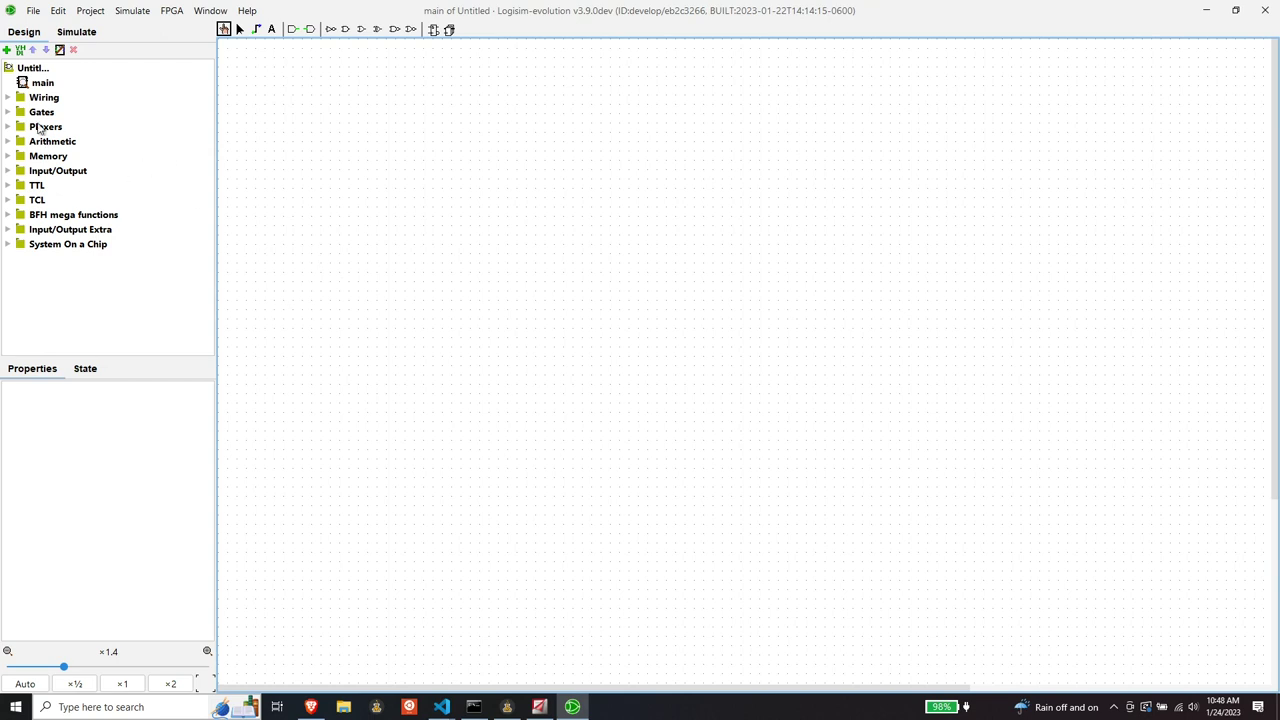
# Step: Place an input pin near the canvas's upper-left area, label it ins and set its data width to 16 bits
pyautogui.click(7, 98)
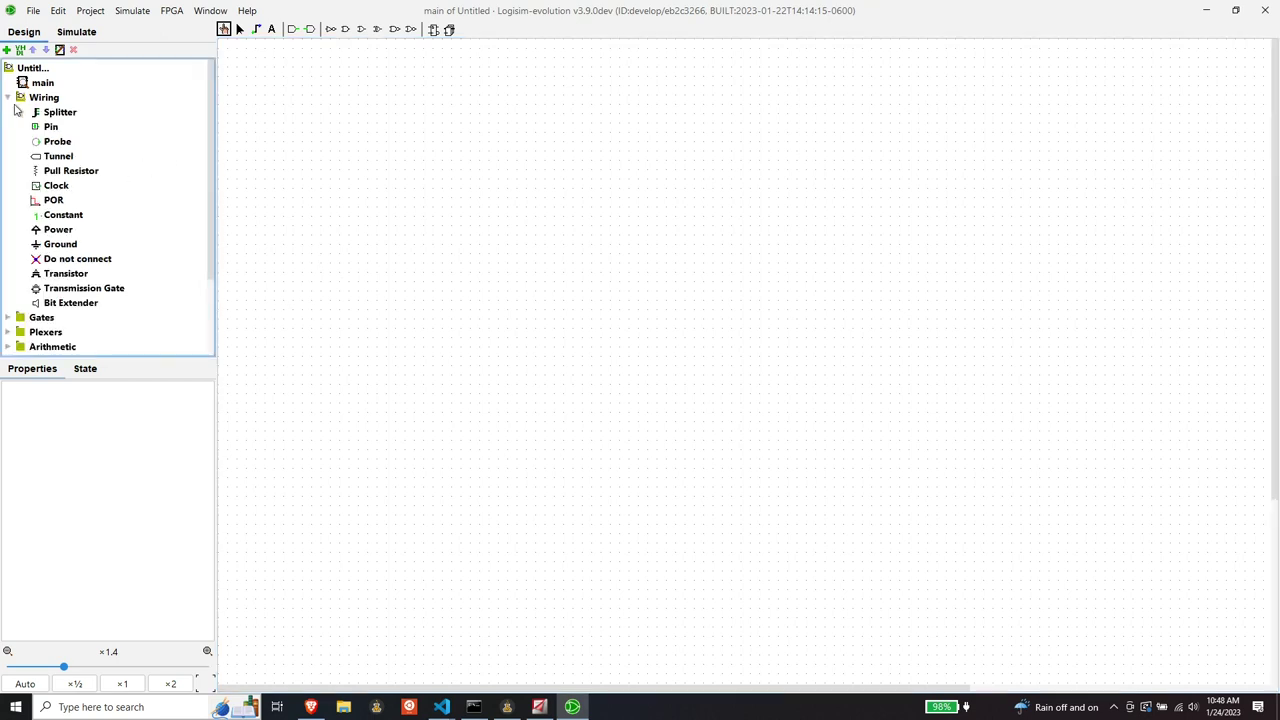
pyautogui.click(48, 130)
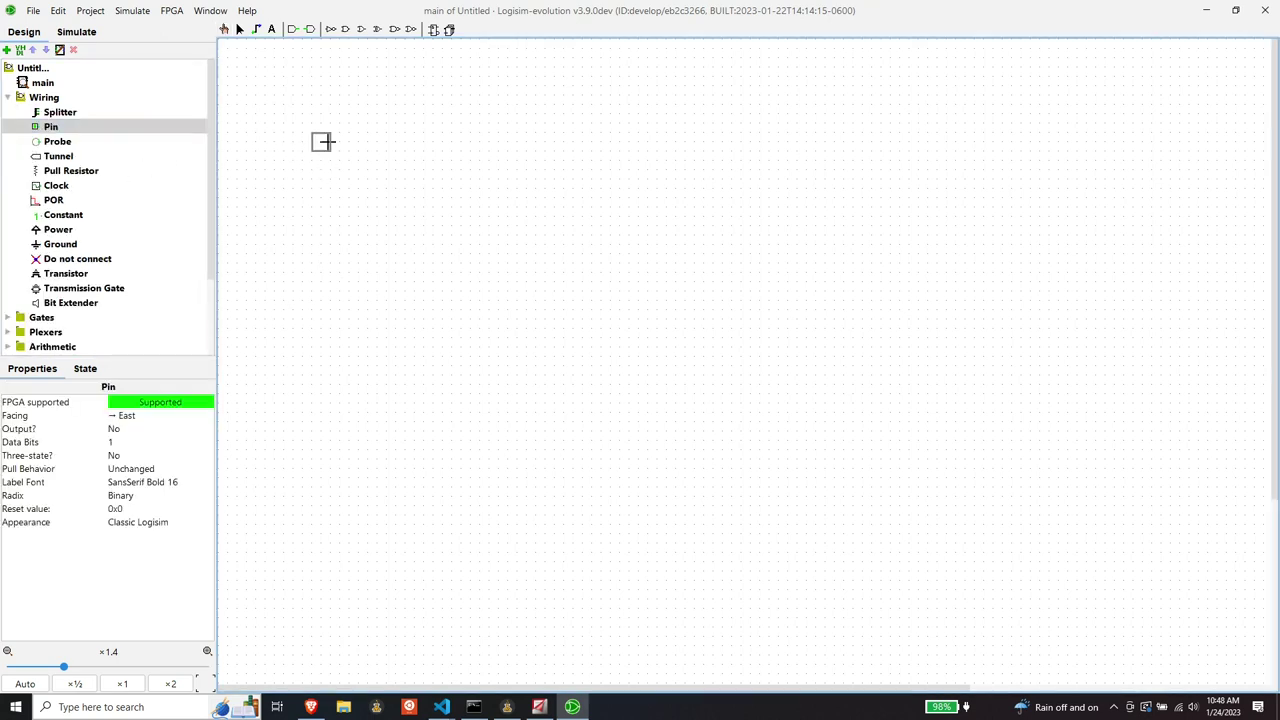
pyautogui.click(326, 142)
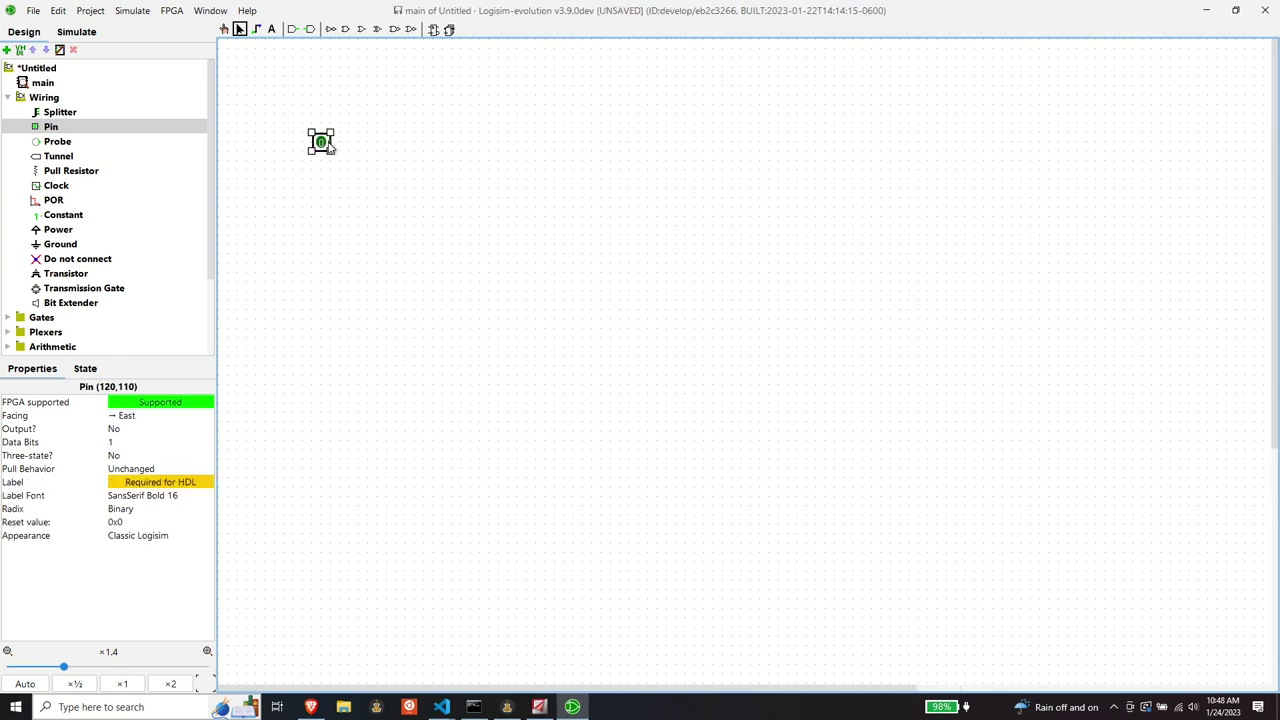
pyautogui.click(125, 482)
pyautogui.write('ins')
pyautogui.press('Return')
pyautogui.click(155, 441)
pyautogui.write('16')
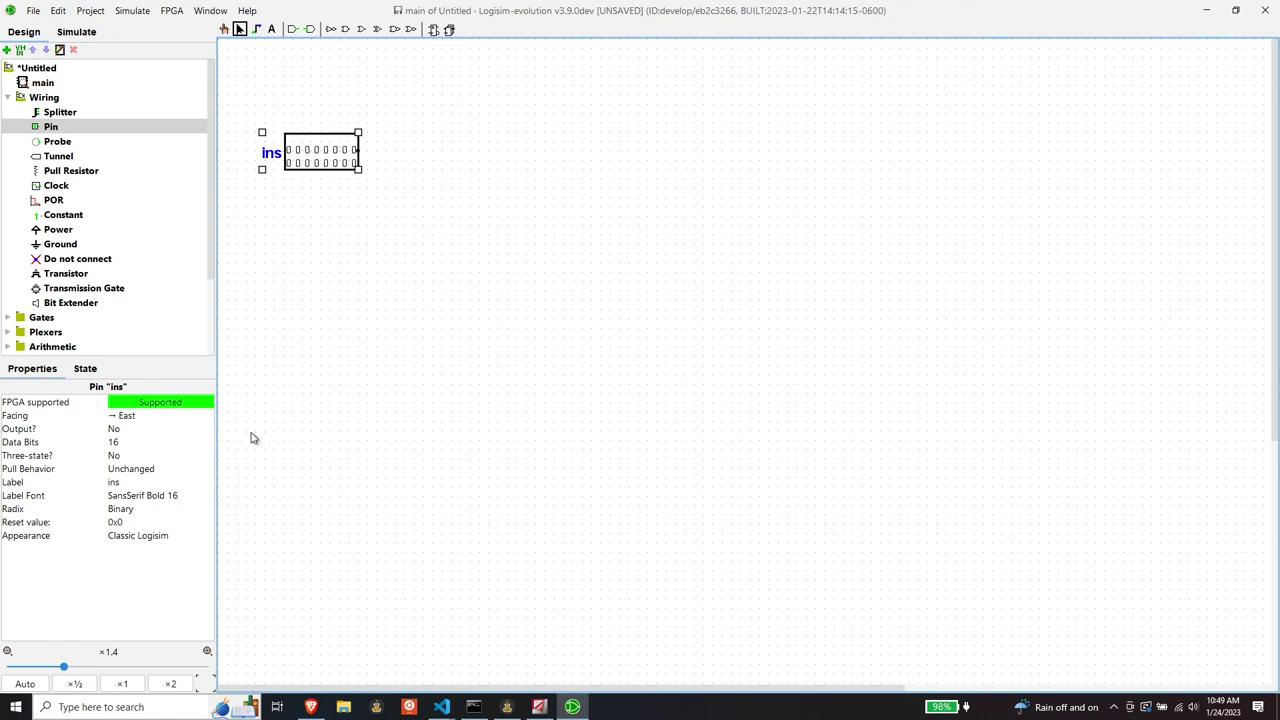
# Step: Place a 1-bit input pin below the ins pin and label it inM
pyautogui.click(51, 126)
pyautogui.click(348, 225)
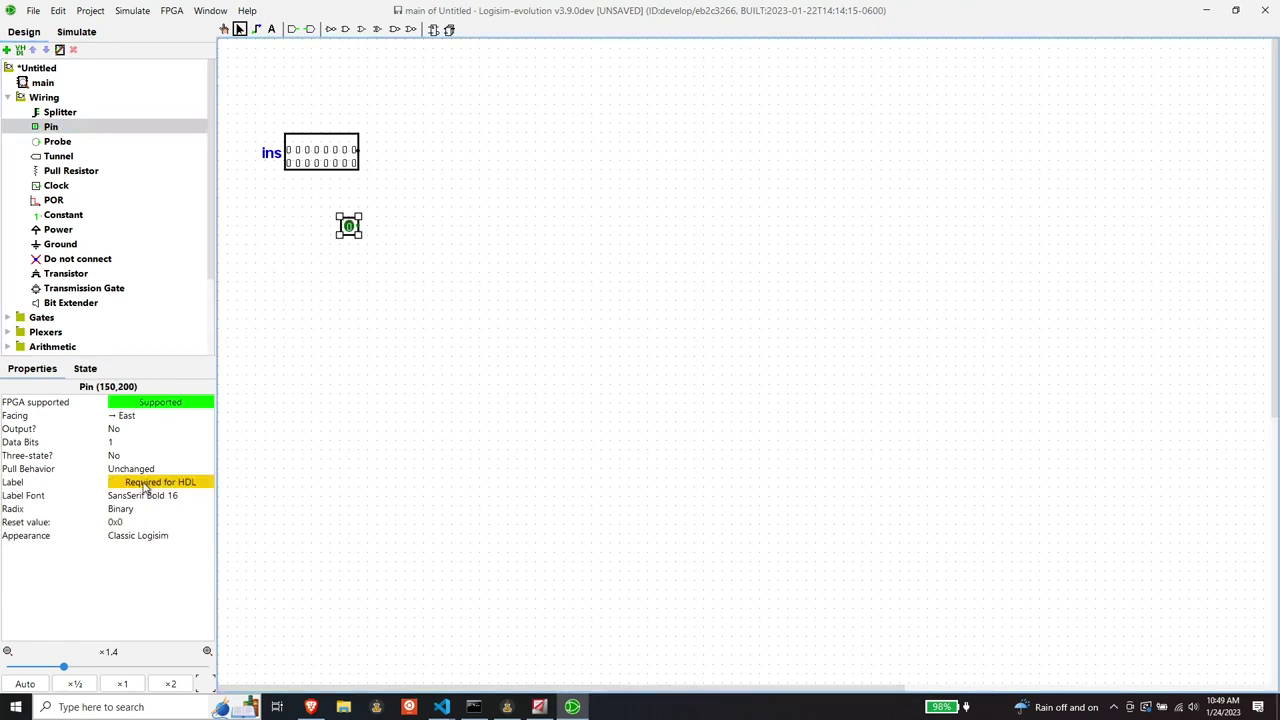
pyautogui.write('inM')
pyautogui.press('Return')
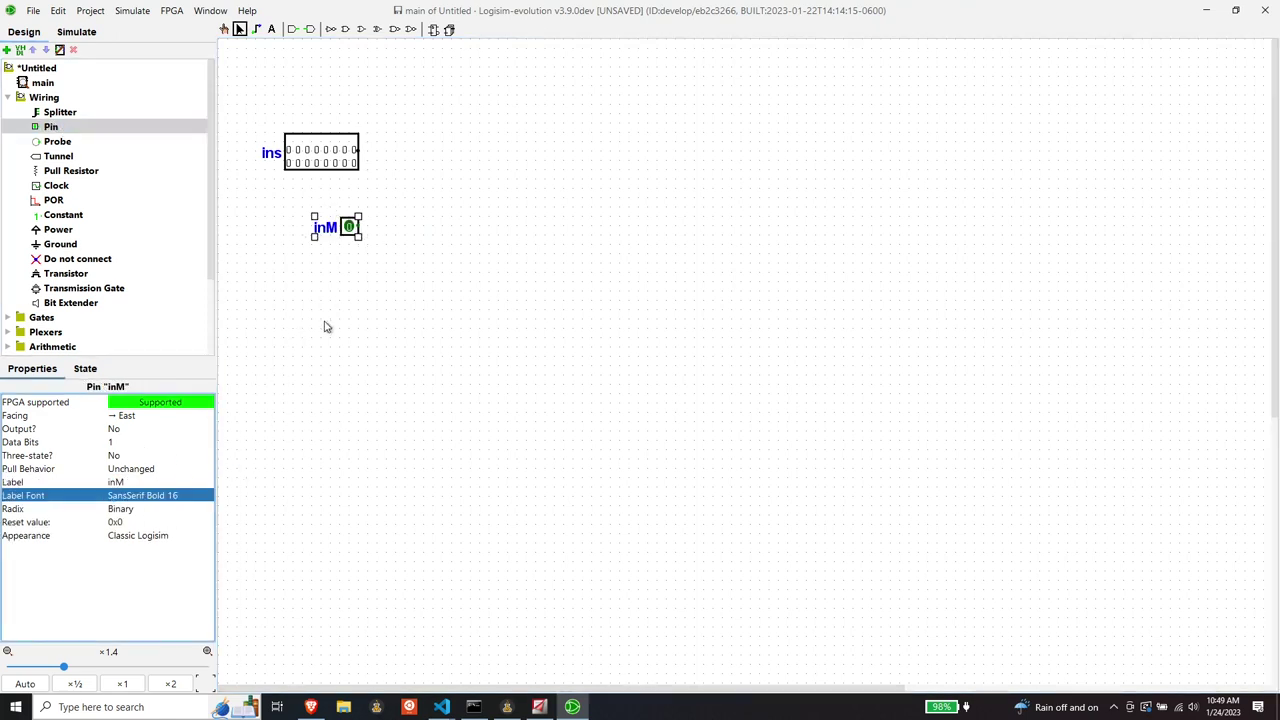
# Step: Place a 1-bit input pin below the inM pin and label it reset
pyautogui.click(51, 126)
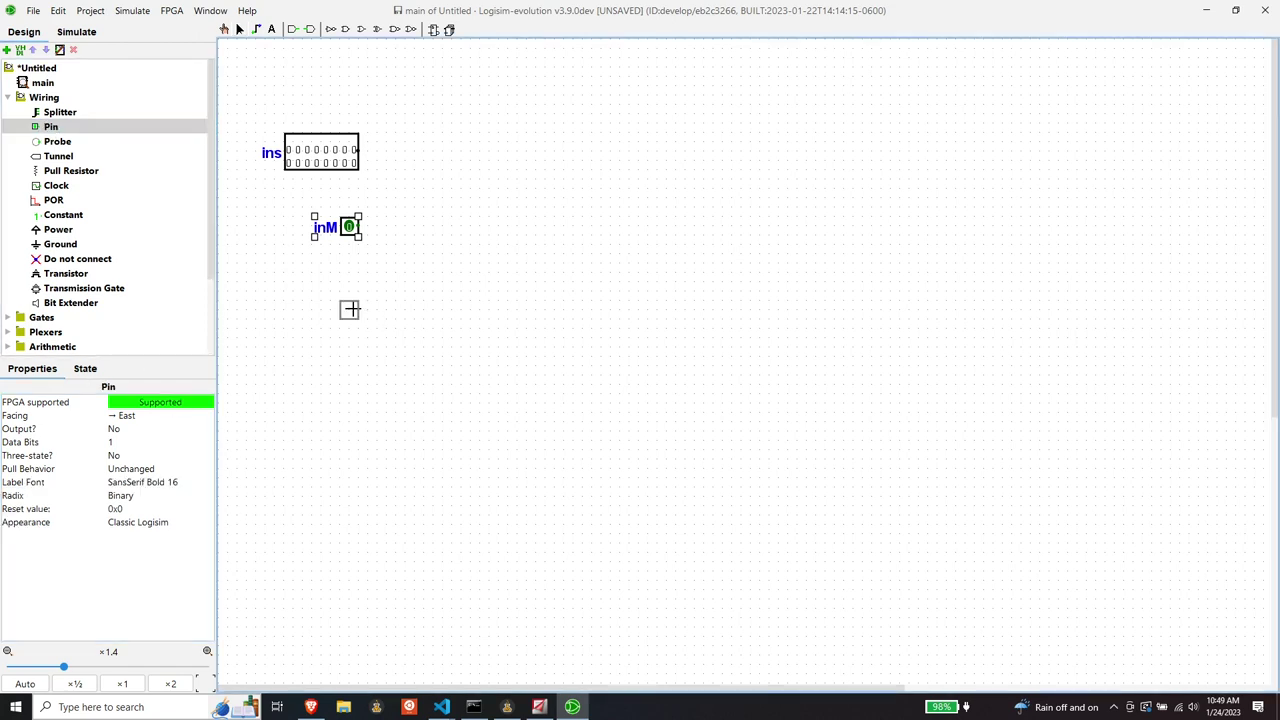
pyautogui.click(348, 310)
pyautogui.write('reset')
pyautogui.press('Return')
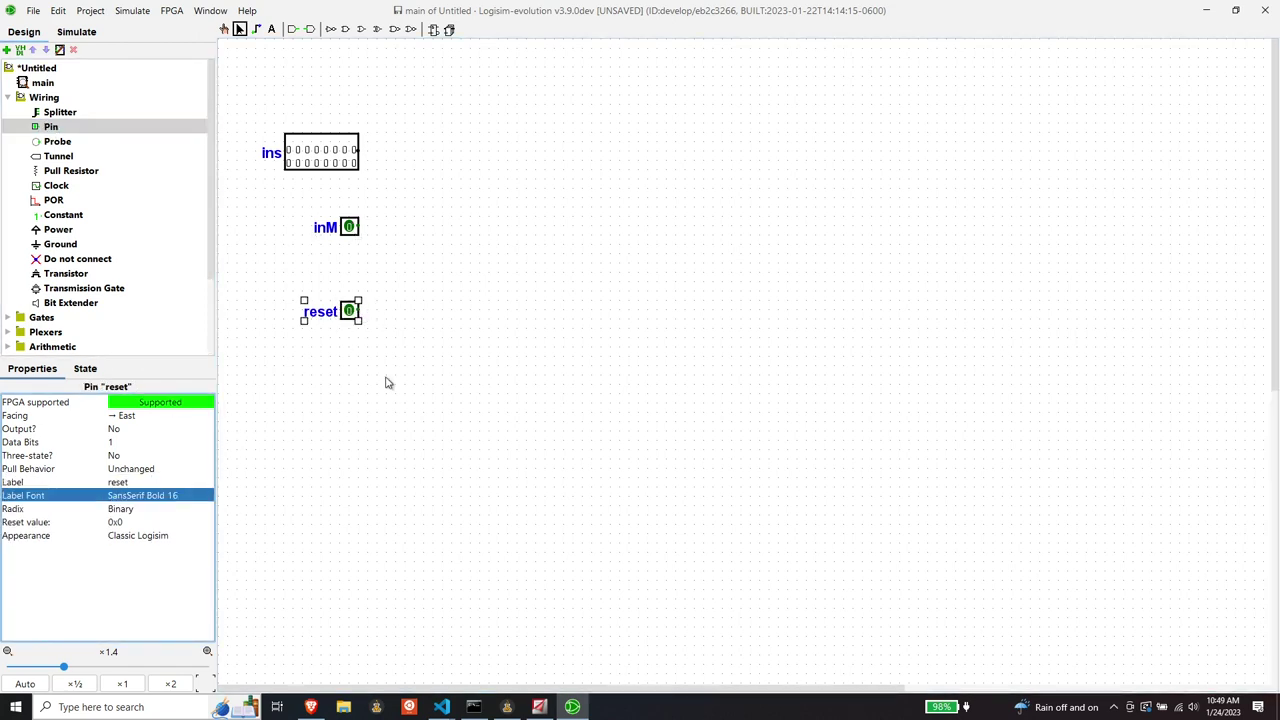
# Step: Place a pin labelled outM on the far side of the canvas level with ins, facing west with 16 data bits
pyautogui.click(51, 126)
pyautogui.click(960, 152)
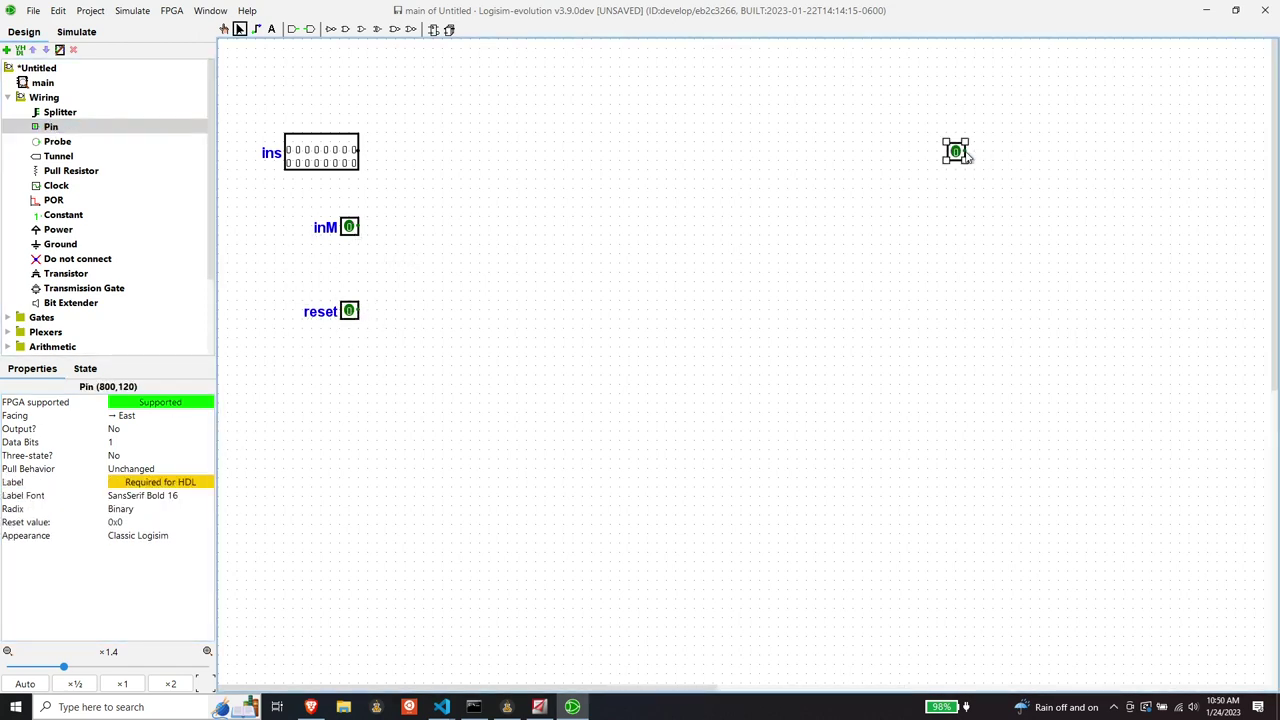
pyautogui.click(164, 486)
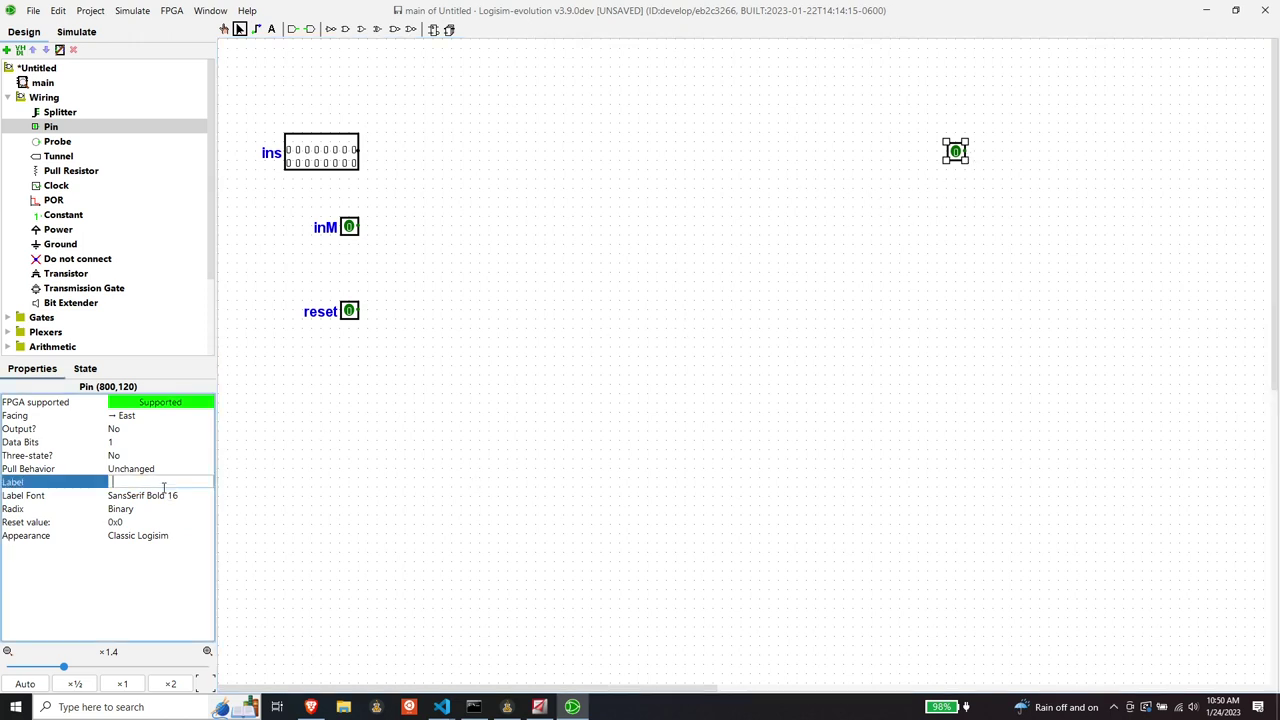
pyautogui.write('outM')
pyautogui.press('Return')
pyautogui.click(127, 415)
pyautogui.click(125, 430)
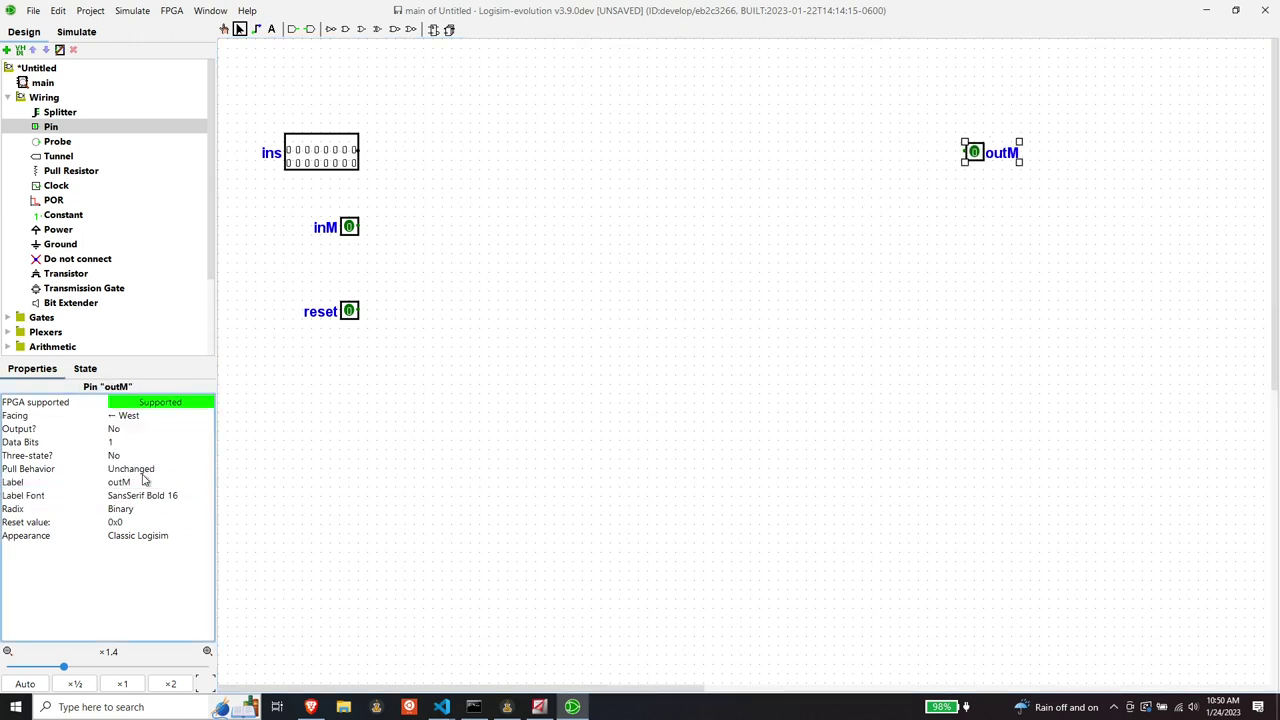
pyautogui.click(142, 442)
pyautogui.write('6')
pyautogui.press('Return')
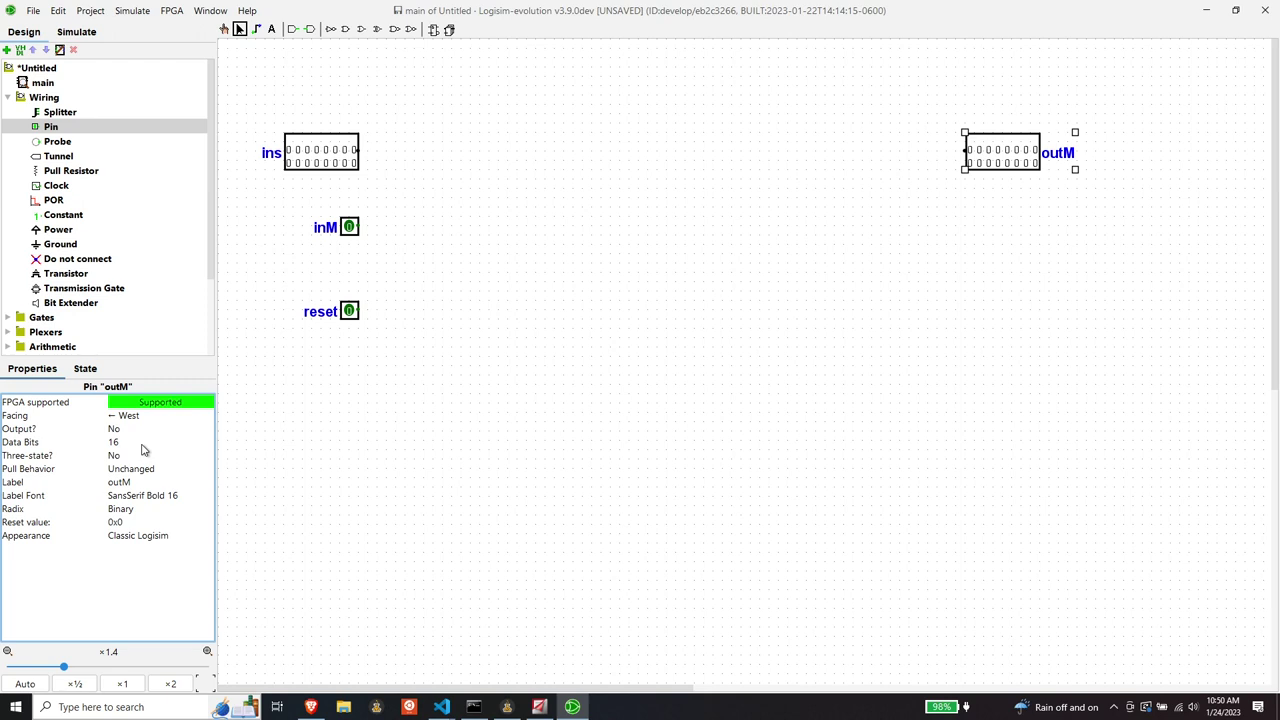
# Step: Place a 1-bit pin below outM, label it writeM and make it face west
pyautogui.click(52, 127)
pyautogui.click(966, 240)
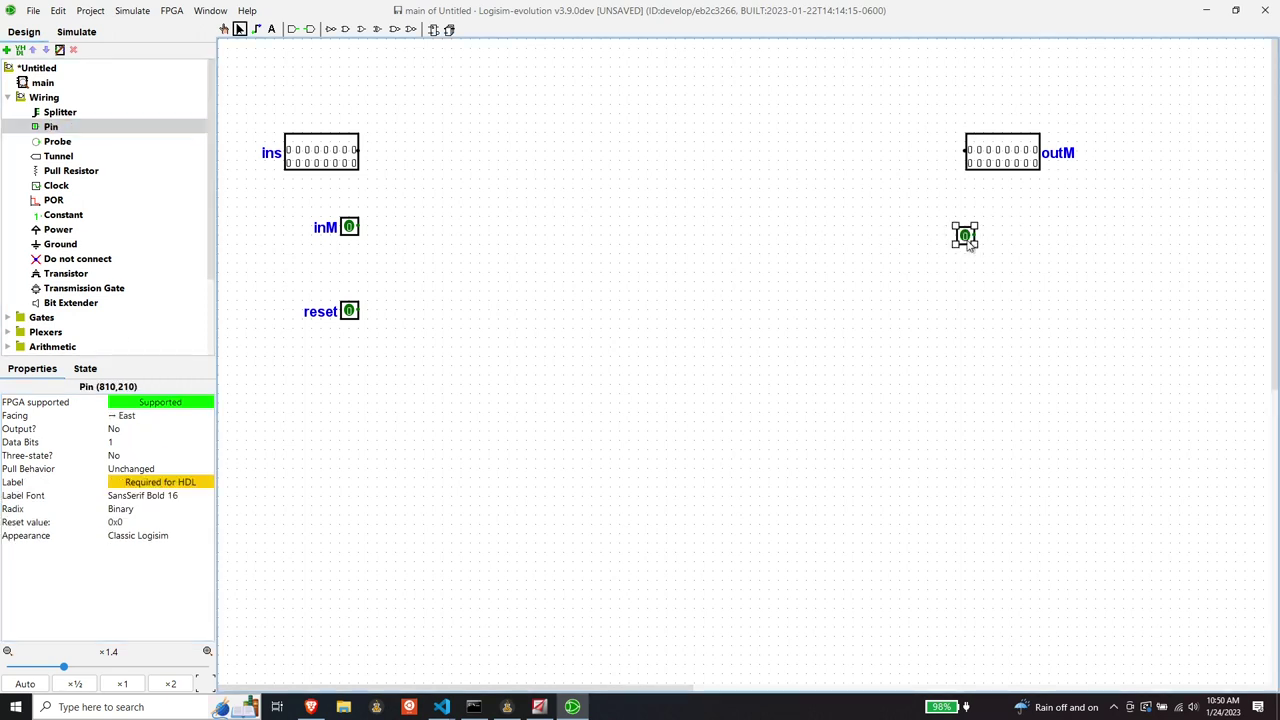
pyautogui.moveTo(968, 246); pyautogui.dragTo(977, 240)
pyautogui.click(152, 484)
pyautogui.write('writeM')
pyautogui.press('Return')
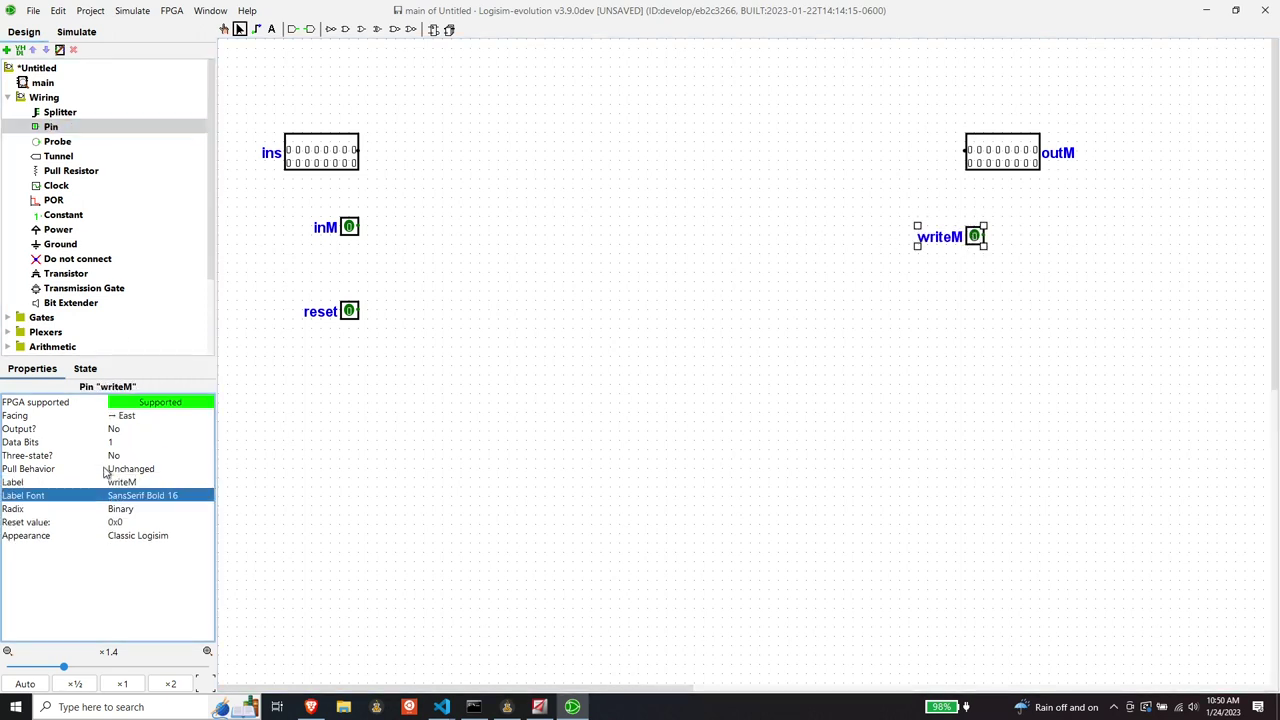
pyautogui.click(124, 418)
pyautogui.click(130, 466)
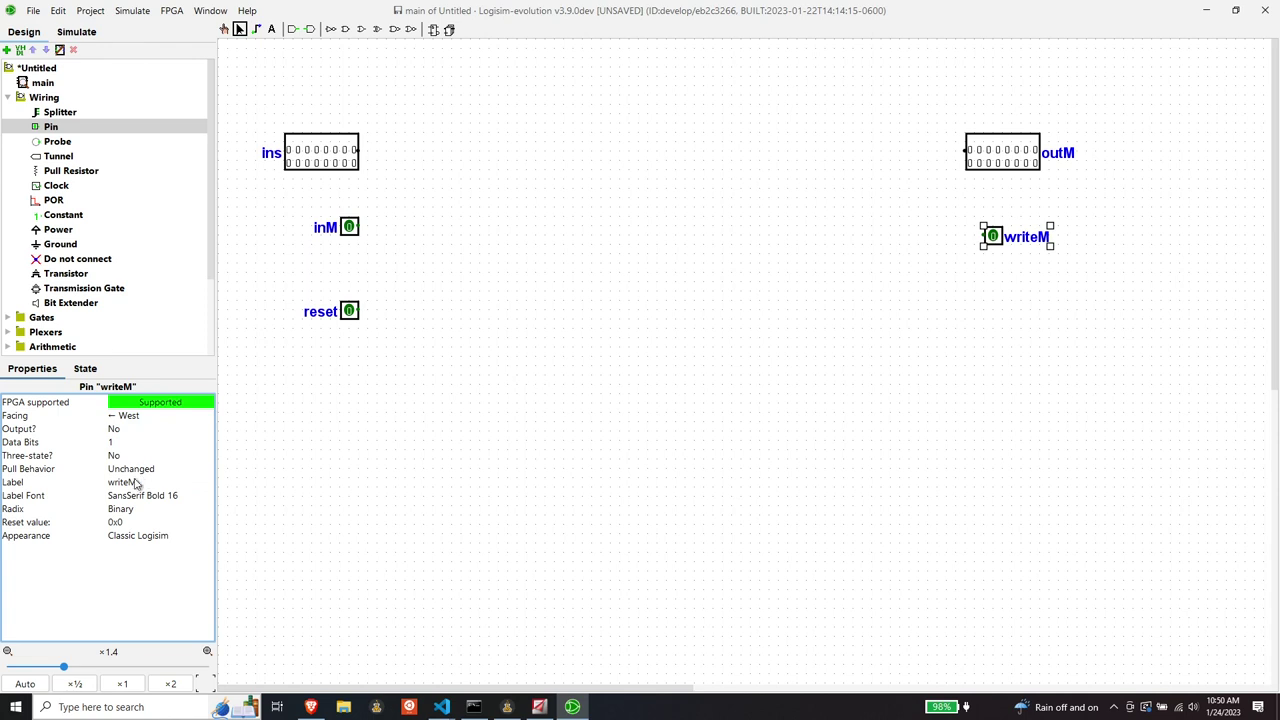
# Step: Place a pin below writeM, label it addressM, make it face west and set its data width to 16 bits
pyautogui.click(51, 127)
pyautogui.click(988, 300)
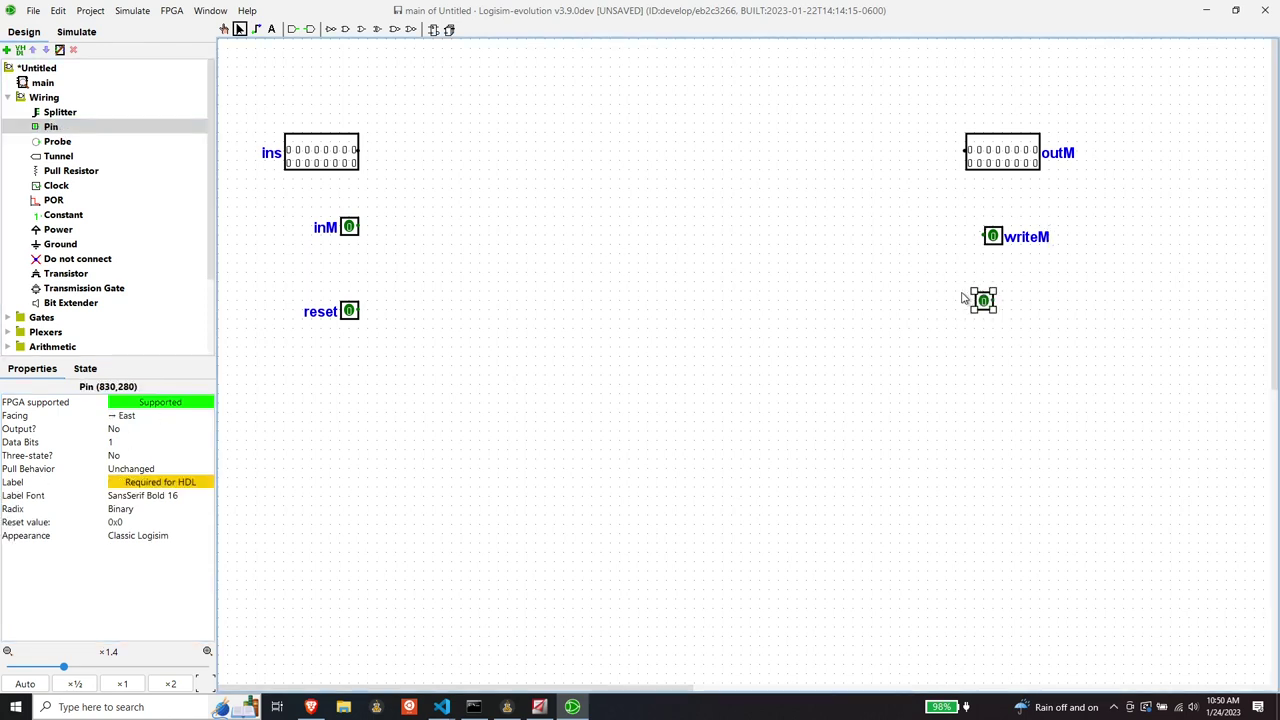
pyautogui.click(147, 482)
pyautogui.write('addressM')
pyautogui.press('Return')
pyautogui.click(130, 418)
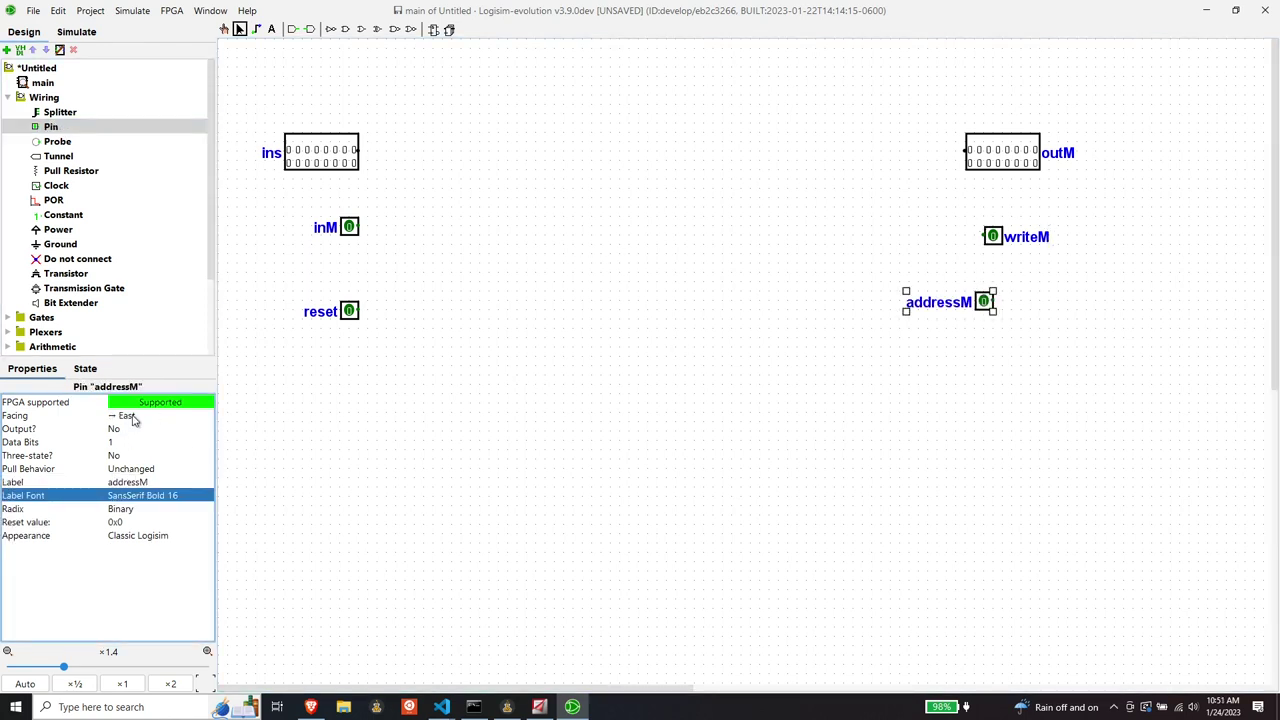
pyautogui.click(130, 466)
pyautogui.click(156, 442)
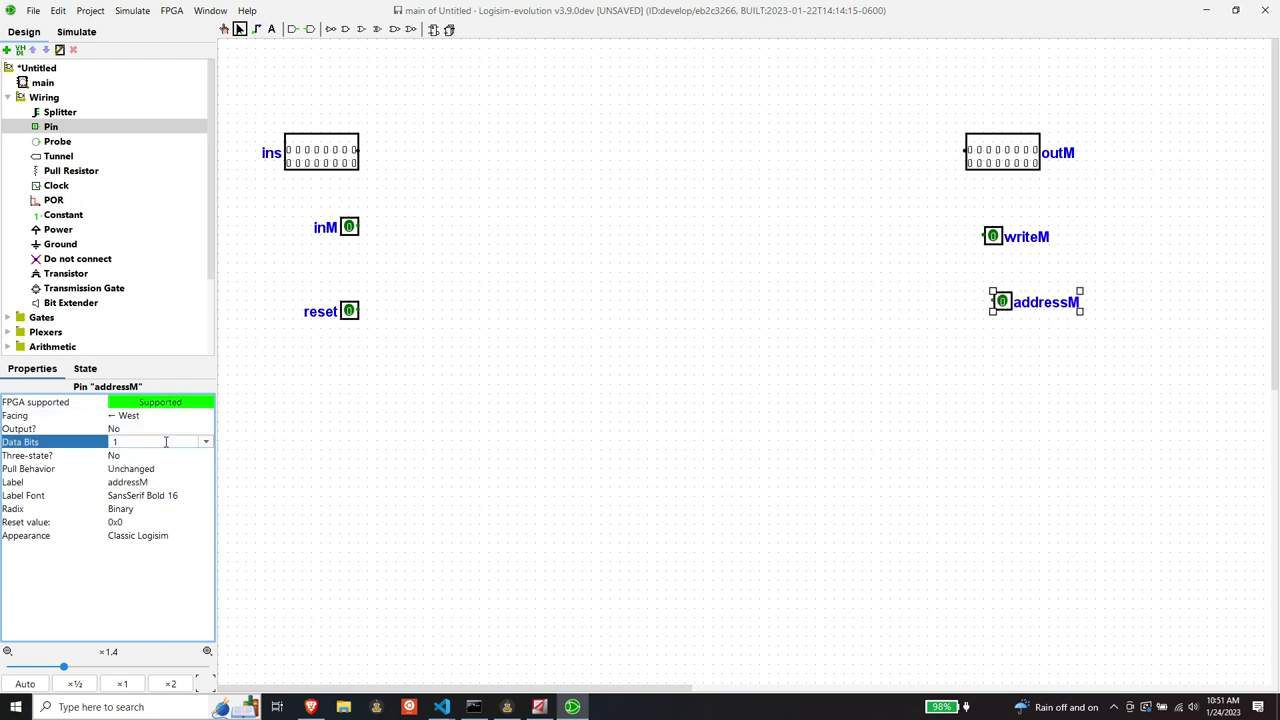
pyautogui.write('6')
pyautogui.press('Return')
pyautogui.click(948, 316)
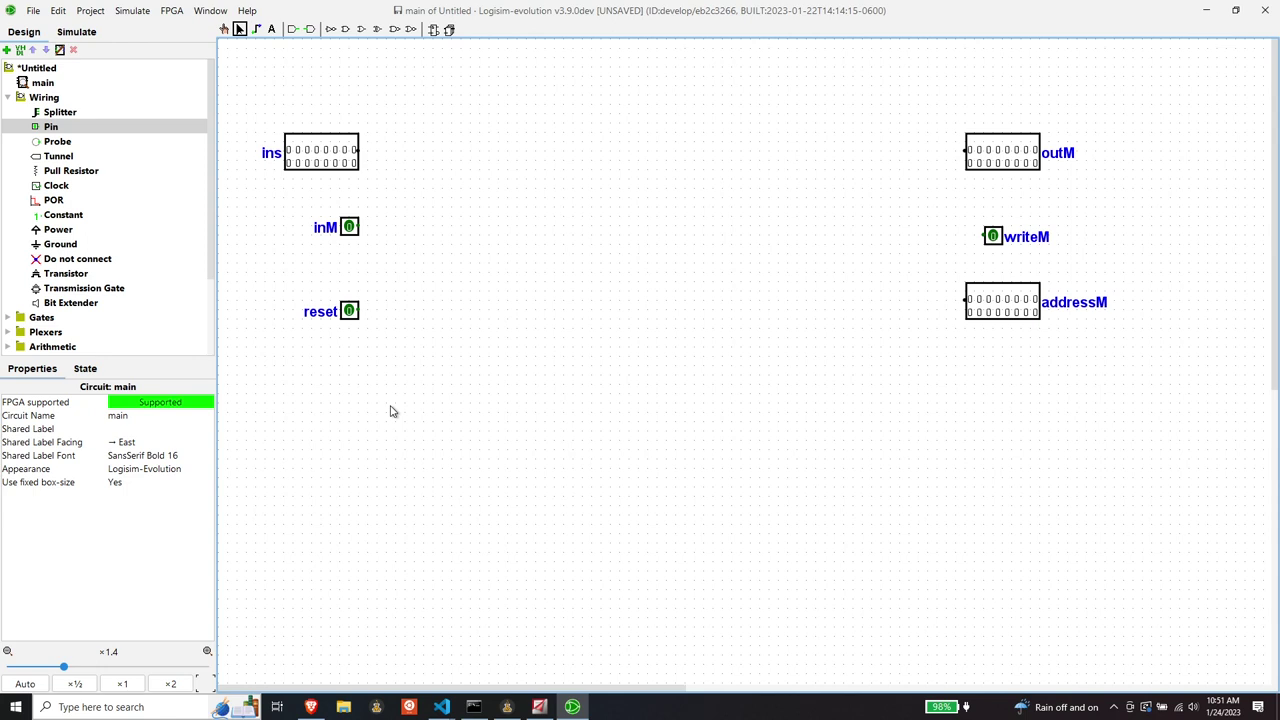
# Step: Place a pin below addressM, label it pc and set its data width to 16 bits
pyautogui.click(66, 128)
pyautogui.click(974, 376)
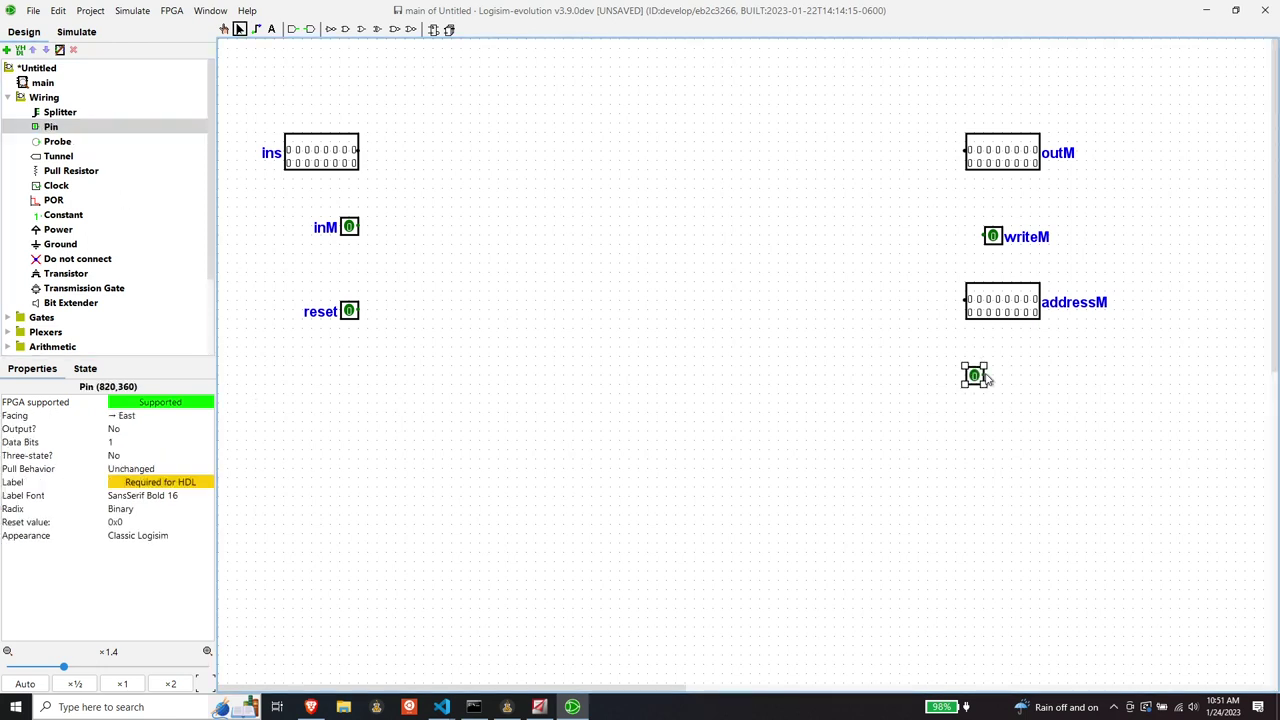
pyautogui.write('pc')
pyautogui.press('Return')
pyautogui.press('1')
pyautogui.press('6')
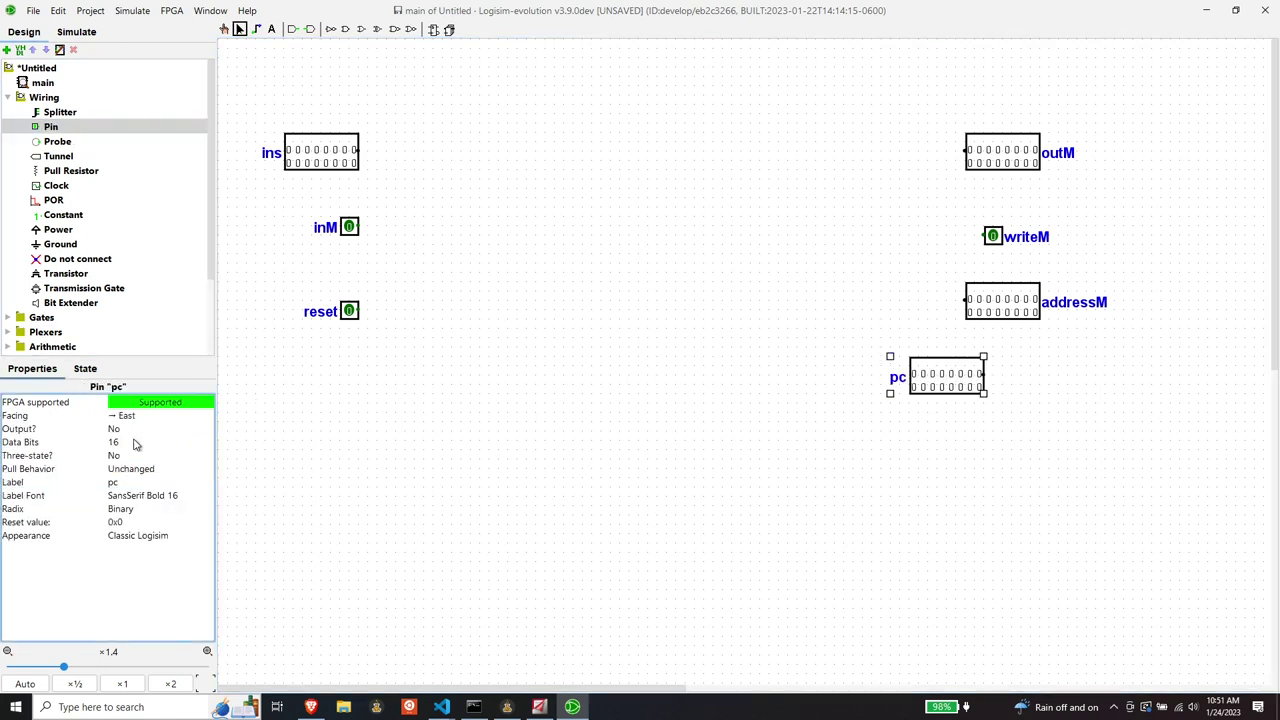
# Step: Make the pc pin face west and move it into line with addressM, leaving a gap beneath it
pyautogui.moveTo(925, 375); pyautogui.dragTo(981, 375)
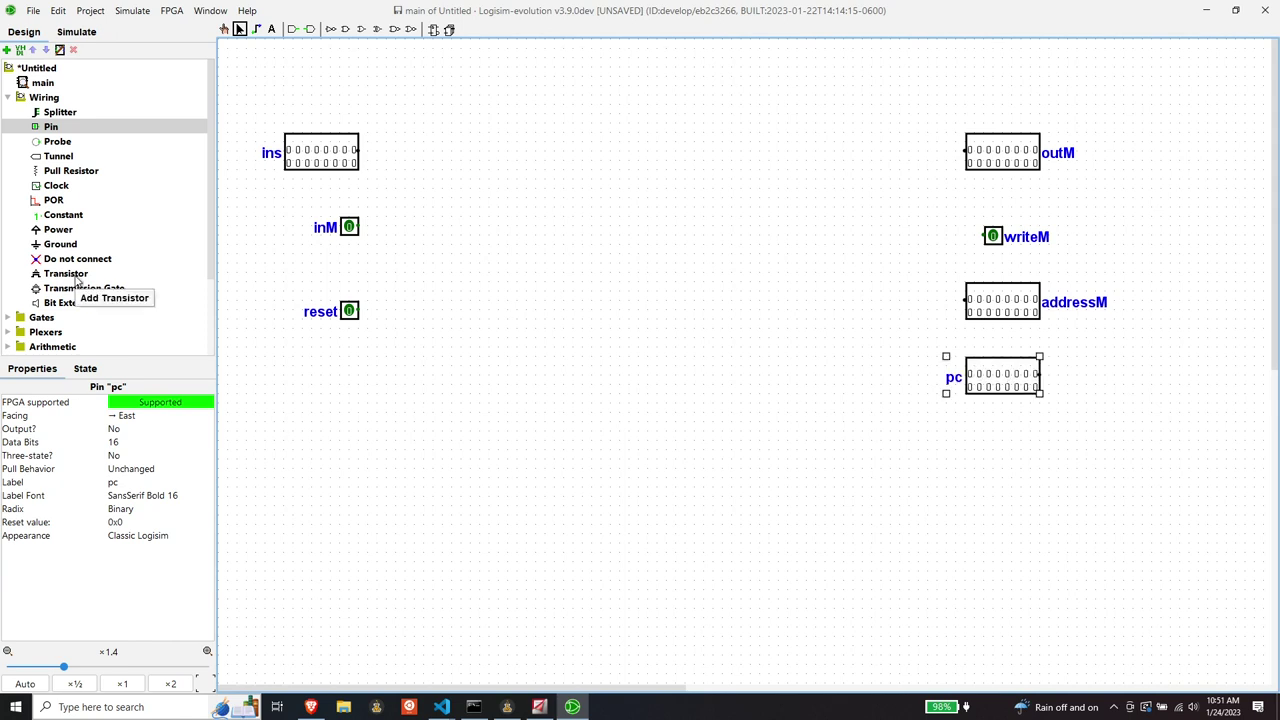
pyautogui.click(137, 415)
pyautogui.click(130, 474)
pyautogui.moveTo(1077, 375); pyautogui.dragTo(1003, 404)
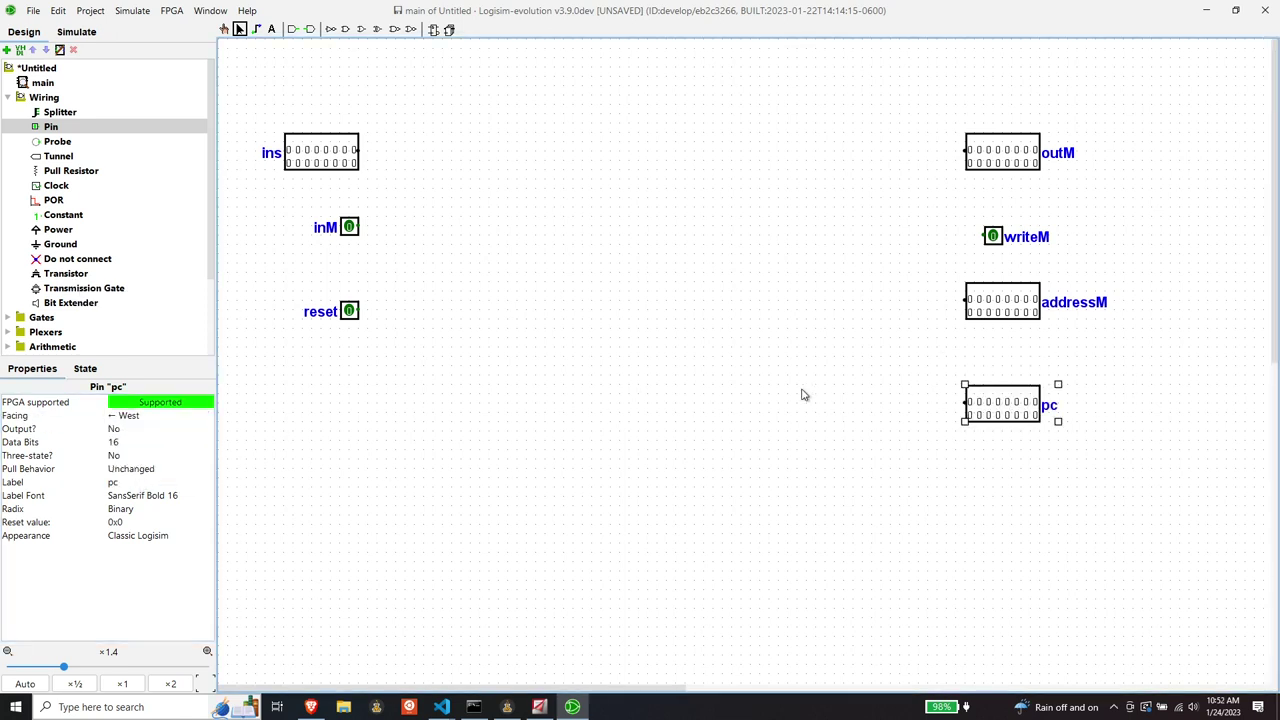
pyautogui.click(790, 400)
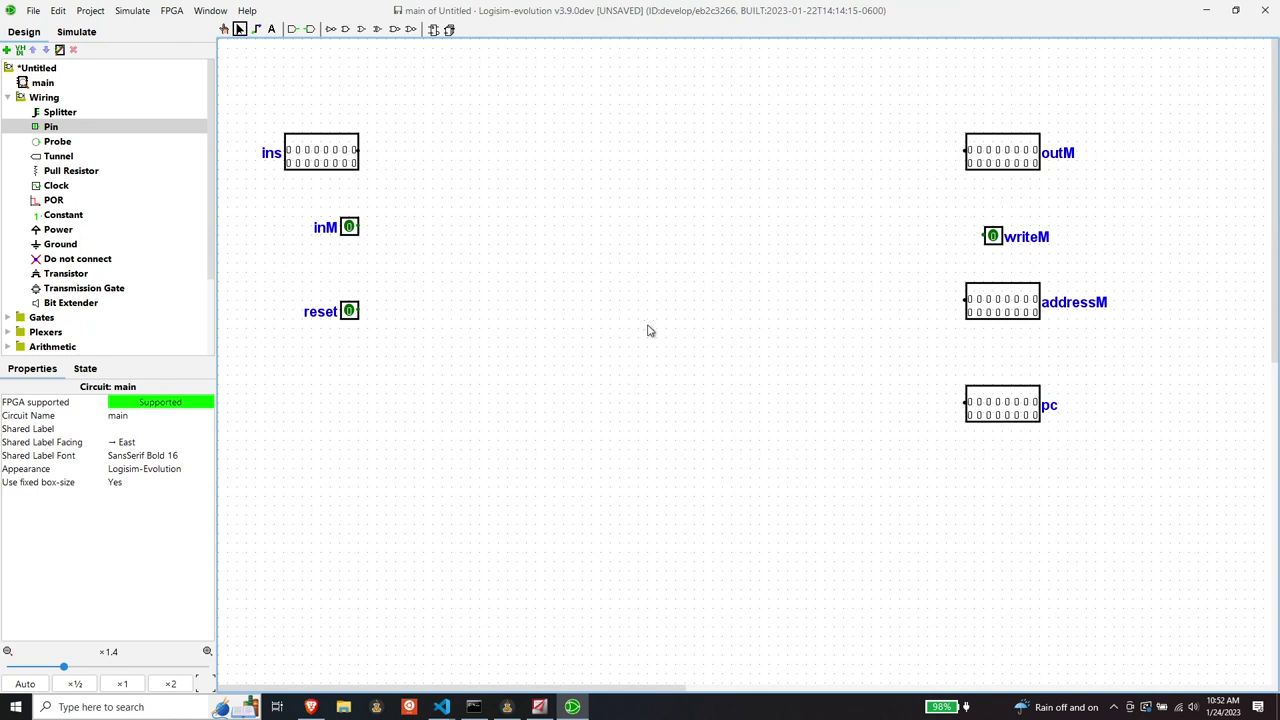
# Step: Load Reg16Lib.circ from the HackLogisim project's Reg16 folder as a Logisim-evolution library
pyautogui.click(90, 10)
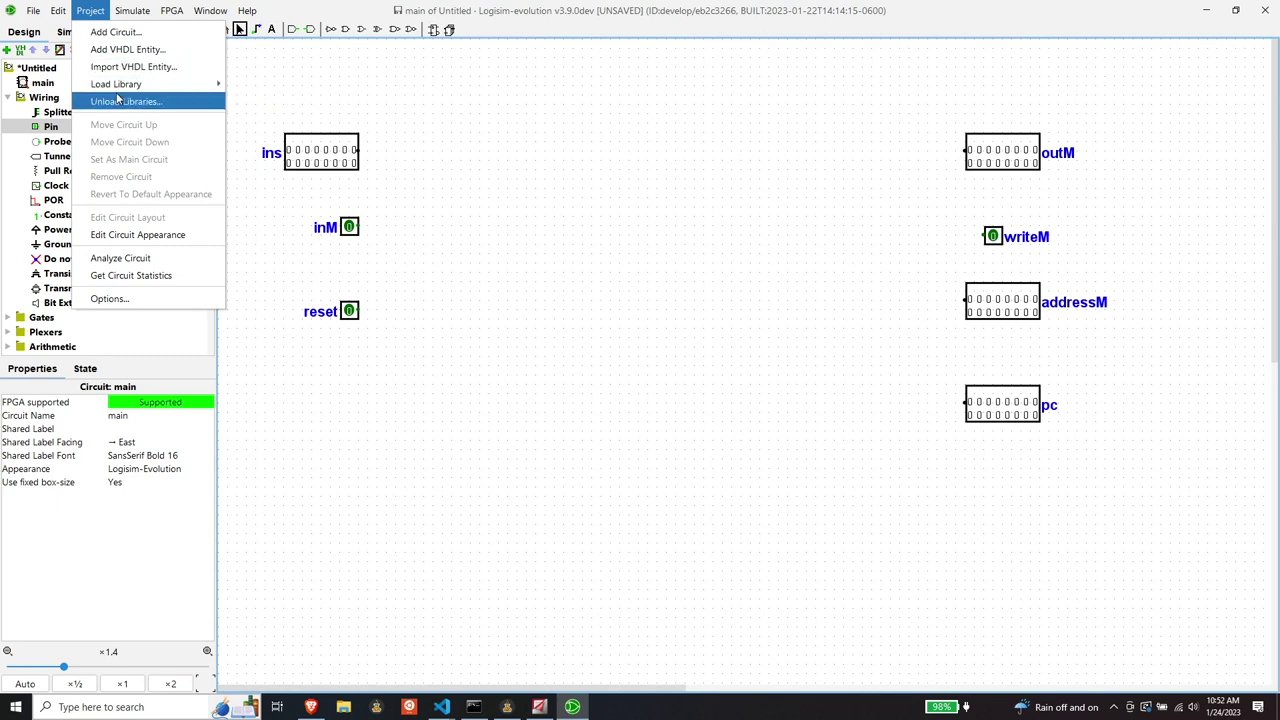
pyautogui.moveTo(116, 84)
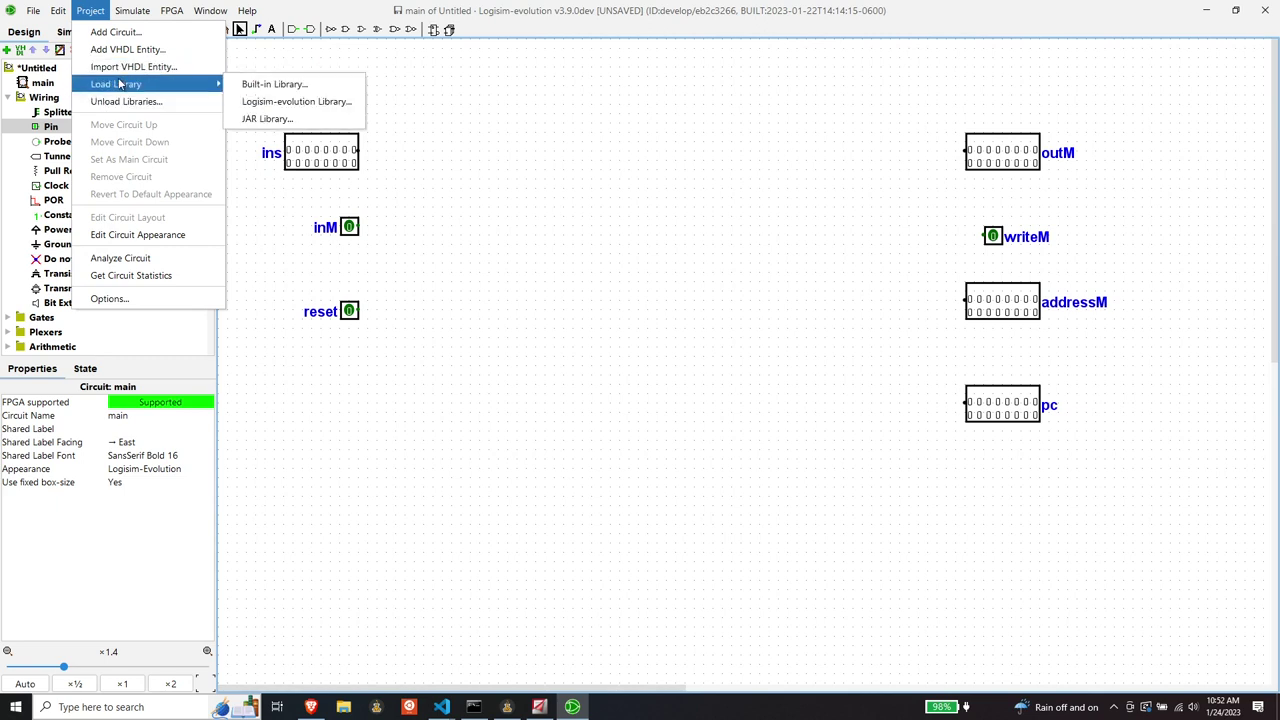
pyautogui.click(274, 101)
pyautogui.click(593, 258)
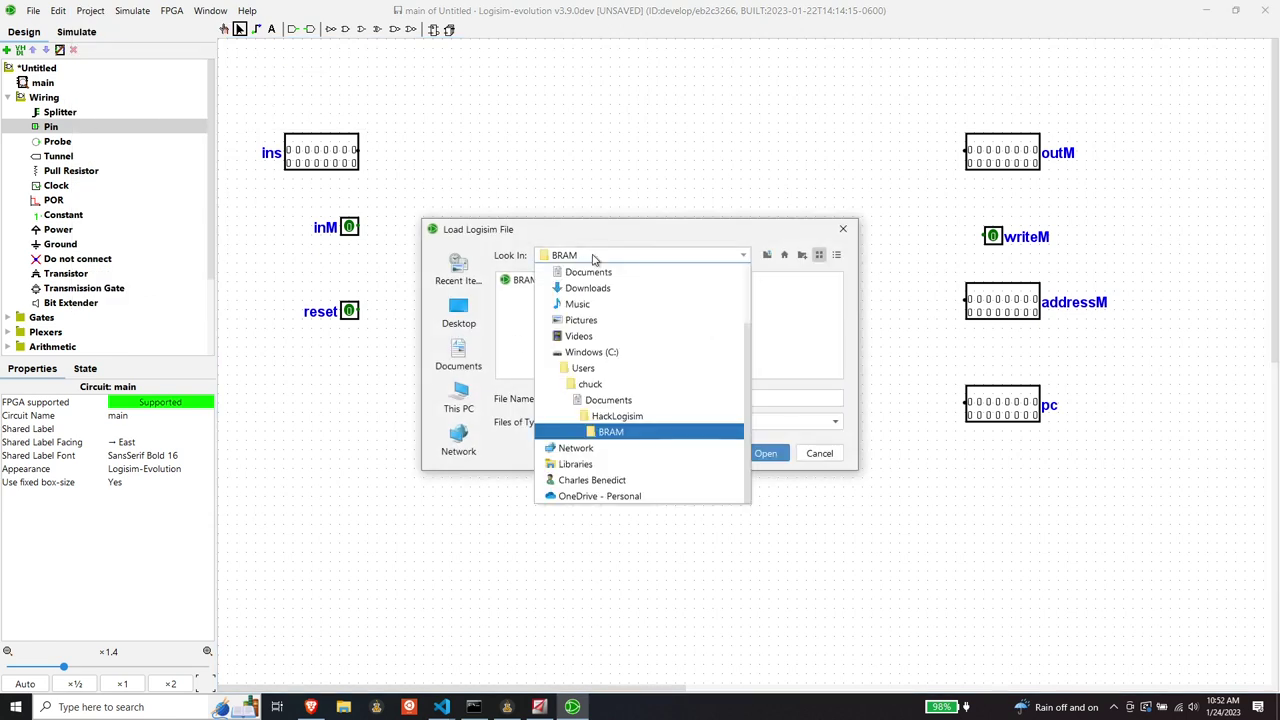
pyautogui.click(618, 416)
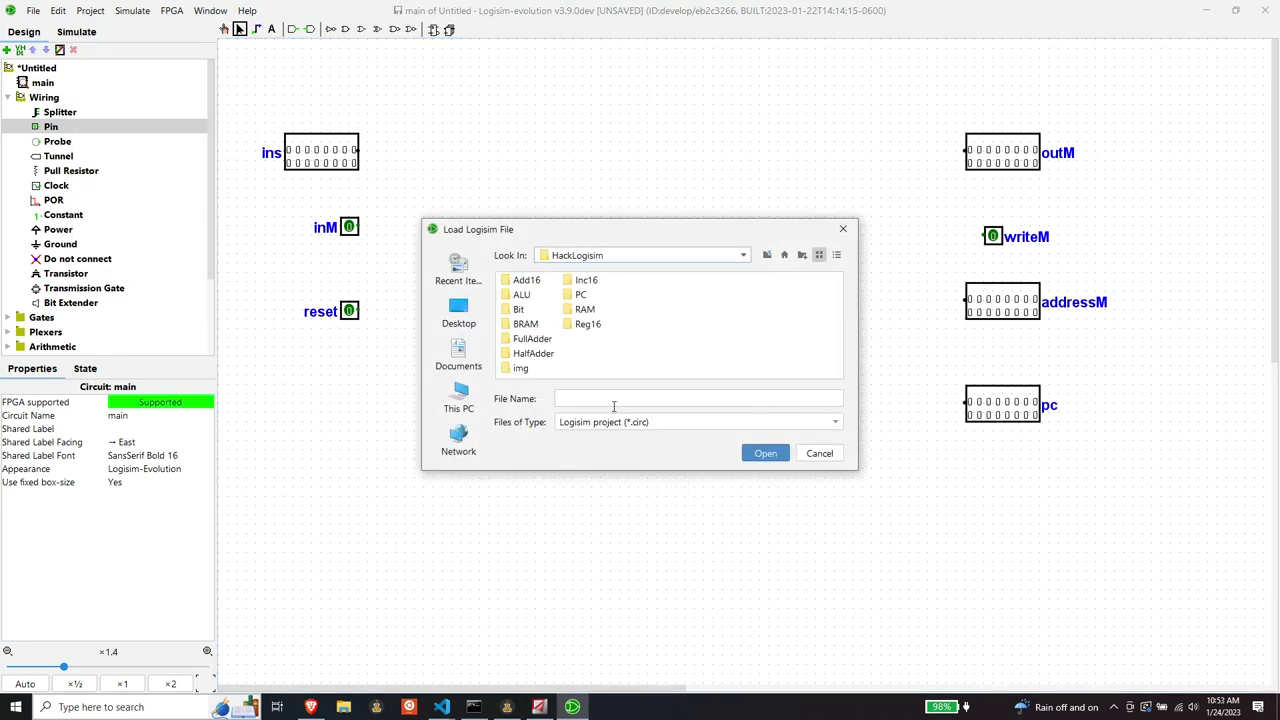
pyautogui.doubleClick(588, 325)
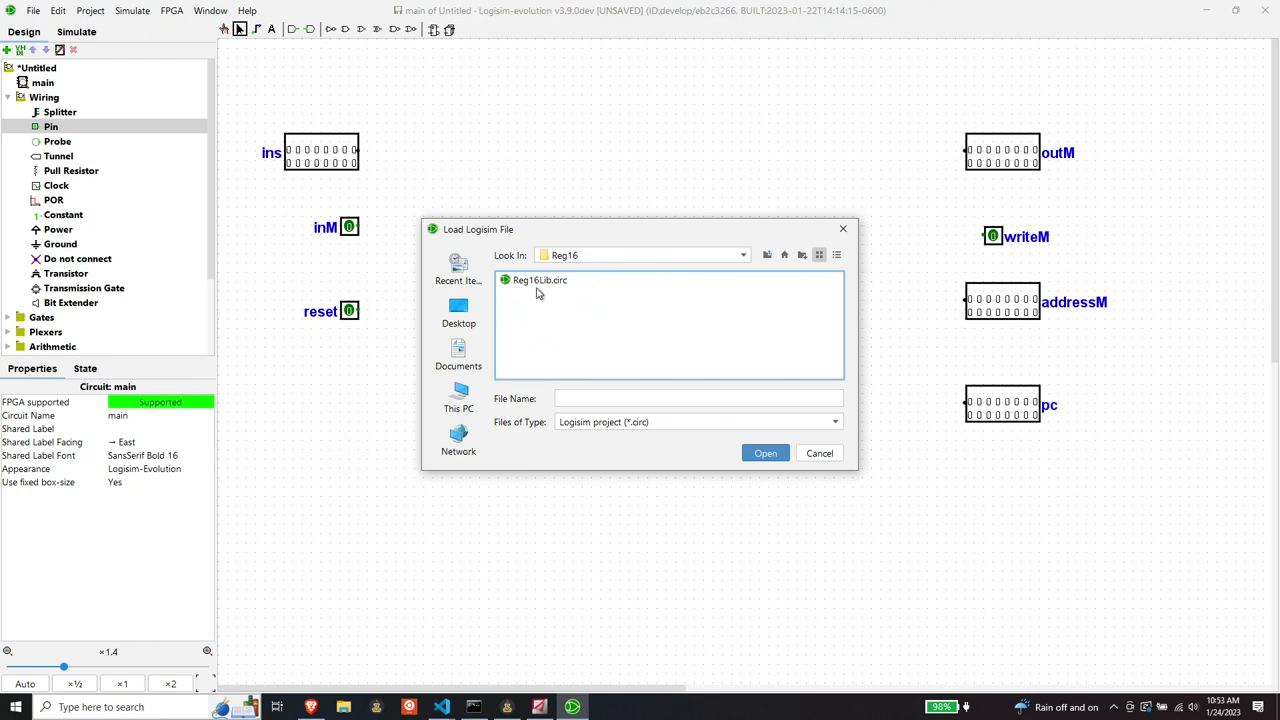
pyautogui.doubleClick(535, 281)
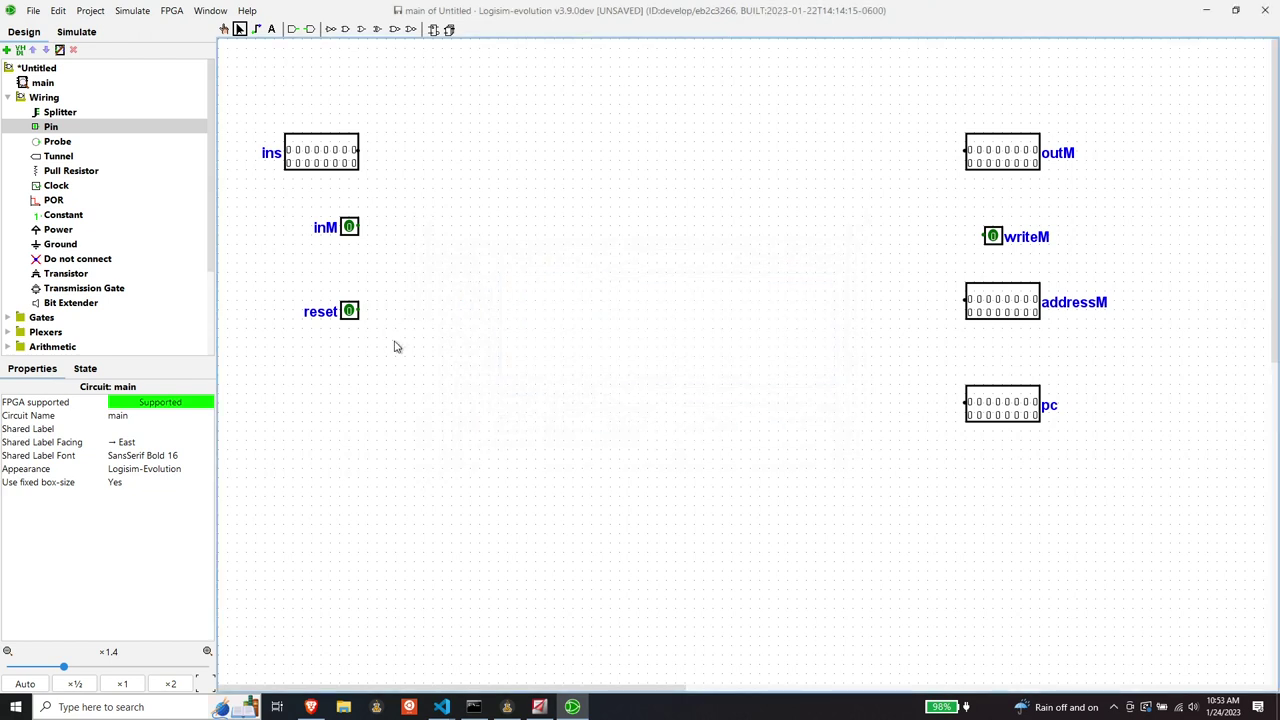
pyautogui.scroll(-3, 121, 207)
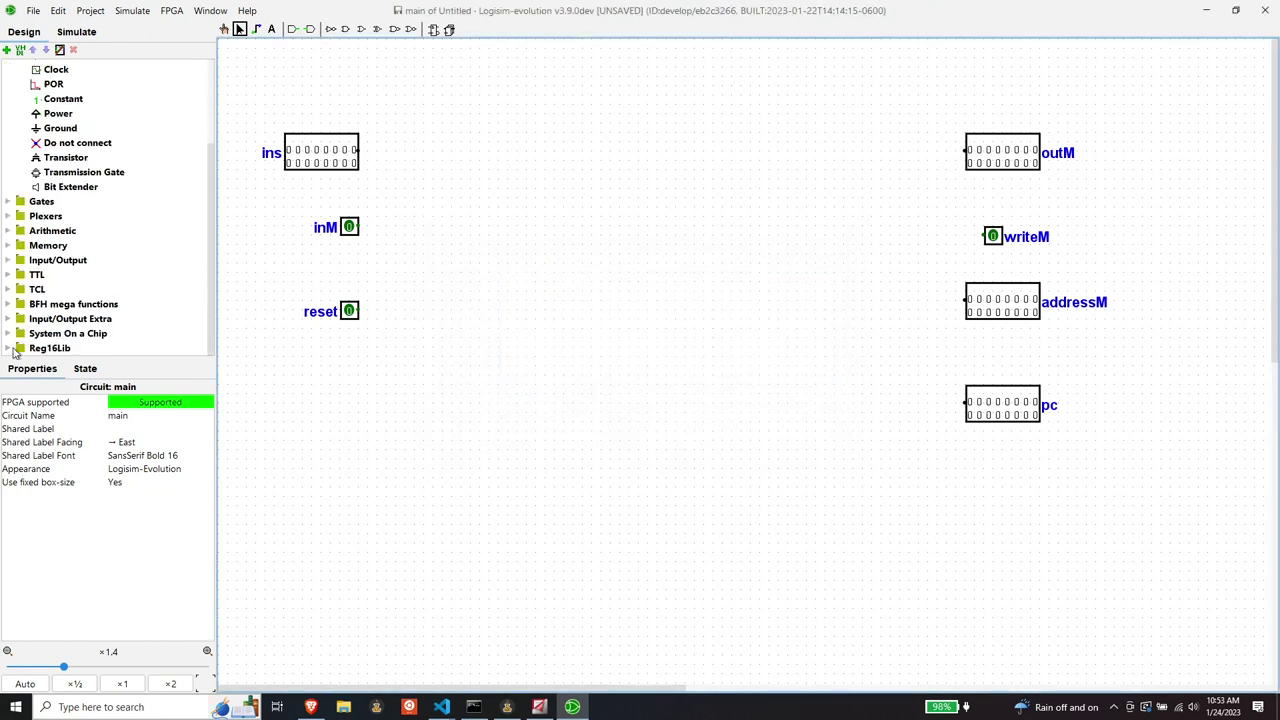
pyautogui.click(8, 348)
pyautogui.click(10, 307)
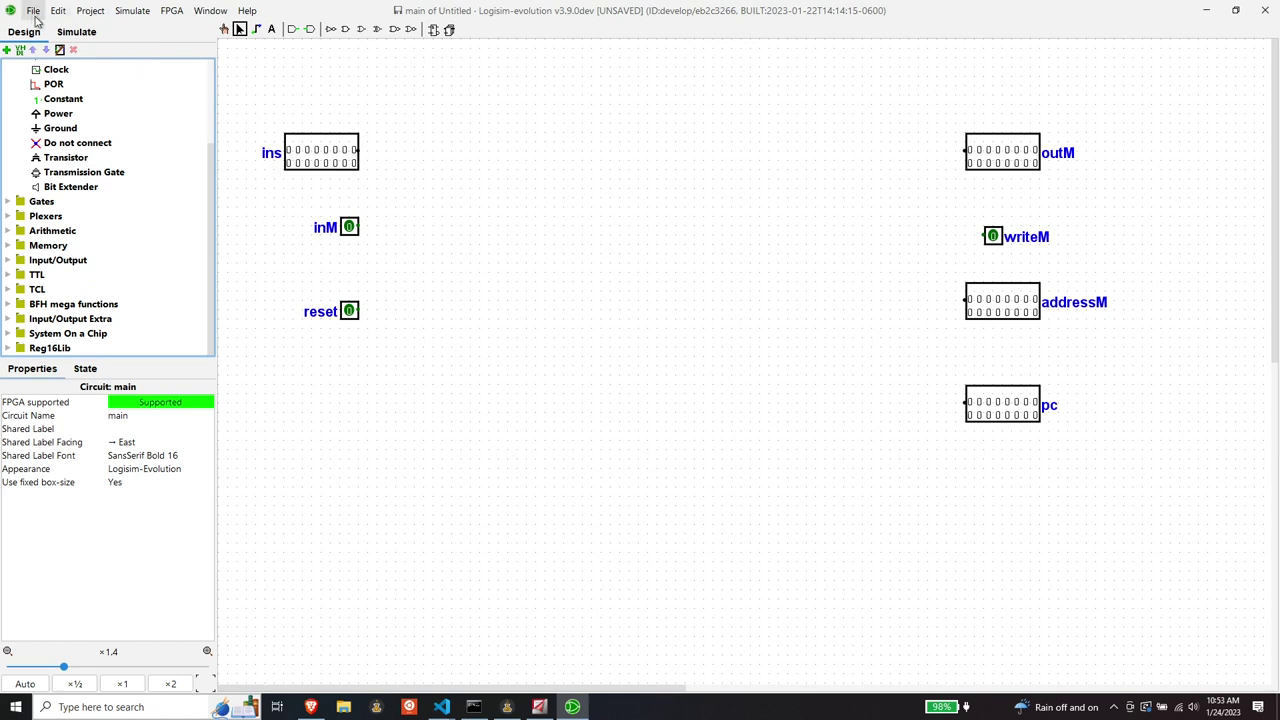
# Step: Load ALULib.circ from the HackLogisim project's ALU folder as a Logisim-evolution library and expand its component list
pyautogui.click(100, 16)
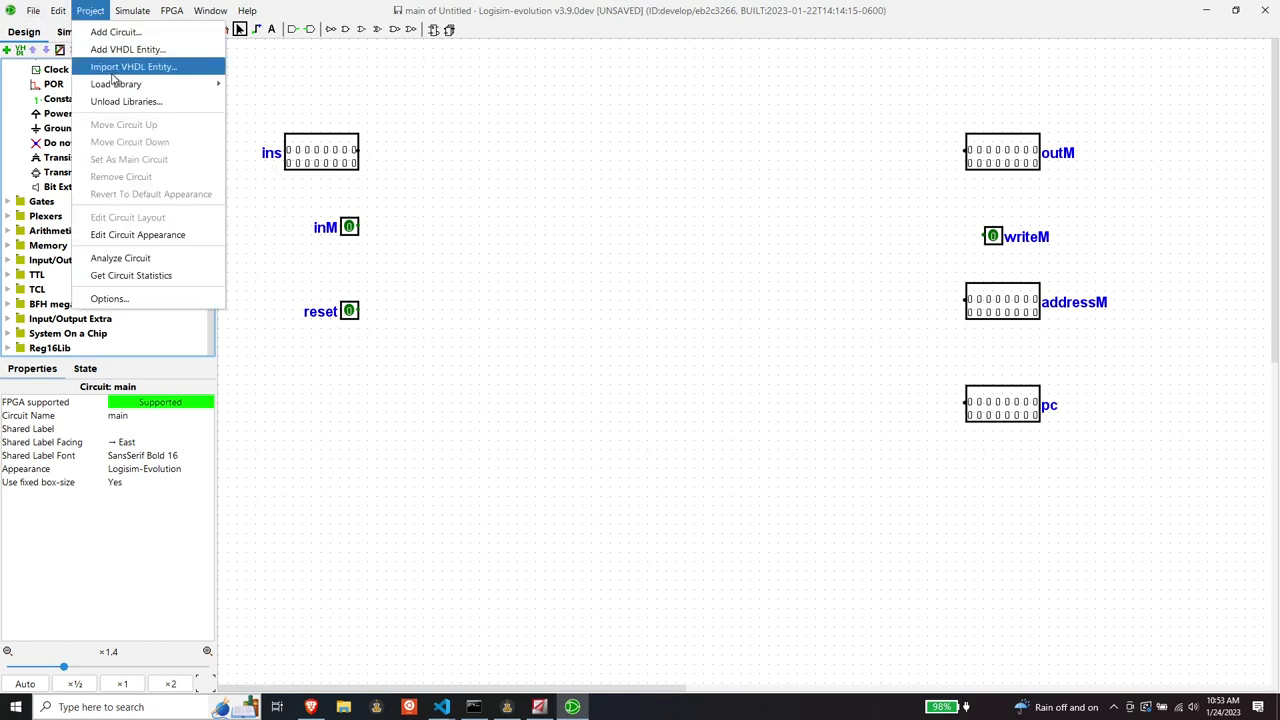
pyautogui.moveTo(115, 84)
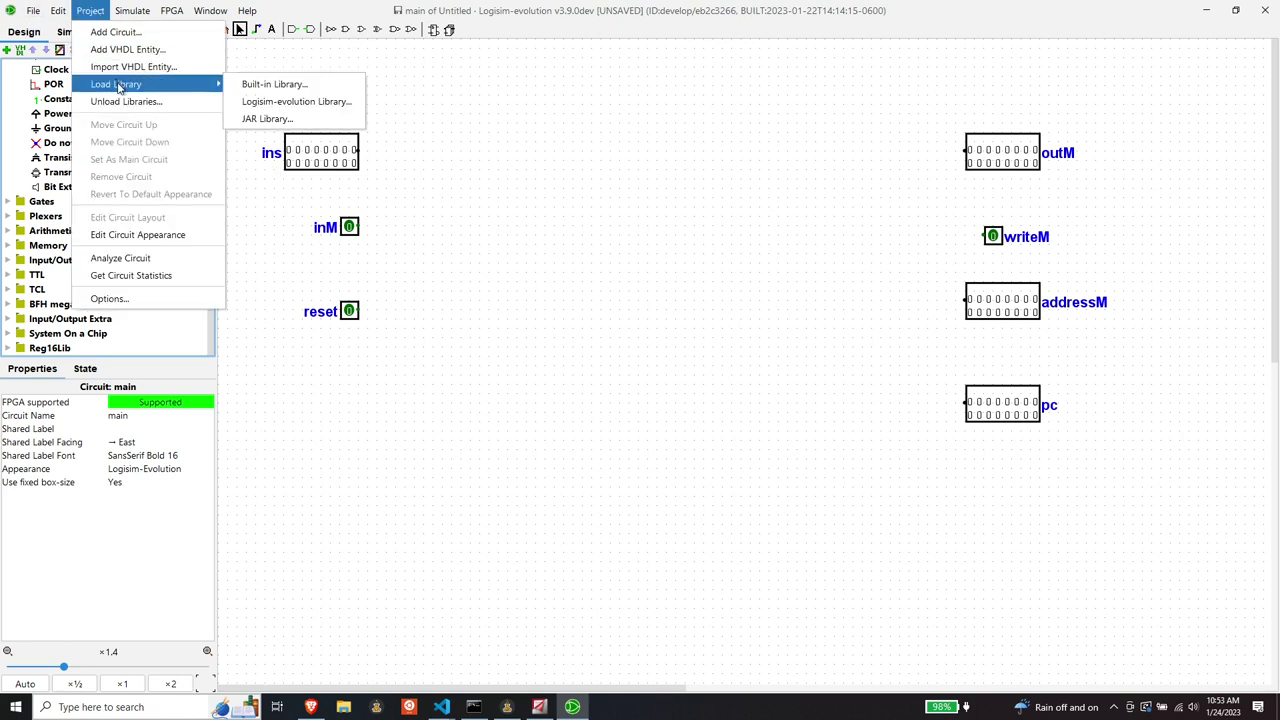
pyautogui.click(266, 103)
pyautogui.click(613, 257)
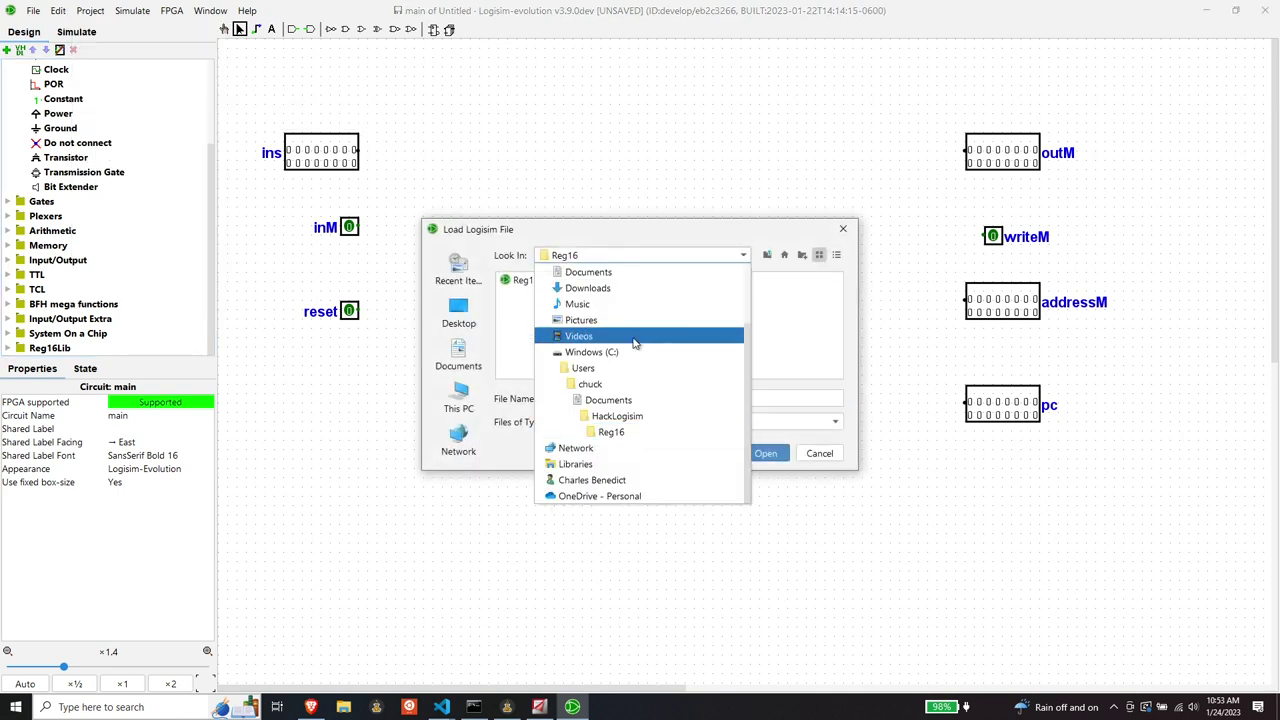
pyautogui.click(612, 416)
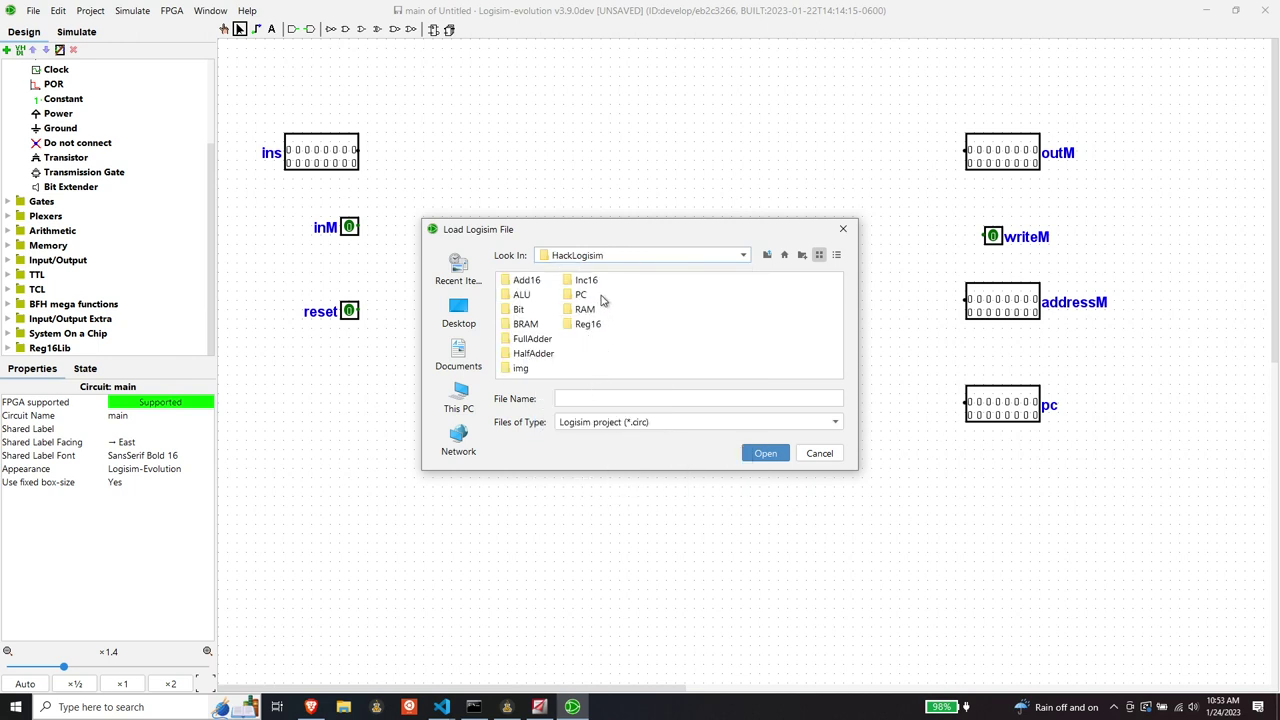
pyautogui.doubleClick(522, 295)
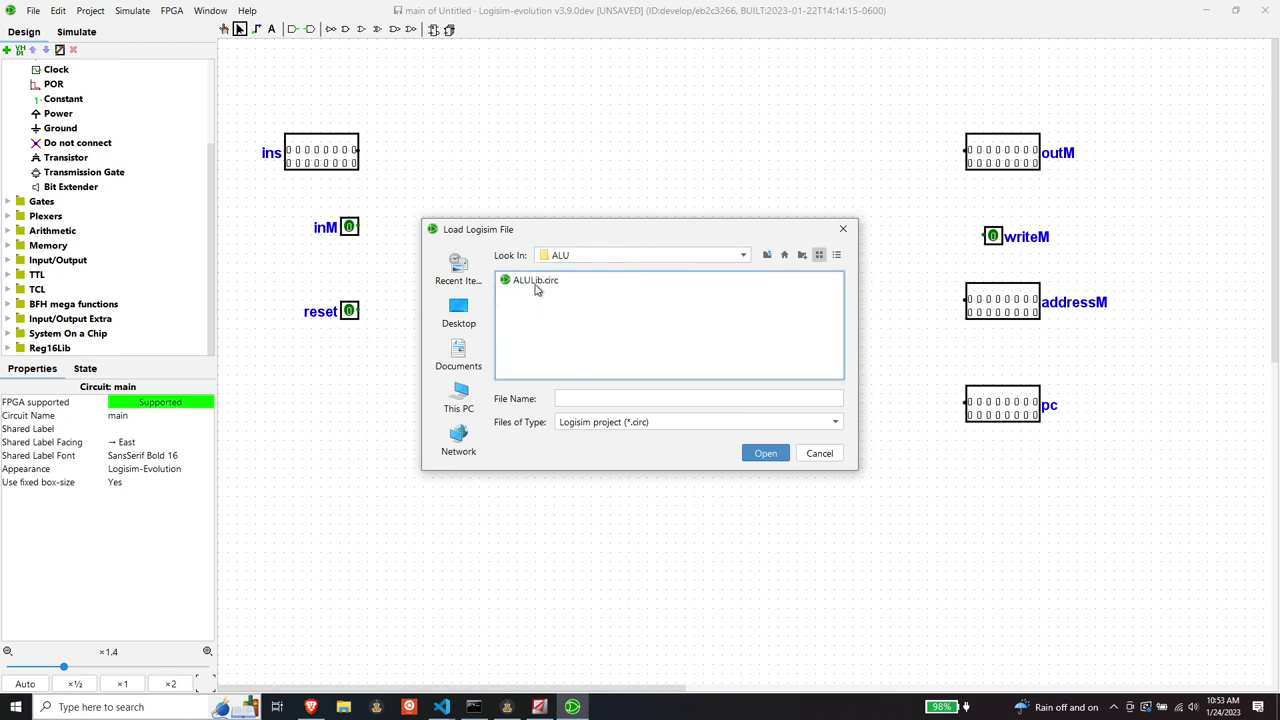
pyautogui.doubleClick(536, 285)
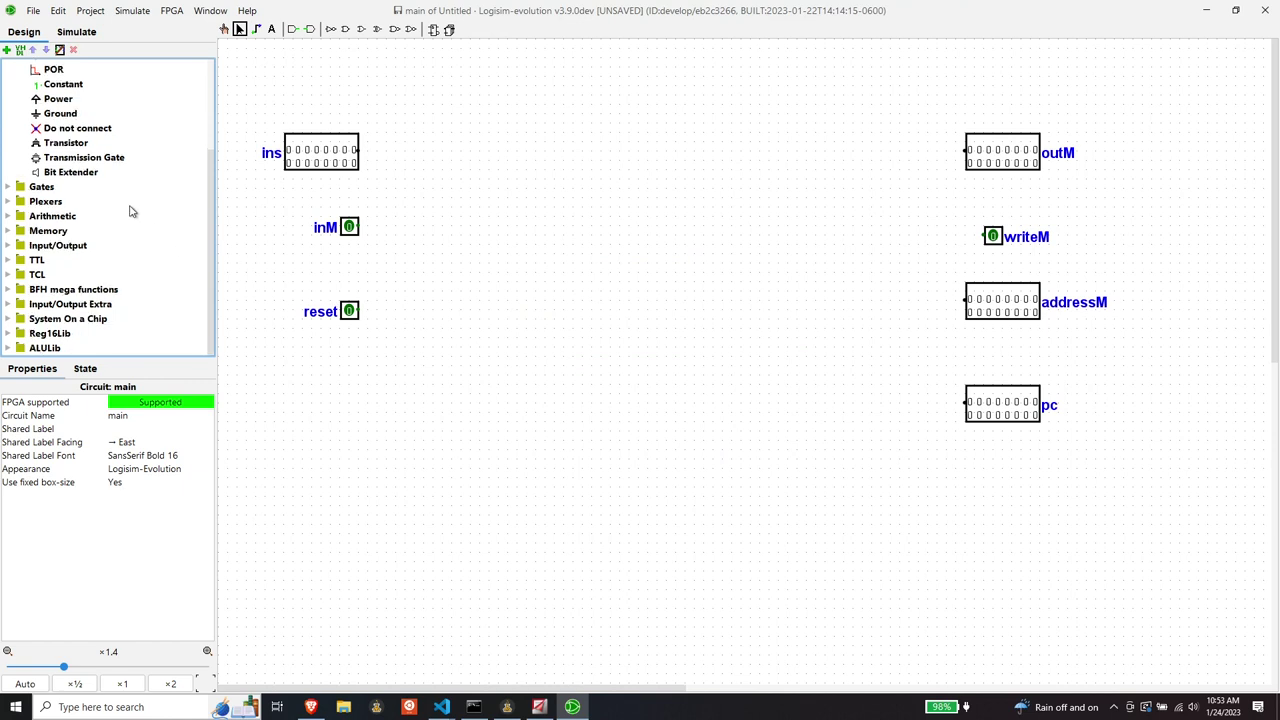
pyautogui.click(8, 348)
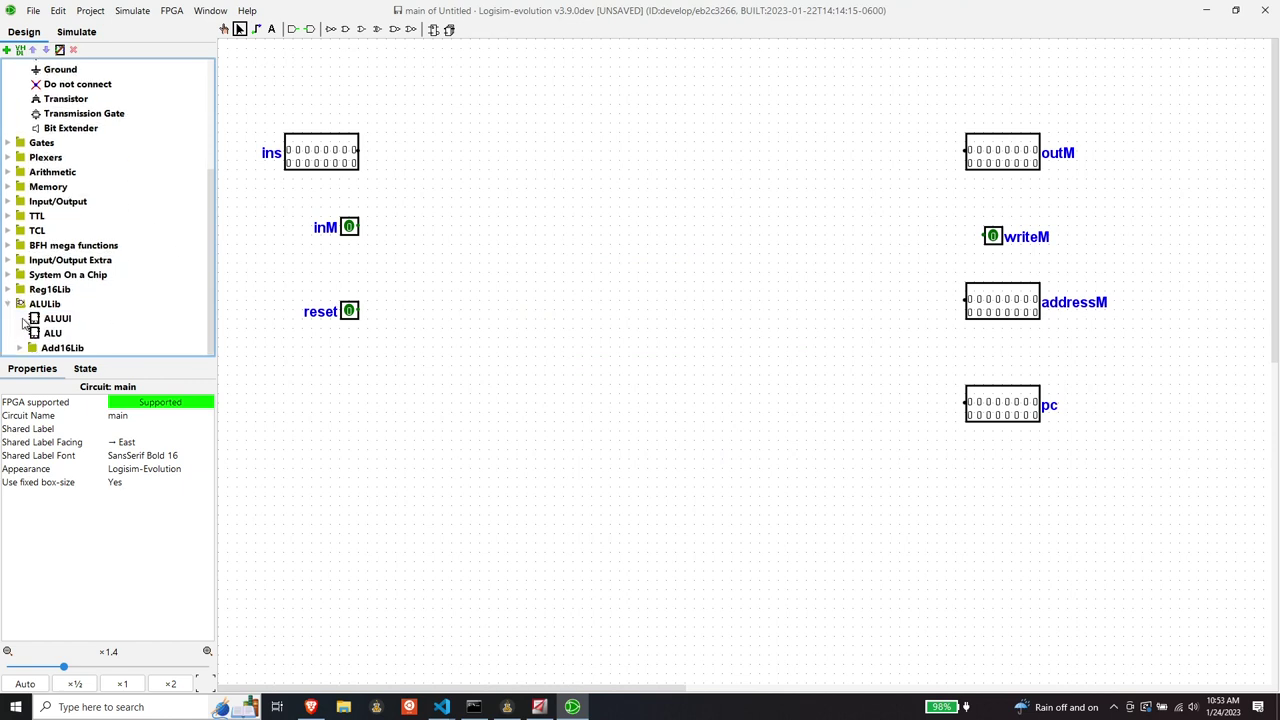
# Step: Load PCLib.circ from the HackLogisim project's PC folder as a Logisim-evolution library
pyautogui.click(90, 10)
pyautogui.moveTo(121, 88)
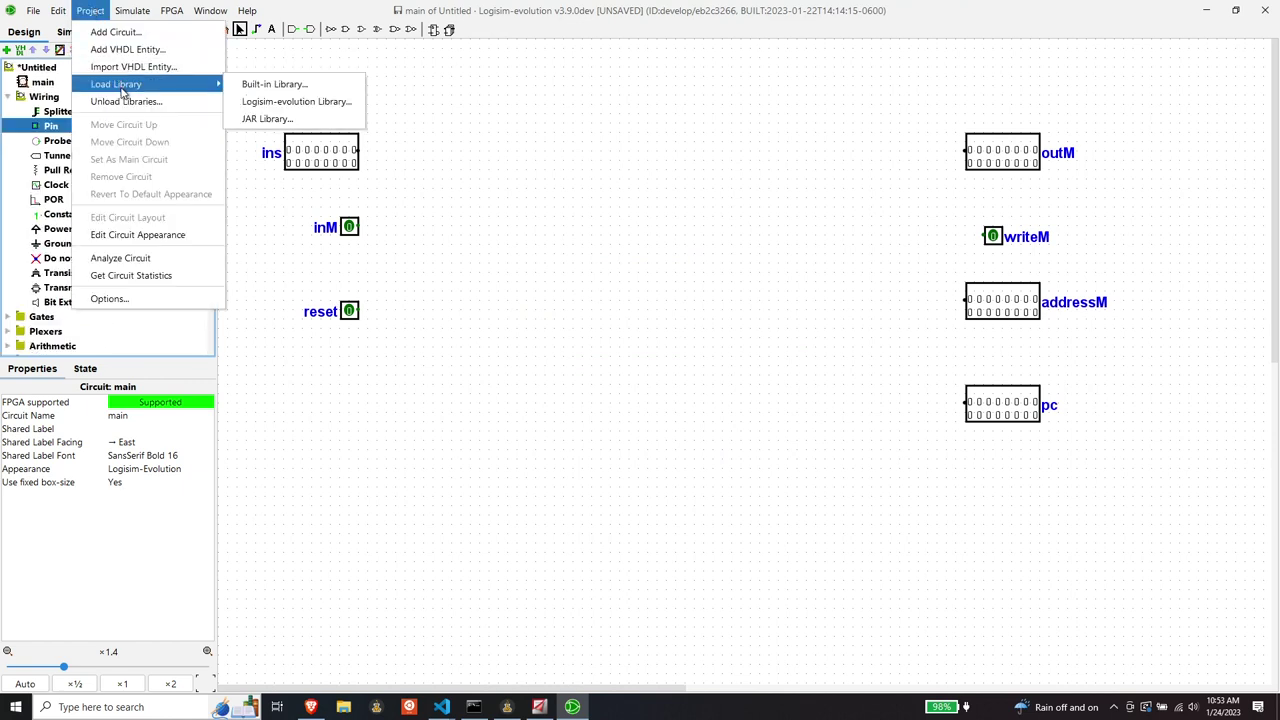
pyautogui.click(253, 102)
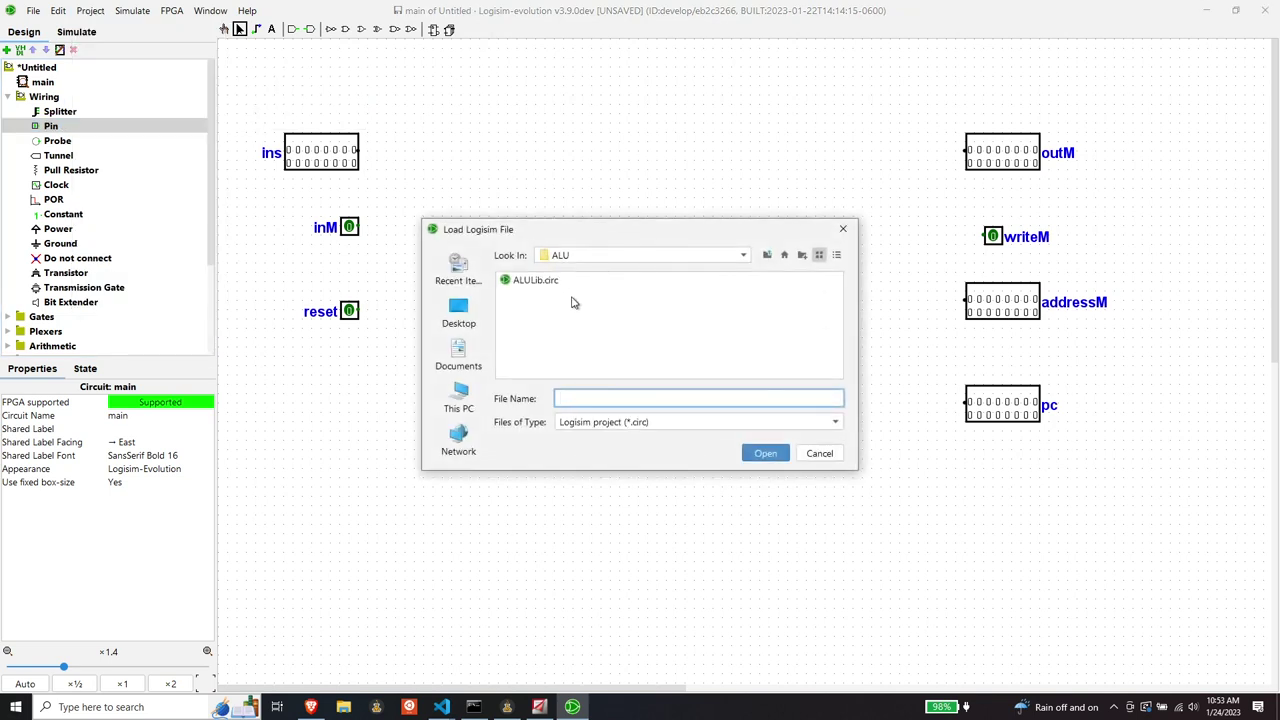
pyautogui.click(595, 258)
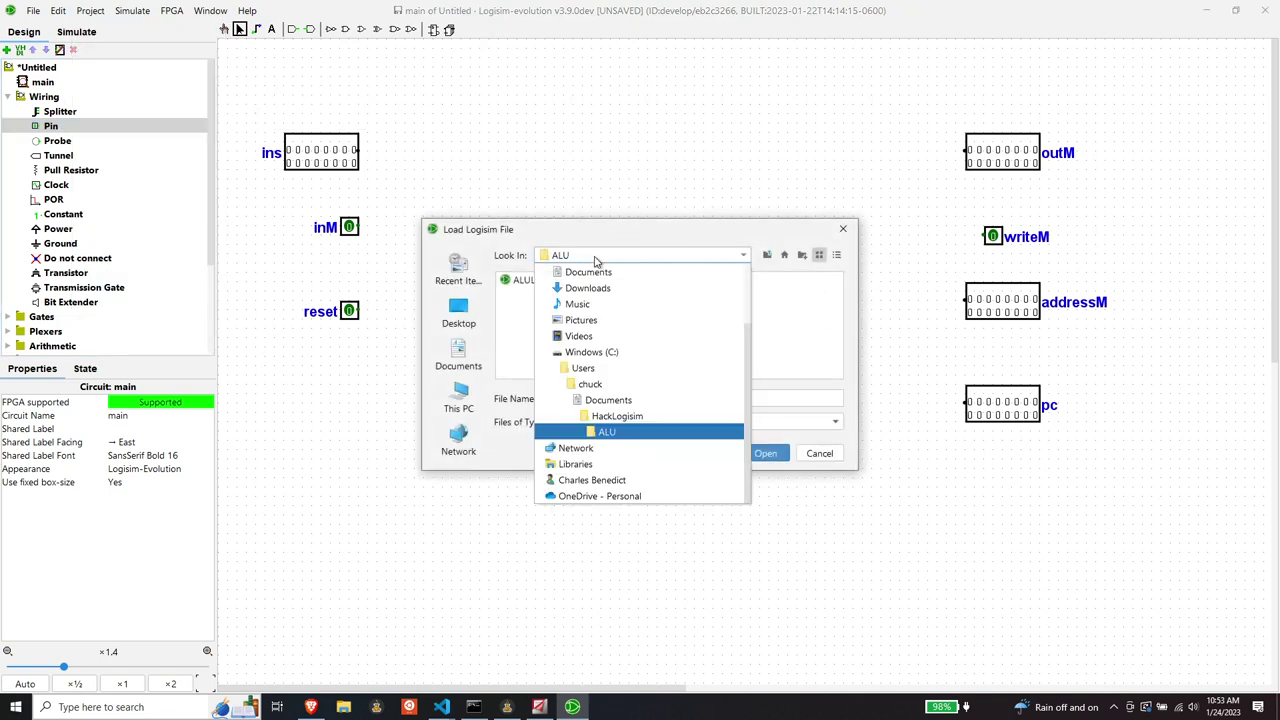
pyautogui.click(612, 415)
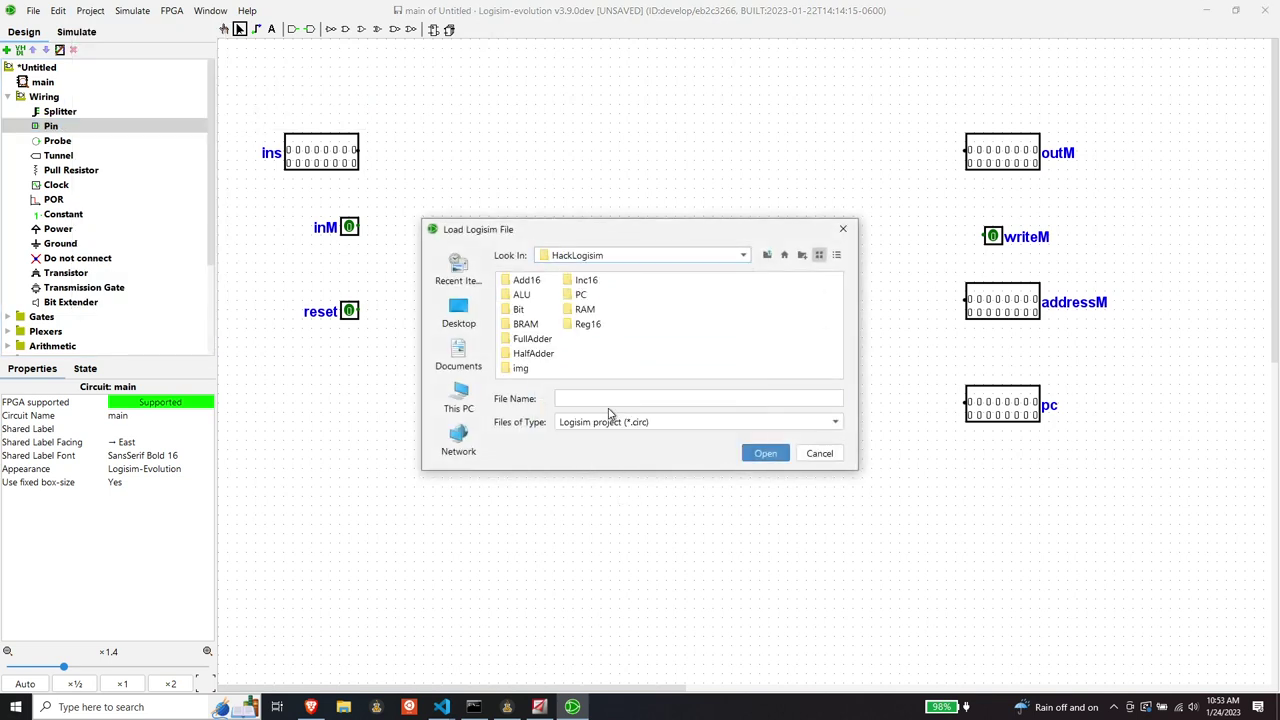
pyautogui.doubleClick(583, 297)
pyautogui.doubleClick(546, 285)
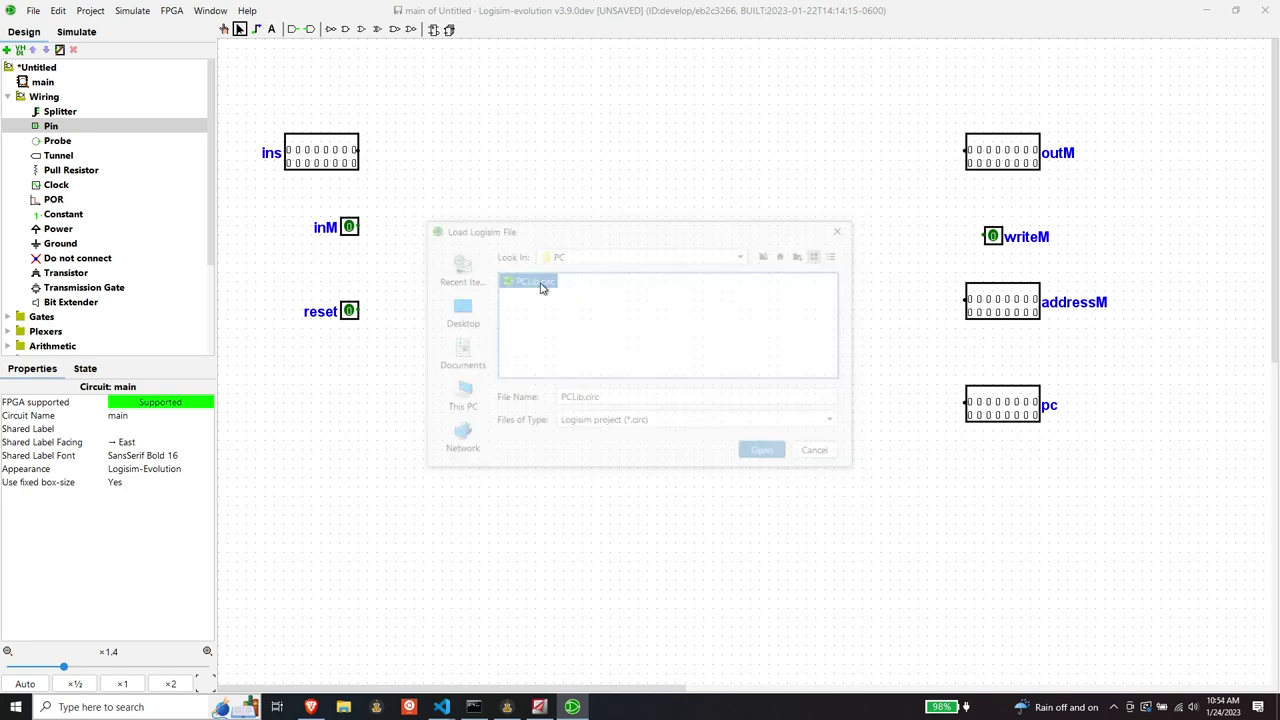
# Step: Place a Reg16 component from Reg16Lib, label it A and move it below and just right of the reset pin
pyautogui.scroll(-3, 150, 200)
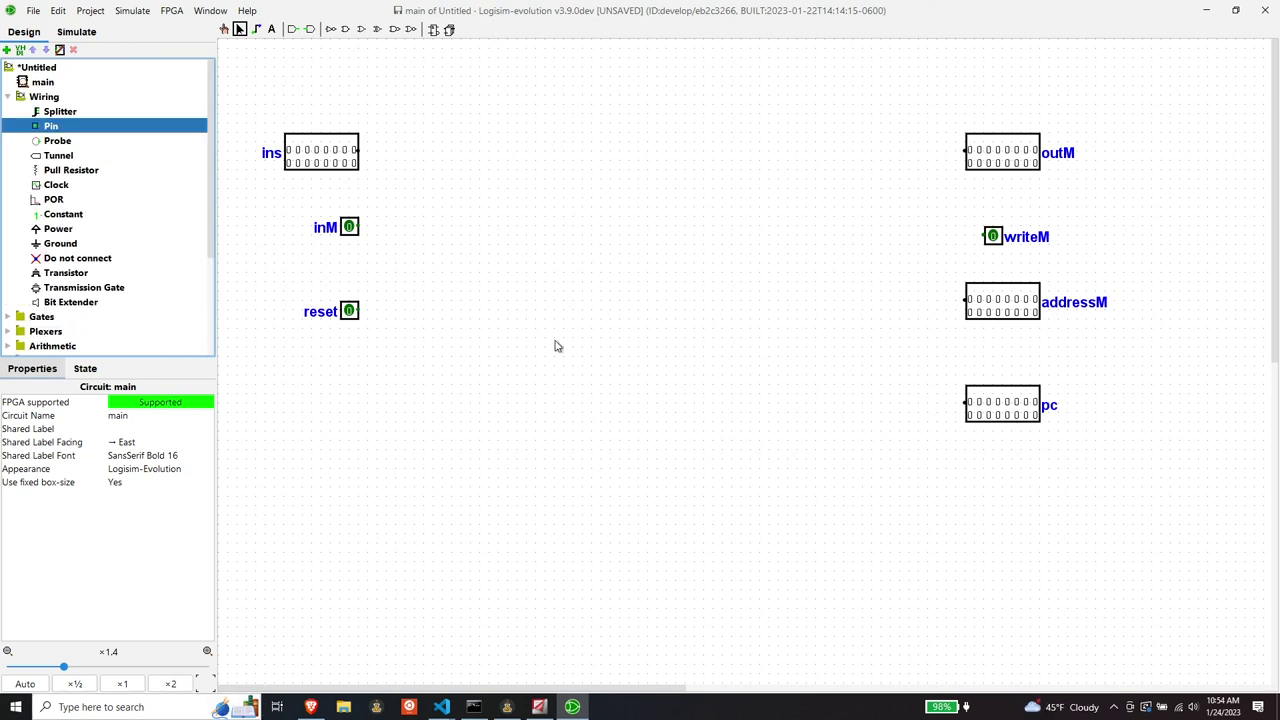
pyautogui.scroll(-3, 131, 191)
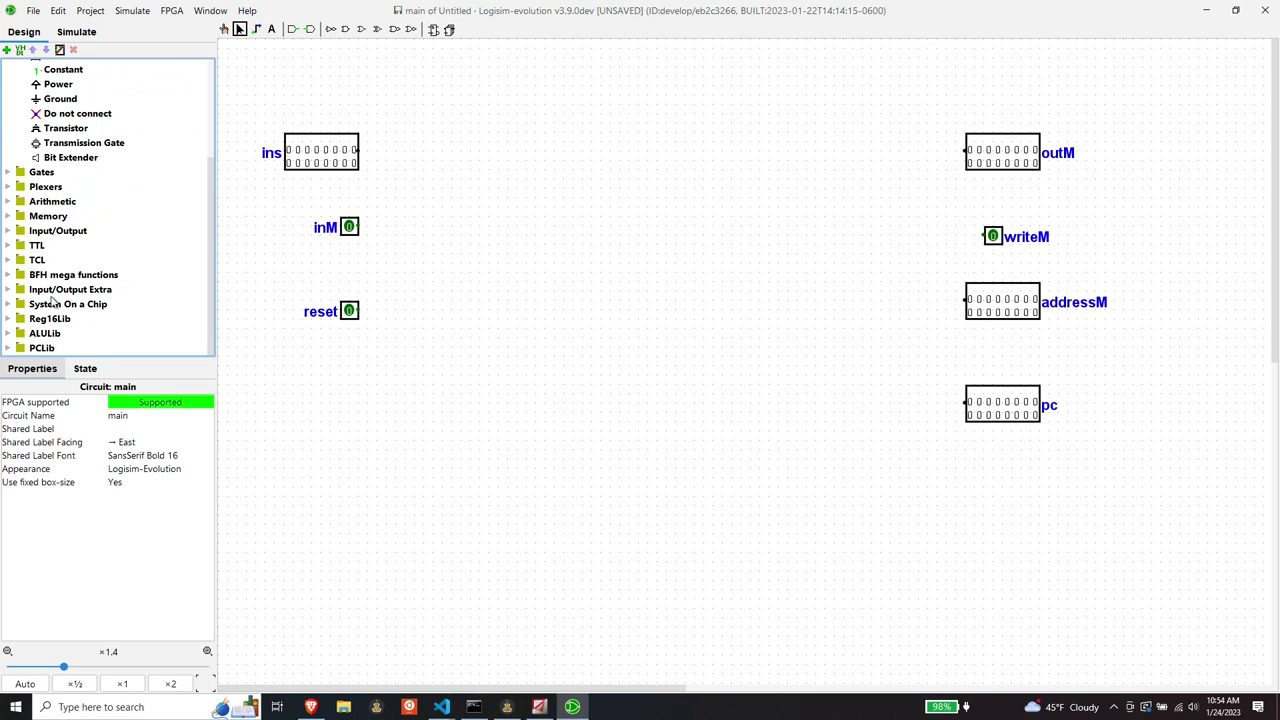
pyautogui.doubleClick(48, 318)
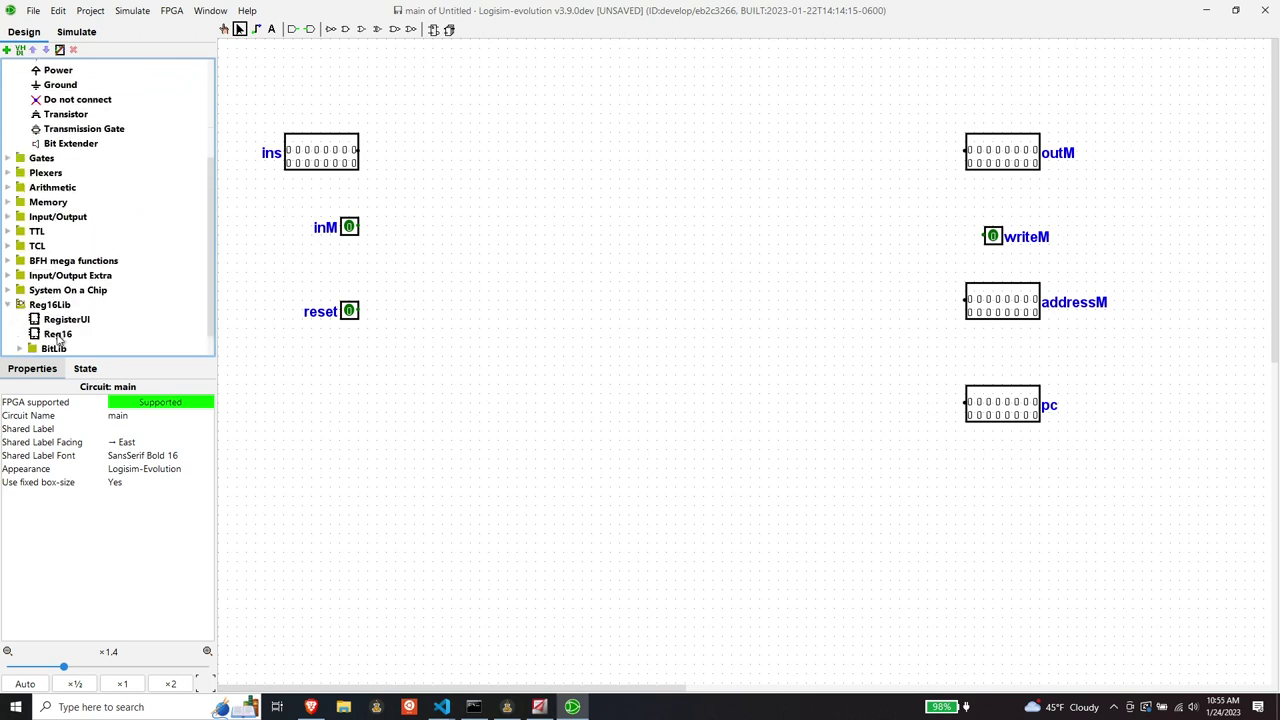
pyautogui.click(58, 335)
pyautogui.click(668, 236)
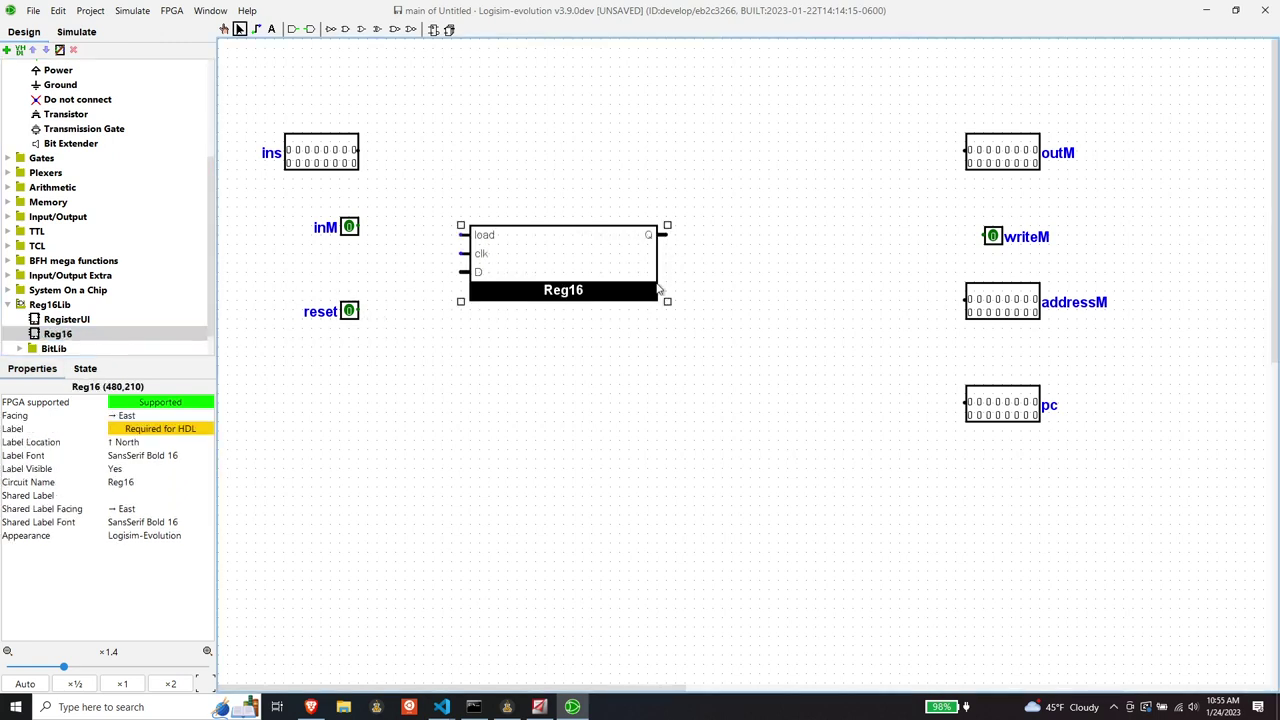
pyautogui.click(160, 428)
pyautogui.write('A')
pyautogui.press('Return')
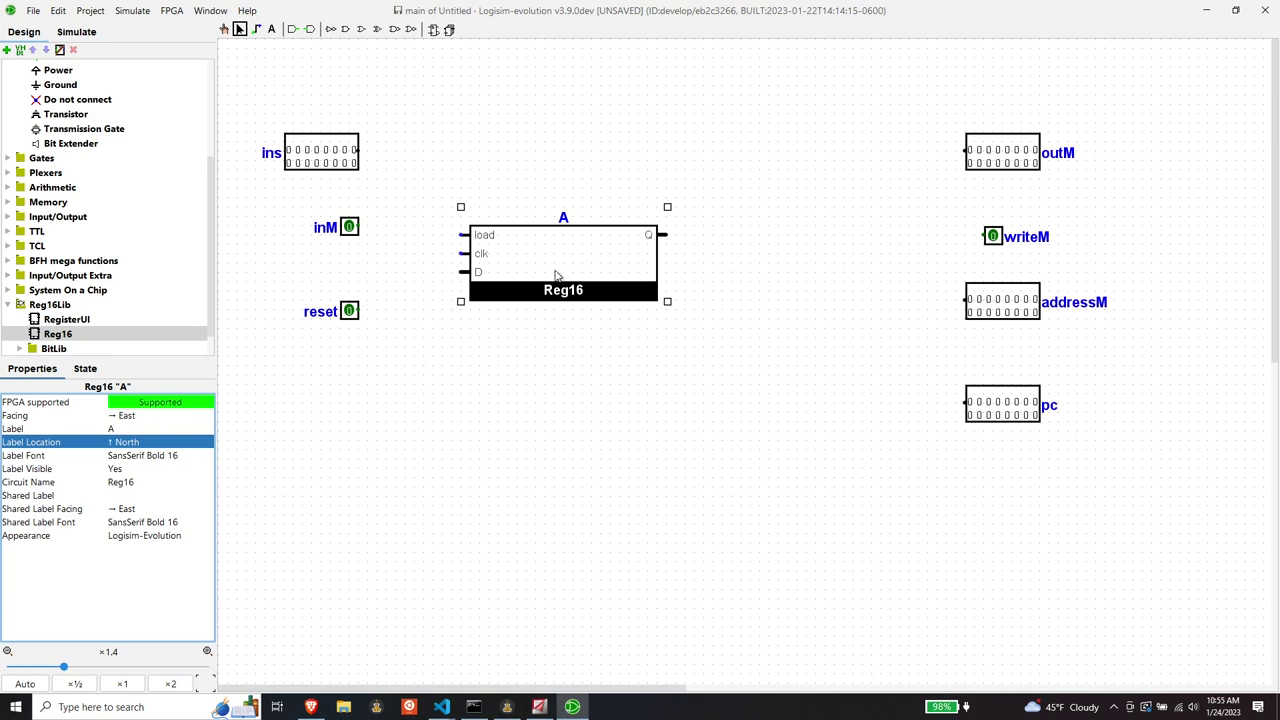
pyautogui.moveTo(557, 275); pyautogui.dragTo(482, 443)
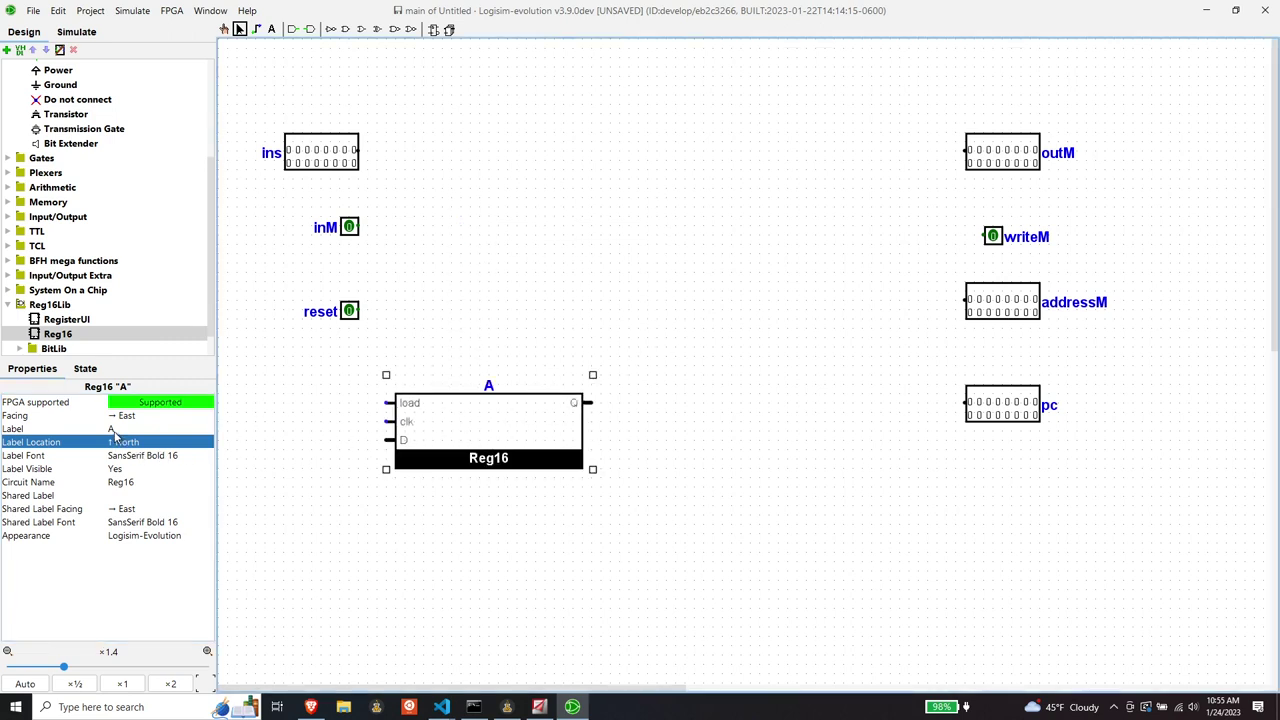
# Step: Place a second Reg16 component, label it D and move it directly above register A
pyautogui.click(57, 333)
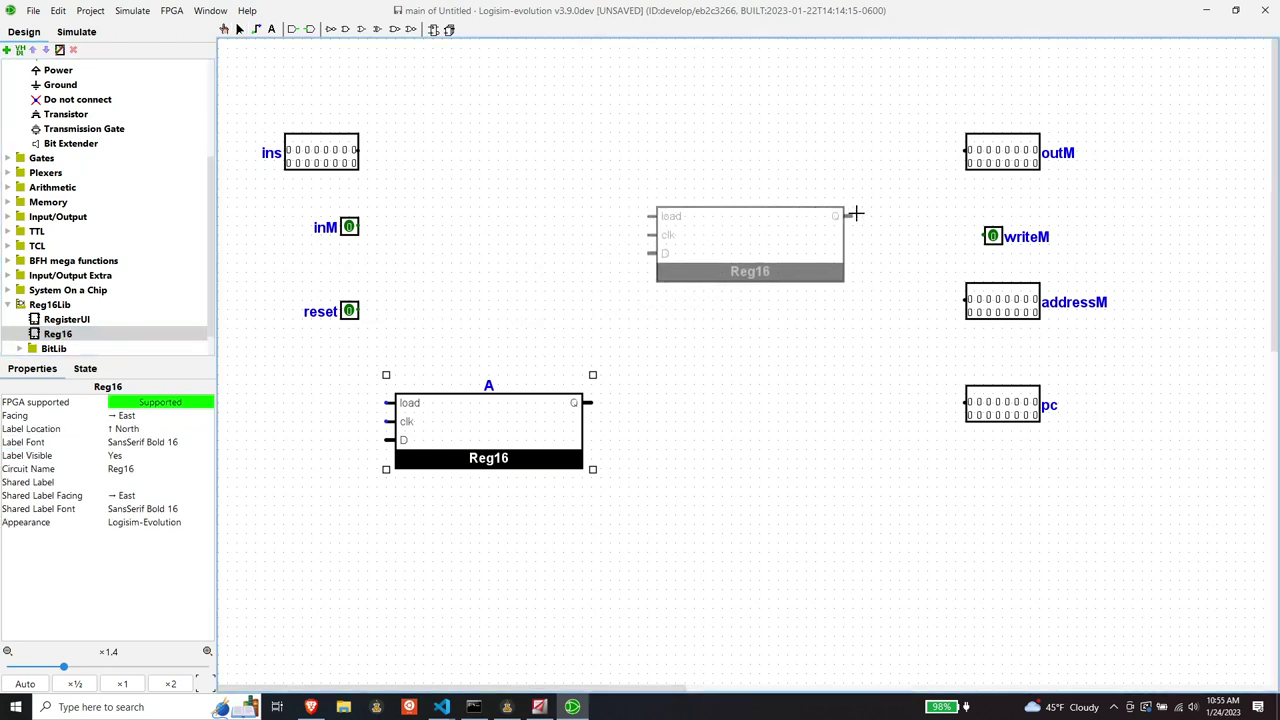
pyautogui.click(855, 213)
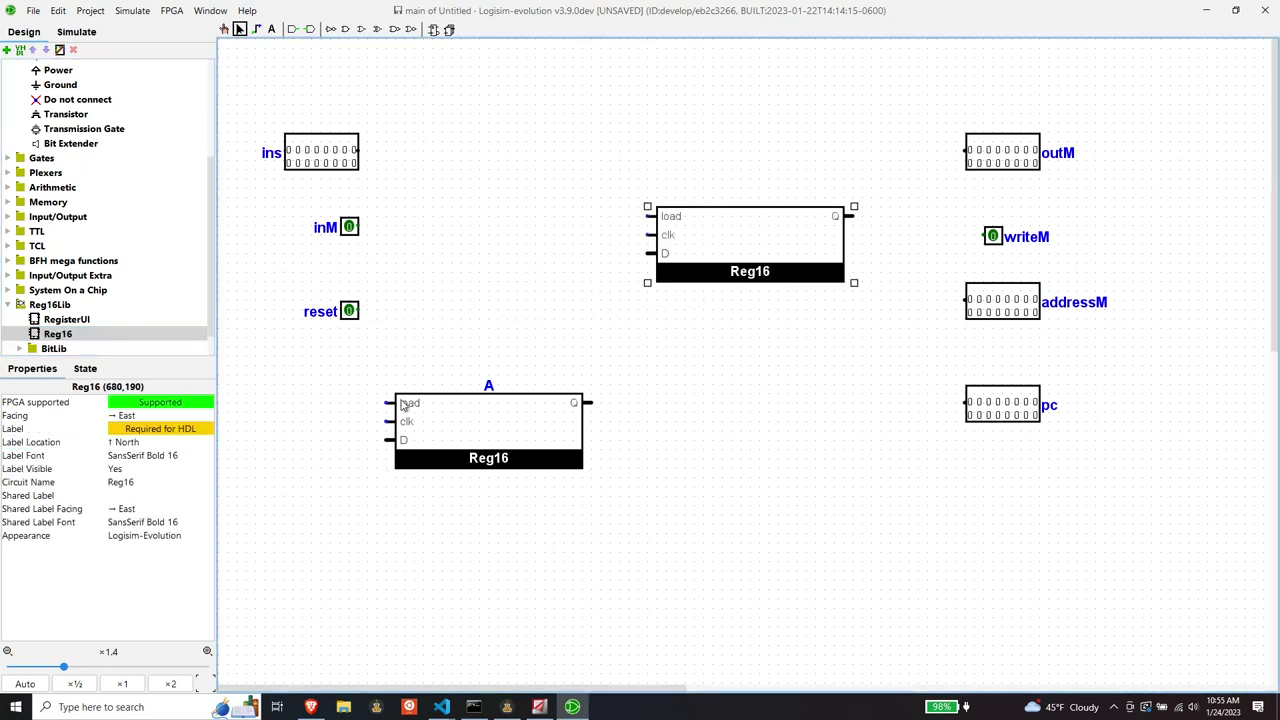
pyautogui.click(138, 429)
pyautogui.write('D')
pyautogui.press('Return')
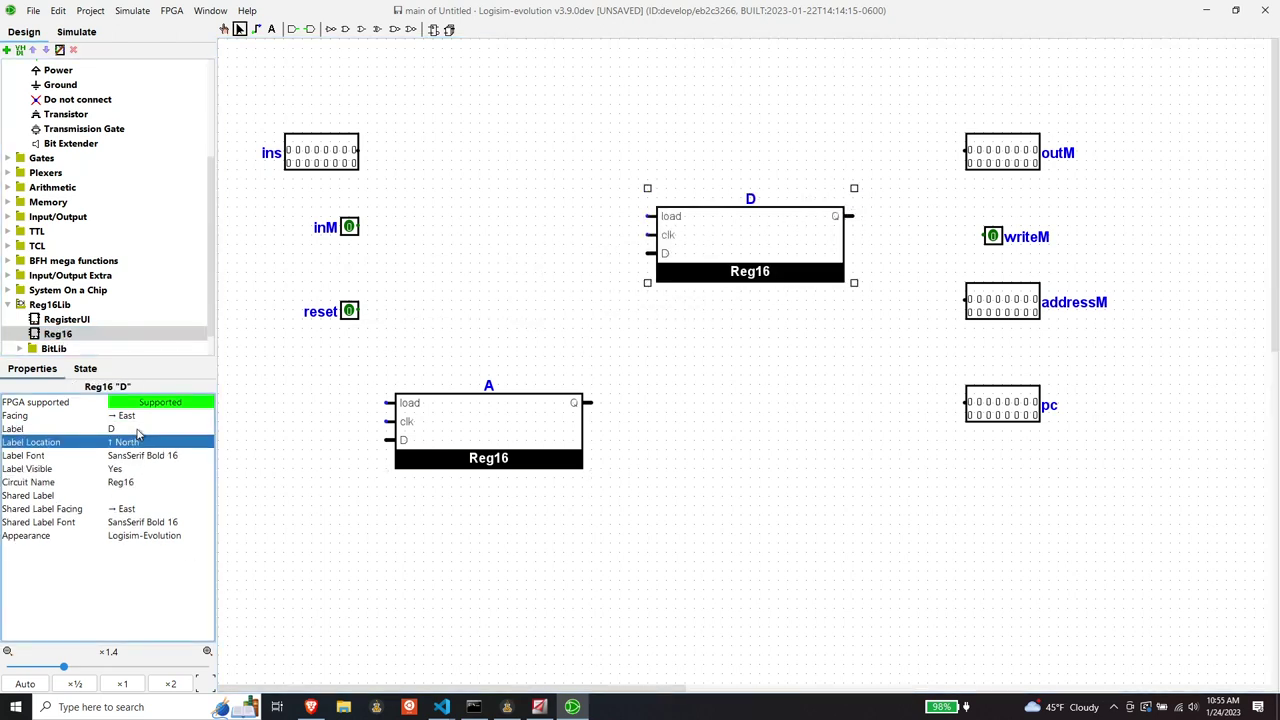
pyautogui.moveTo(720, 247); pyautogui.dragTo(459, 322)
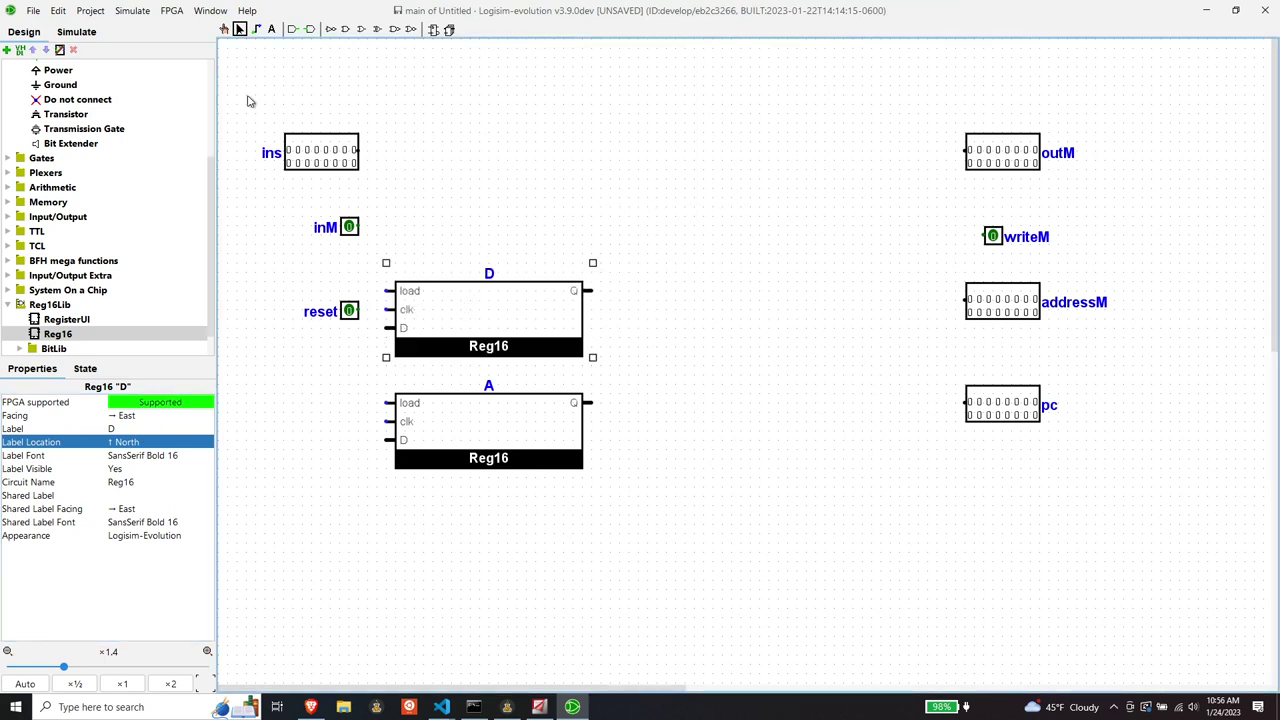
# Step: Place the ALU component from ALULib between register D and the output pins
pyautogui.scroll(-1, 84, 177)
pyautogui.scroll(-1, 84, 177)
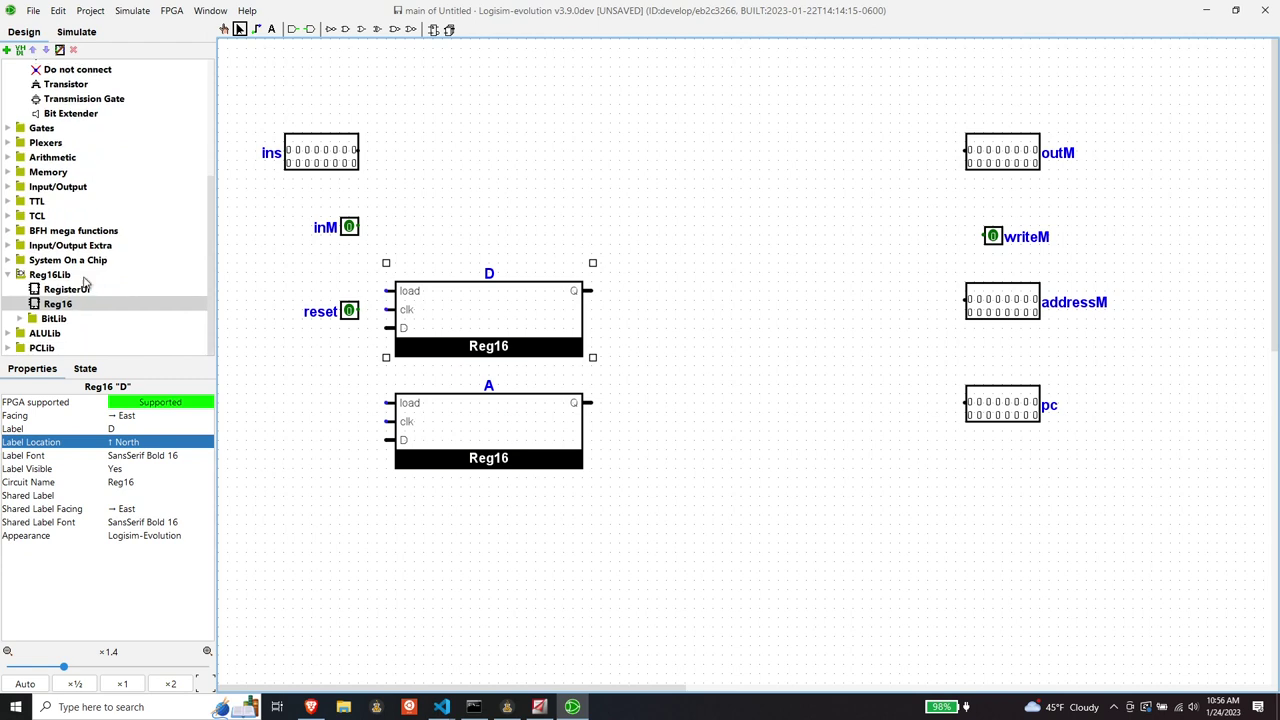
pyautogui.click(6, 335)
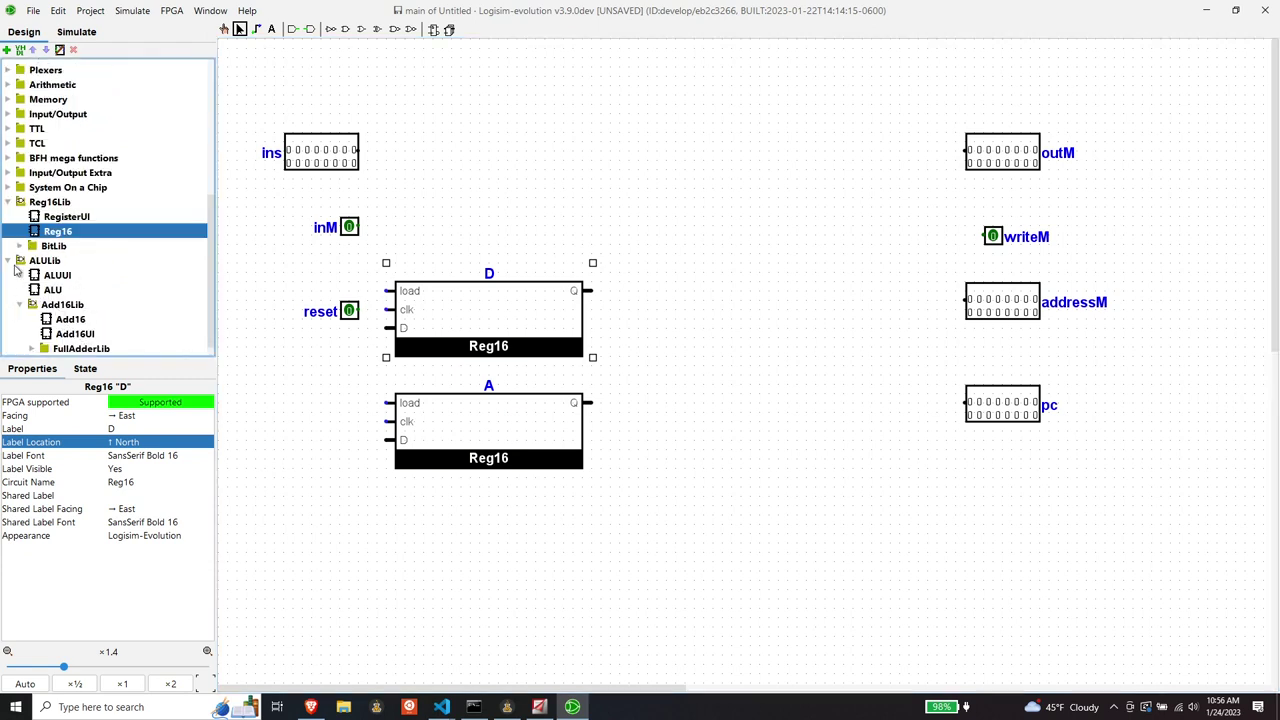
pyautogui.click(53, 292)
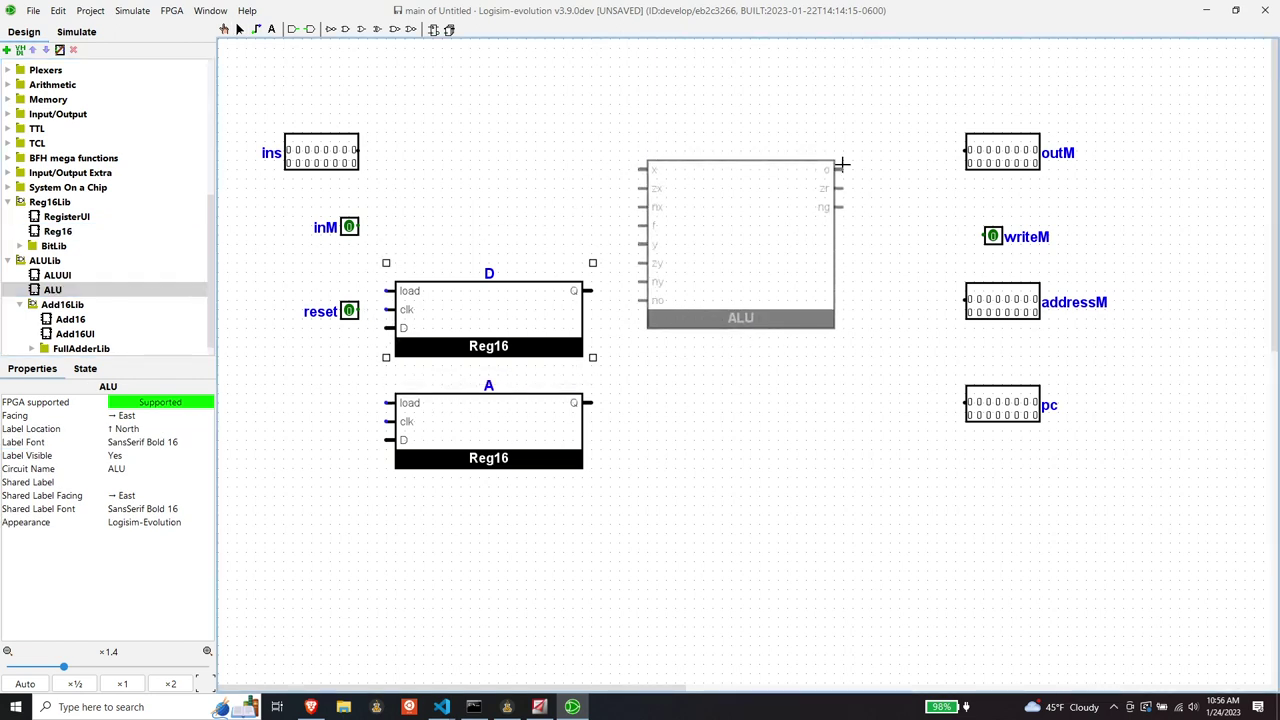
pyautogui.click(843, 164)
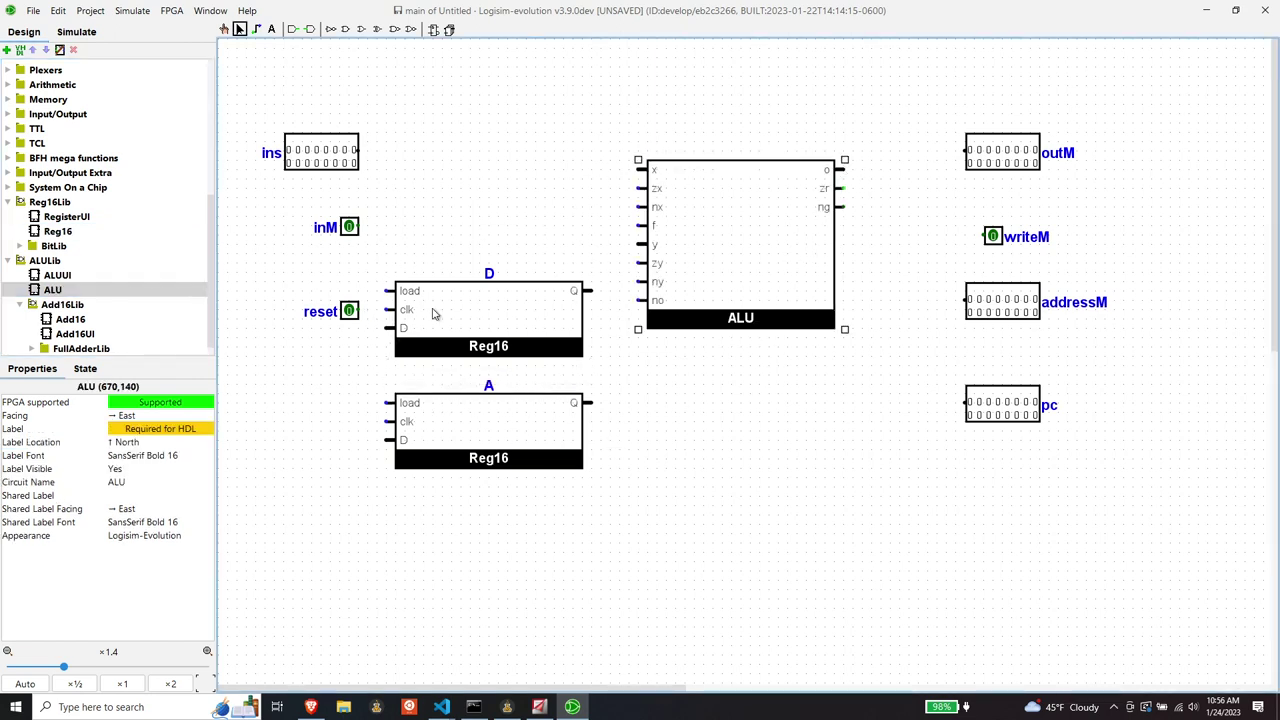
# Step: Place the PC component from PCLib below the ALU, level with register A, and dismiss the duplicate-label message
pyautogui.click(8, 260)
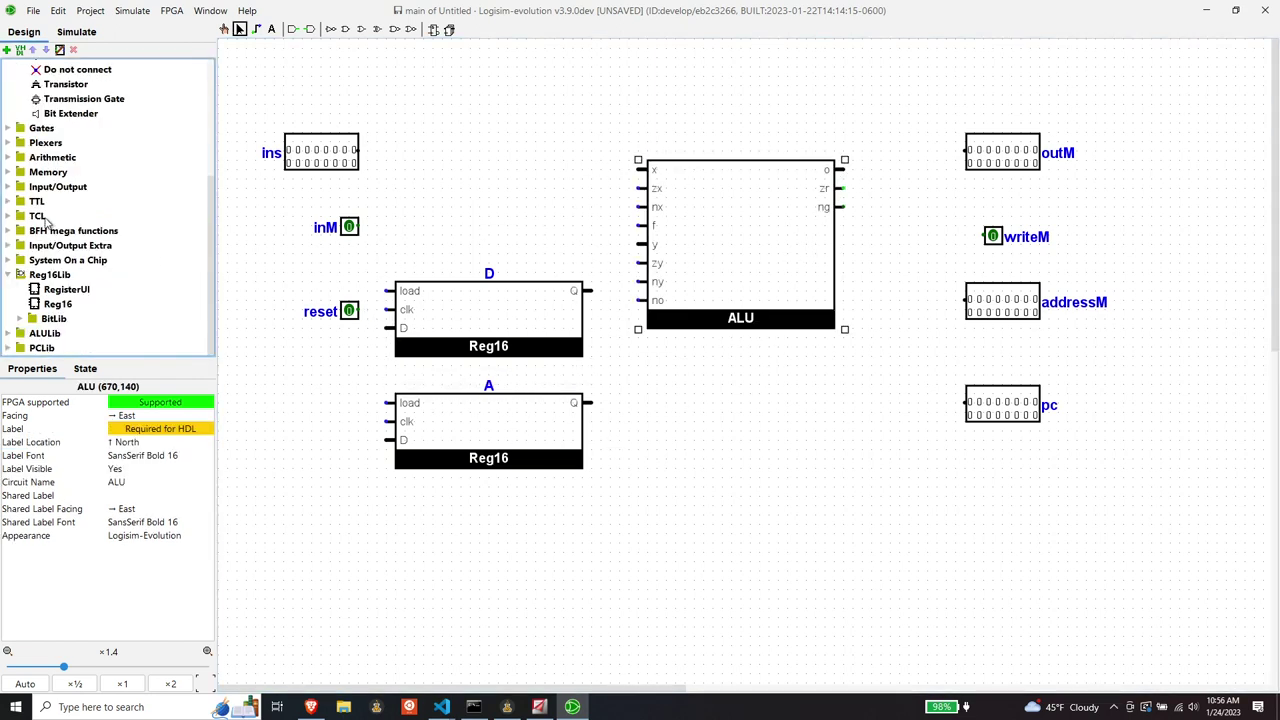
pyautogui.click(8, 276)
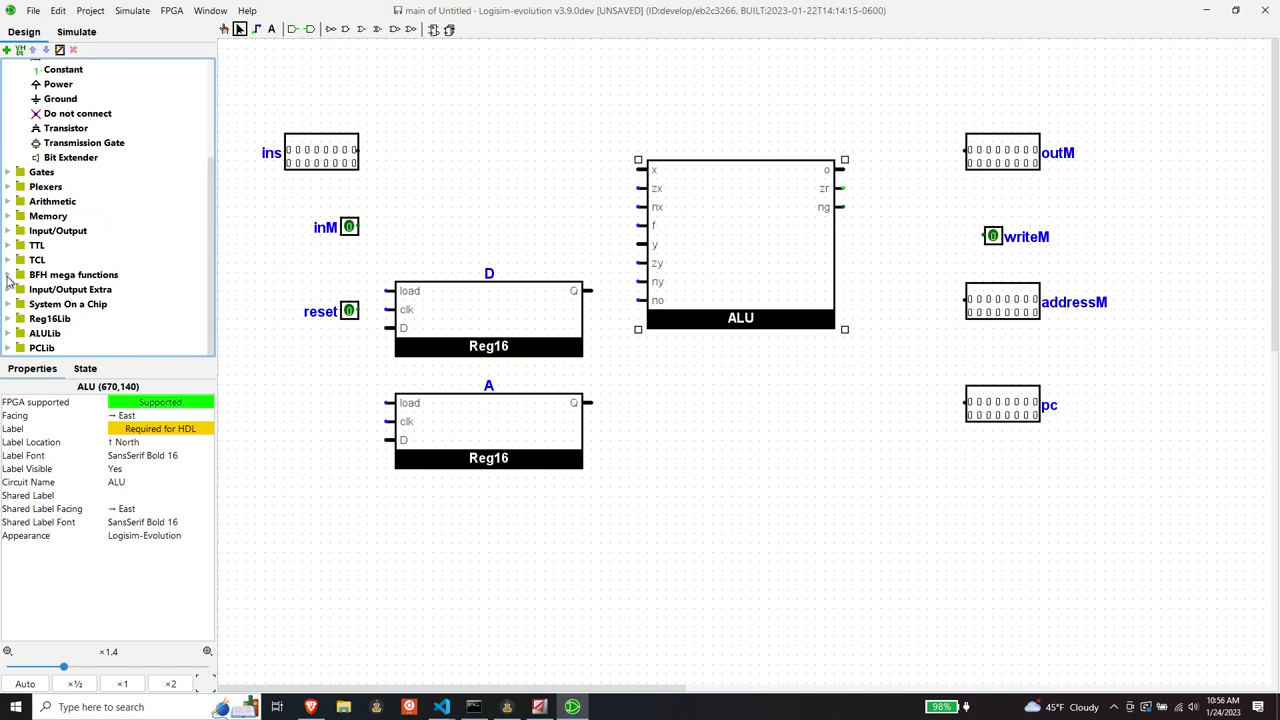
pyautogui.click(8, 348)
pyautogui.click(50, 304)
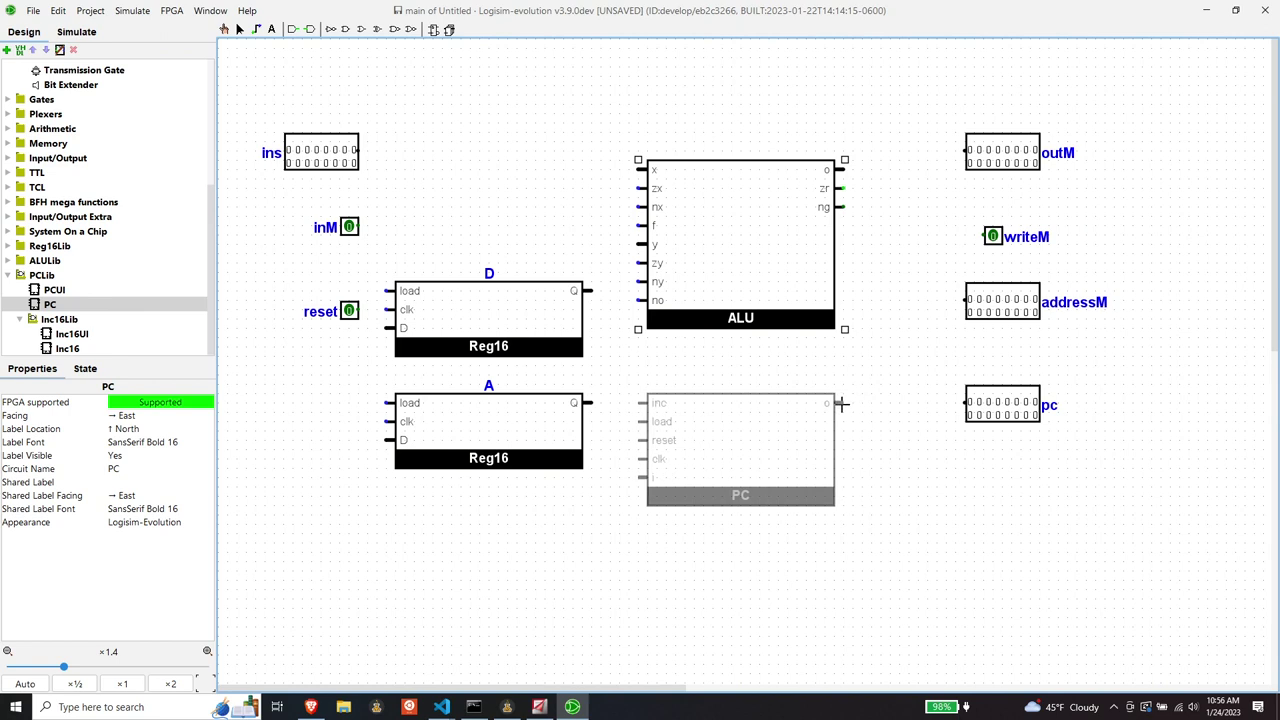
pyautogui.click(840, 403)
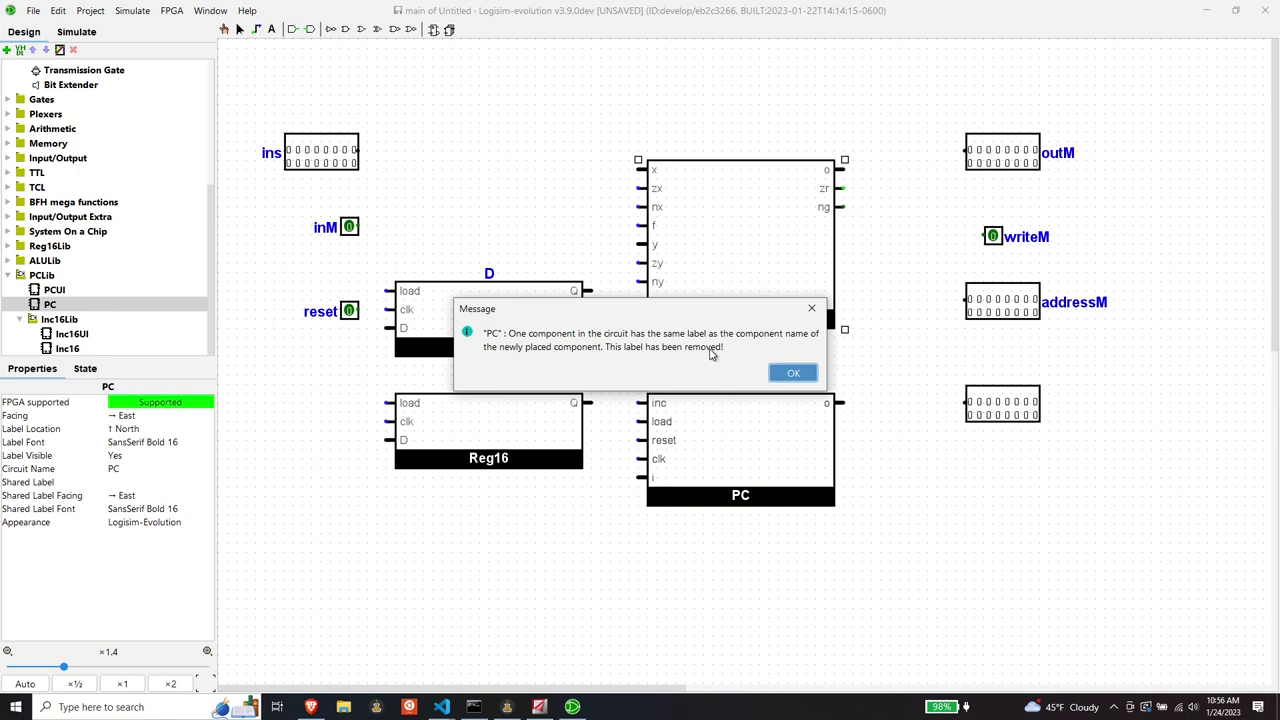
pyautogui.click(792, 376)
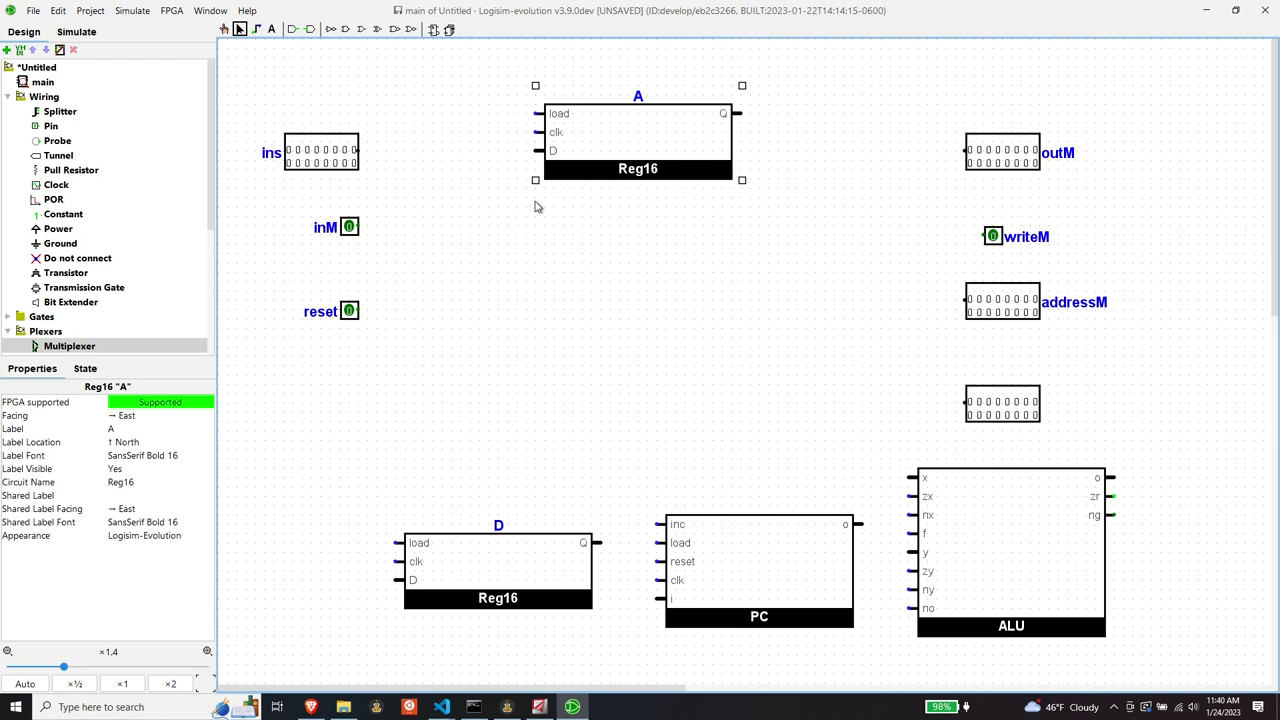
# Step: Place a multiplexer between the ins pin and register A and set its data bits to 16
pyautogui.scroll(-3, 76, 198)
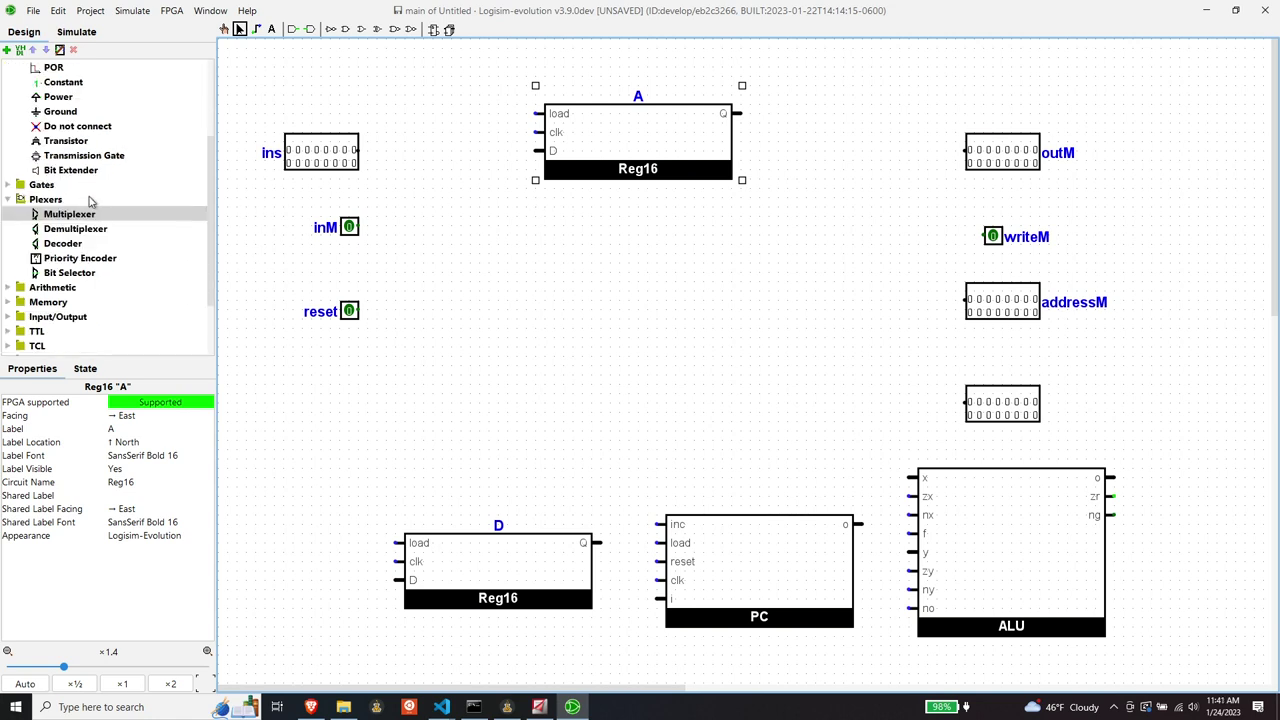
pyautogui.click(88, 214)
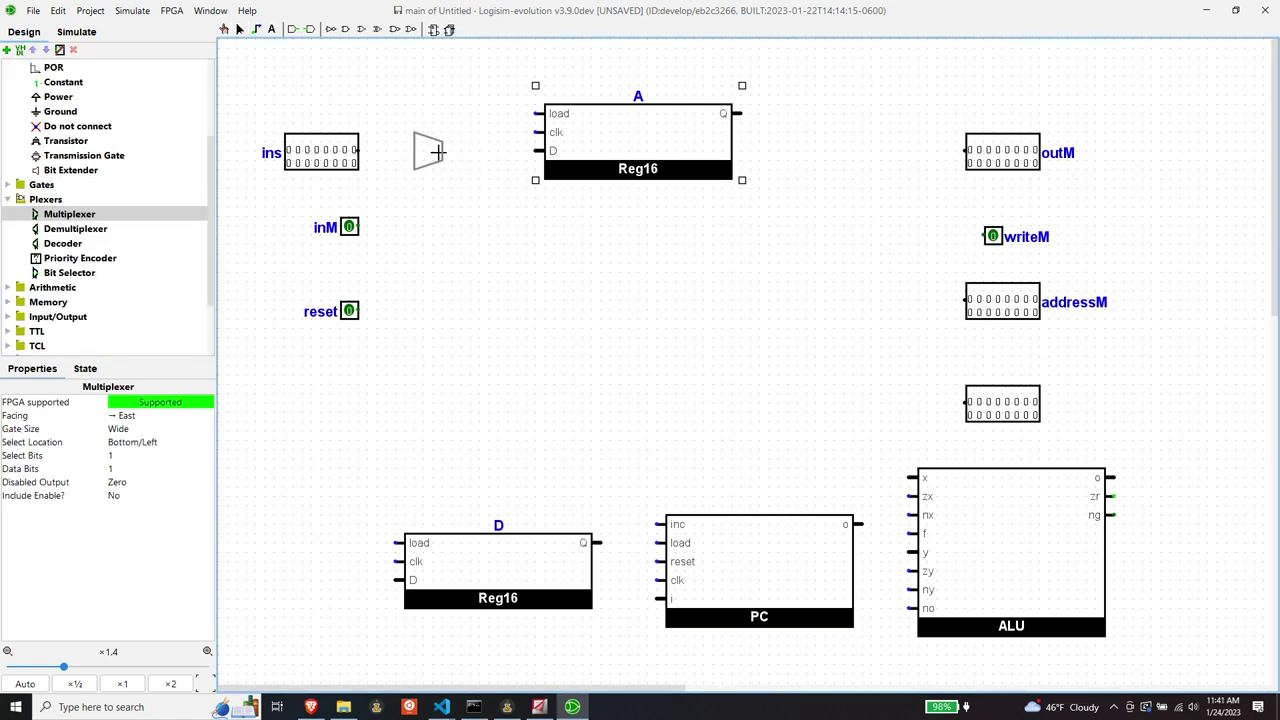
pyautogui.click(437, 151)
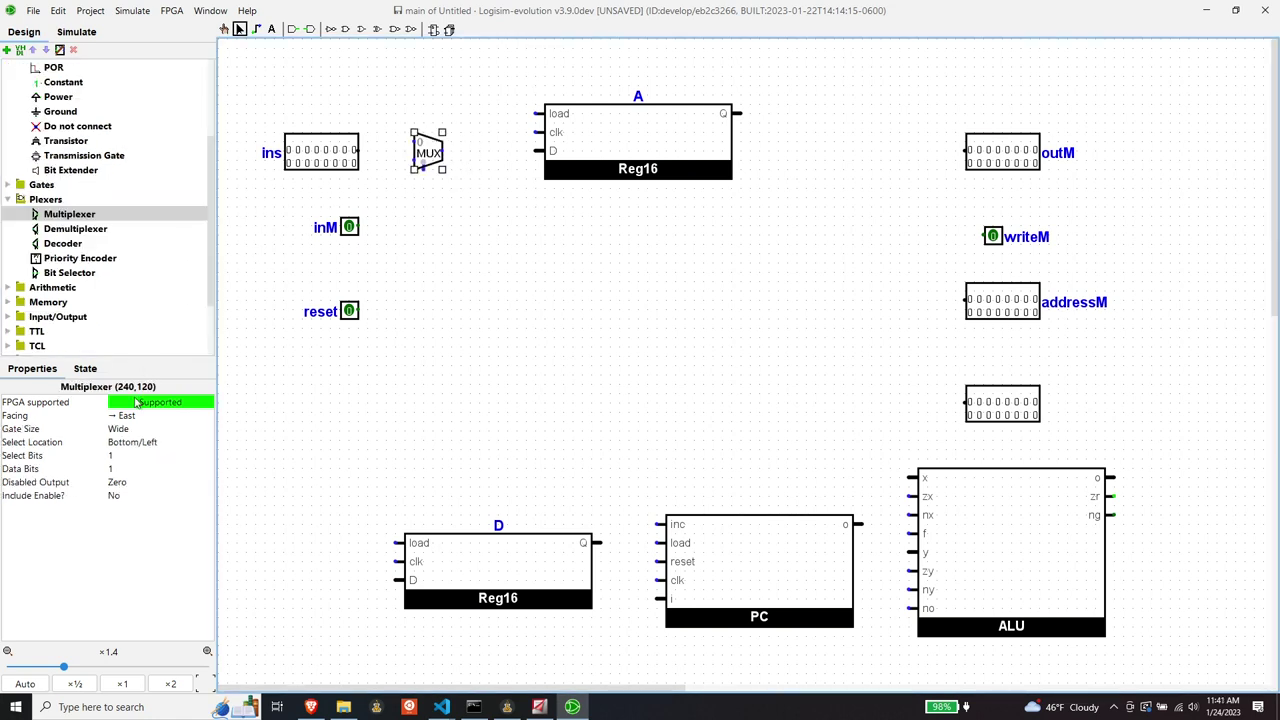
pyautogui.click(128, 455)
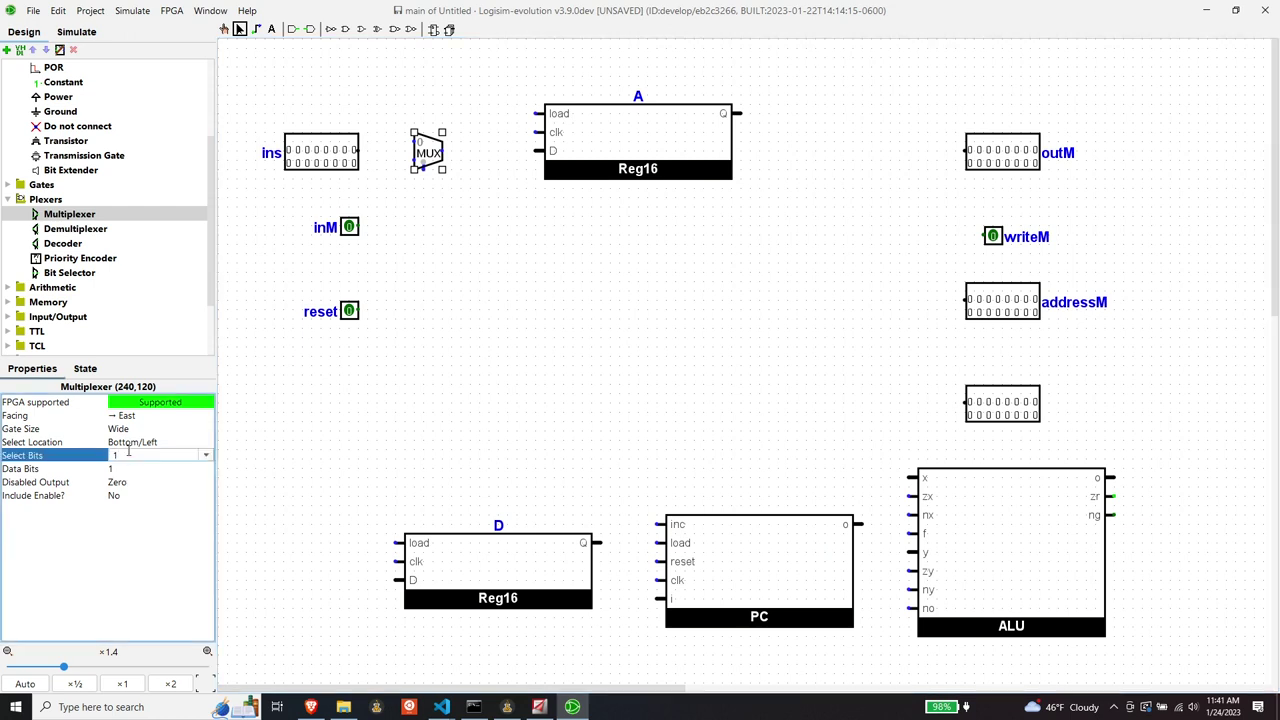
pyautogui.press('Return')
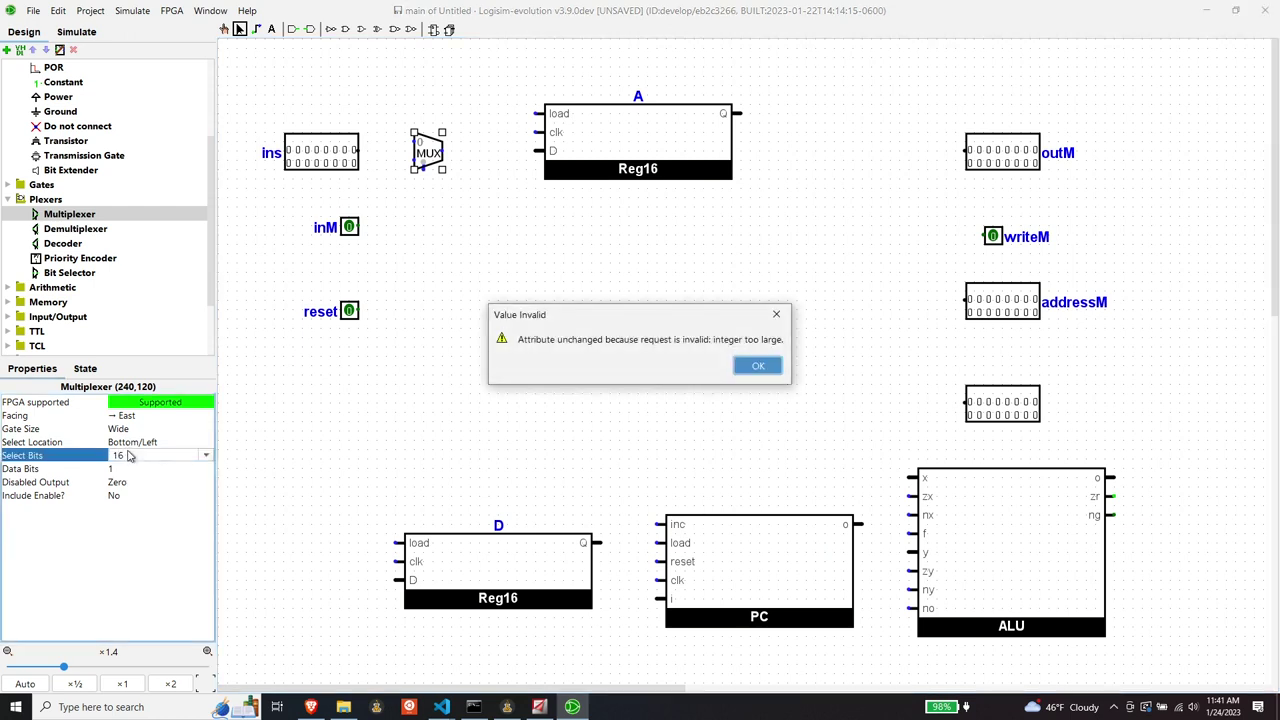
pyautogui.press('Return')
pyautogui.click(140, 468)
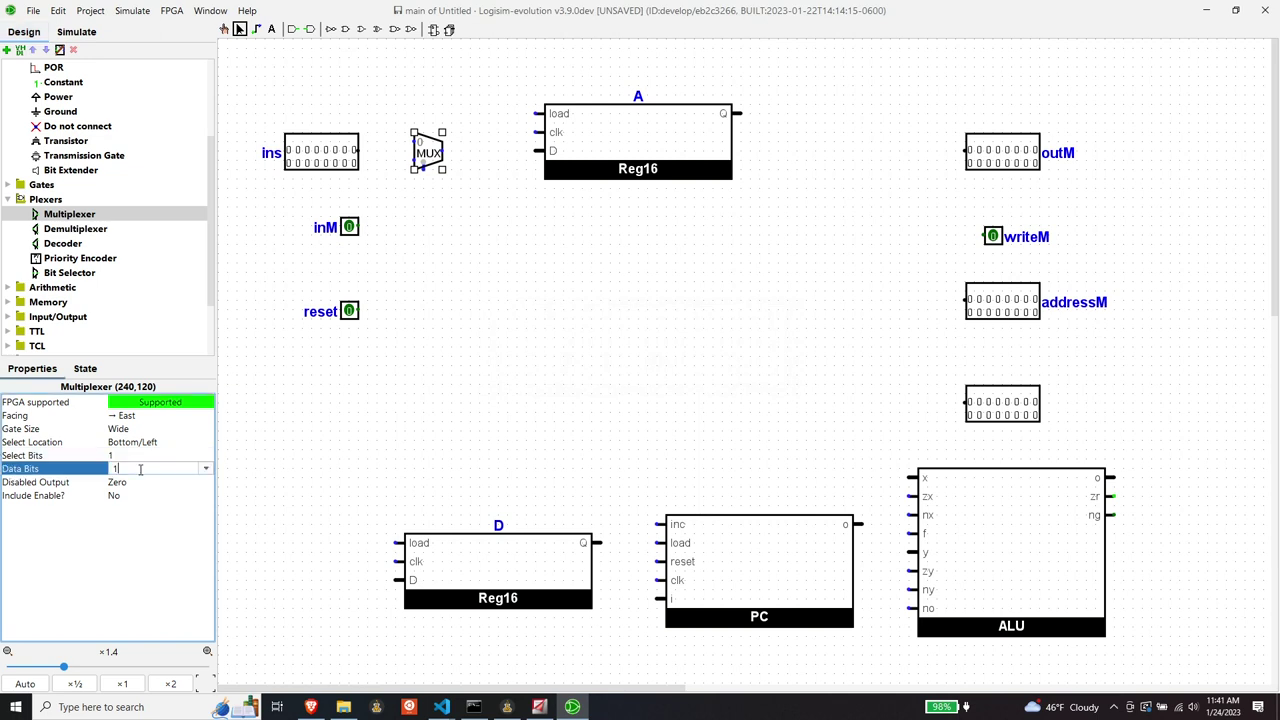
pyautogui.write('16')
pyautogui.press('Return')
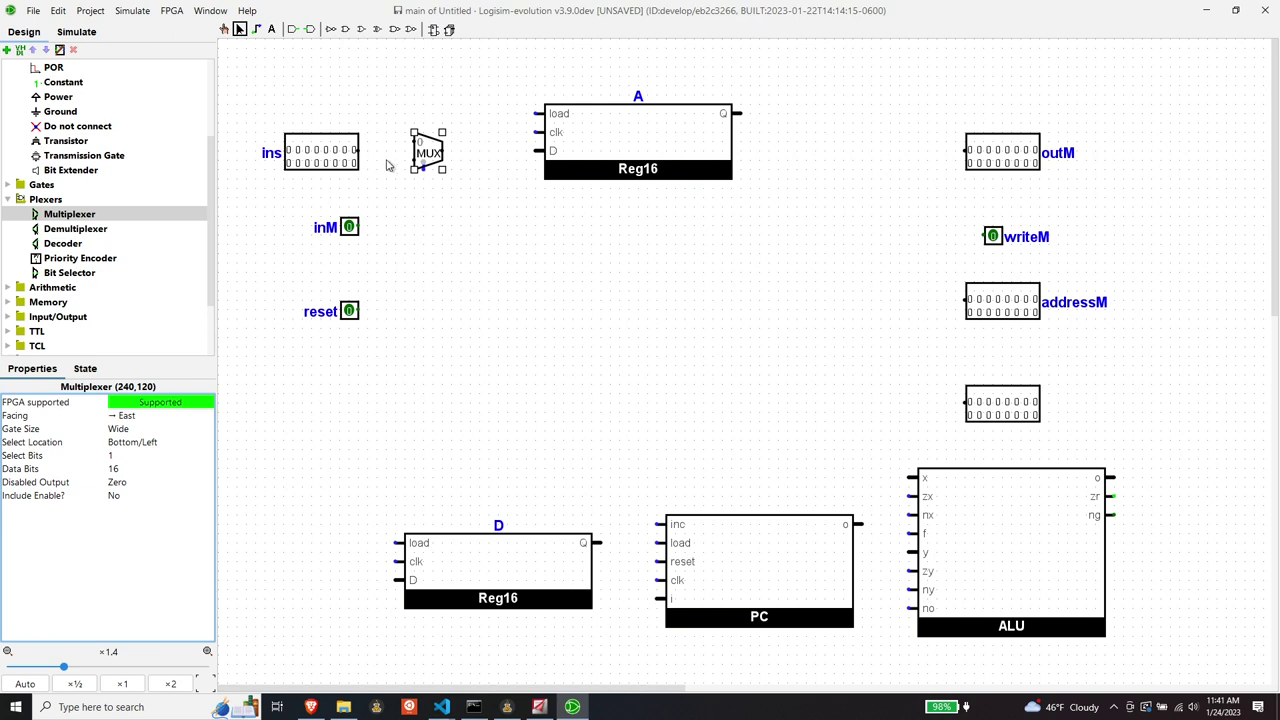
# Step: Wire outM and ins to the multiplexer's inputs 0 and 1, and its output to register A's D input
pyautogui.press('Up')
pyautogui.moveTo(360, 150); pyautogui.dragTo(412, 150)
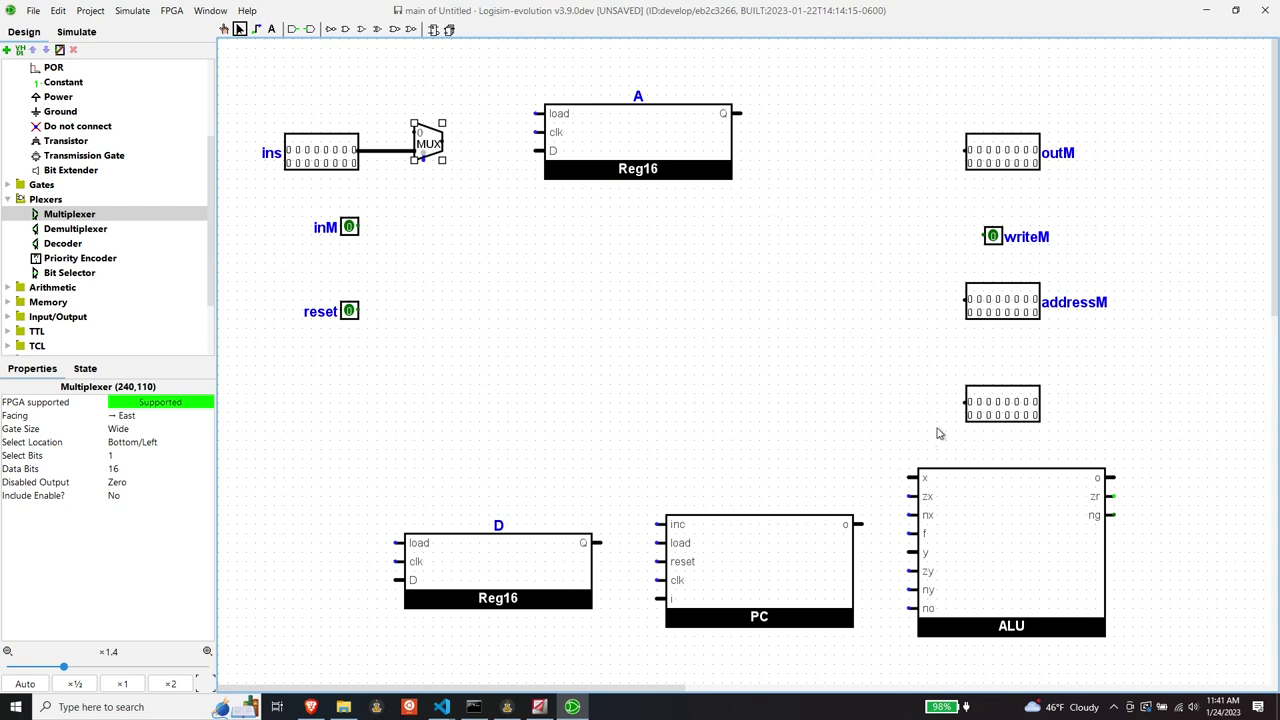
pyautogui.moveTo(966, 152); pyautogui.dragTo(410, 136)
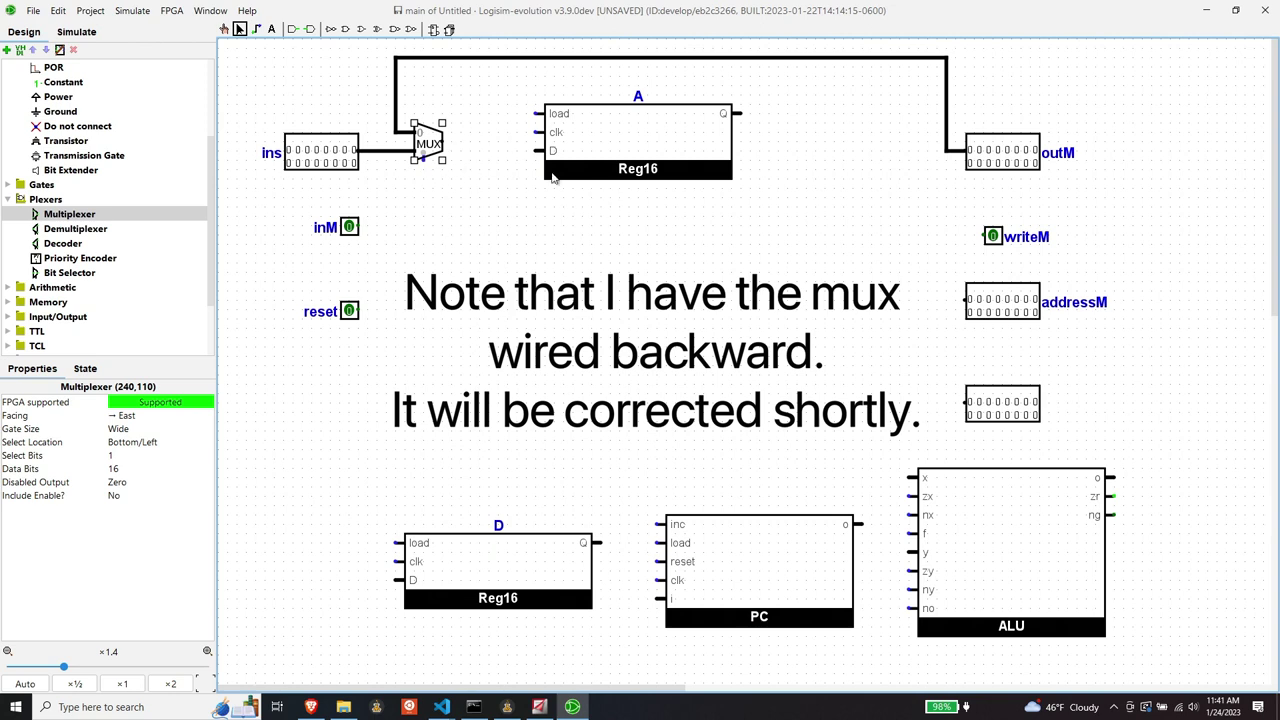
pyautogui.moveTo(446, 147); pyautogui.dragTo(533, 156)
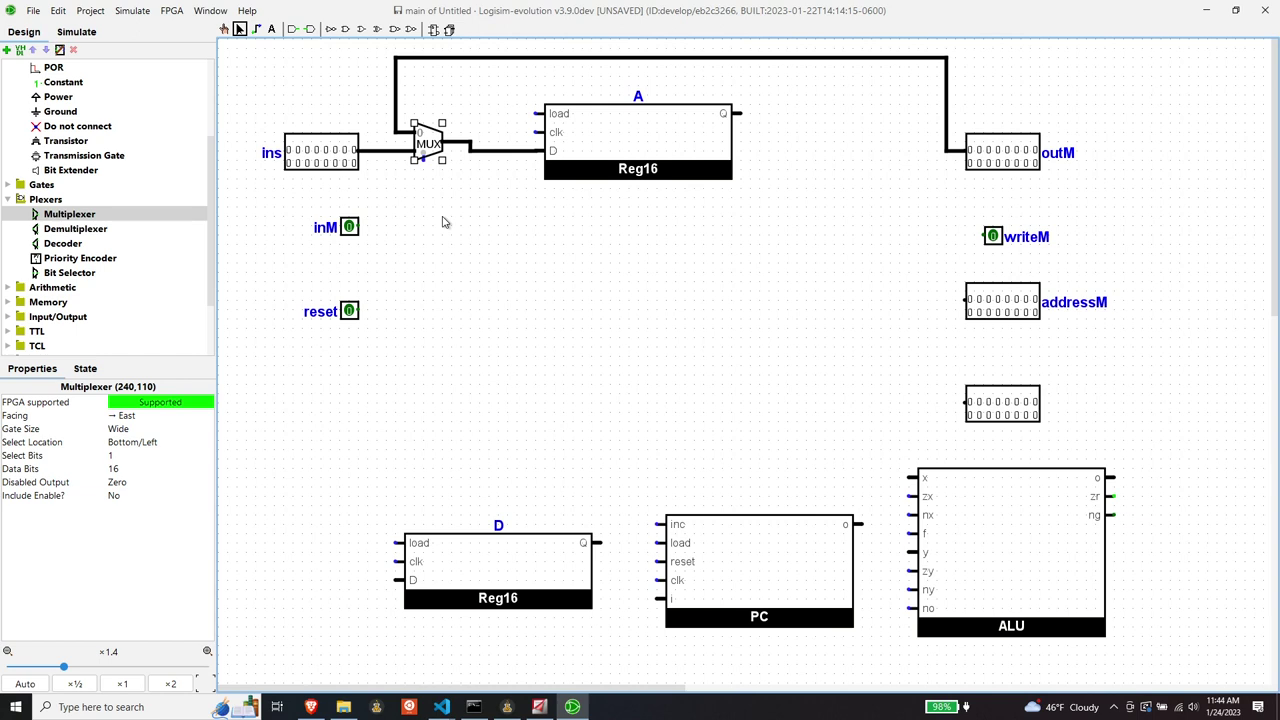
# Step: Delete the multiplexer's input wires and rewire it with ins on input 0 and outM on input 1
pyautogui.click(946, 58)
pyautogui.press('Delete')
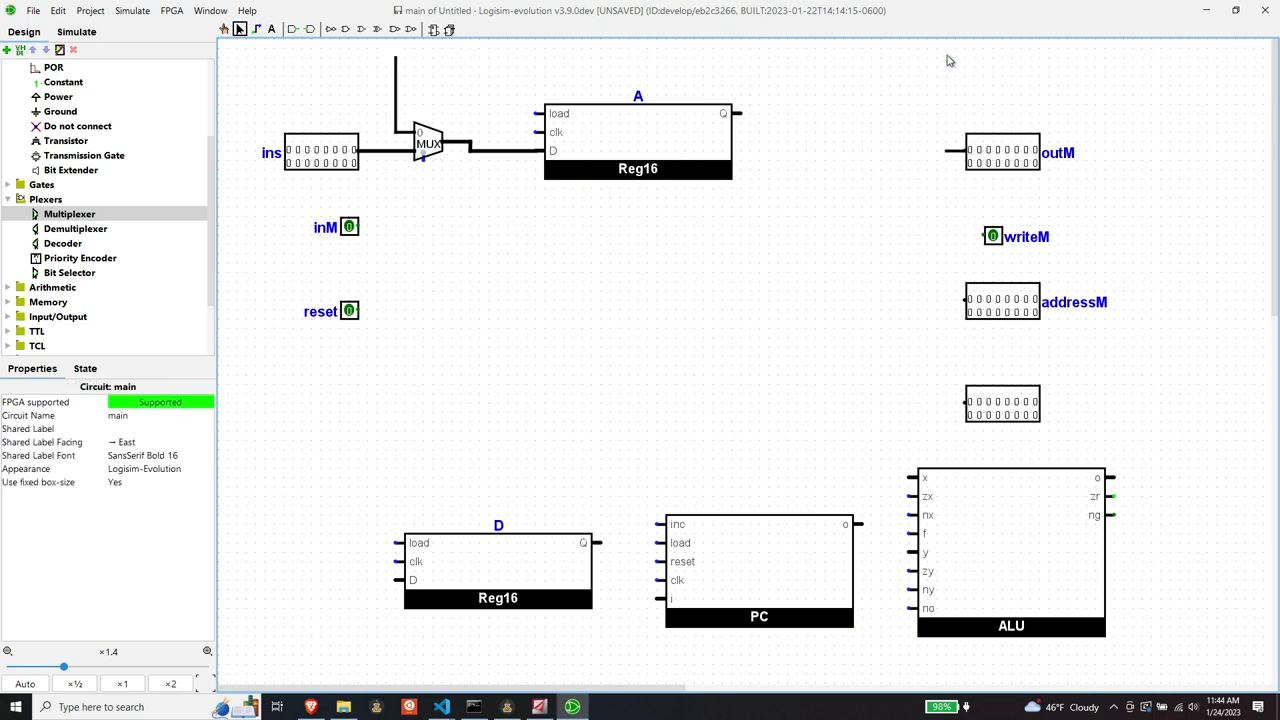
pyautogui.click(395, 135)
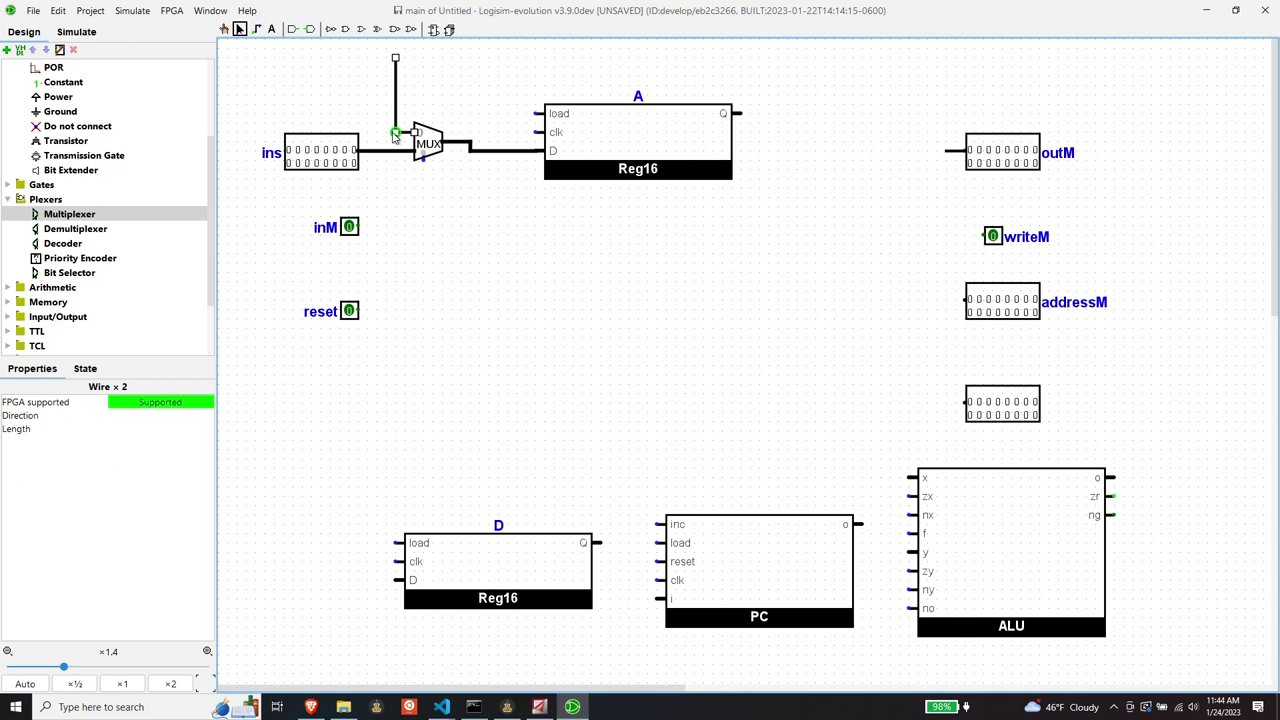
pyautogui.press('Delete')
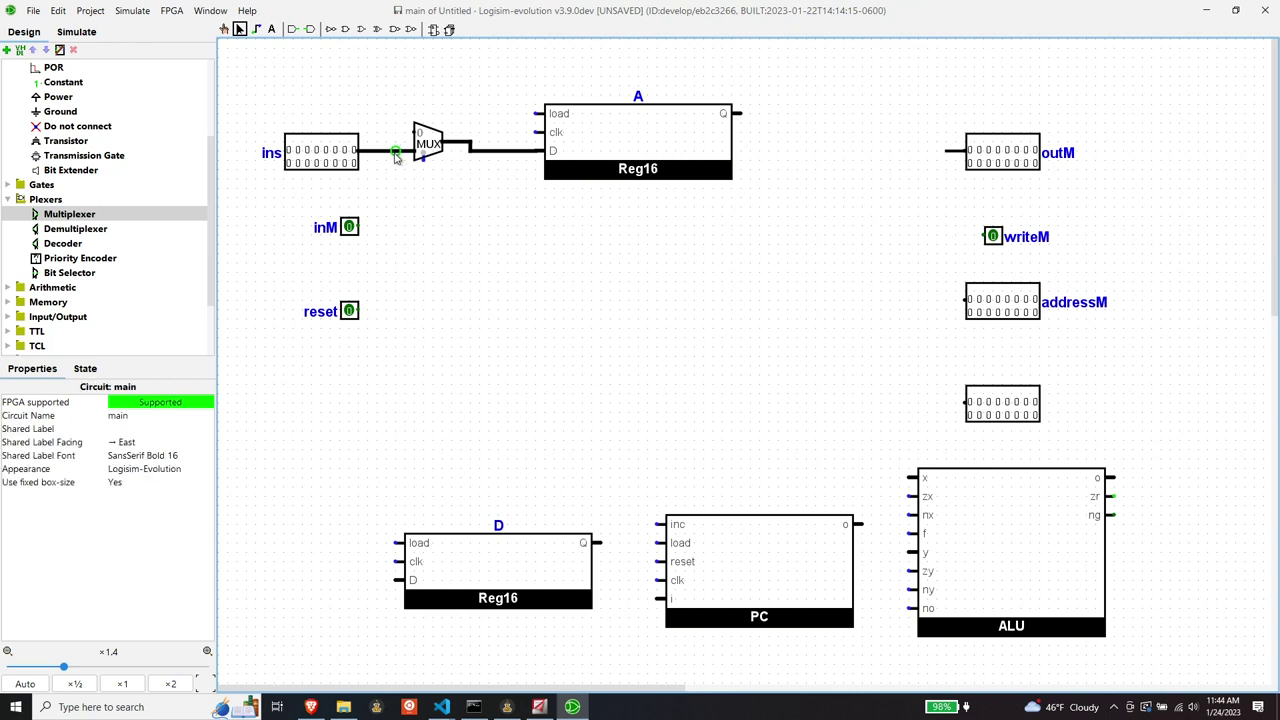
pyautogui.click(396, 151)
pyautogui.press('Delete')
pyautogui.click(422, 136)
pyautogui.moveTo(422, 136); pyautogui.dragTo(948, 152)
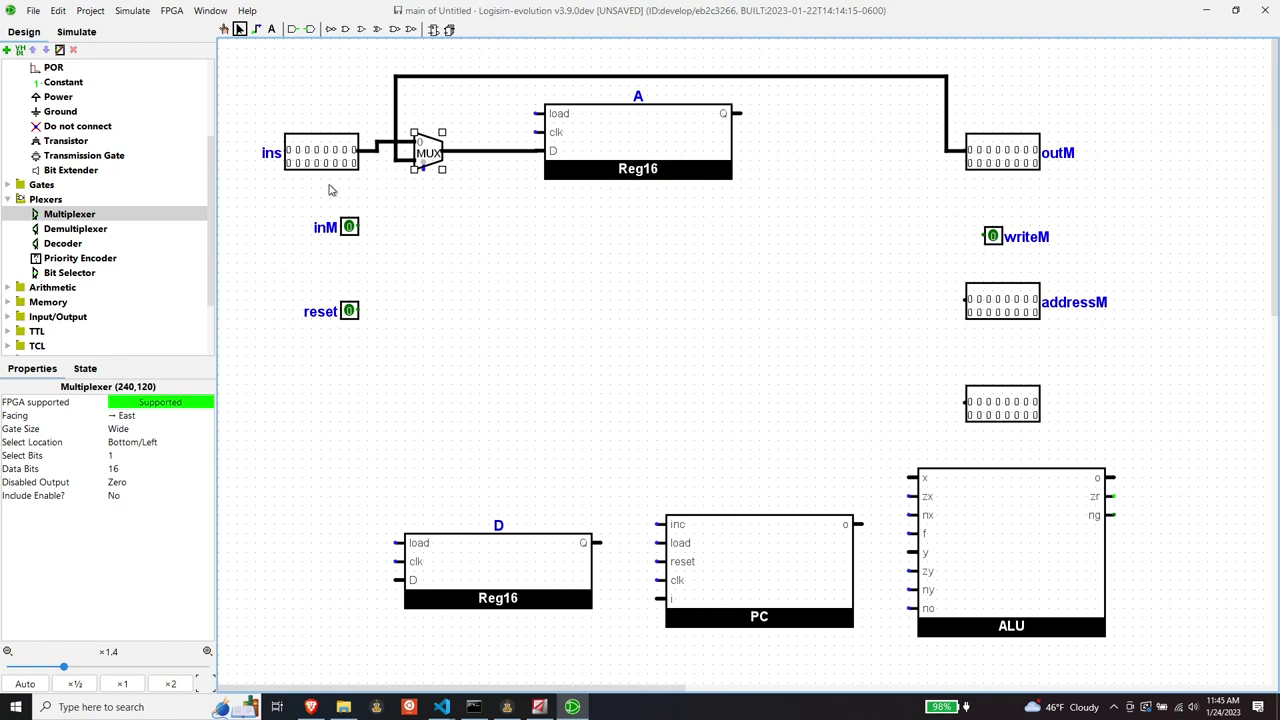
# Step: Place a splitter in the open area below register A with a bit width in of 16 and a fan out of 16
pyautogui.scroll(3, 140, 214)
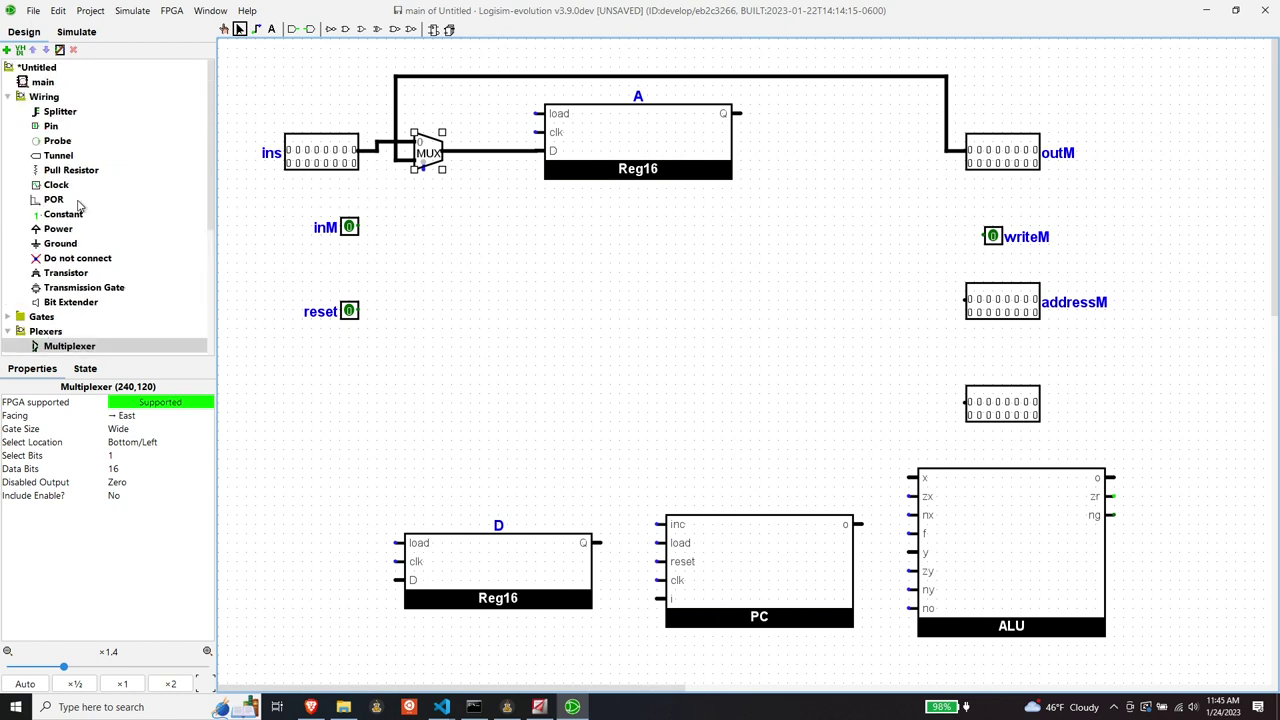
pyautogui.click(59, 111)
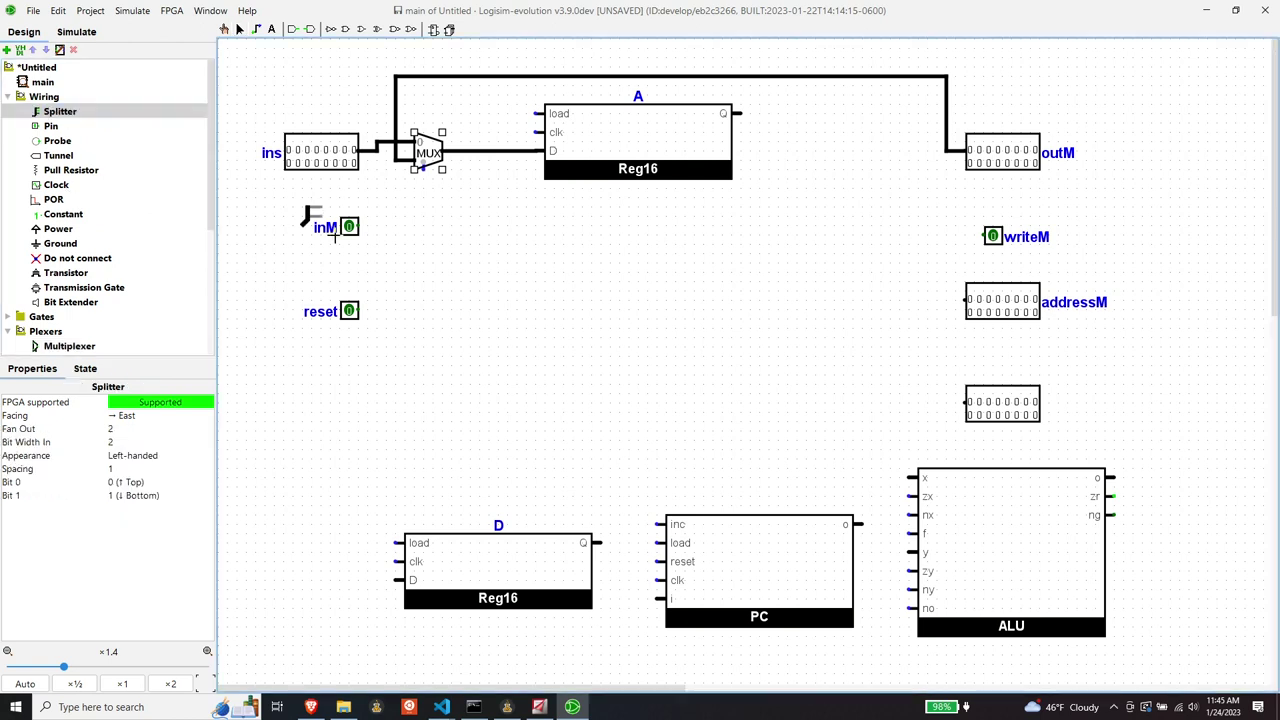
pyautogui.click(415, 232)
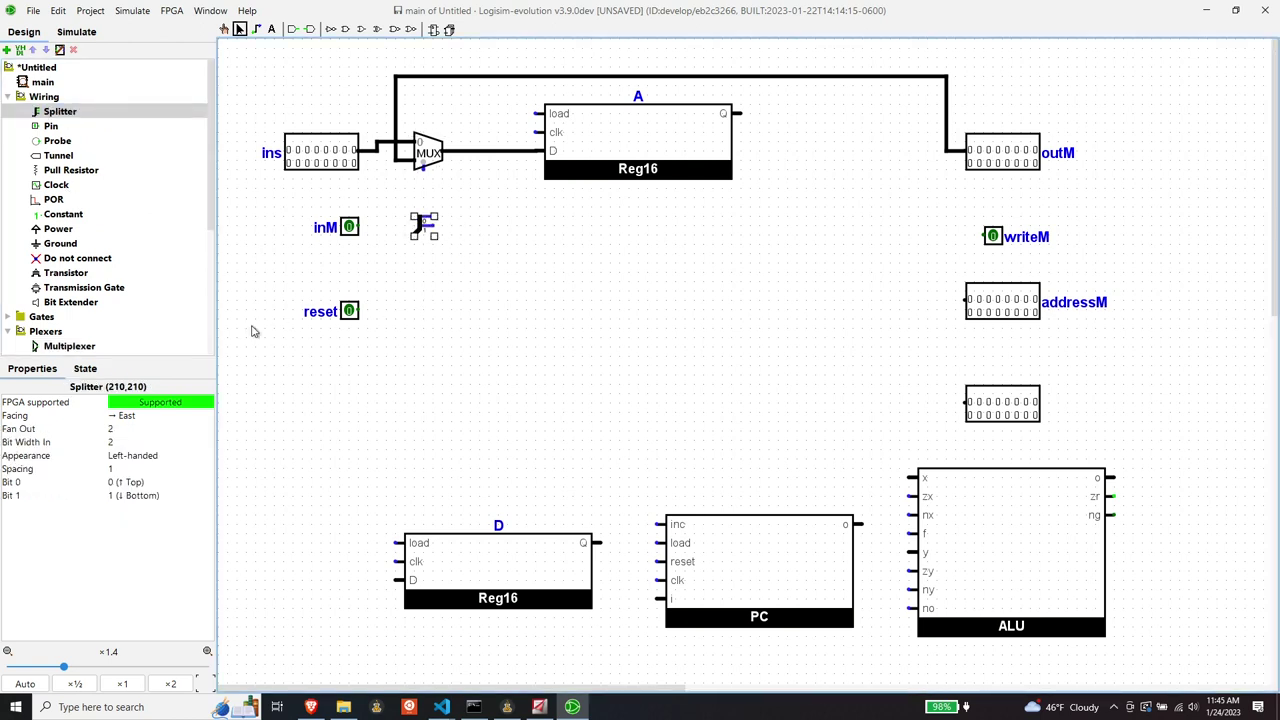
pyautogui.click(154, 442)
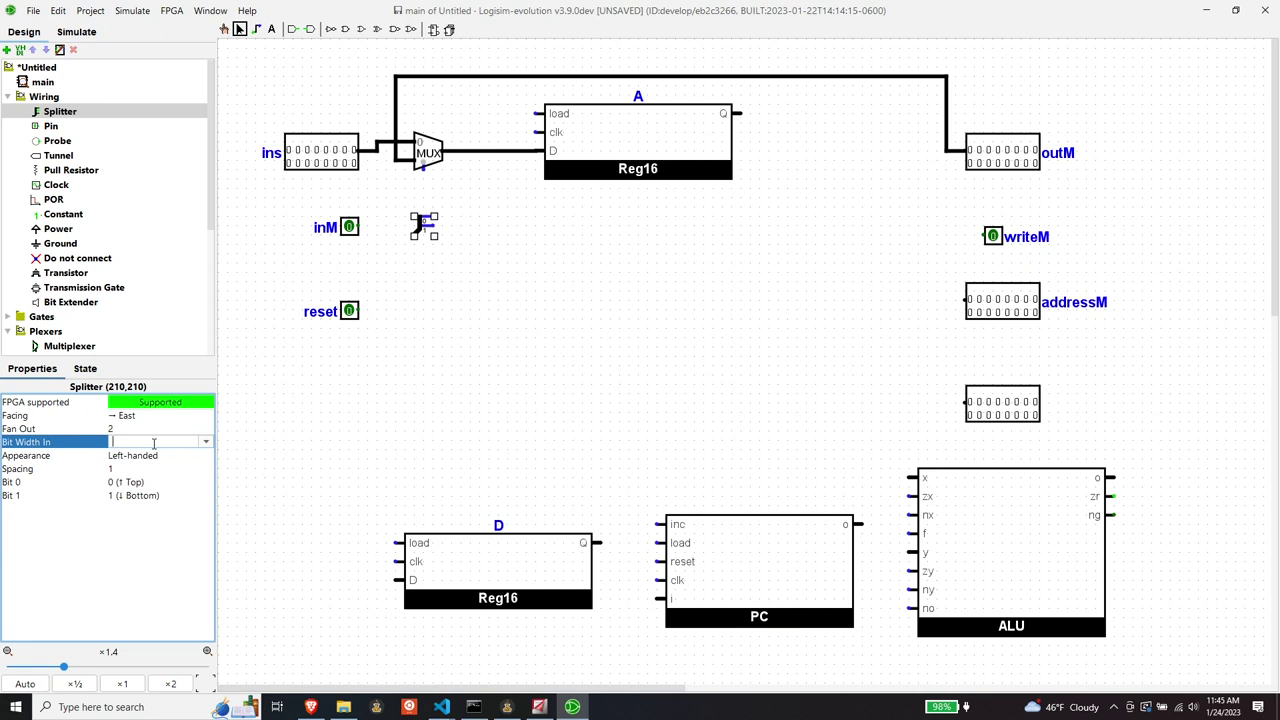
pyautogui.write('16')
pyautogui.press('Return')
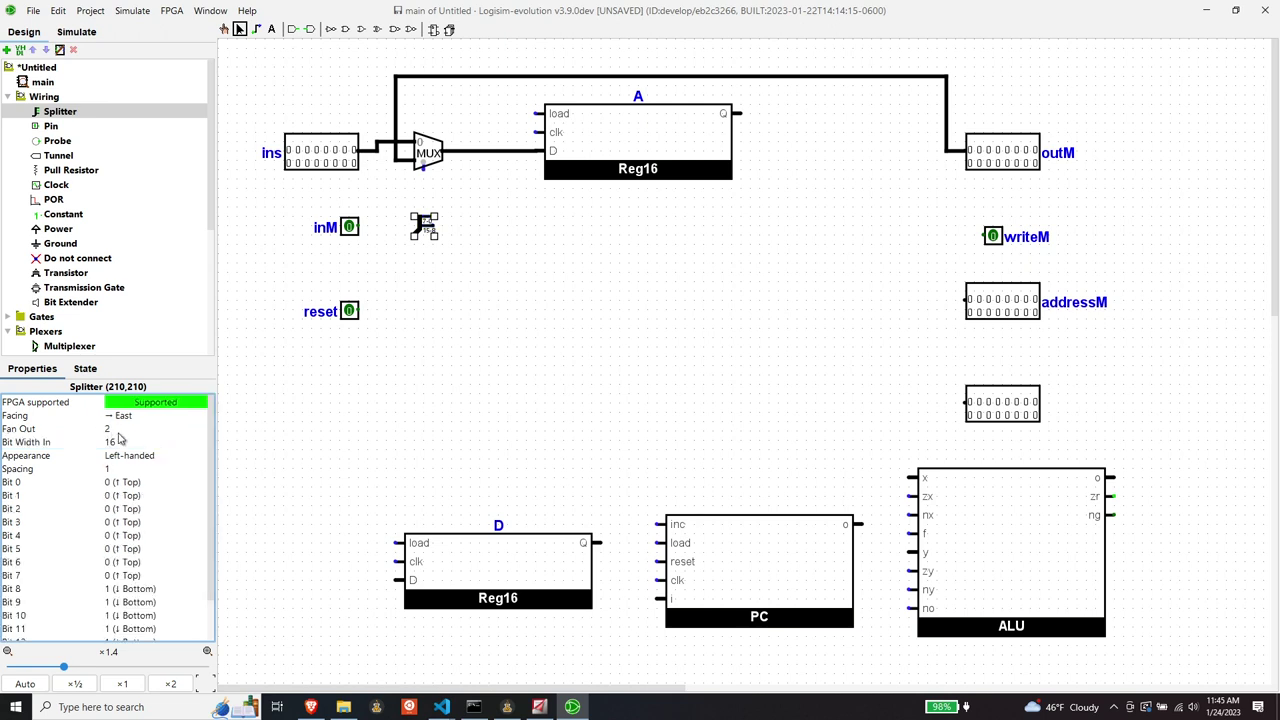
pyautogui.moveTo(420, 226); pyautogui.dragTo(562, 347)
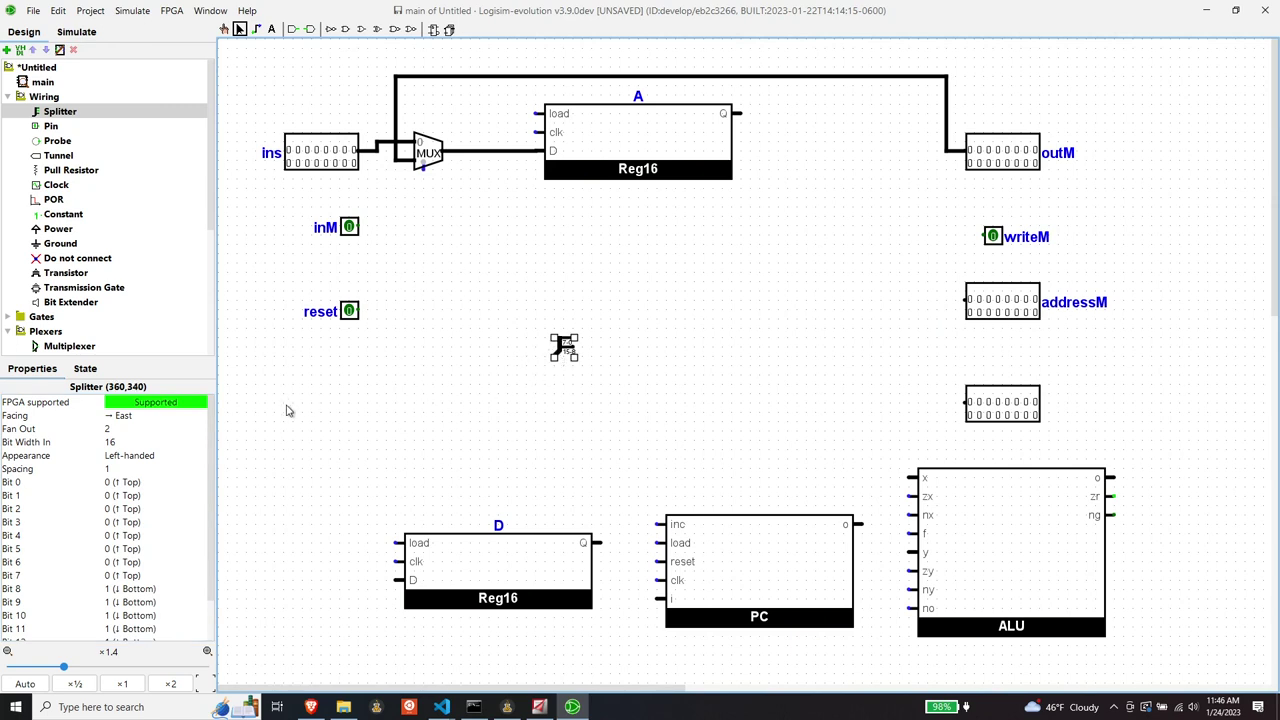
pyautogui.click(118, 429)
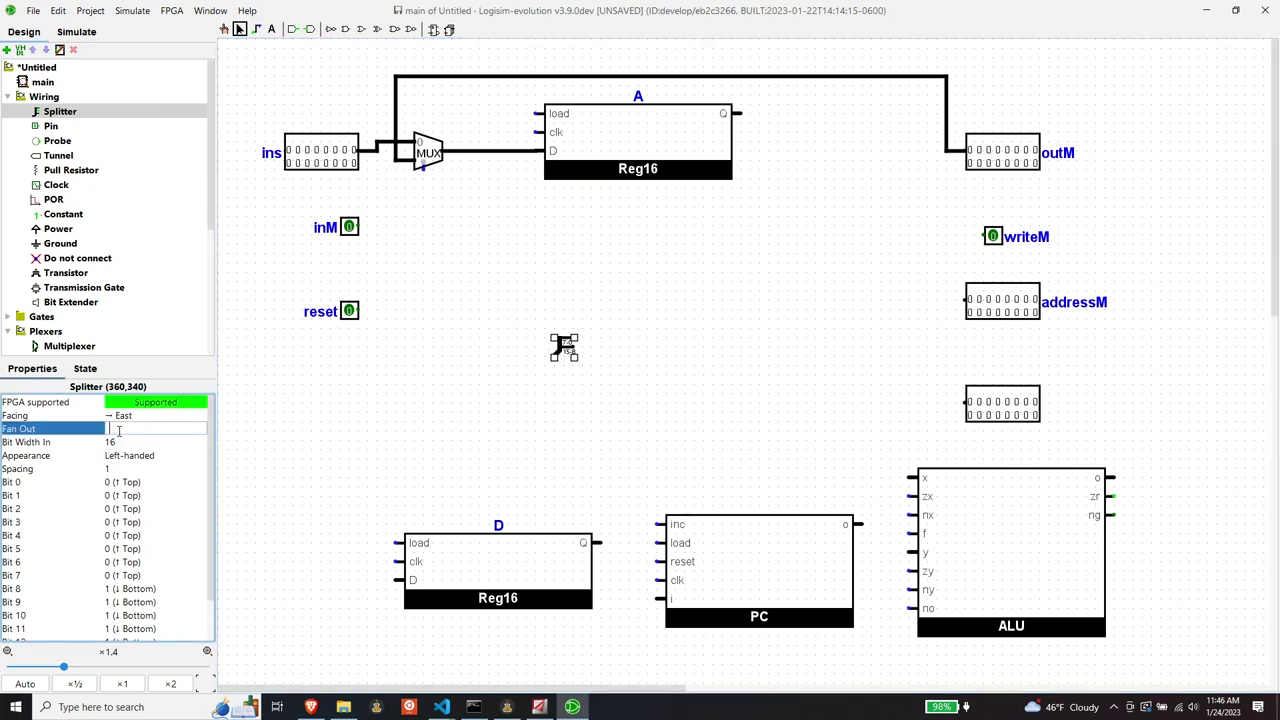
pyautogui.write('16')
pyautogui.press('Return')
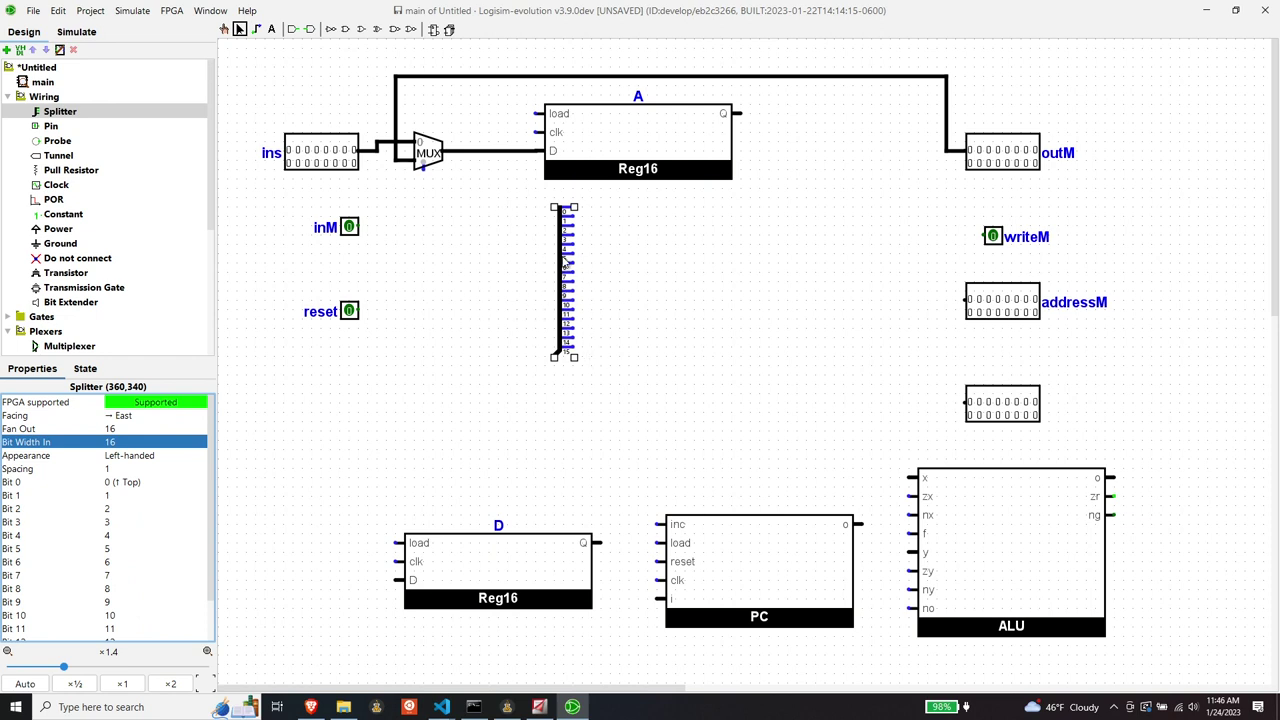
# Step: Move the splitter just below the multiplexer and wire its input to ins and its bit 15 output to the multiplexer's select input
pyautogui.moveTo(563, 283); pyautogui.dragTo(450, 264)
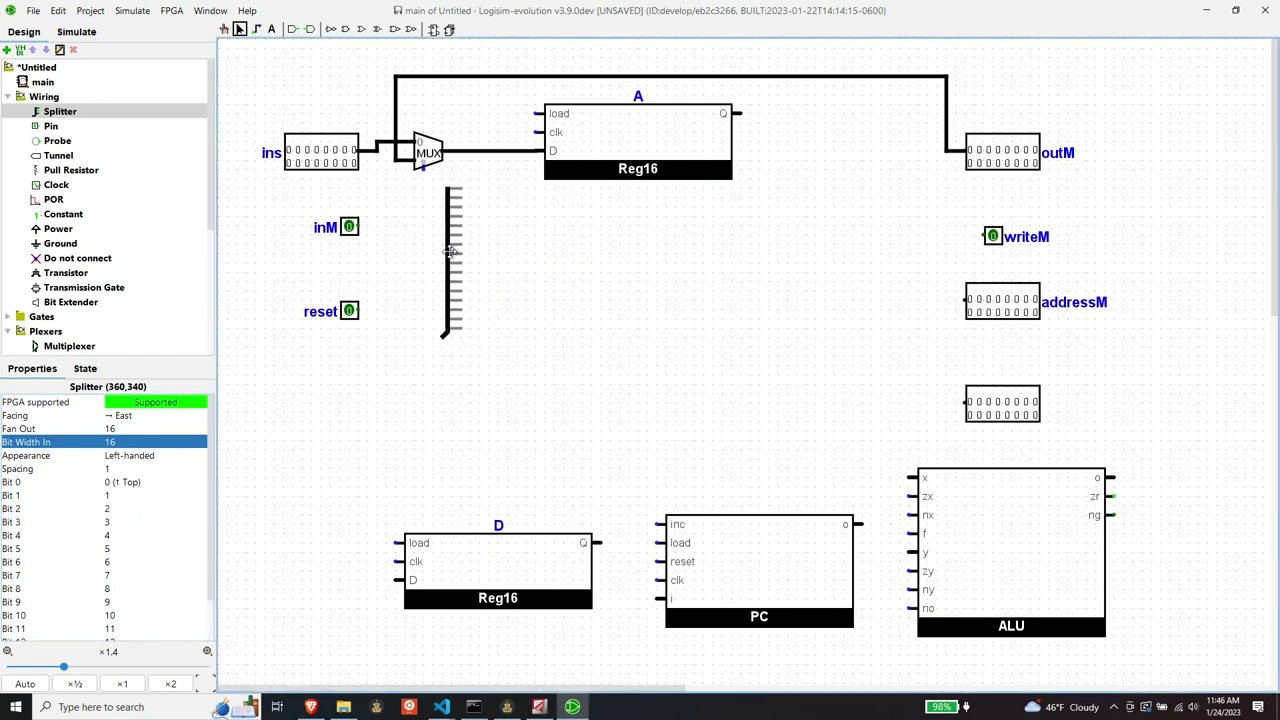
pyautogui.click(414, 370)
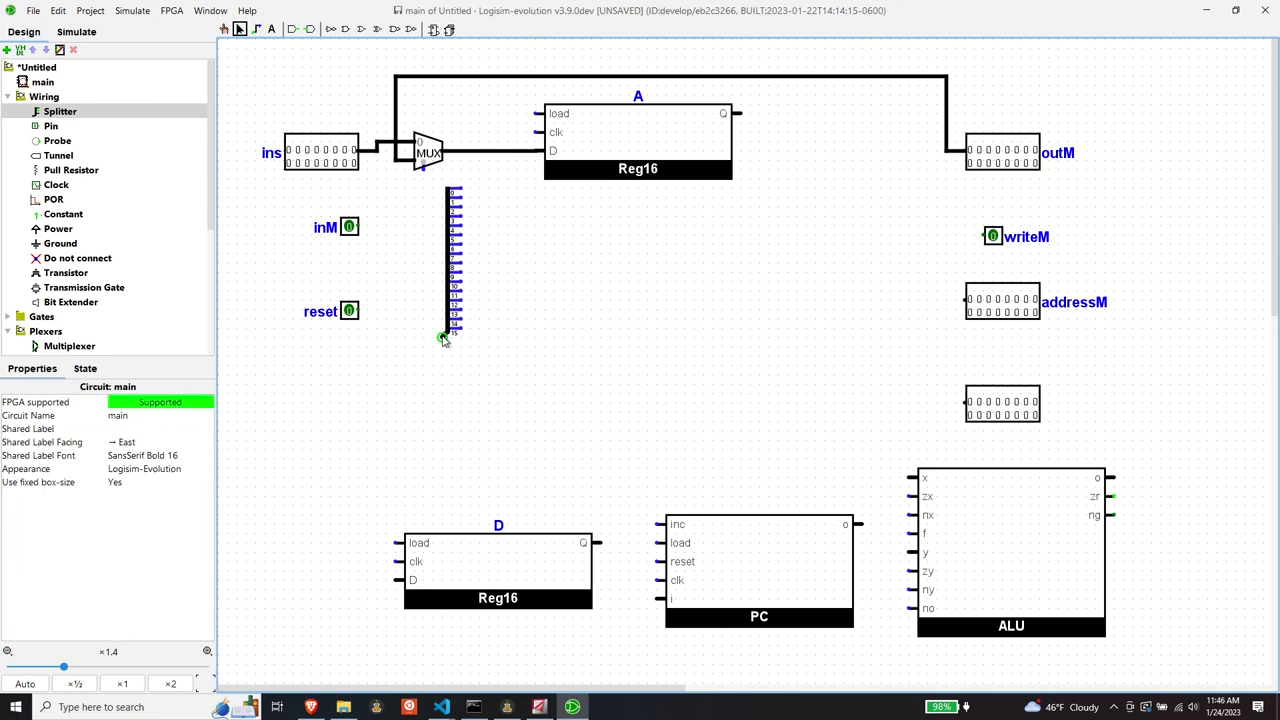
pyautogui.moveTo(444, 338)
pyautogui.mouseDown()
pyautogui.moveTo(412, 345)
pyautogui.moveTo(376, 150)
pyautogui.mouseUp()
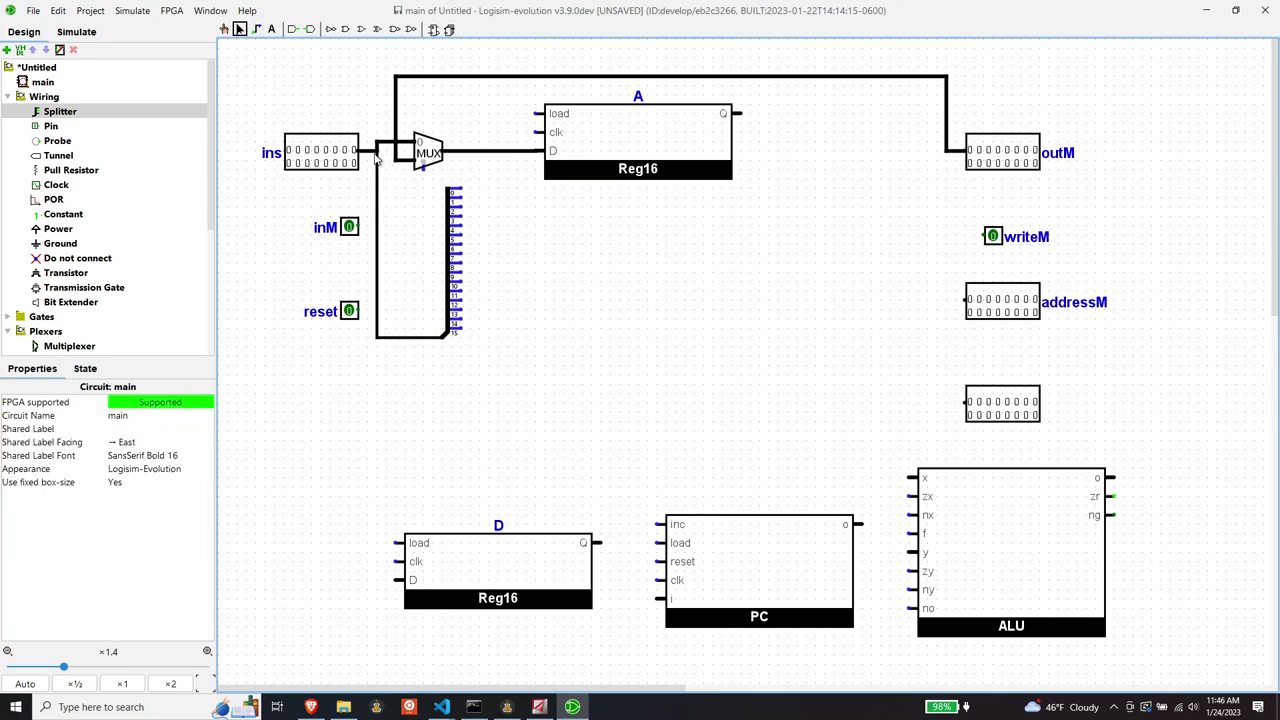
pyautogui.moveTo(455, 328)
pyautogui.mouseDown()
pyautogui.moveTo(499, 329)
pyautogui.moveTo(480, 200)
pyautogui.moveTo(500, 333)
pyautogui.moveTo(500, 243)
pyautogui.moveTo(480, 172)
pyautogui.moveTo(435, 195)
pyautogui.moveTo(424, 168)
pyautogui.mouseUp()
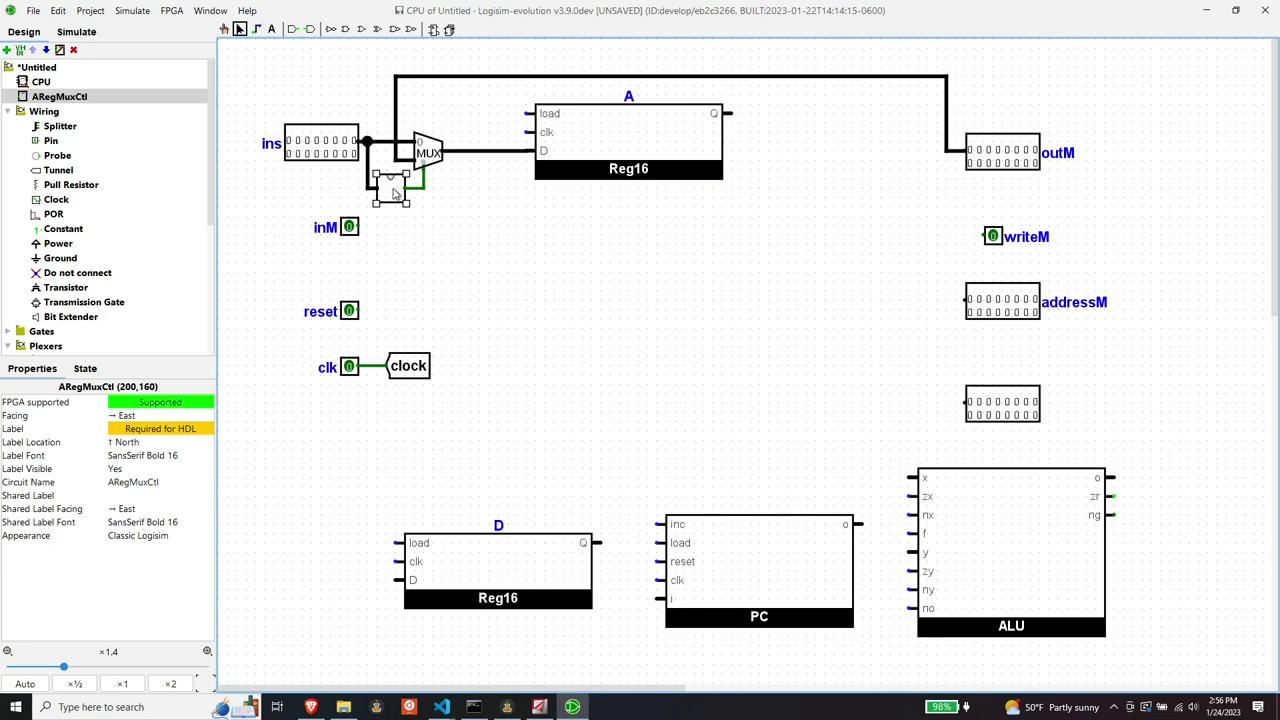
# Step: Review the ARegMuxCtl subcircuit, return to the CPU circuit and add a new circuit named ARegLoadCtl
pyautogui.doubleClick(71, 99)
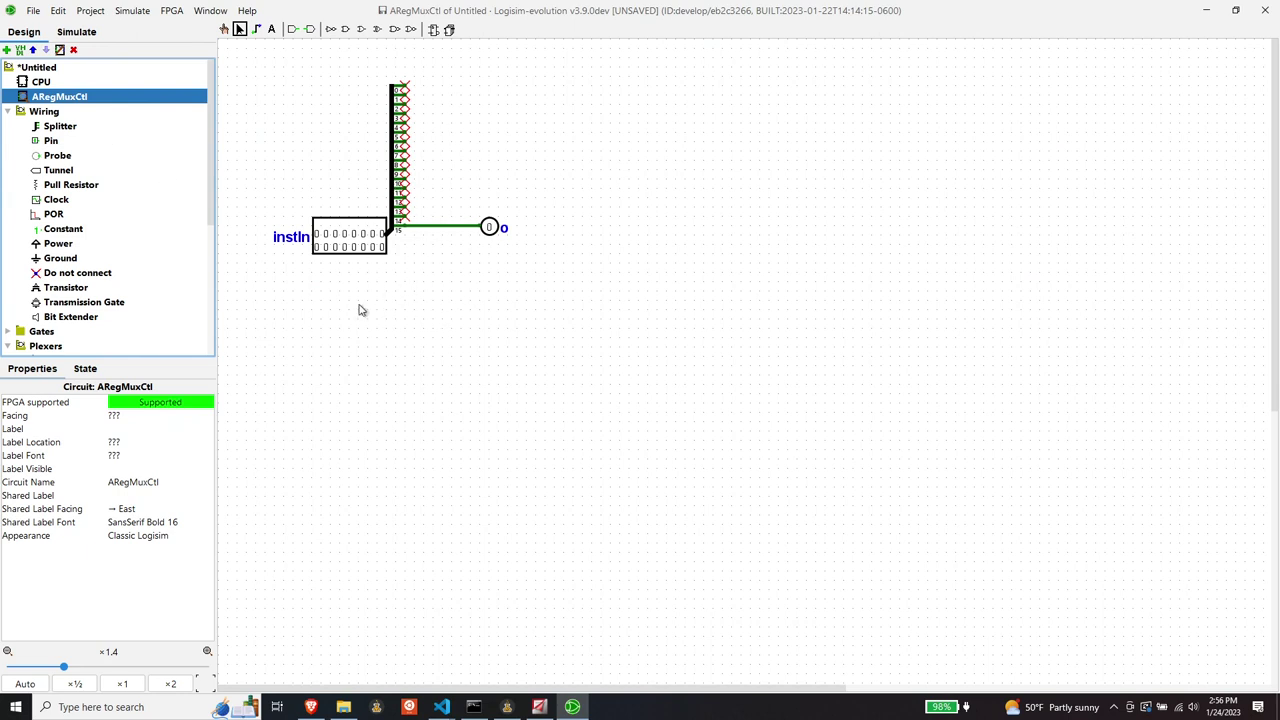
pyautogui.doubleClick(41, 82)
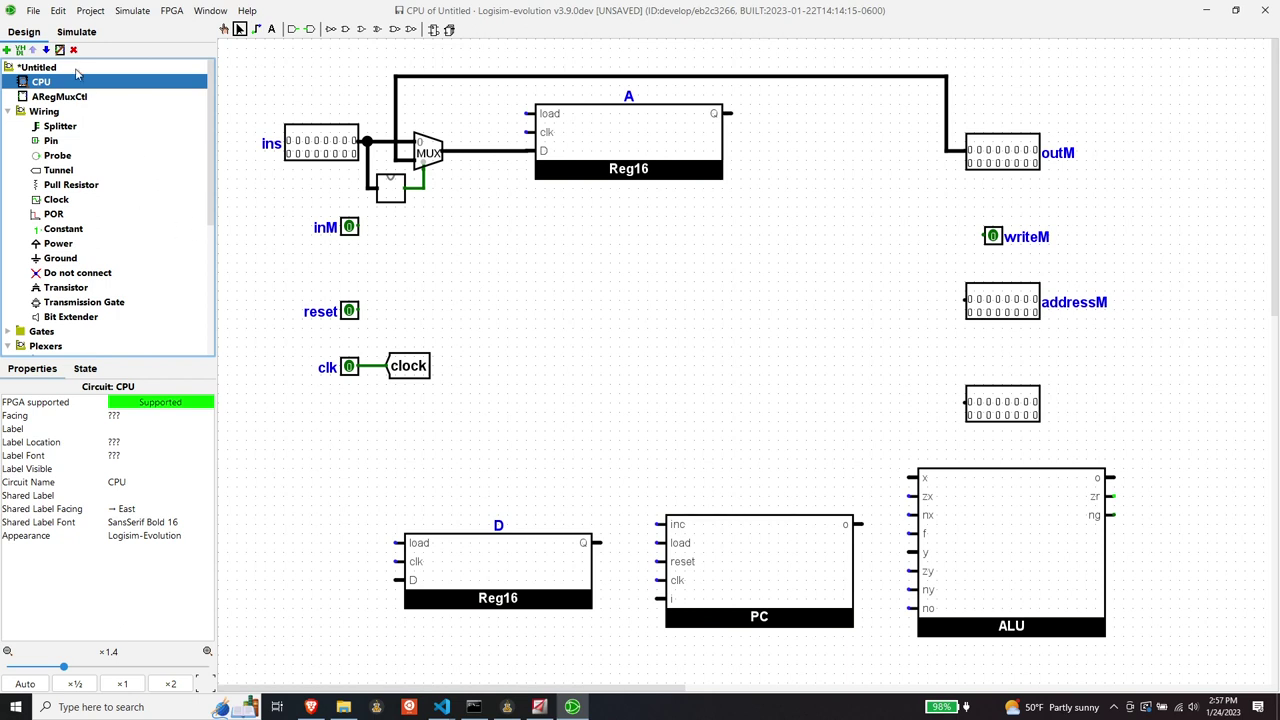
pyautogui.click(6, 50)
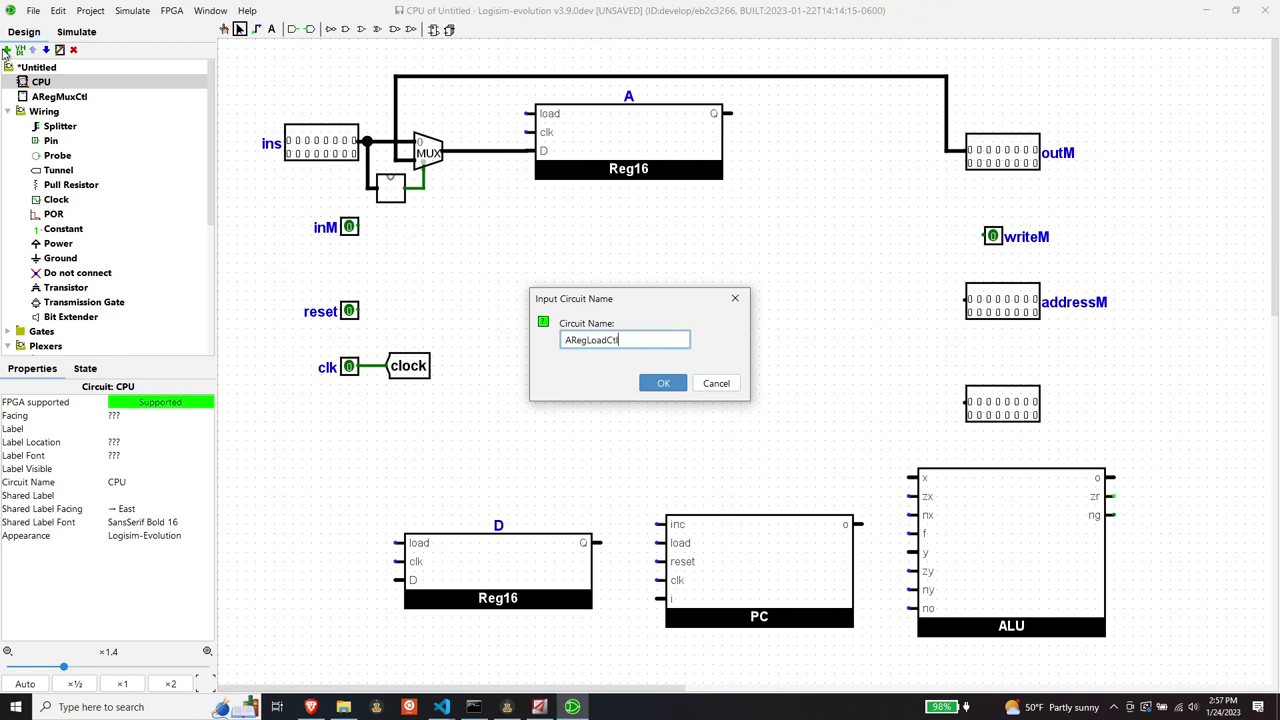
pyautogui.press('Return')
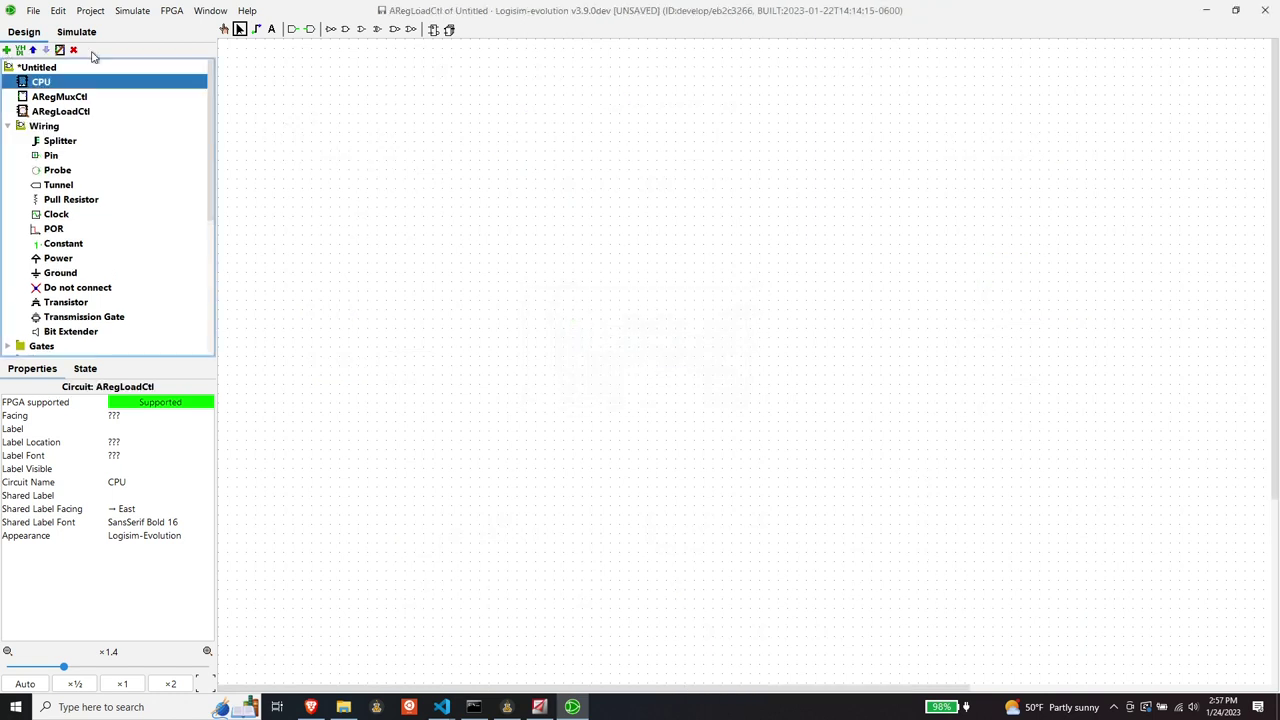
# Step: Place an input pin in the ARegLoadCtl circuit, set its data bits to 16 and label it instIn
pyautogui.click(50, 155)
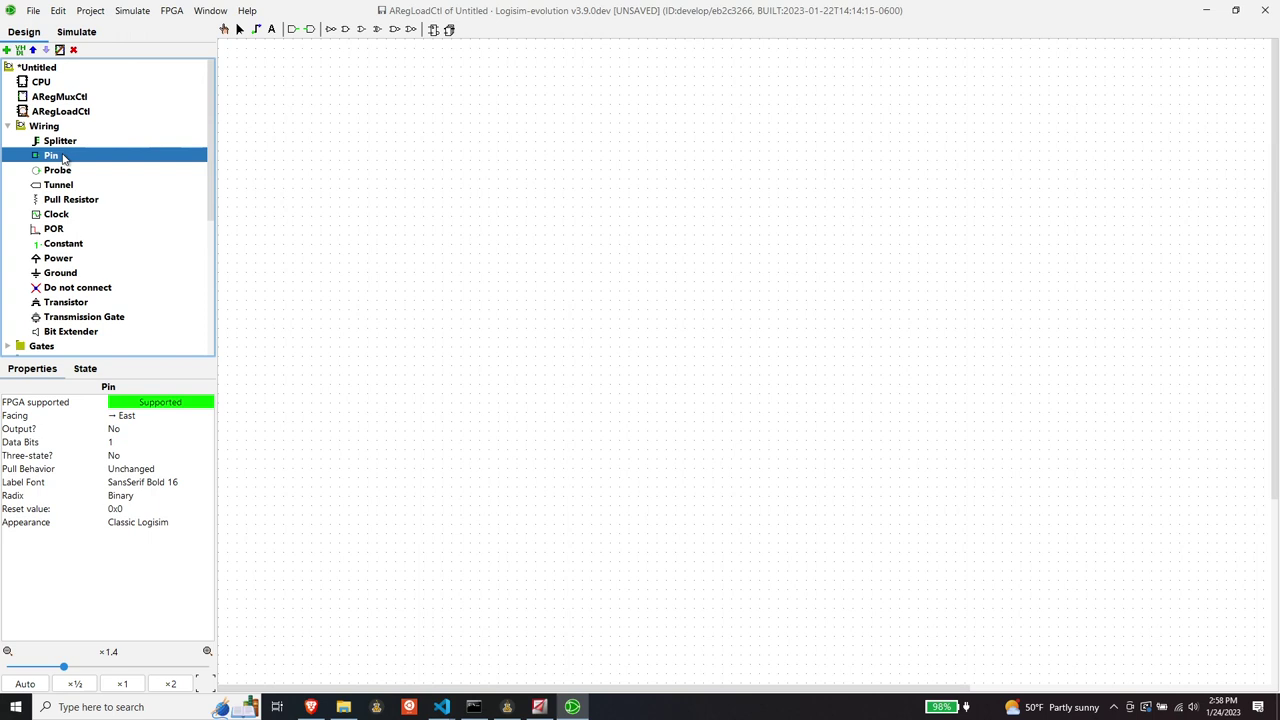
pyautogui.click(333, 217)
pyautogui.click(130, 441)
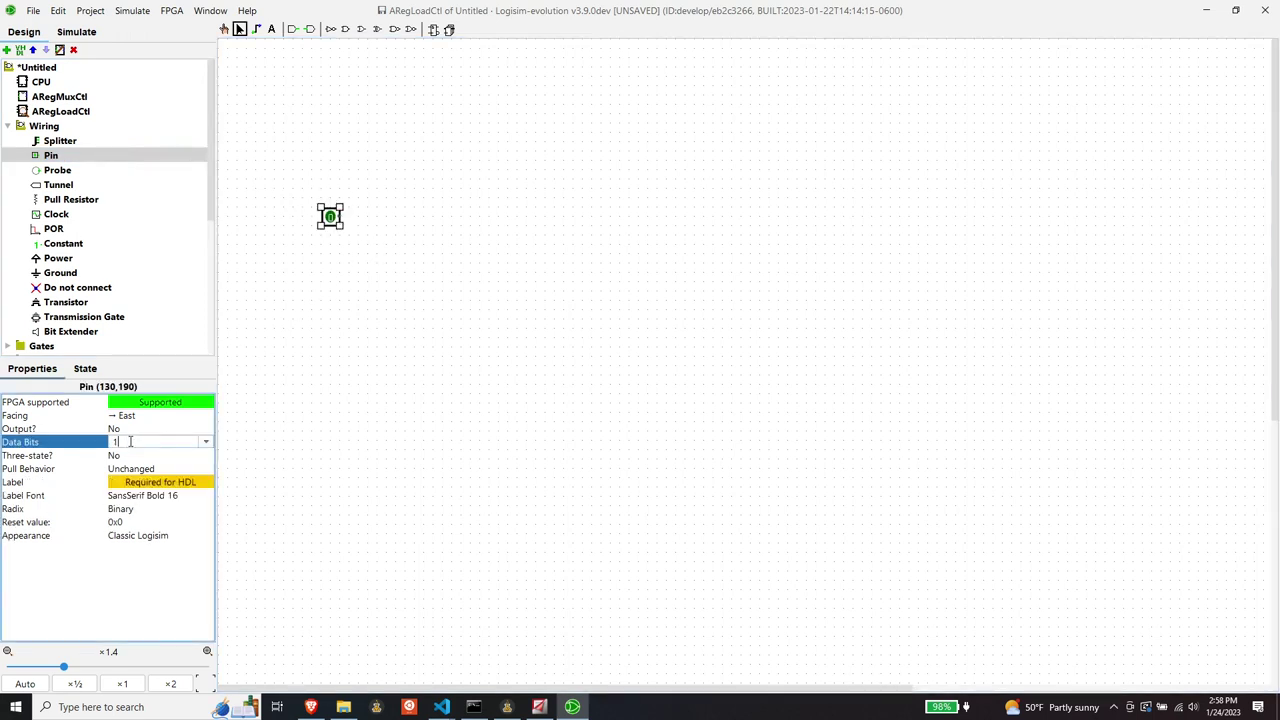
pyautogui.write('6')
pyautogui.press('Return')
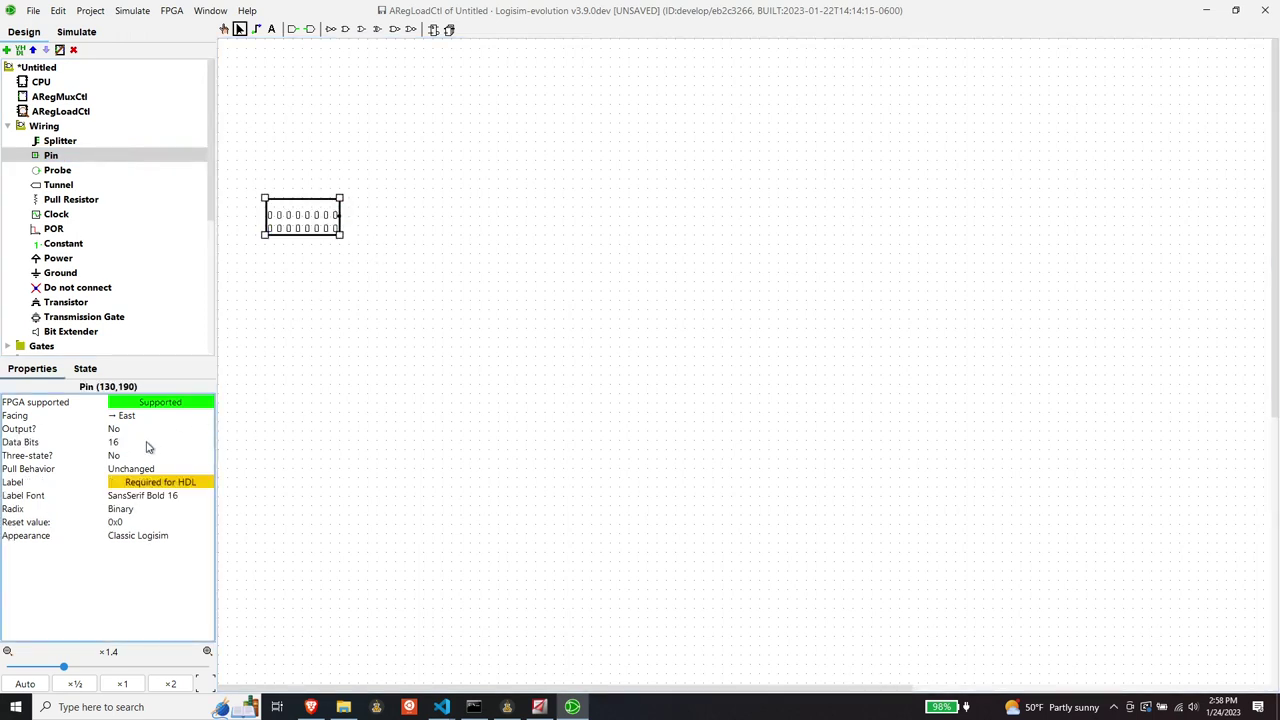
pyautogui.click(148, 484)
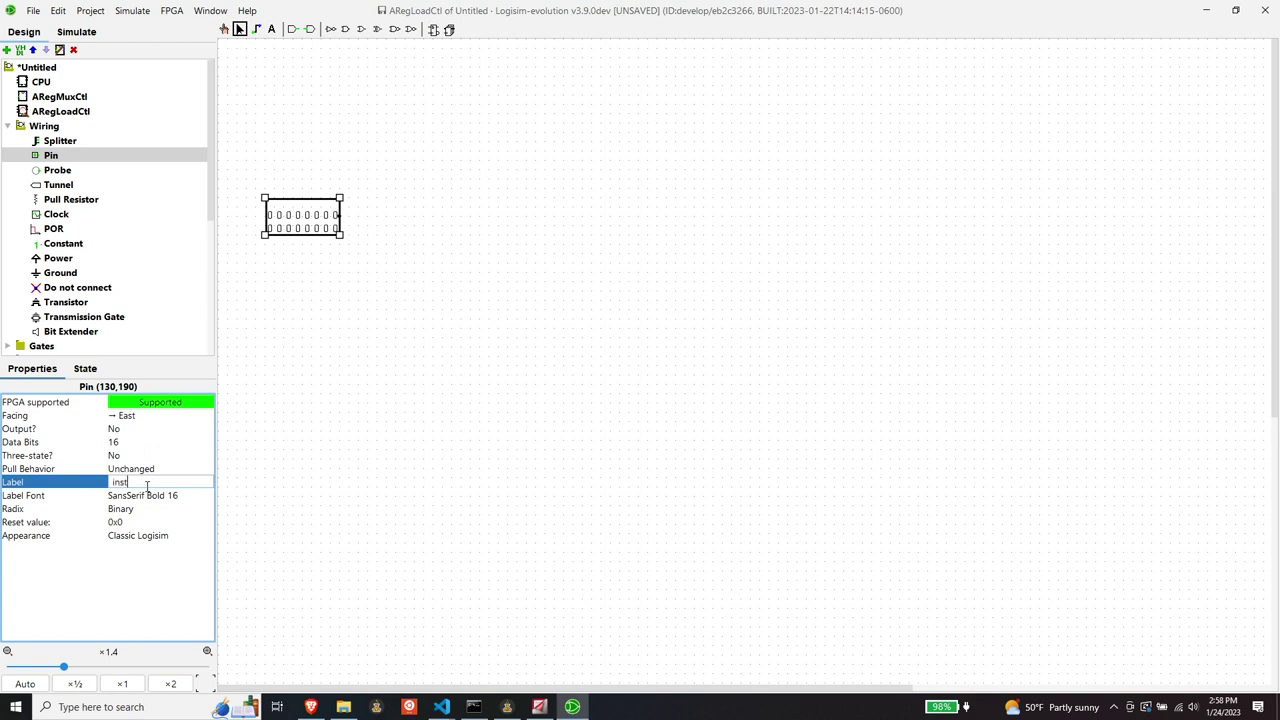
pyautogui.write('instIn')
pyautogui.press('Return')
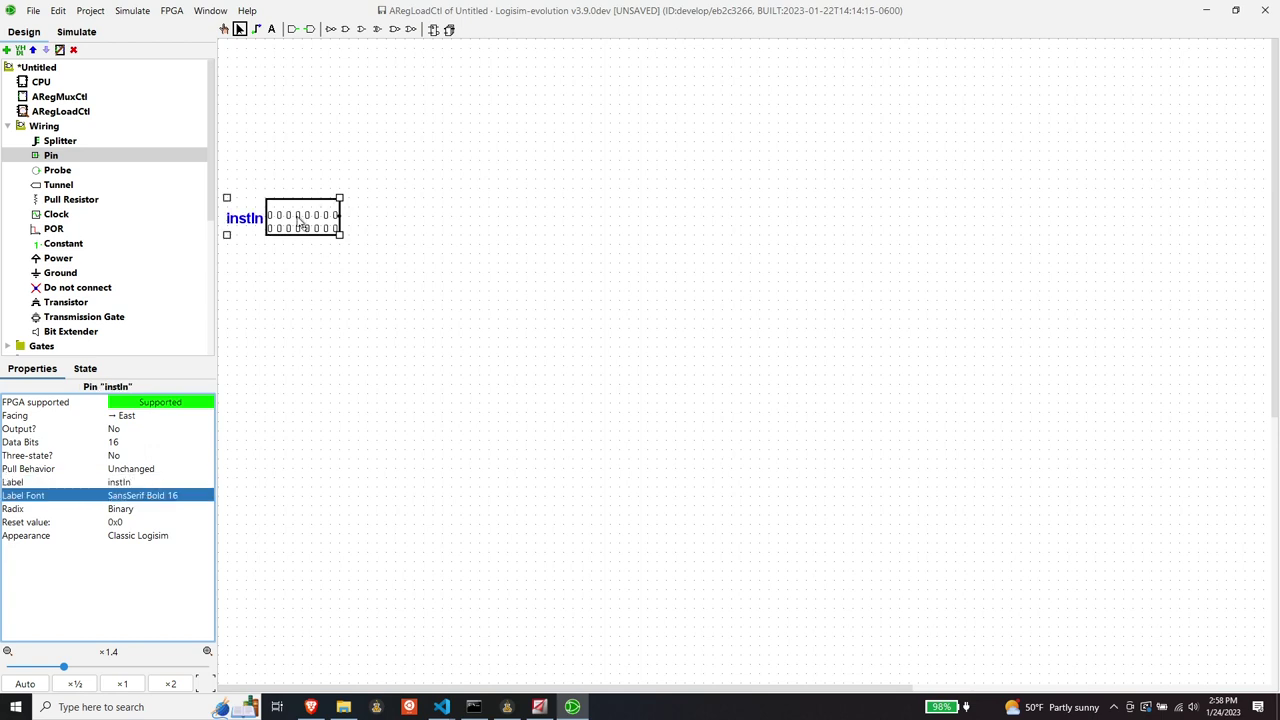
# Step: Shift the instIn pin toward the centre and place a 1-bit pin well to its right, facing West and labelled o
pyautogui.moveTo(302, 216); pyautogui.dragTo(362, 229)
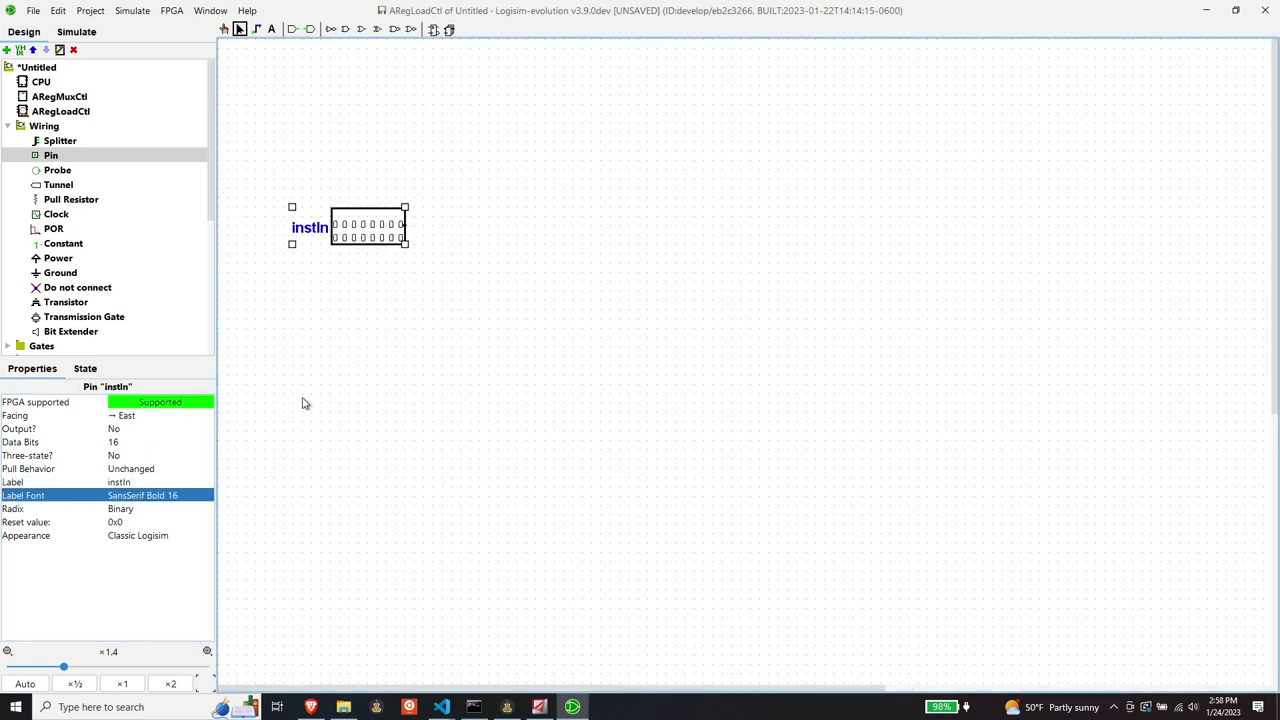
pyautogui.click(48, 158)
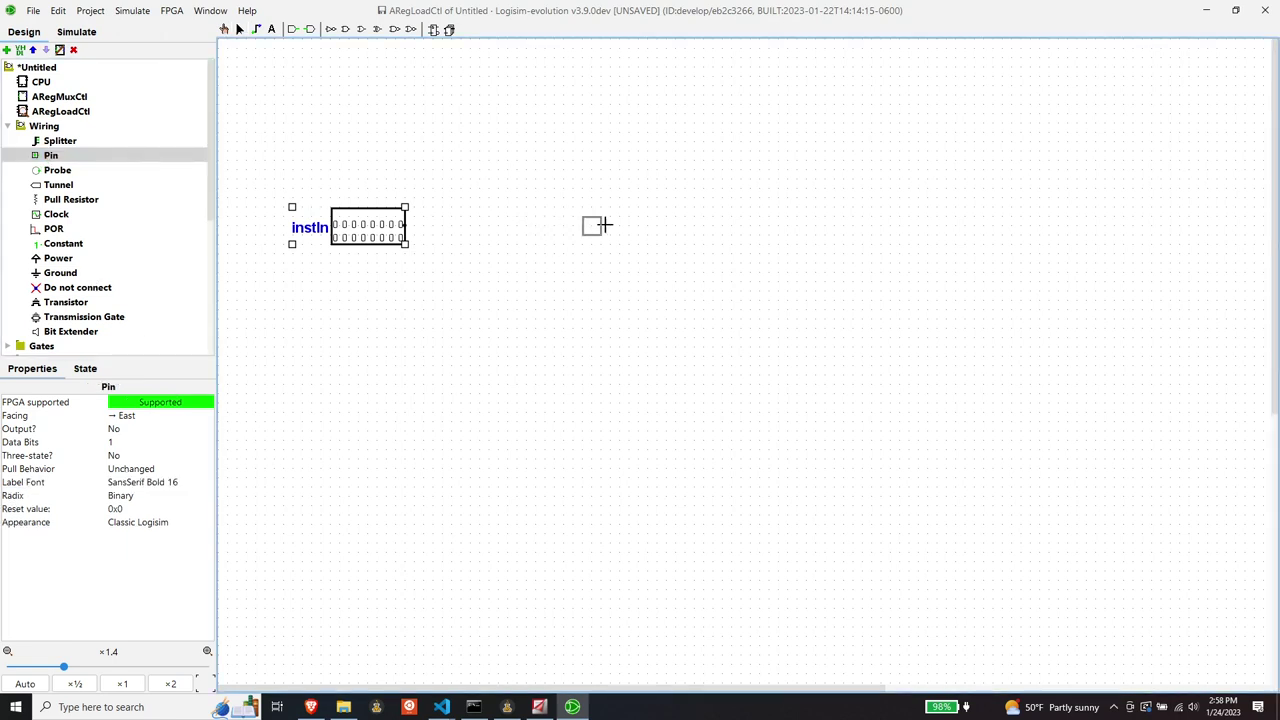
pyautogui.click(778, 229)
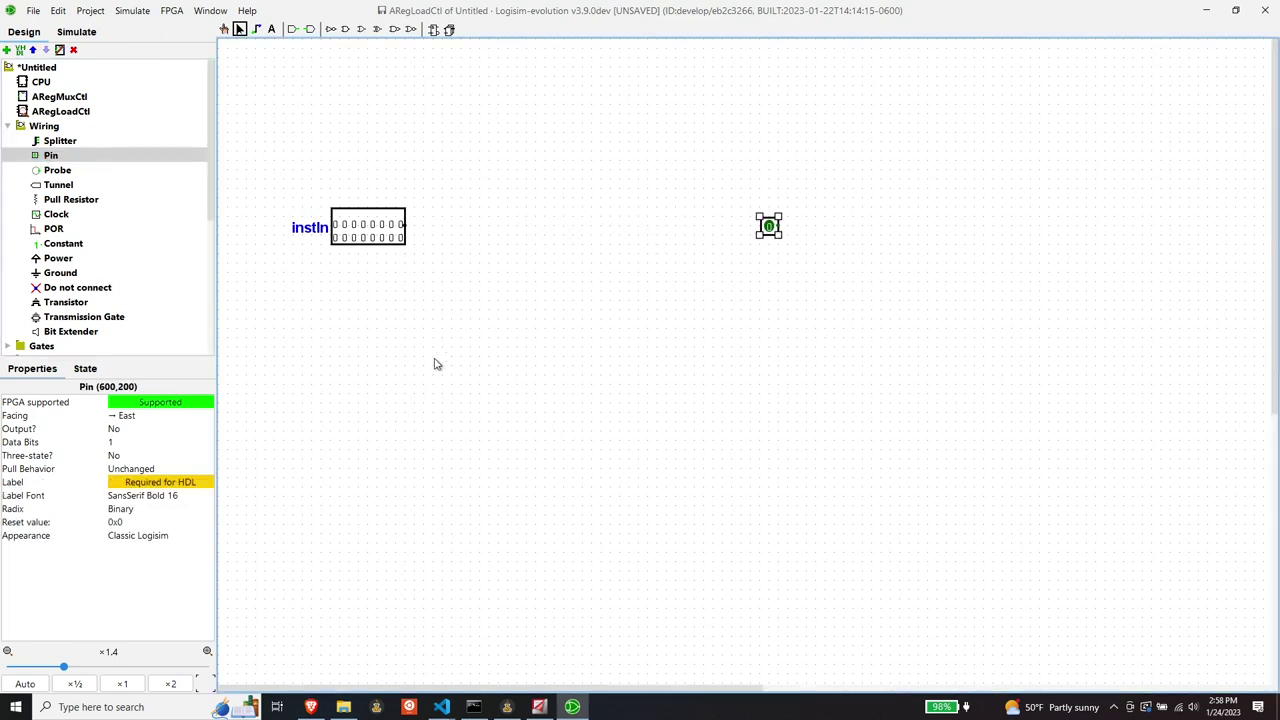
pyautogui.click(134, 416)
pyautogui.click(140, 479)
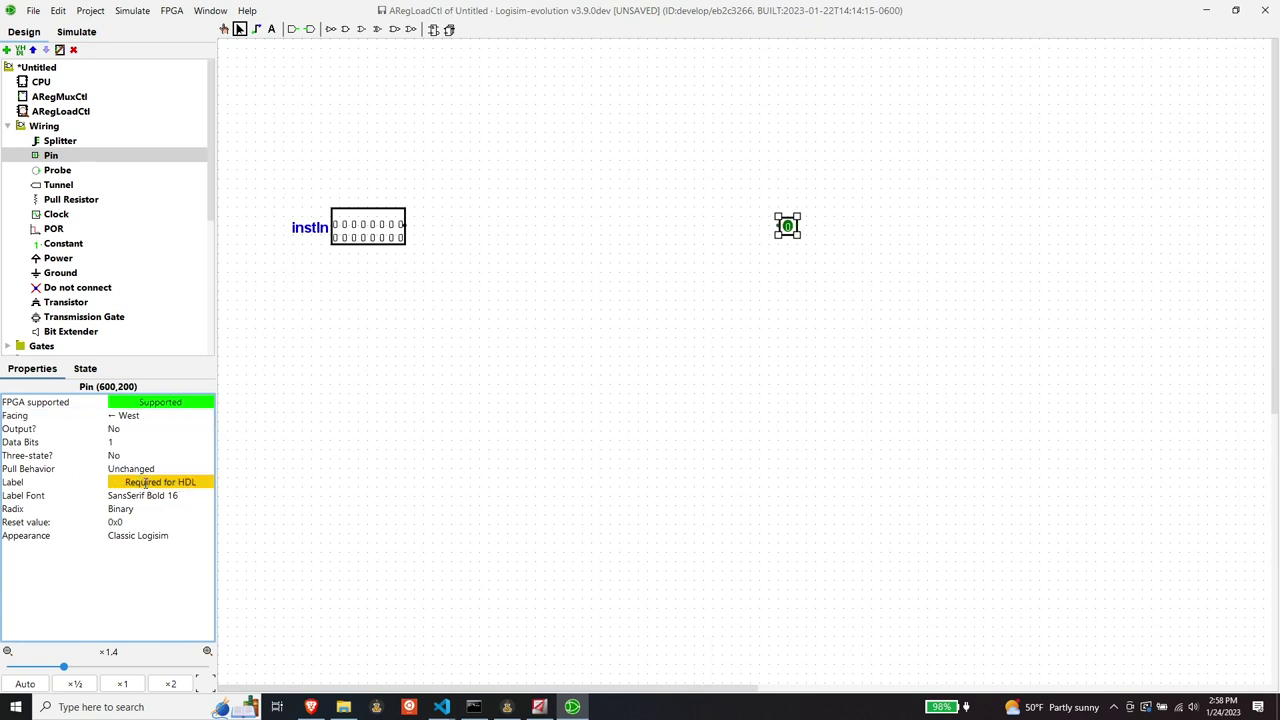
pyautogui.click(146, 482)
pyautogui.write('o')
pyautogui.press('Return')
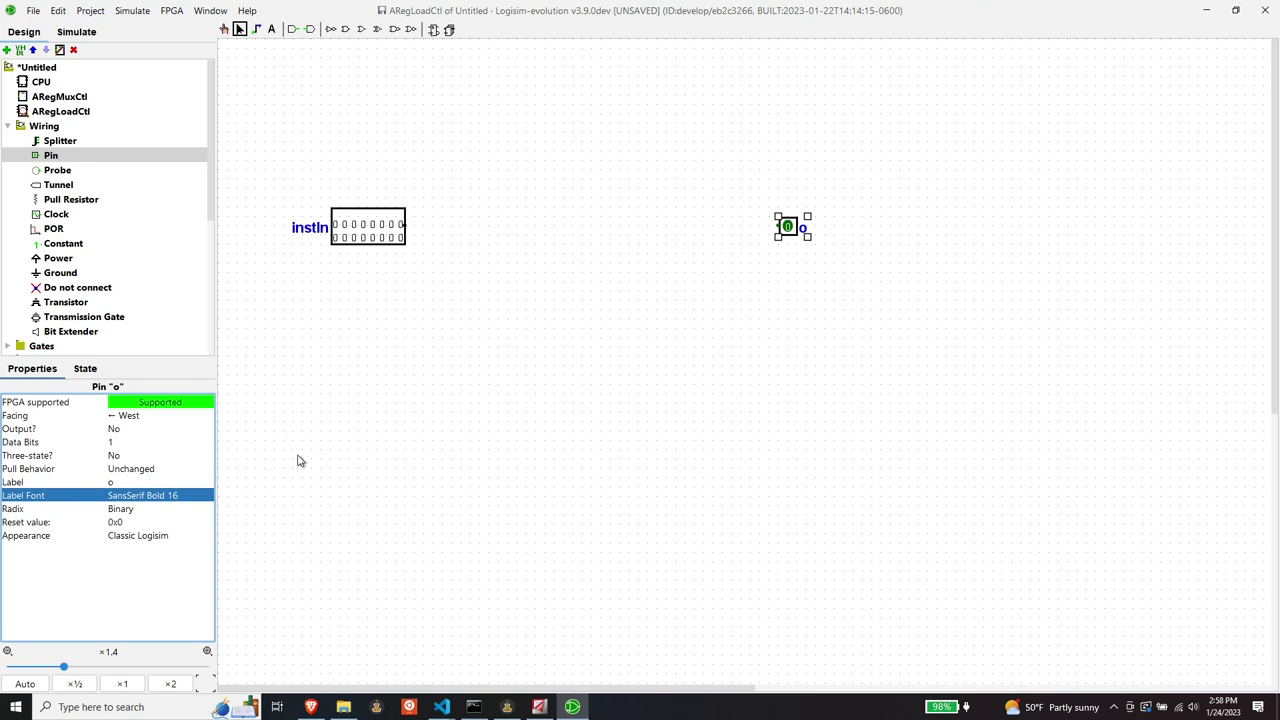
pyautogui.press('Right')
pyautogui.press('Right')
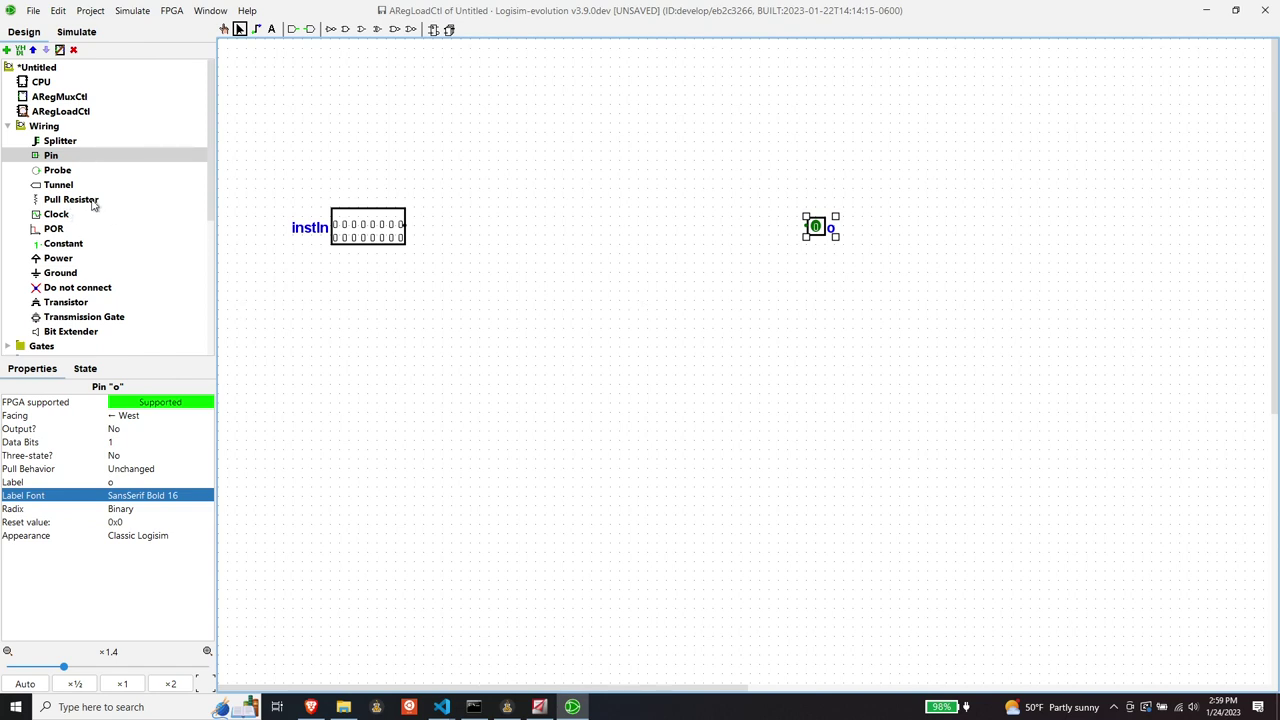
# Step: Attach a splitter to the instIn pin's output with a fan out of 16 and a bit width in of 16
pyautogui.click(60, 141)
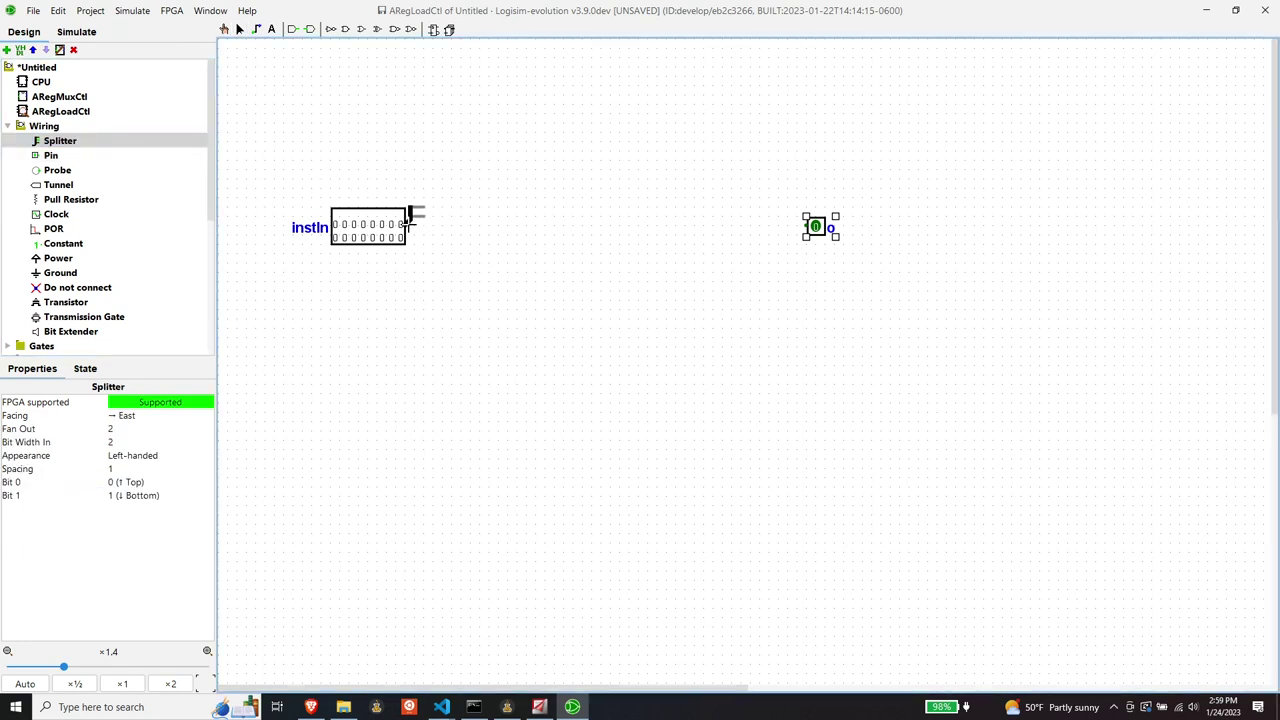
pyautogui.click(408, 225)
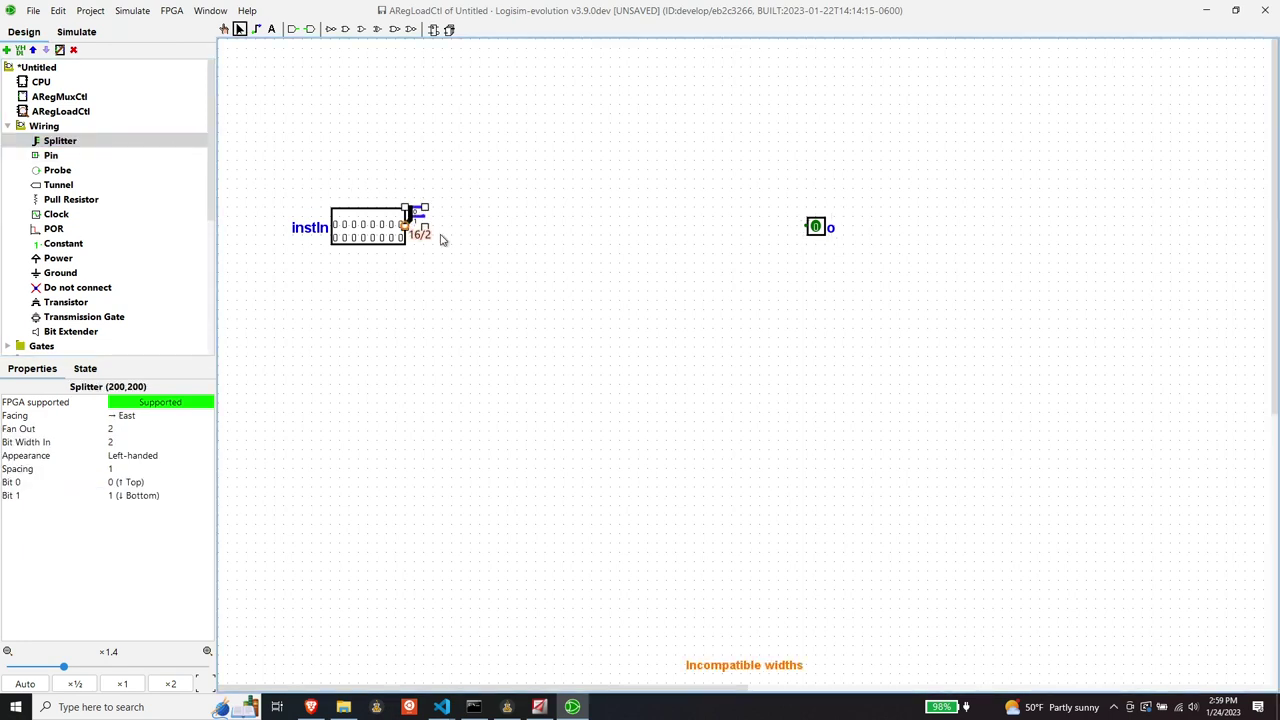
pyautogui.click(140, 428)
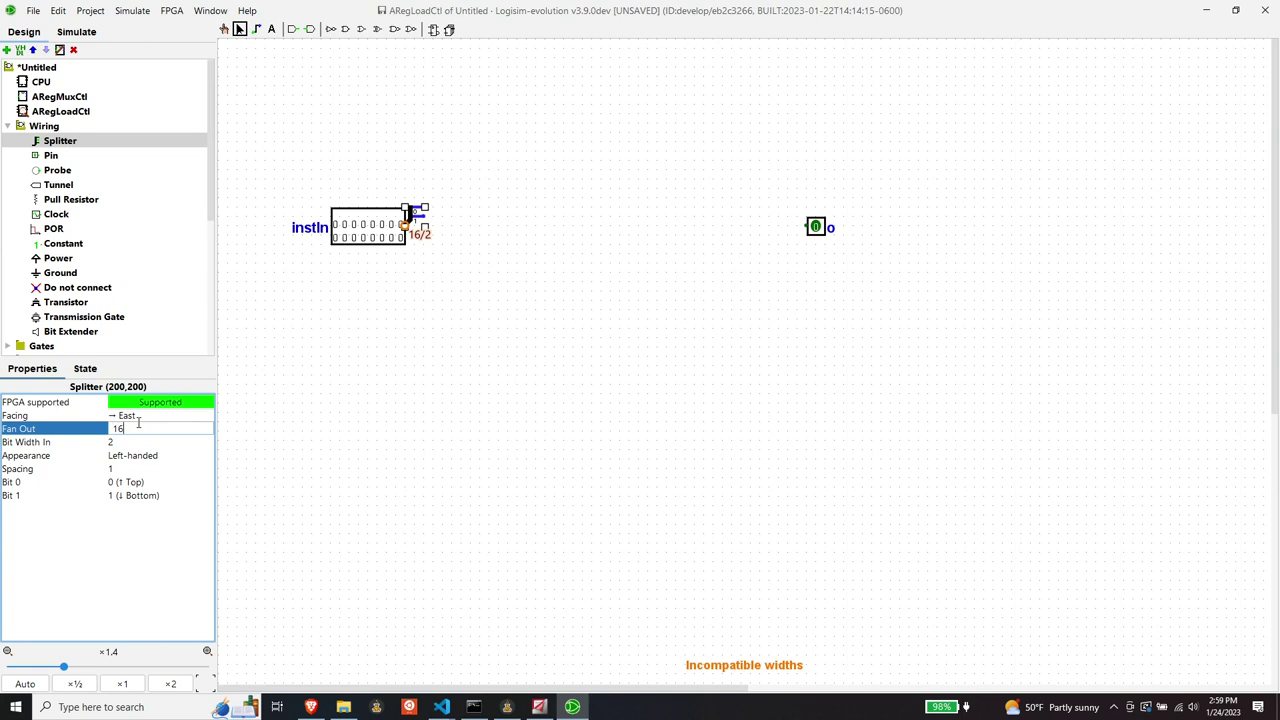
pyautogui.press('Return')
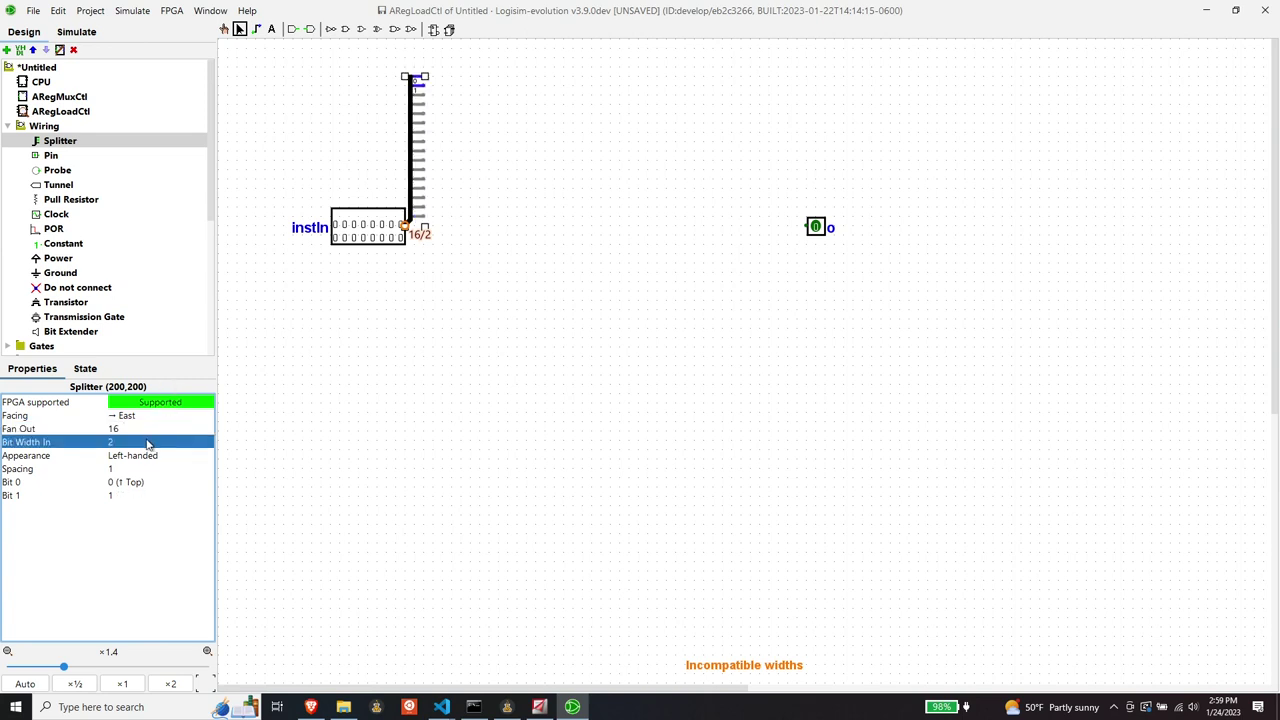
pyautogui.click(147, 442)
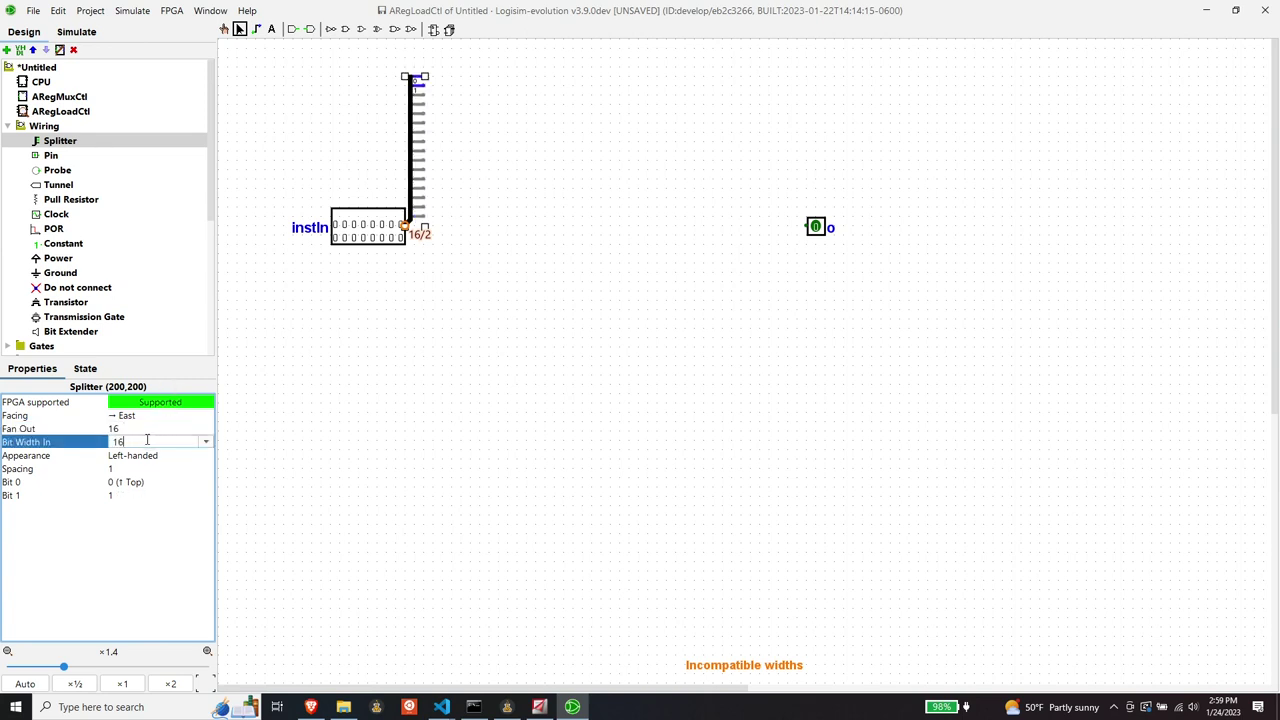
pyautogui.press('Return')
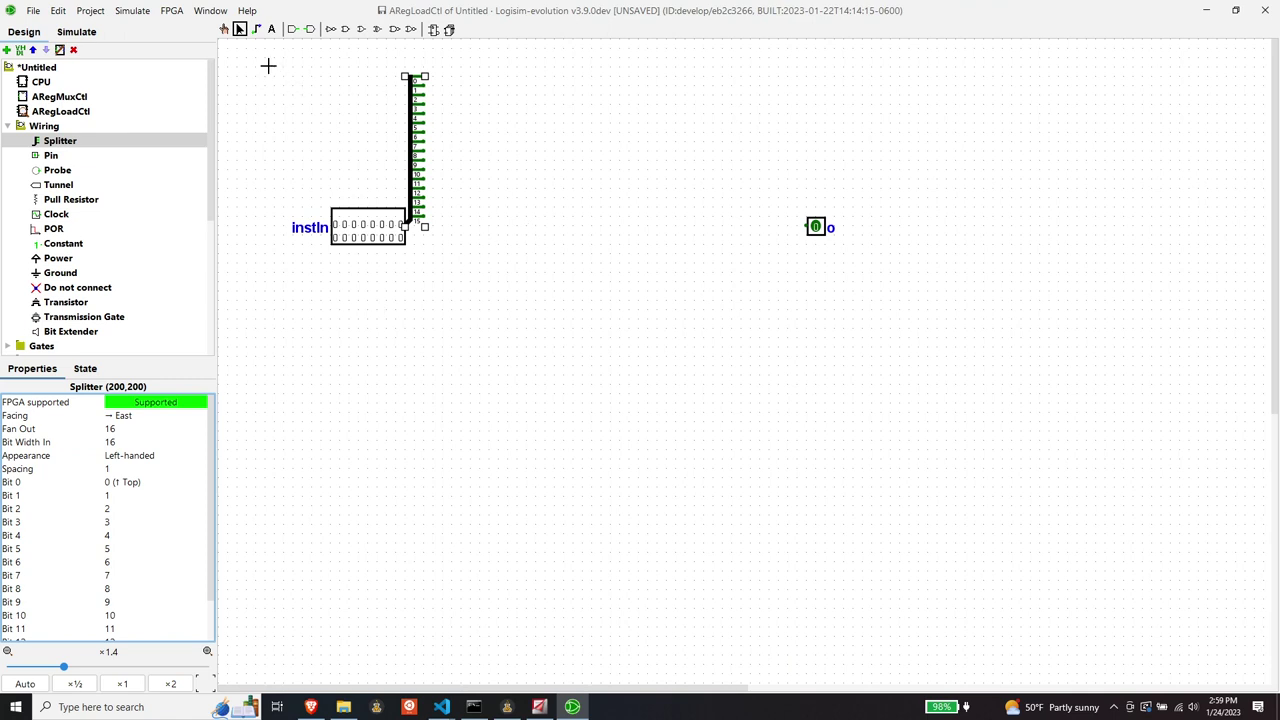
# Step: Move the instIn pin, its splitter and pin o together further down the canvas
pyautogui.moveTo(268, 65); pyautogui.dragTo(932, 314)
pyautogui.moveTo(376, 220); pyautogui.dragTo(376, 303)
pyautogui.click(494, 334)
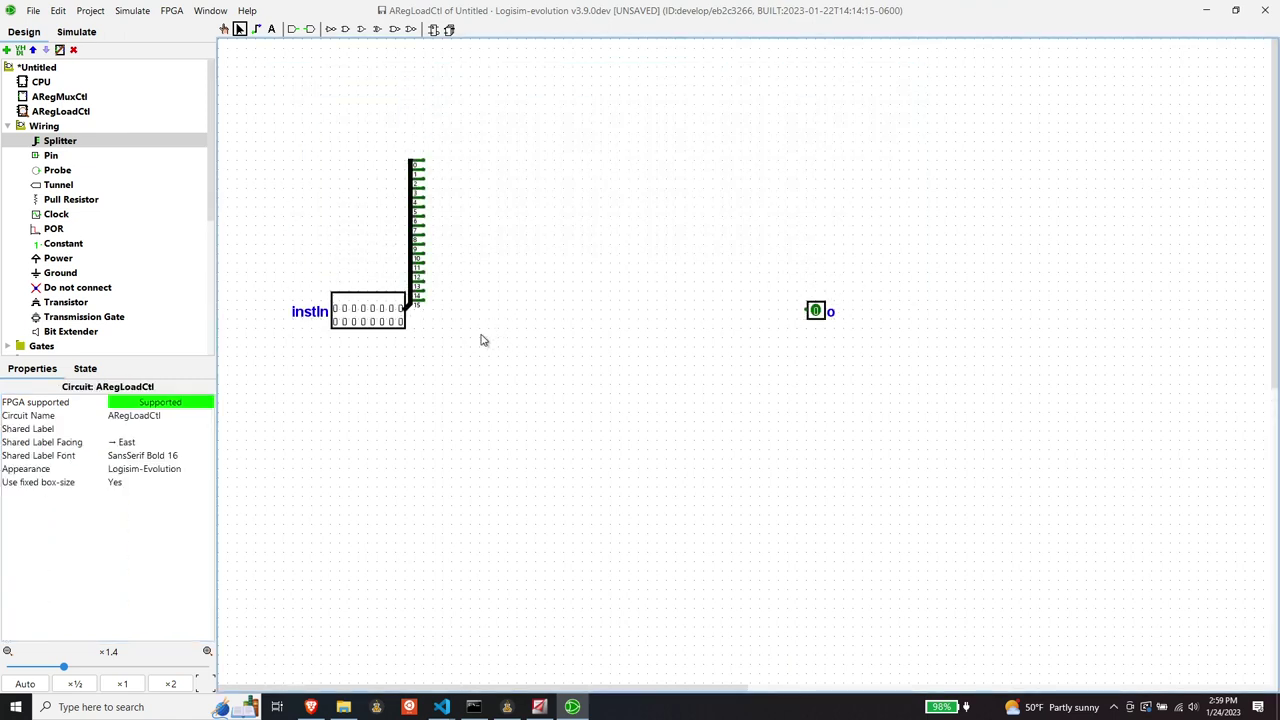
# Step: Place a NOT gate to the right of the splitter and wire the splitter's bit 15 to its input
pyautogui.scroll(-3, 76, 222)
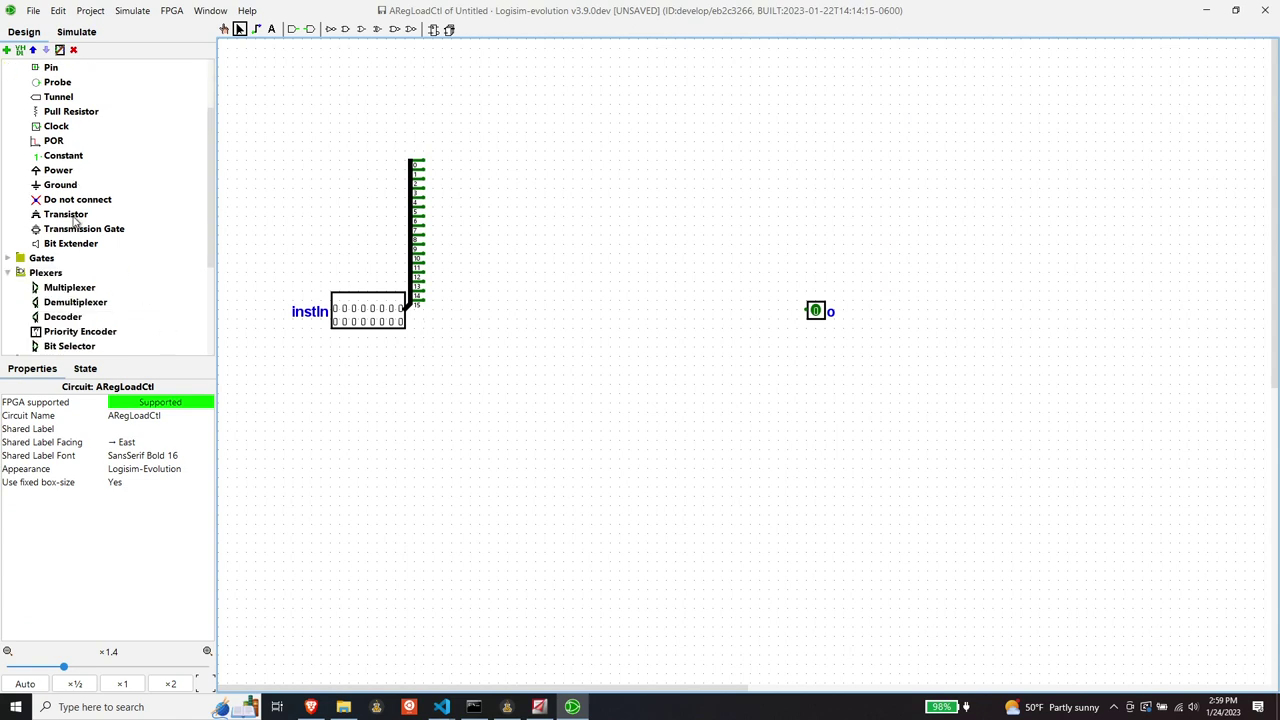
pyautogui.scroll(2, 76, 222)
pyautogui.scroll(-2, 76, 222)
pyautogui.click(40, 265)
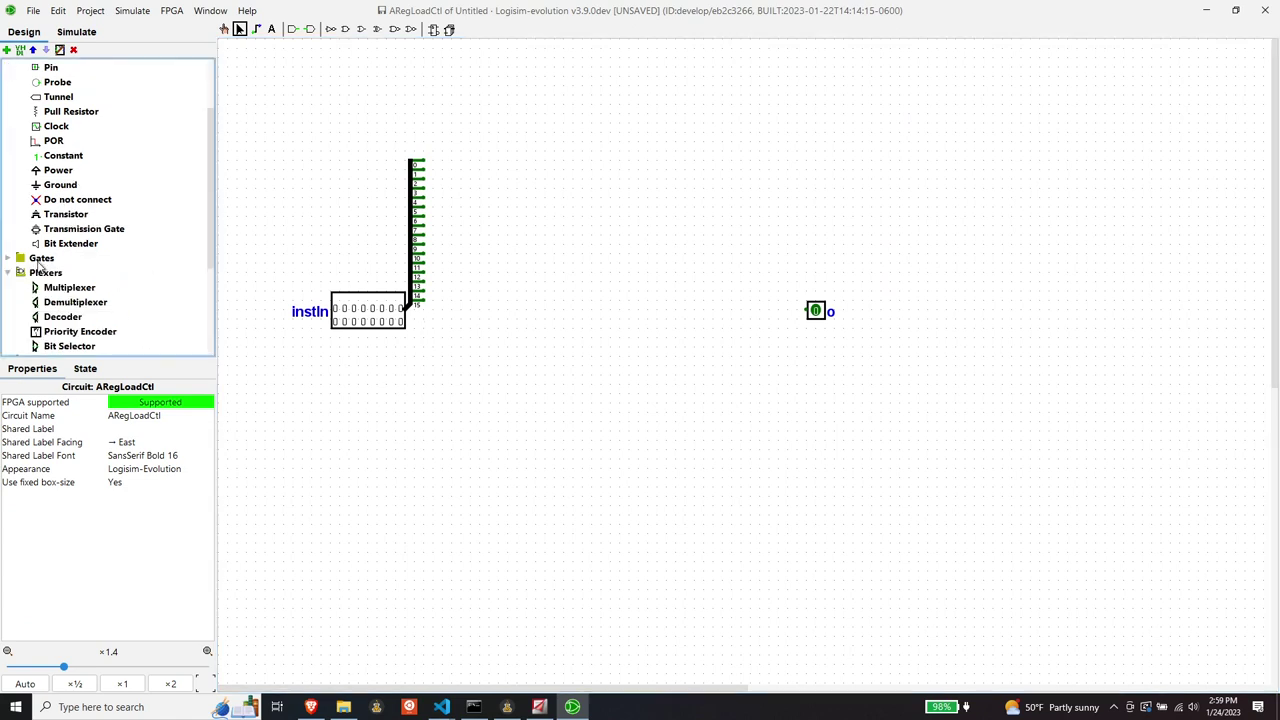
pyautogui.doubleClick(40, 261)
pyautogui.click(66, 173)
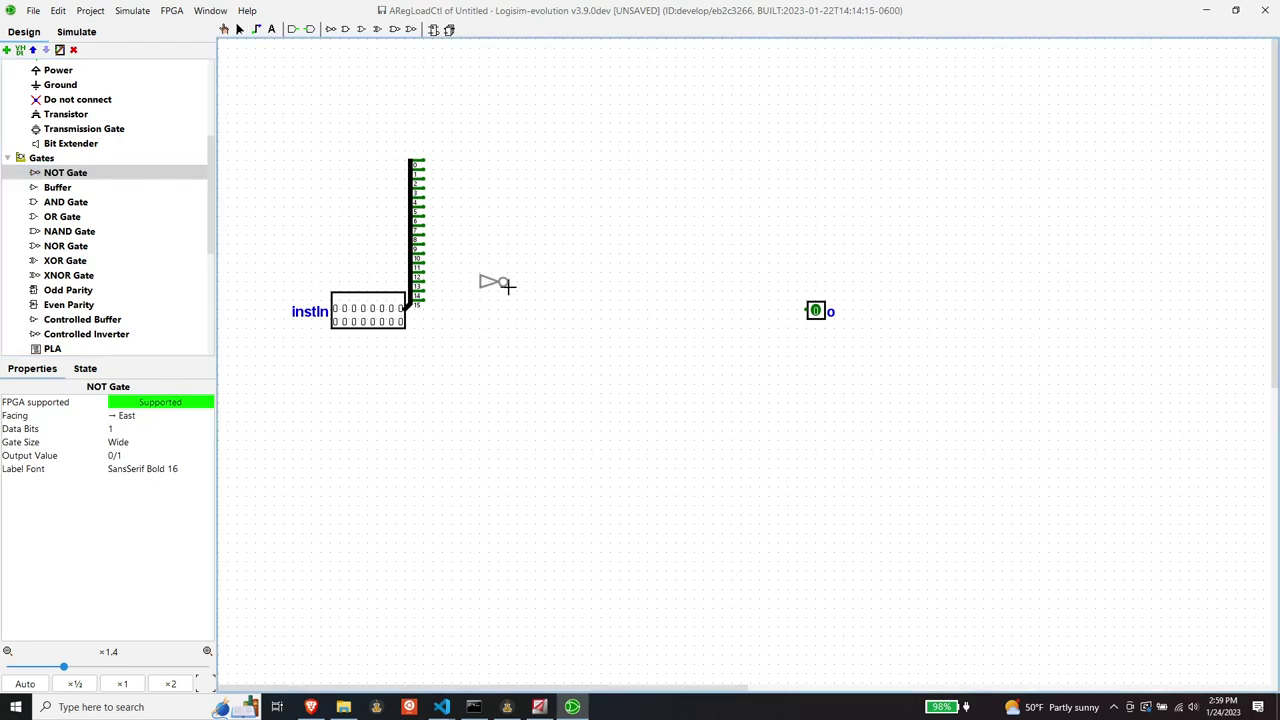
pyautogui.click(493, 300)
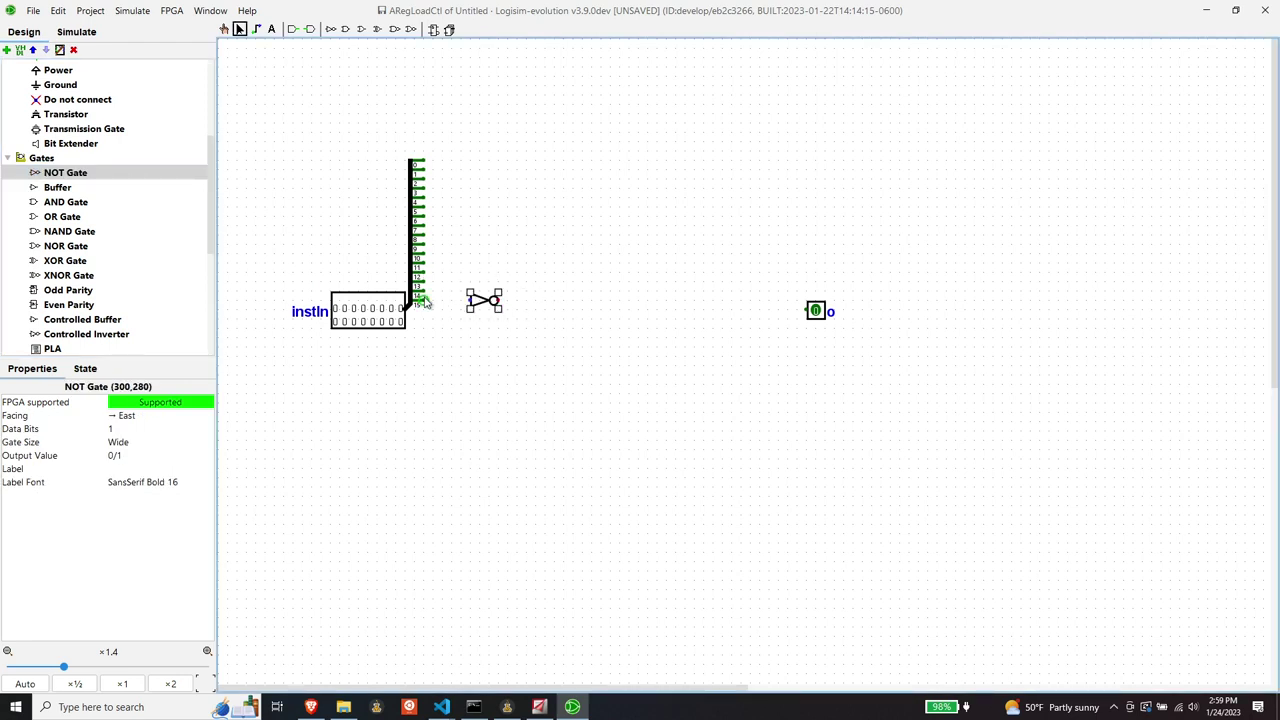
pyautogui.moveTo(424, 302); pyautogui.dragTo(470, 300)
# Step: Place an AND gate above the NOT gate and wire splitter bits 6 and 15 to its inputs
pyautogui.click(70, 204)
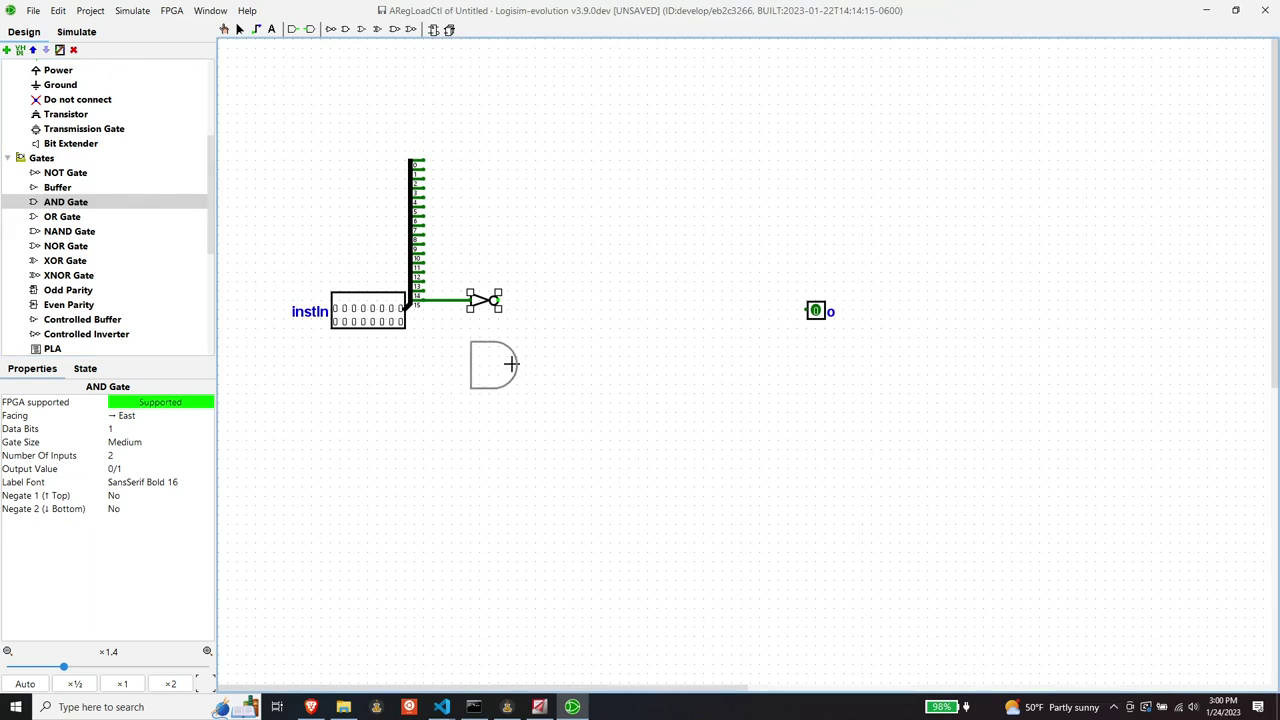
pyautogui.click(530, 225)
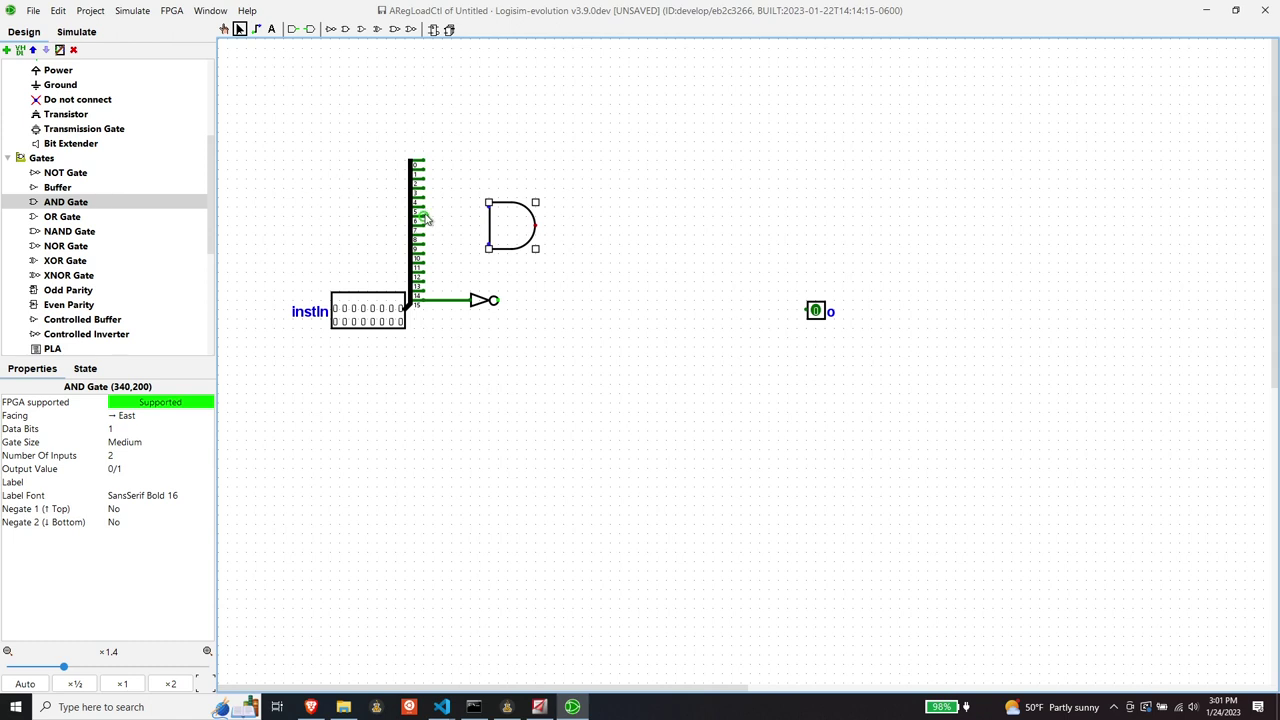
pyautogui.moveTo(519, 231); pyautogui.dragTo(512, 241)
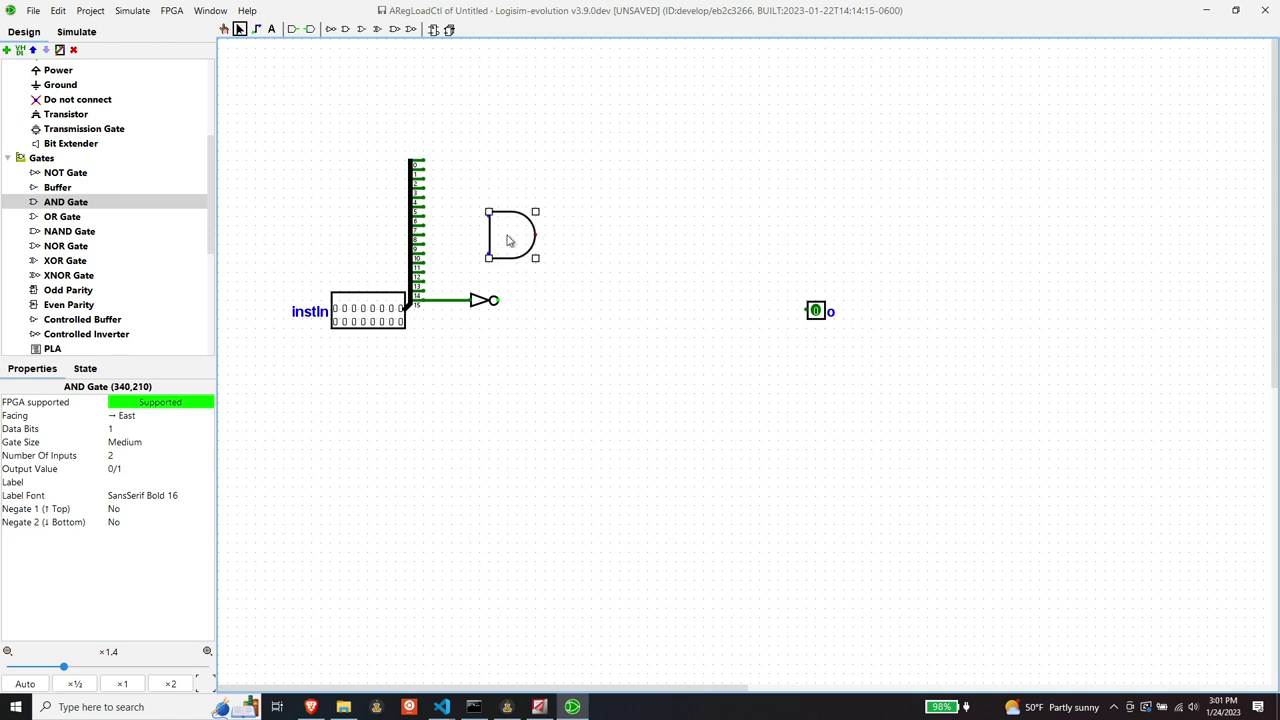
pyautogui.moveTo(421, 216); pyautogui.dragTo(488, 216)
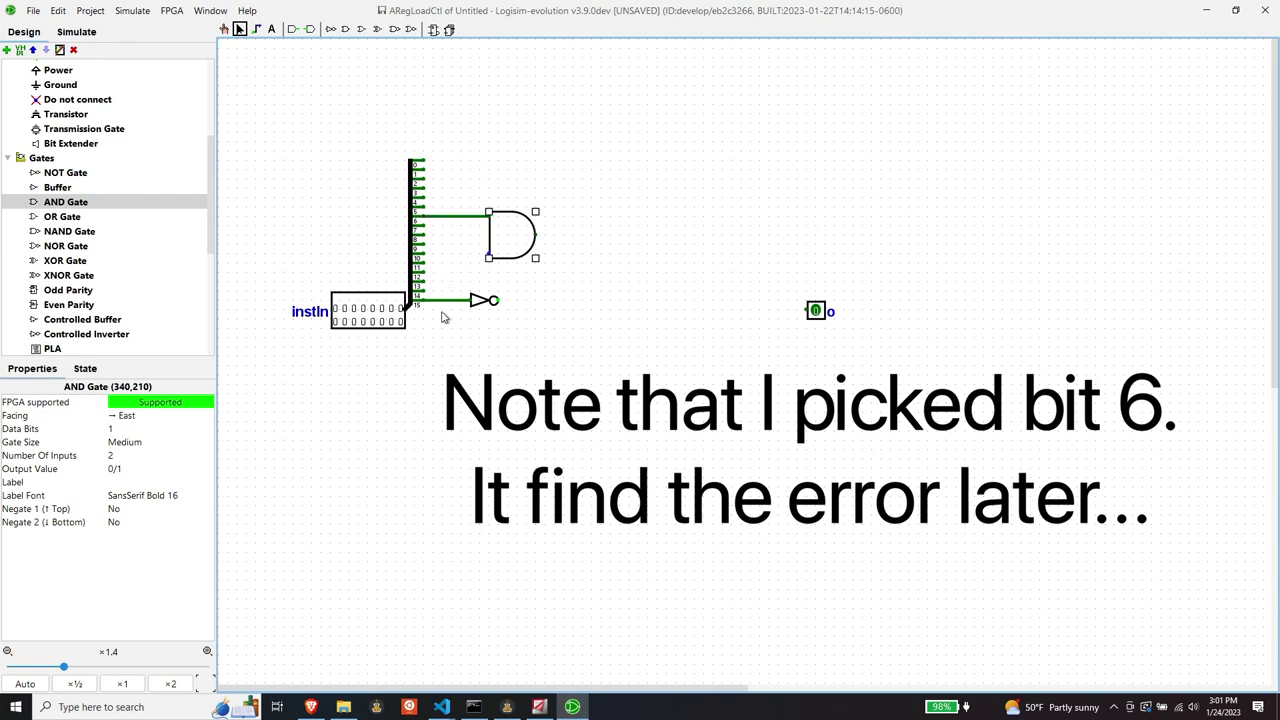
pyautogui.moveTo(451, 300); pyautogui.dragTo(488, 253)
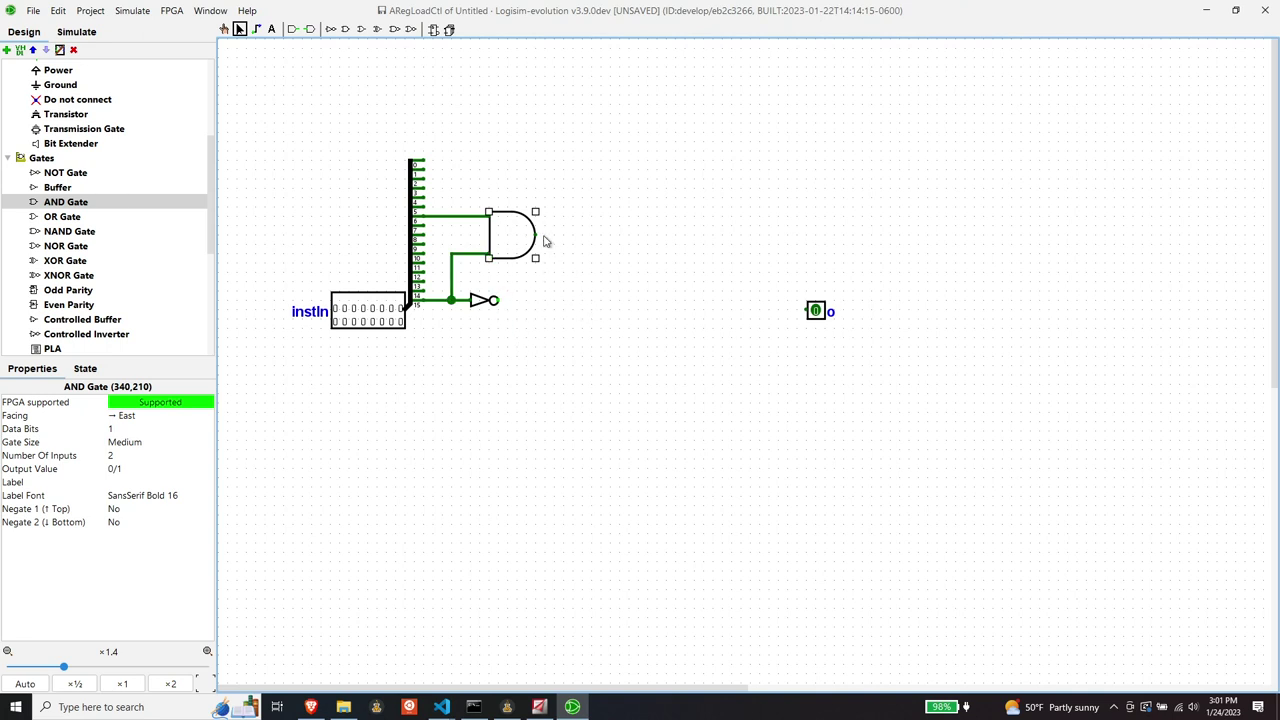
# Step: Place an OR gate to the right and wire the AND and NOT gate outputs to its inputs
pyautogui.click(79, 218)
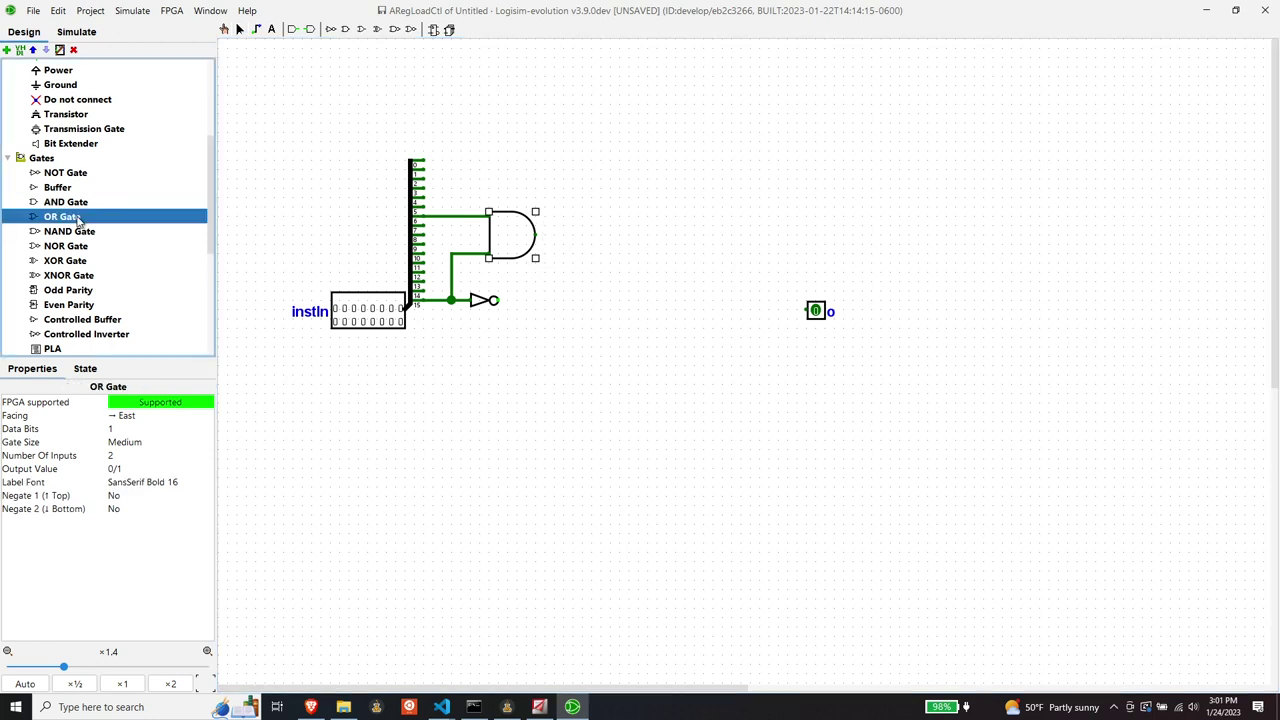
pyautogui.click(632, 268)
pyautogui.moveTo(591, 250); pyautogui.dragTo(537, 235)
pyautogui.moveTo(495, 300); pyautogui.dragTo(590, 293)
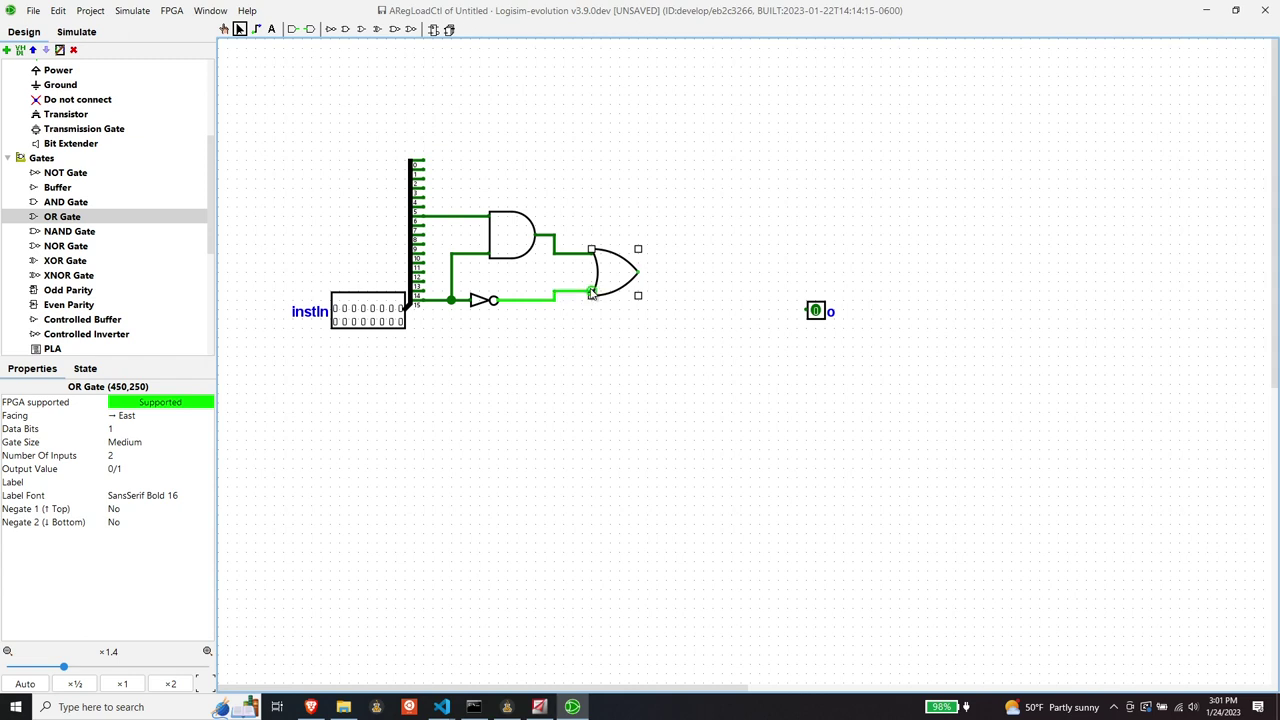
# Step: Move pin o next to the OR gate, make it an output pin and wire it to the OR gate's output
pyautogui.moveTo(816, 311)
pyautogui.mouseDown()
pyautogui.moveTo(650, 271)
pyautogui.moveTo(688, 272)
pyautogui.mouseUp()
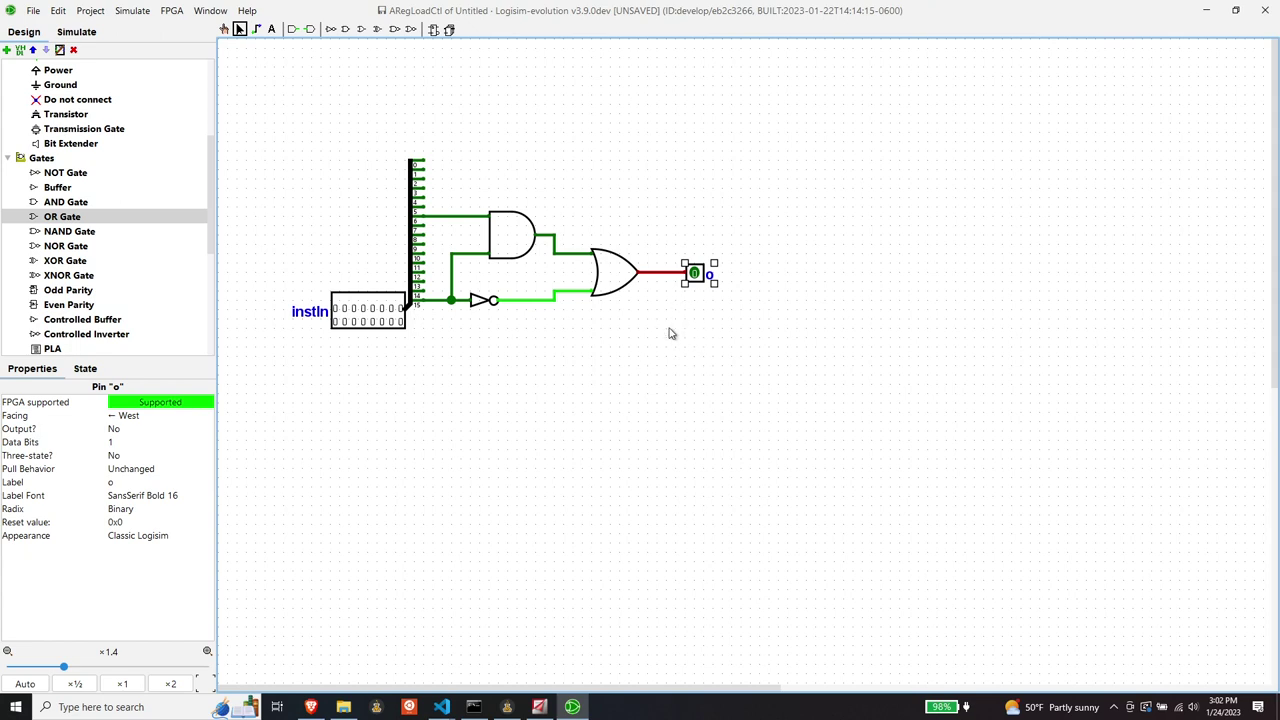
pyautogui.click(662, 275)
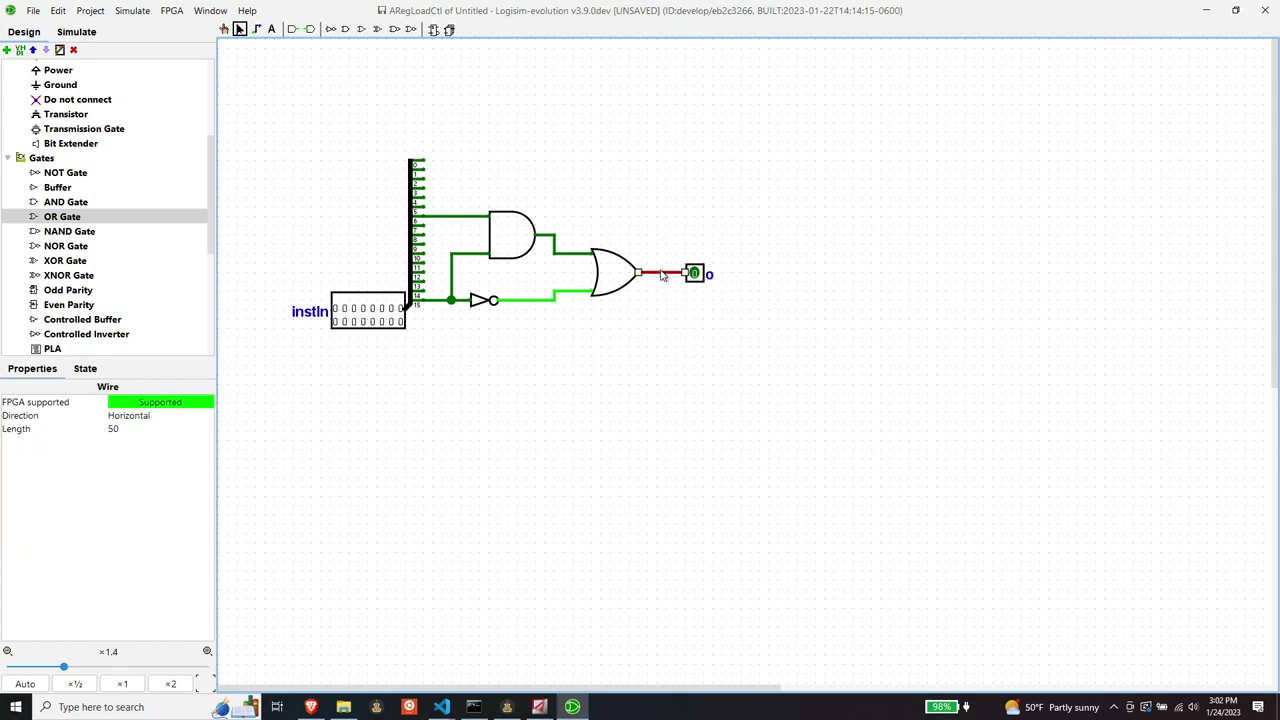
pyautogui.press('Delete')
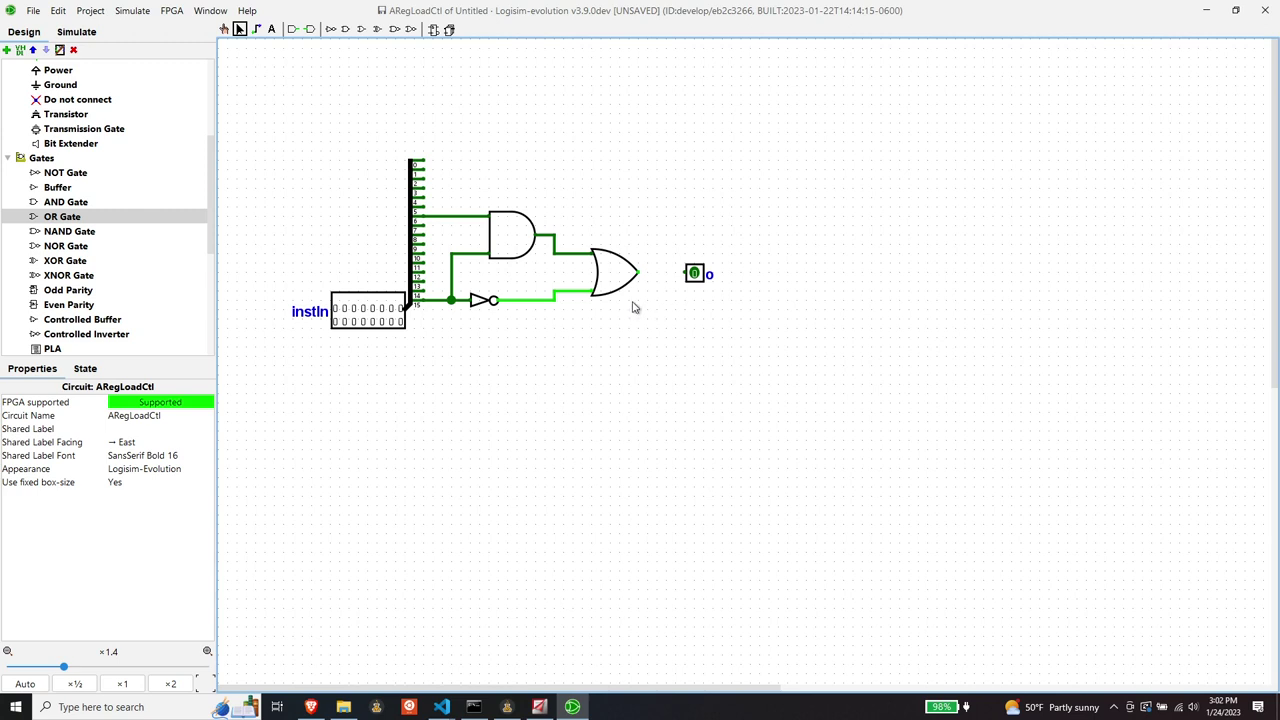
pyautogui.click(696, 276)
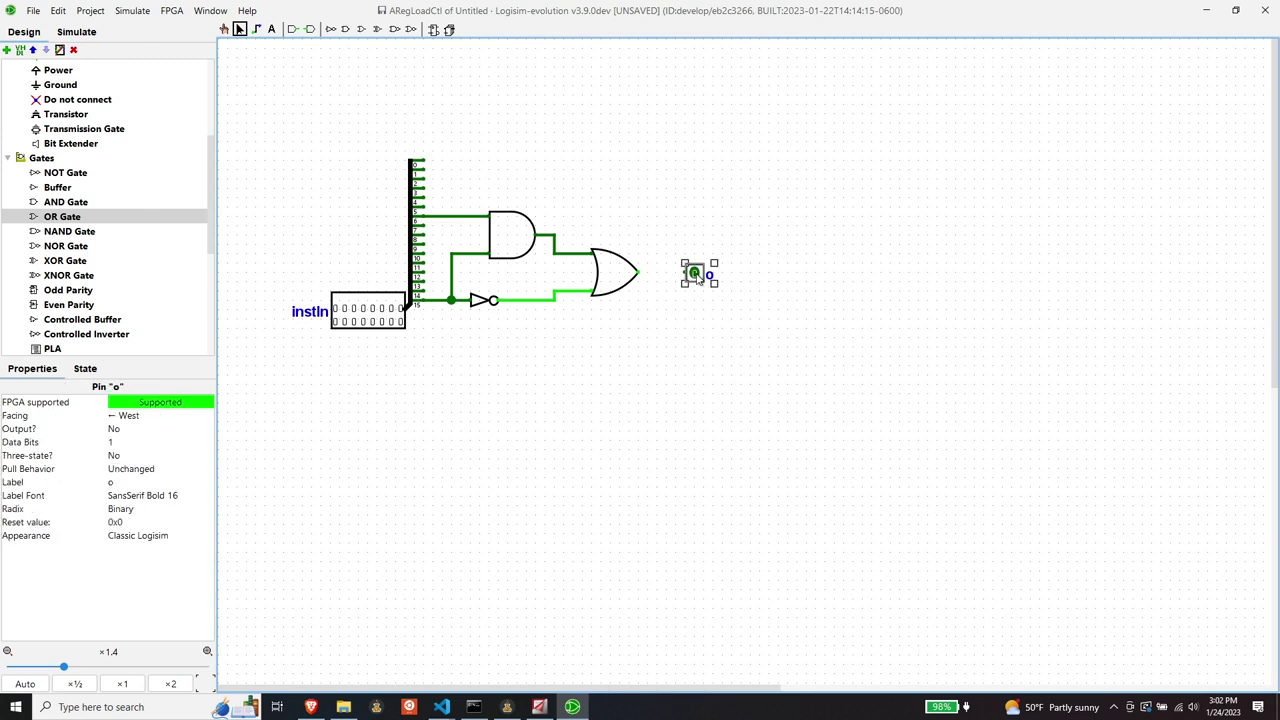
pyautogui.click(125, 429)
pyautogui.click(133, 445)
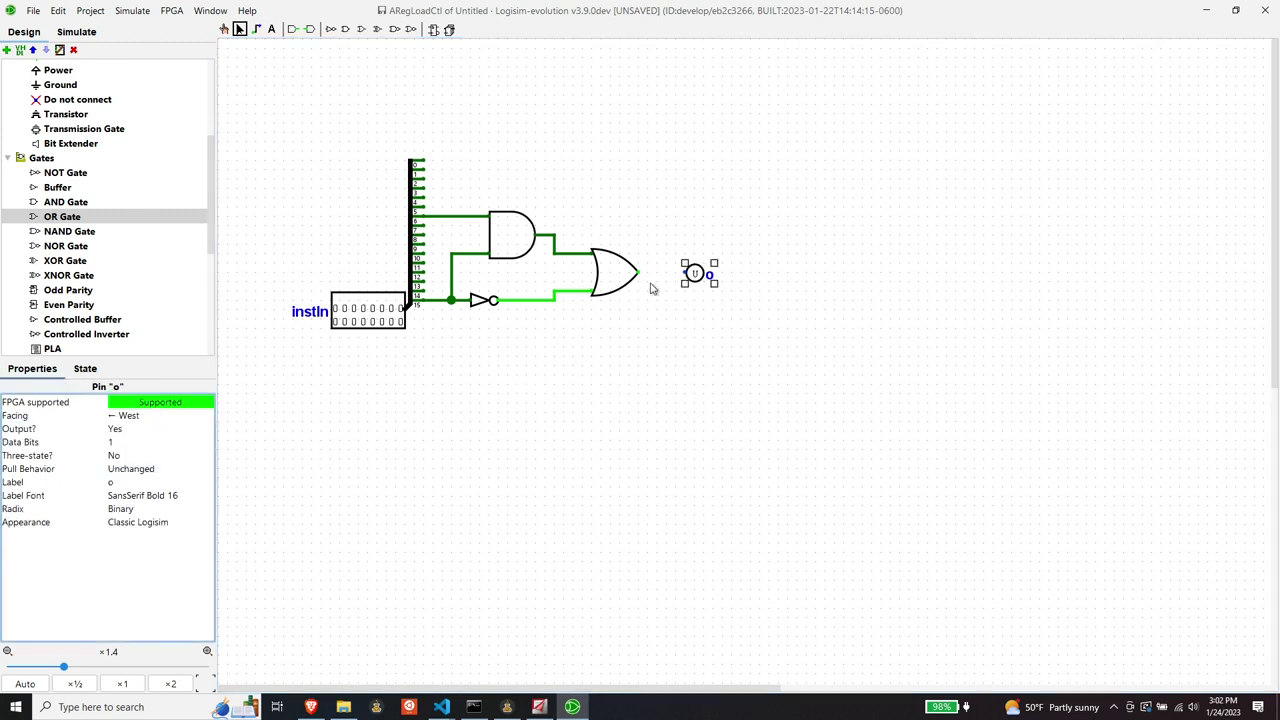
pyautogui.moveTo(638, 271); pyautogui.dragTo(682, 274)
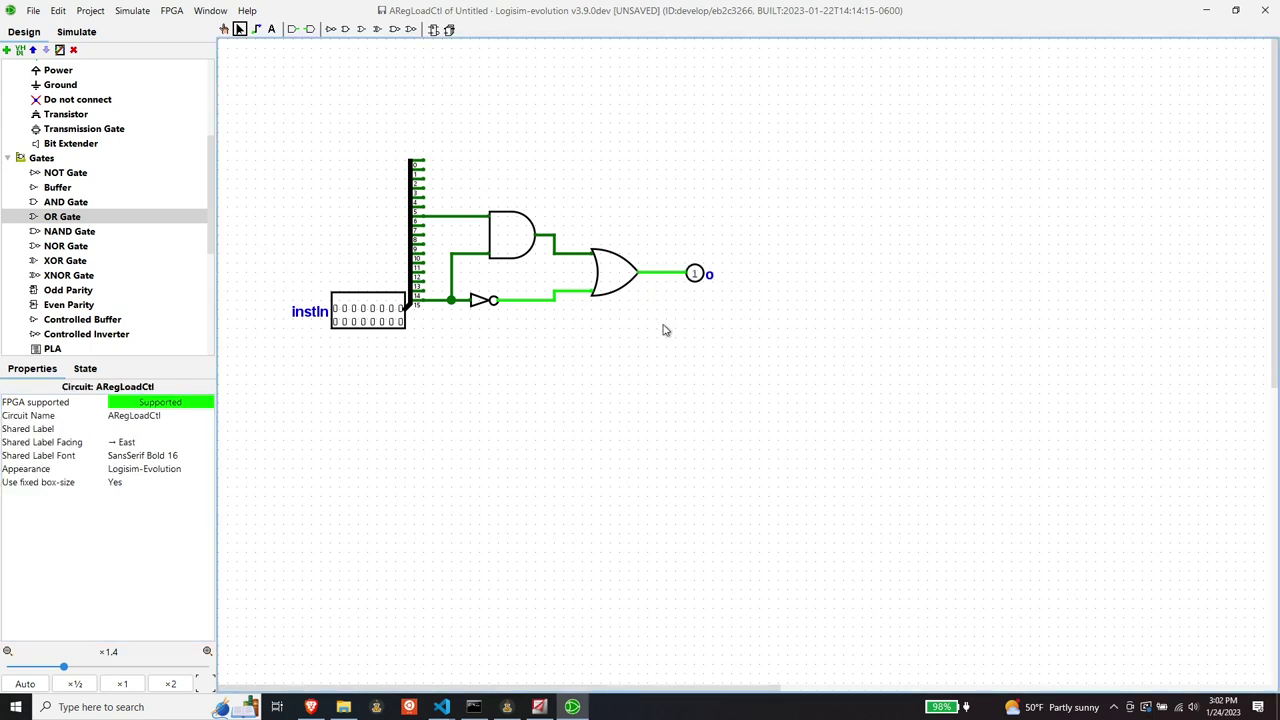
# Step: Place the ARegLoadCtl subcircuit in the CPU circuit below register A and change its appearance to the compact box shape
pyautogui.scroll(4, 88, 188)
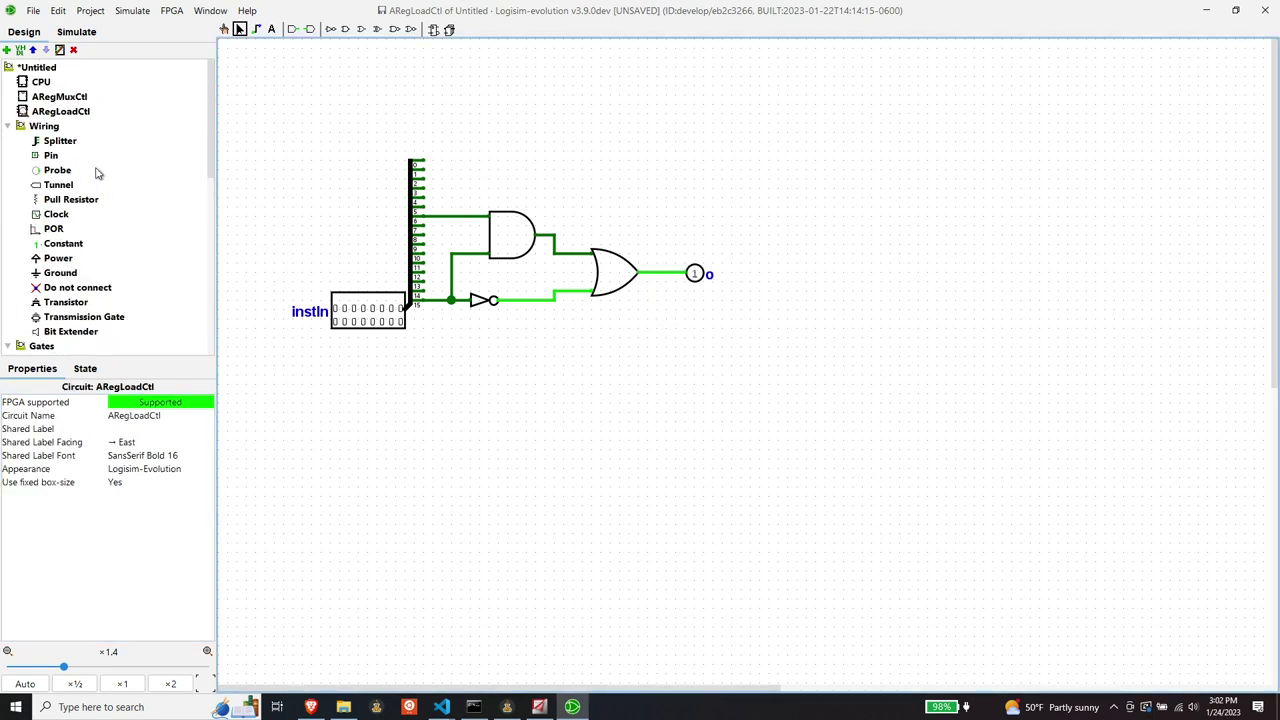
pyautogui.click(40, 82)
pyautogui.doubleClick(40, 82)
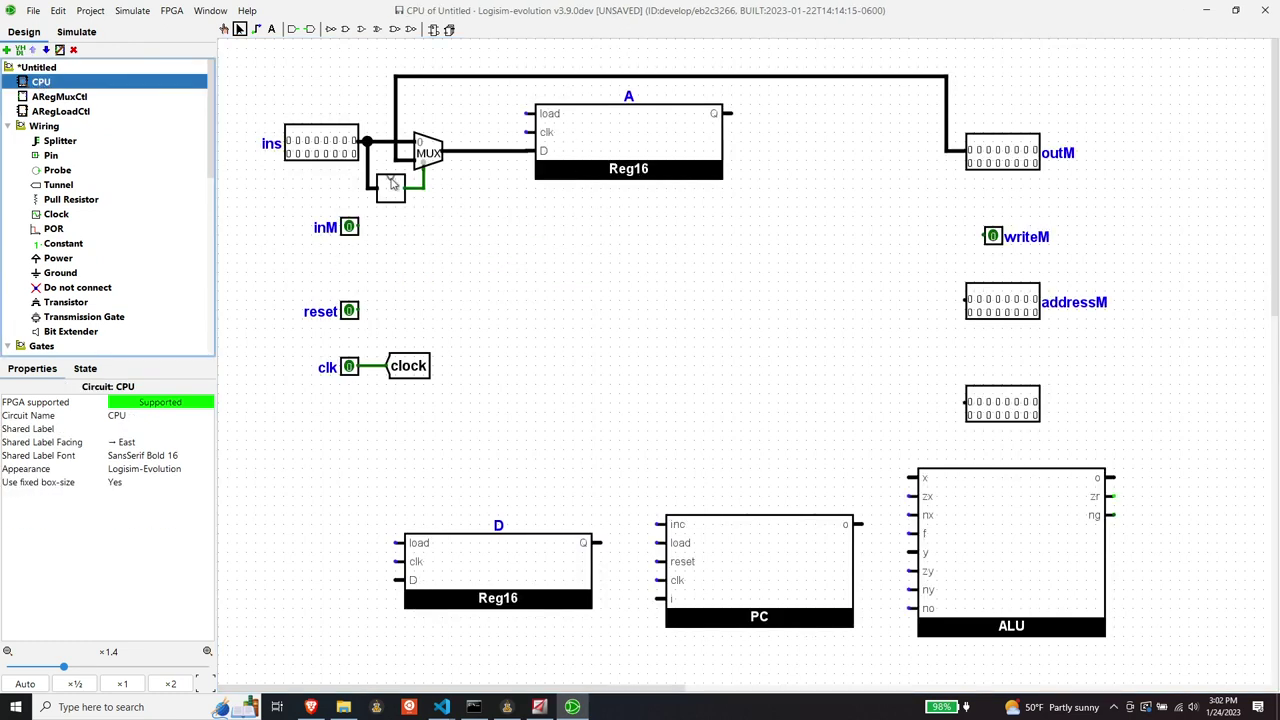
pyautogui.click(58, 113)
pyautogui.click(670, 261)
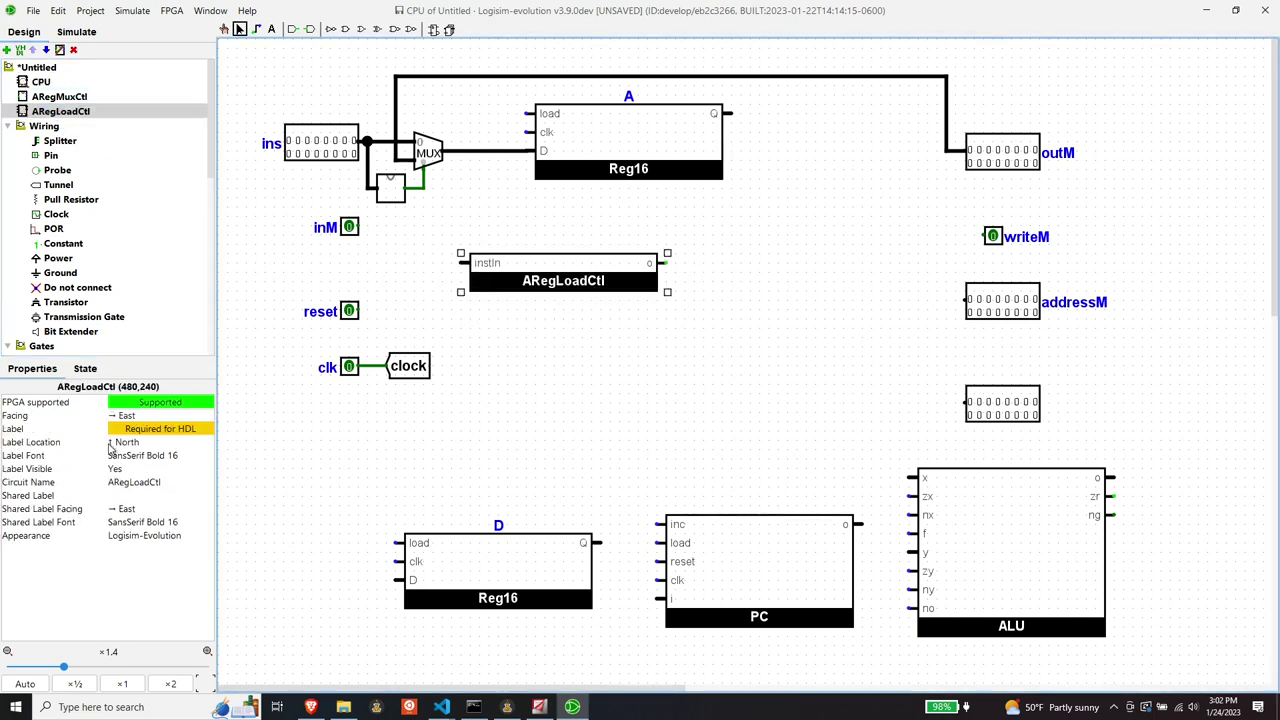
pyautogui.click(127, 541)
pyautogui.click(148, 553)
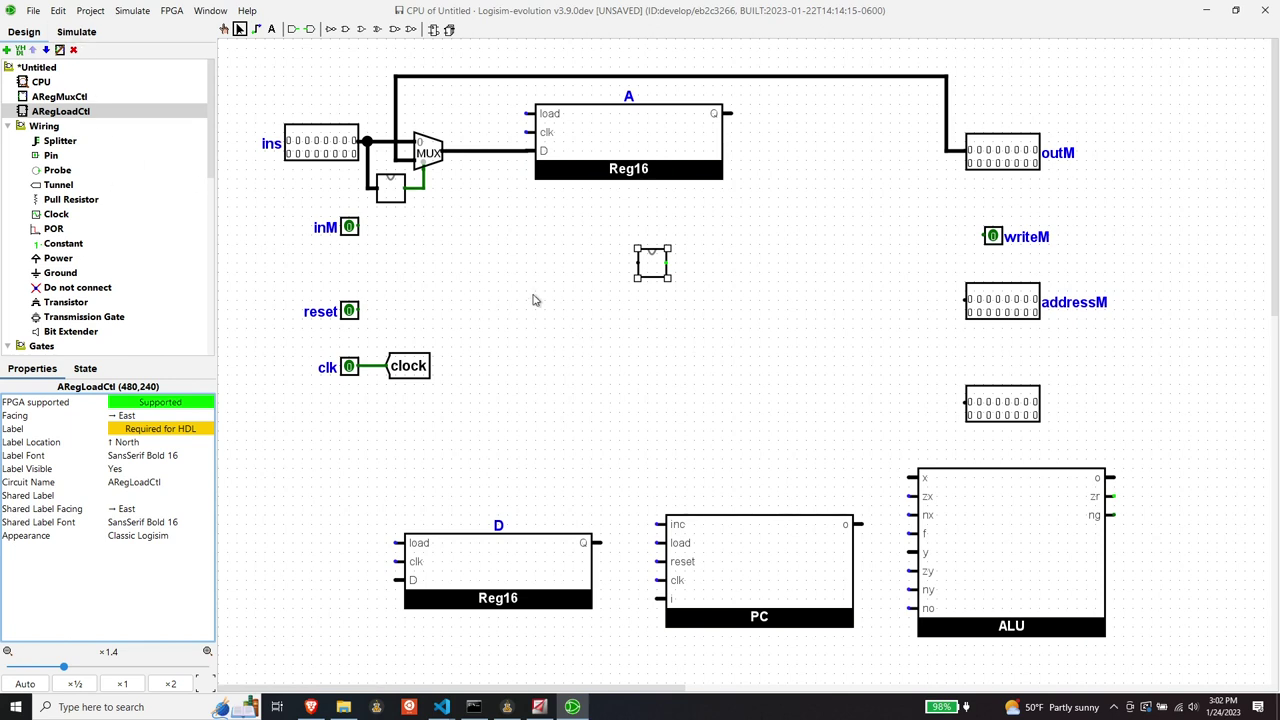
# Step: Move the ARegLoadCtl subcircuit beside register A and wire it between the ins pin and A's load input
pyautogui.moveTo(654, 262)
pyautogui.mouseDown()
pyautogui.moveTo(474, 150)
pyautogui.moveTo(452, 115)
pyautogui.moveTo(520, 113)
pyautogui.moveTo(378, 116)
pyautogui.moveTo(376, 143)
pyautogui.moveTo(372, 115)
pyautogui.moveTo(368, 130)
pyautogui.mouseUp()
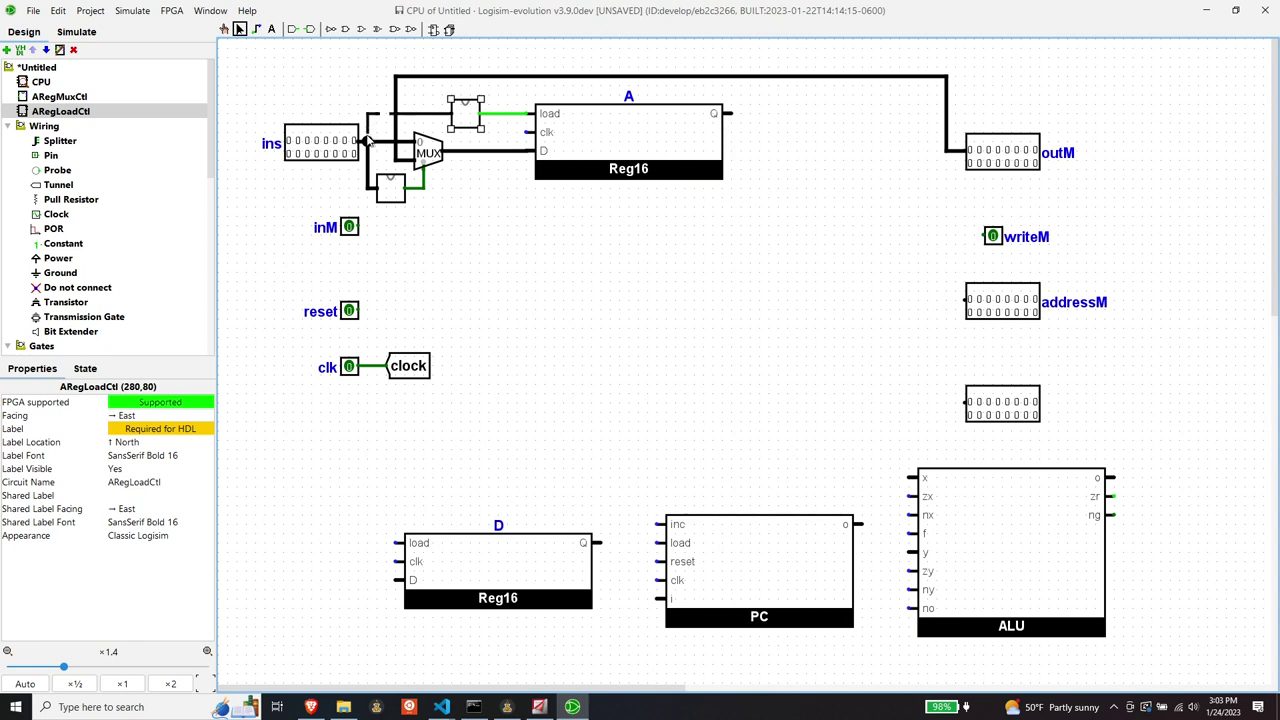
pyautogui.click(544, 245)
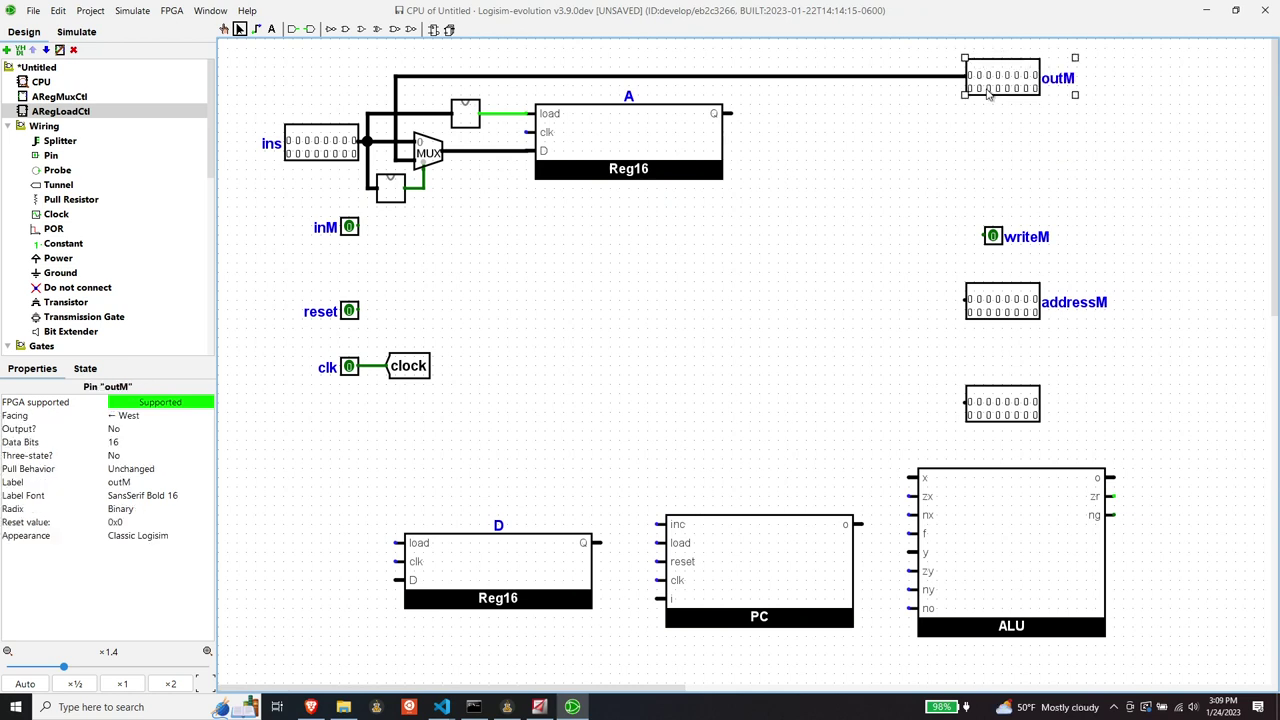
# Step: Move the outM pin to the far right along its wire and move the ALU to the open area above the PC
pyautogui.press('Right')
pyautogui.press('Right')
pyautogui.press('Right')
pyautogui.press('Right')
pyautogui.press('Right')
pyautogui.press('Right')
pyautogui.press('Right')
pyautogui.press('Right')
pyautogui.press('Right')
pyautogui.press('Right')
pyautogui.press('Right')
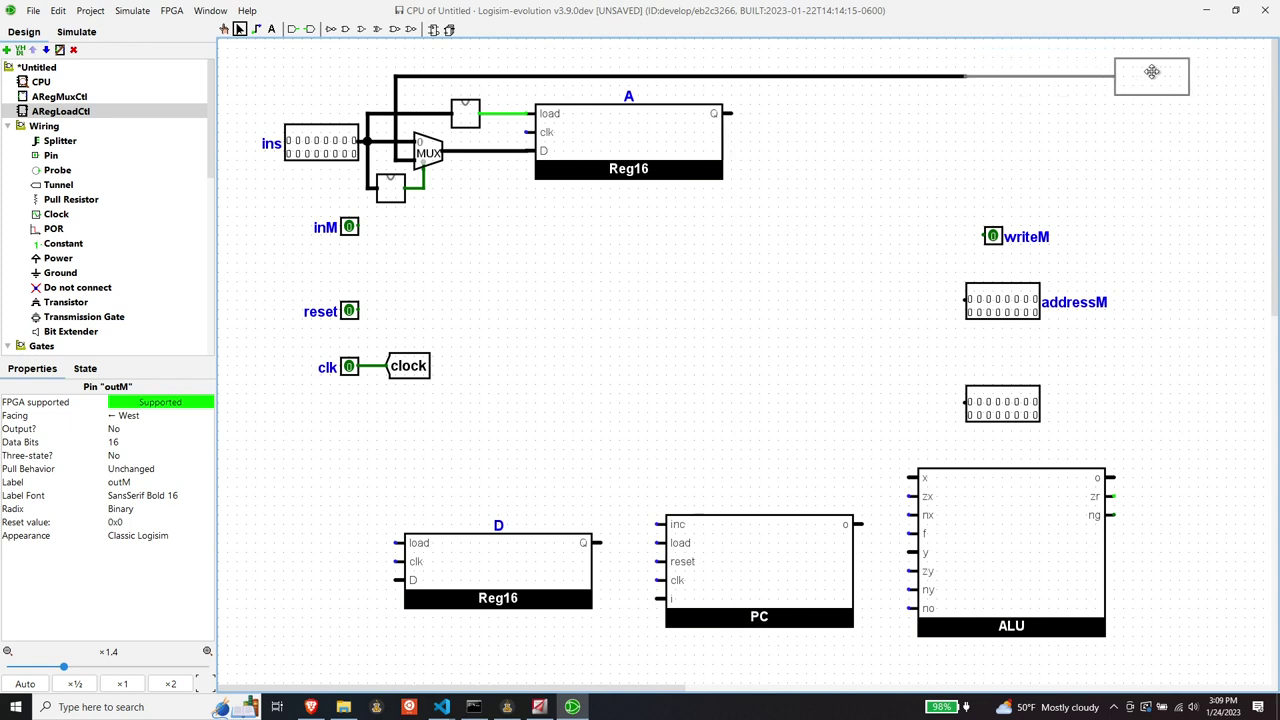
pyautogui.moveTo(1015, 517); pyautogui.dragTo(781, 274)
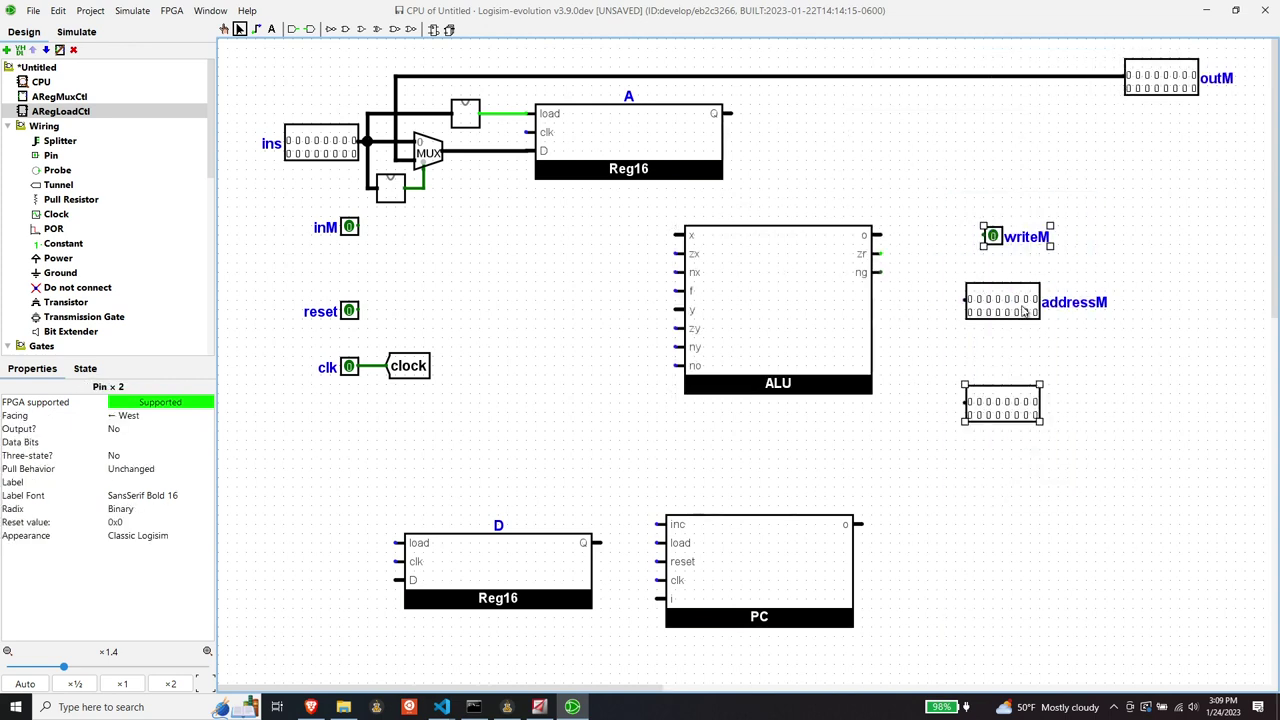
# Step: Move writeM, addressM and the unlabelled 16-bit pin to the lower right, and align the ALU with register A to its right
pyautogui.moveTo(952, 189); pyautogui.dragTo(1139, 487)
pyautogui.press('Right')
pyautogui.press('Right')
pyautogui.press('Right')
pyautogui.press('Right')
pyautogui.press('Right')
pyautogui.press('Right')
pyautogui.press('Right')
pyautogui.press('Right')
pyautogui.press('Right')
pyautogui.press('Right')
pyautogui.press('Right')
pyautogui.press('Right')
pyautogui.press('Right')
pyautogui.press('Right')
pyautogui.press('Right')
pyautogui.press('Down')
pyautogui.press('Down')
pyautogui.press('Down')
pyautogui.press('Down')
pyautogui.press('Down')
pyautogui.press('Down')
pyautogui.press('Down')
pyautogui.press('Down')
pyautogui.press('Down')
pyautogui.press('Down')
pyautogui.press('Down')
pyautogui.press('Down')
pyautogui.press('Down')
pyautogui.press('Down')
pyautogui.press('Down')
pyautogui.press('Down')
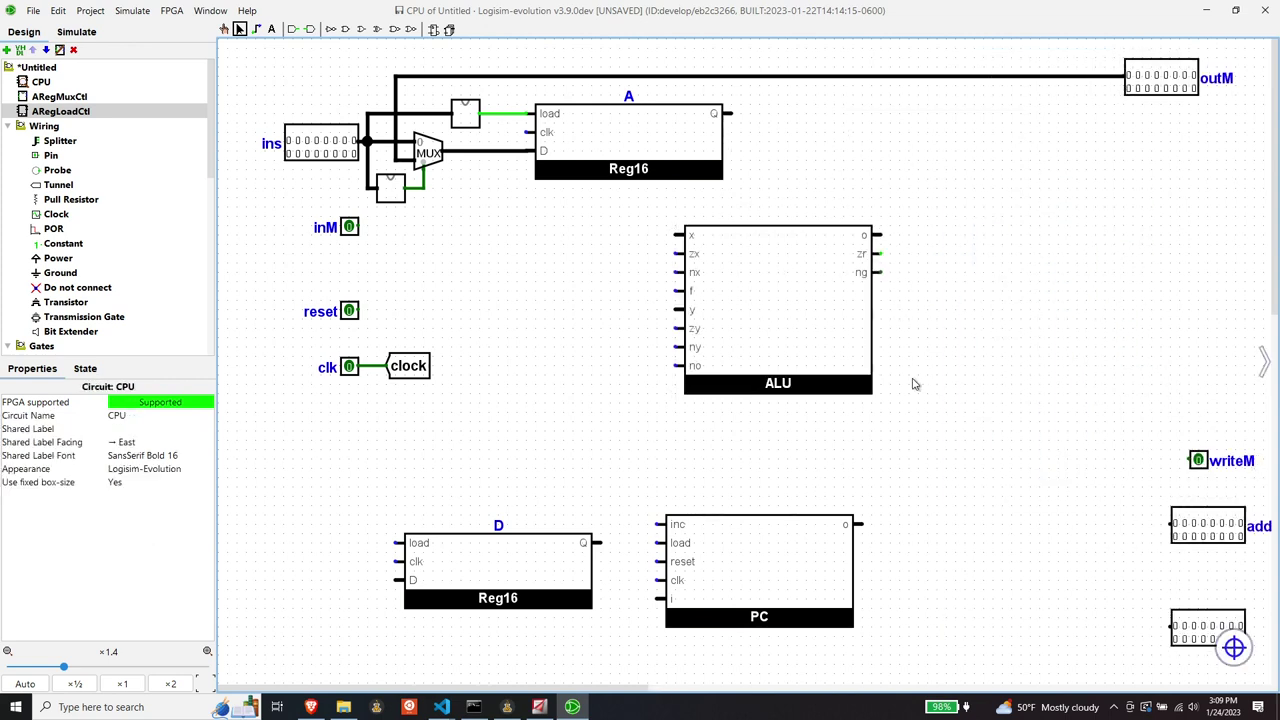
pyautogui.moveTo(791, 334); pyautogui.dragTo(997, 213)
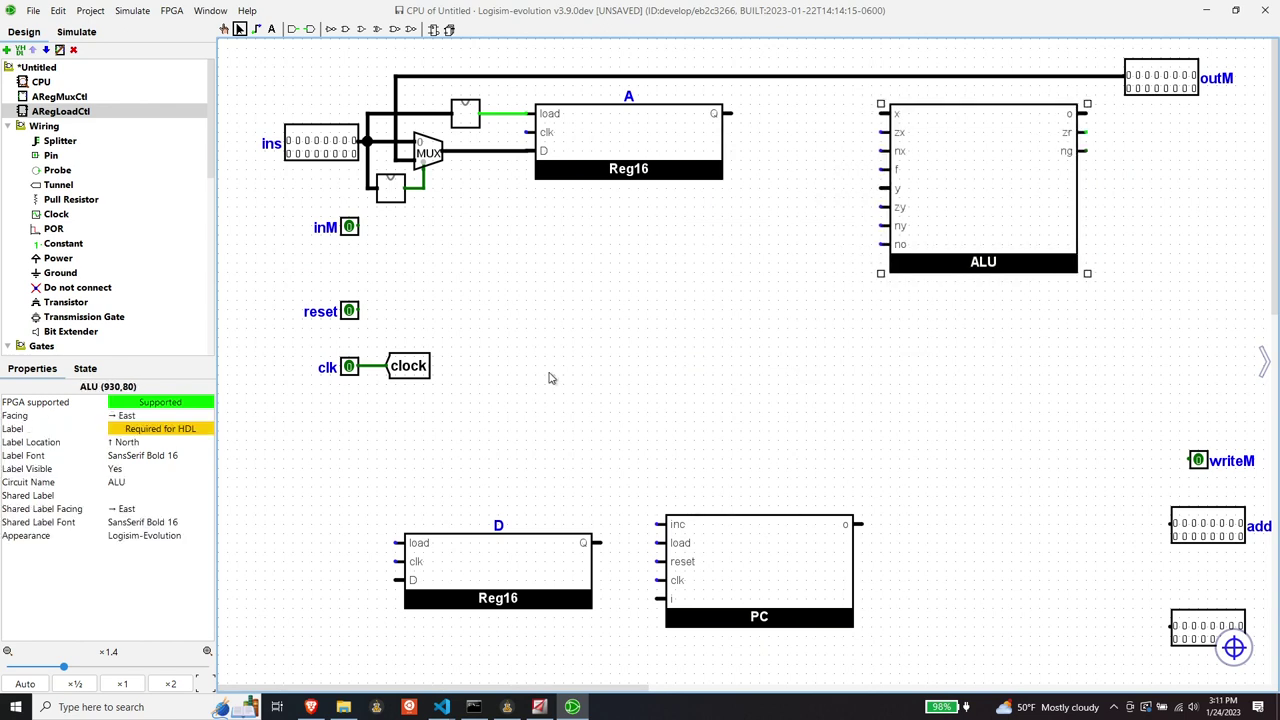
# Step: Create a circuit named ALUAMMuxCtl and place a 16-bit input pin labelled instIn in it
pyautogui.click(7, 50)
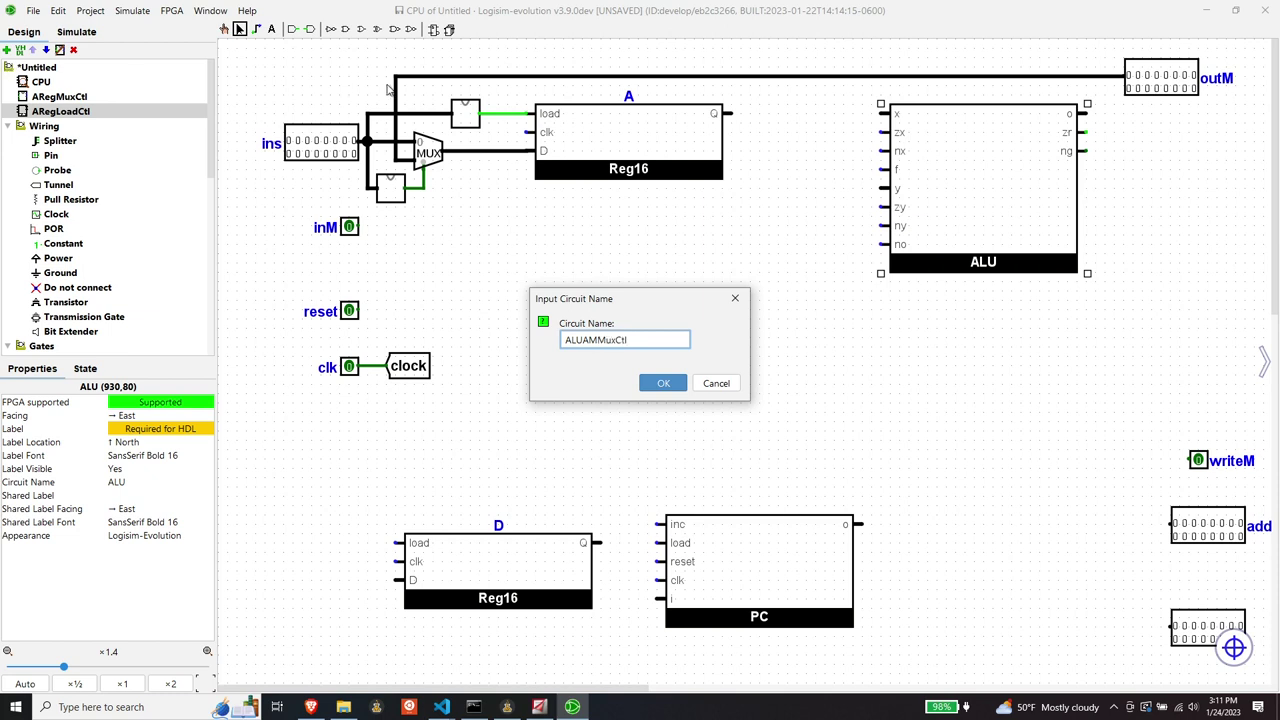
pyautogui.click(665, 386)
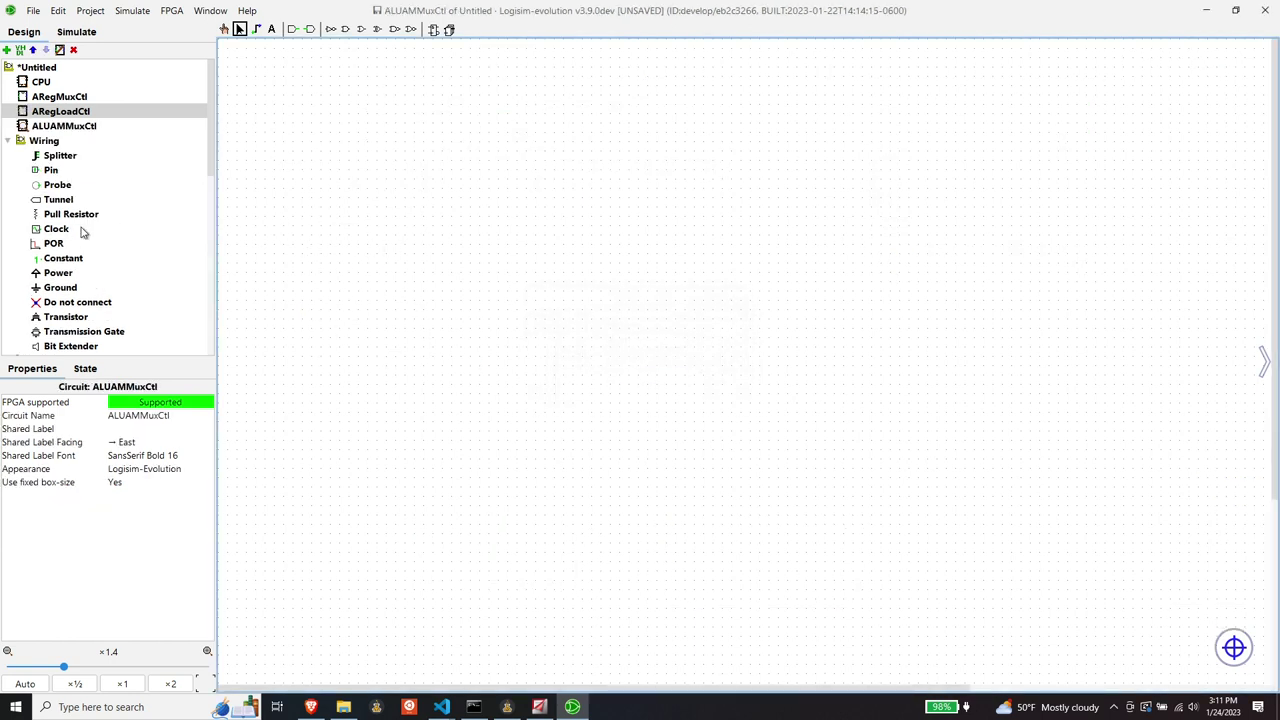
pyautogui.click(51, 170)
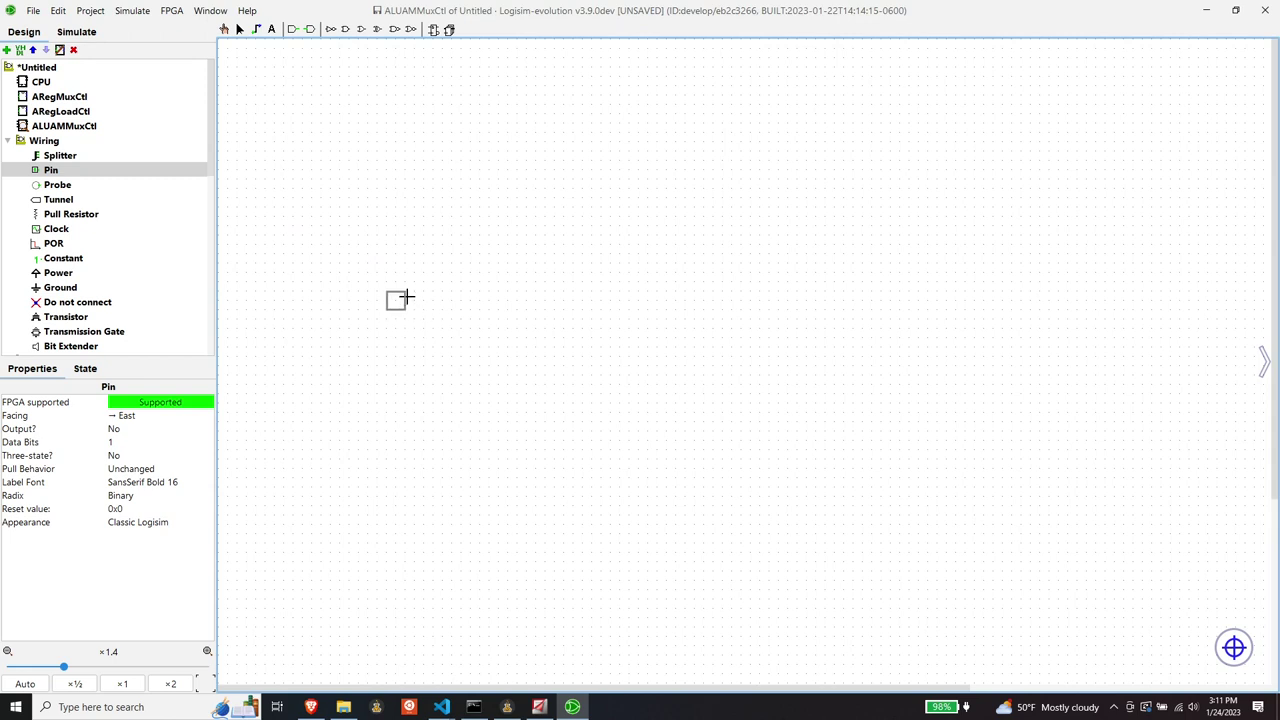
pyautogui.click(405, 300)
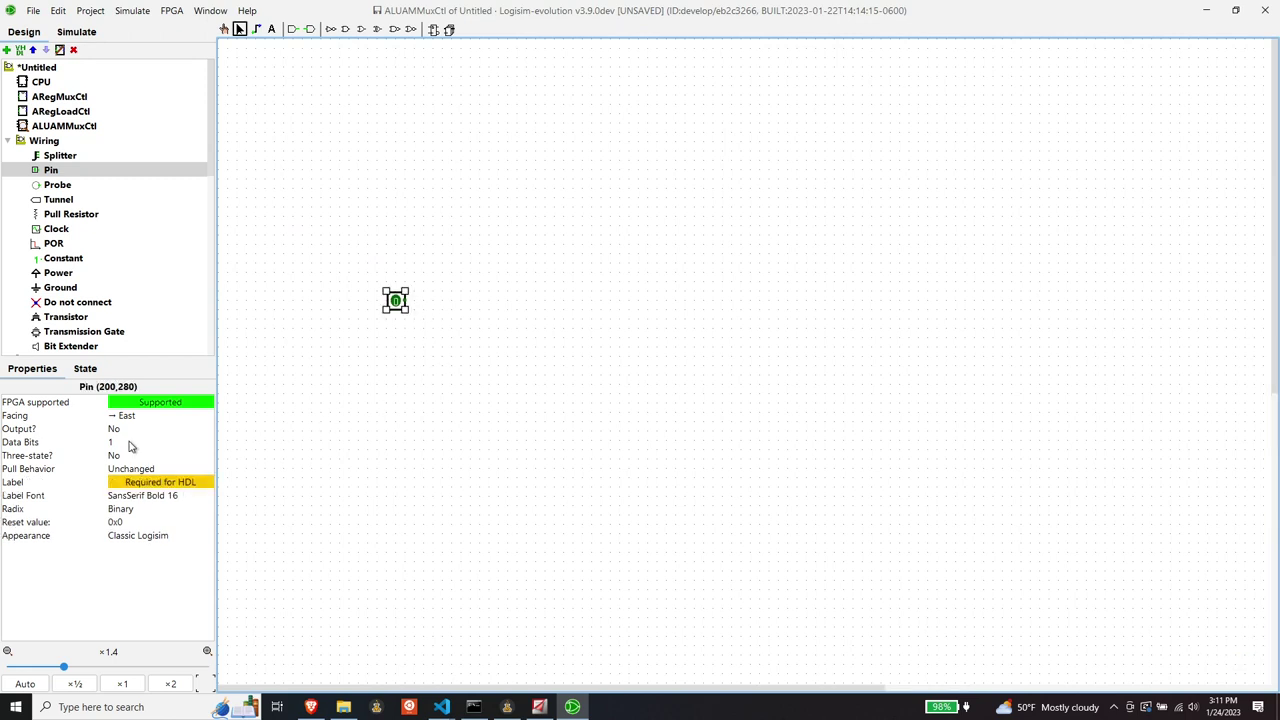
pyautogui.click(125, 443)
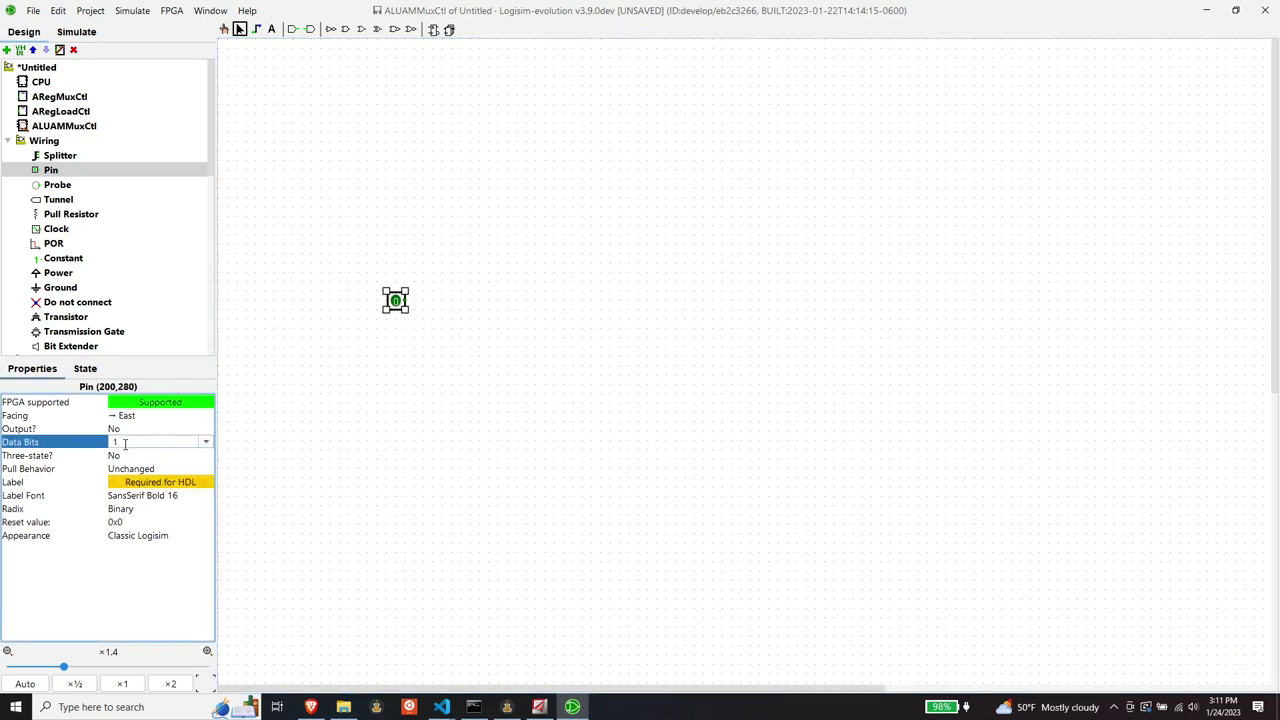
pyautogui.write('6')
pyautogui.press('Return')
pyautogui.click(137, 481)
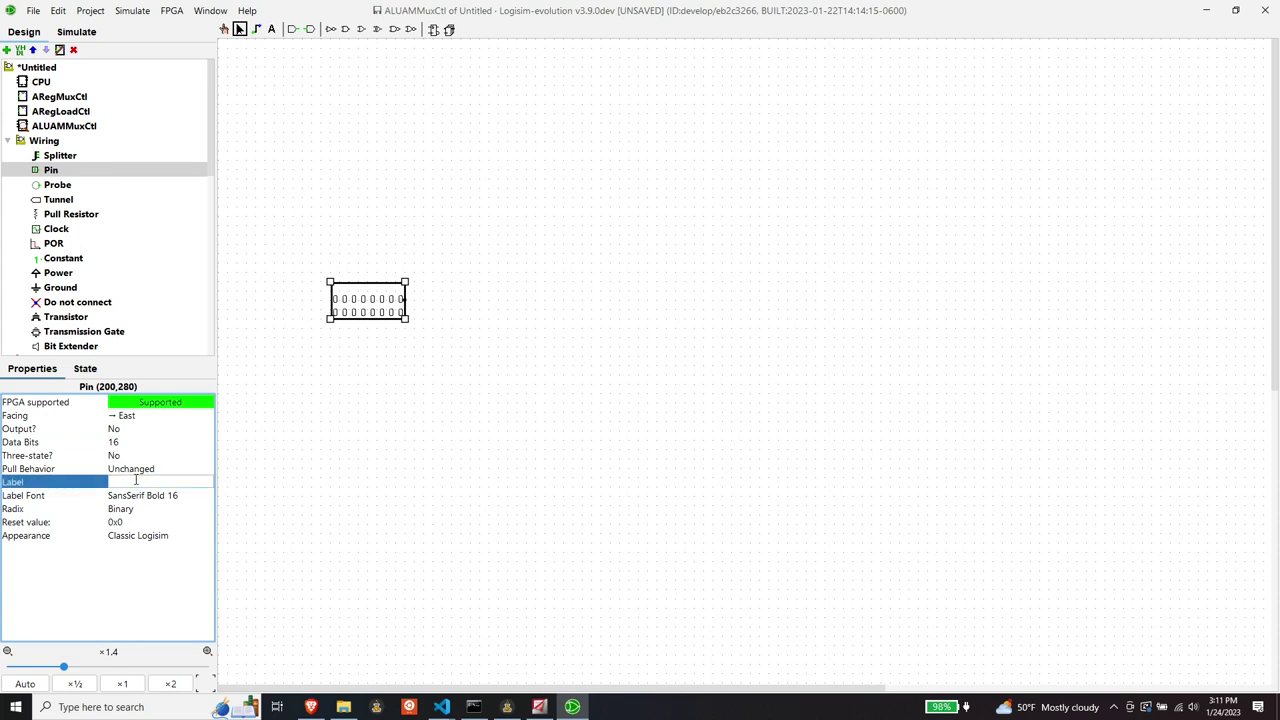
pyautogui.press('Return')
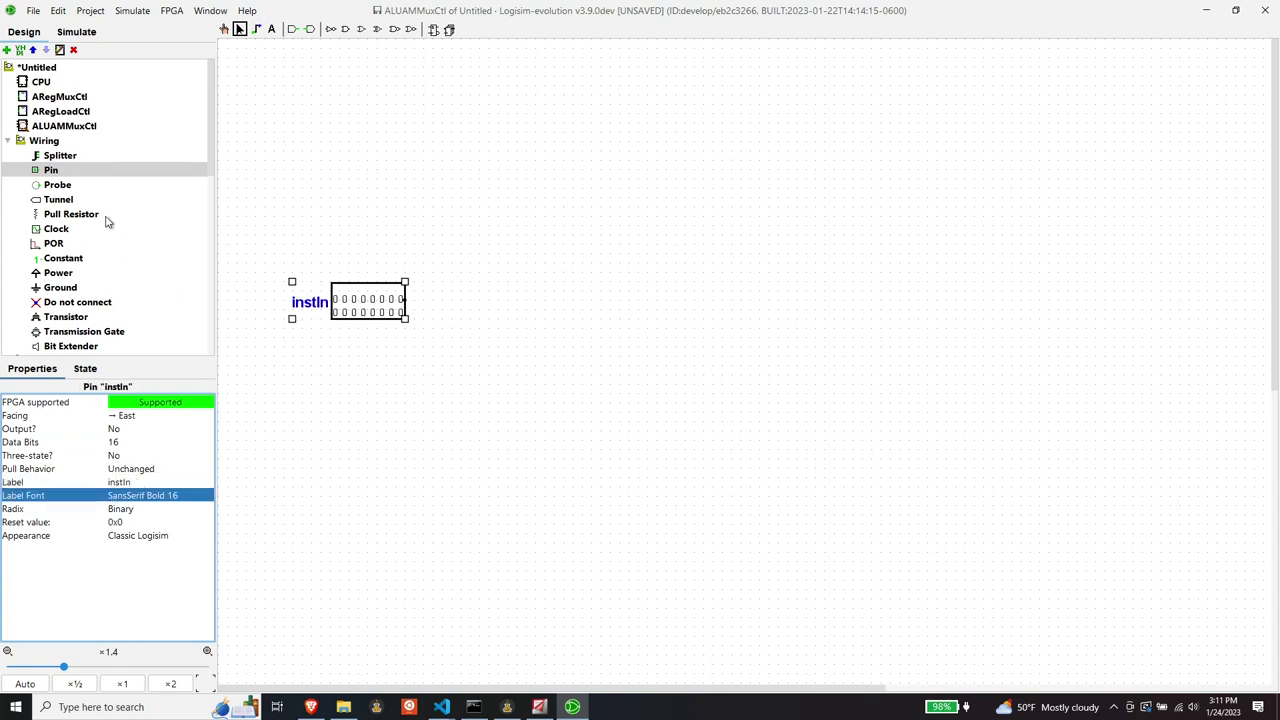
# Step: Attach a splitter to the instIn pin with a fan out of 16 and a bit width in of 16
pyautogui.click(60, 156)
pyautogui.click(405, 299)
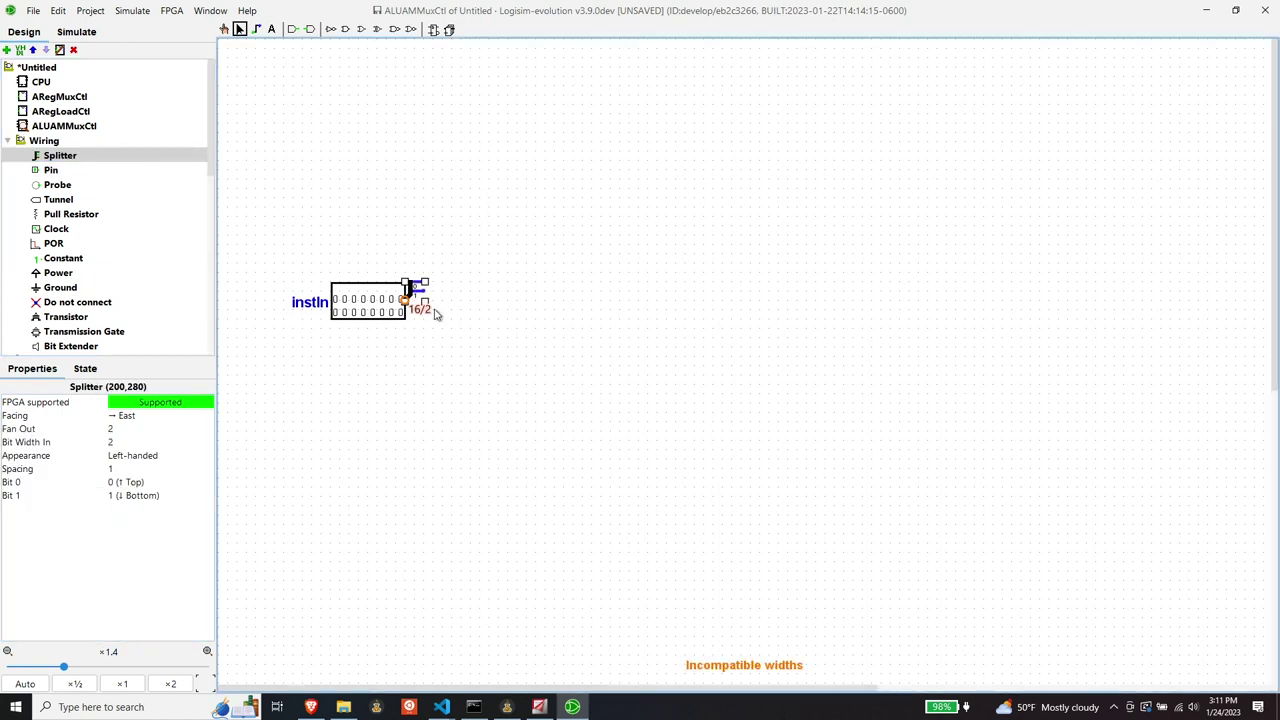
pyautogui.click(129, 429)
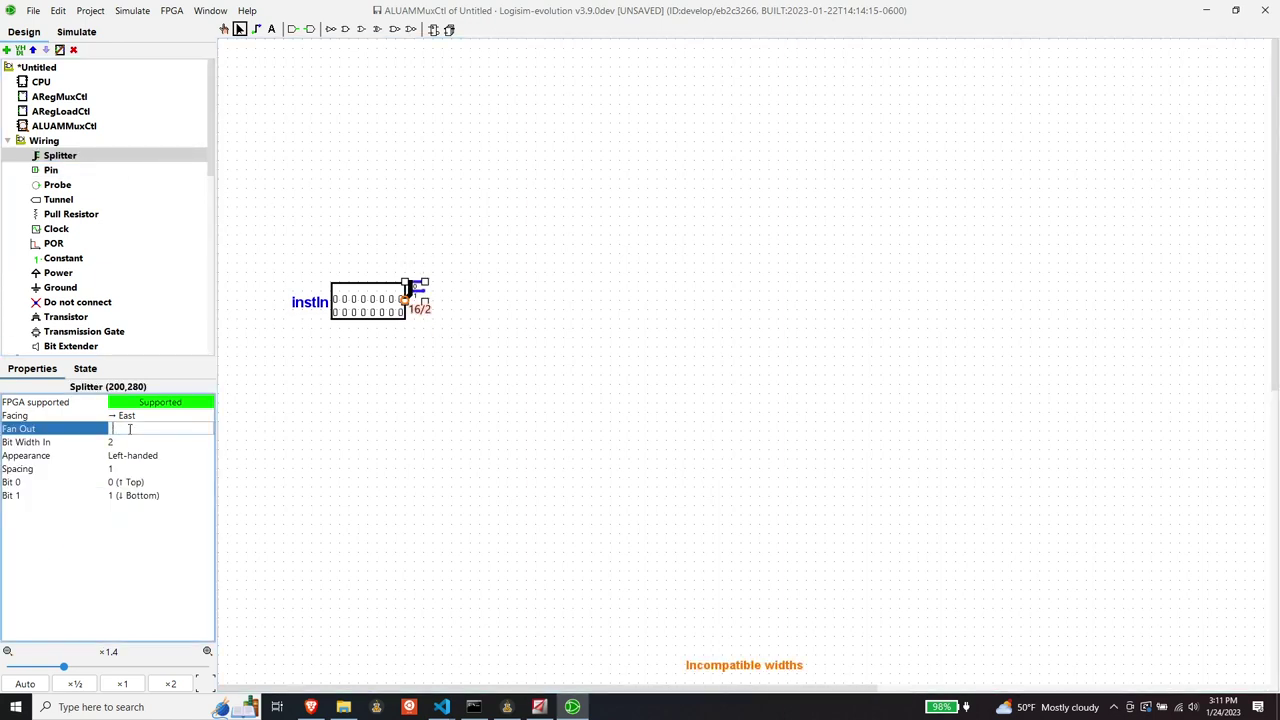
pyautogui.write('1')
pyautogui.press('Return')
pyautogui.click(129, 429)
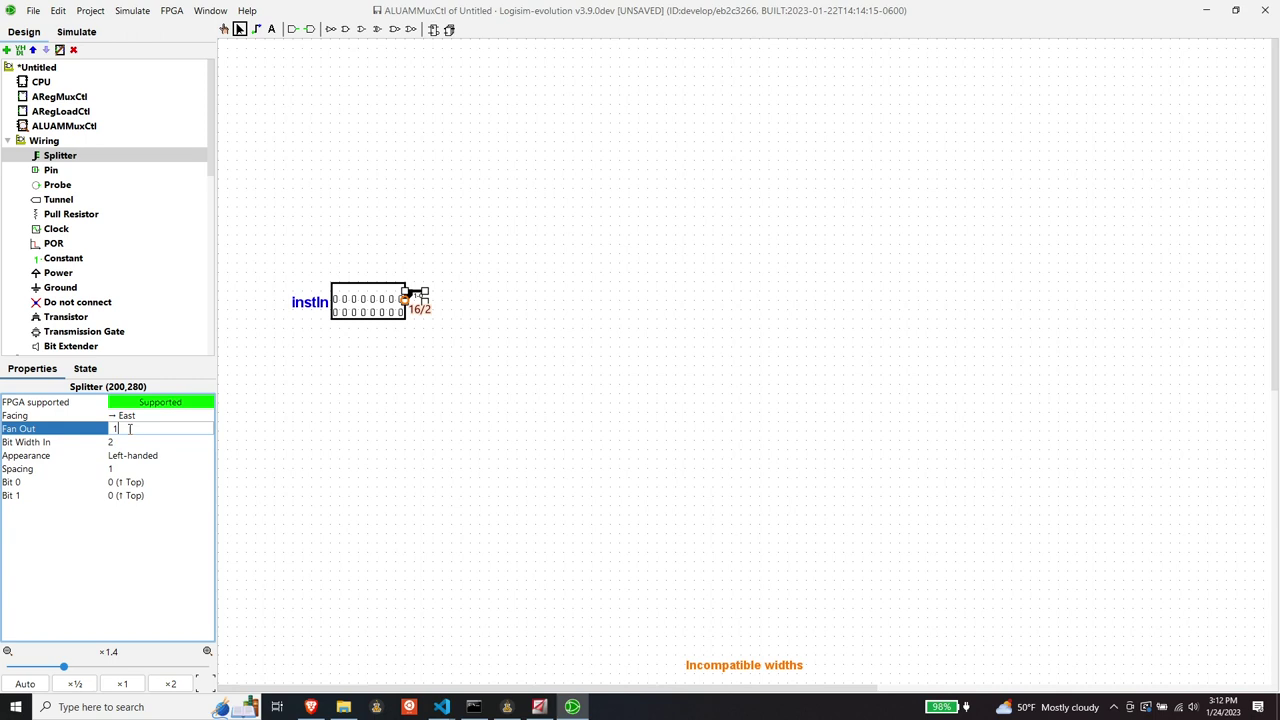
pyautogui.write('6')
pyautogui.press('Return')
pyautogui.click(127, 441)
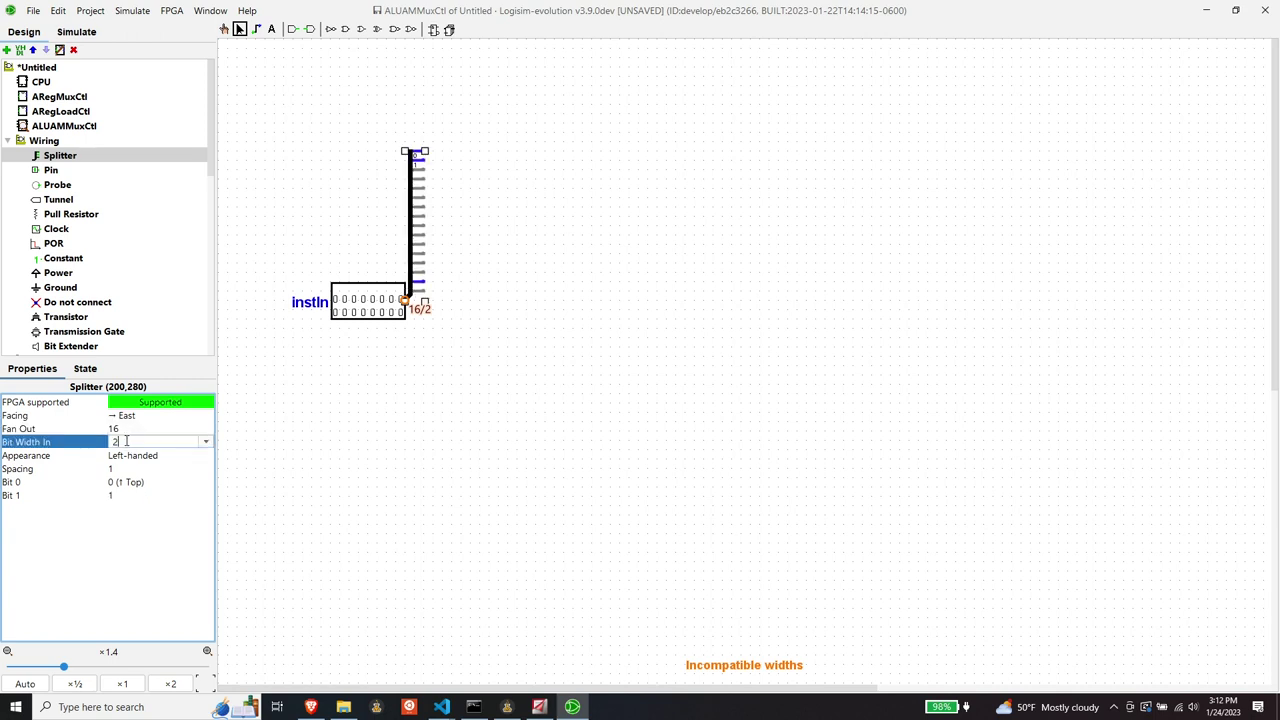
pyautogui.write('16')
pyautogui.press('Return')
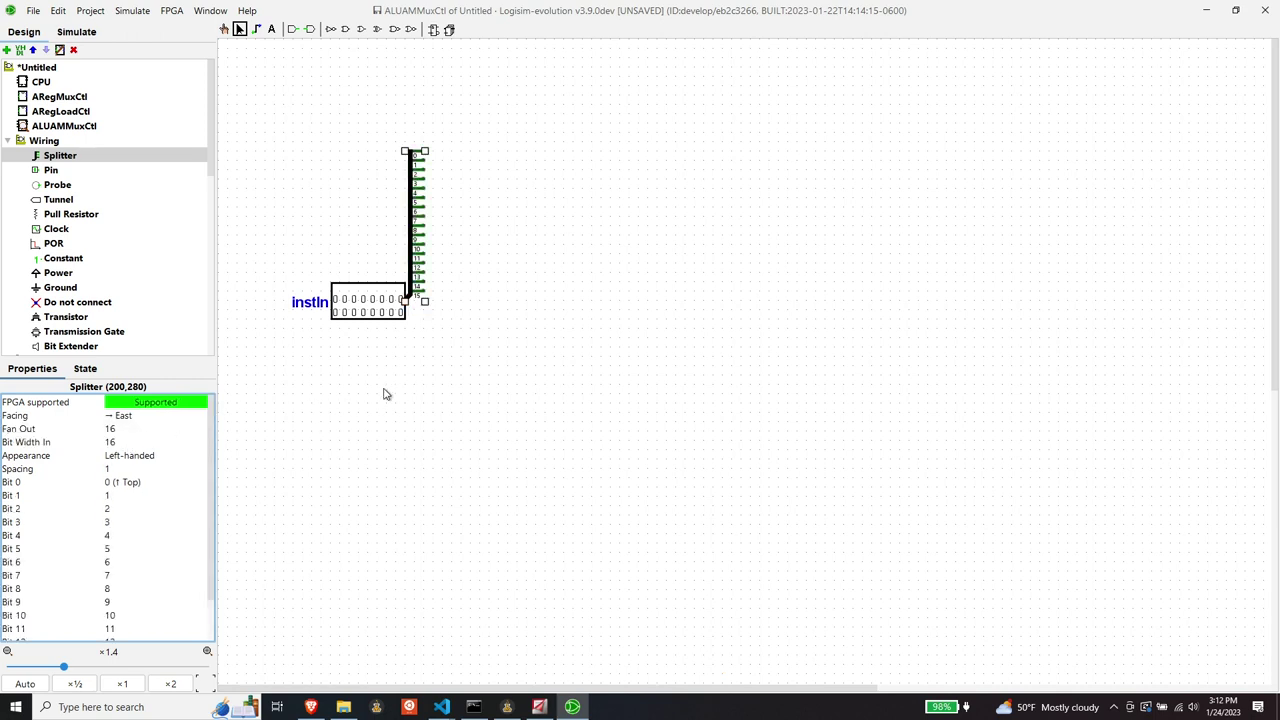
# Step: Place an output pin on the right of the circuit, facing west and labelled o
pyautogui.click(50, 171)
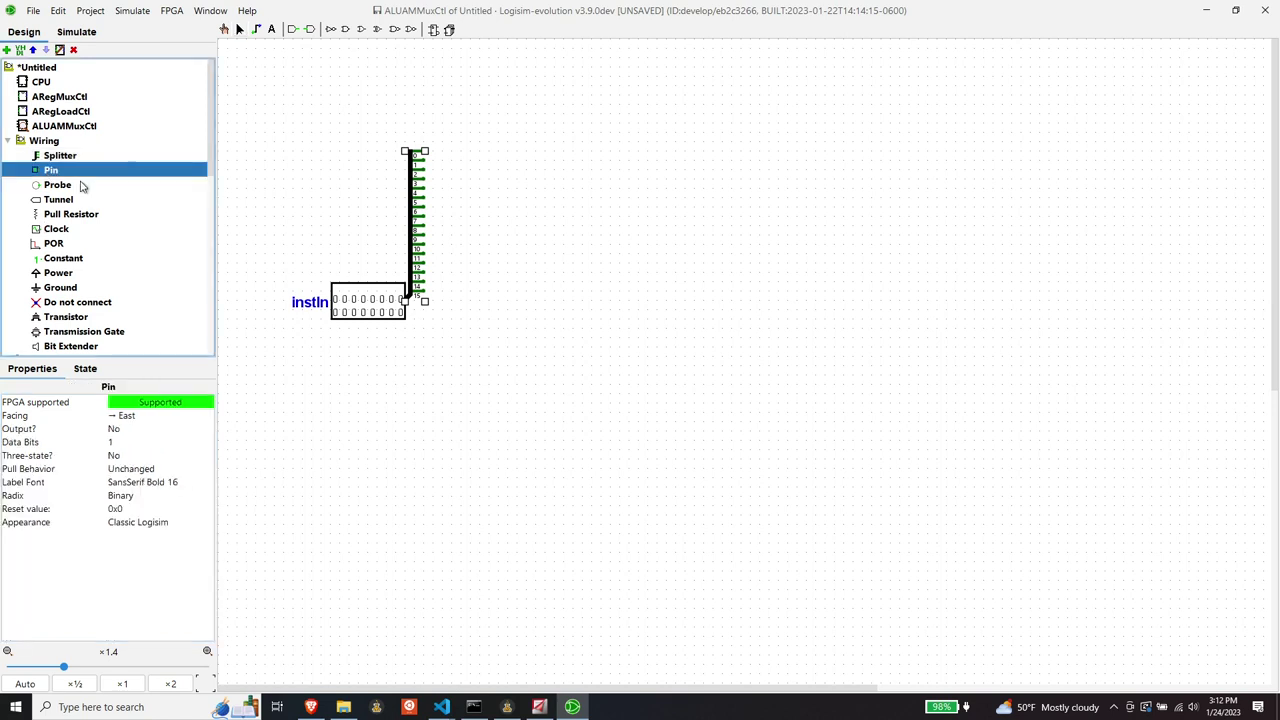
pyautogui.click(825, 300)
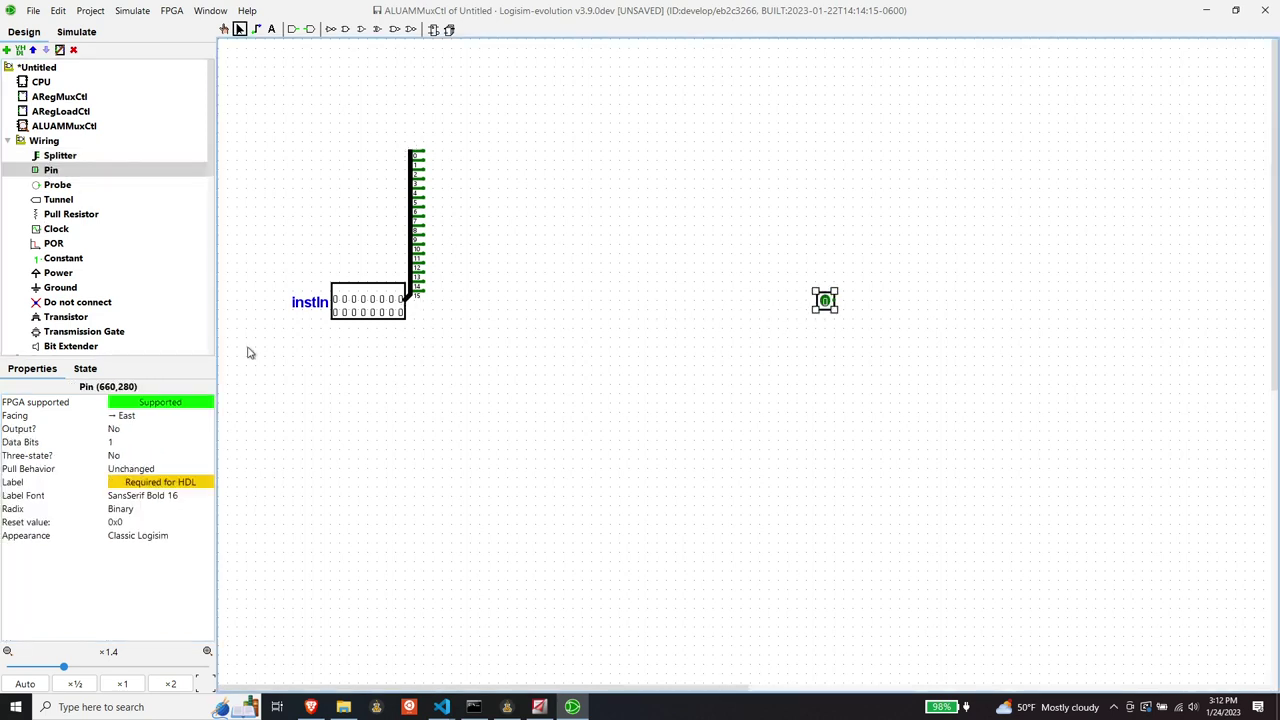
pyautogui.click(112, 428)
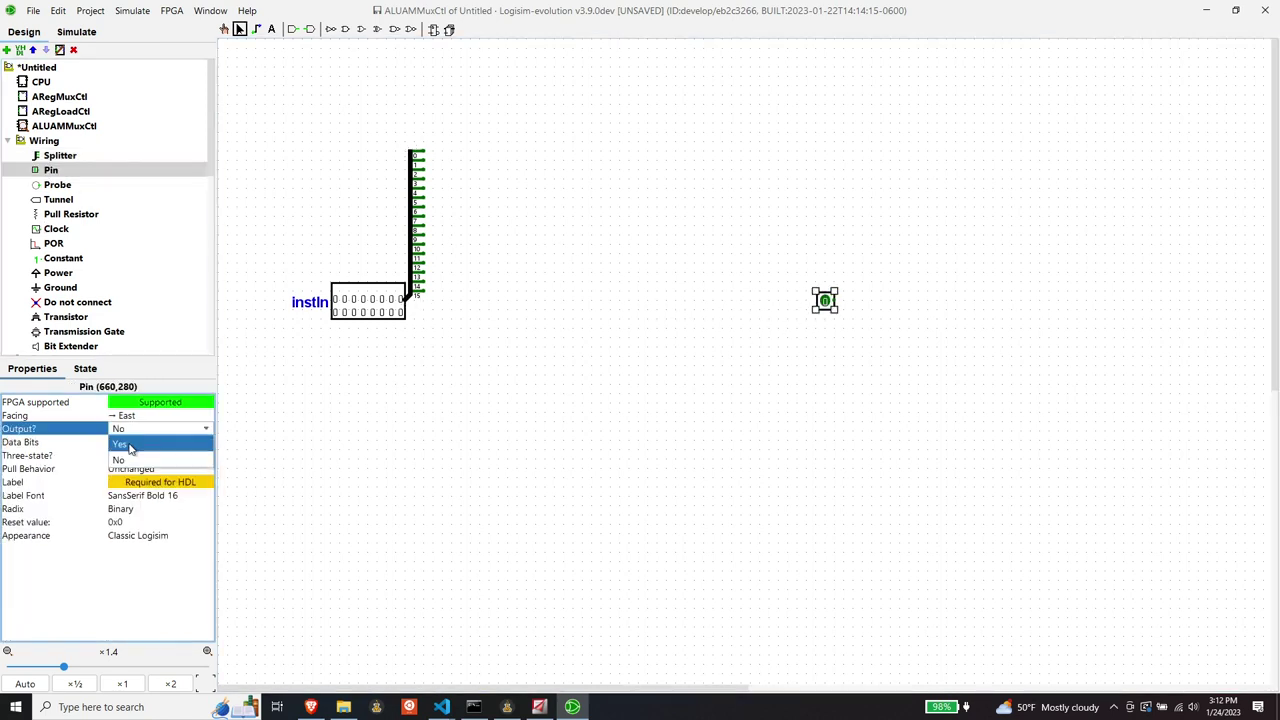
pyautogui.click(128, 448)
pyautogui.click(144, 415)
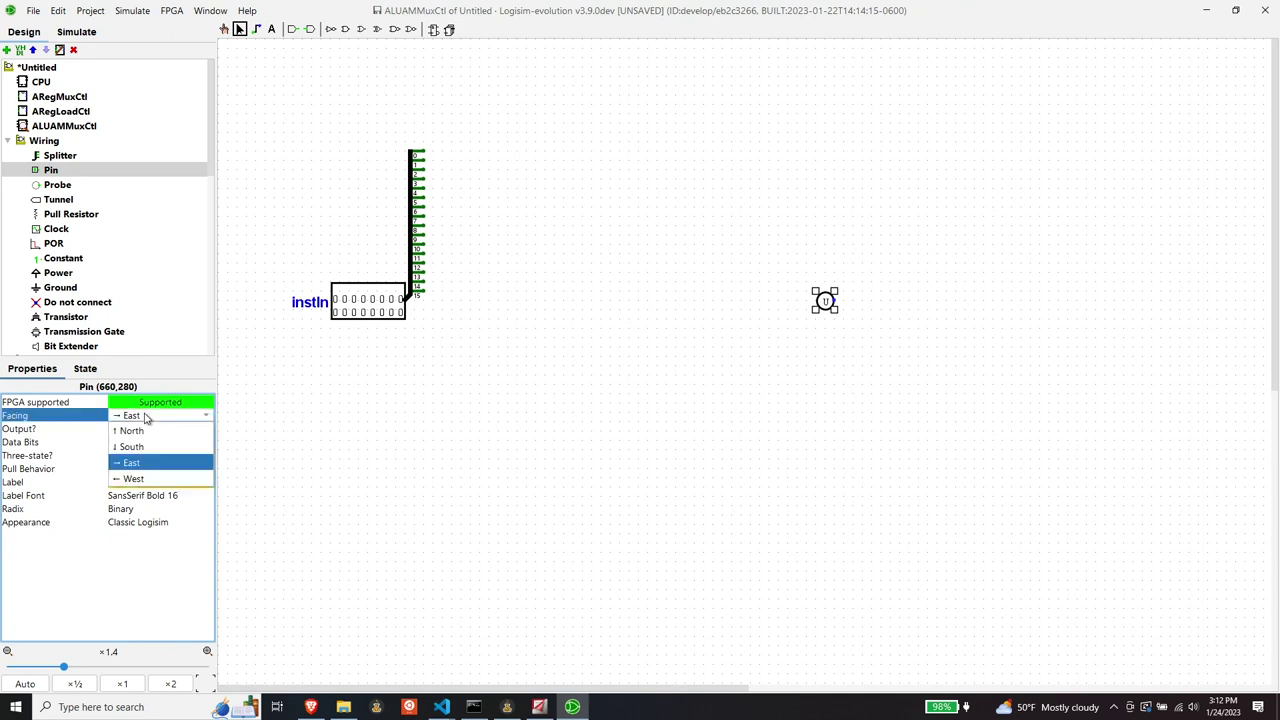
pyautogui.click(138, 480)
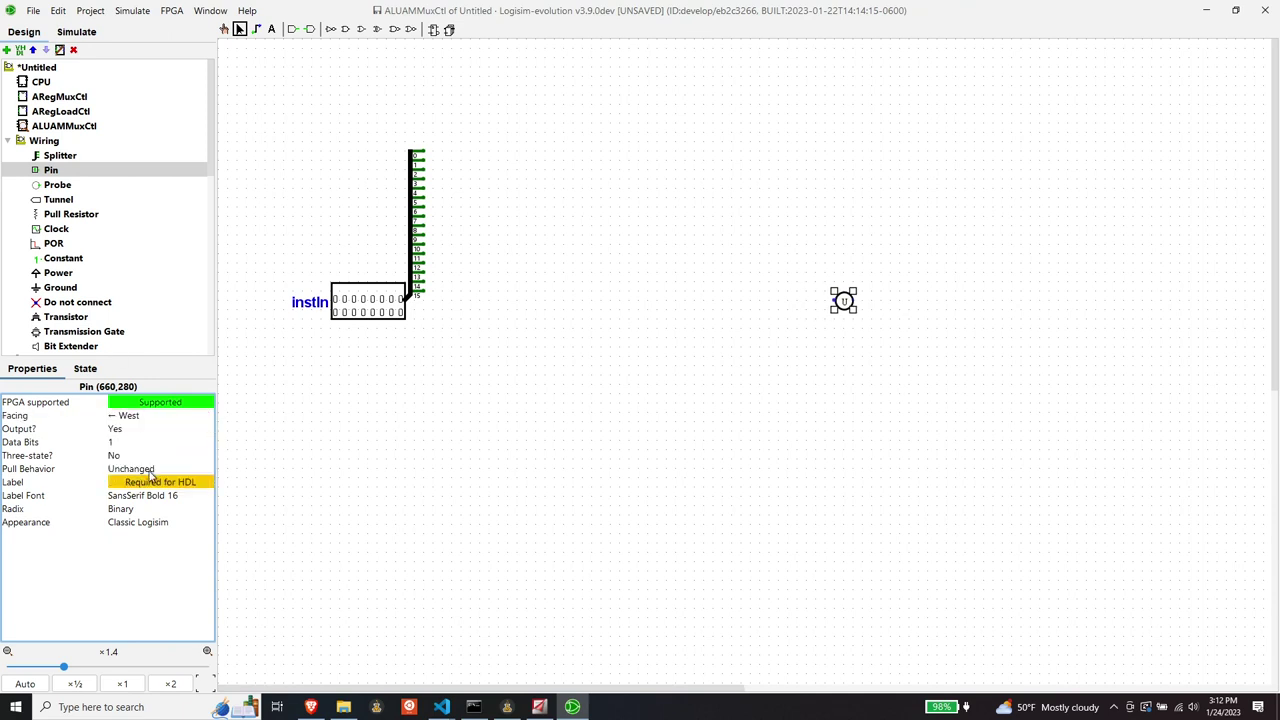
pyautogui.click(137, 482)
pyautogui.write('o')
pyautogui.press('Return')
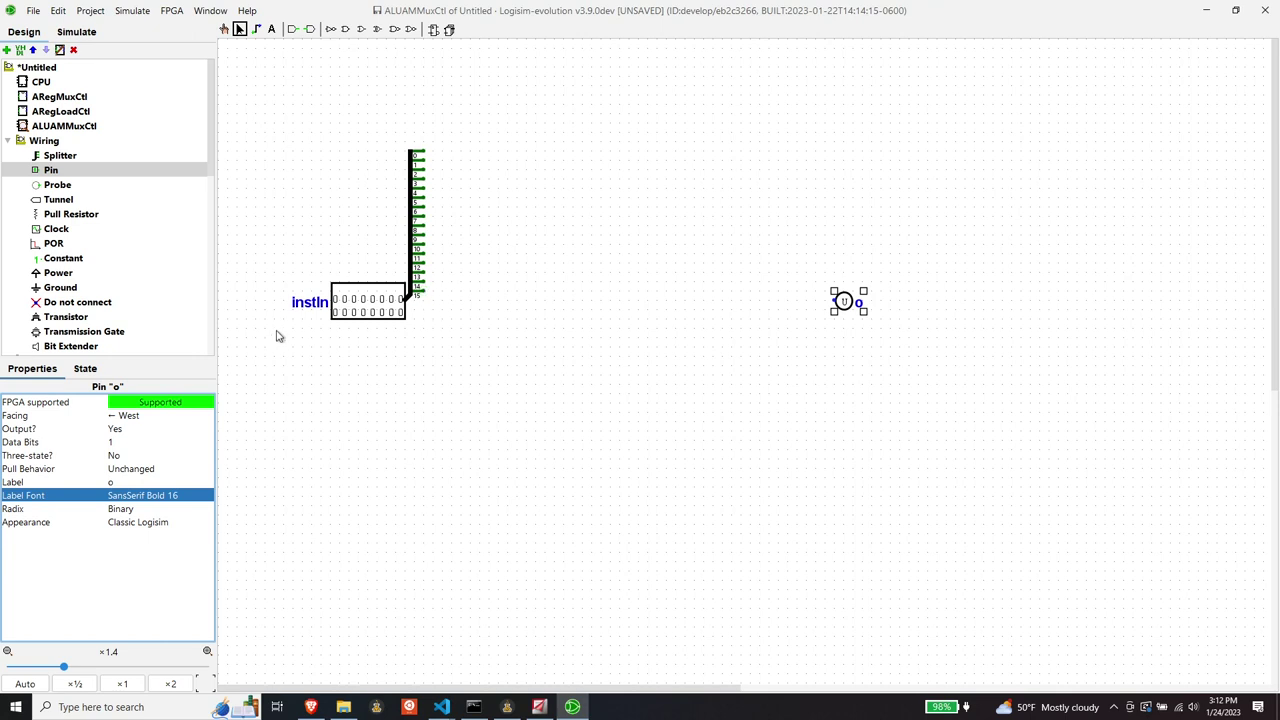
# Step: Place an AND gate right of the splitter and wire splitter bit 15 to its lower input
pyautogui.scroll(-3, 92, 216)
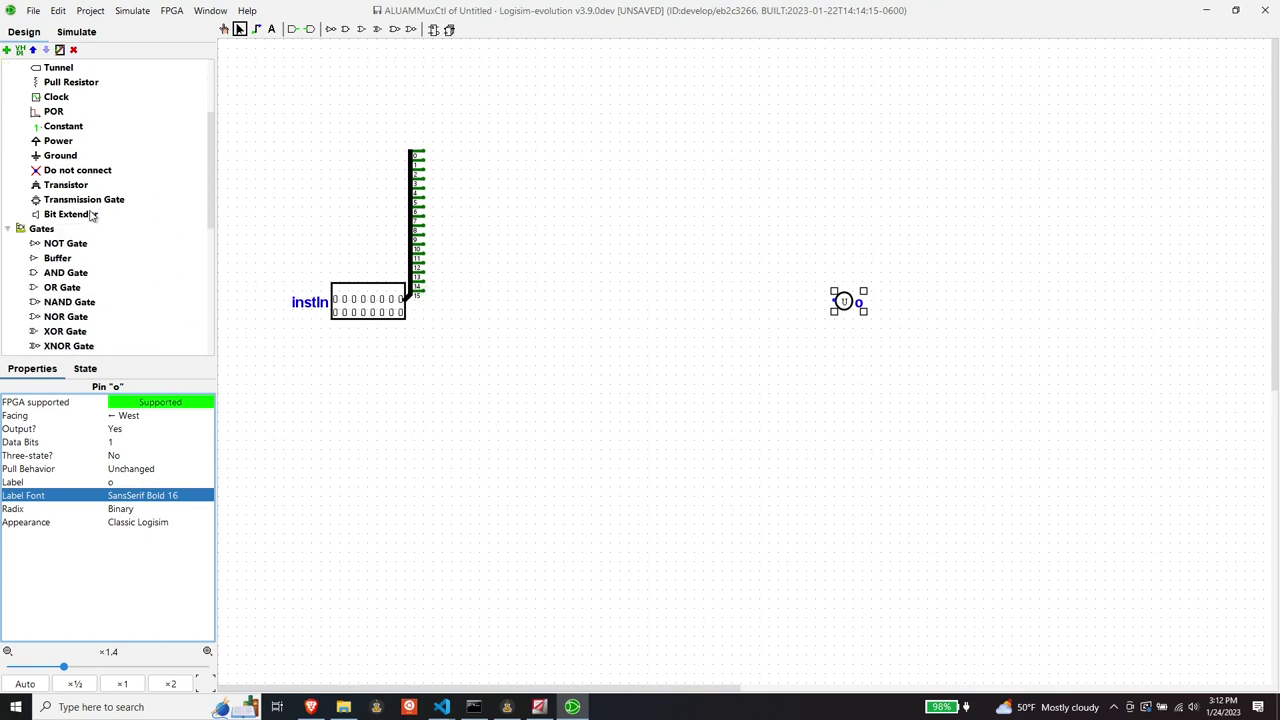
pyautogui.click(66, 273)
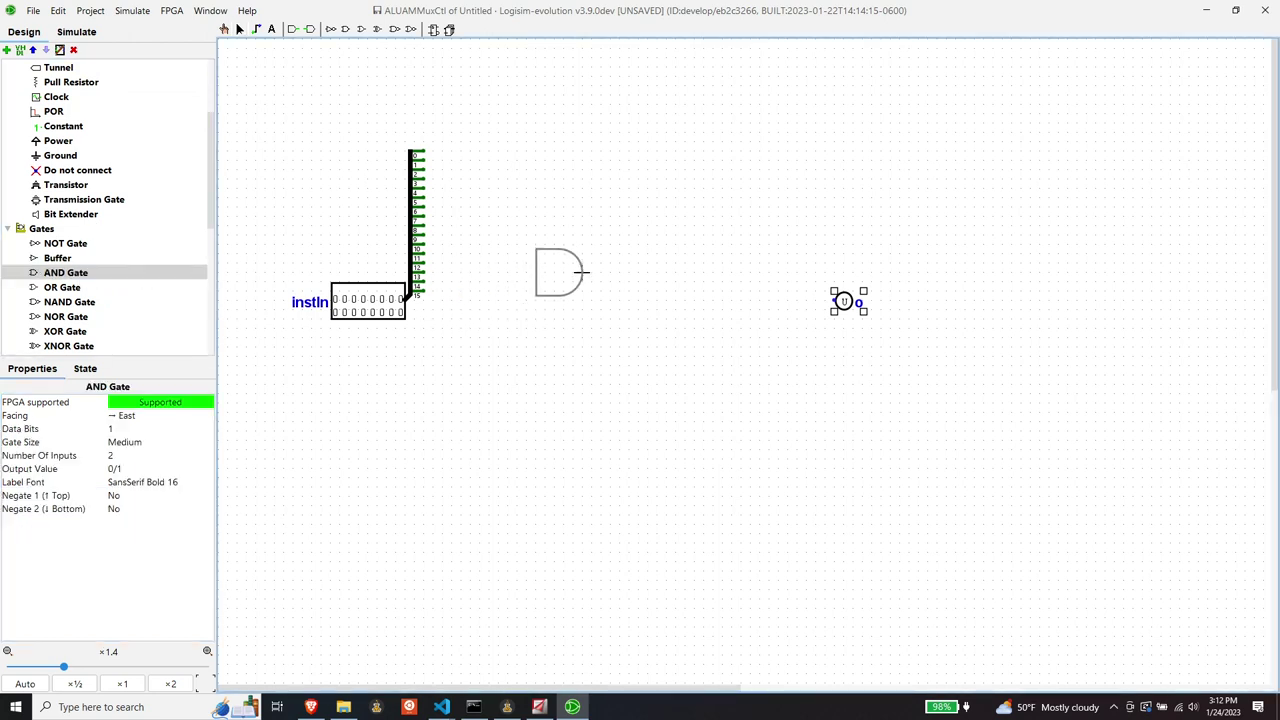
pyautogui.click(582, 271)
pyautogui.moveTo(418, 291); pyautogui.dragTo(535, 291)
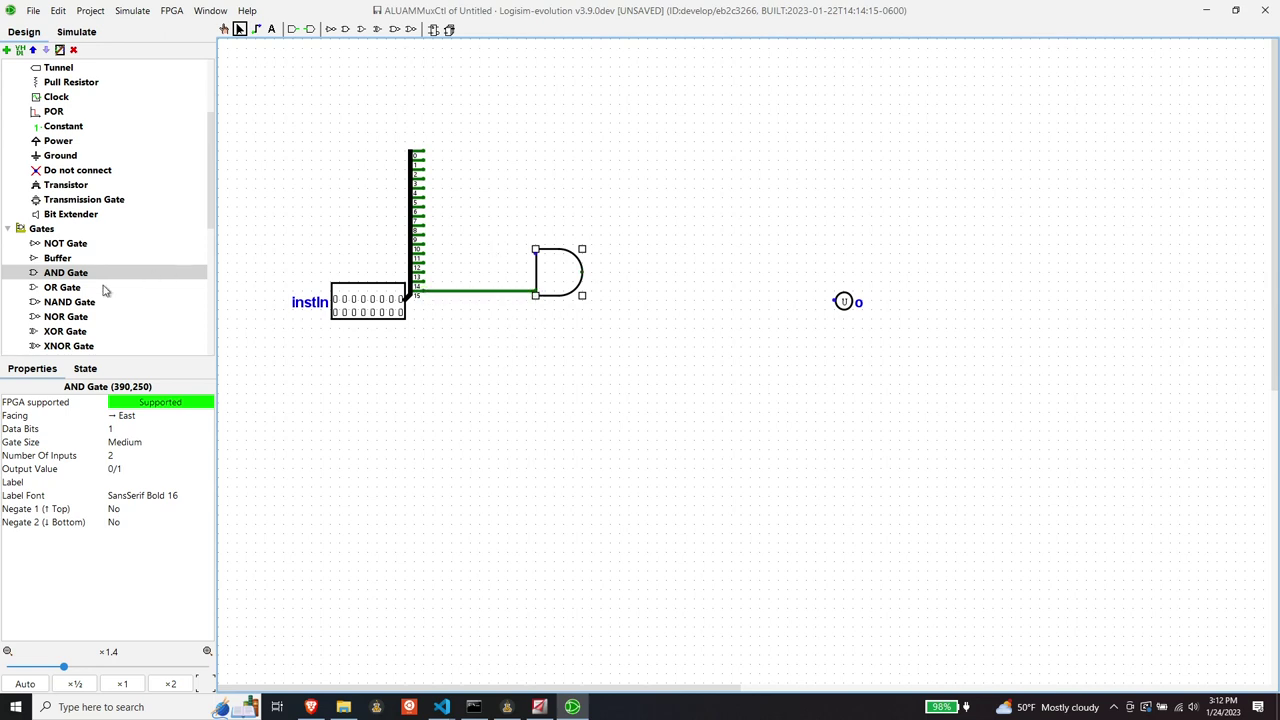
# Step: Wire splitter bit 12 through a new NOT gate to the AND gate's upper input, and connect pin o to the AND gate's output
pyautogui.click(66, 244)
pyautogui.click(500, 253)
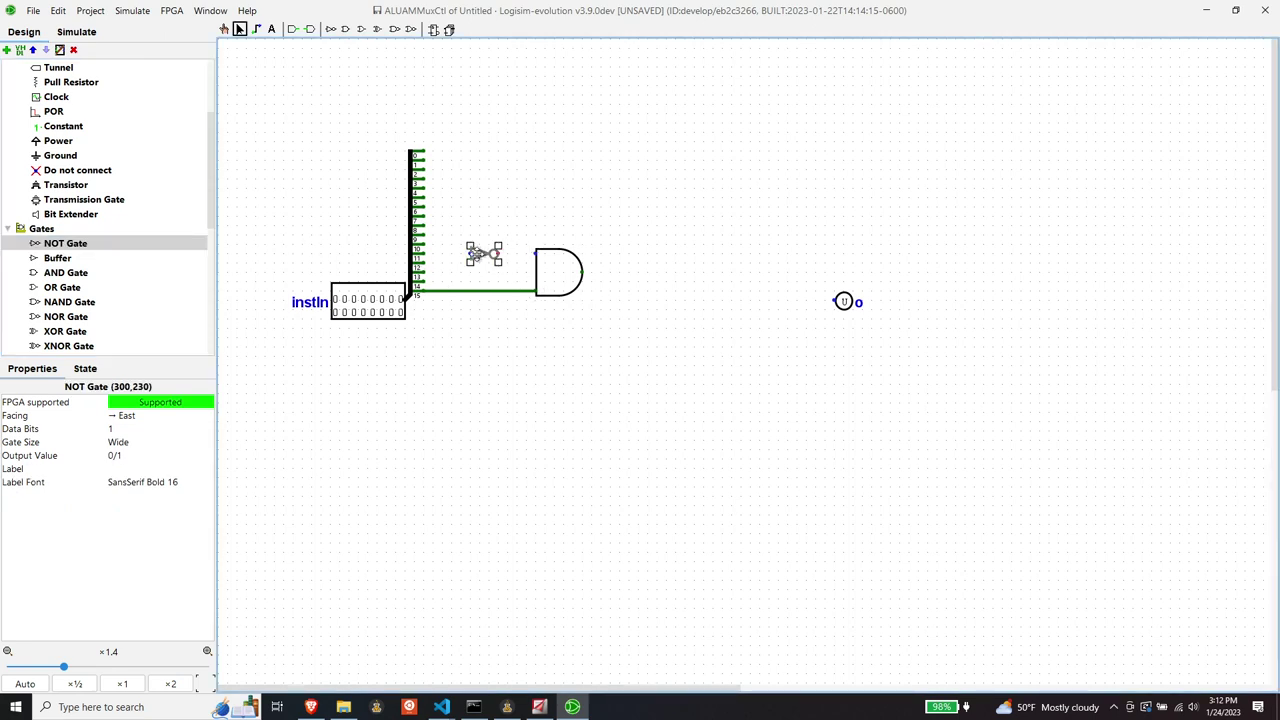
pyautogui.moveTo(478, 253)
pyautogui.mouseDown()
pyautogui.moveTo(478, 268)
pyautogui.moveTo(469, 263)
pyautogui.moveTo(536, 255)
pyautogui.mouseUp()
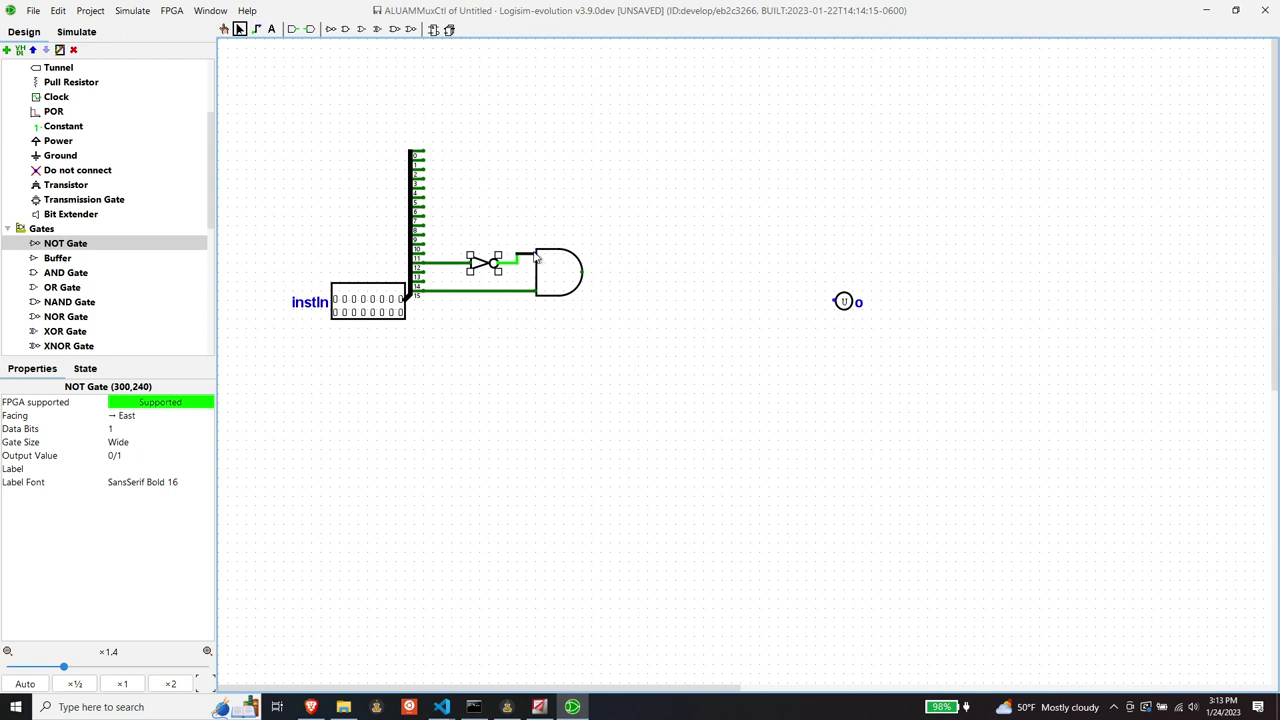
pyautogui.moveTo(843, 303); pyautogui.dragTo(644, 273)
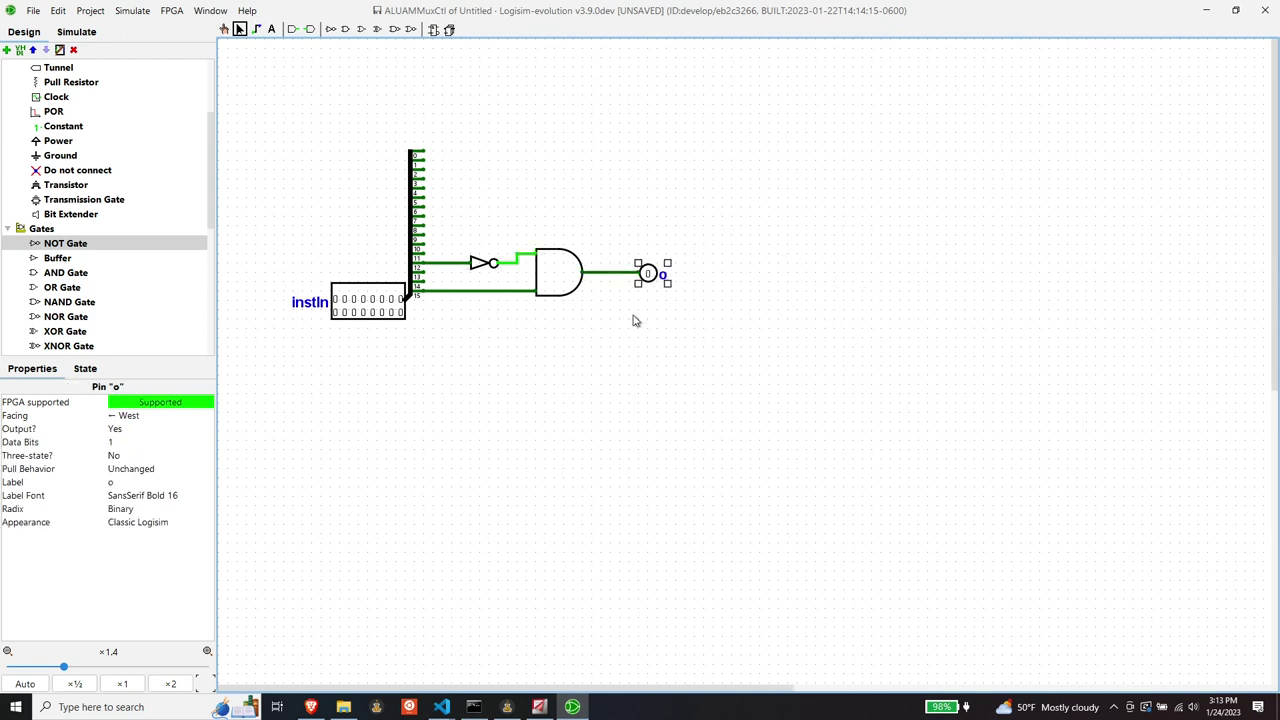
pyautogui.click(604, 350)
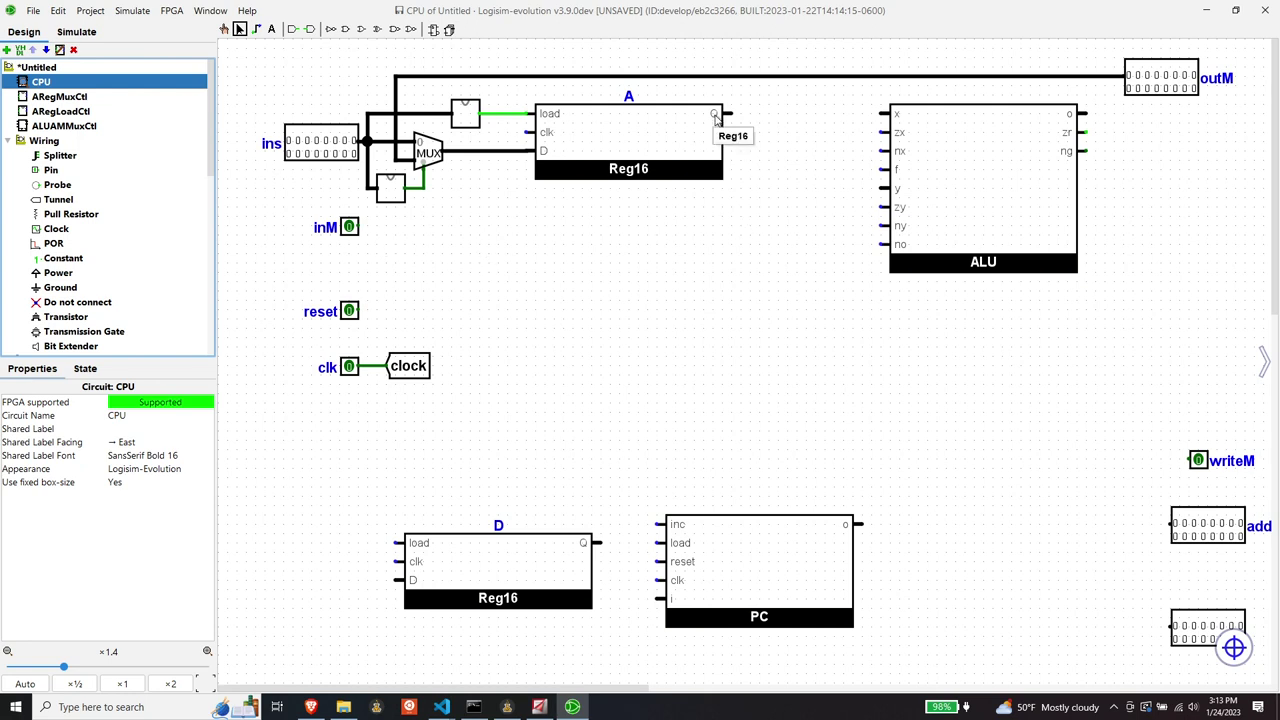
# Step: Place a multiplexer in the gap between register A and the ALU
pyautogui.scroll(-4, 88, 203)
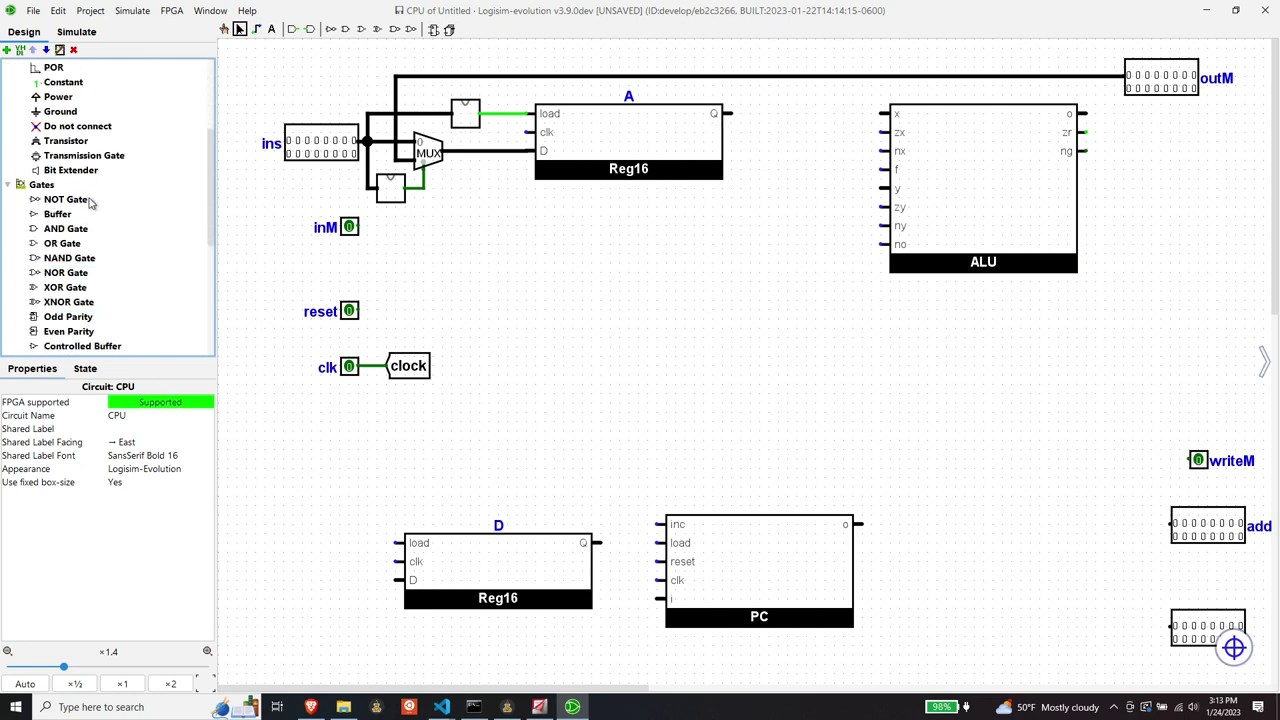
pyautogui.scroll(-4, 88, 203)
pyautogui.click(72, 229)
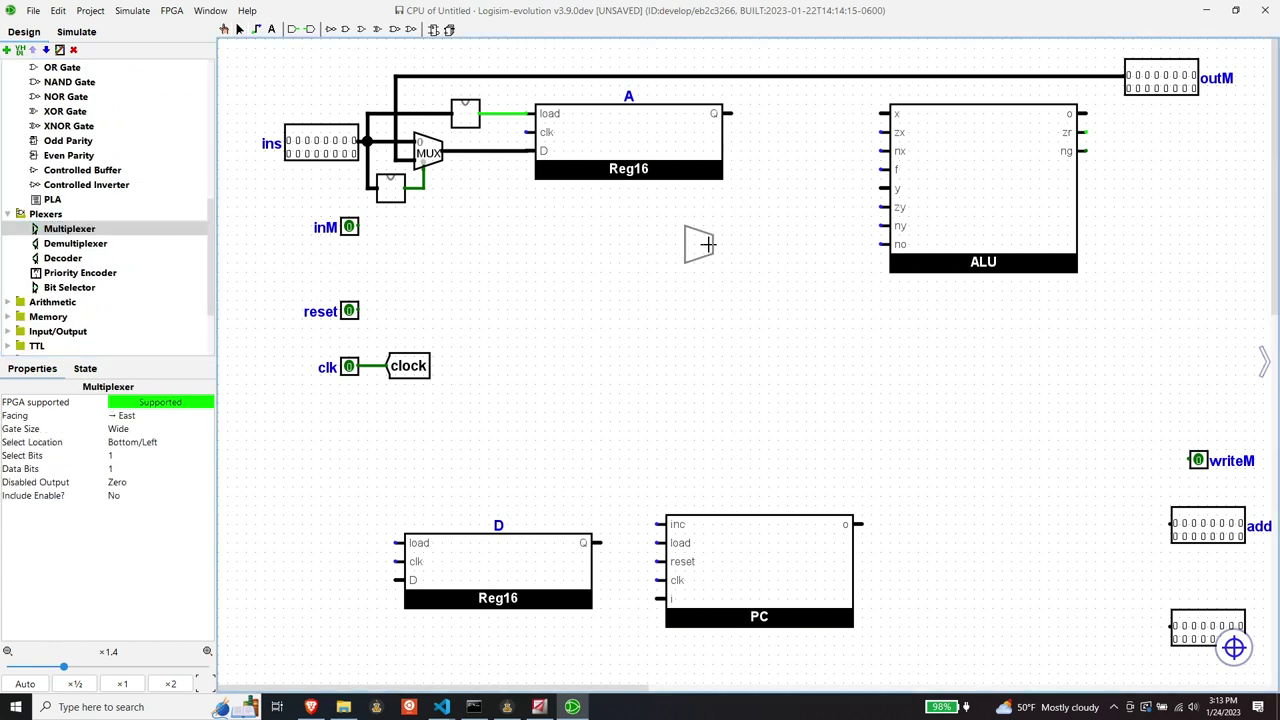
pyautogui.click(815, 199)
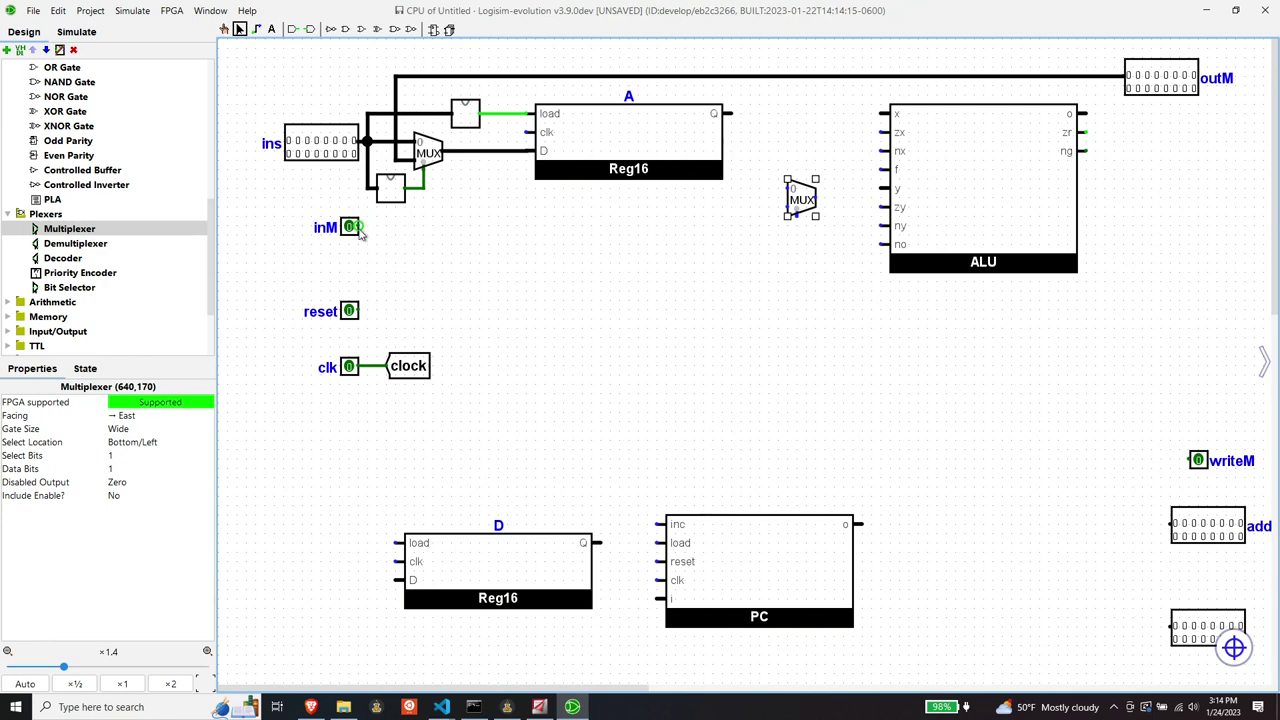
# Step: Align the new multiplexer with register A's output, and wire inM to its lower input and register A's Q to its upper input
pyautogui.moveTo(361, 229); pyautogui.dragTo(804, 131)
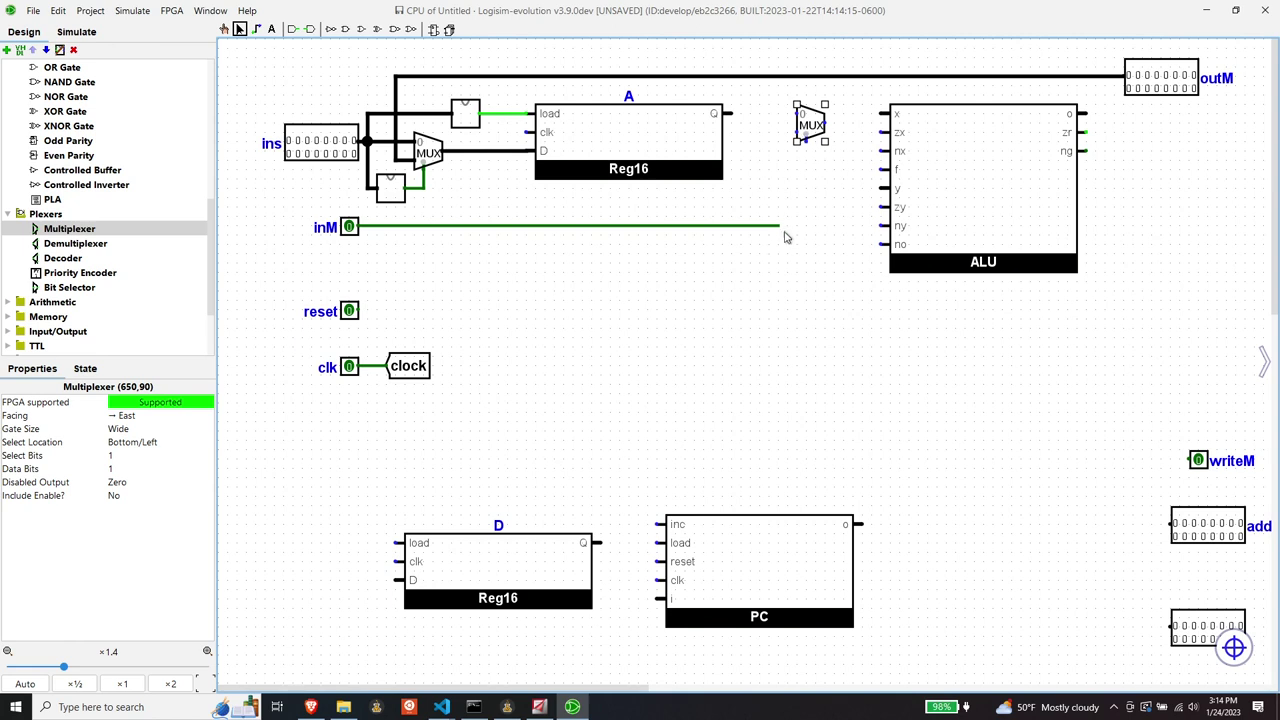
pyautogui.moveTo(779, 226); pyautogui.dragTo(796, 133)
pyautogui.moveTo(726, 113); pyautogui.dragTo(797, 114)
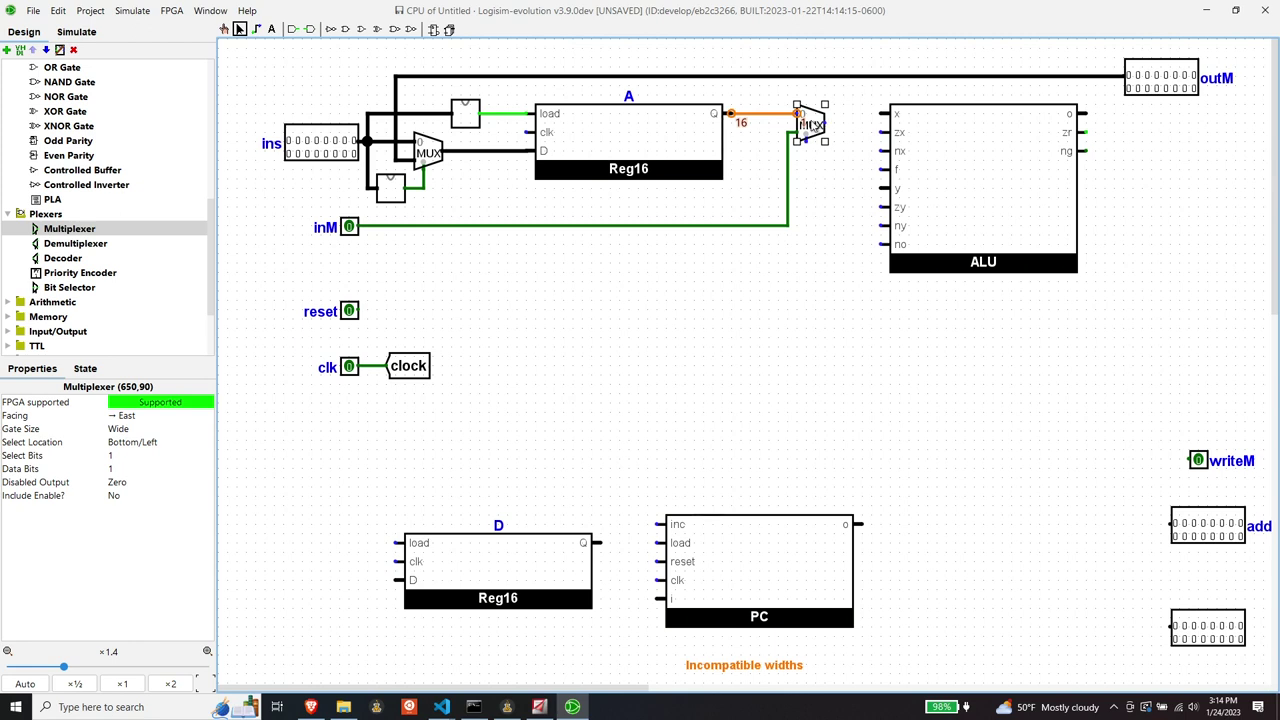
pyautogui.click(131, 455)
pyautogui.write('6')
pyautogui.press('Return')
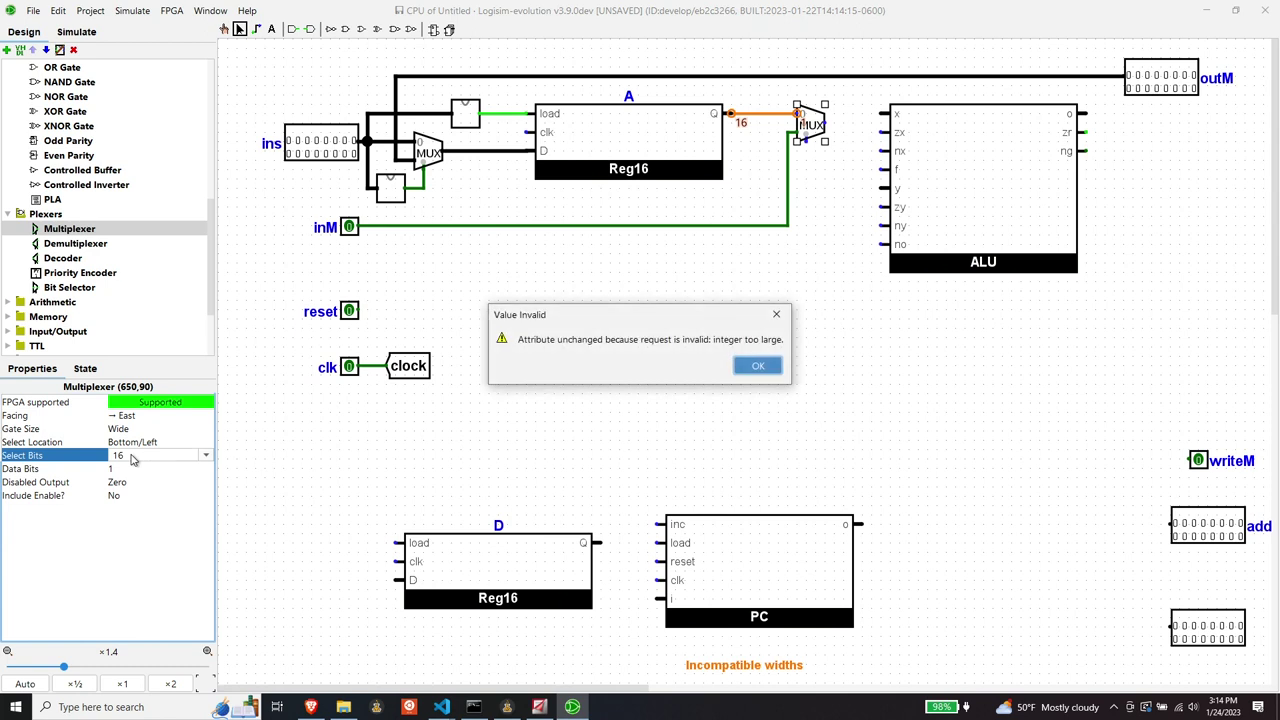
pyautogui.click(756, 367)
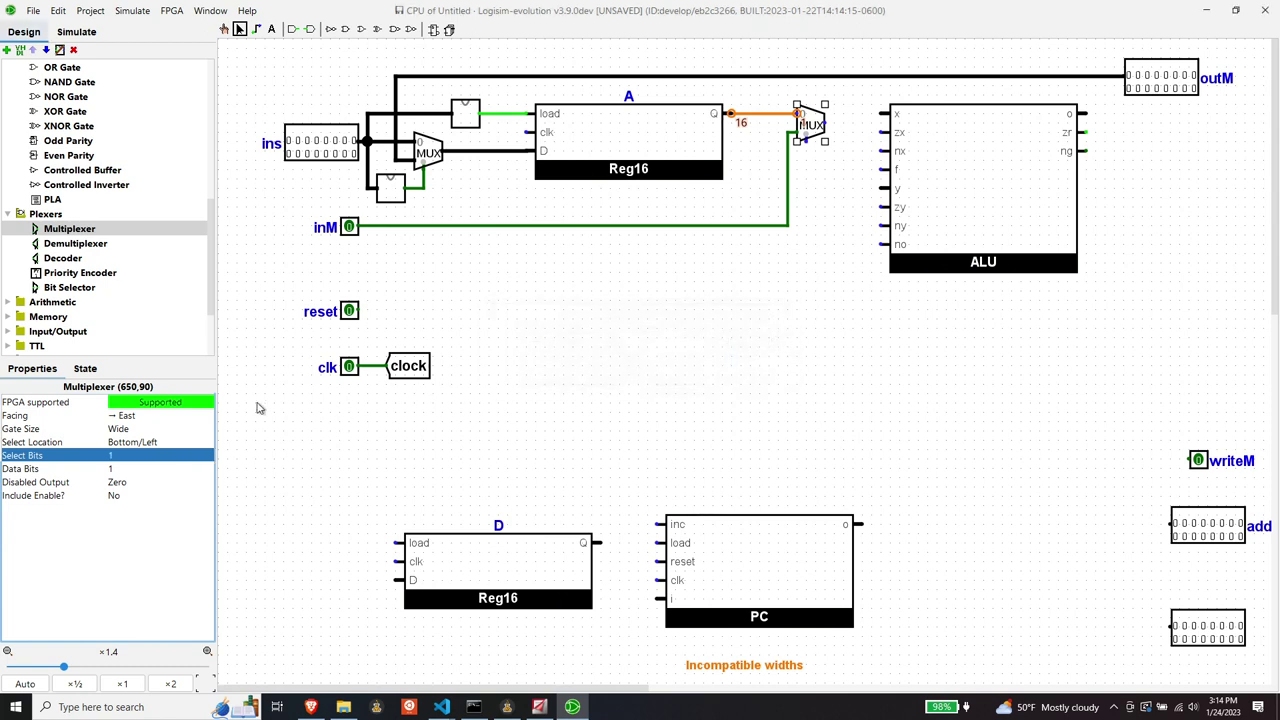
# Step: Set the data bits of the multiplexer between register A and the ALU to 16
pyautogui.click(125, 468)
pyautogui.write('6')
pyautogui.press('Return')
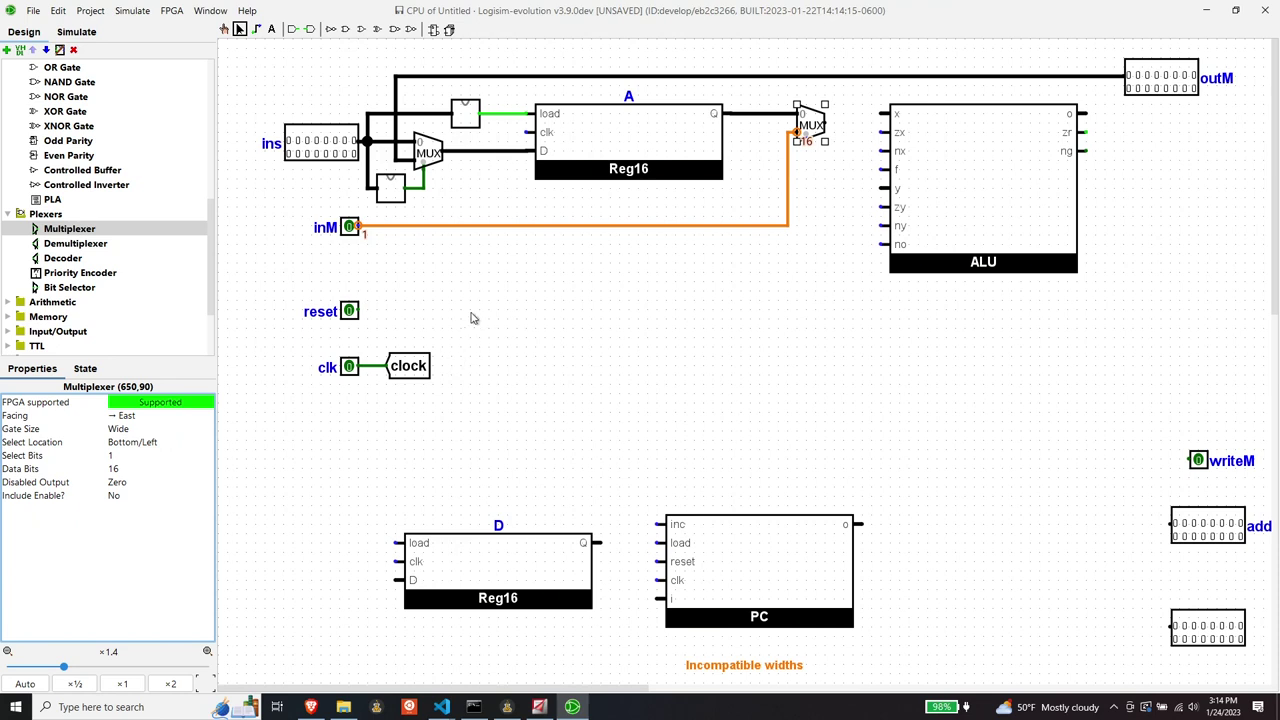
# Step: Set the data bits of the inM pin to 16
pyautogui.click(350, 228)
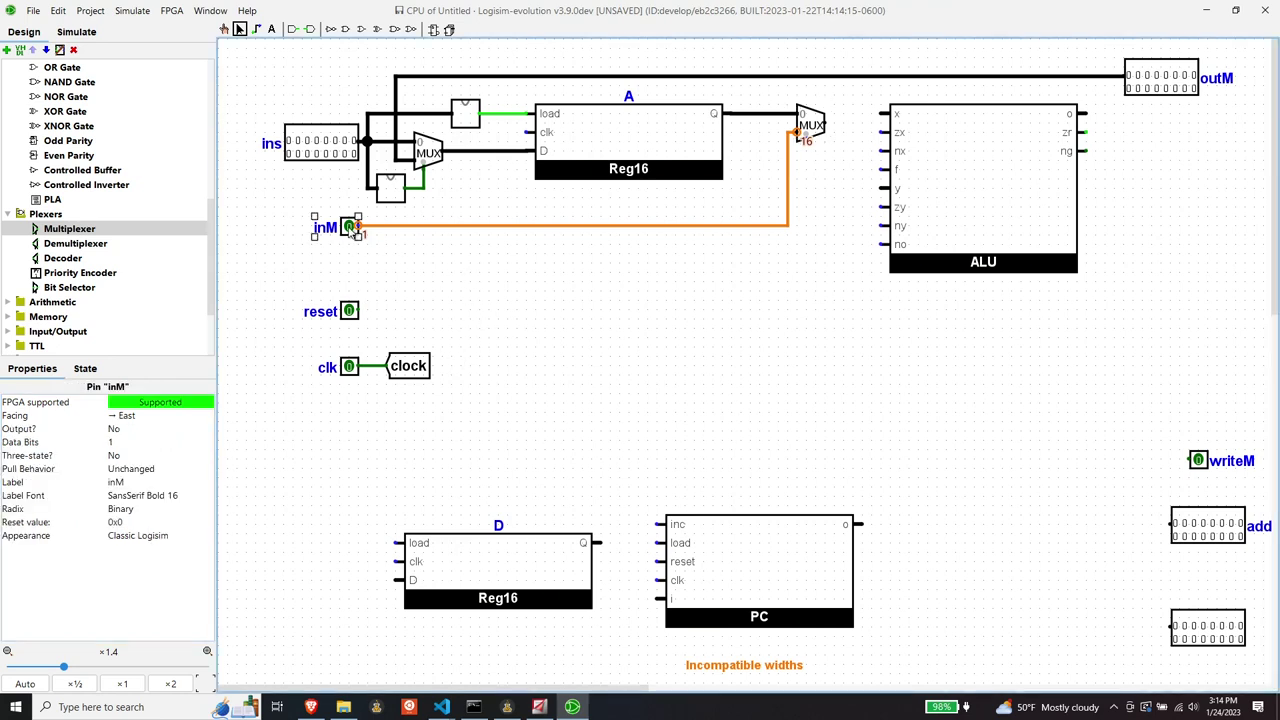
pyautogui.click(135, 443)
pyautogui.write('6')
pyautogui.press('Return')
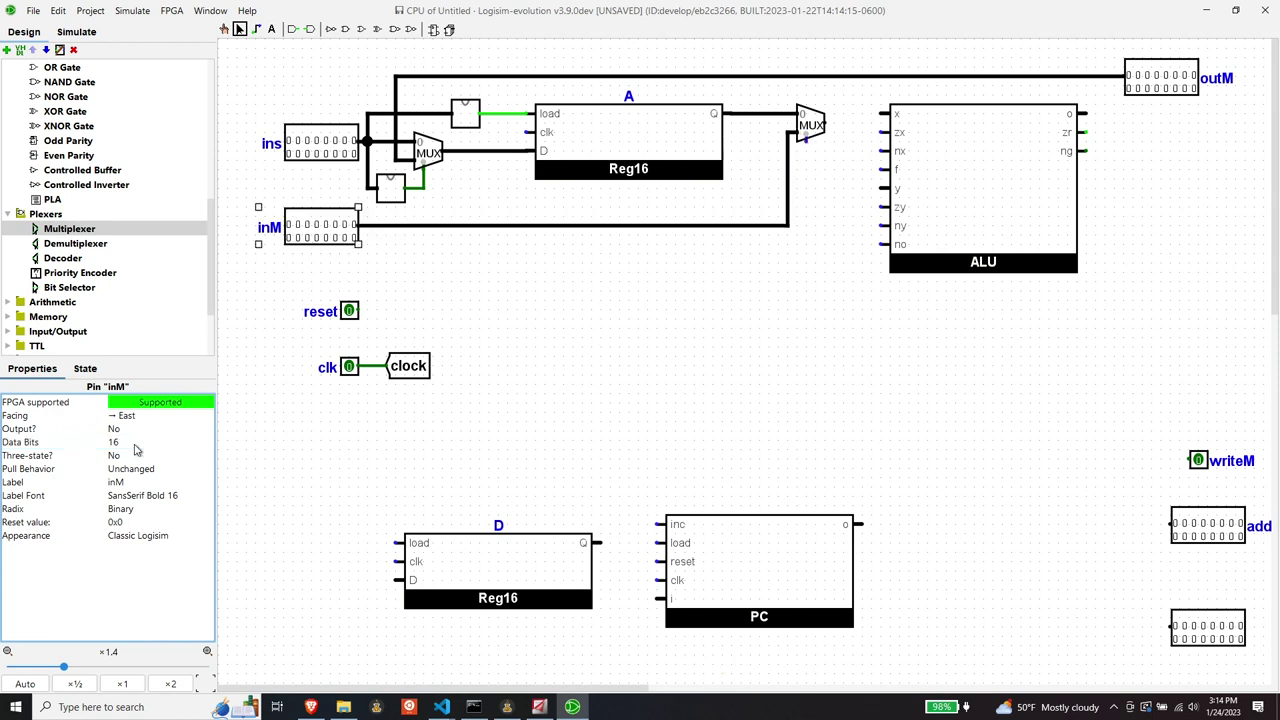
pyautogui.click(814, 156)
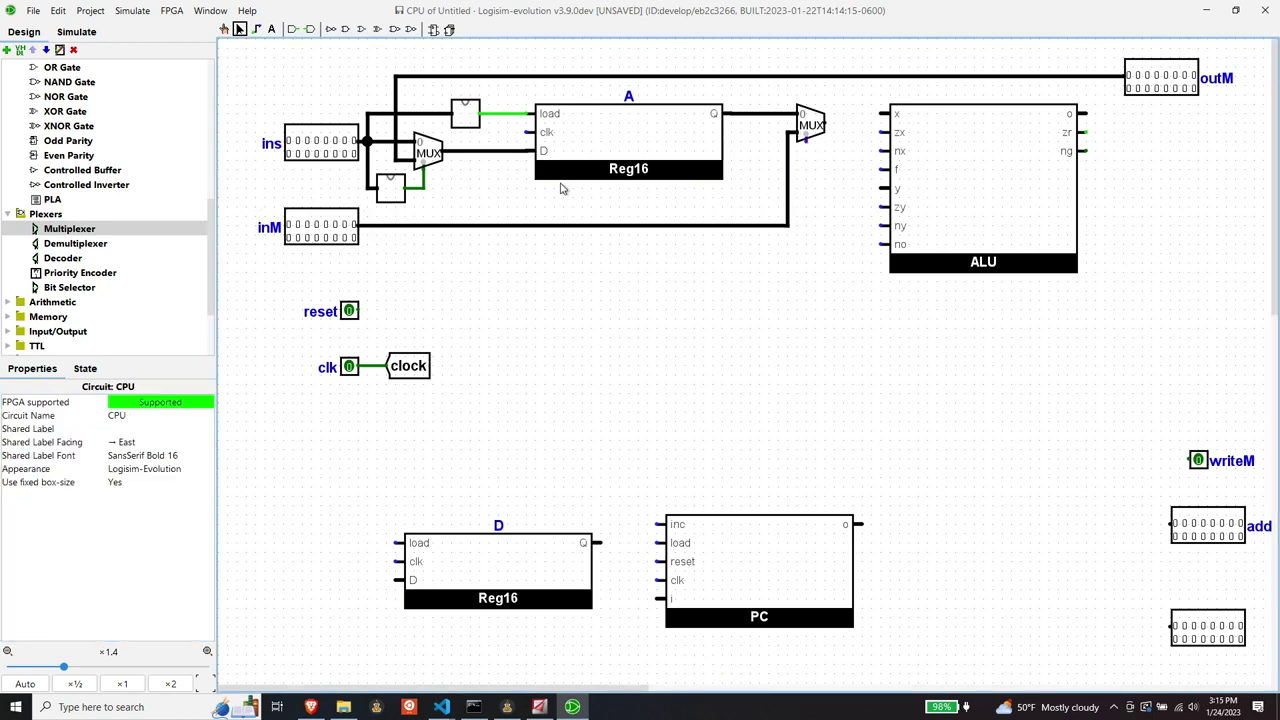
# Step: Place an ALUAMMuxCtl subcircuit with Classic Logisim appearance just below the multiplexer beside the ALU
pyautogui.scroll(10, 150, 160)
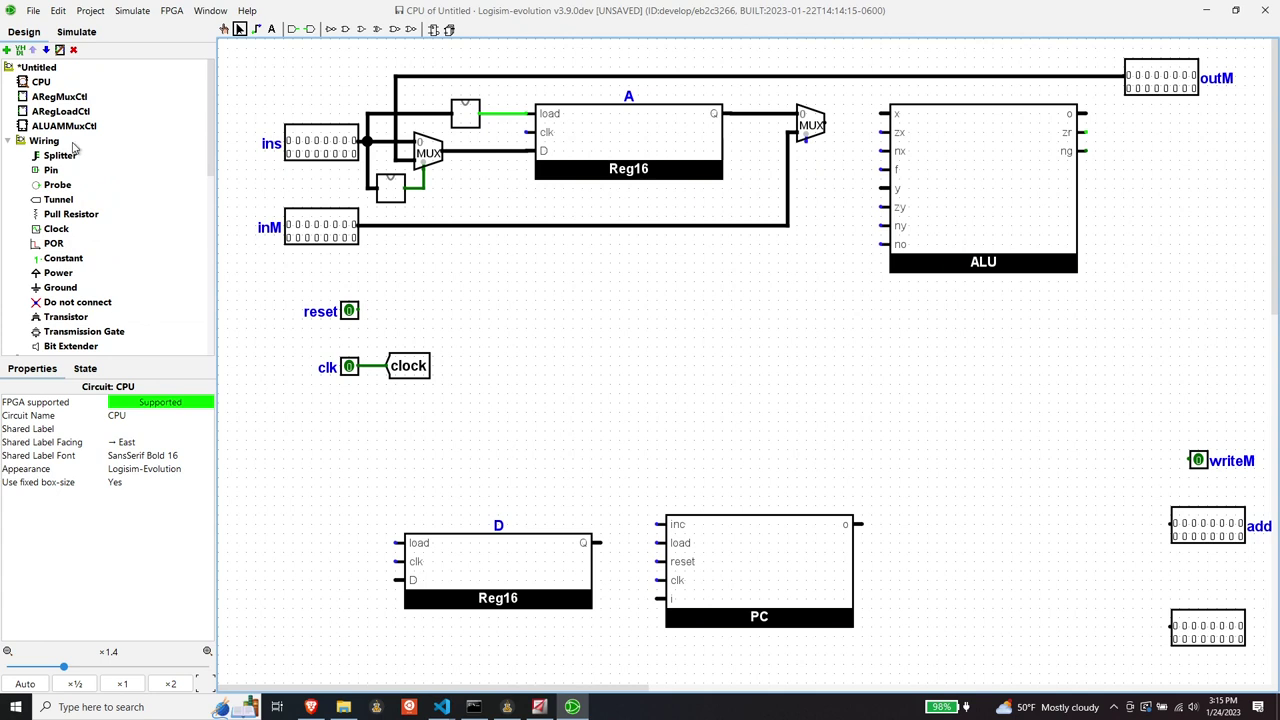
pyautogui.click(60, 126)
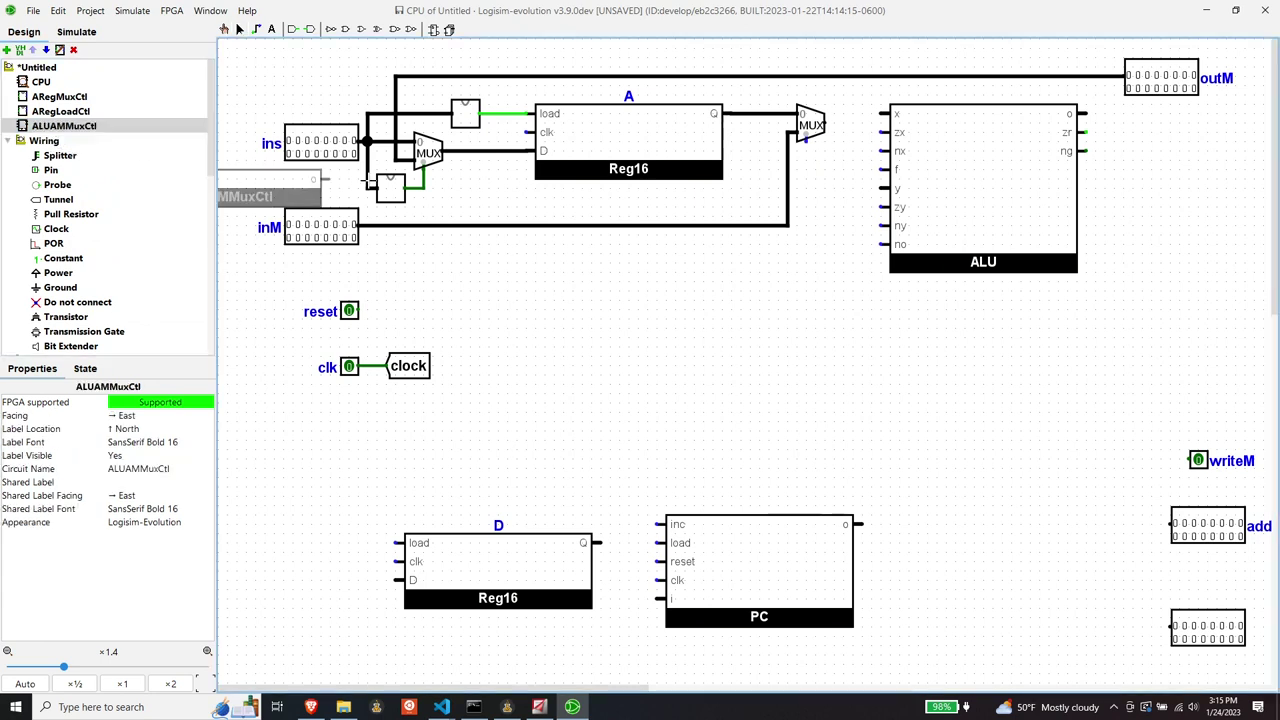
pyautogui.click(824, 318)
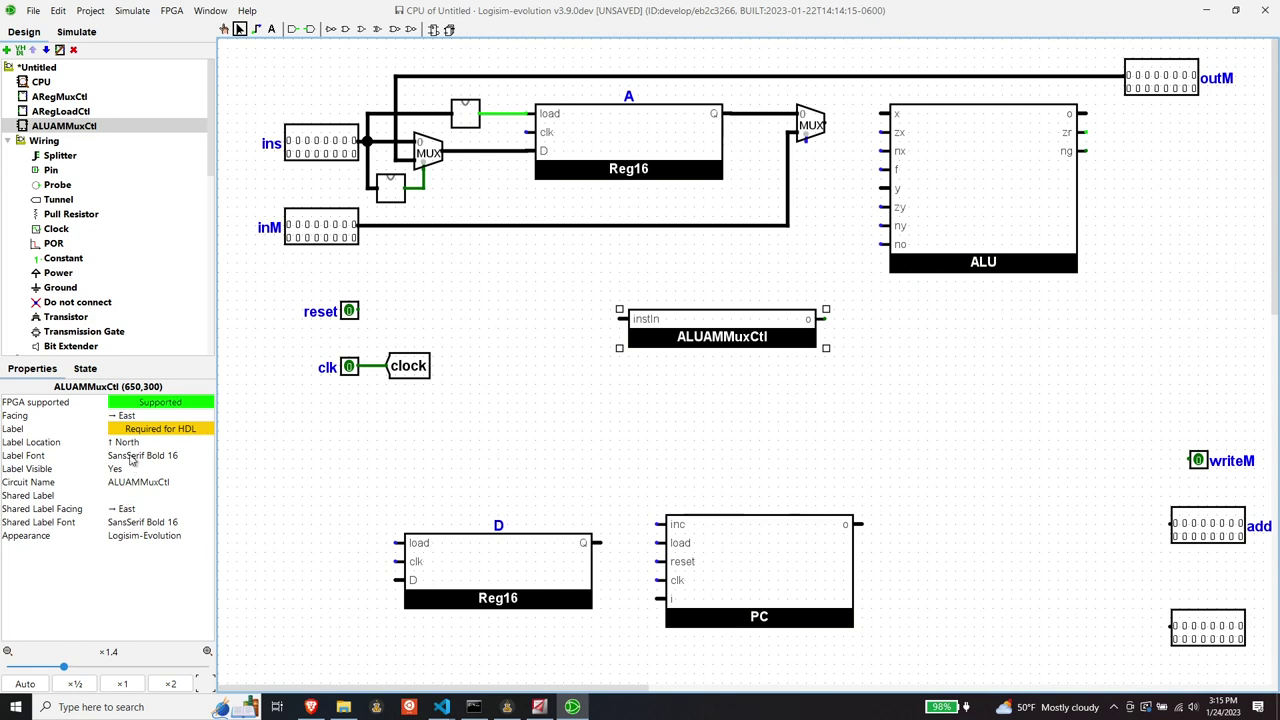
pyautogui.click(148, 537)
pyautogui.click(156, 553)
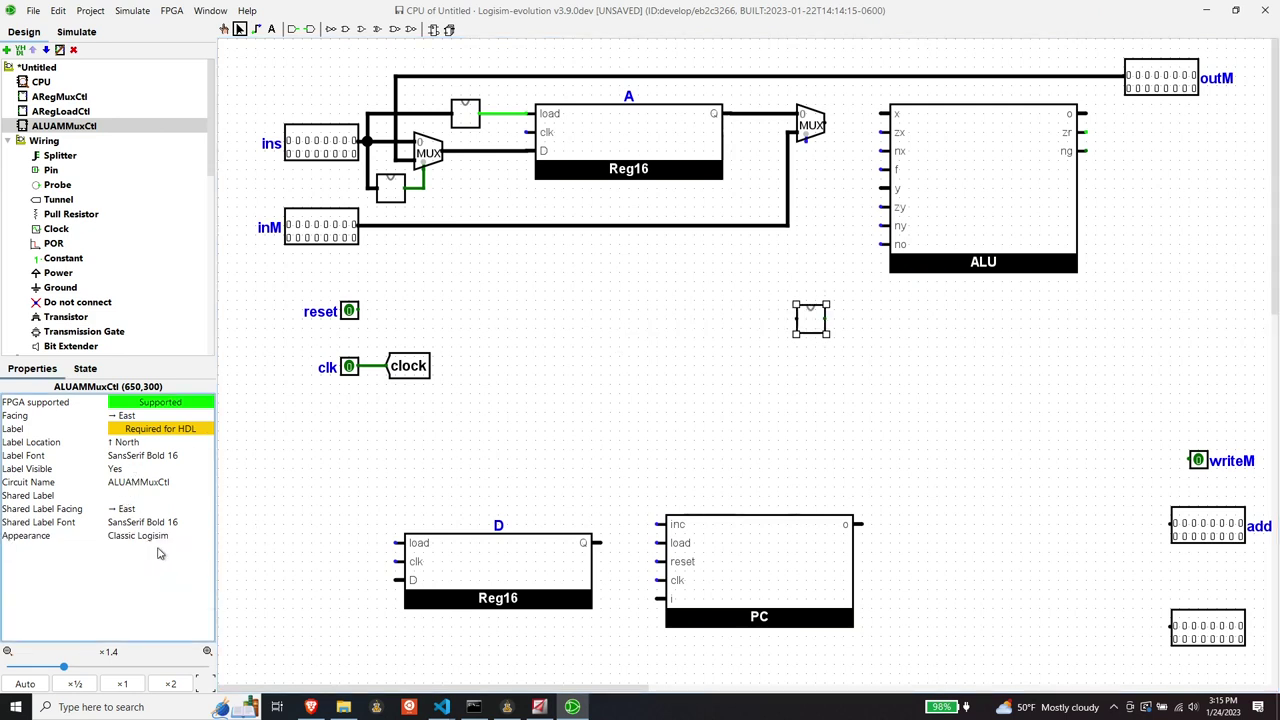
pyautogui.moveTo(820, 316); pyautogui.dragTo(829, 182)
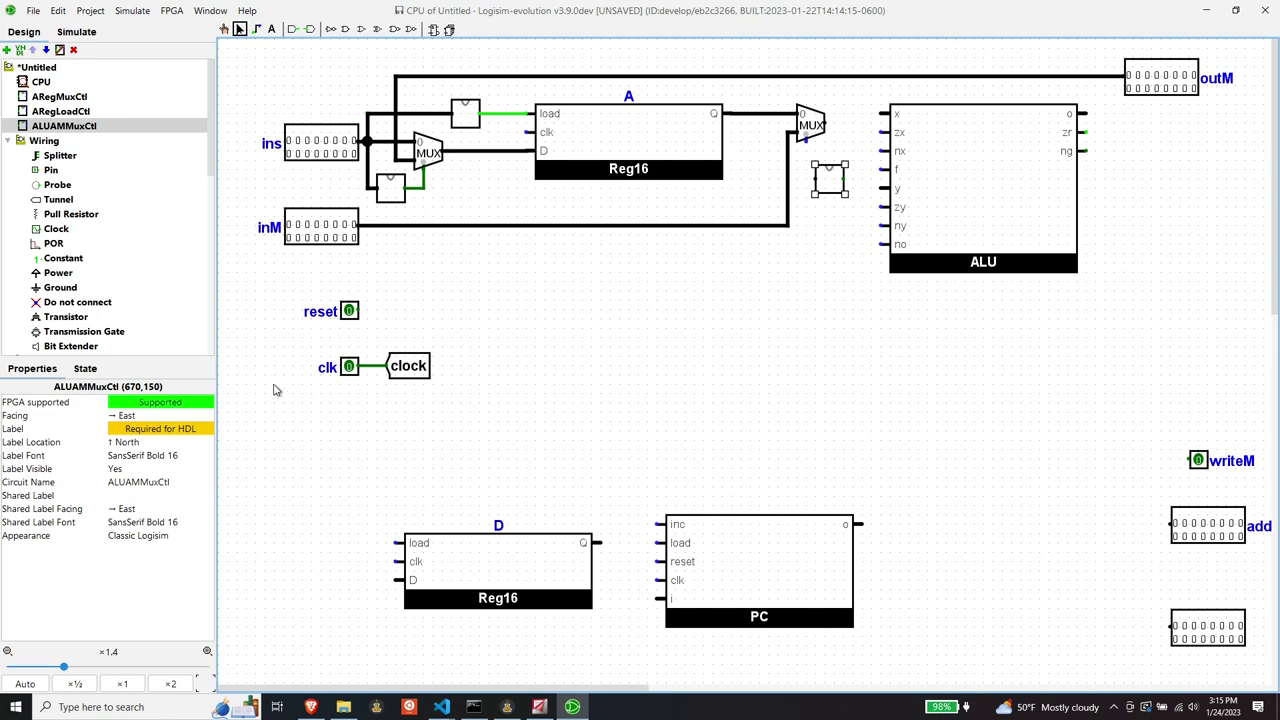
# Step: Place an east-facing tunnel above the ins pin and wire it to the ins line feeding the A register load control
pyautogui.click(62, 200)
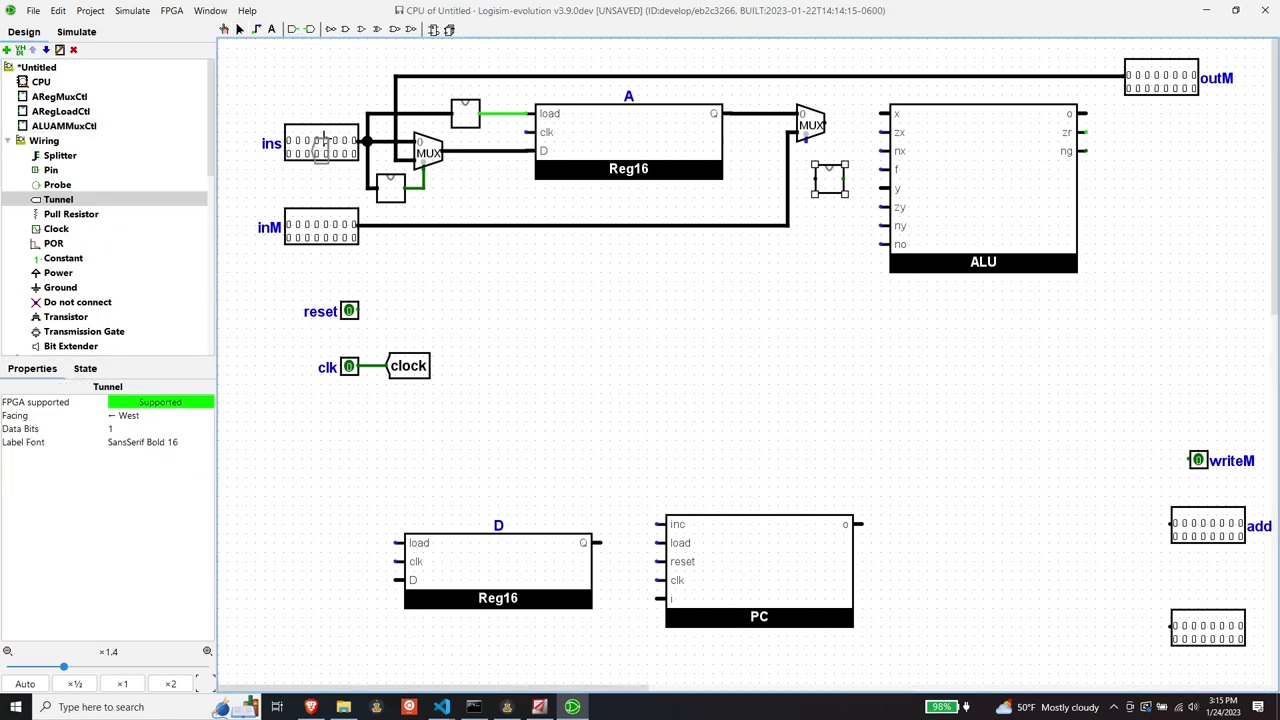
pyautogui.click(364, 76)
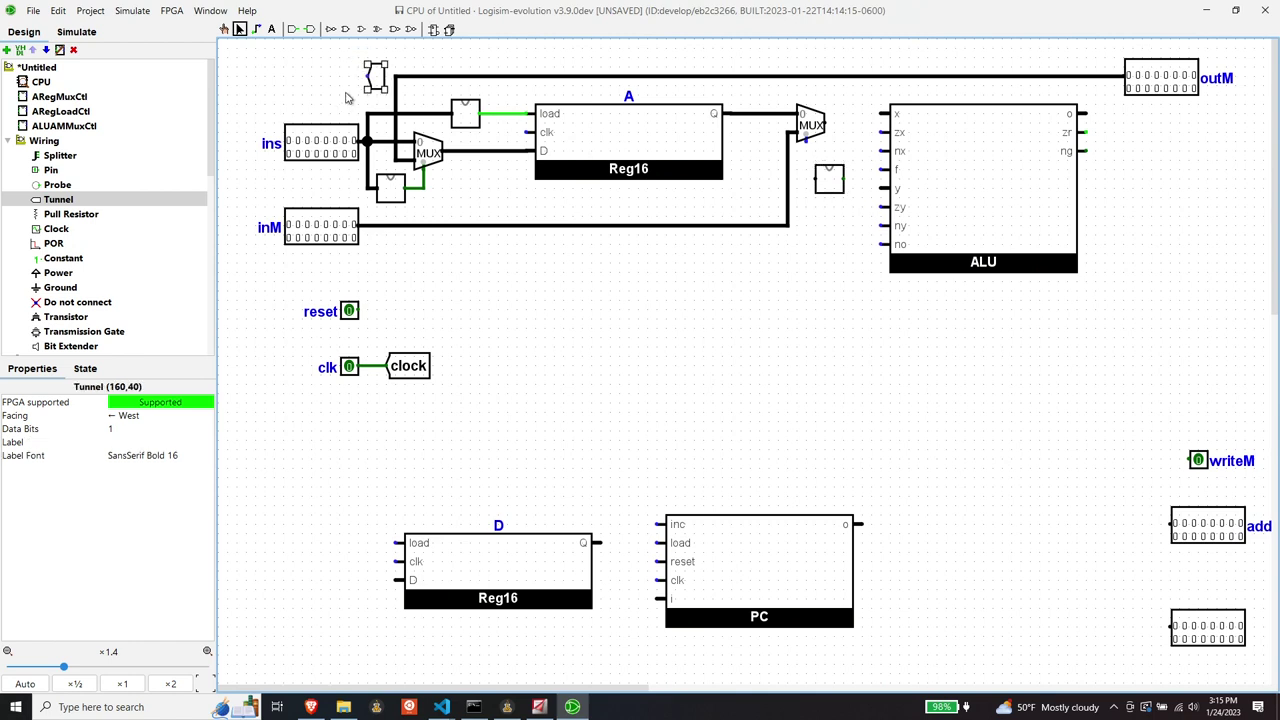
pyautogui.click(130, 420)
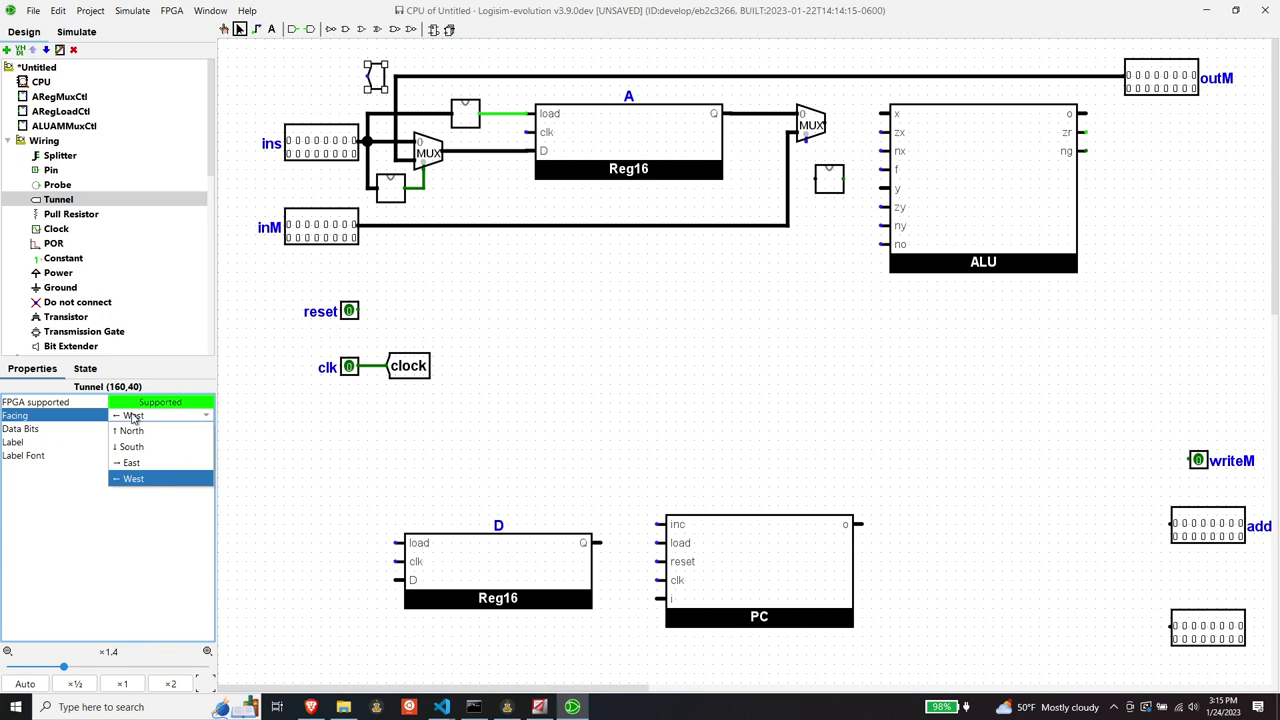
pyautogui.click(150, 462)
pyautogui.moveTo(370, 78); pyautogui.dragTo(387, 113)
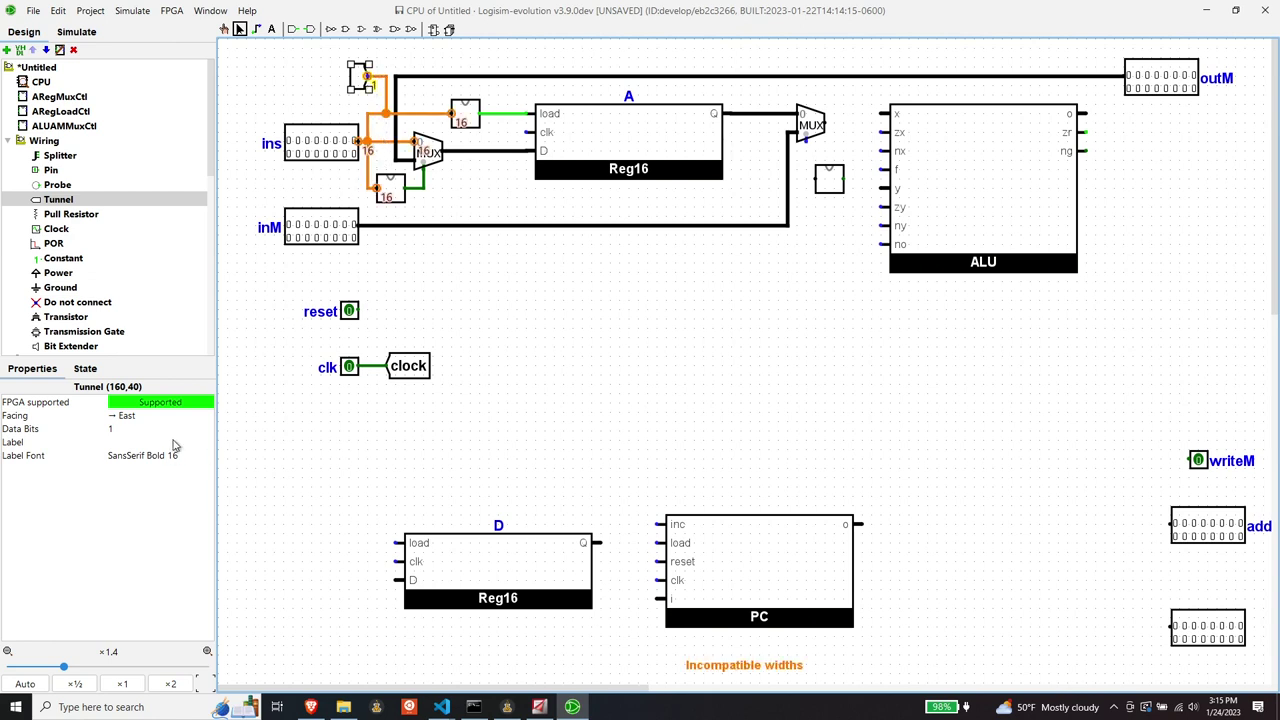
# Step: Set the new tunnel's data bits to 16 and label it ins
pyautogui.click(137, 428)
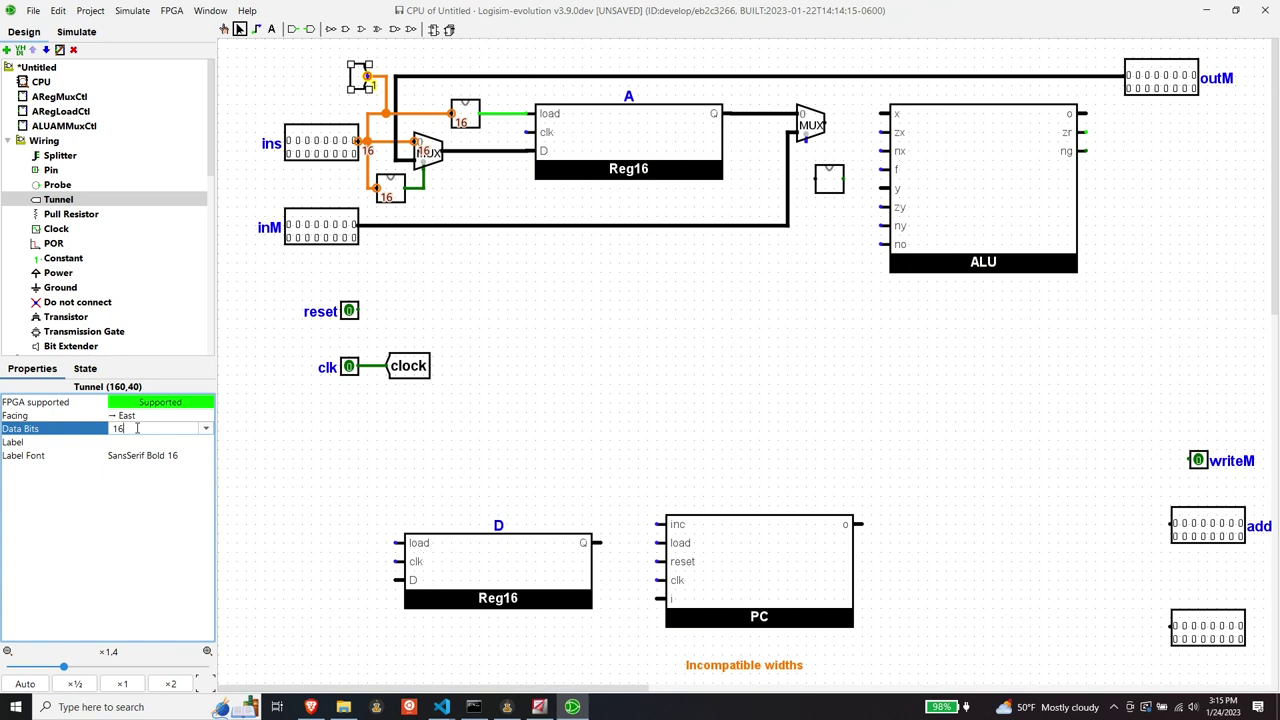
pyautogui.write('16')
pyautogui.press('Return')
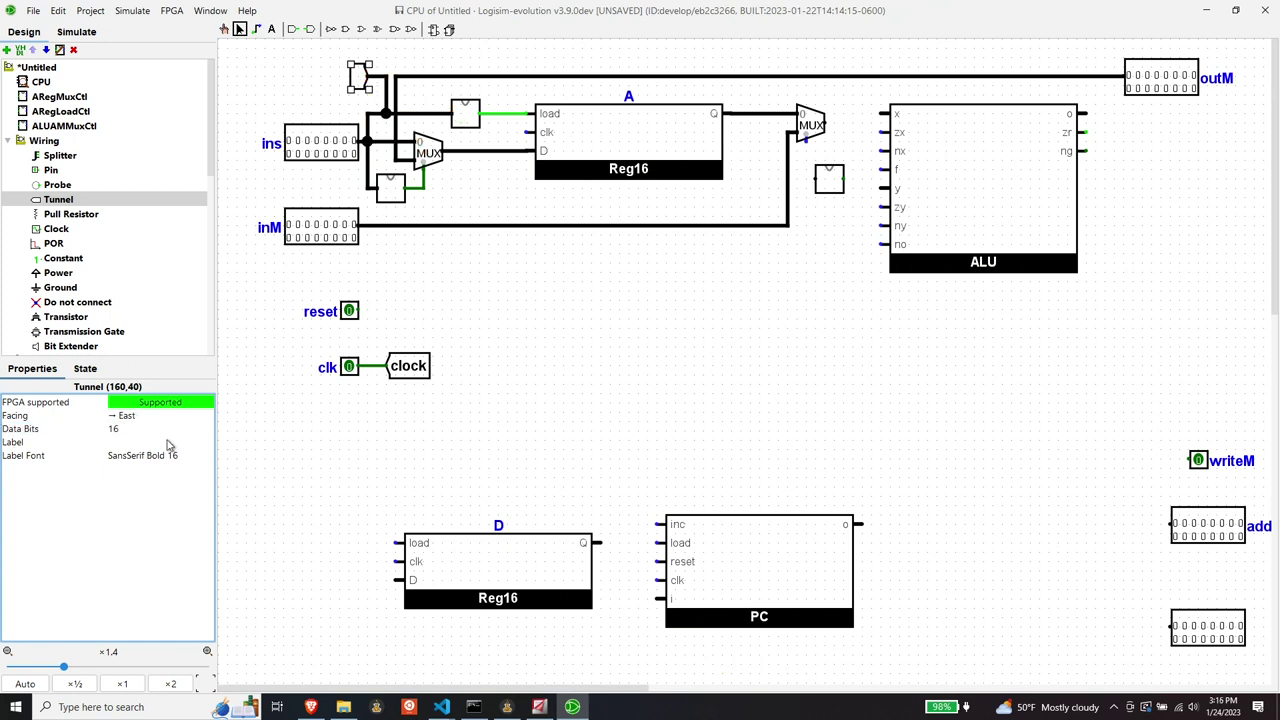
pyautogui.click(118, 442)
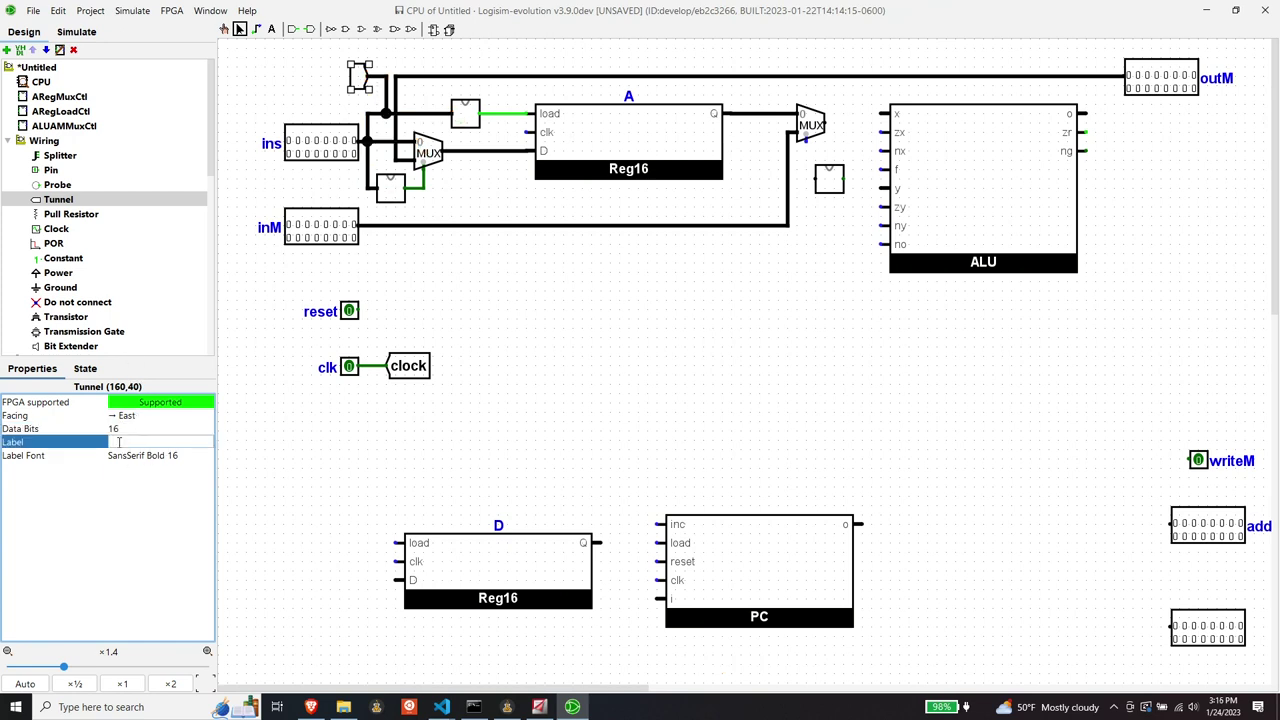
pyautogui.write('ins')
pyautogui.press('Return')
# Step: Shift the second multiplexer and the ALUAMMuxCtl block slightly left, and place an east-facing tunnel just left of the block
pyautogui.moveTo(815, 120); pyautogui.dragTo(777, 116)
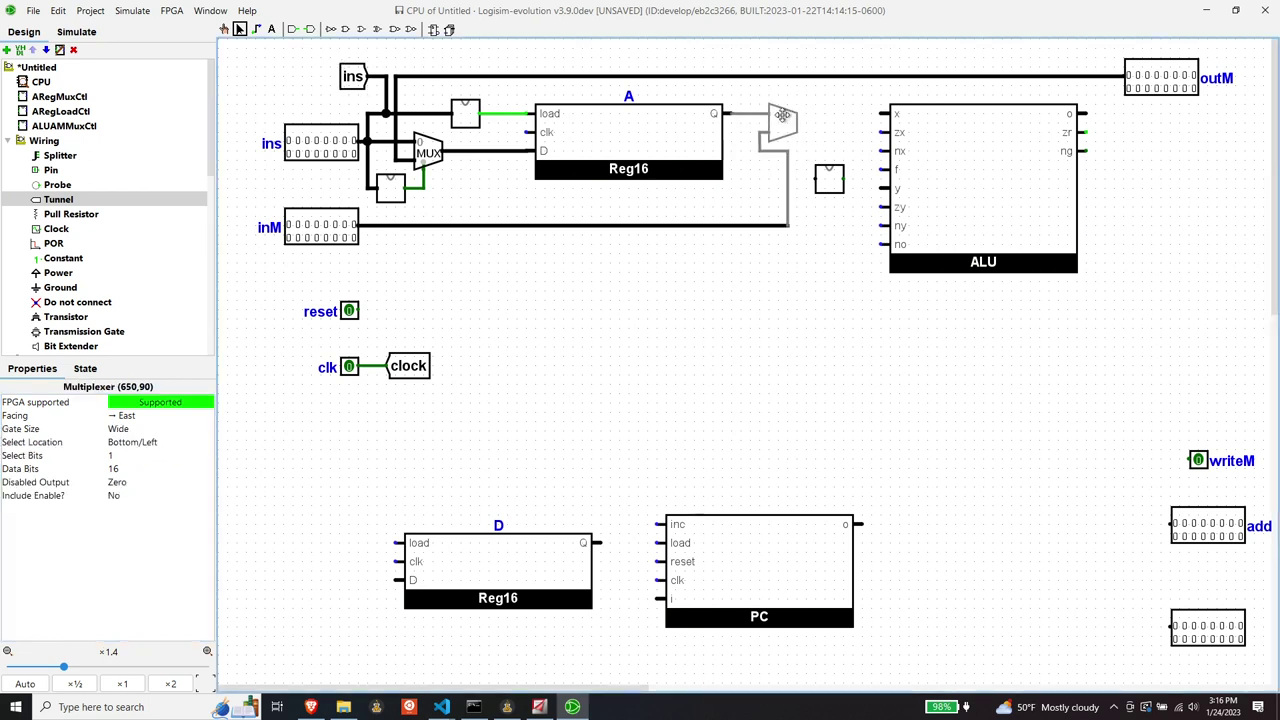
pyautogui.moveTo(830, 177); pyautogui.dragTo(812, 178)
pyautogui.click(48, 199)
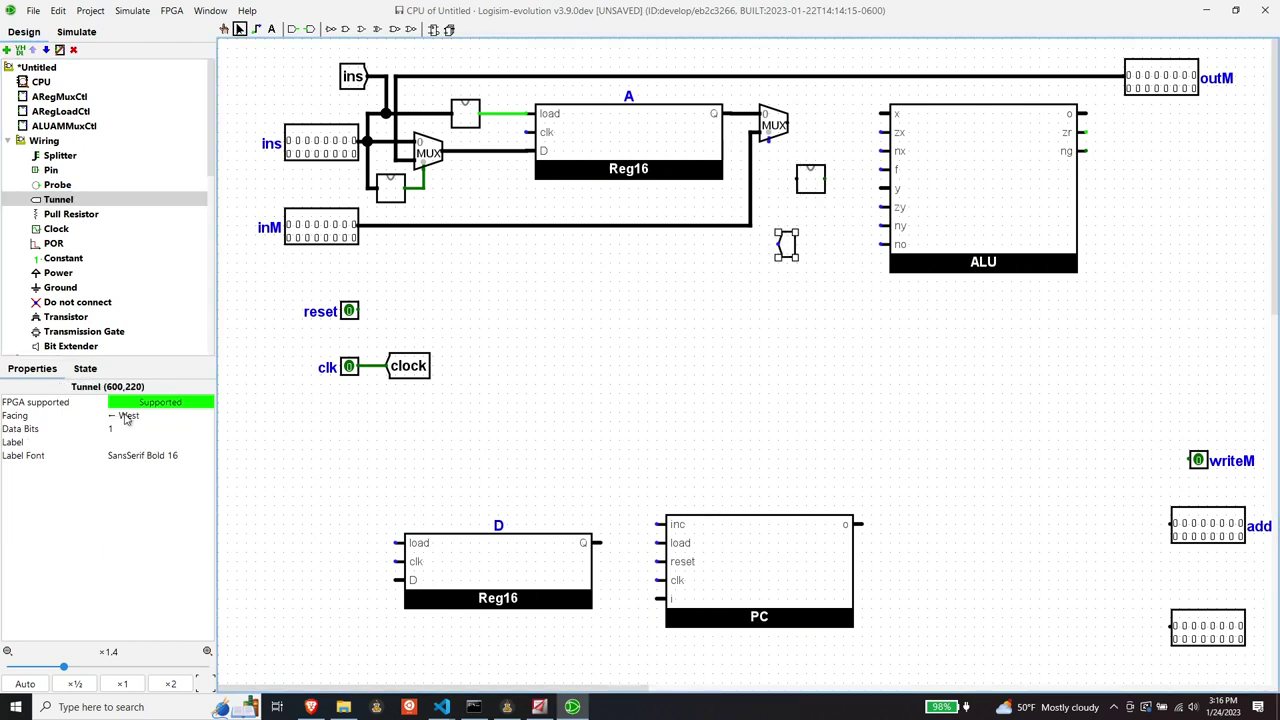
pyautogui.click(125, 415)
pyautogui.click(125, 446)
pyautogui.click(773, 196)
pyautogui.click(775, 180)
# Step: Label the tunnel ins, set its data bits to 16, and connect it close to the ALUAMMuxCtl block's input
pyautogui.click(126, 442)
pyautogui.write('ins')
pyautogui.press('Return')
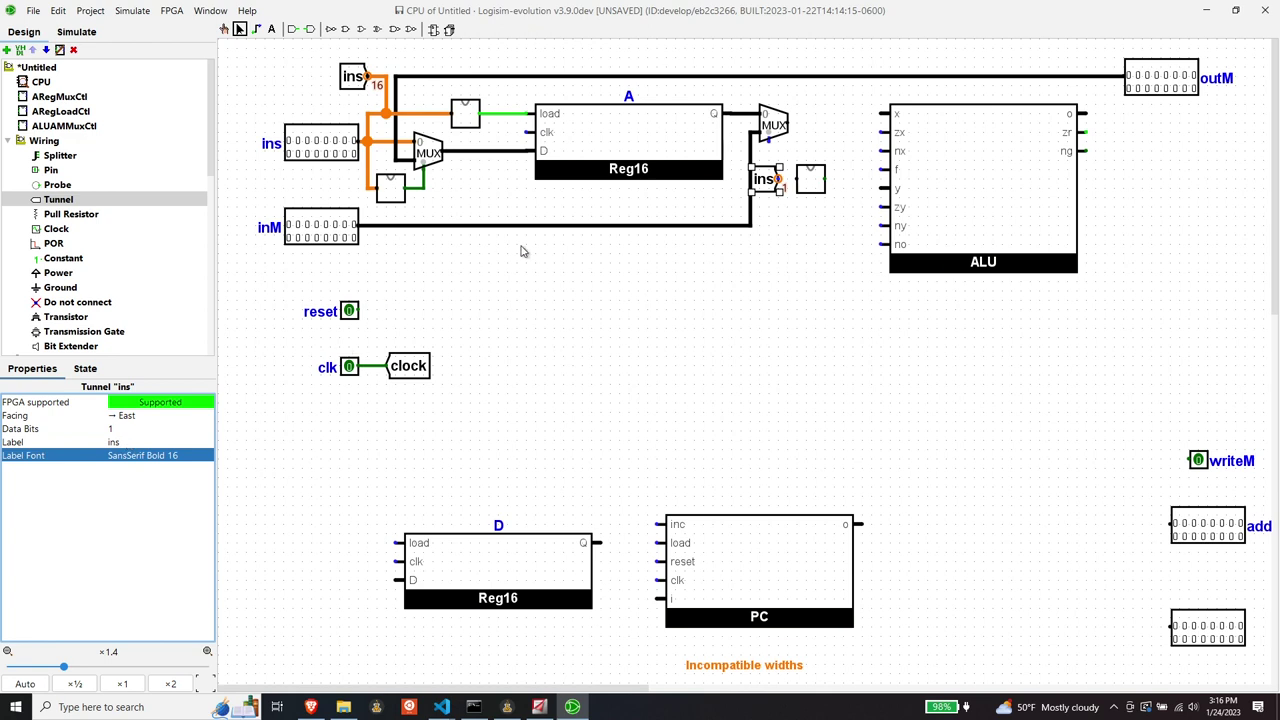
pyautogui.moveTo(766, 183); pyautogui.dragTo(765, 185)
pyautogui.click(125, 428)
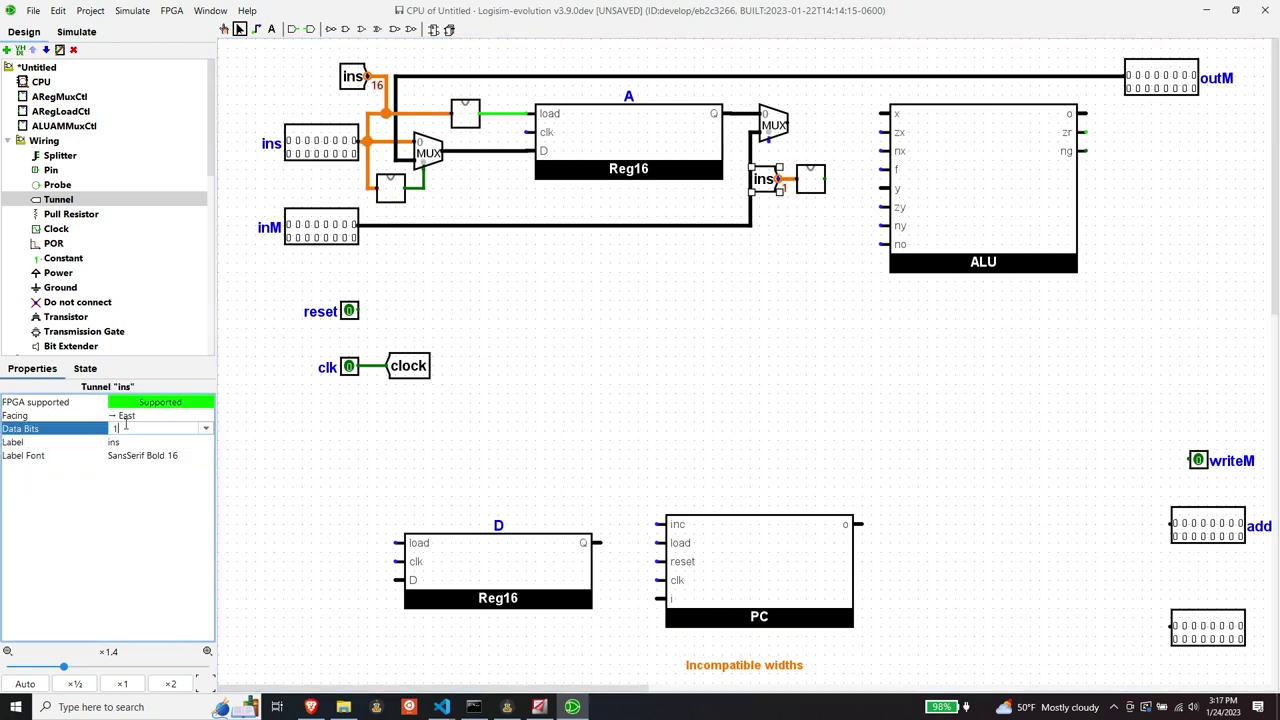
pyautogui.write('6')
pyautogui.press('Return')
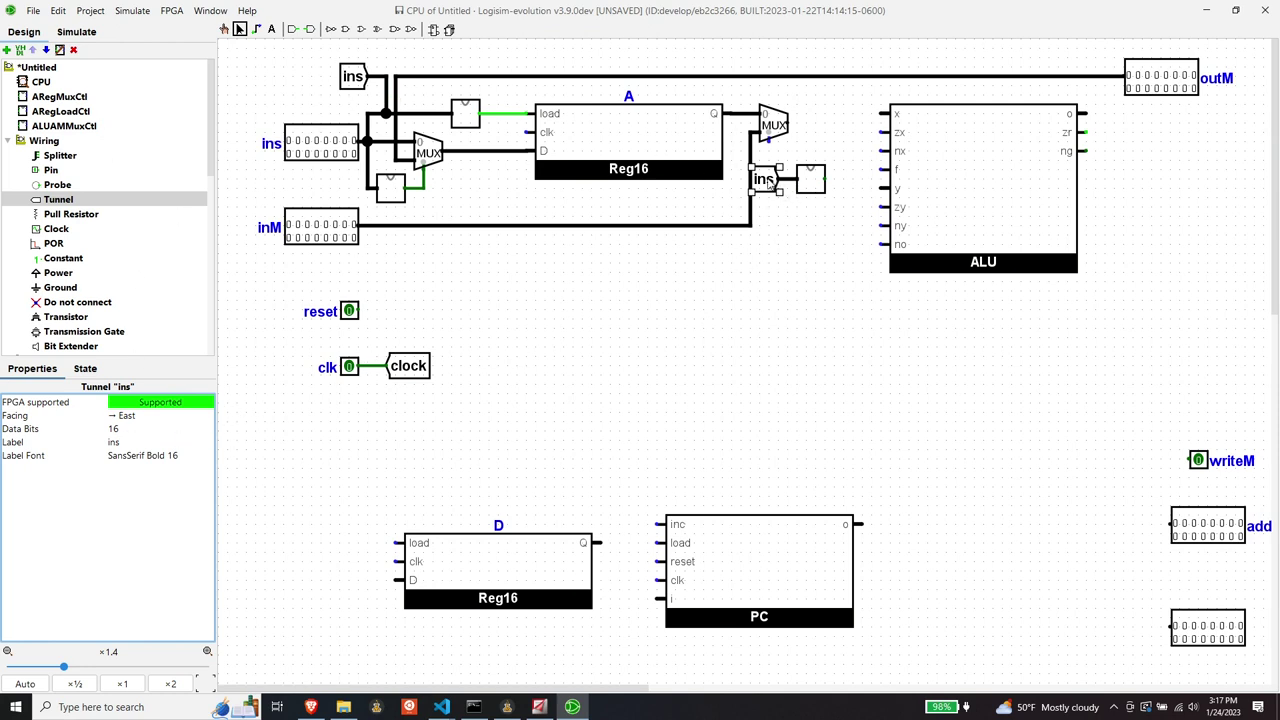
pyautogui.moveTo(768, 183); pyautogui.dragTo(776, 183)
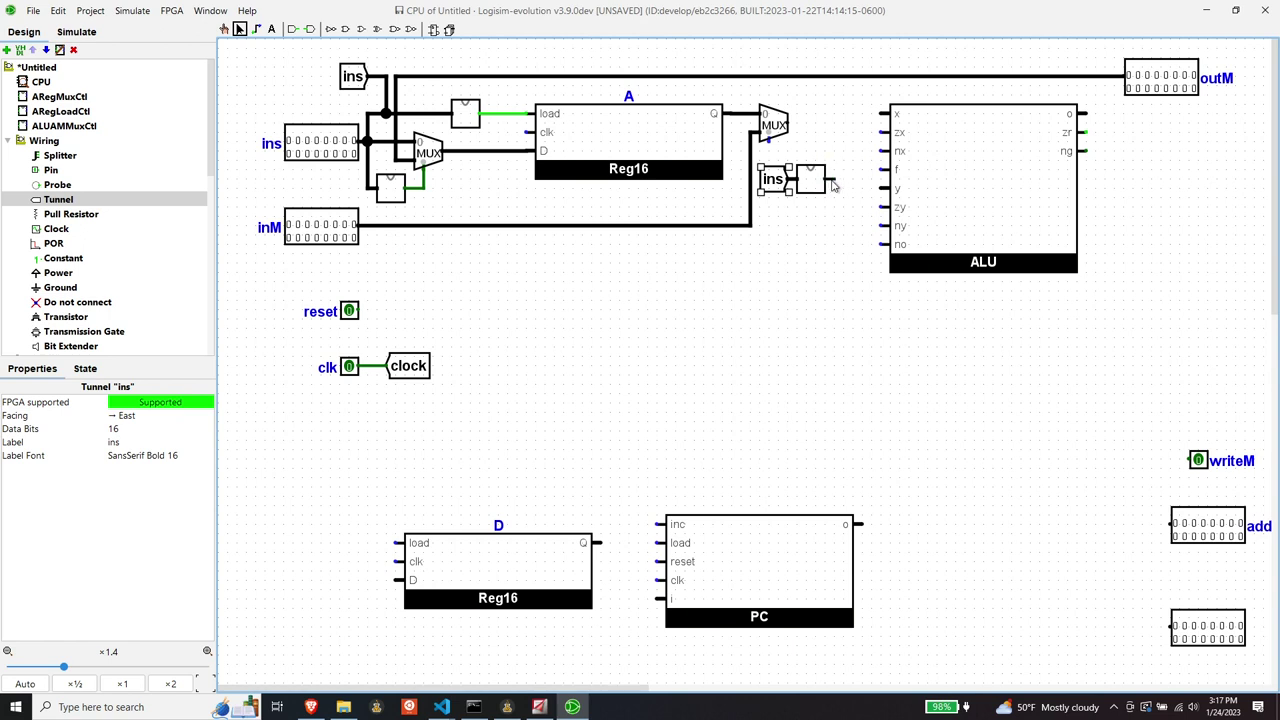
# Step: Wire the ALUAMMuxCtl output to the multiplexer's select input and the multiplexer's output to the ALU's x input
pyautogui.moveTo(834, 182); pyautogui.dragTo(768, 146)
pyautogui.click(775, 251)
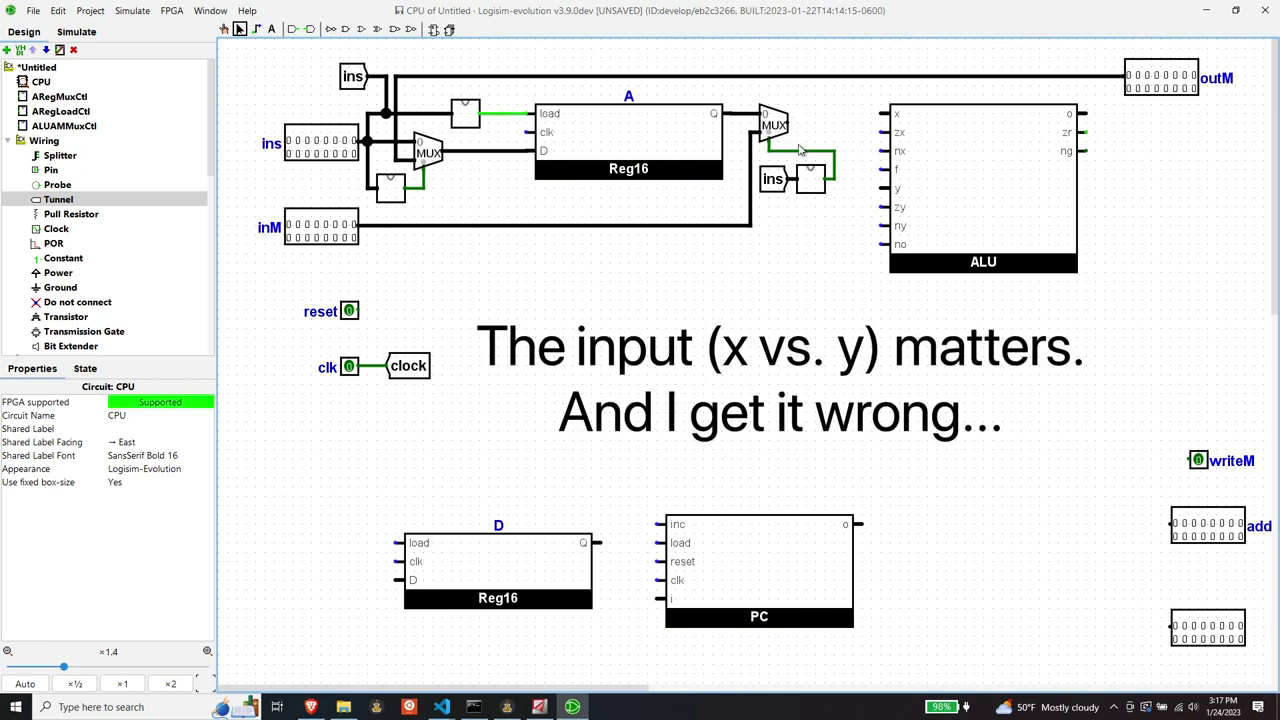
pyautogui.moveTo(789, 123); pyautogui.dragTo(886, 113)
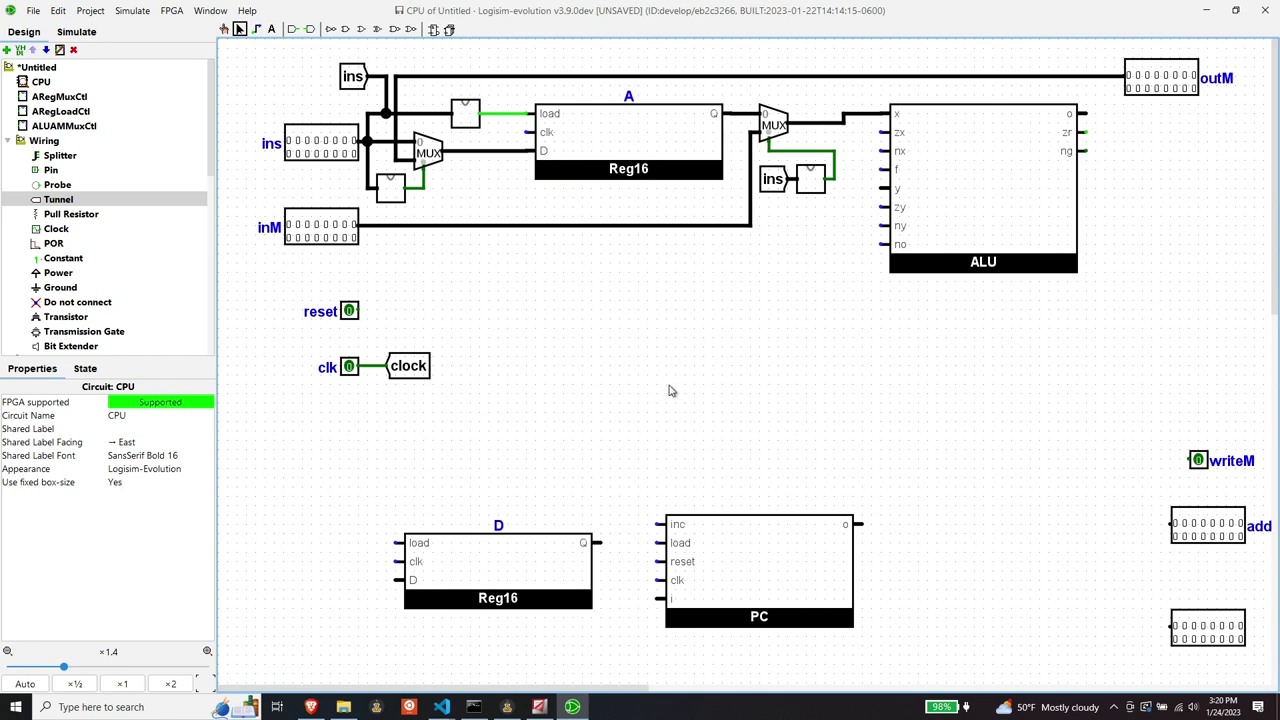
# Step: Move register D directly beneath register A and shift the outM pin slightly further right
pyautogui.moveTo(521, 544); pyautogui.dragTo(647, 248)
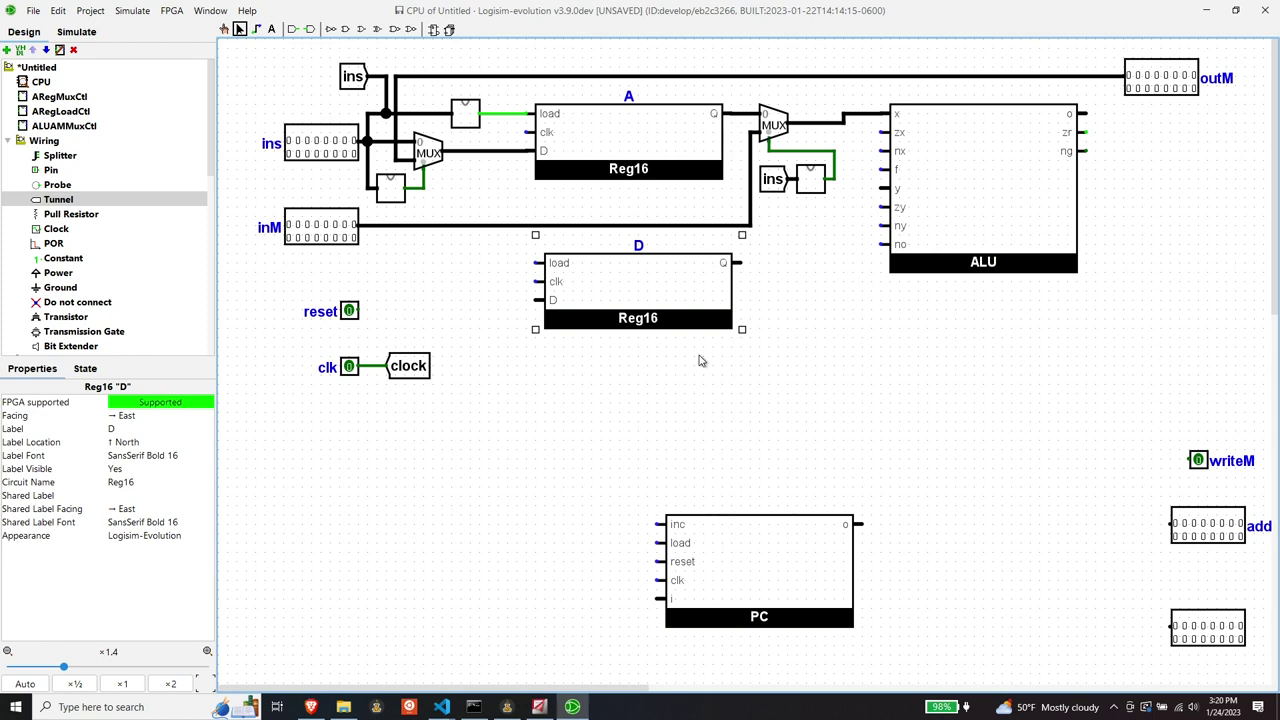
pyautogui.hotkey('ctrl', 'z')
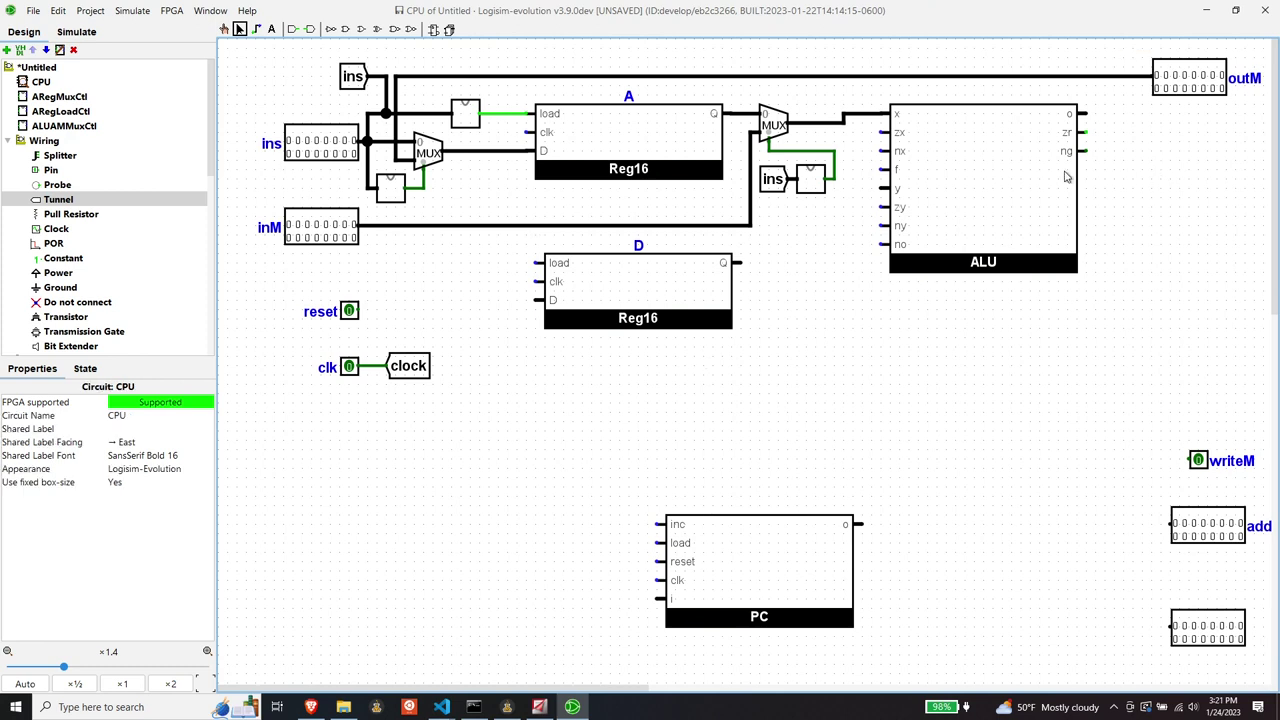
# Step: Place a tunnel labelled outM with 16 data bits just below the outM pin and connect it to the pin's wire
pyautogui.click(58, 202)
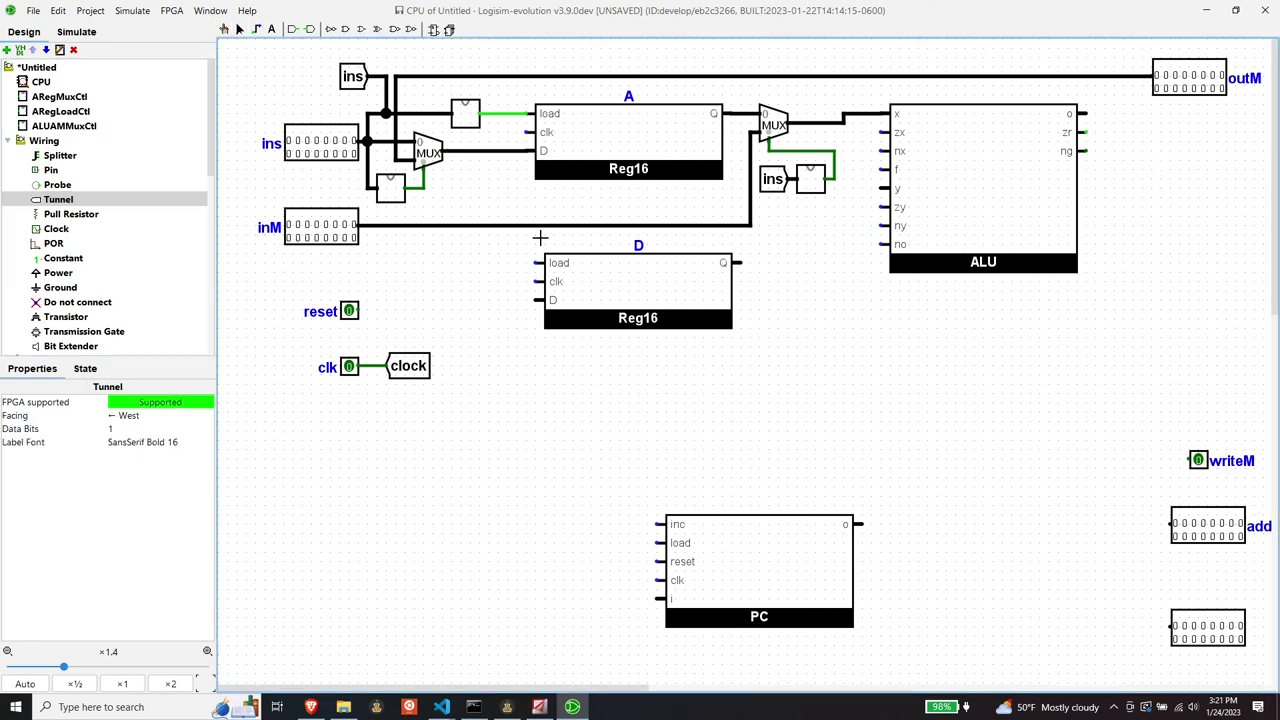
pyautogui.click(1136, 113)
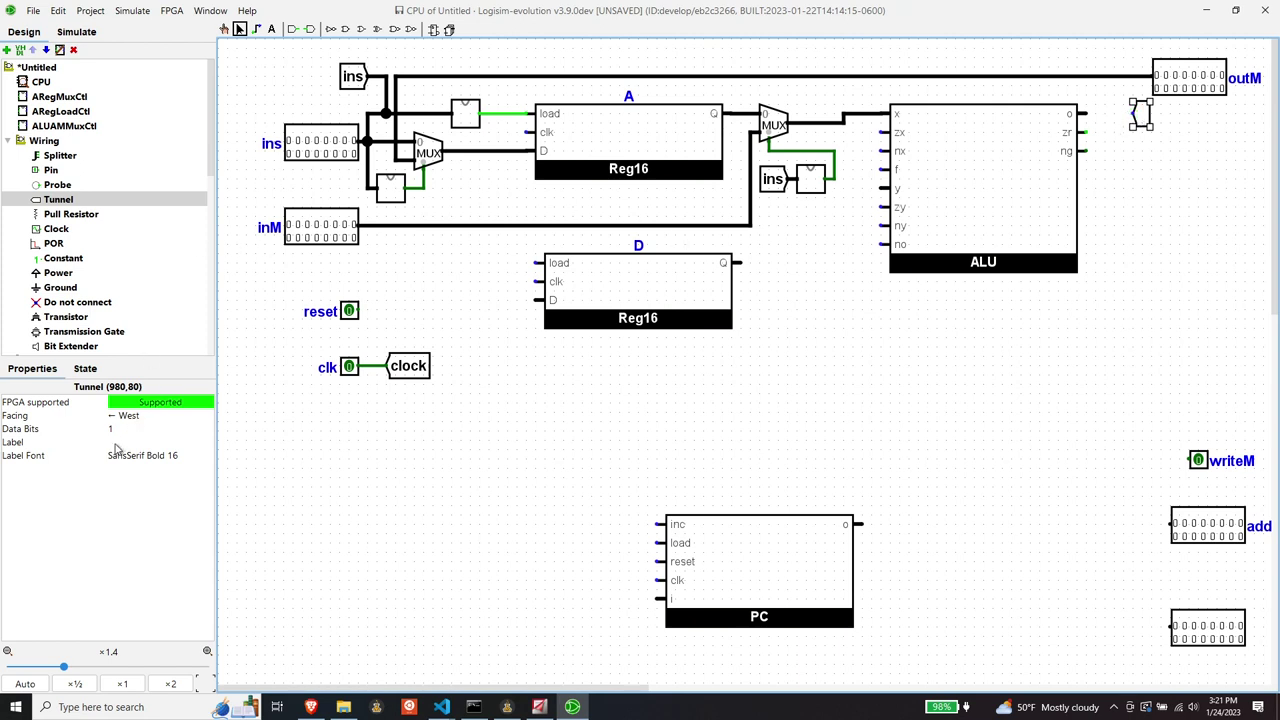
pyautogui.click(118, 442)
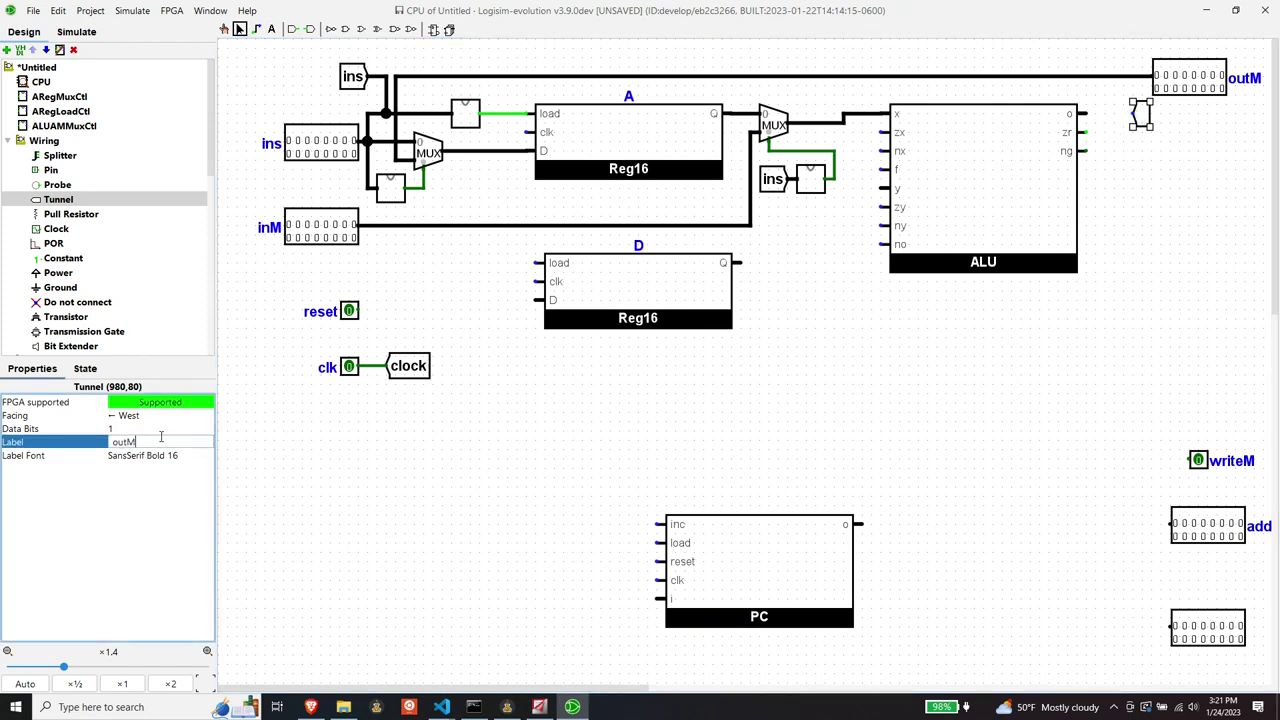
pyautogui.write('outM')
pyautogui.press('Return')
pyautogui.click(140, 428)
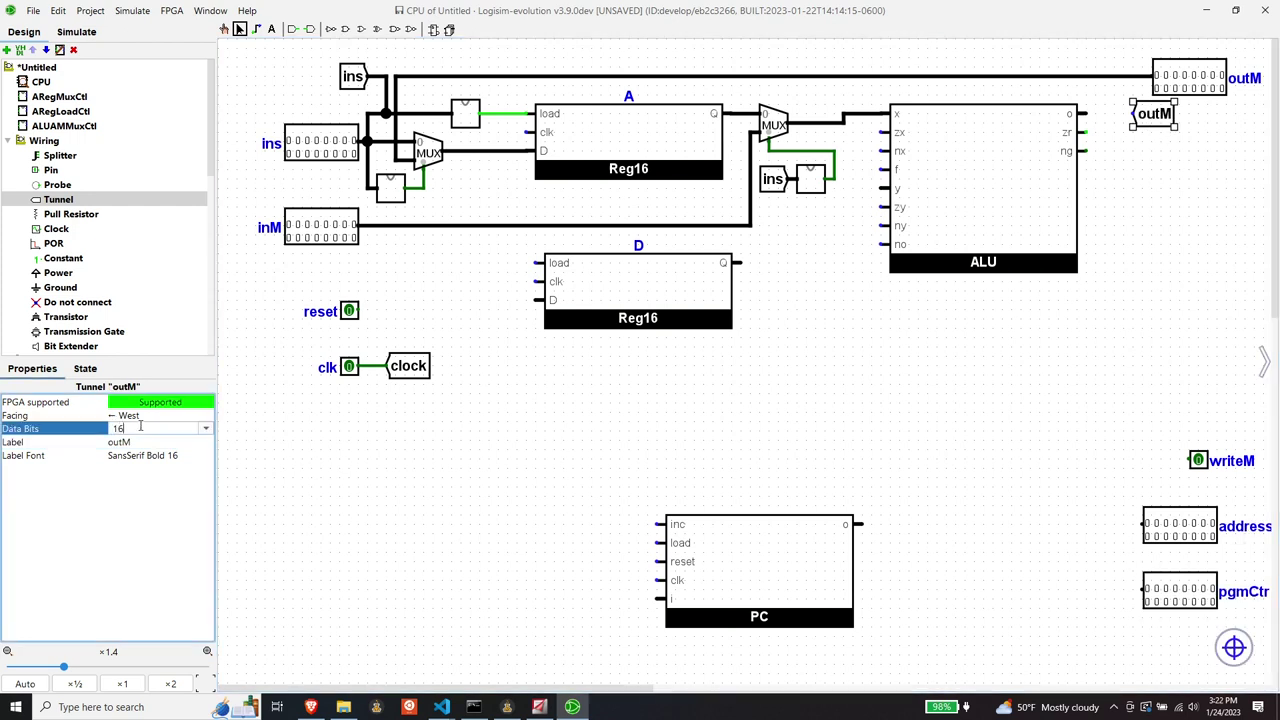
pyautogui.press('Return')
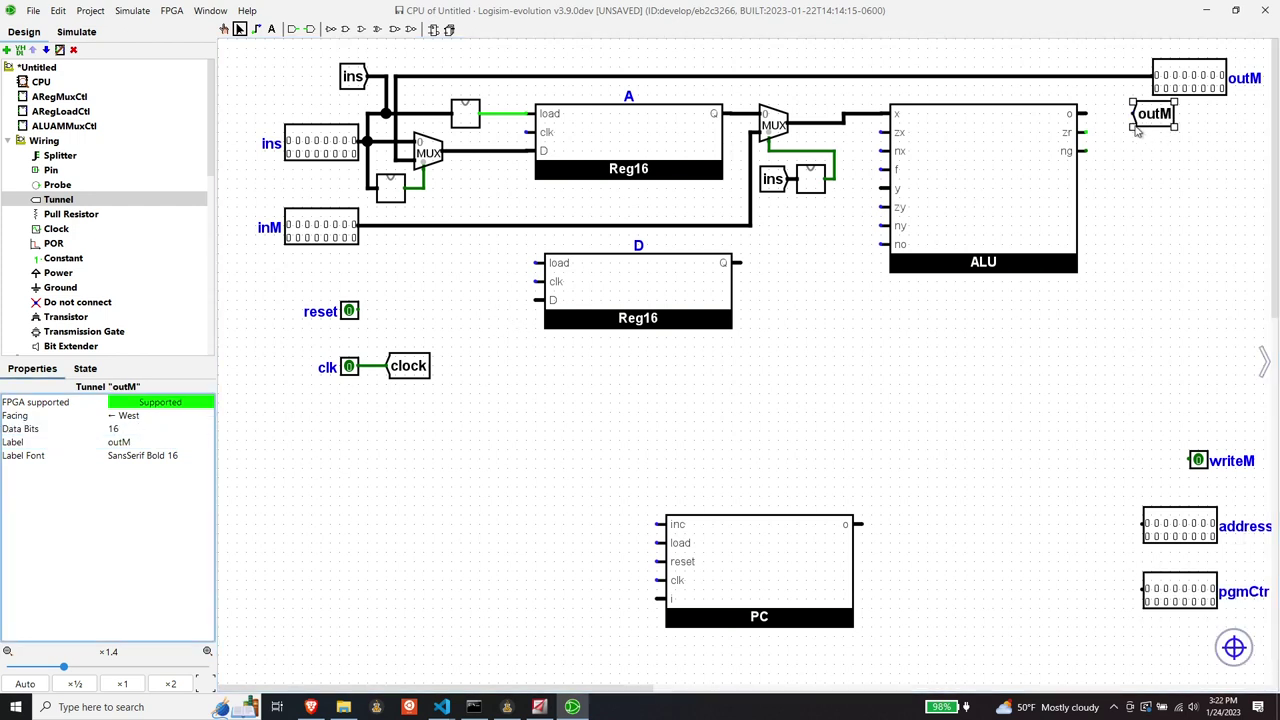
pyautogui.moveTo(1155, 118); pyautogui.dragTo(1132, 76)
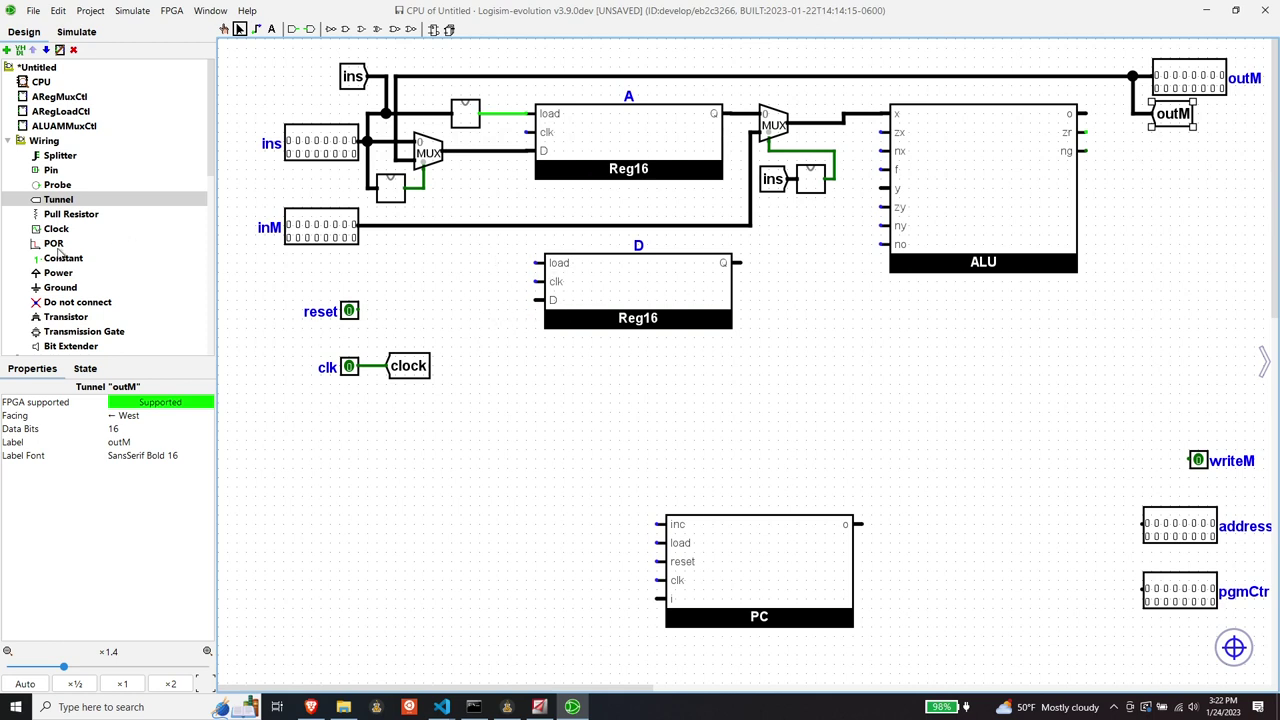
# Step: Place an east-facing tunnel labelled outM with 16 data bits to the left of register D
pyautogui.click(55, 200)
pyautogui.click(446, 300)
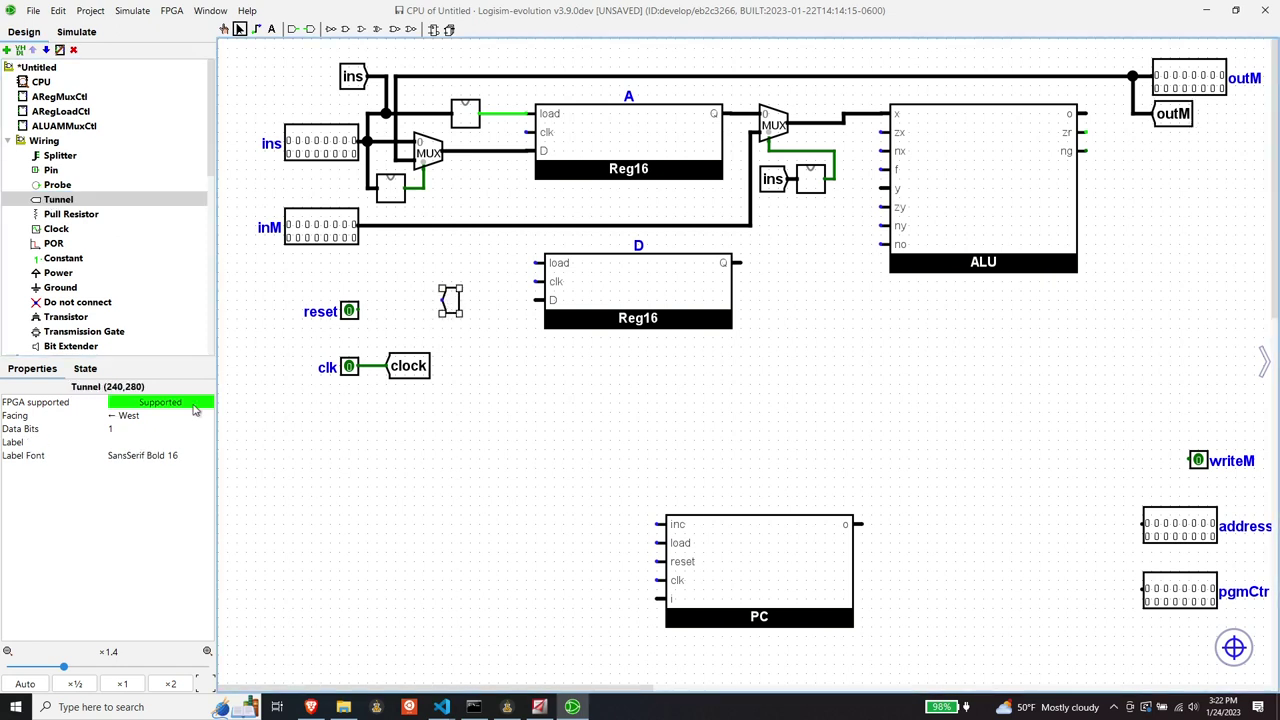
pyautogui.click(128, 415)
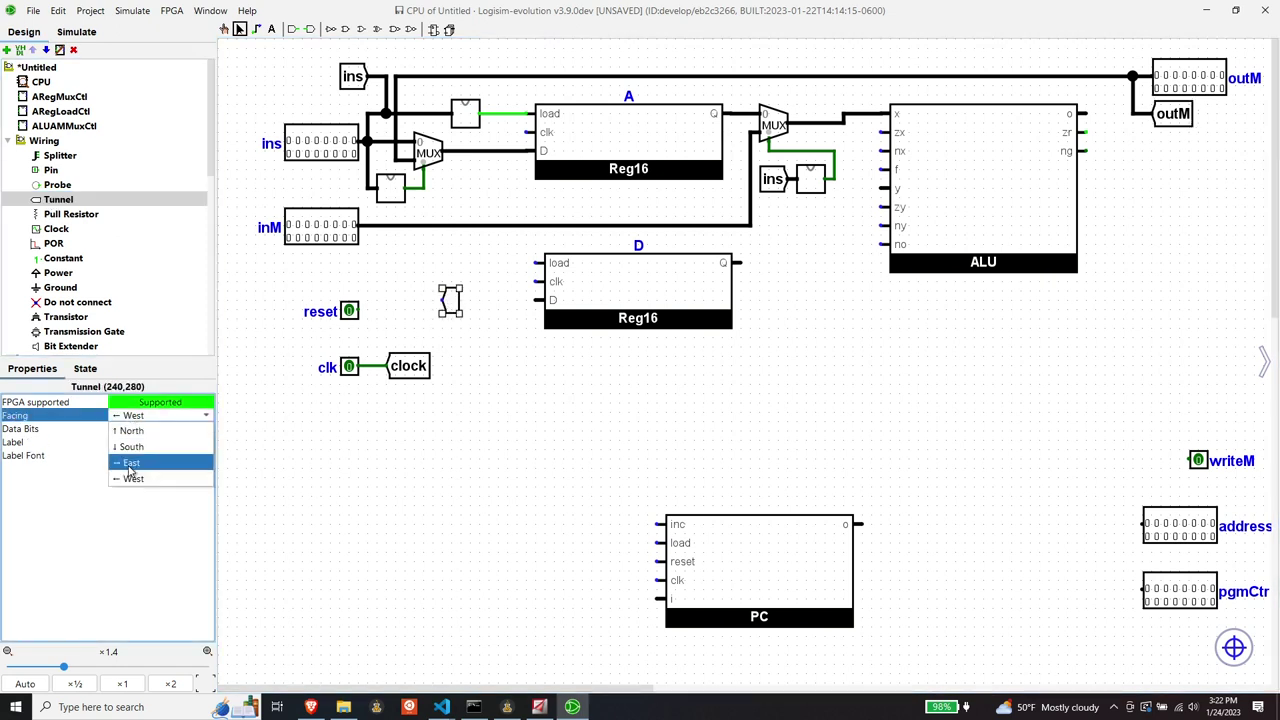
pyautogui.click(130, 463)
pyautogui.click(125, 442)
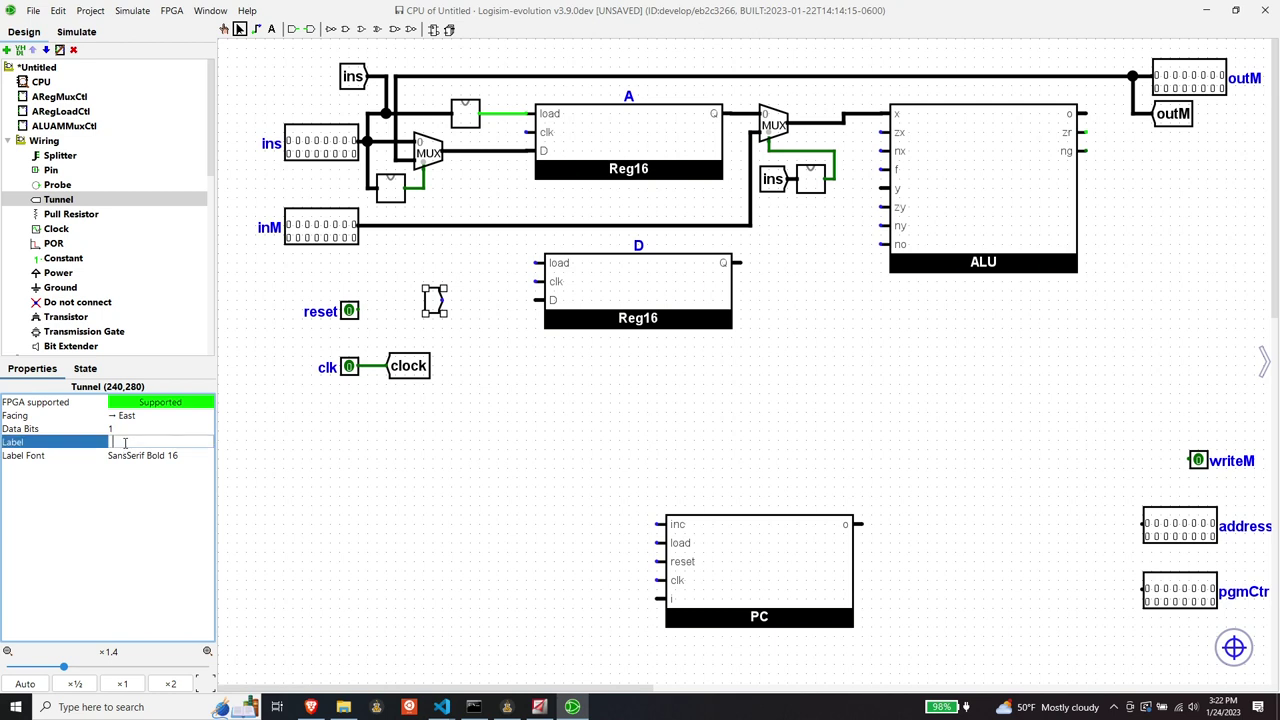
pyautogui.write('outM')
pyautogui.press('Return')
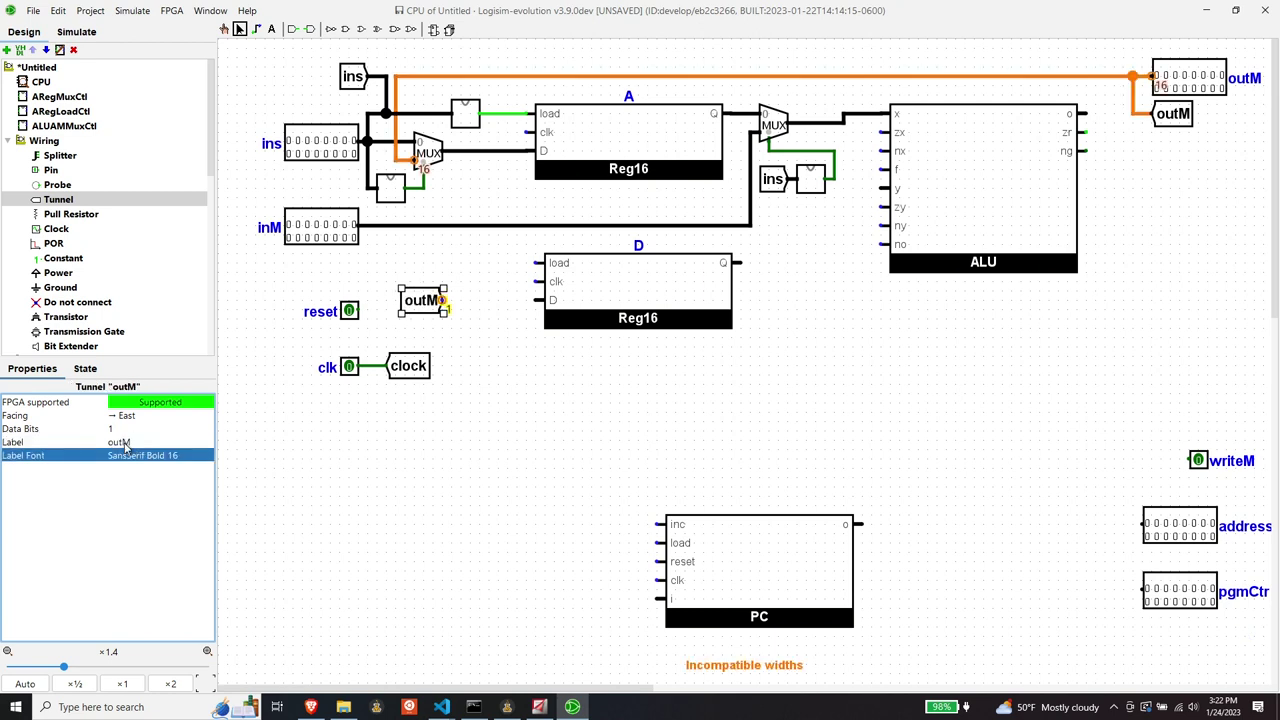
pyautogui.click(117, 428)
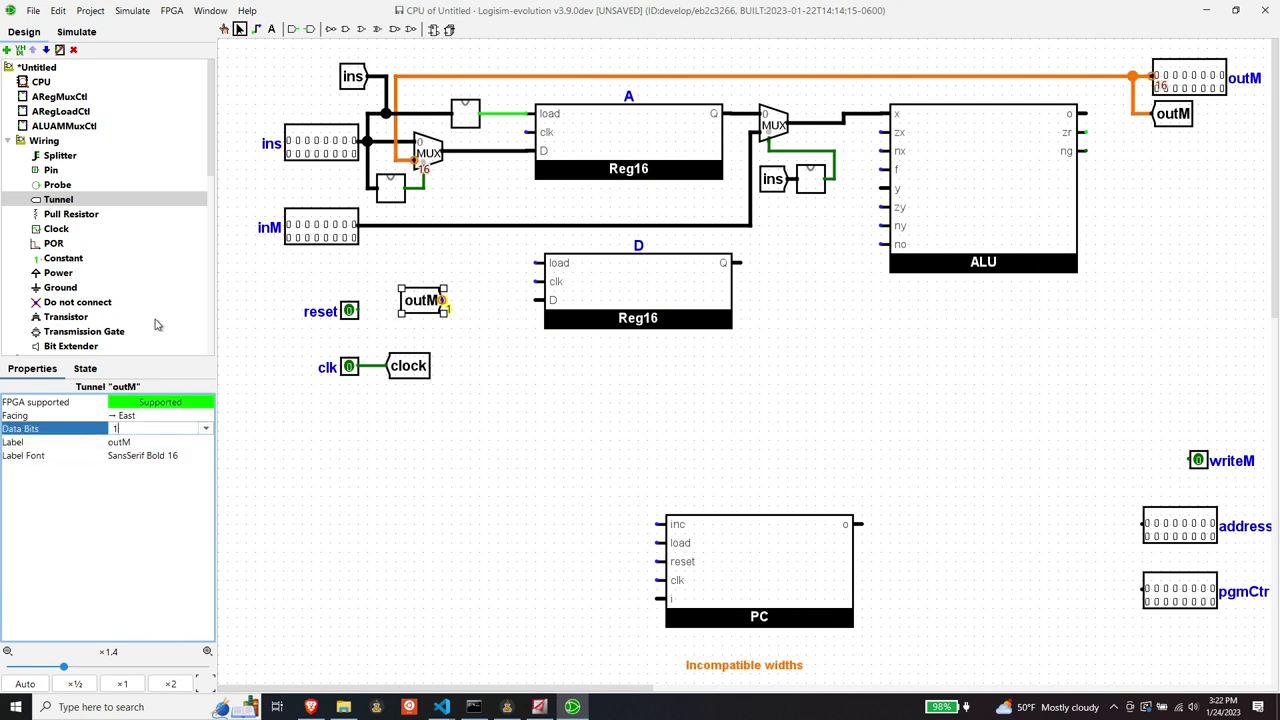
pyautogui.press('Return')
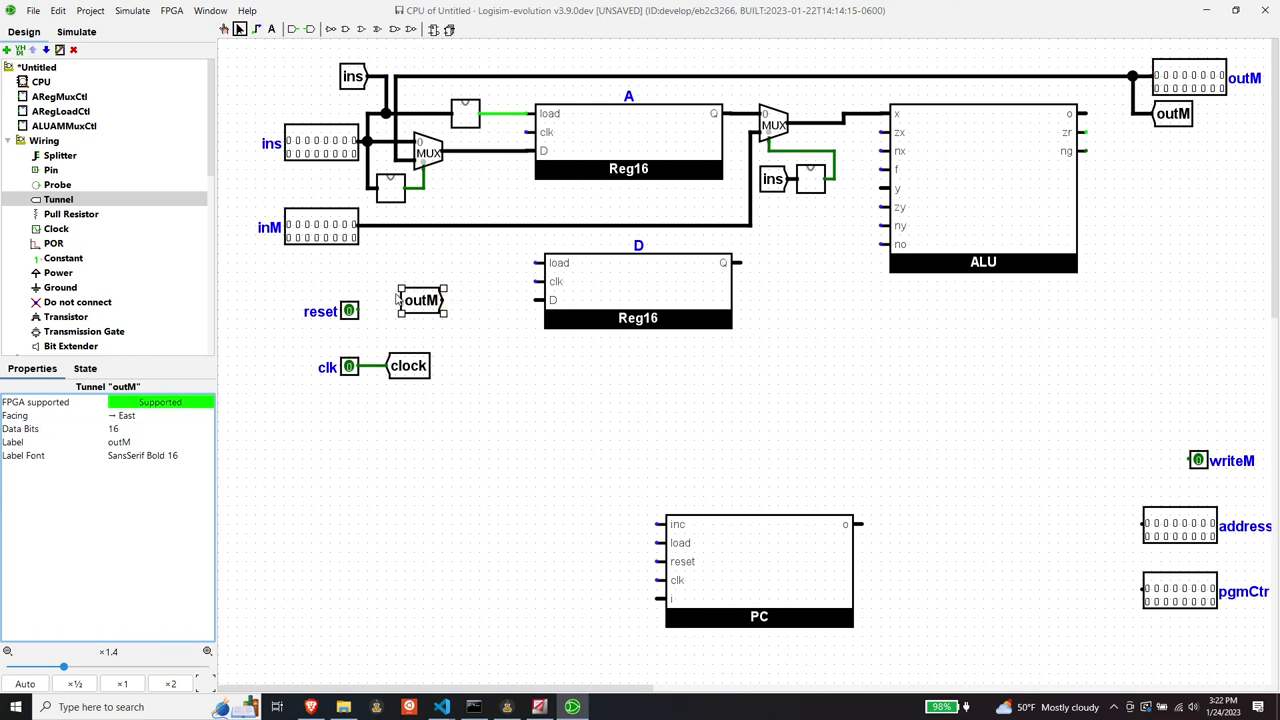
# Step: Connect the outM tunnel close to register D's D input and wire the register's Q output to the ALU's y input
pyautogui.moveTo(446, 300); pyautogui.dragTo(540, 300)
pyautogui.moveTo(428, 304); pyautogui.dragTo(489, 300)
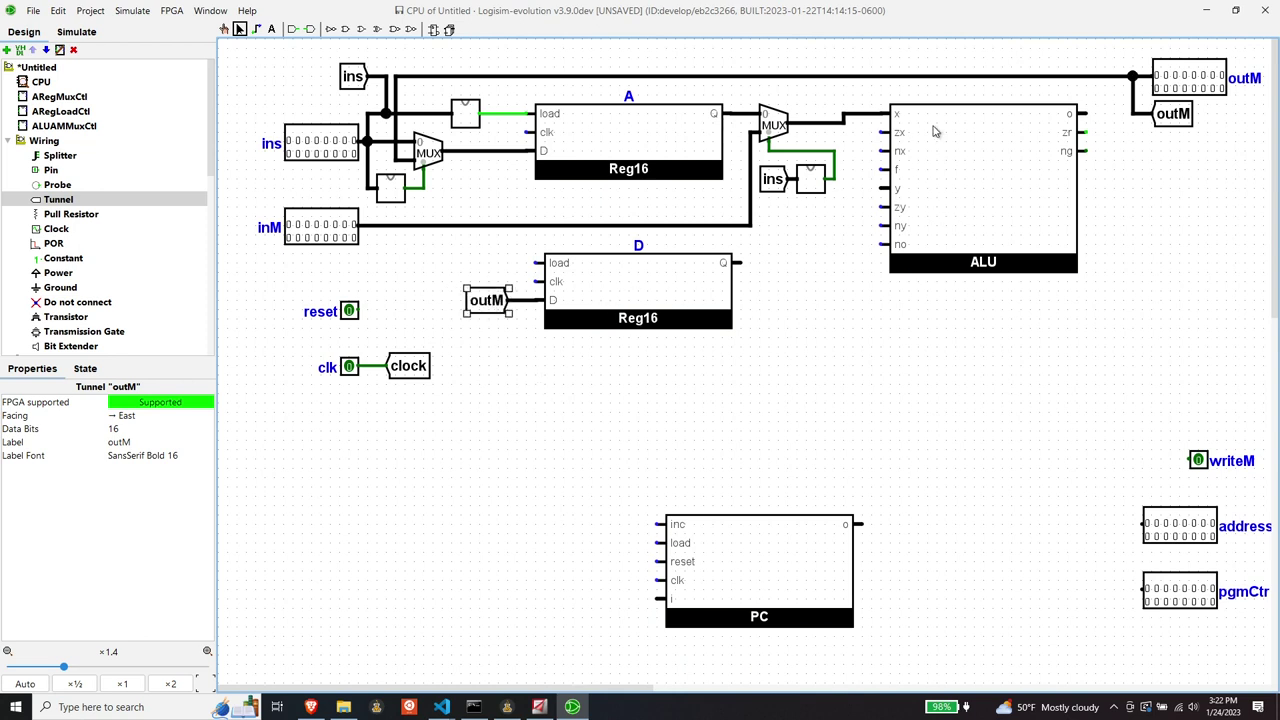
pyautogui.moveTo(741, 264)
pyautogui.mouseDown()
pyautogui.moveTo(848, 252)
pyautogui.moveTo(770, 245)
pyautogui.moveTo(756, 206)
pyautogui.moveTo(770, 215)
pyautogui.moveTo(886, 188)
pyautogui.mouseUp()
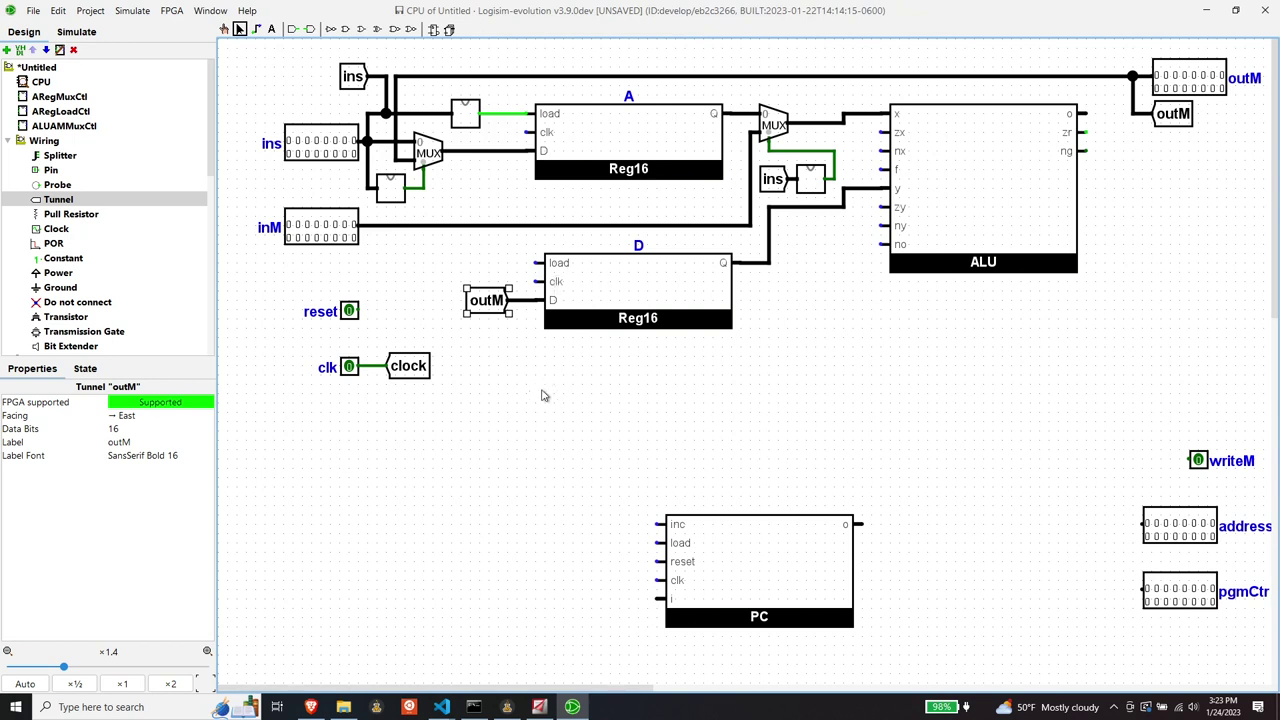
pyautogui.click(288, 490)
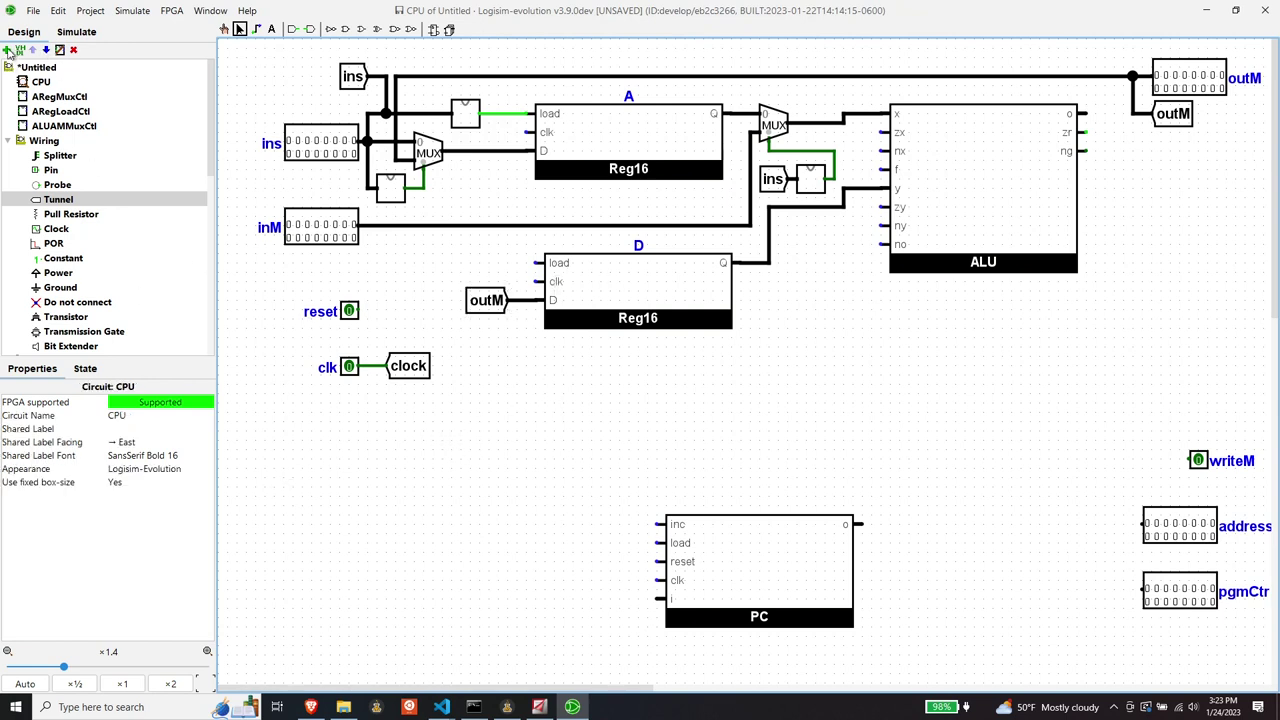
# Step: Create a subcircuit named DRegLoadCtl and add an input pin labelled instIn with 16 data bits
pyautogui.click(7, 50)
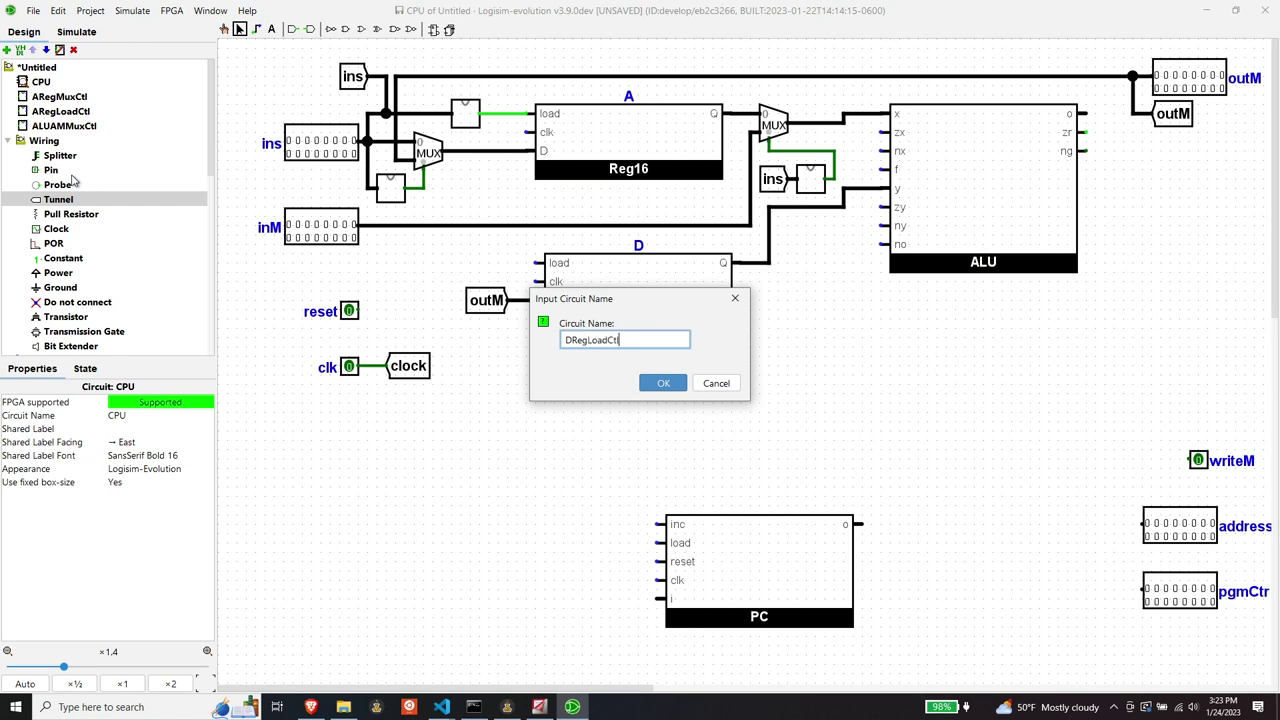
pyautogui.press('Return')
pyautogui.click(50, 184)
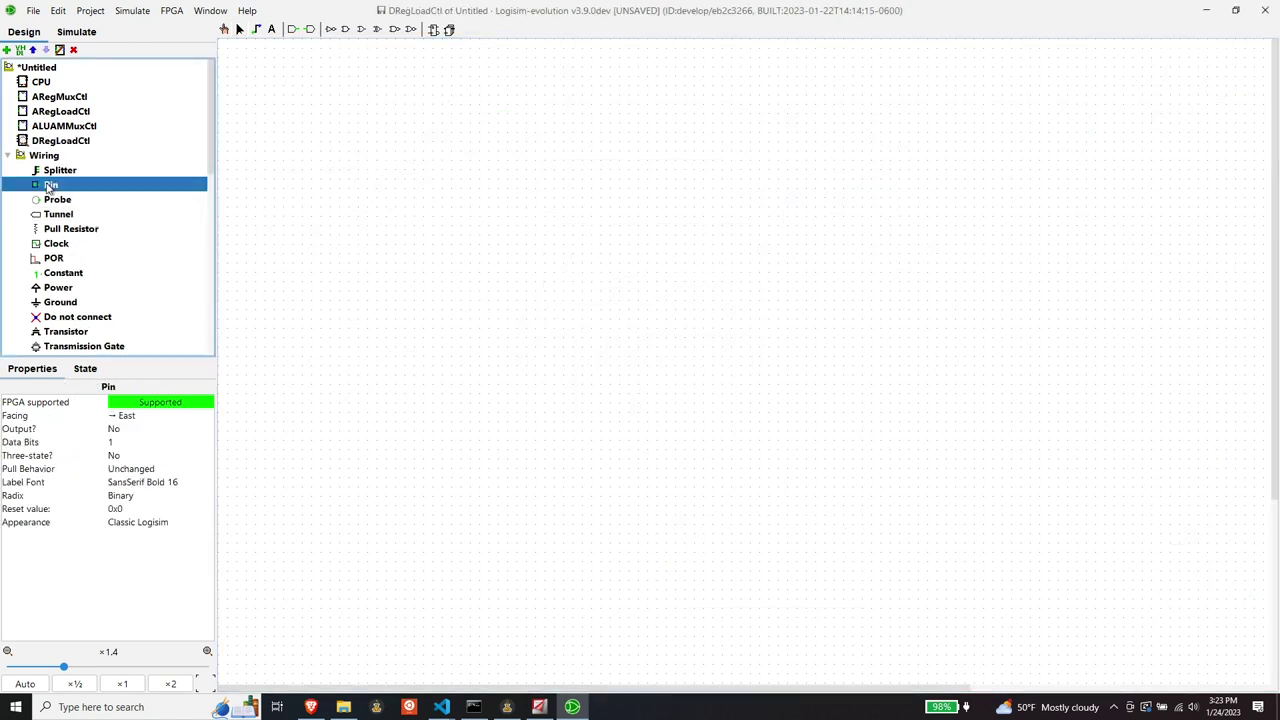
pyautogui.click(347, 270)
pyautogui.click(140, 482)
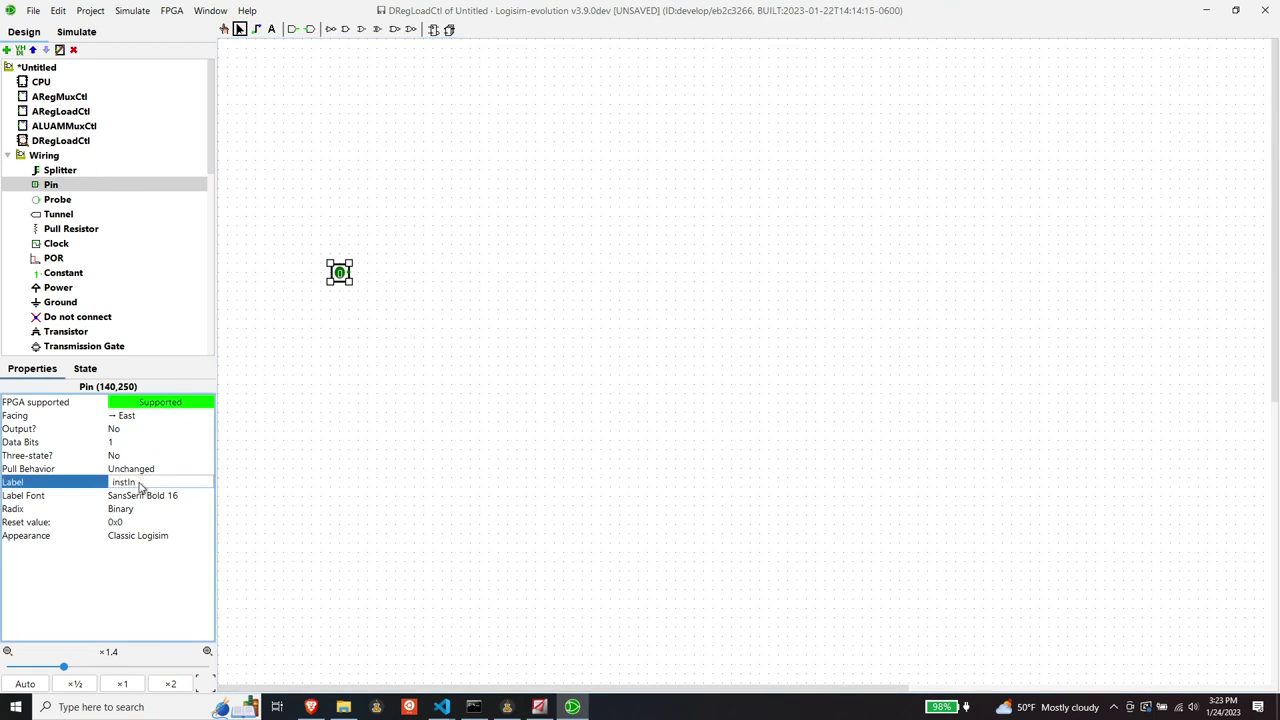
pyautogui.press('Return')
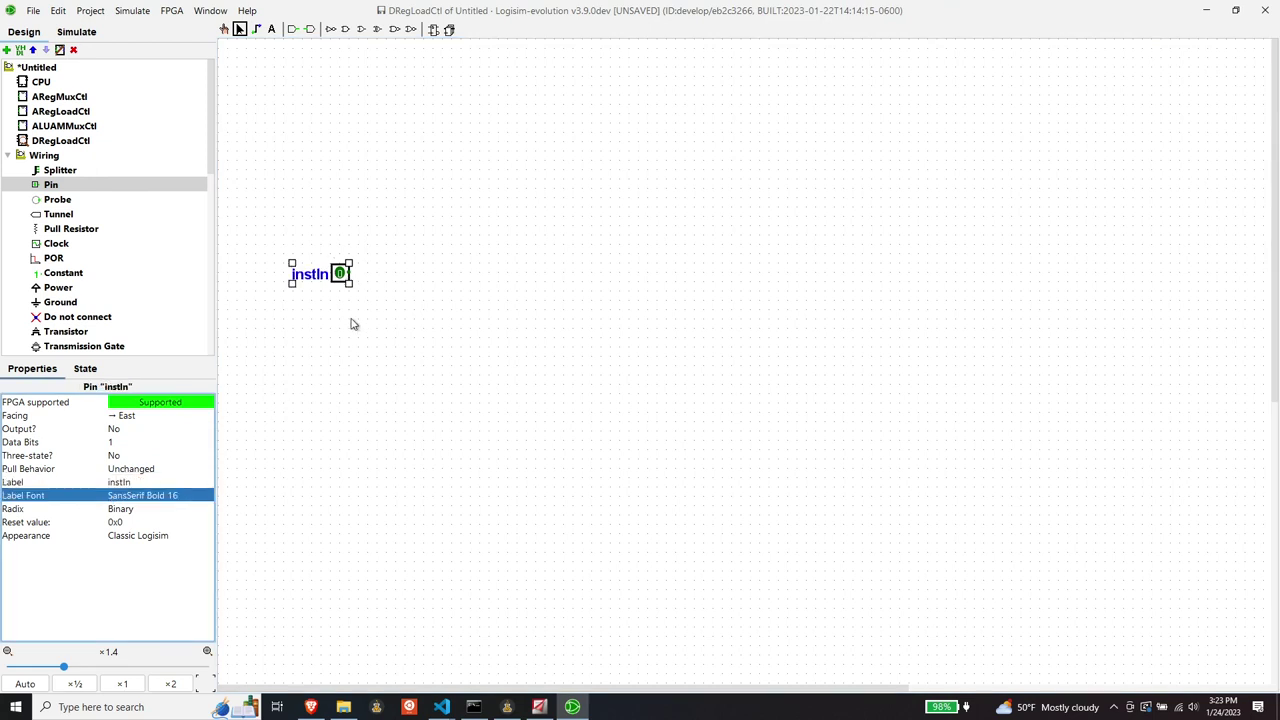
pyautogui.click(146, 441)
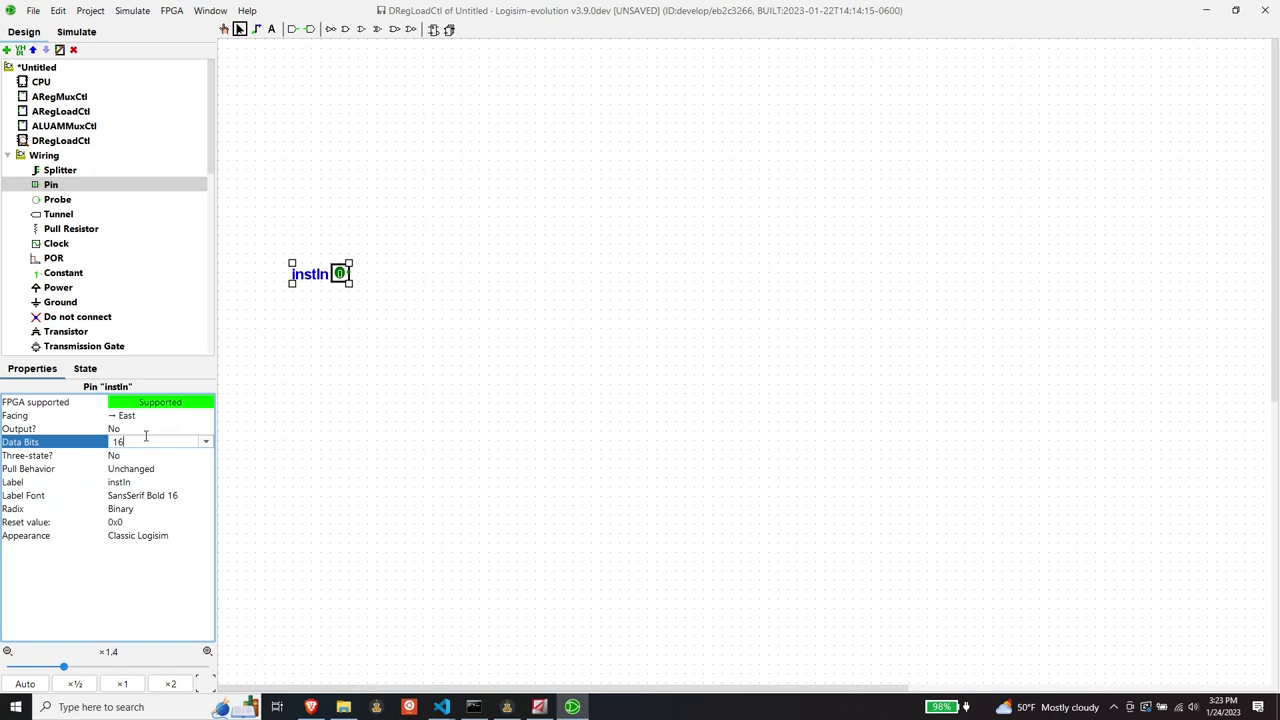
pyautogui.write('6')
pyautogui.press('Return')
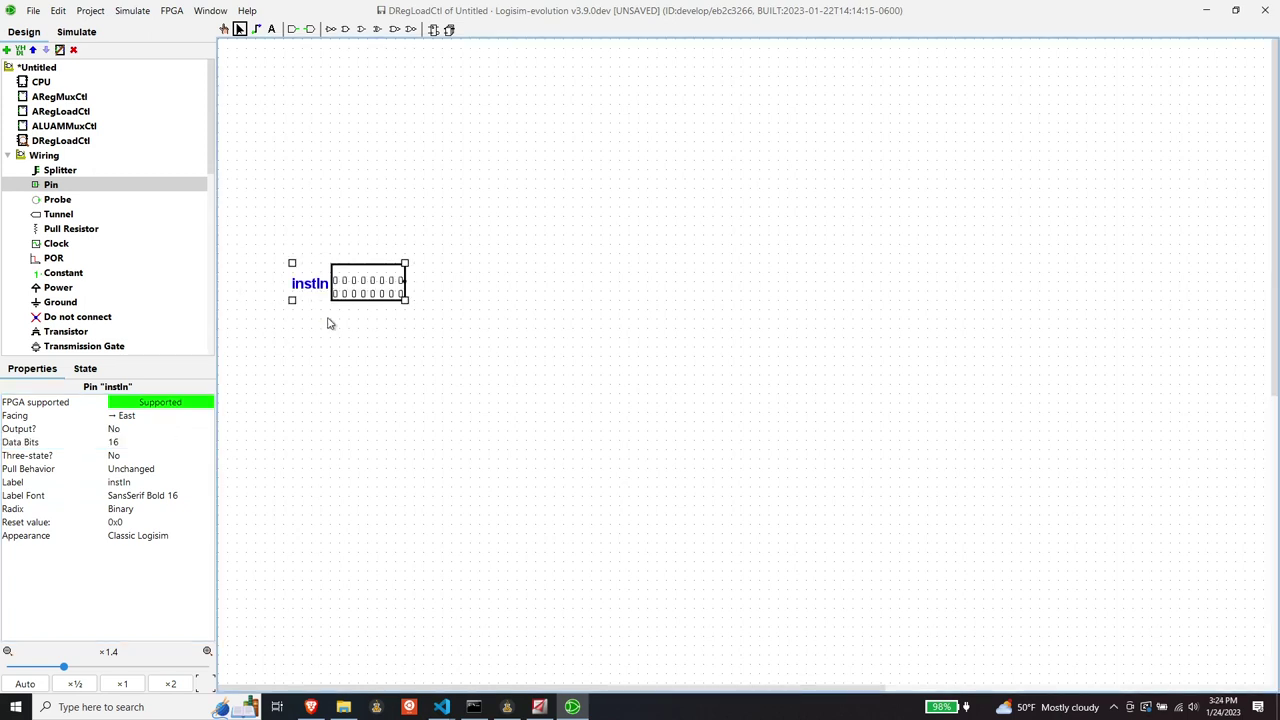
# Step: Add a west-facing output pin labelled o well to the right of the instIn pin
pyautogui.click(63, 188)
pyautogui.click(759, 282)
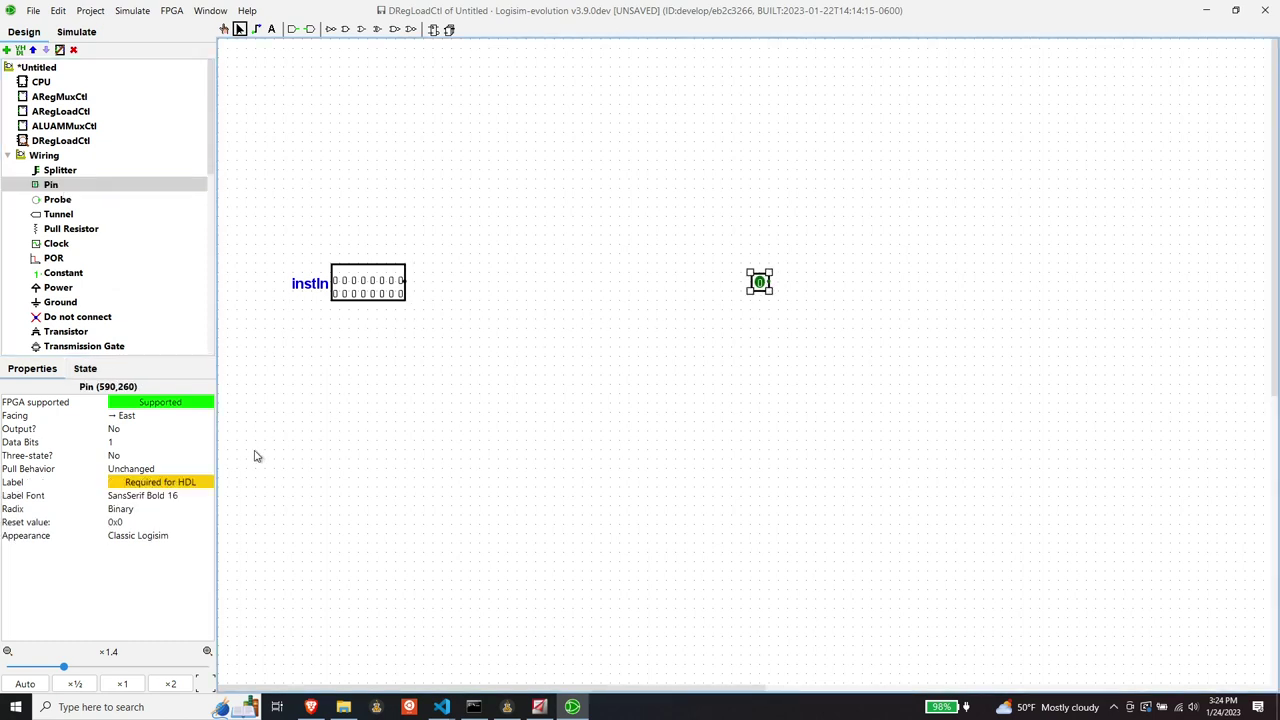
pyautogui.click(130, 430)
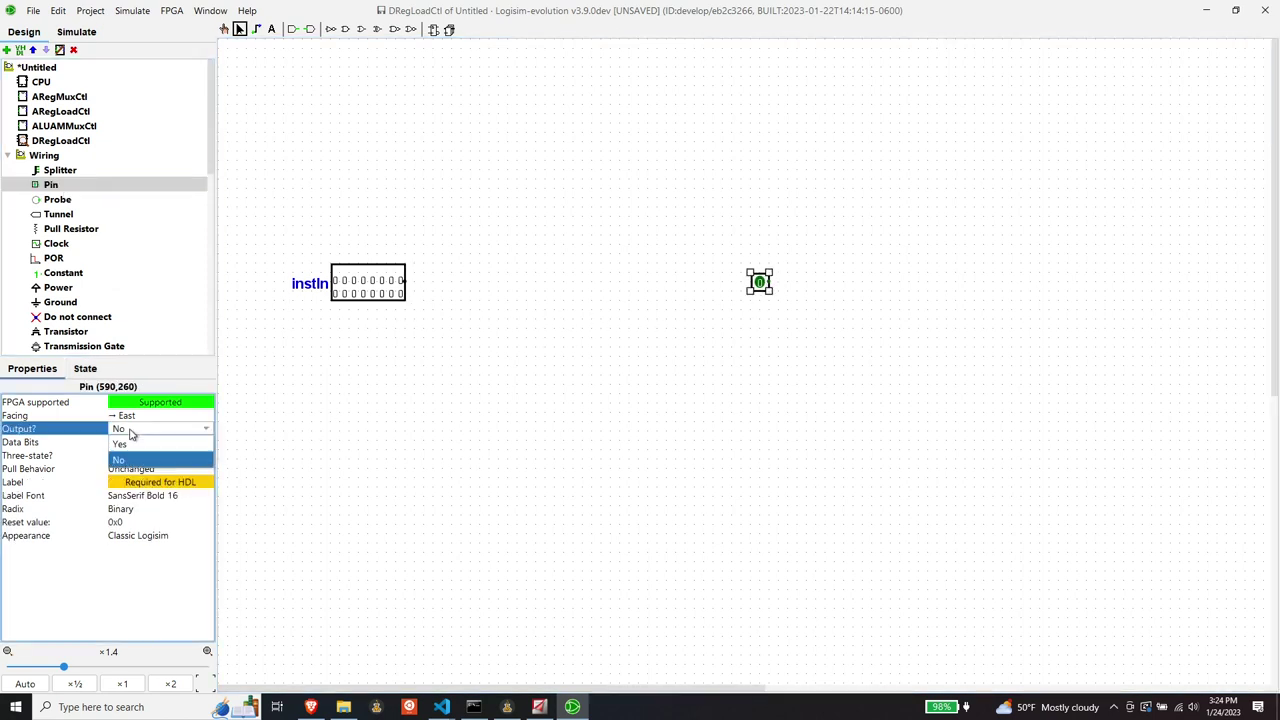
pyautogui.click(131, 443)
pyautogui.click(131, 417)
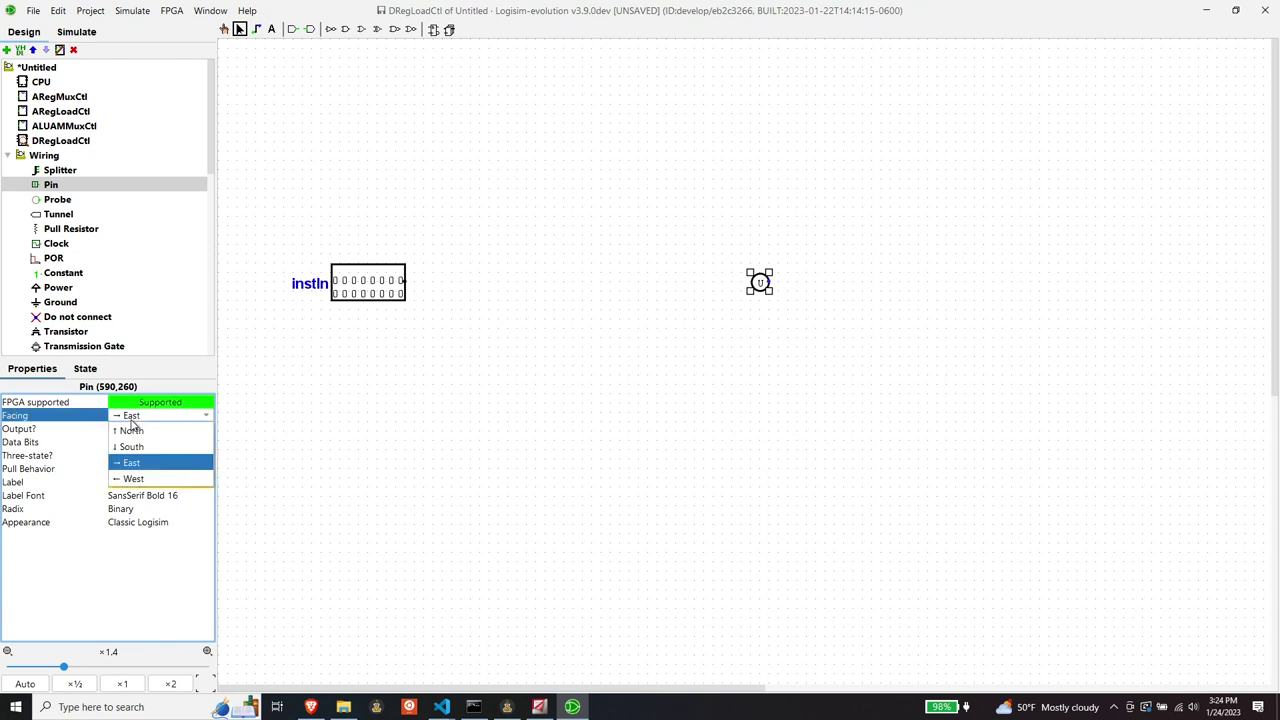
pyautogui.click(140, 479)
pyautogui.click(147, 481)
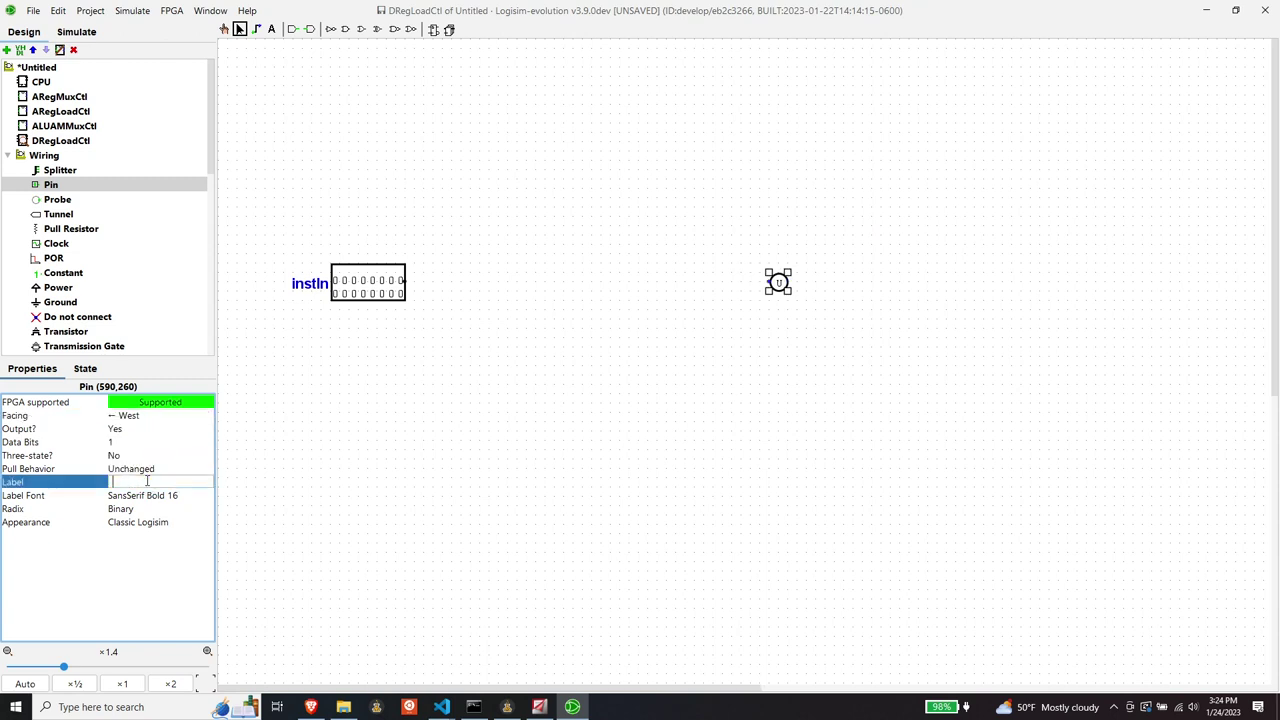
pyautogui.write('o')
pyautogui.press('Return')
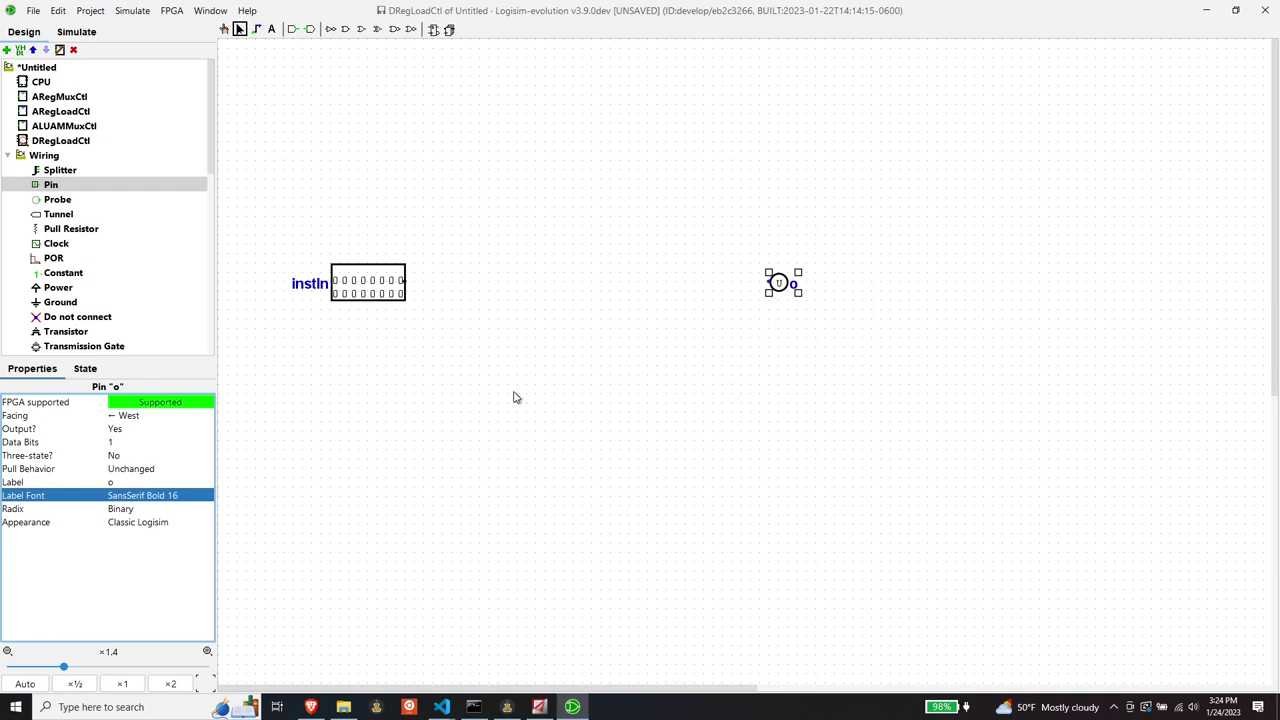
# Step: Attach a splitter to the instIn pin's output and set its fan out and bit width in to 16
pyautogui.click(56, 172)
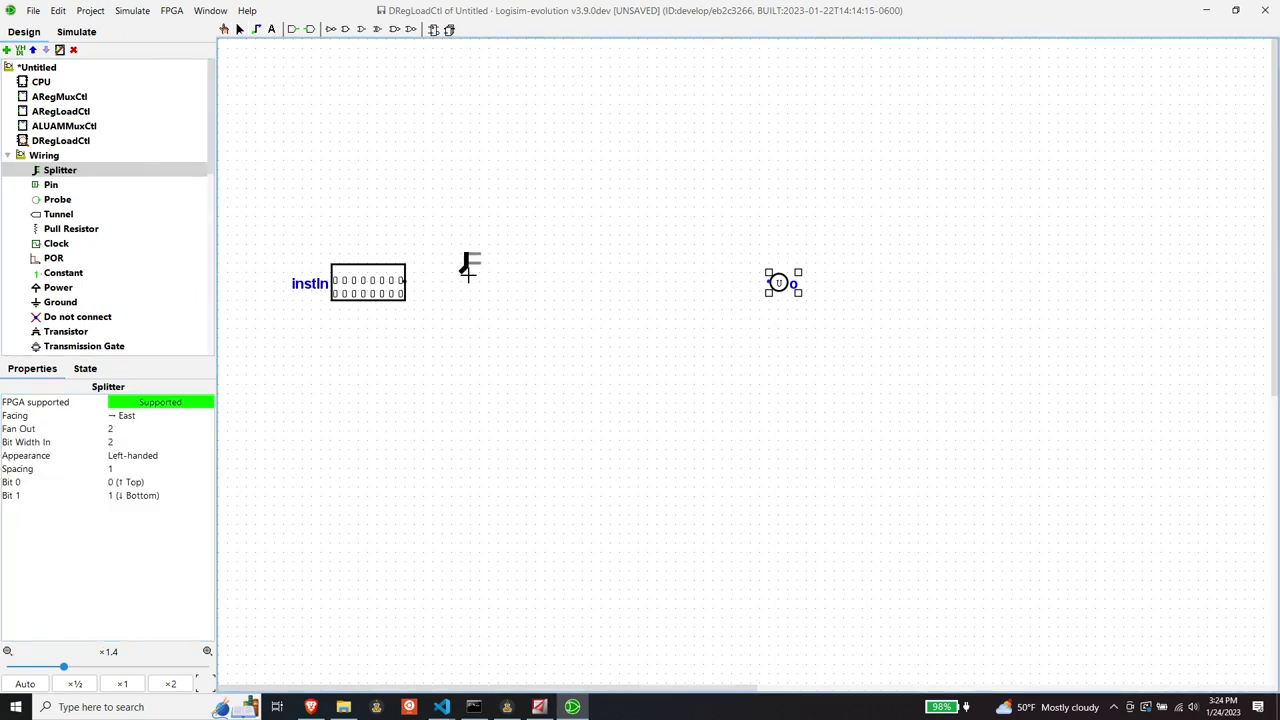
pyautogui.click(405, 281)
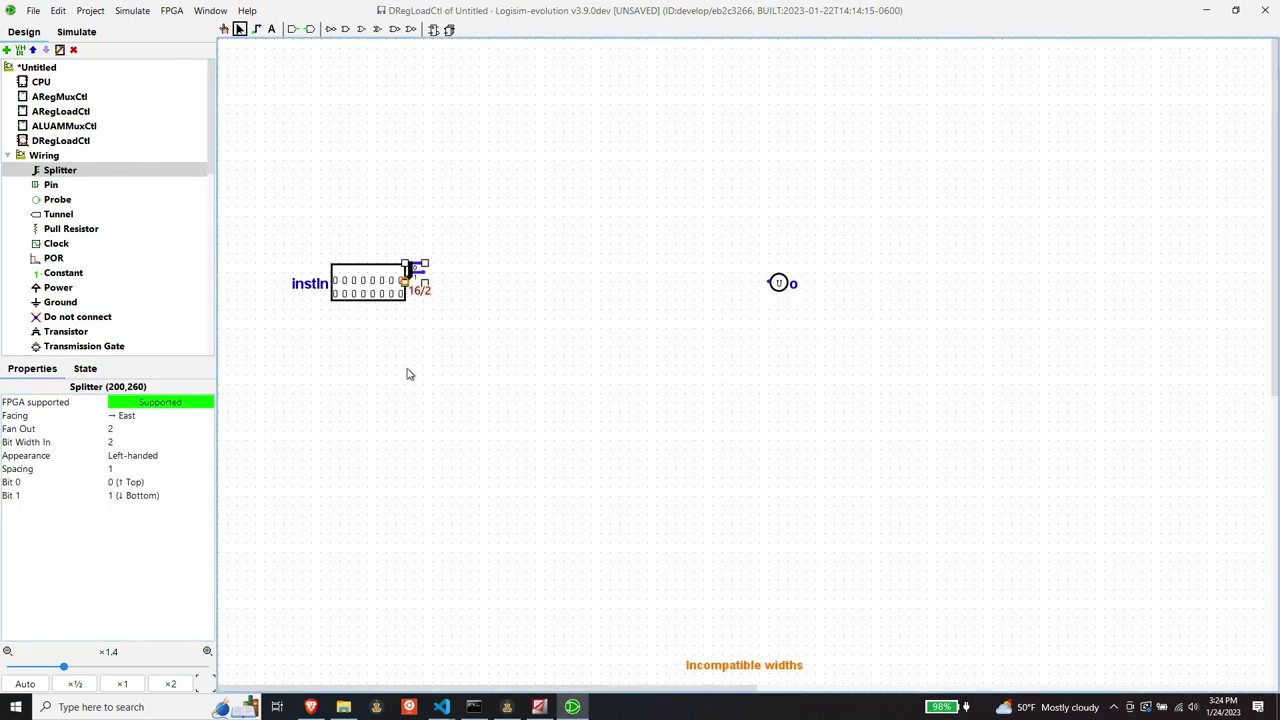
pyautogui.click(121, 428)
pyautogui.write('16')
pyautogui.press('Return')
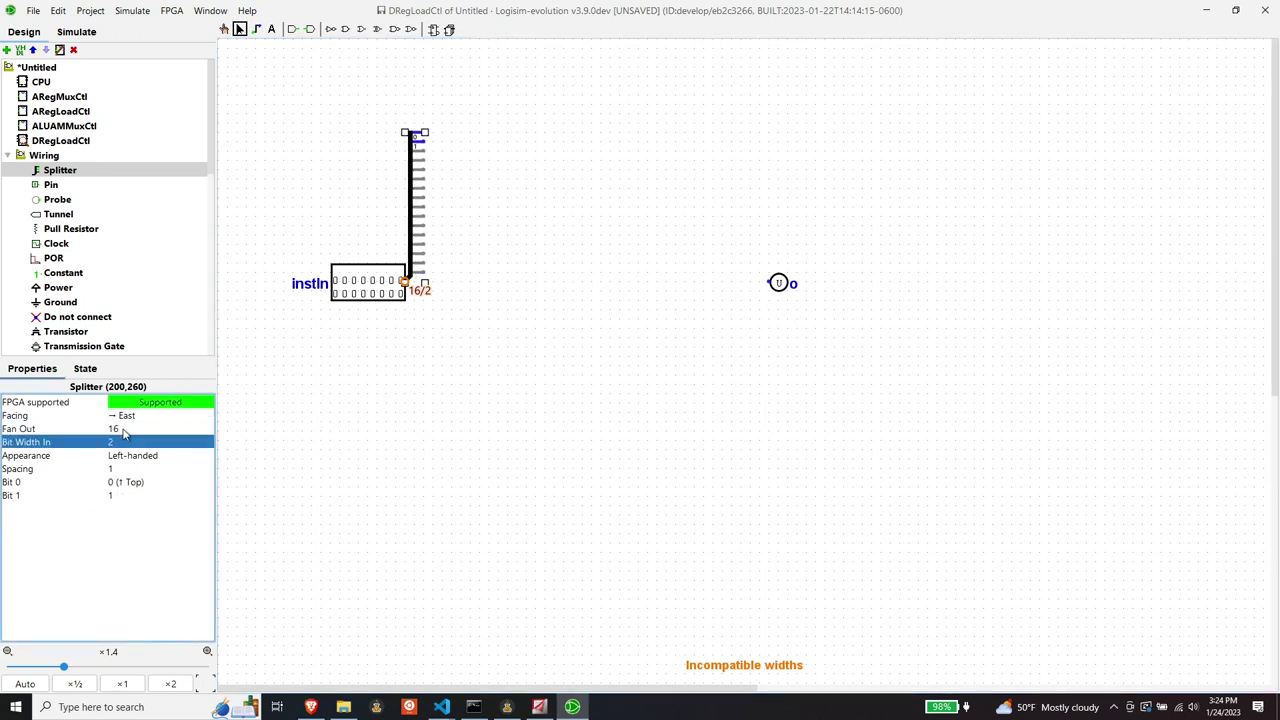
pyautogui.click(129, 442)
pyautogui.press('BackSpace')
pyautogui.write('16')
pyautogui.press('Return')
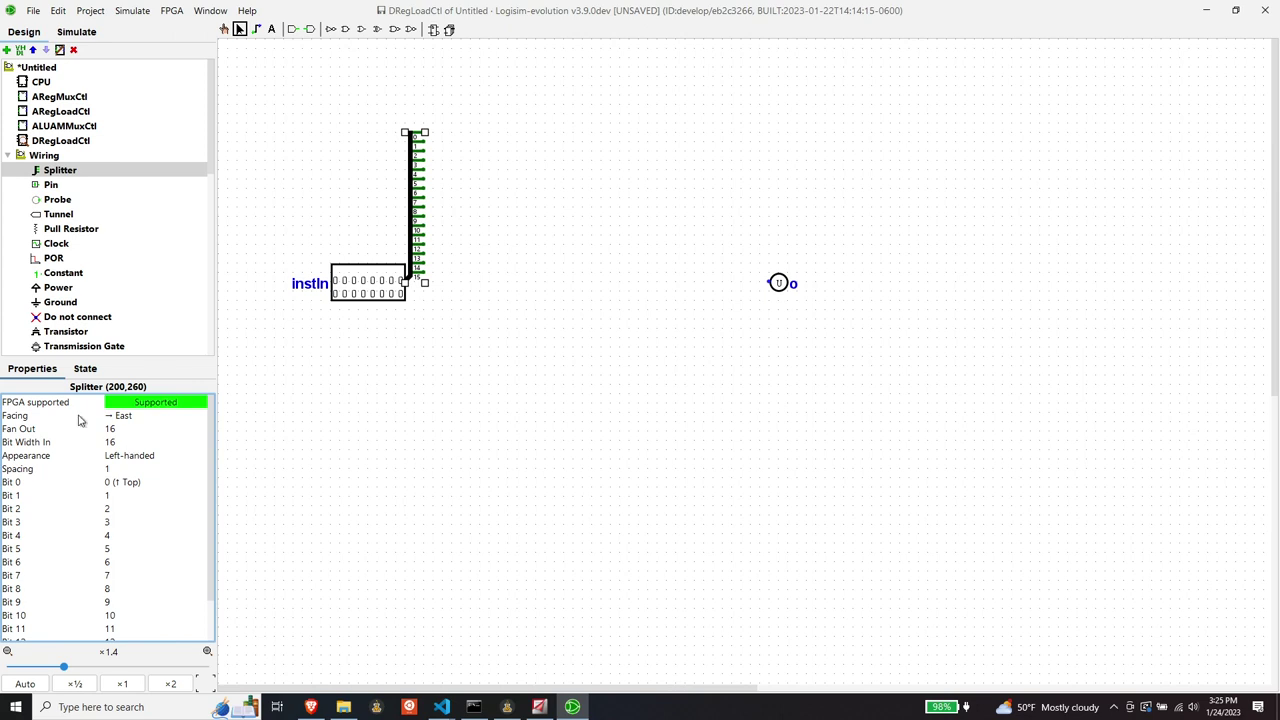
# Step: Place a two-input AND gate to the right of the splitter
pyautogui.scroll(-4, 88, 255)
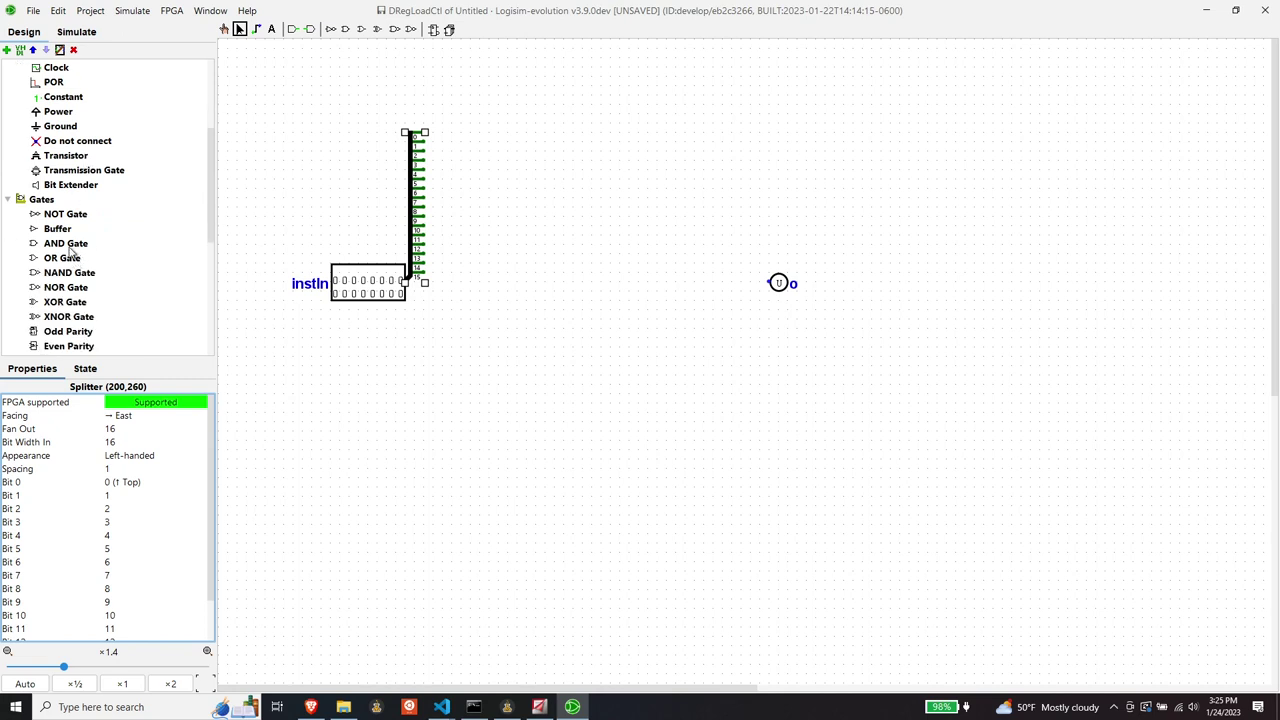
pyautogui.click(70, 246)
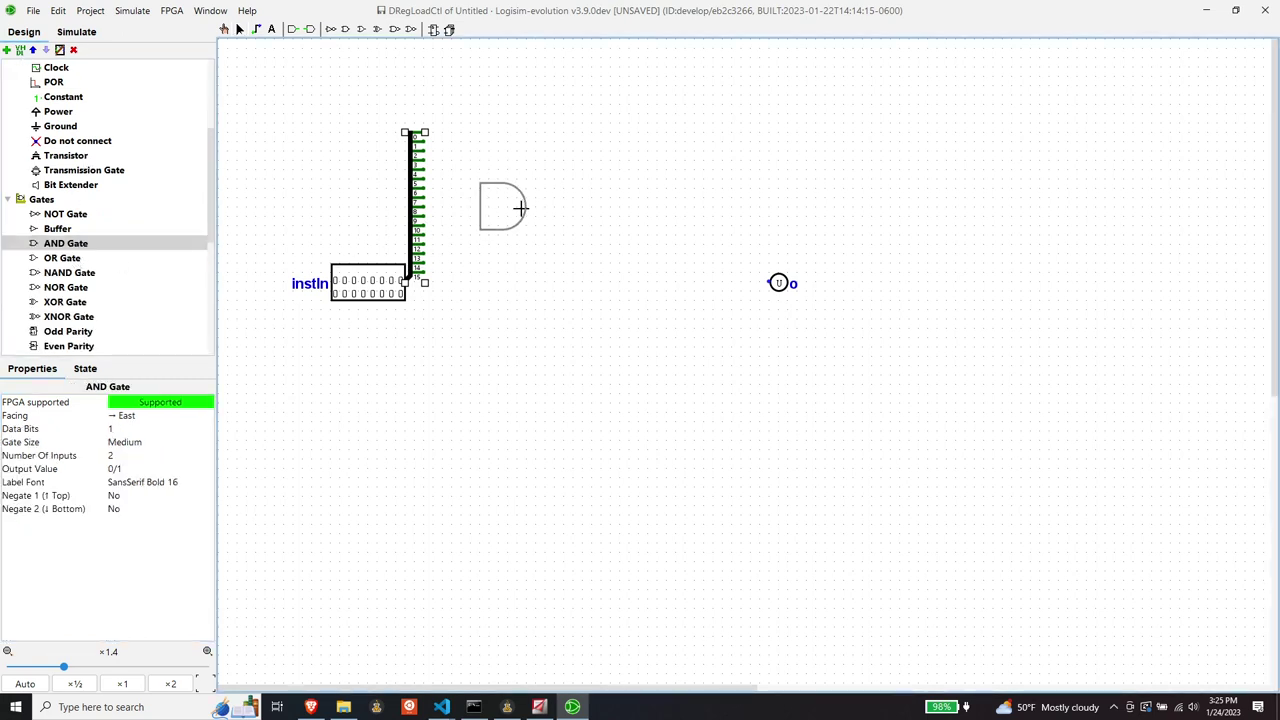
pyautogui.click(516, 207)
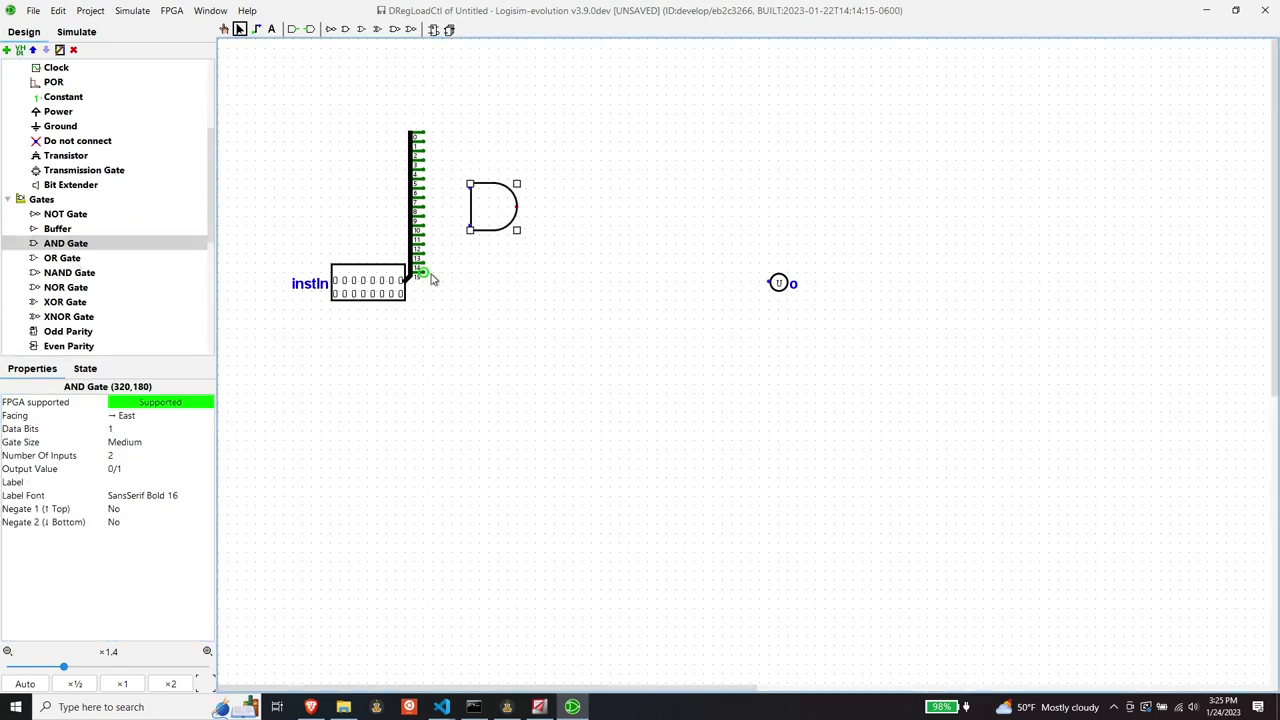
# Step: Wire splitter bits 15 and 6 to the AND gate's inputs and connect the gate's output to pin o, moved close to it
pyautogui.moveTo(422, 273)
pyautogui.mouseDown()
pyautogui.moveTo(443, 276)
pyautogui.moveTo(452, 228)
pyautogui.moveTo(471, 229)
pyautogui.mouseUp()
pyautogui.moveTo(423, 190); pyautogui.dragTo(471, 187)
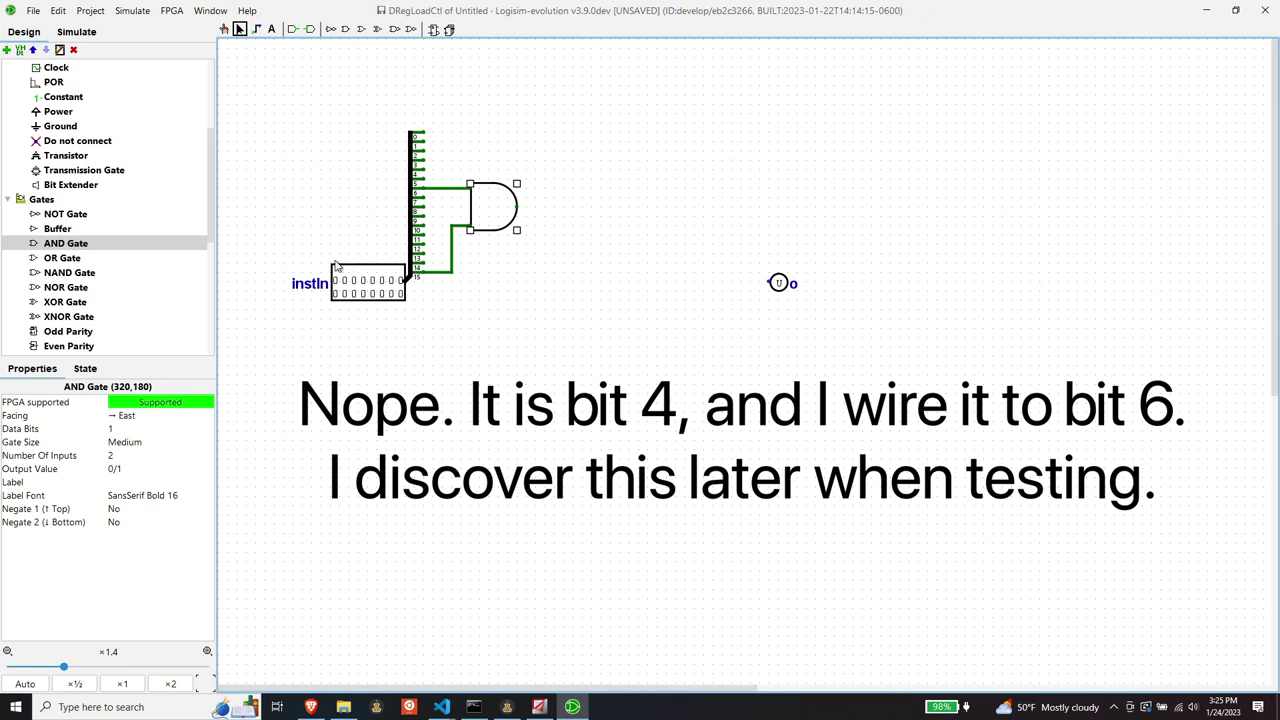
pyautogui.moveTo(780, 287)
pyautogui.mouseDown()
pyautogui.moveTo(572, 234)
pyautogui.moveTo(569, 210)
pyautogui.moveTo(540, 210)
pyautogui.moveTo(557, 209)
pyautogui.mouseUp()
pyautogui.click(546, 266)
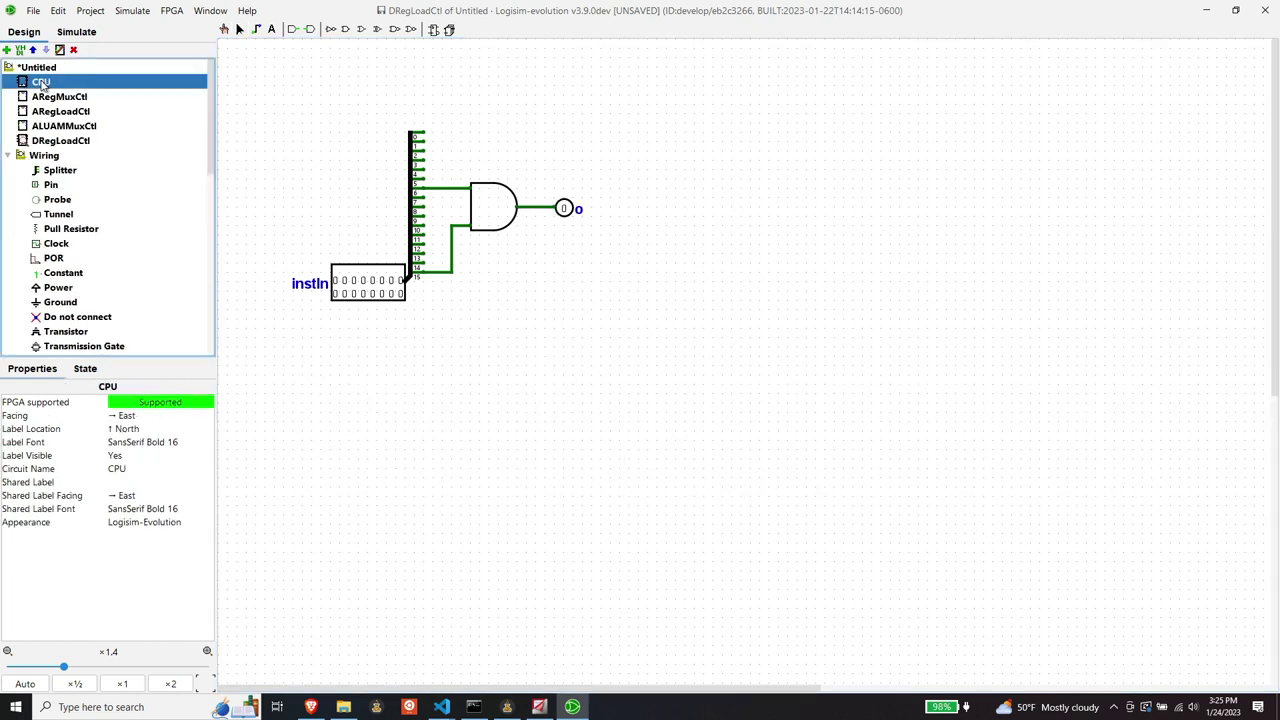
# Step: Add a DRegLoadCtl block with Classic Logisim appearance to the CPU circuit and wire its output to register D's load input
pyautogui.doubleClick(40, 81)
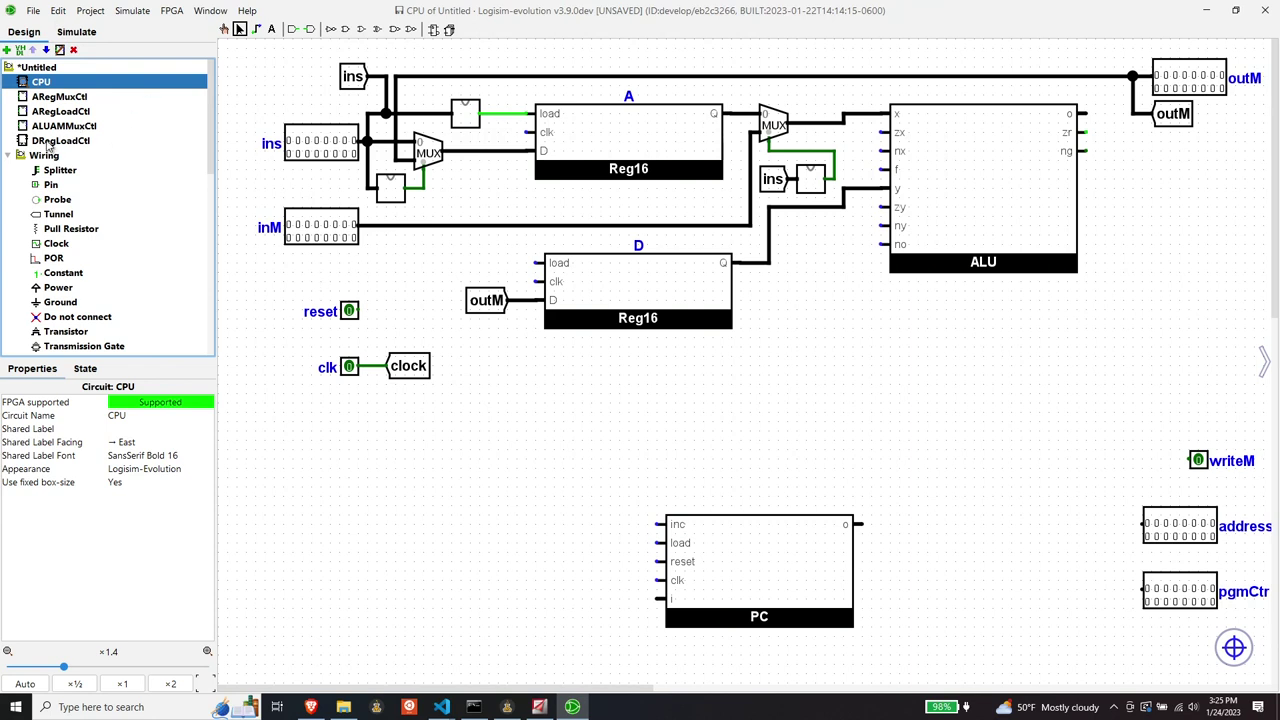
pyautogui.click(50, 141)
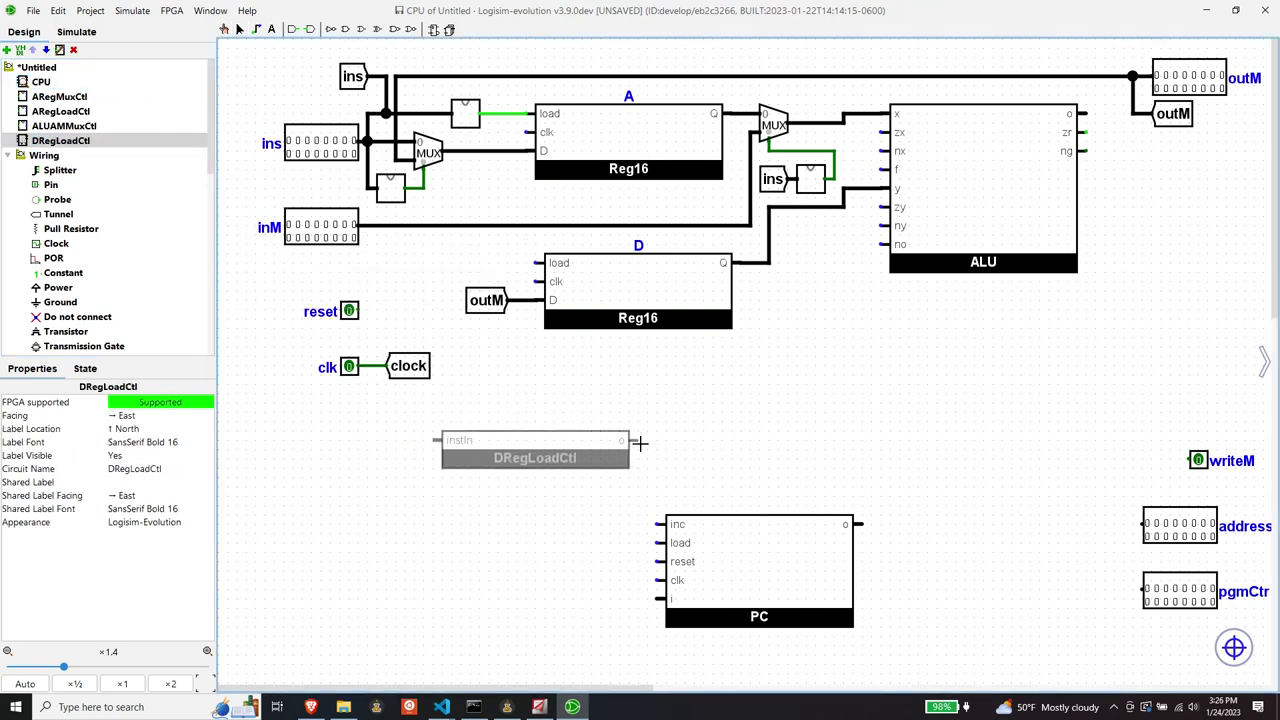
pyautogui.click(669, 405)
pyautogui.click(157, 537)
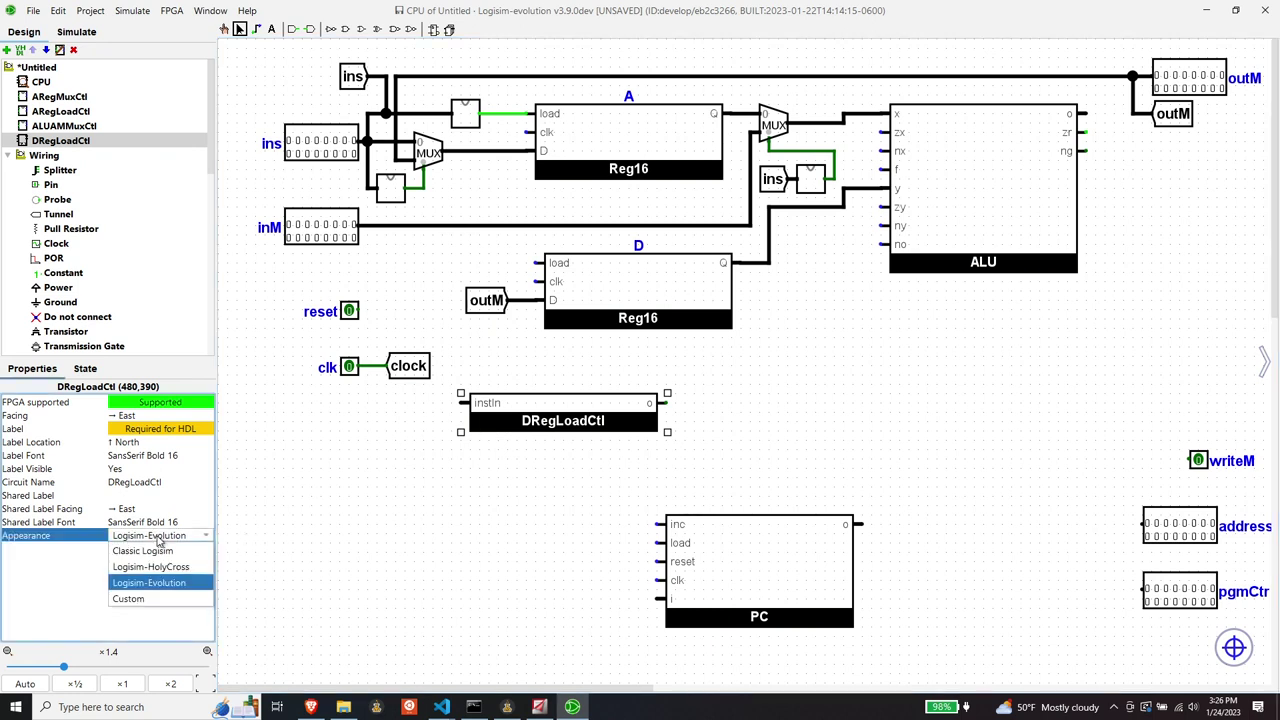
pyautogui.click(142, 551)
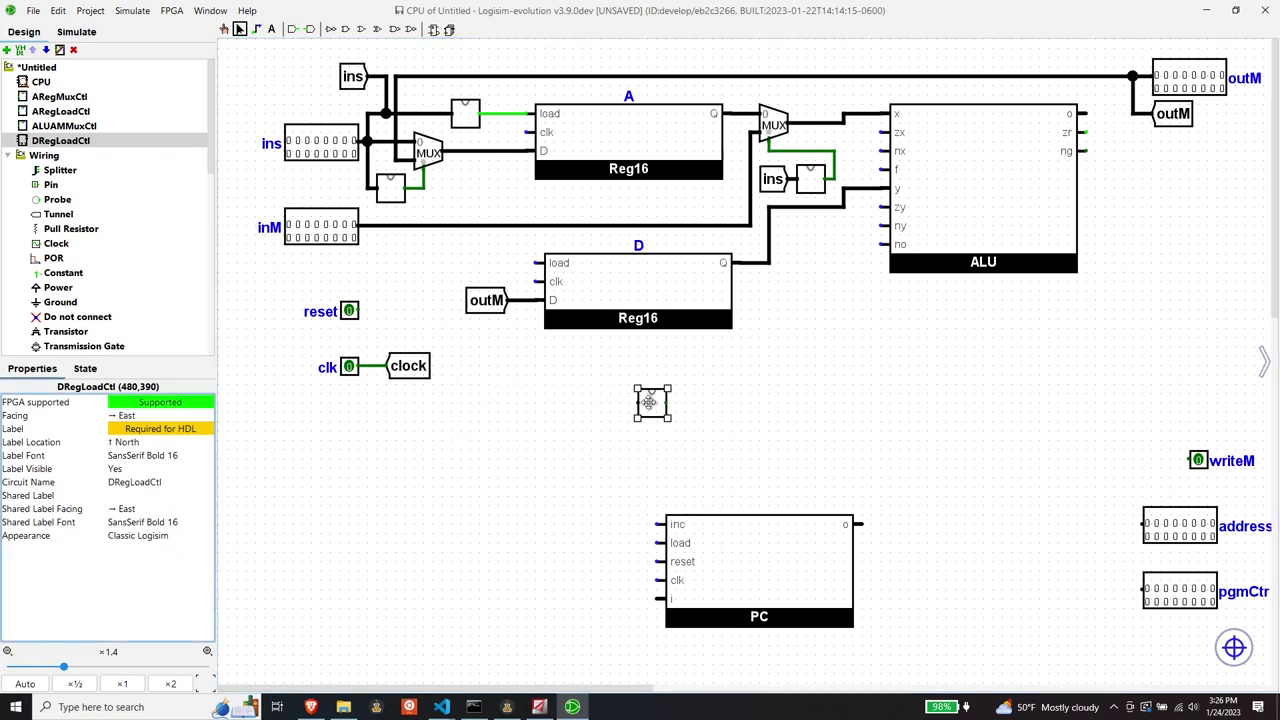
pyautogui.moveTo(649, 401); pyautogui.dragTo(471, 259)
pyautogui.moveTo(503, 254); pyautogui.dragTo(541, 263)
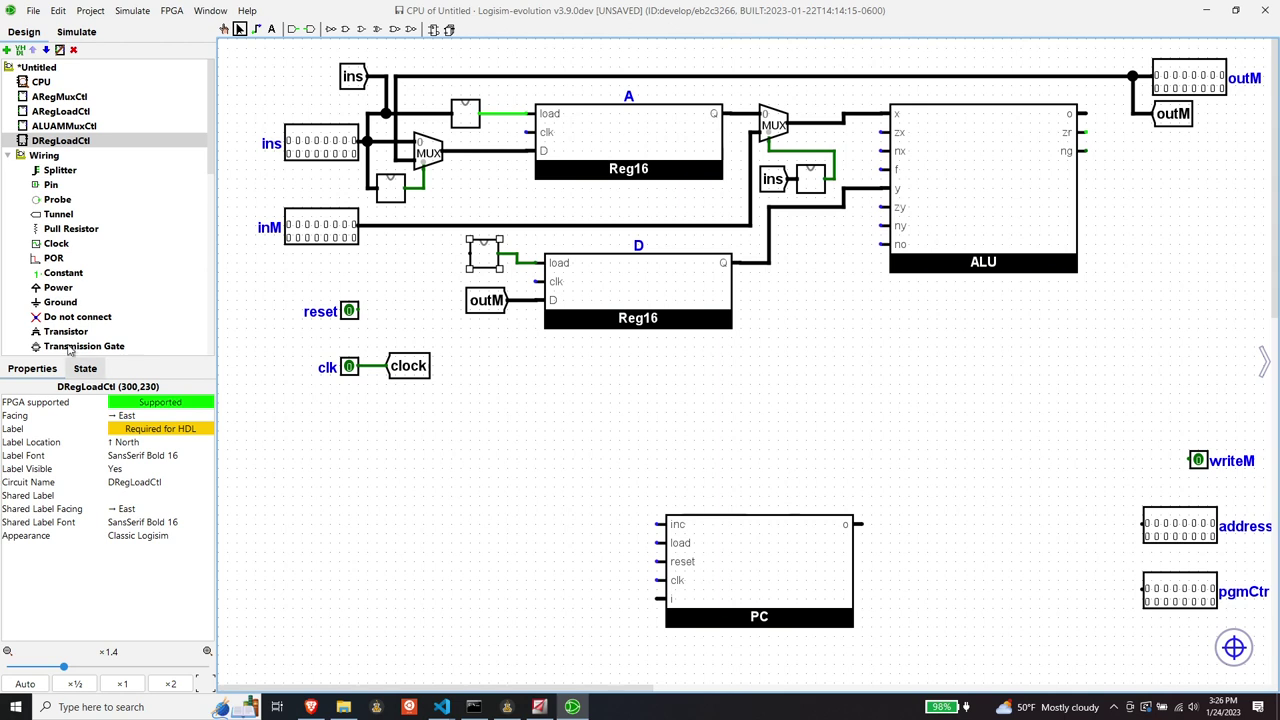
# Step: Place a tunnel to the left of the DRegLoadCtl block, labelled ins with 16 data bits
pyautogui.click(56, 214)
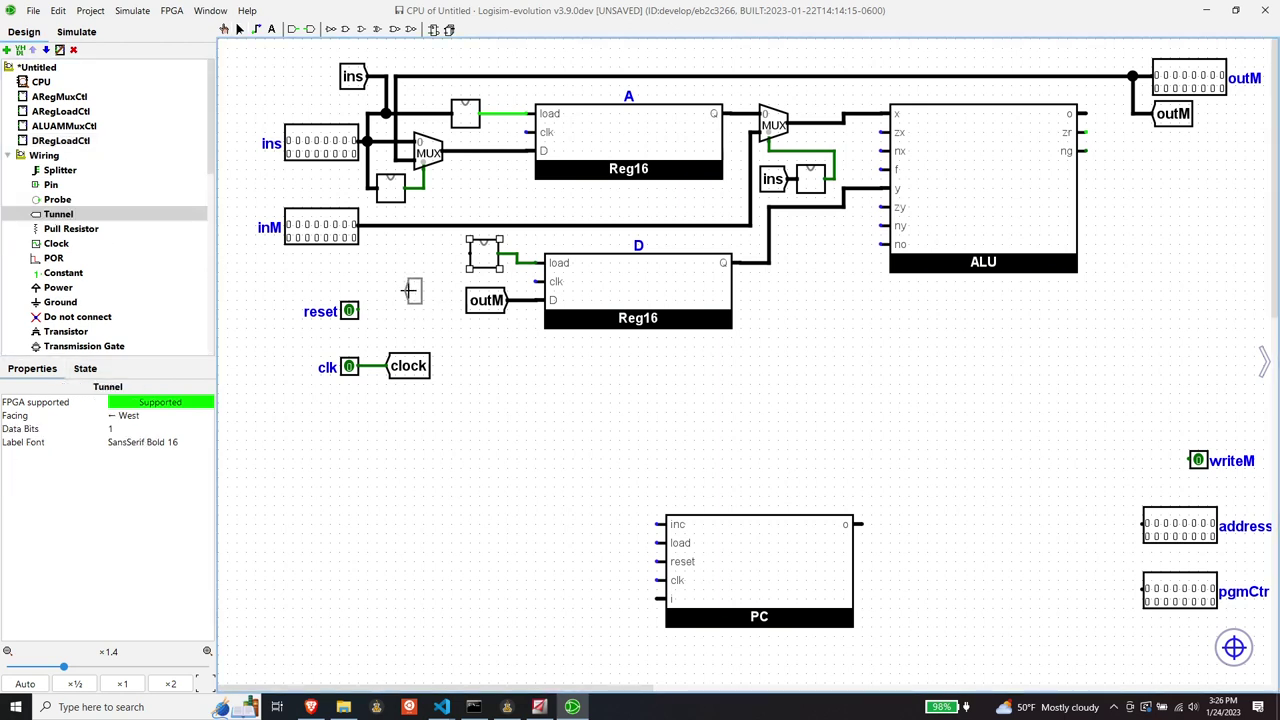
pyautogui.click(413, 255)
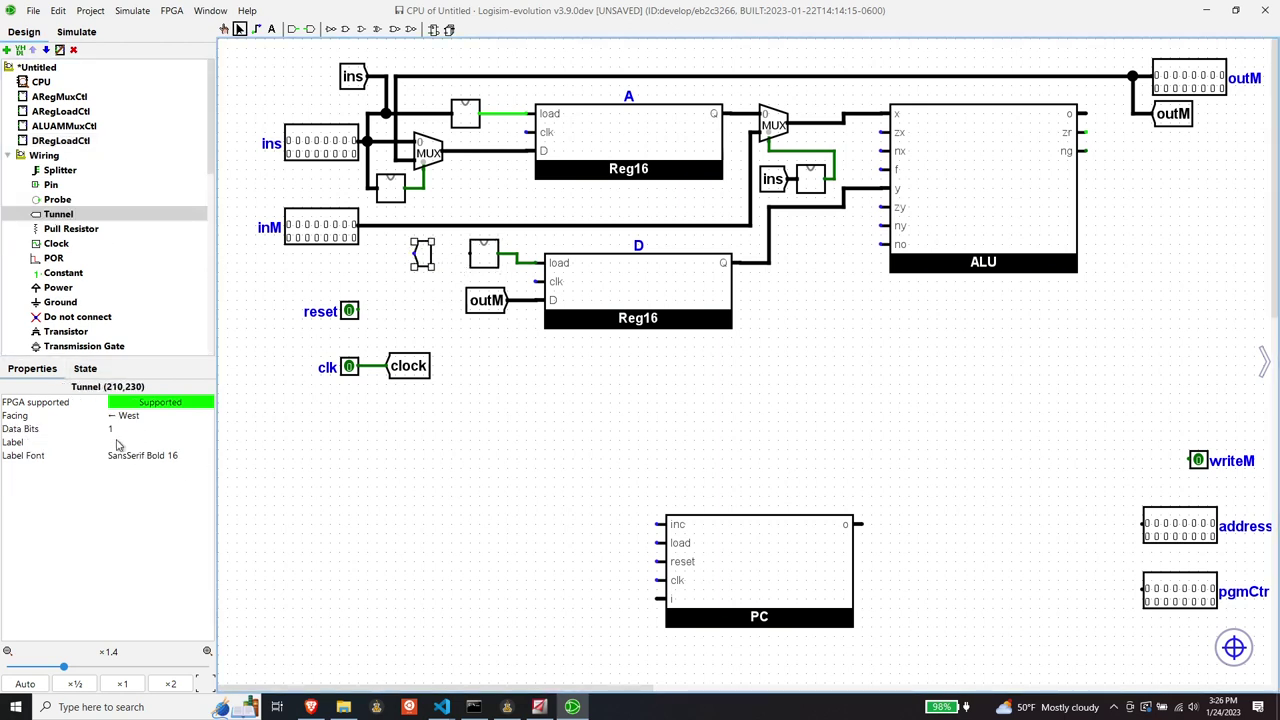
pyautogui.click(121, 442)
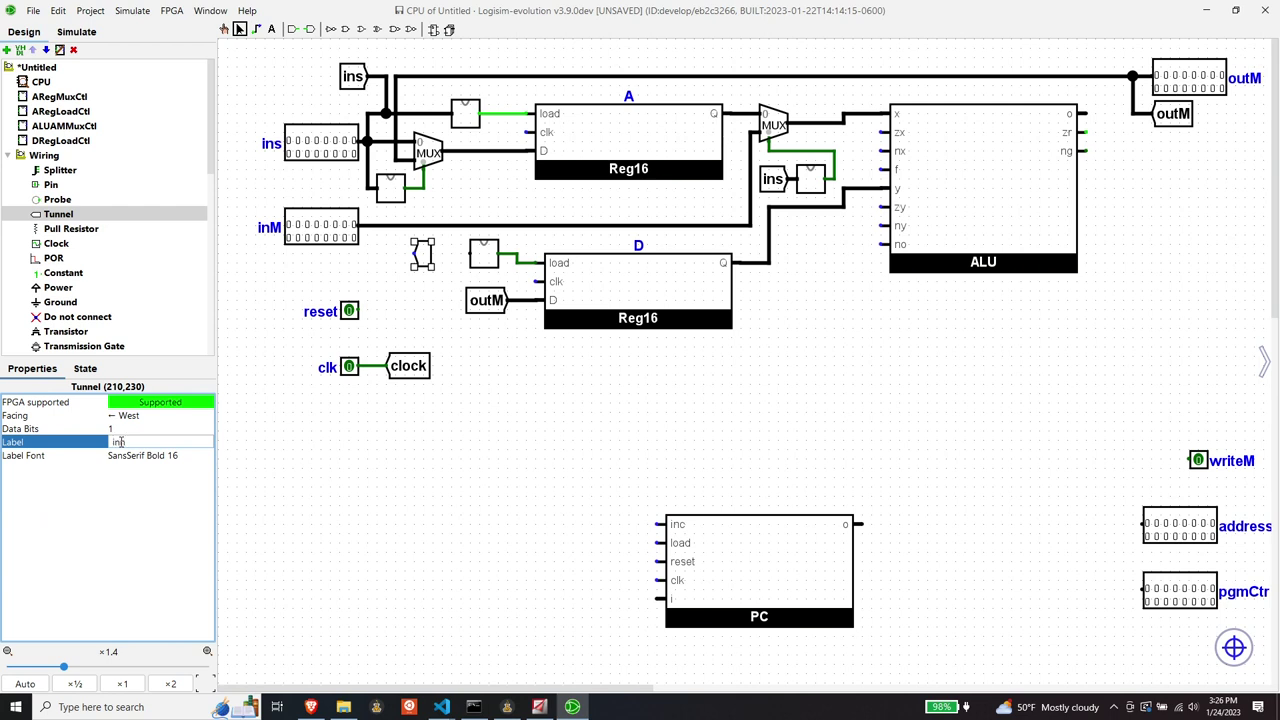
pyautogui.press('Return')
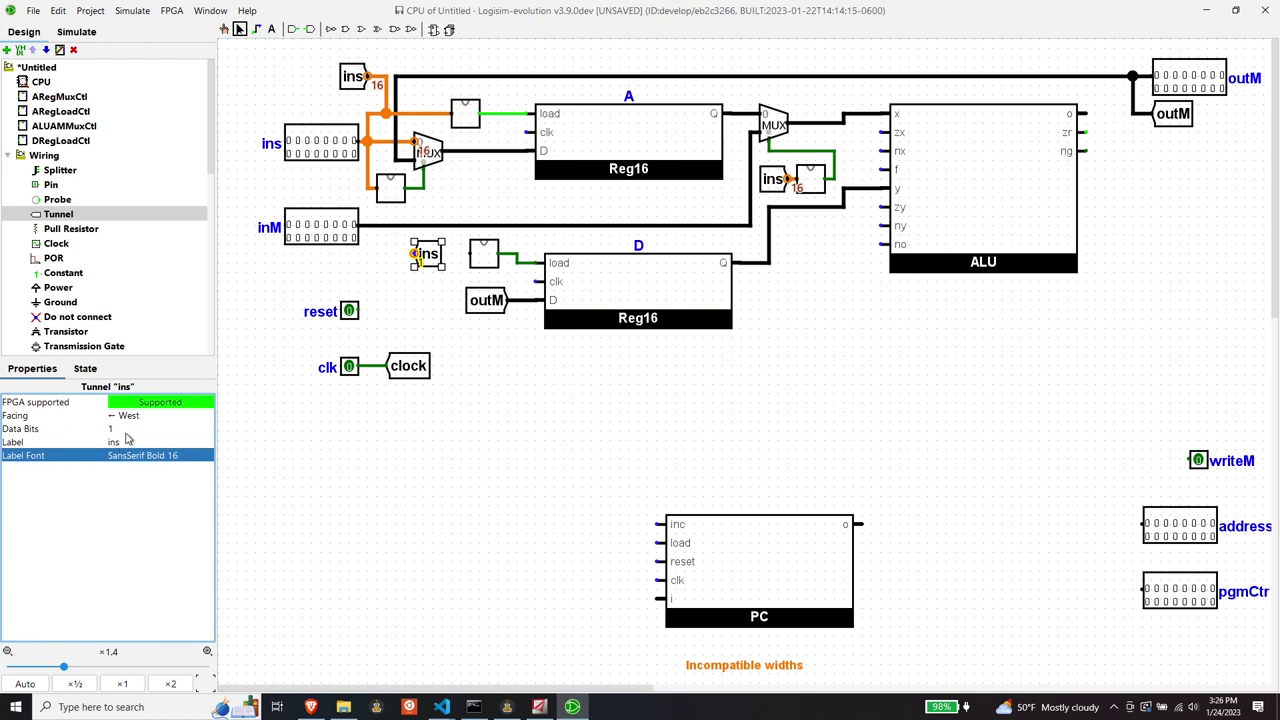
pyautogui.click(125, 428)
pyautogui.write('6')
pyautogui.press('Return')
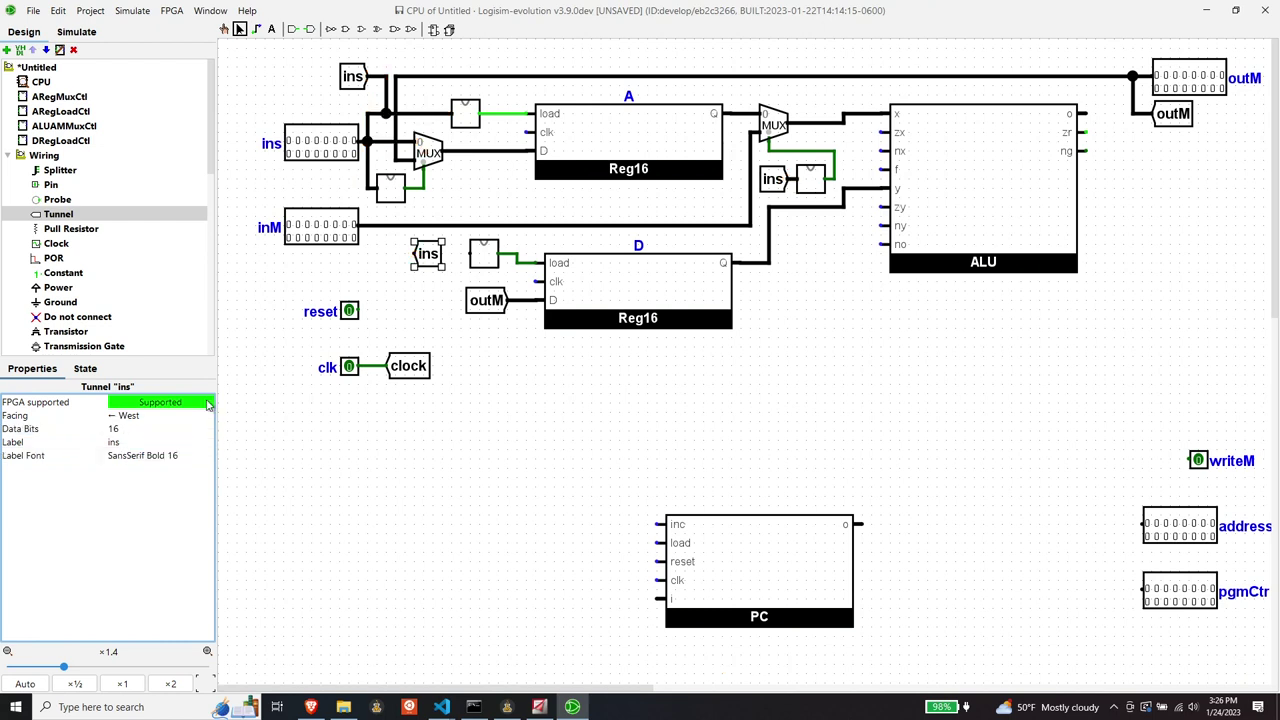
# Step: Face the new ins tunnel east and connect it to the DRegLoadCtl block's input
pyautogui.click(125, 420)
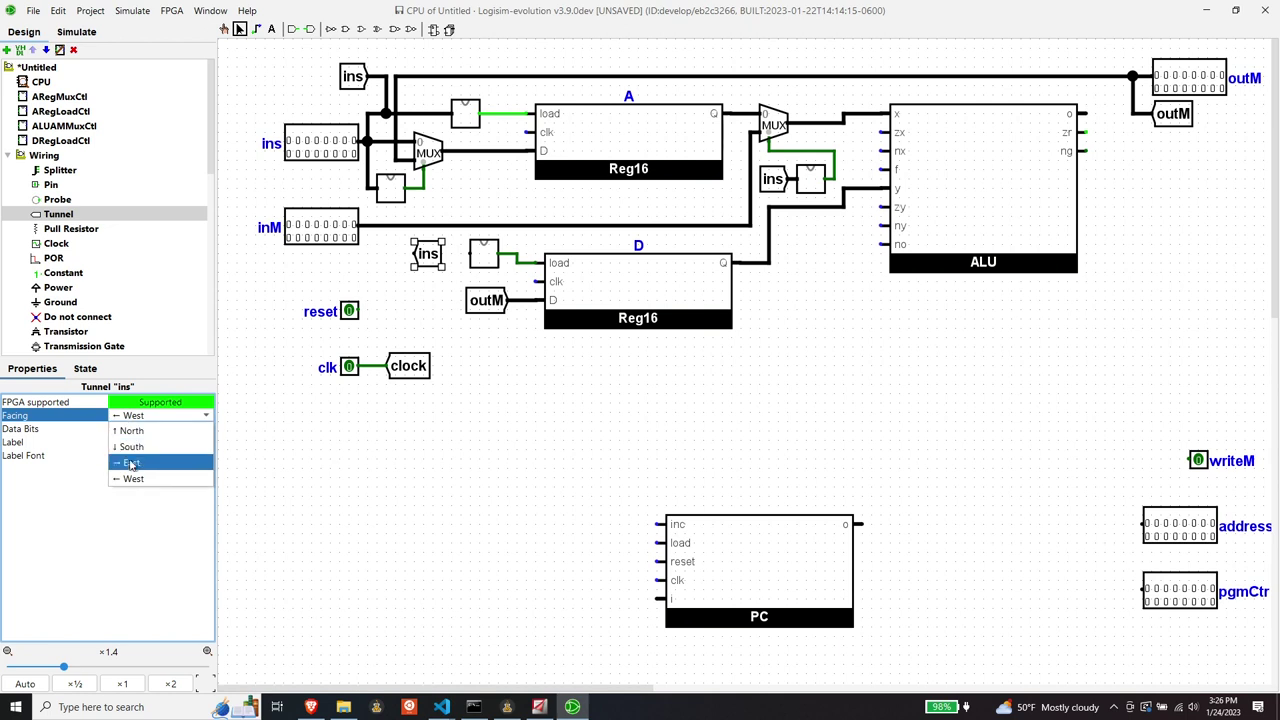
pyautogui.click(132, 466)
pyautogui.moveTo(392, 262); pyautogui.dragTo(470, 254)
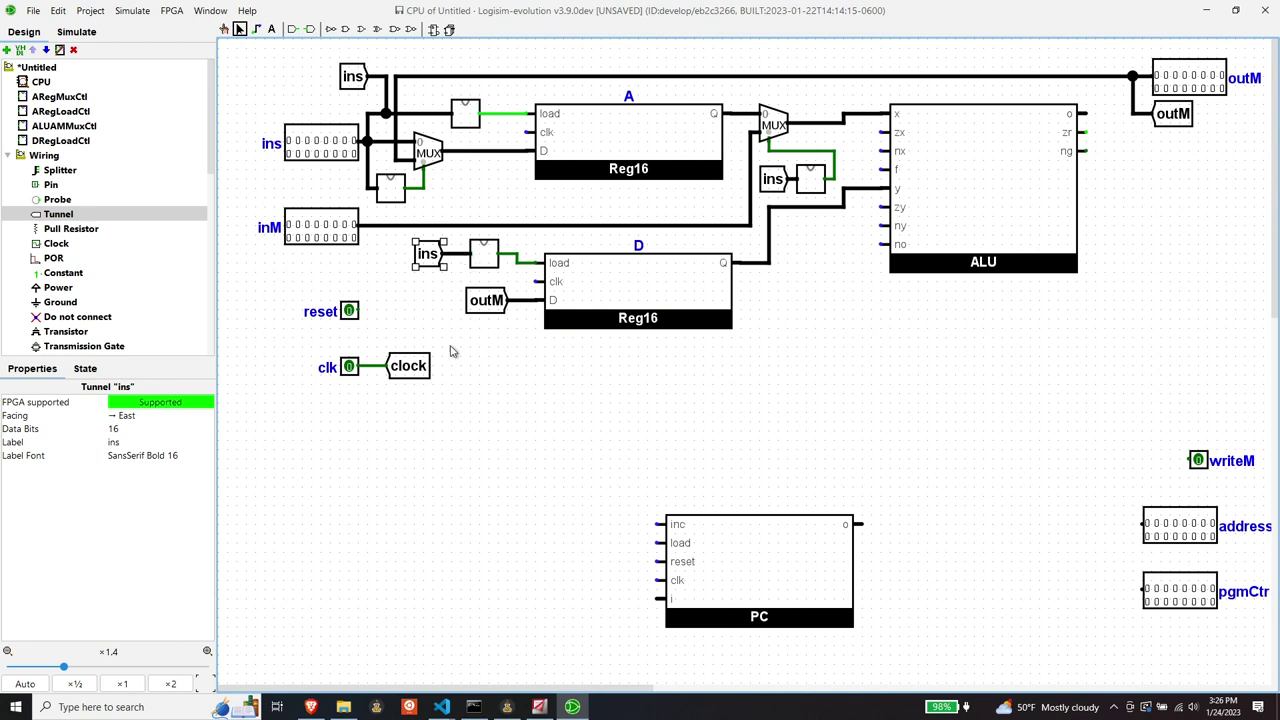
# Step: Create a new circuit named WriteMCtl
pyautogui.click(1043, 469)
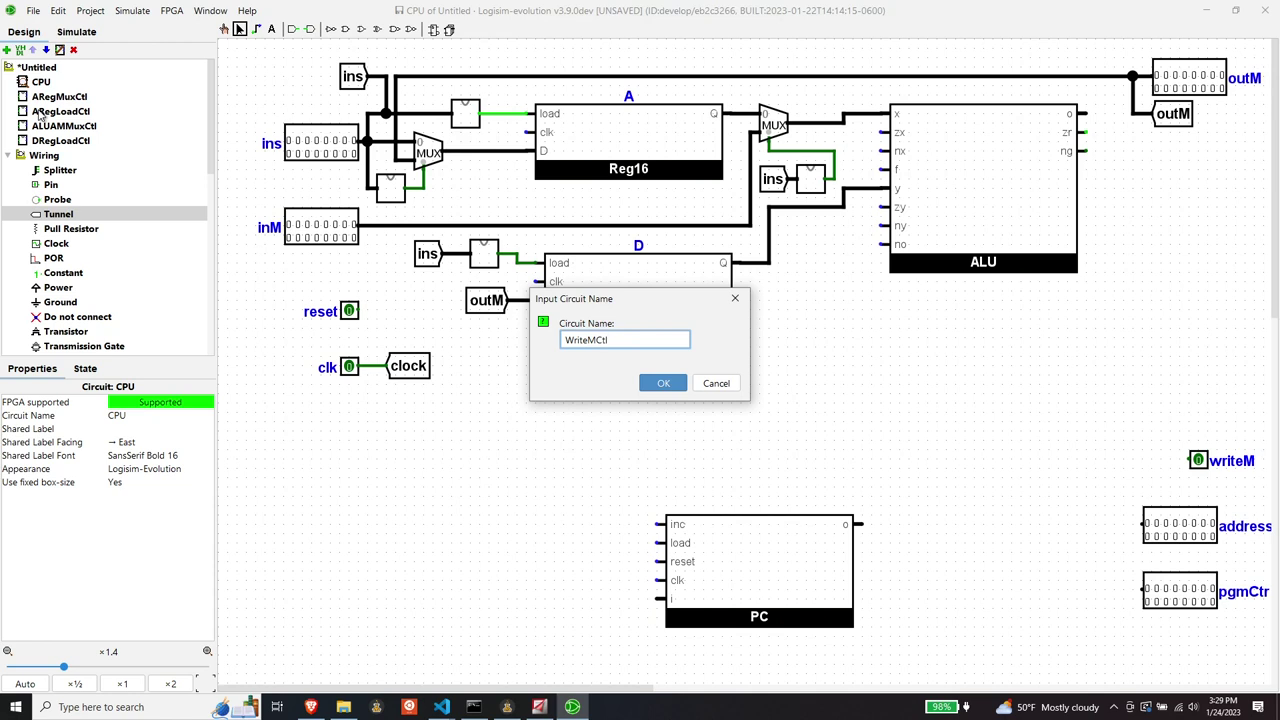
pyautogui.press('Return')
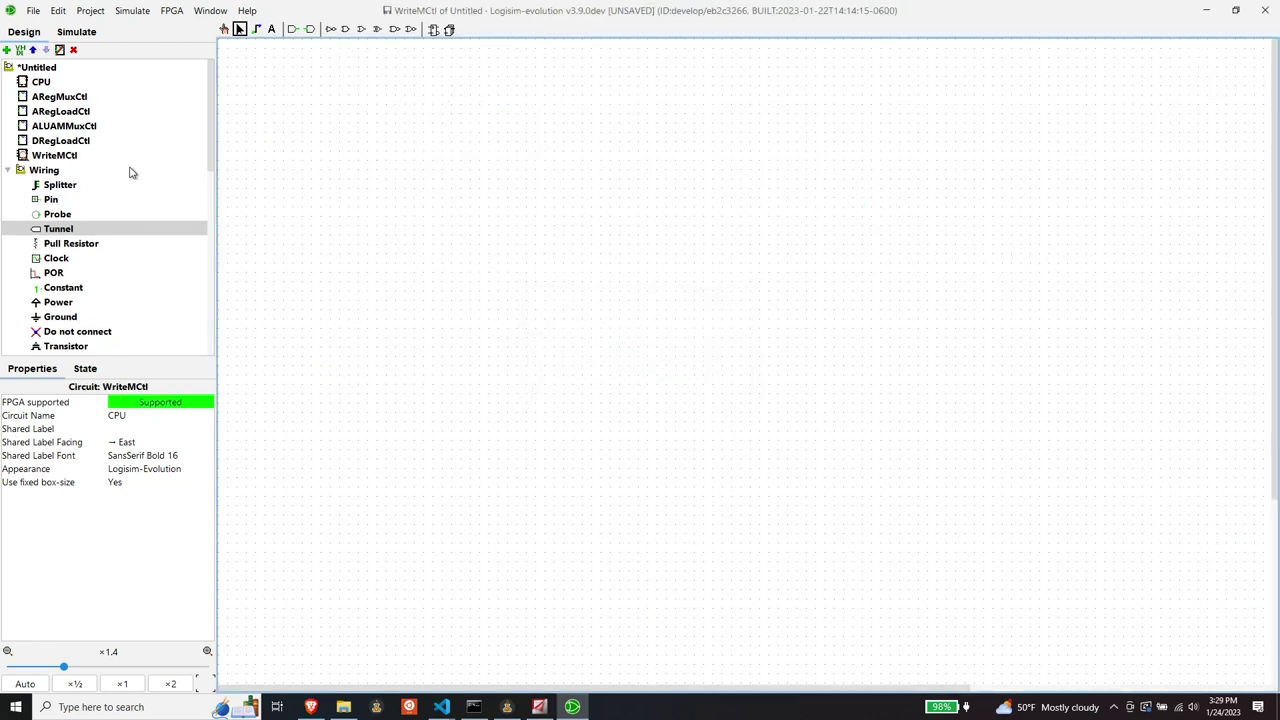
# Step: Place a 16-bit input pin labelled ins with a 16-way splitter, plus a west-facing output pin labelled o further right
pyautogui.click(51, 200)
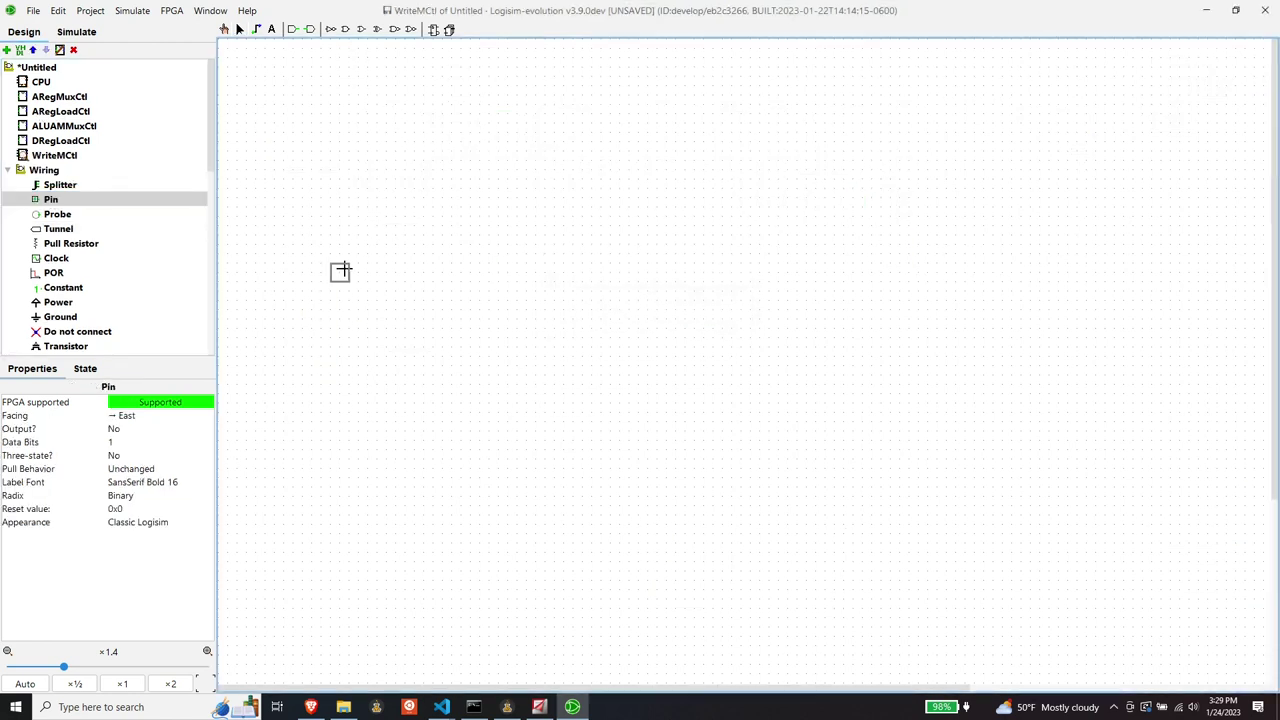
pyautogui.click(360, 282)
pyautogui.click(136, 484)
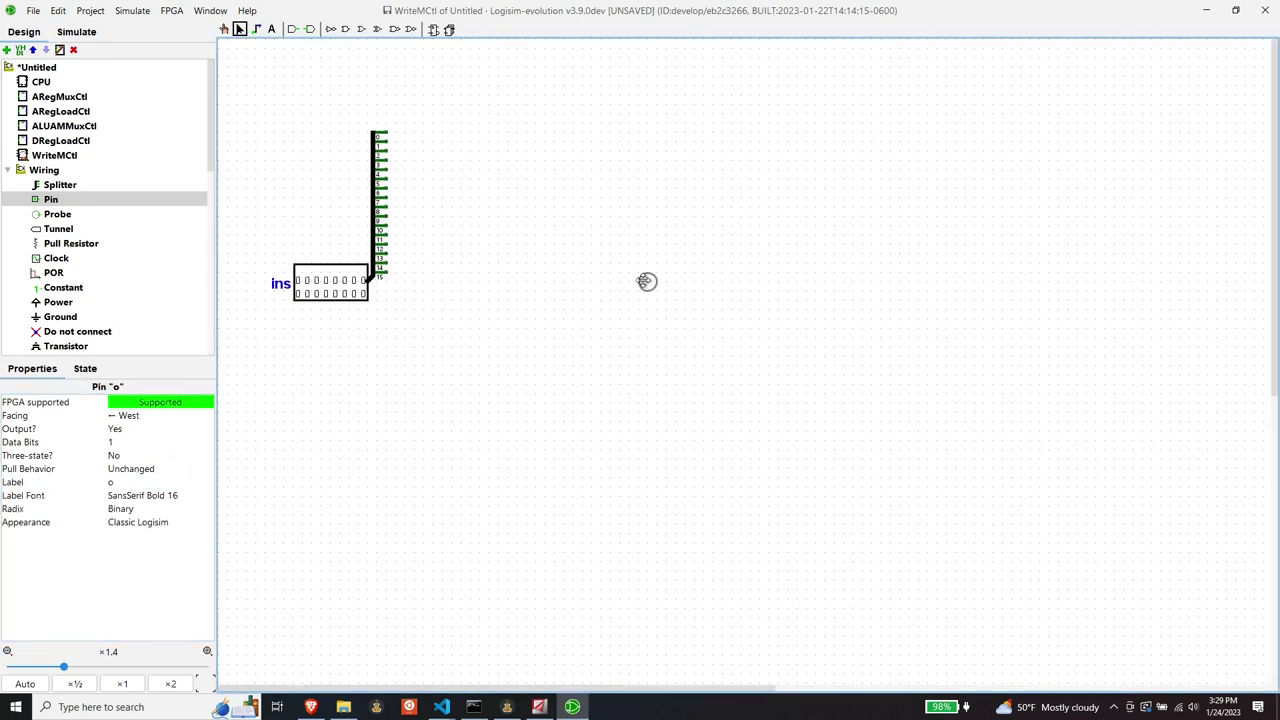
pyautogui.click(648, 282)
# Step: Place a two-input AND gate to the right of the splitter in WriteMCtl
pyautogui.scroll(-4, 65, 258)
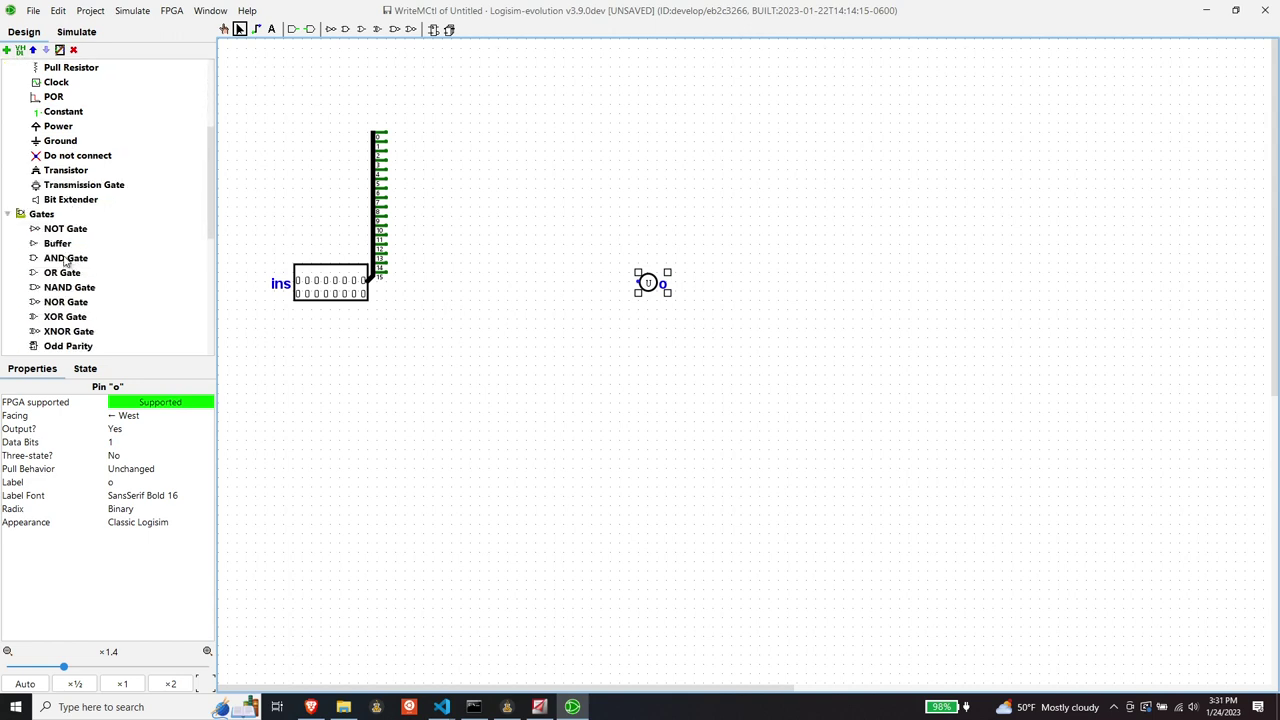
pyautogui.click(65, 258)
pyautogui.click(470, 188)
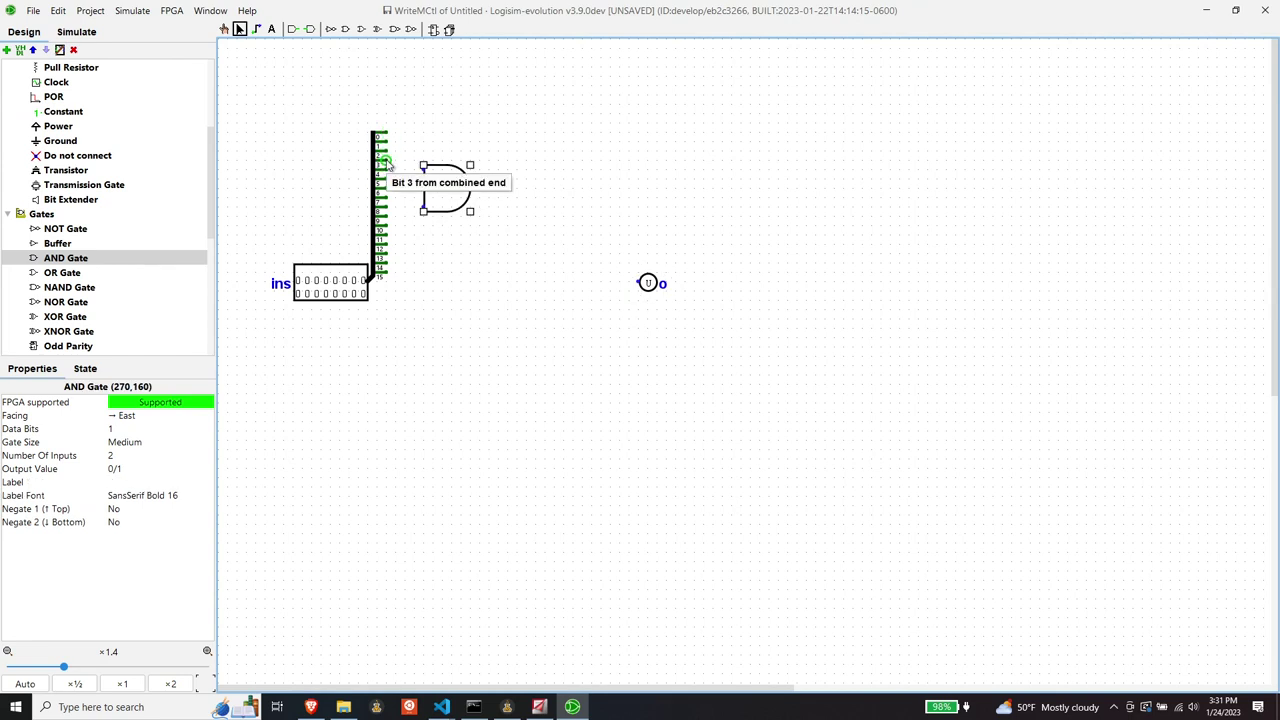
# Step: Wire splitter bits 3 and 15 to the AND gate's inputs and connect pin o, moved close by, to its output
pyautogui.moveTo(386, 163); pyautogui.dragTo(473, 183)
pyautogui.click(473, 222)
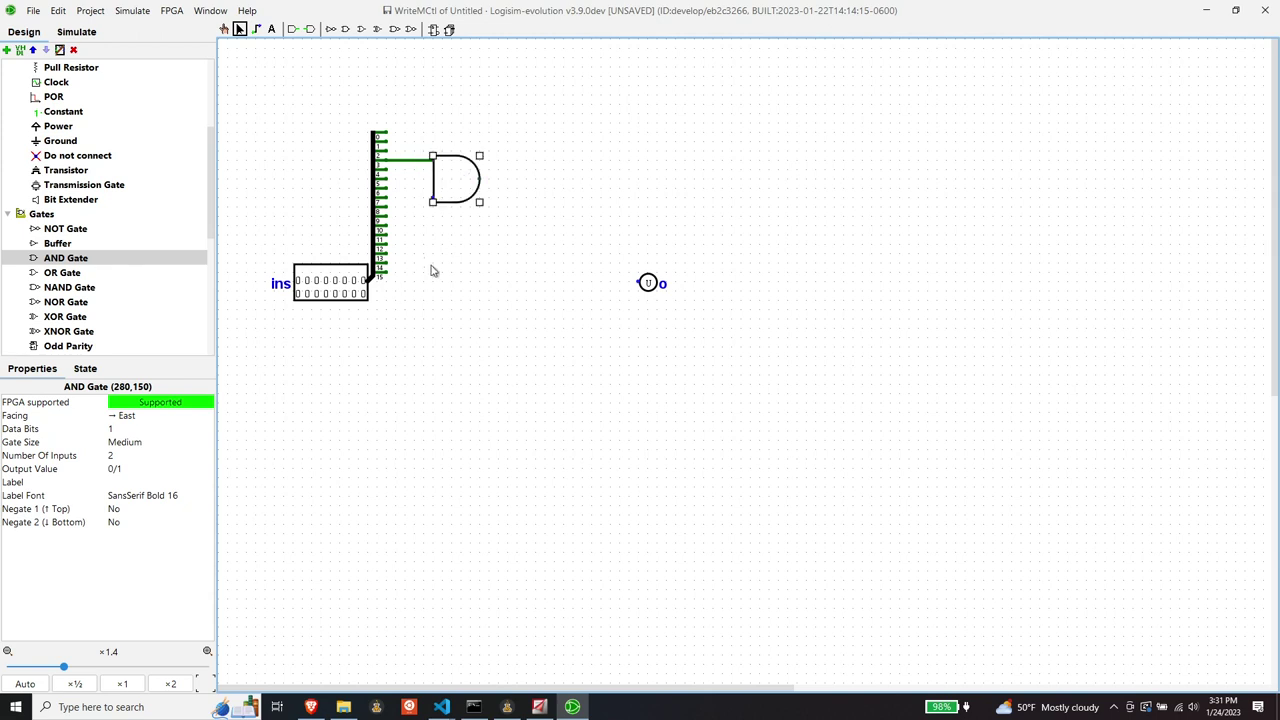
pyautogui.moveTo(385, 273); pyautogui.dragTo(432, 201)
pyautogui.moveTo(648, 283); pyautogui.dragTo(508, 180)
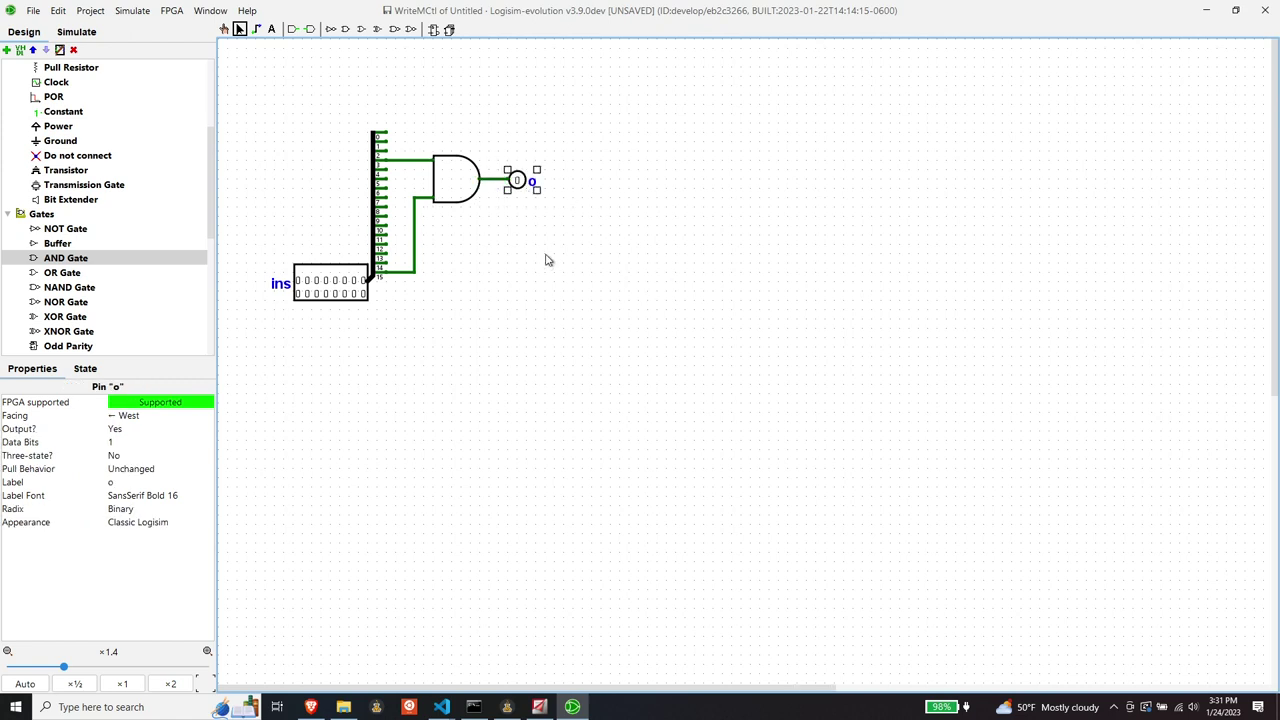
pyautogui.click(468, 362)
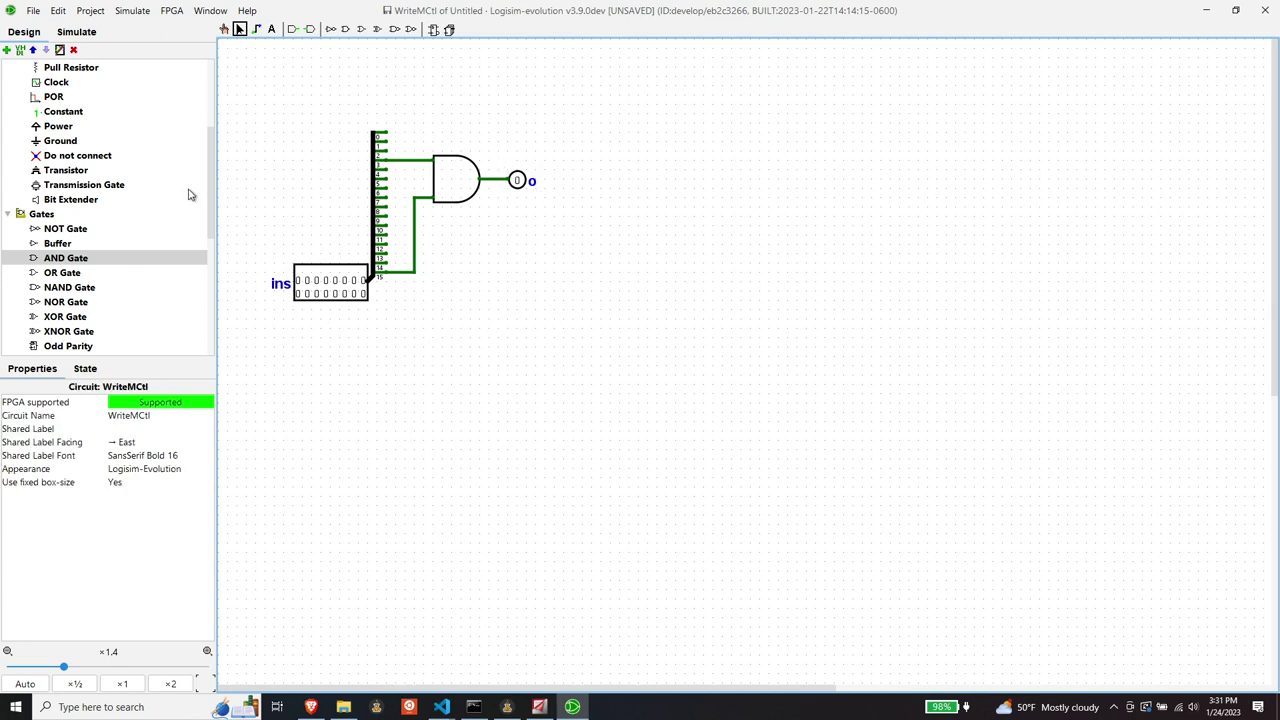
# Step: In DRegLoadCtl, replace the wire to the AND gate's upper input with one from splitter bit 4
pyautogui.scroll(4, 72, 155)
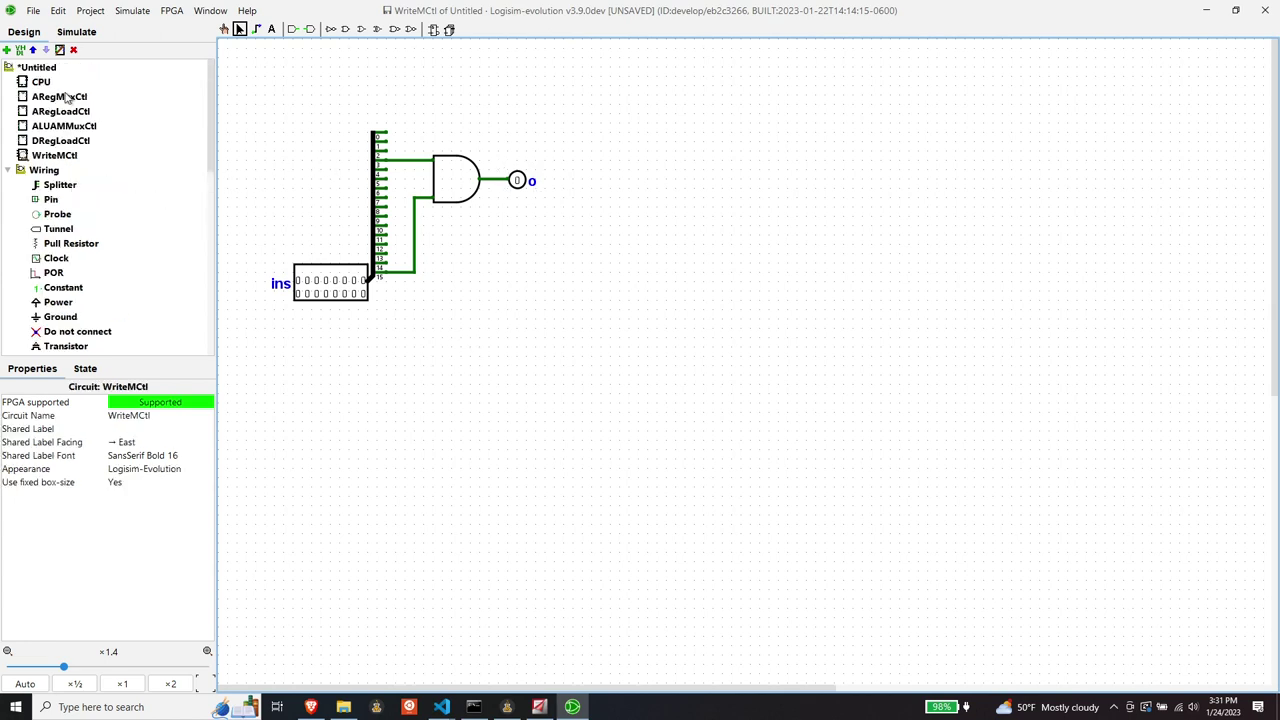
pyautogui.click(52, 142)
pyautogui.doubleClick(52, 142)
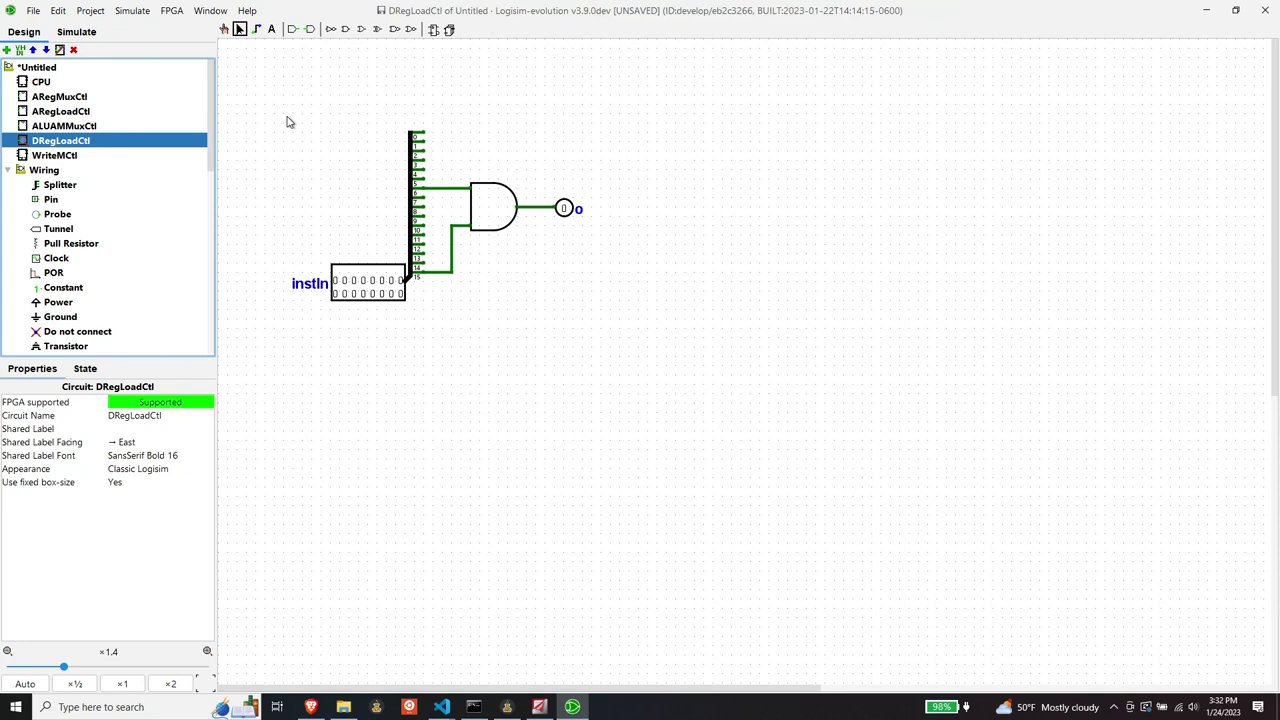
pyautogui.click(446, 196)
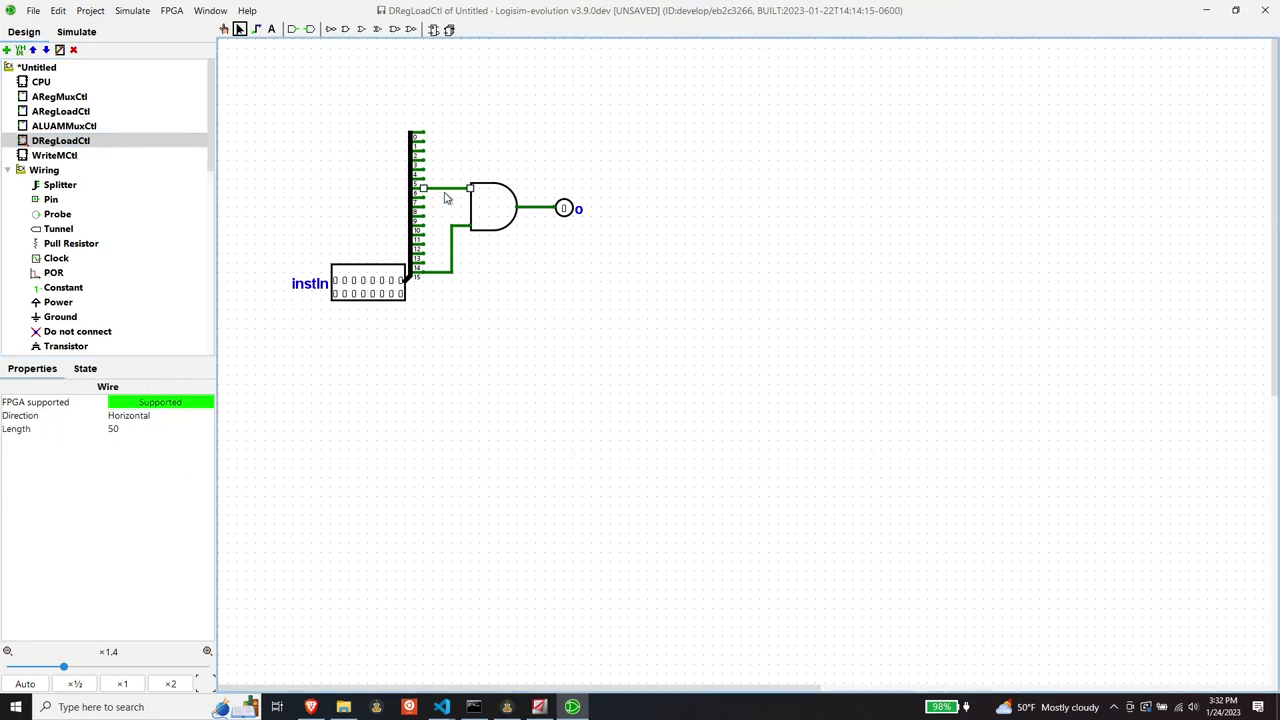
pyautogui.press('Delete')
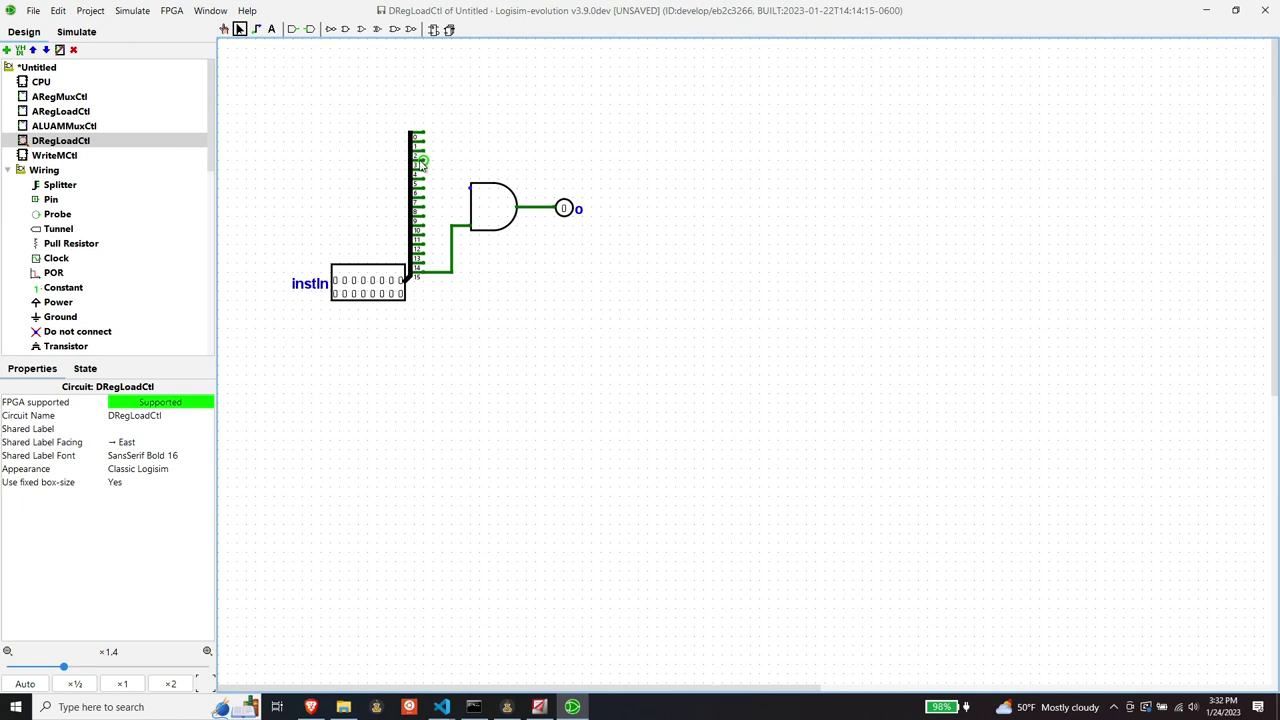
pyautogui.moveTo(424, 170)
pyautogui.mouseDown()
pyautogui.moveTo(446, 191)
pyautogui.moveTo(470, 188)
pyautogui.mouseUp()
# Step: Add the text label "i and d2" above the DRegLoadCtl circuit
pyautogui.click(272, 30)
pyautogui.click(275, 90)
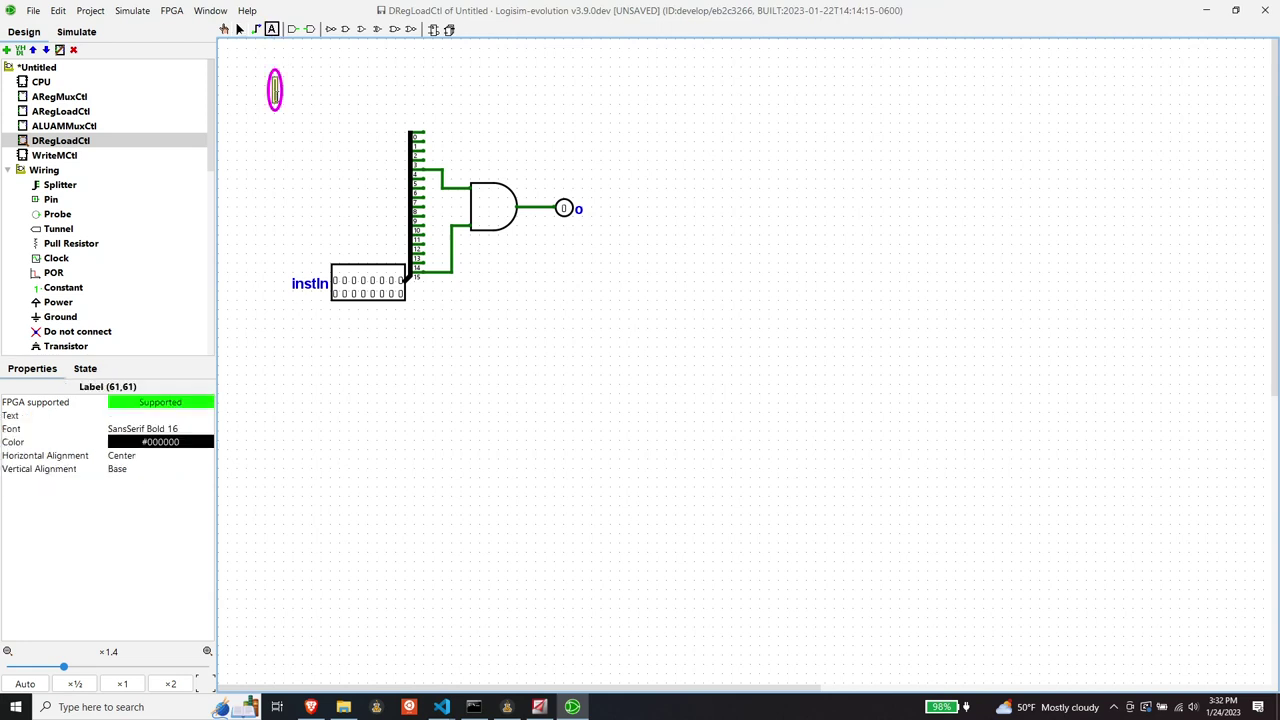
pyautogui.write('i and d2')
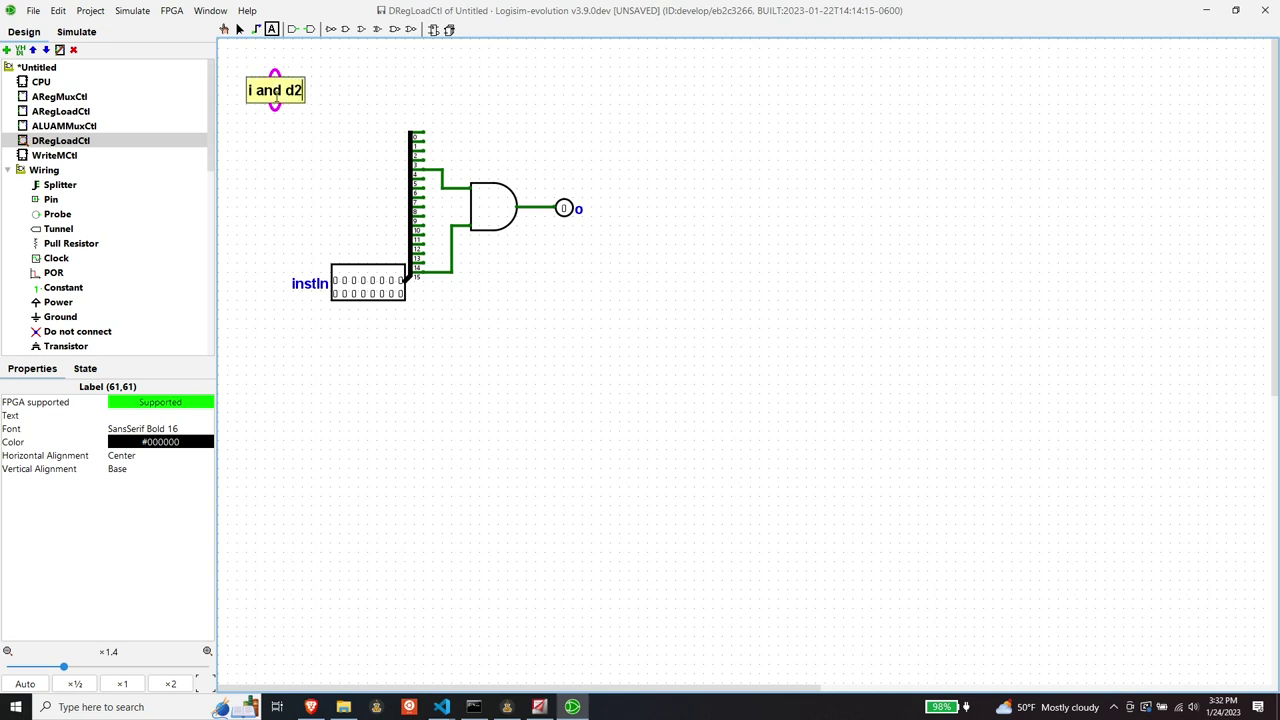
# Step: Add the text label "i and d3" above the circuit in WriteMCtl
pyautogui.doubleClick(54, 155)
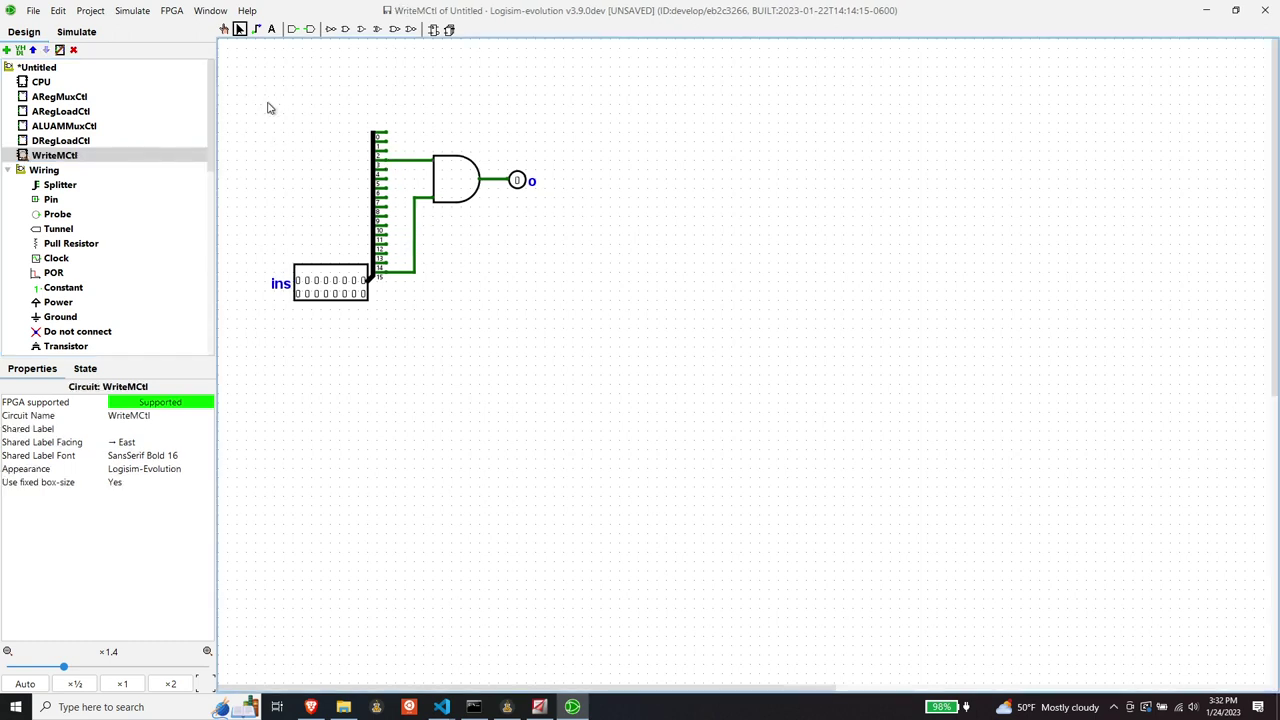
pyautogui.click(271, 29)
pyautogui.click(270, 81)
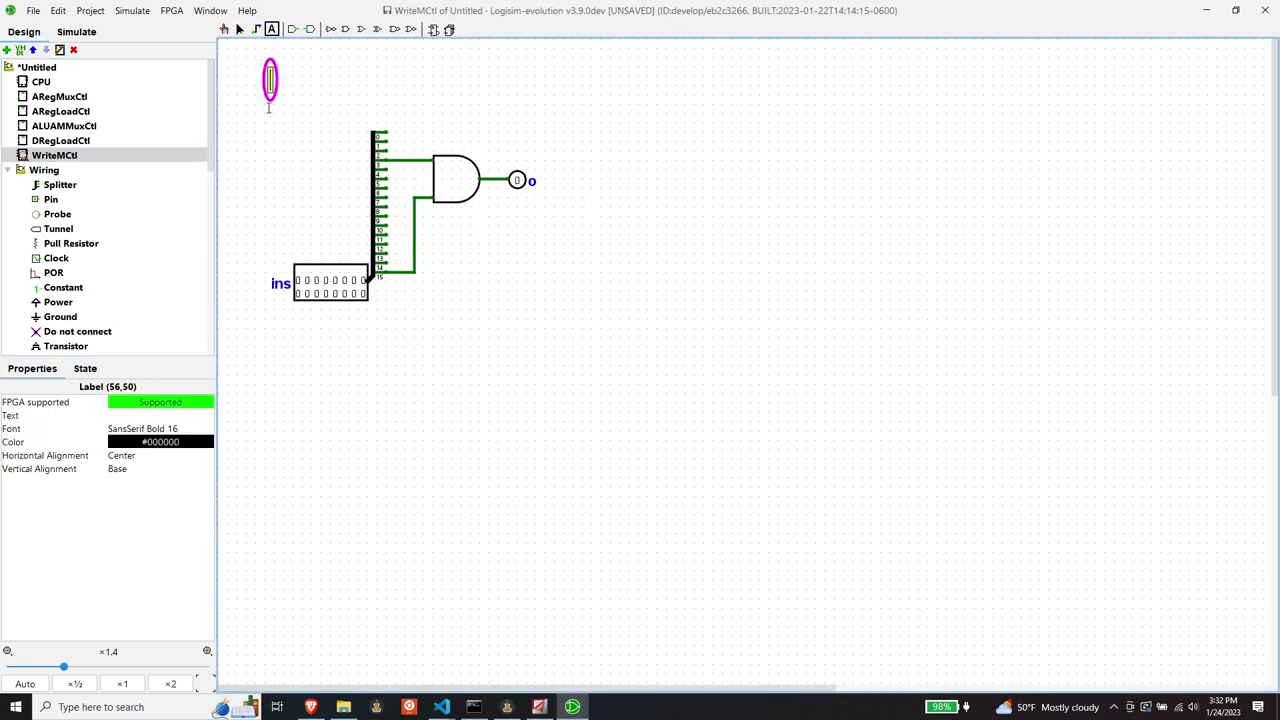
pyautogui.write('i and')
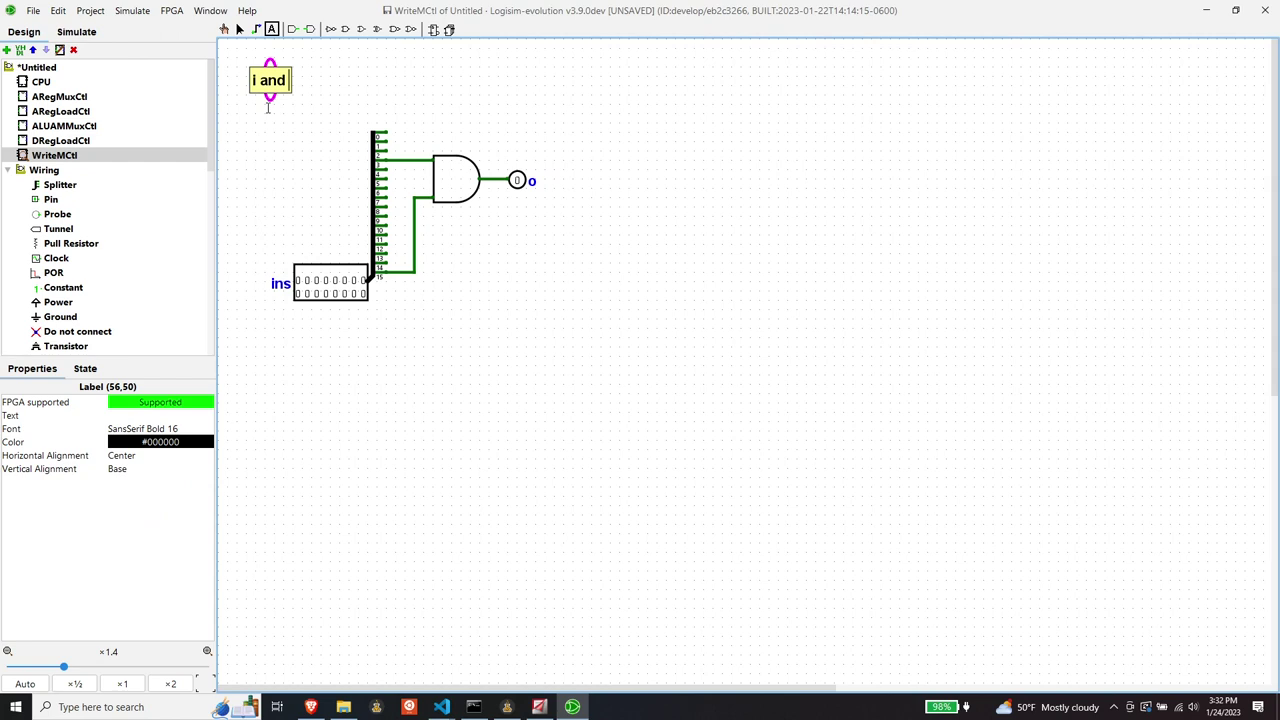
pyautogui.write(' d3')
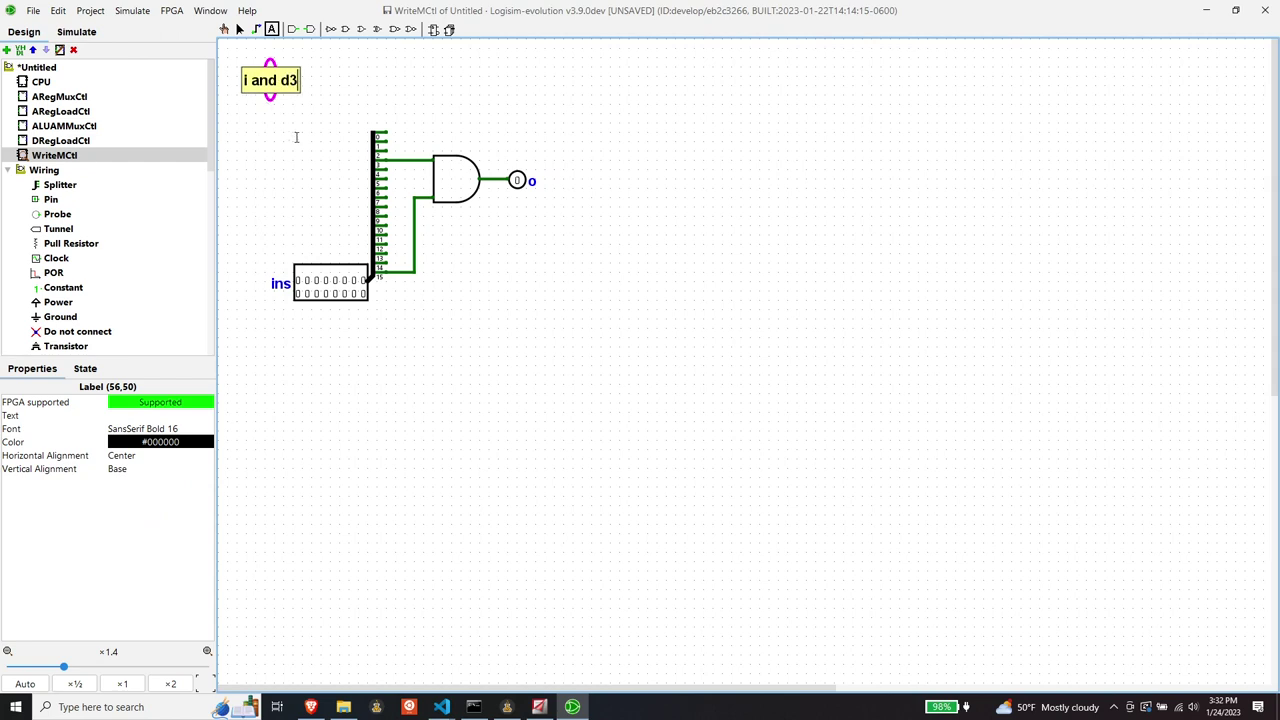
pyautogui.press('Return')
# Step: Add the text label "i and ~a" above the circuit in ALUAMMuxCtl
pyautogui.click(63, 126)
pyautogui.doubleClick(63, 126)
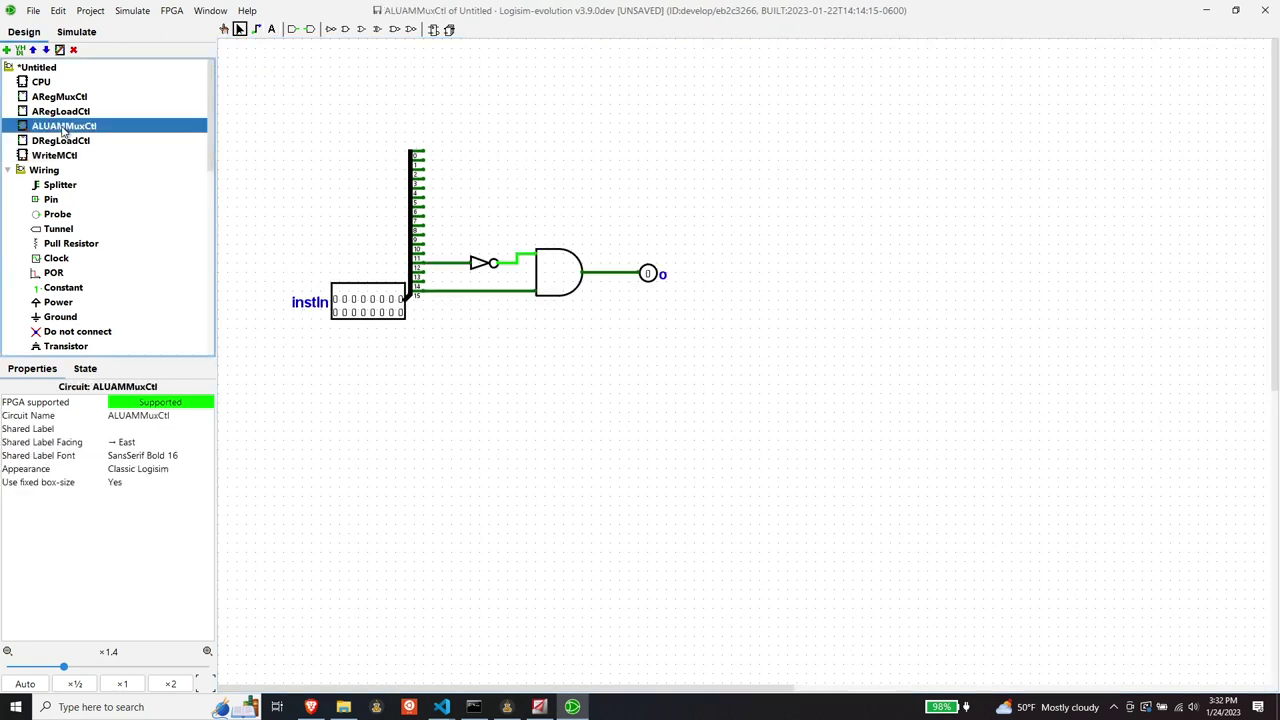
pyautogui.click(271, 30)
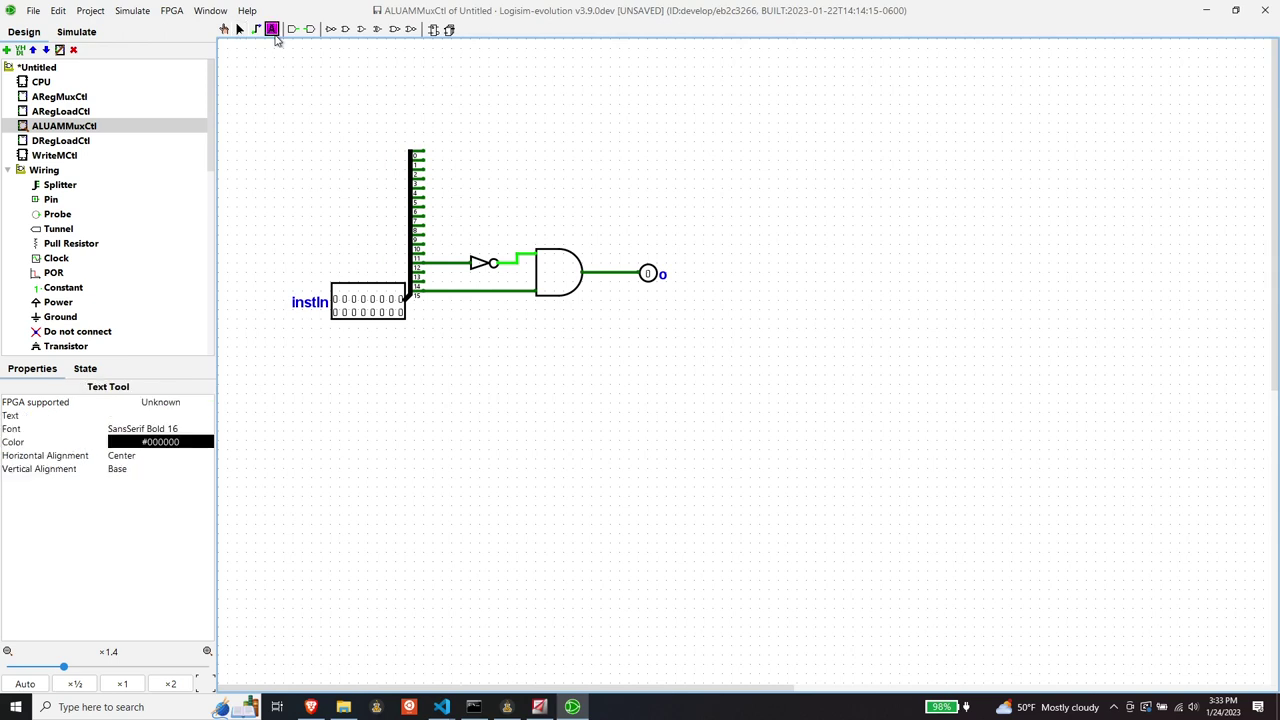
pyautogui.click(277, 105)
pyautogui.write('i and')
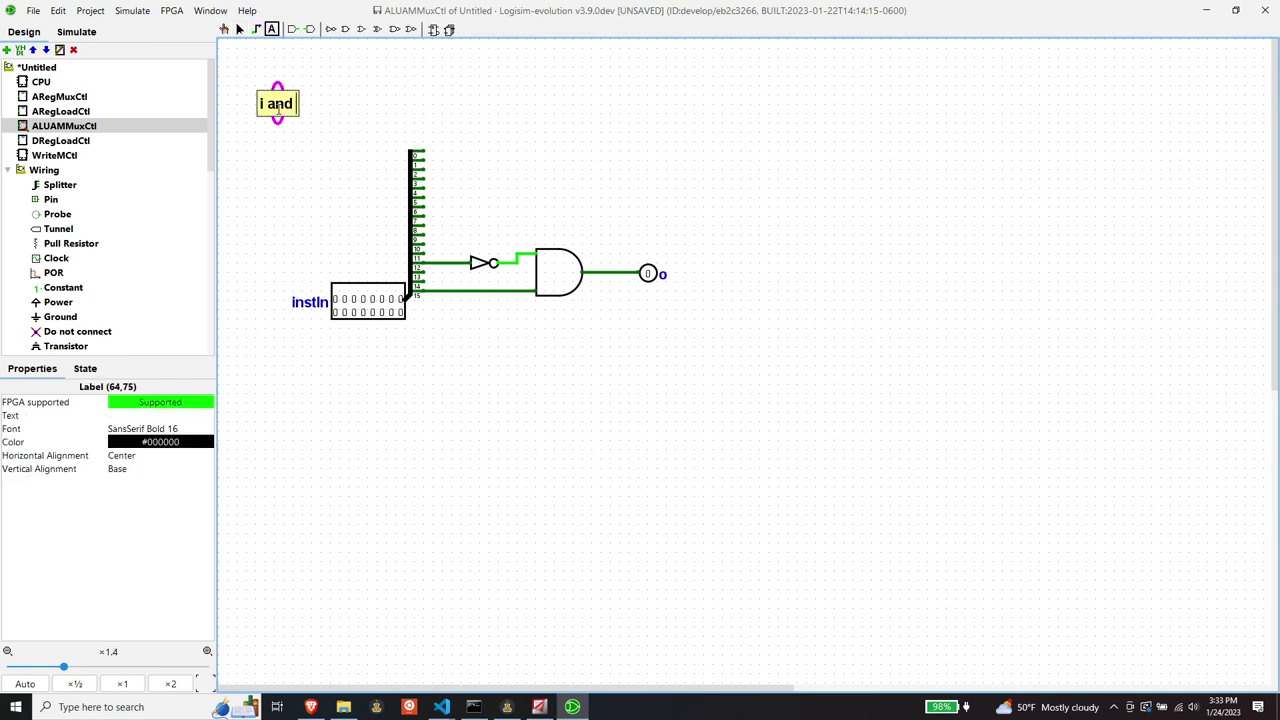
pyautogui.write(' ~a')
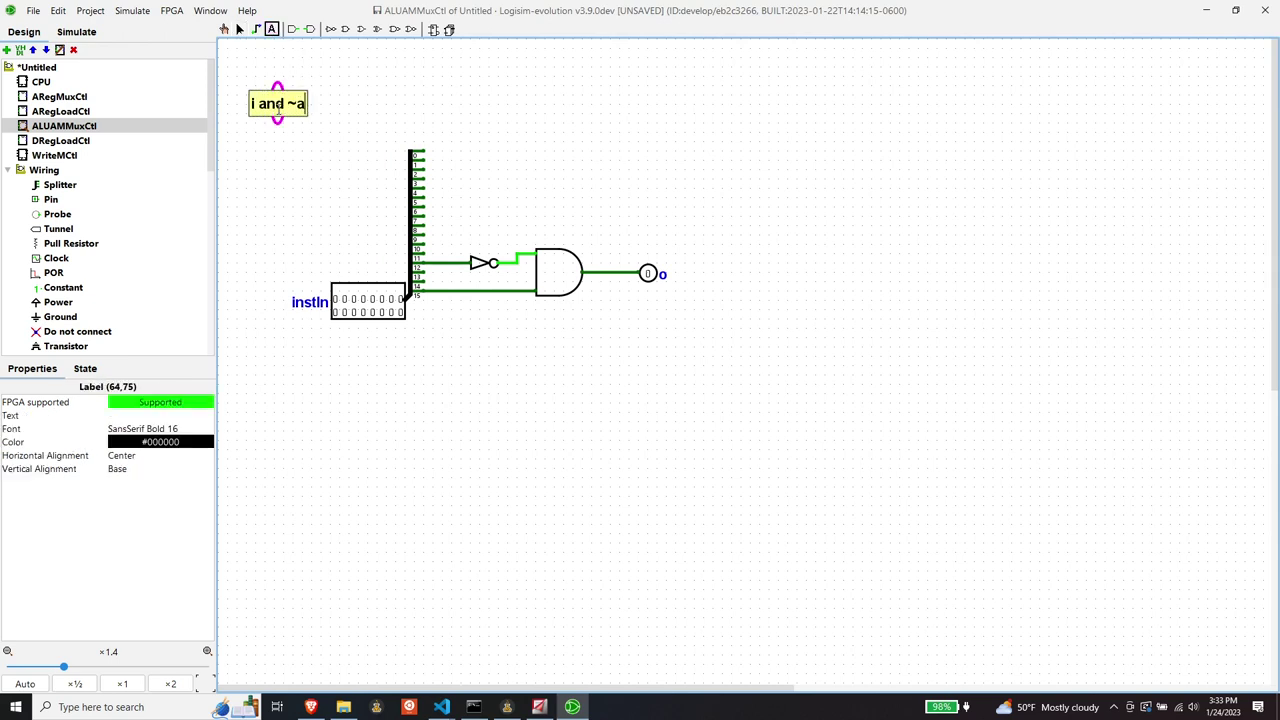
# Step: Finish the current label and add the text label "~i or (i and d1)" above the circuit in ARegLoadCtl
pyautogui.press('Return')
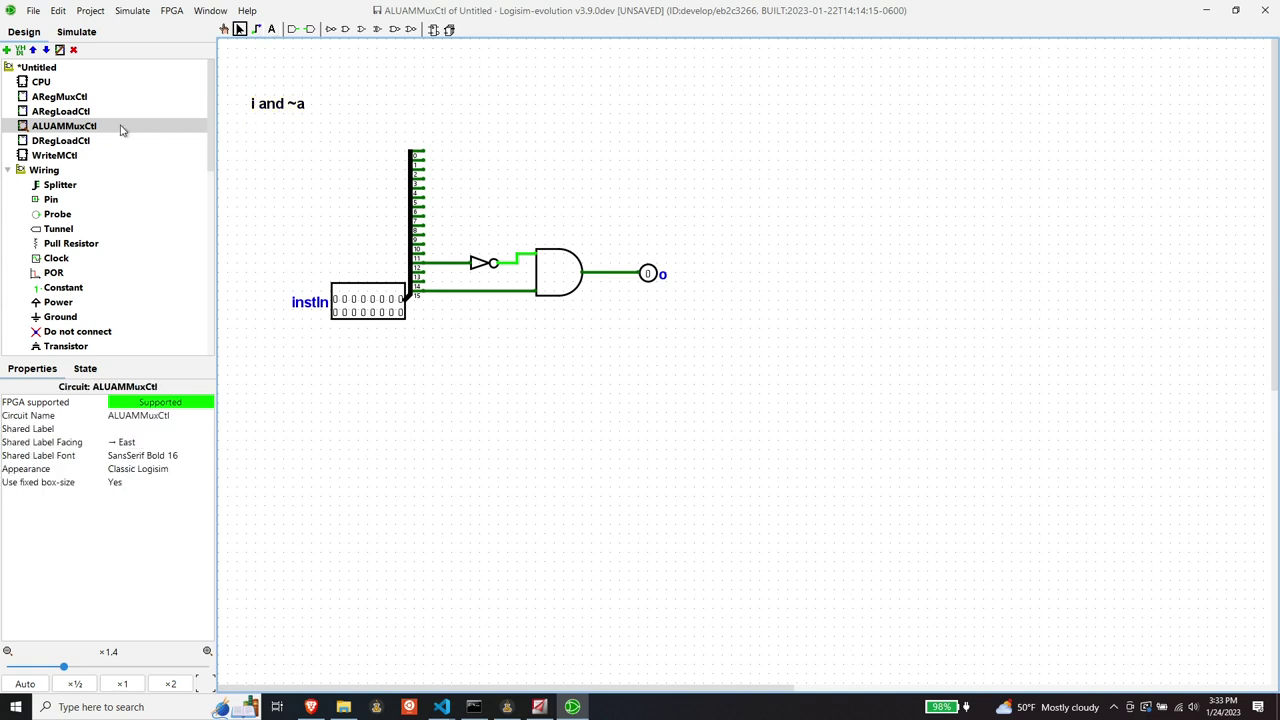
pyautogui.doubleClick(64, 112)
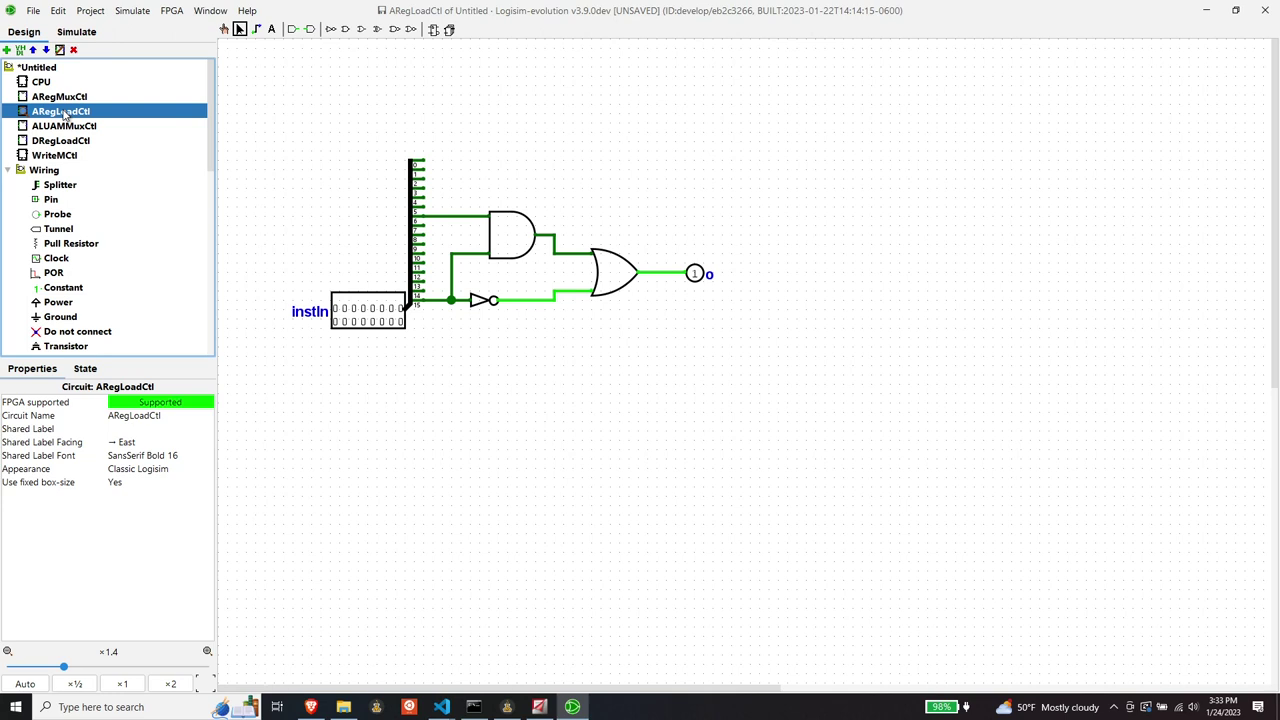
pyautogui.click(260, 85)
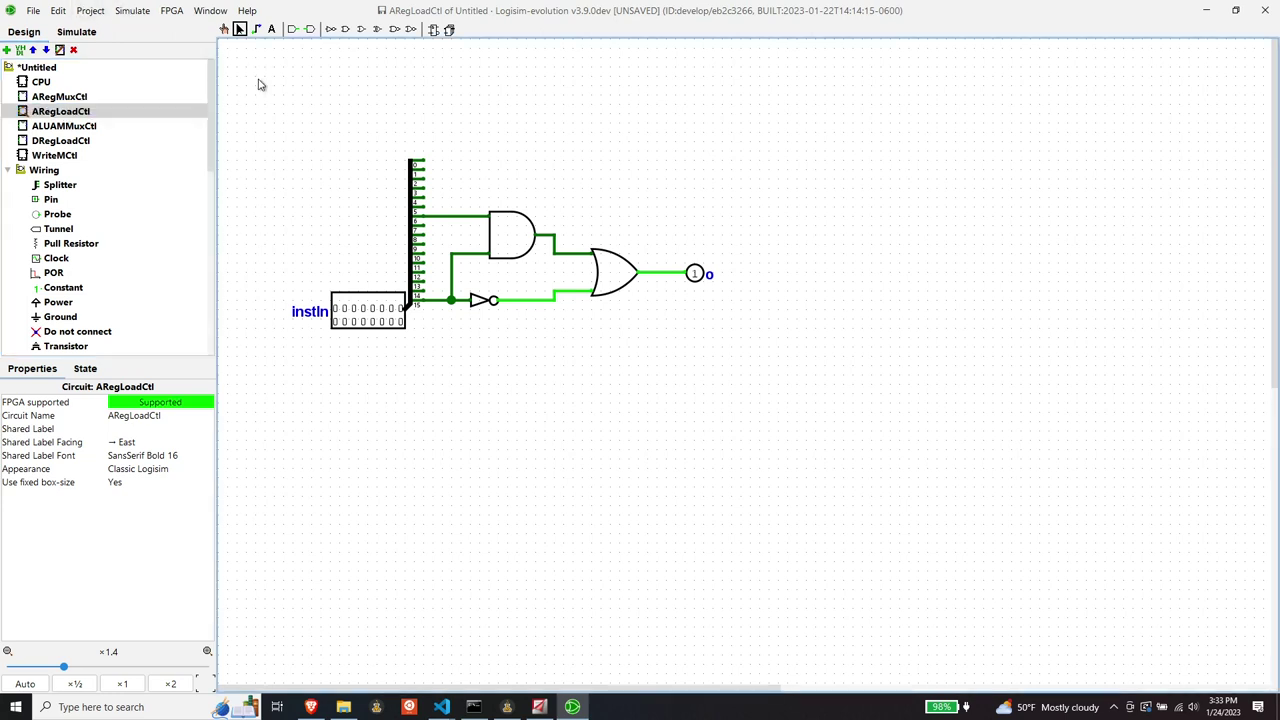
pyautogui.click(271, 29)
pyautogui.click(282, 85)
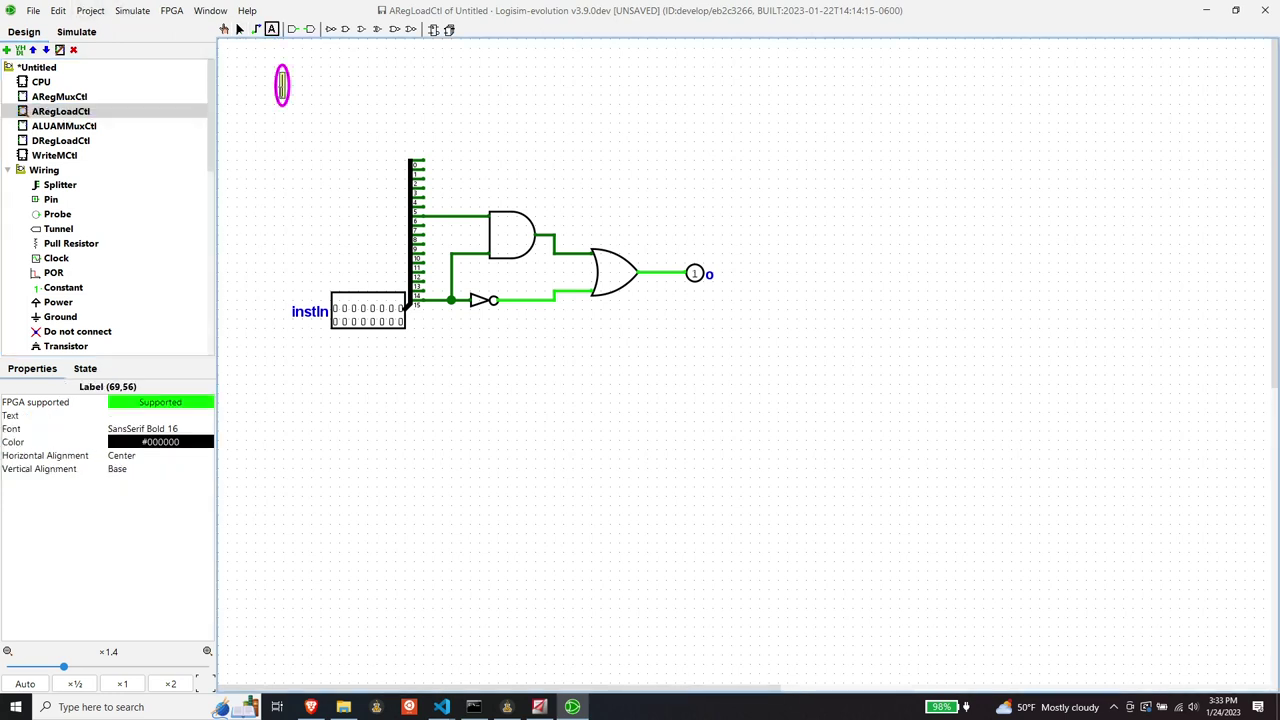
pyautogui.write('~i or')
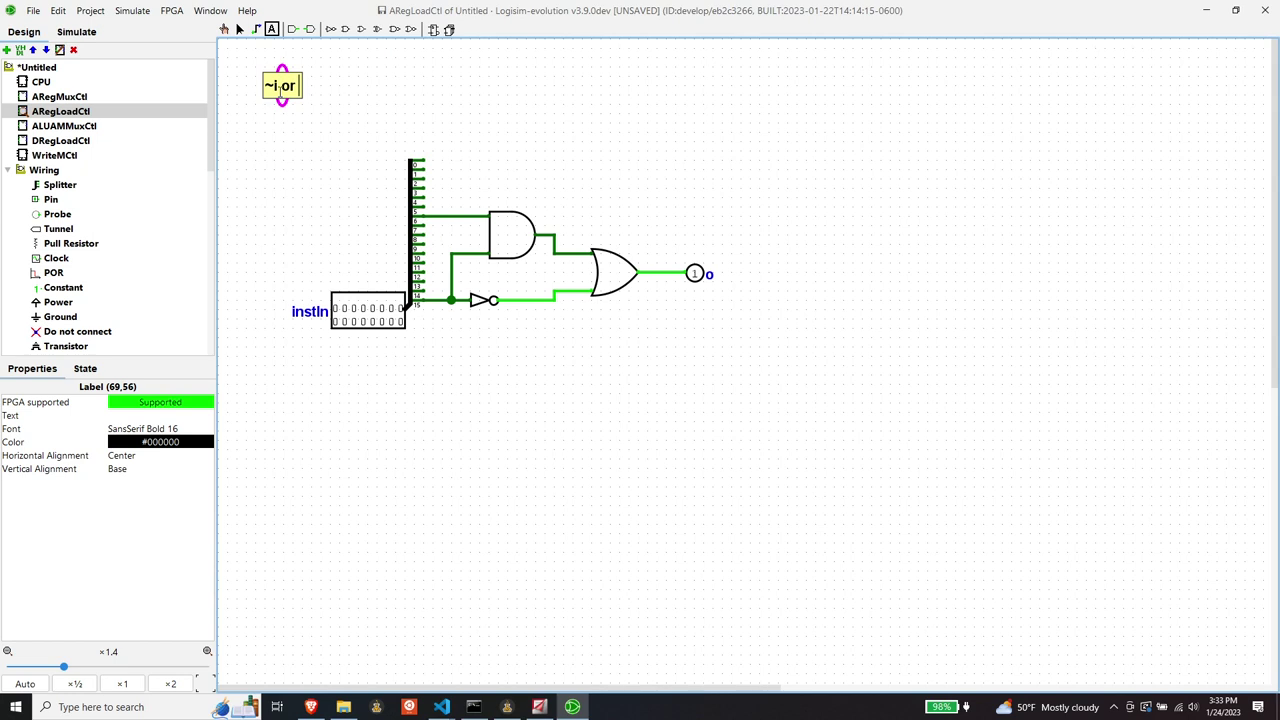
pyautogui.write(' (i an')
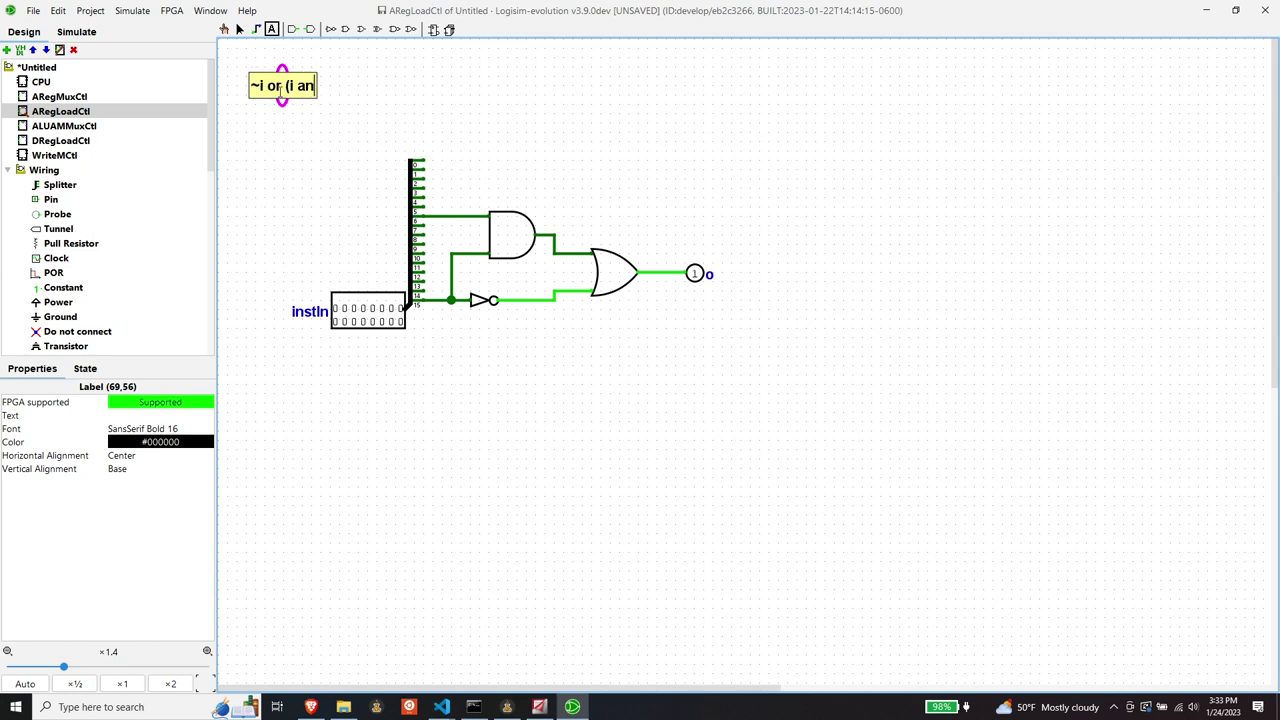
pyautogui.write('d')
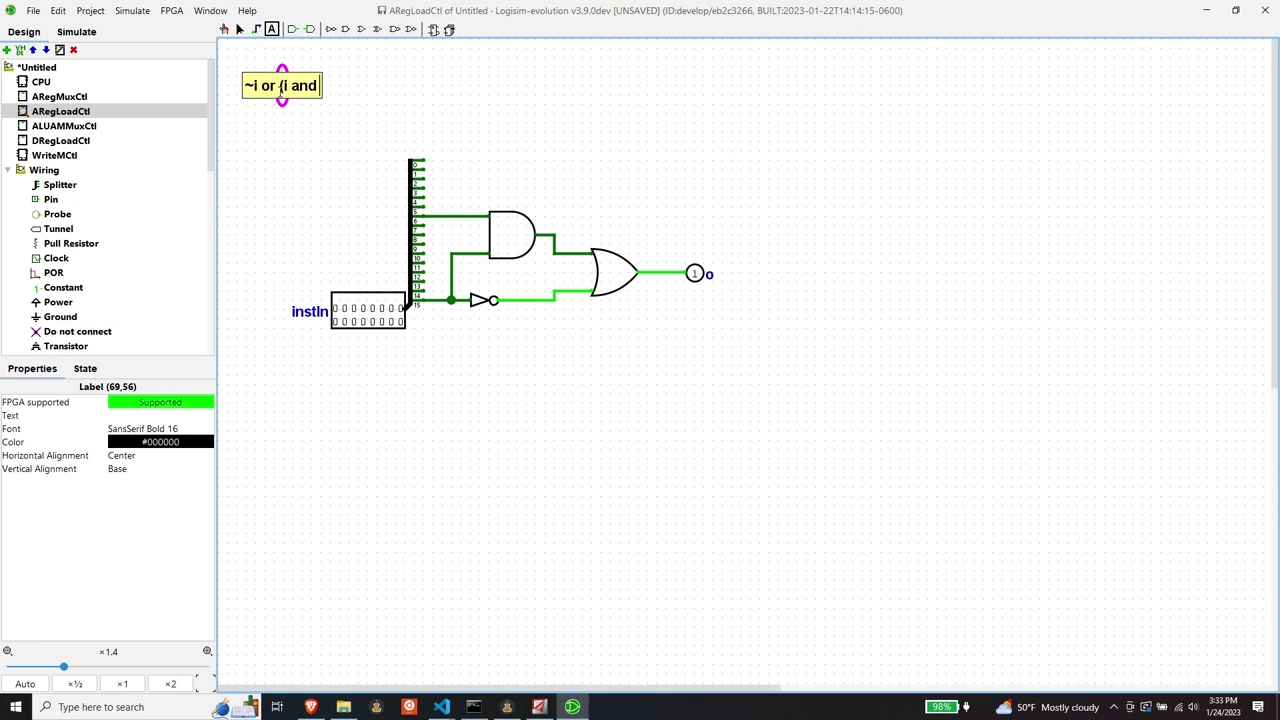
pyautogui.write(' d1)')
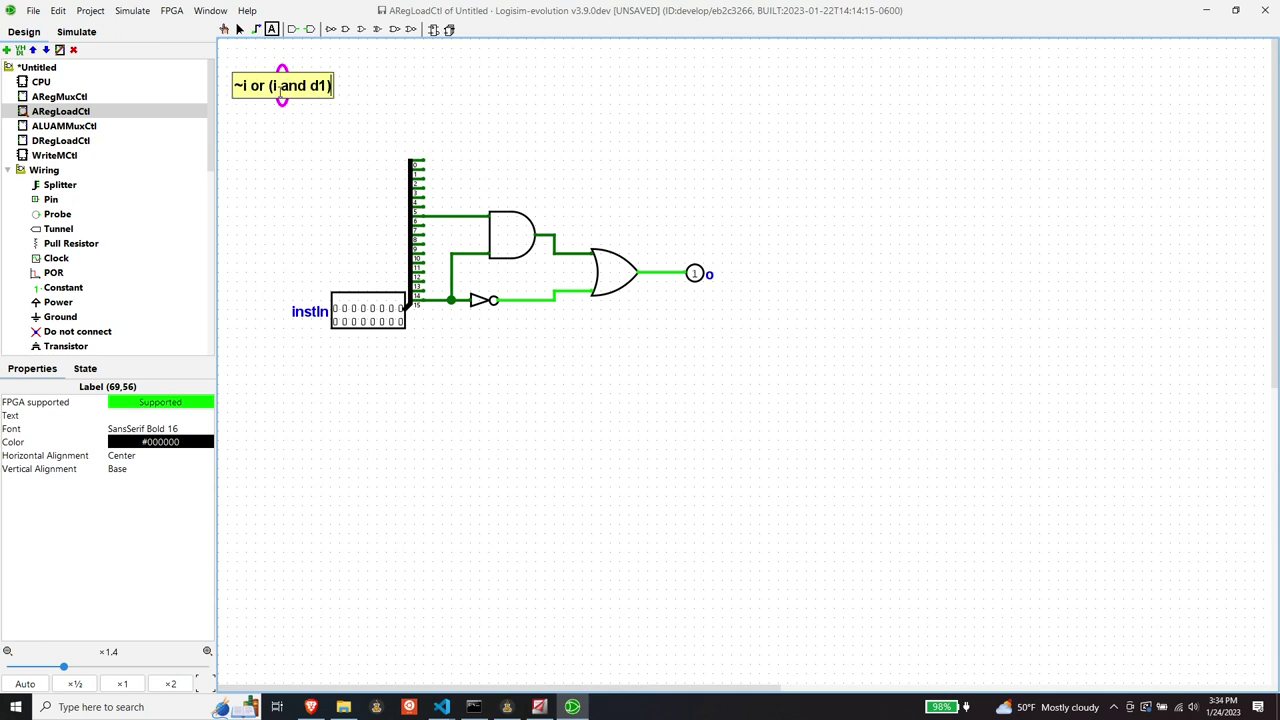
pyautogui.press('Return')
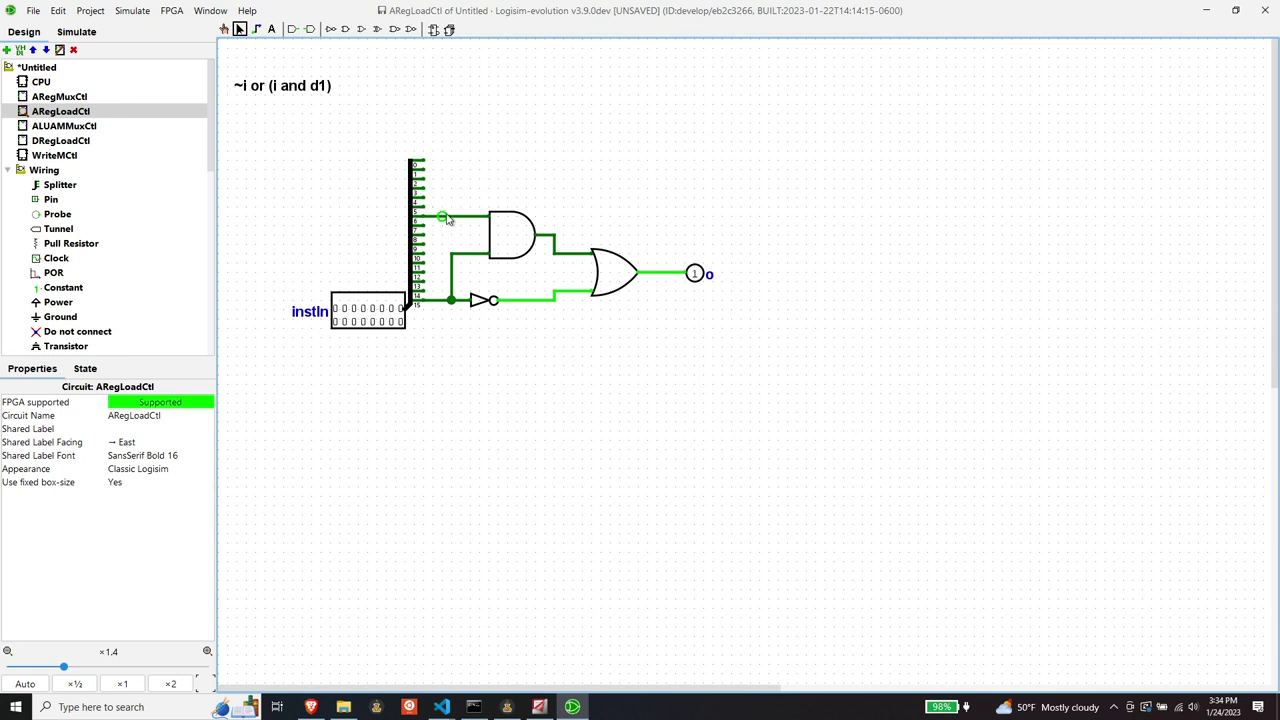
# Step: In ARegLoadCtl, replace the wire to the AND gate's upper input with one from splitter bit 5
pyautogui.click(437, 217)
pyautogui.press('Delete')
pyautogui.moveTo(424, 207); pyautogui.dragTo(489, 216)
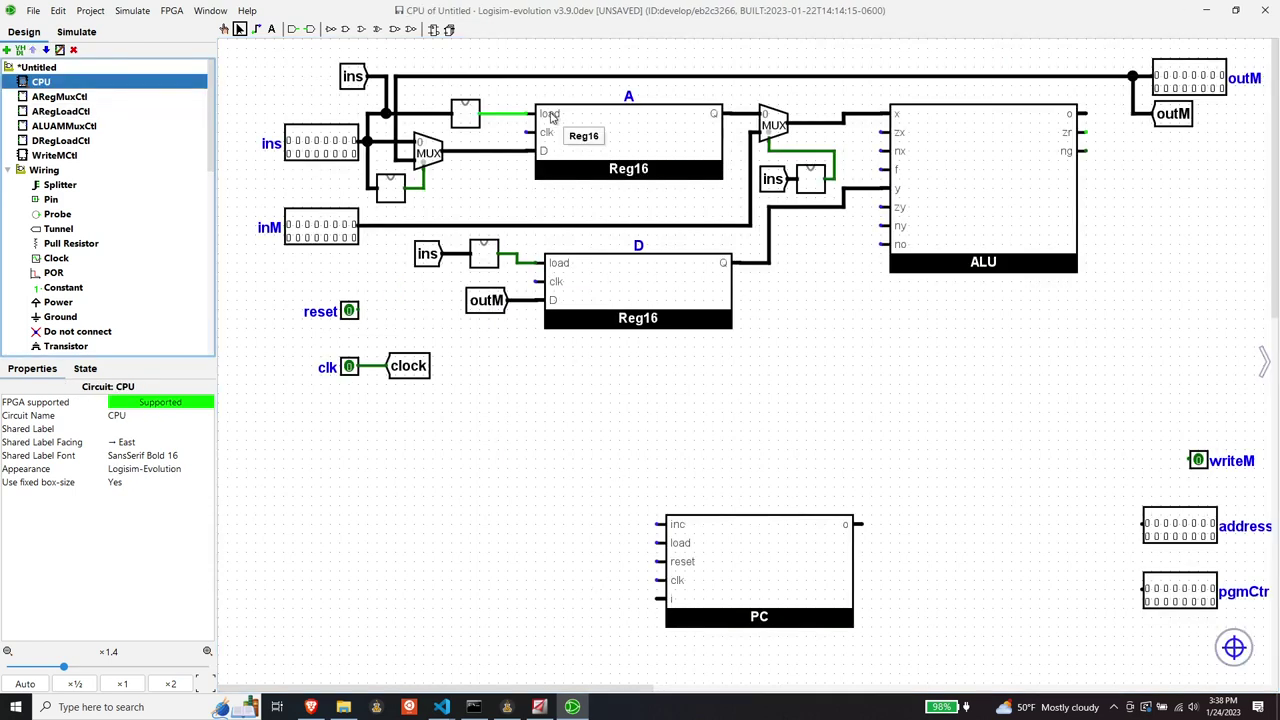
# Step: Place a WriteMCtl subcircuit in the CPU circuit above the PC and set its appearance to Classic Logisim
pyautogui.click(50, 158)
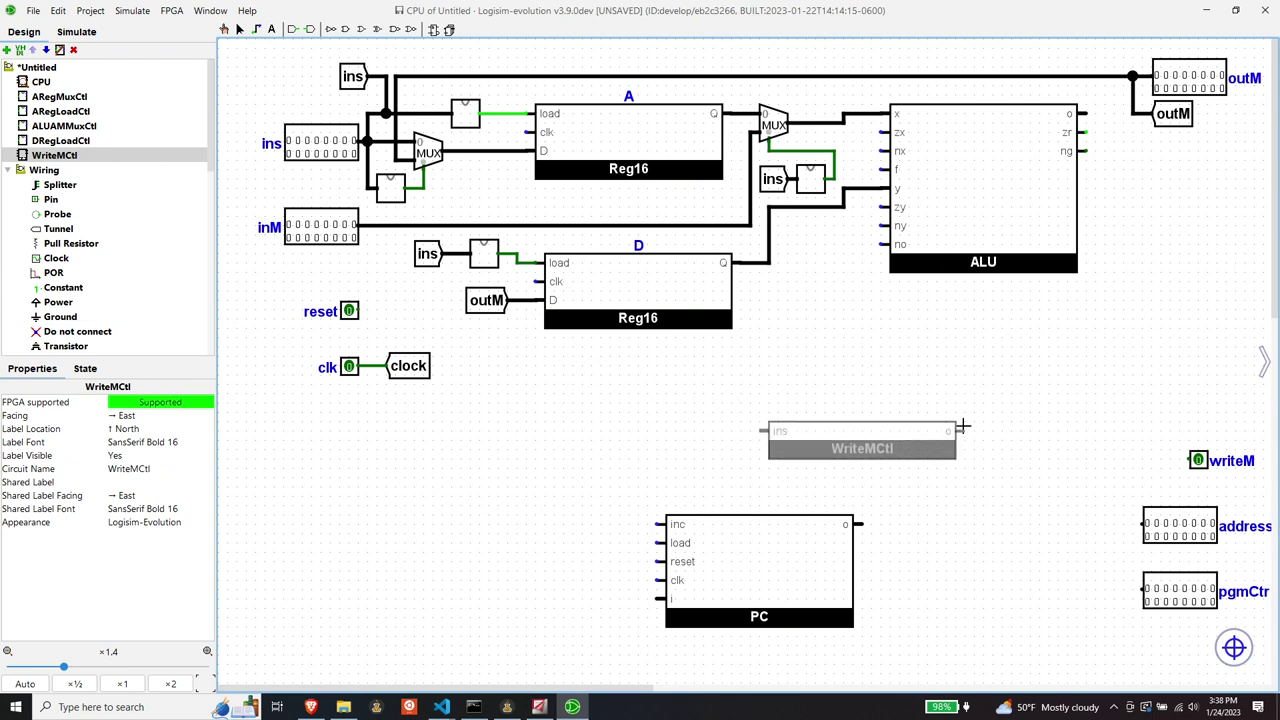
pyautogui.click(950, 435)
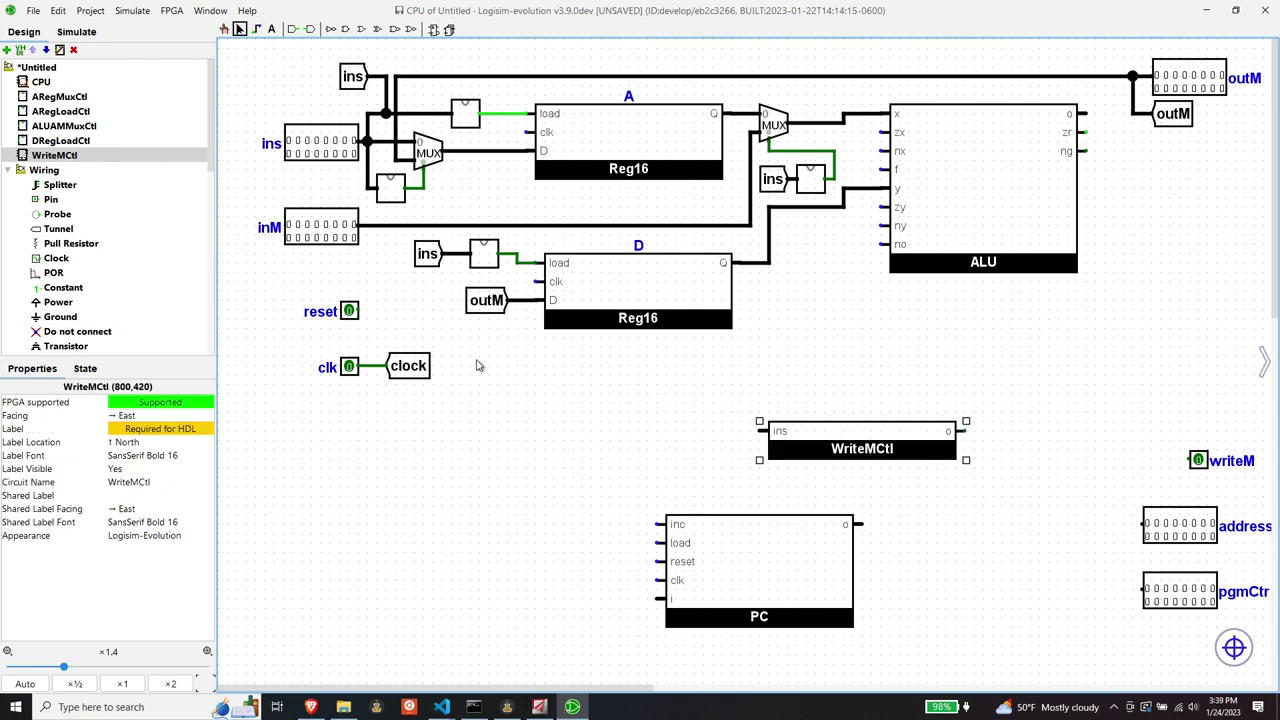
pyautogui.click(145, 540)
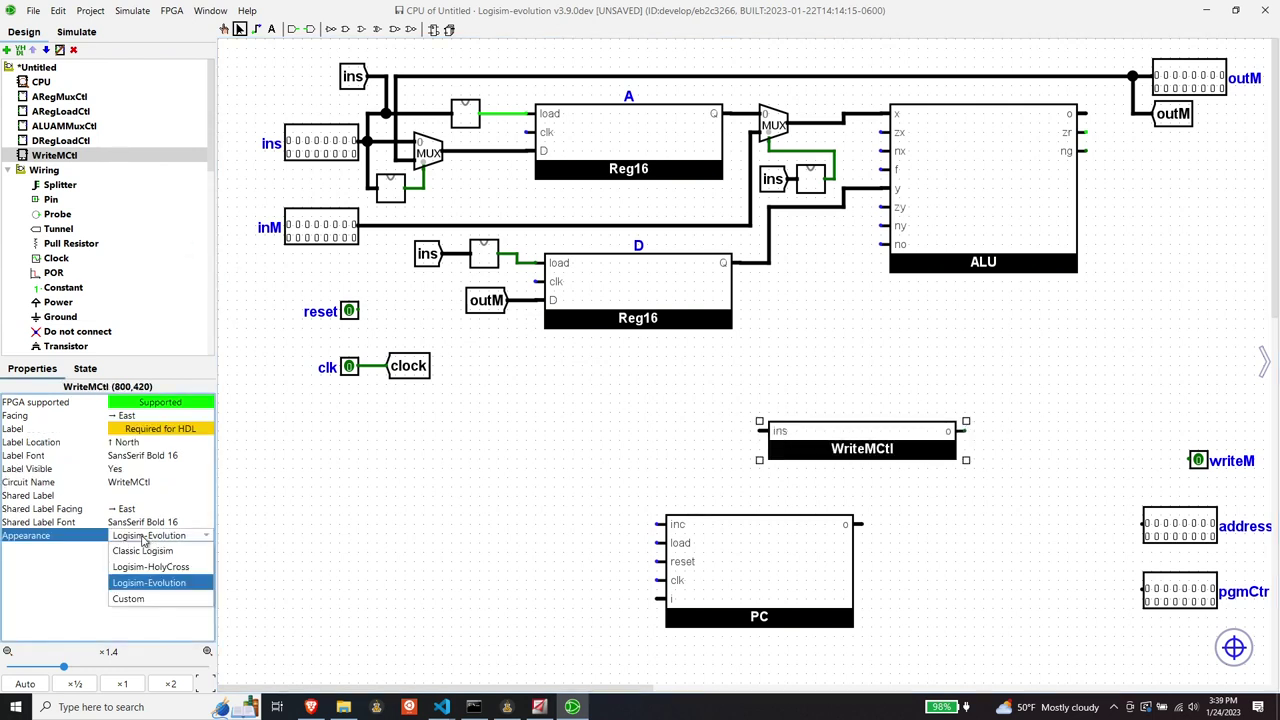
pyautogui.click(142, 551)
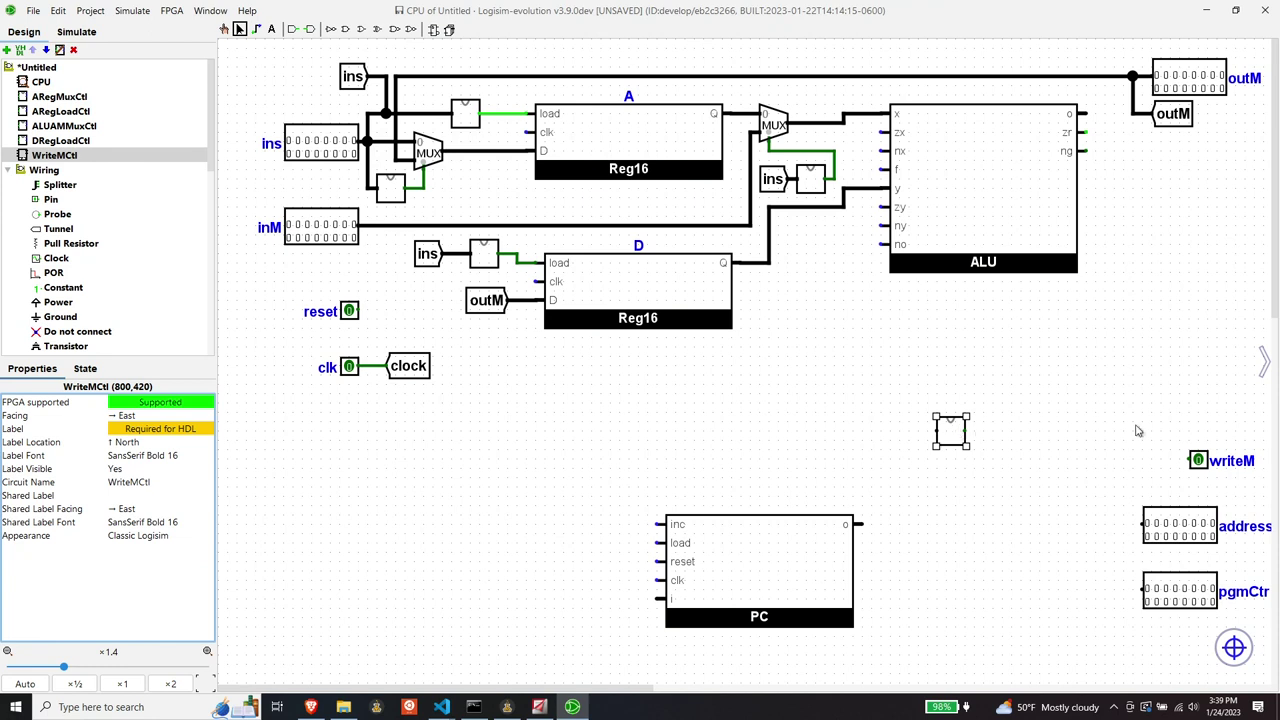
# Step: Move the writeM pin and WriteMCtl to the area just below and right of the ALU, connecting WriteMCtl's output to the pin
pyautogui.moveTo(1196, 460); pyautogui.dragTo(1196, 264)
pyautogui.moveTo(954, 434); pyautogui.dragTo(1156, 263)
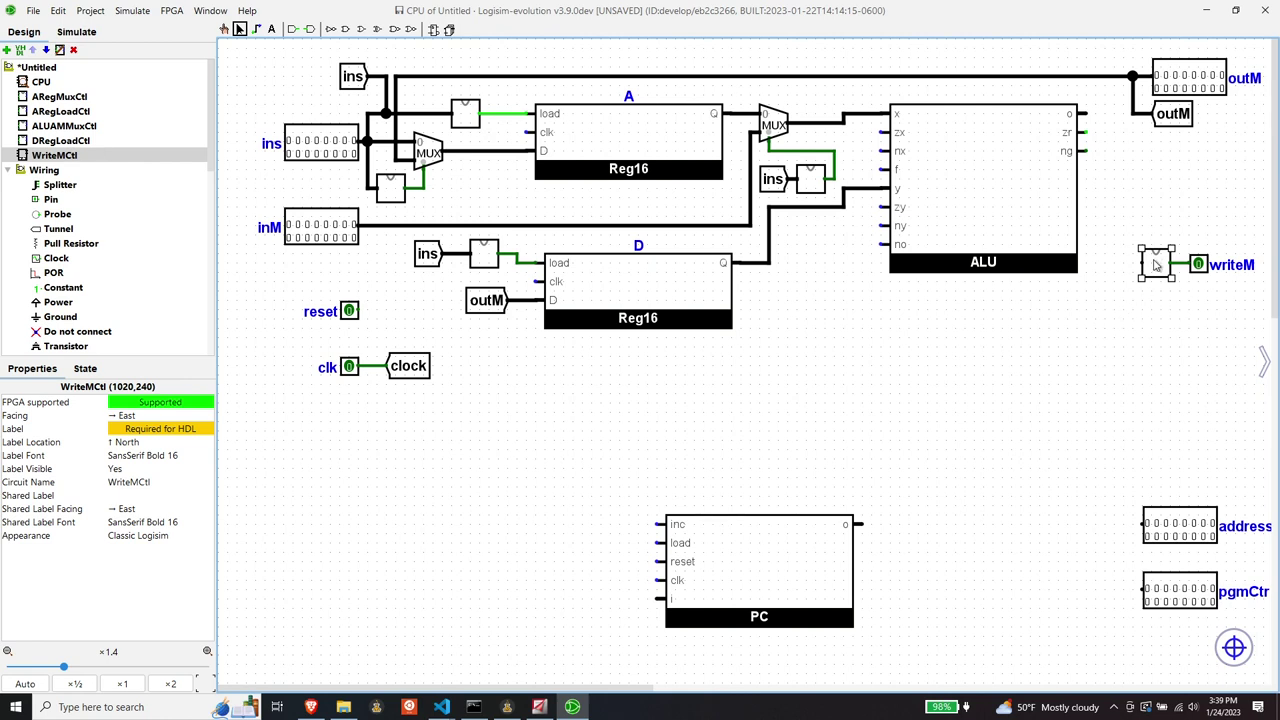
pyautogui.moveTo(1126, 232); pyautogui.dragTo(1260, 296)
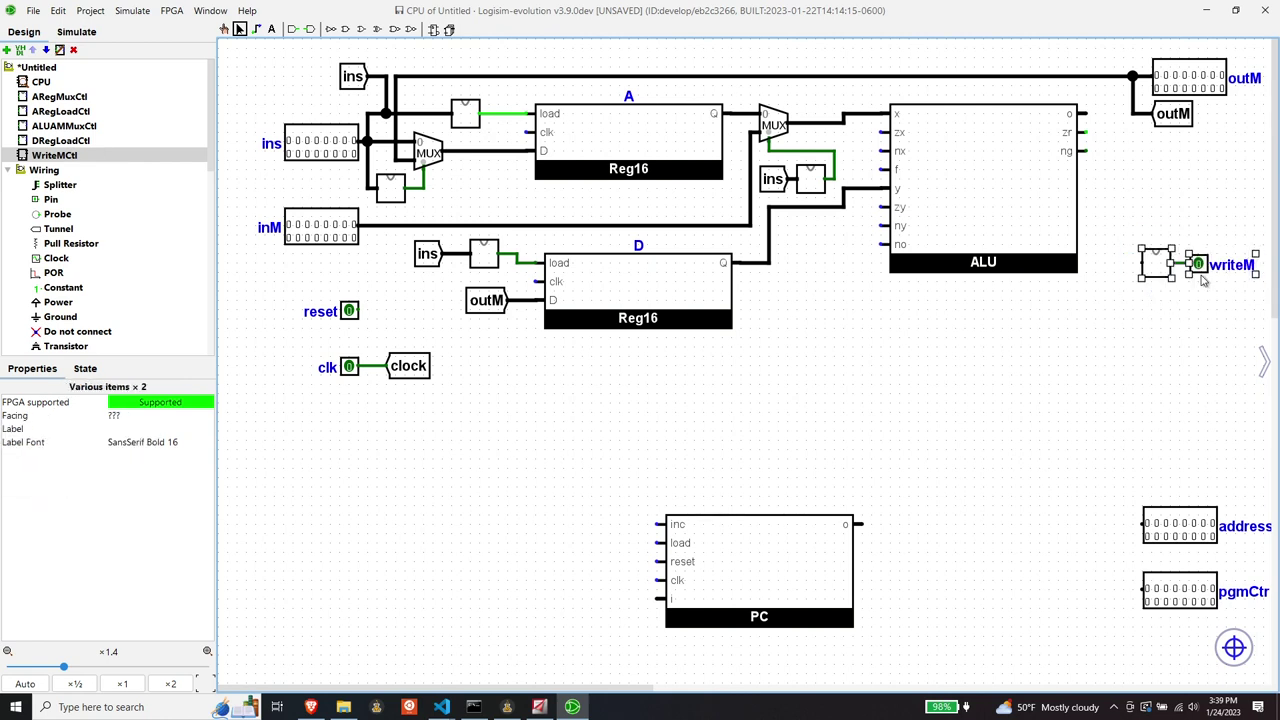
pyautogui.moveTo(1160, 268); pyautogui.dragTo(1162, 325)
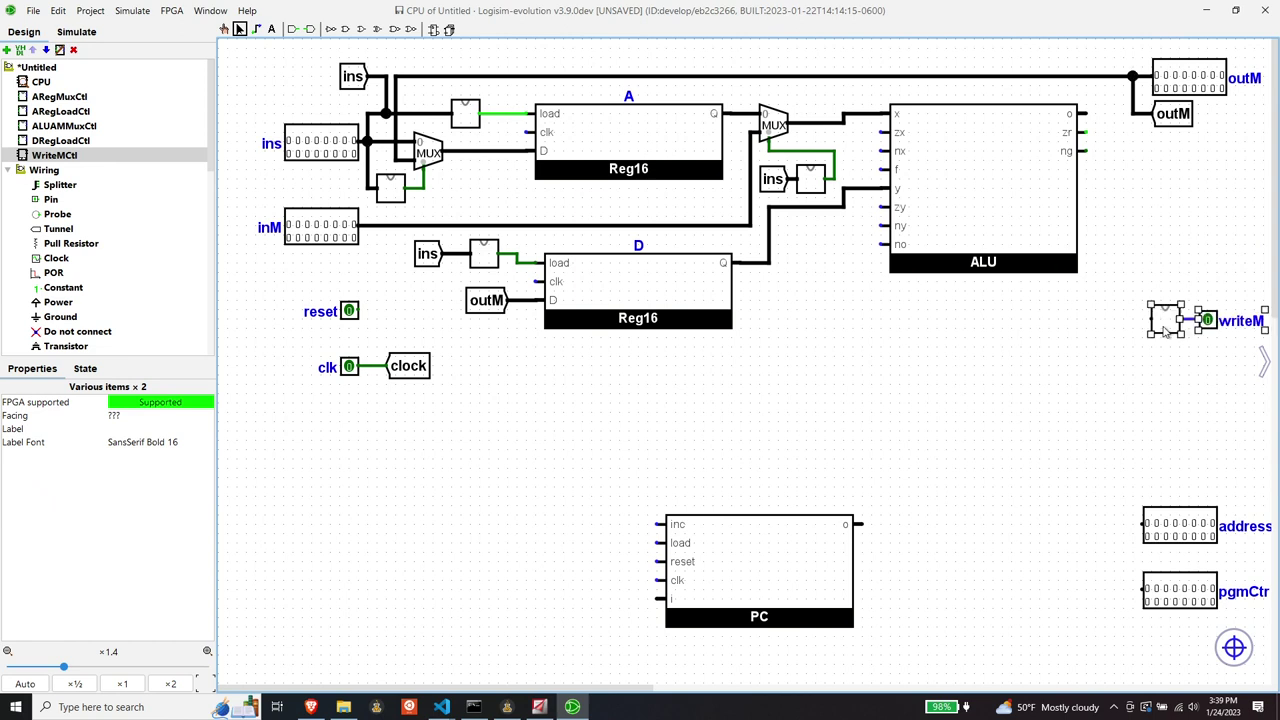
pyautogui.click(1096, 348)
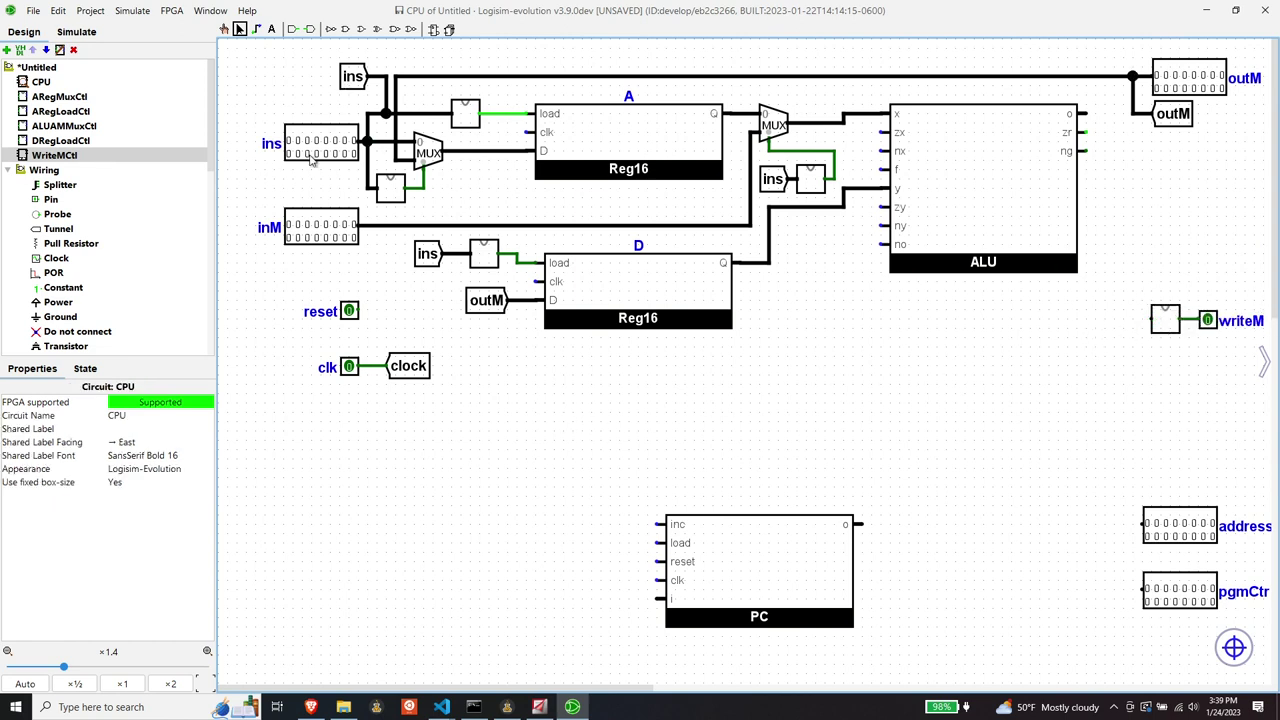
# Step: Place a tunnel on the input side of WriteMCtl, label it "ins" and set its data bits to 16
pyautogui.click(68, 229)
pyautogui.click(1093, 319)
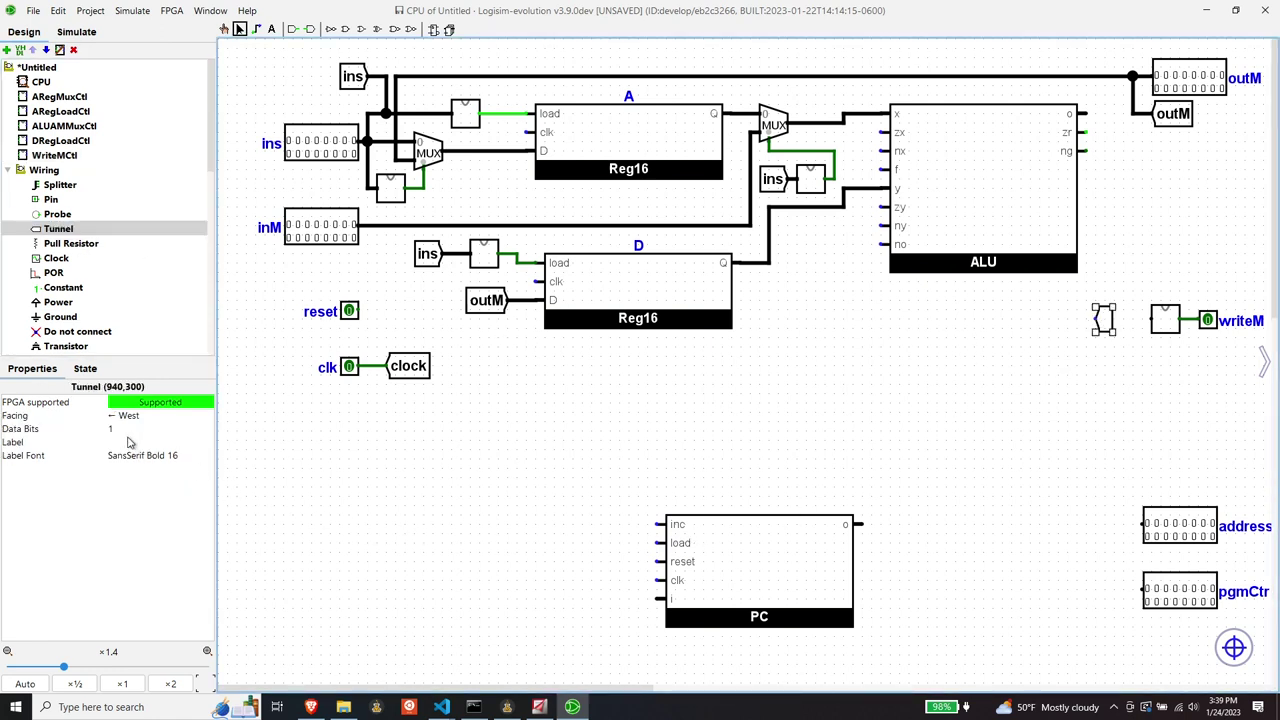
pyautogui.click(128, 441)
pyautogui.write('i')
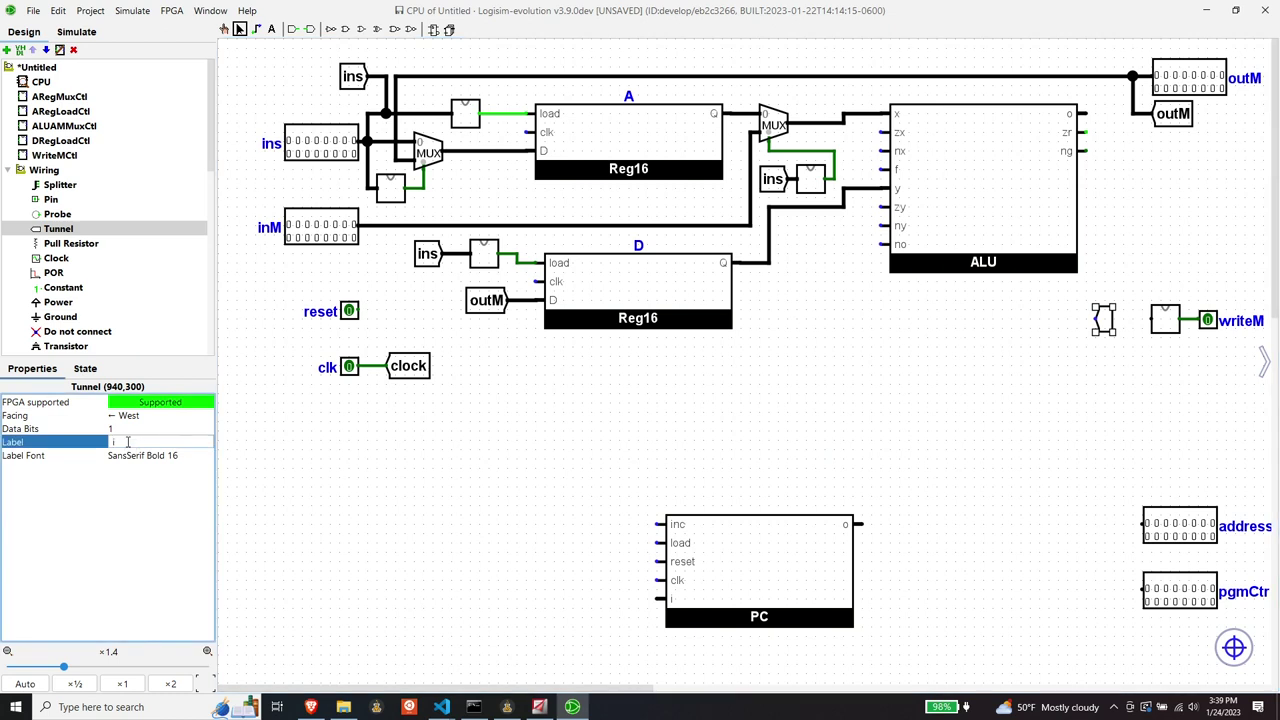
pyautogui.write('ns')
pyautogui.press('Return')
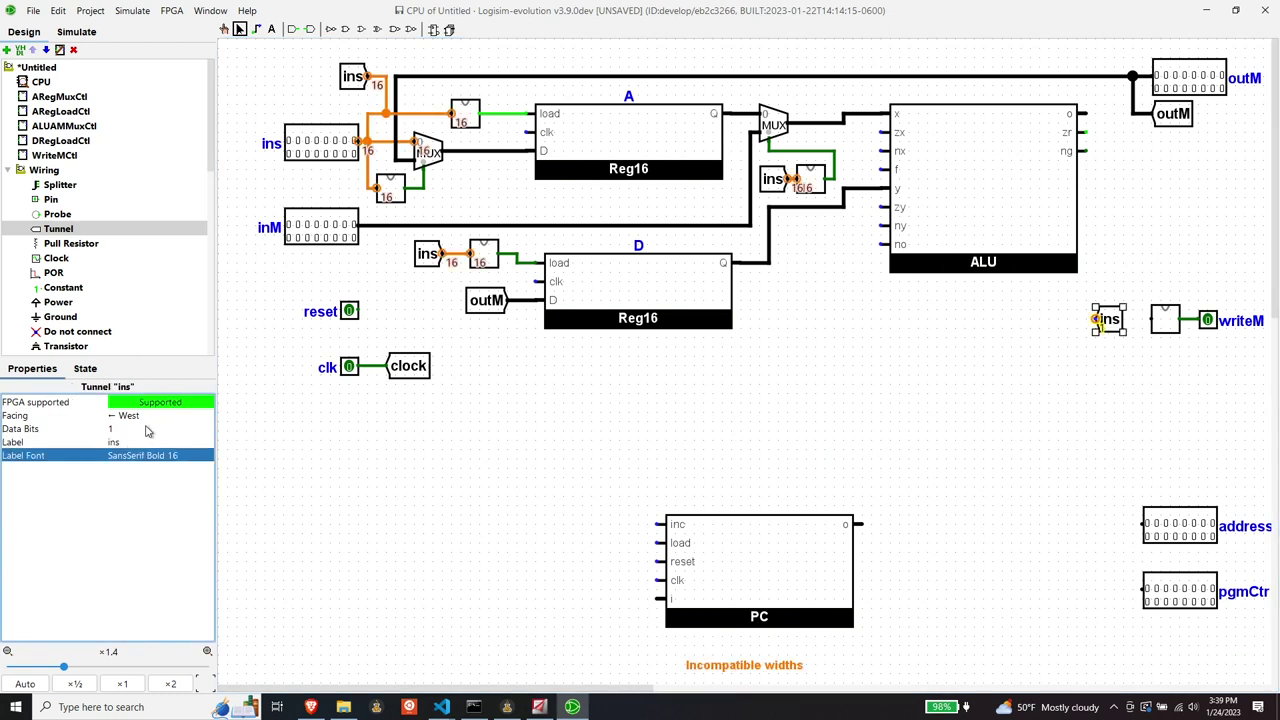
pyautogui.click(125, 428)
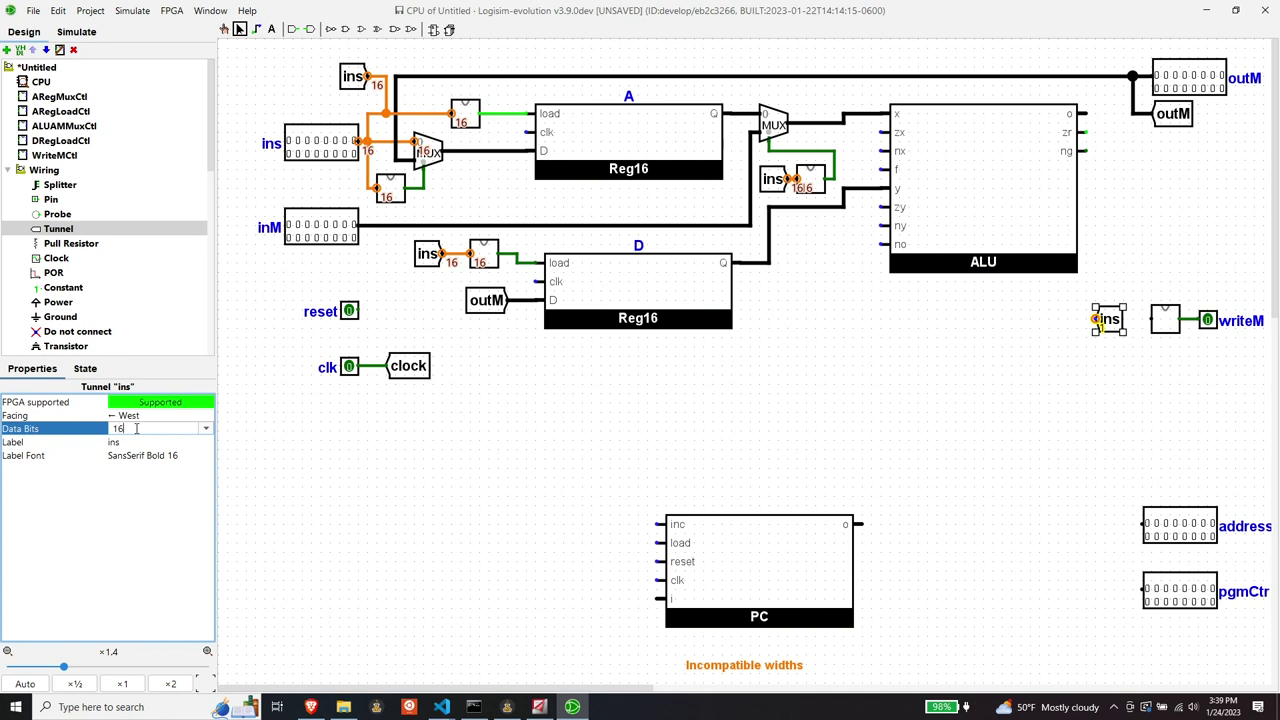
pyautogui.press('Return')
# Step: Face the new ins tunnel East and wire it to WriteMCtl's input
pyautogui.click(132, 416)
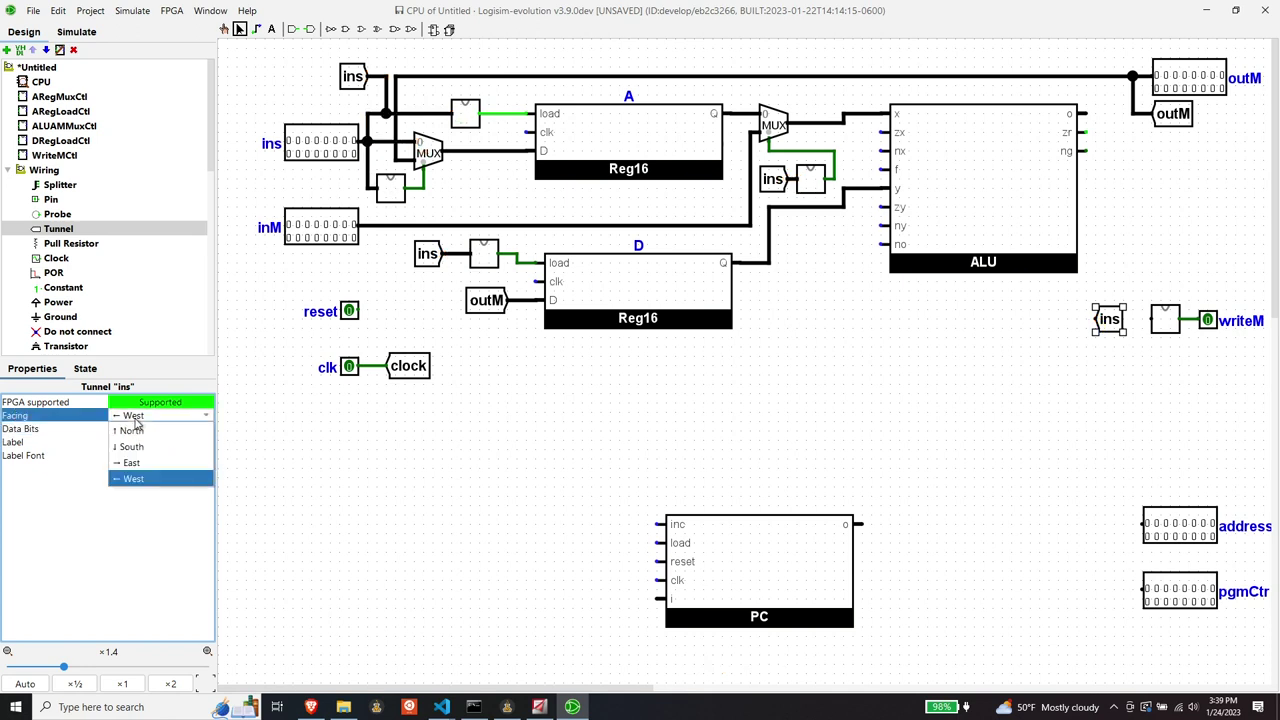
pyautogui.click(130, 443)
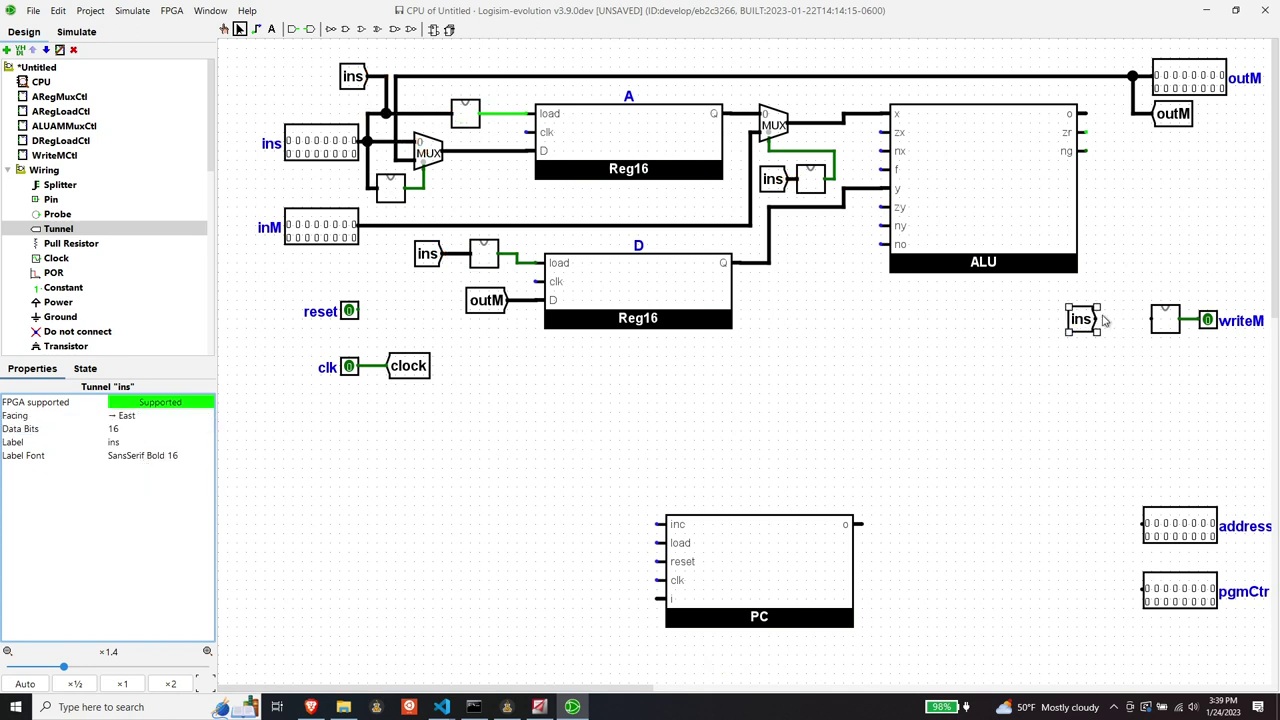
pyautogui.moveTo(1098, 320); pyautogui.dragTo(1152, 320)
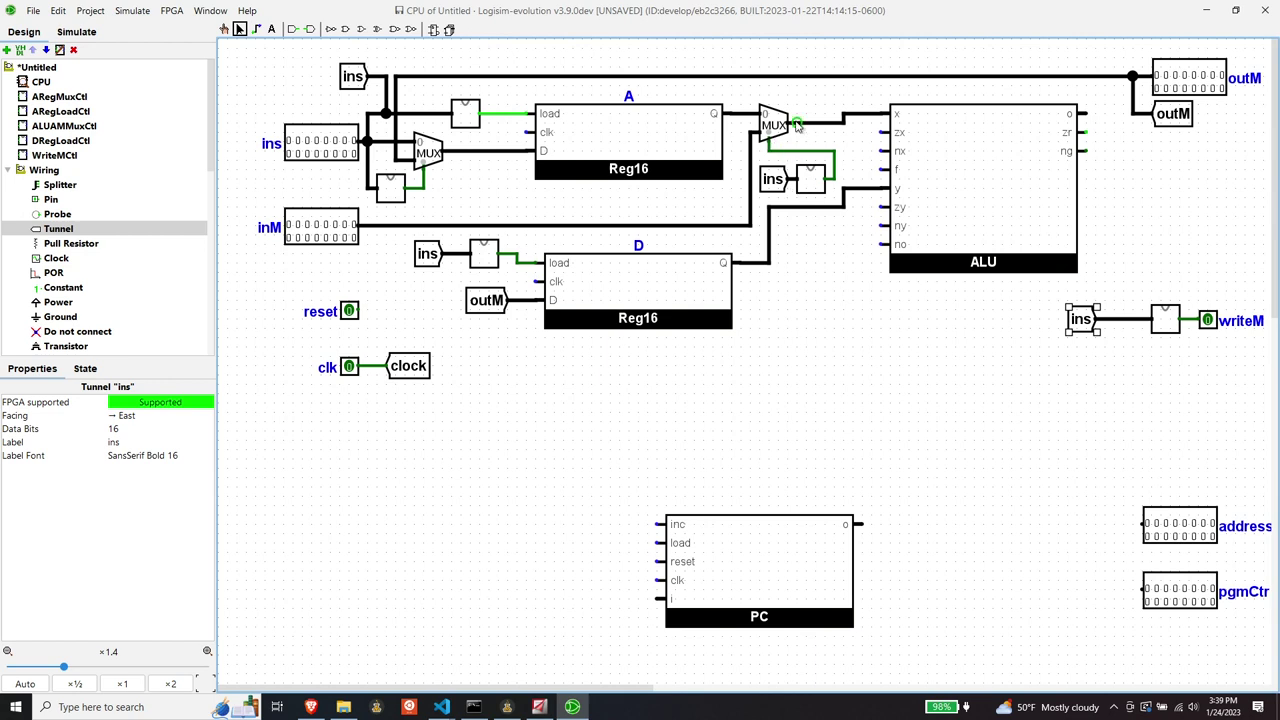
# Step: Shift the multiplexer feeding ALU input x slightly toward the ALU and add a 16-bit tunnel labelled "outA"
pyautogui.moveTo(771, 124); pyautogui.dragTo(790, 120)
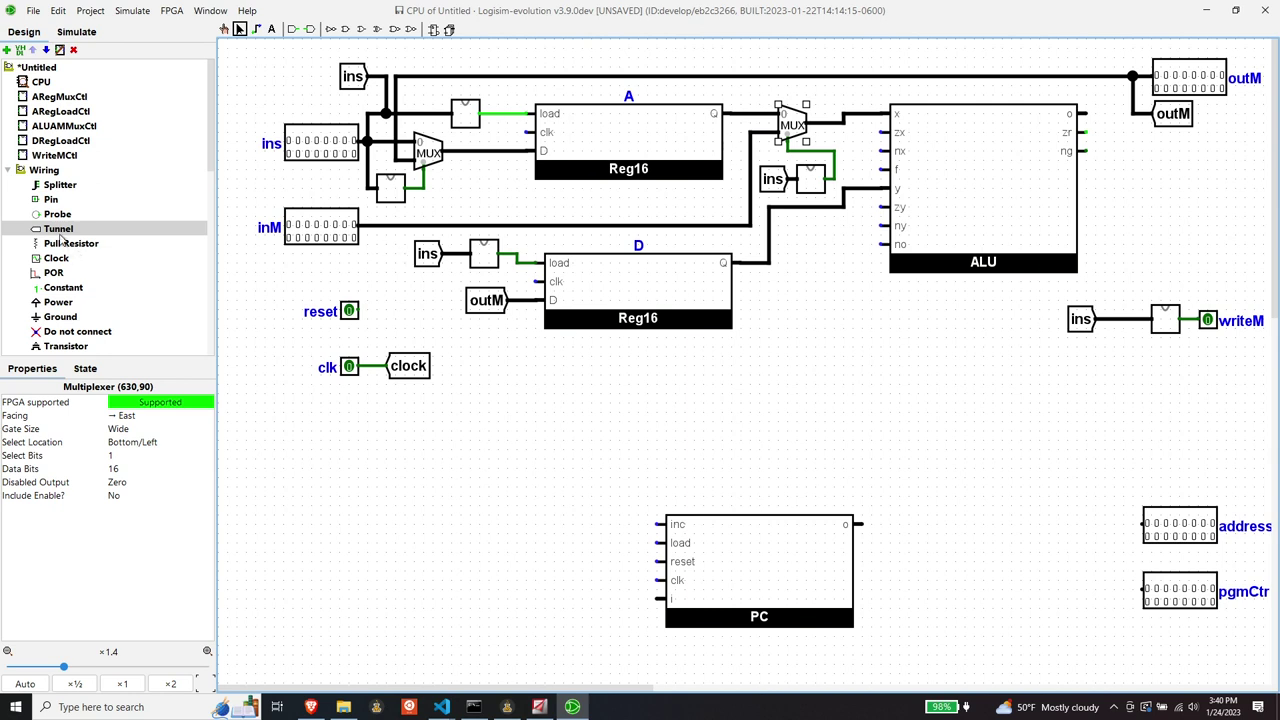
pyautogui.click(60, 230)
pyautogui.click(418, 450)
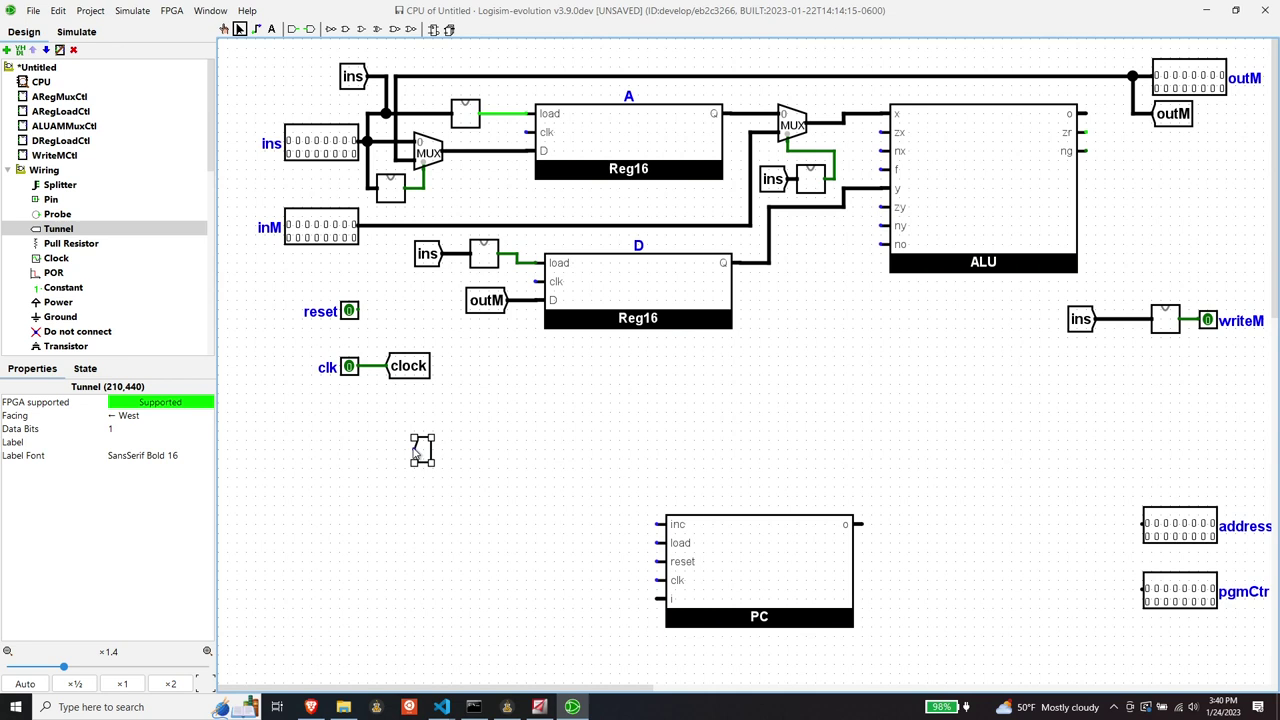
pyautogui.click(127, 441)
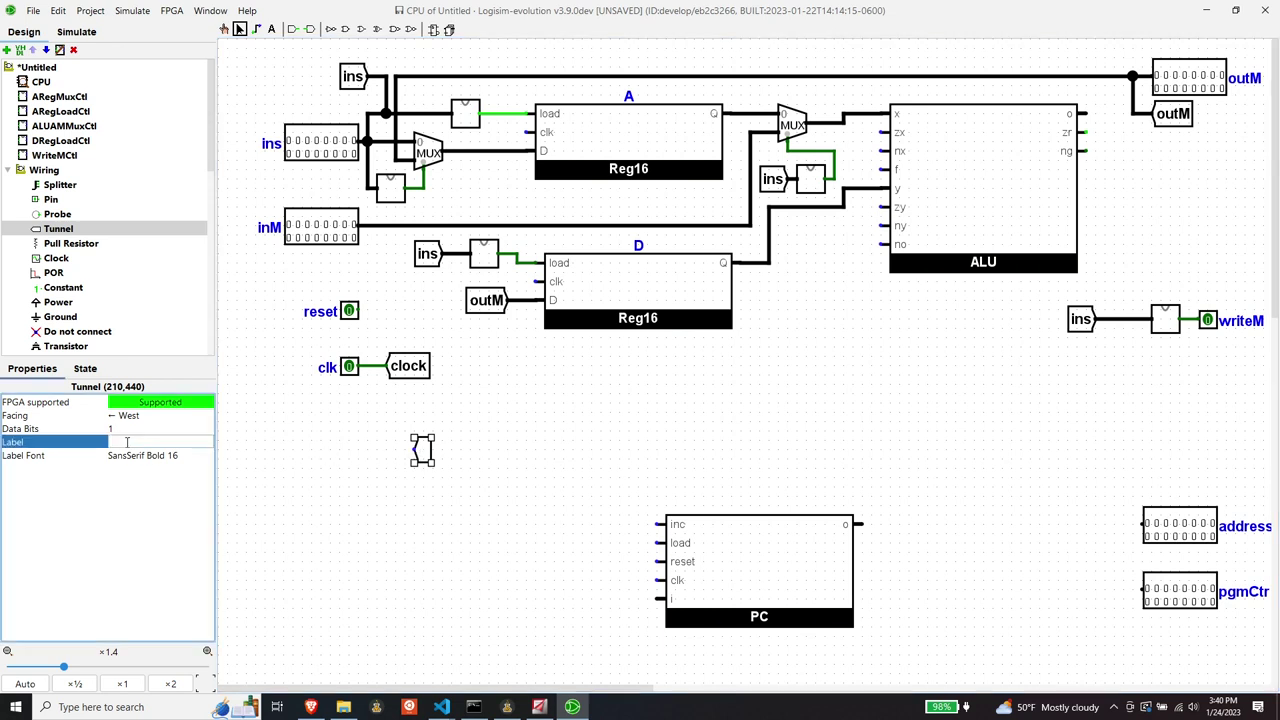
pyautogui.write('outA')
pyautogui.press('Return')
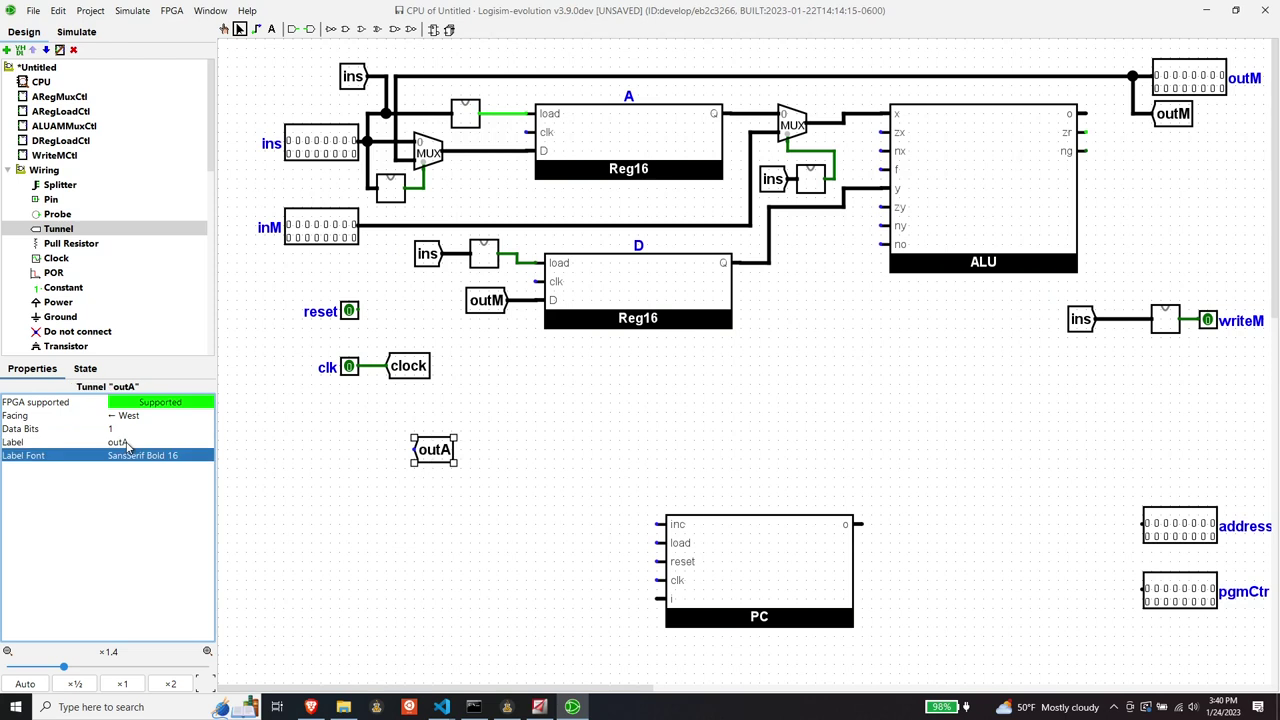
pyautogui.click(114, 428)
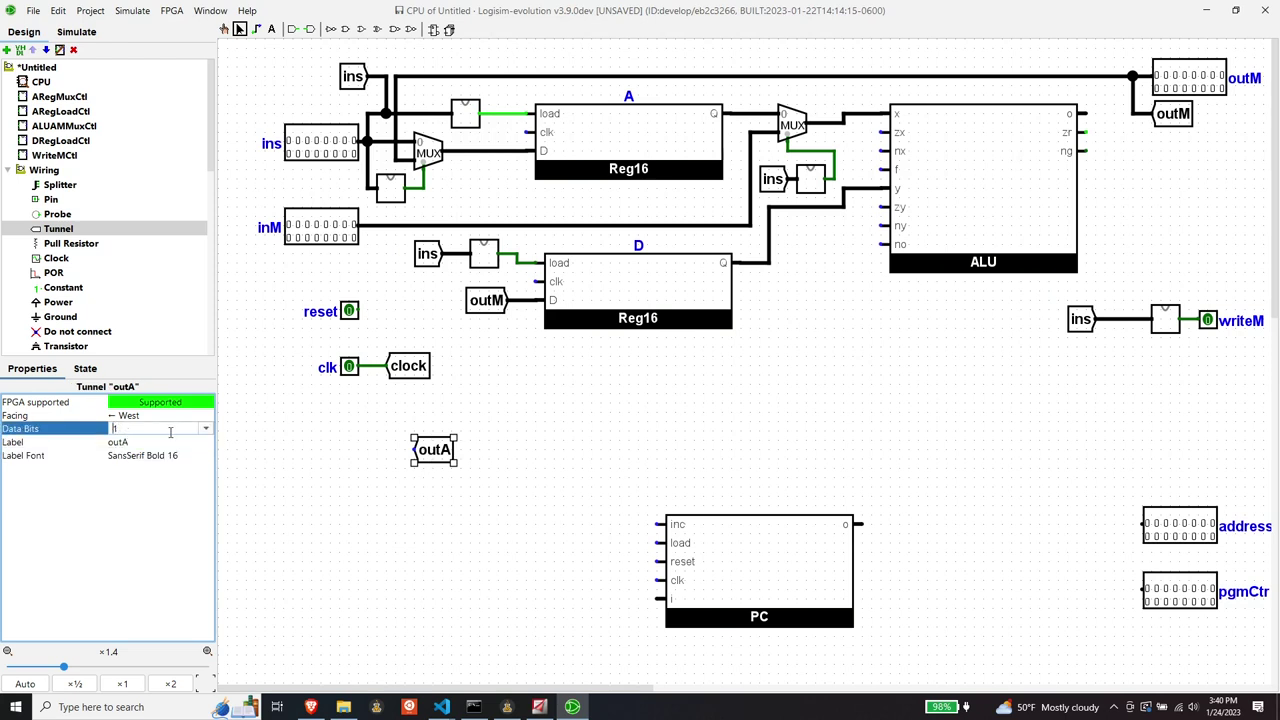
pyautogui.write('6')
pyautogui.press('Return')
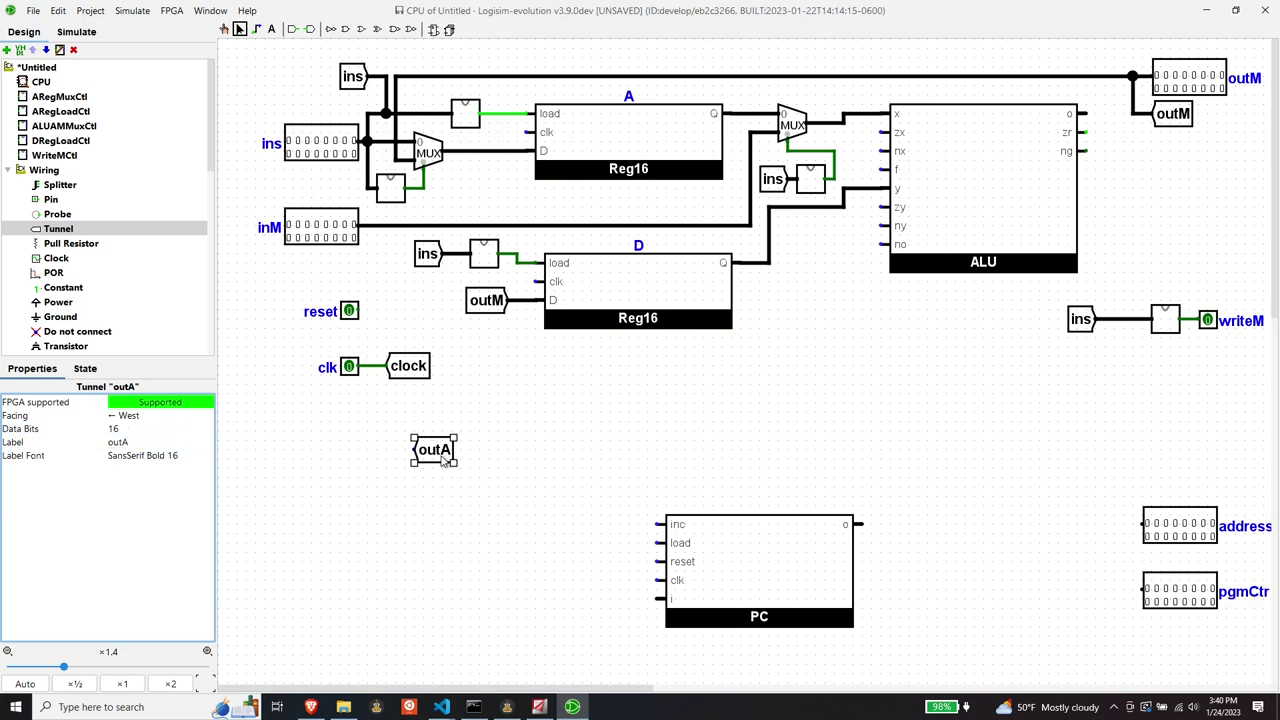
# Step: Move the outA tunnel above register A's output wire, shift register A slightly away from it, and connect the tunnel to output Q
pyautogui.moveTo(445, 455)
pyautogui.mouseDown()
pyautogui.moveTo(606, 327)
pyautogui.moveTo(730, 199)
pyautogui.moveTo(785, 116)
pyautogui.moveTo(758, 103)
pyautogui.mouseUp()
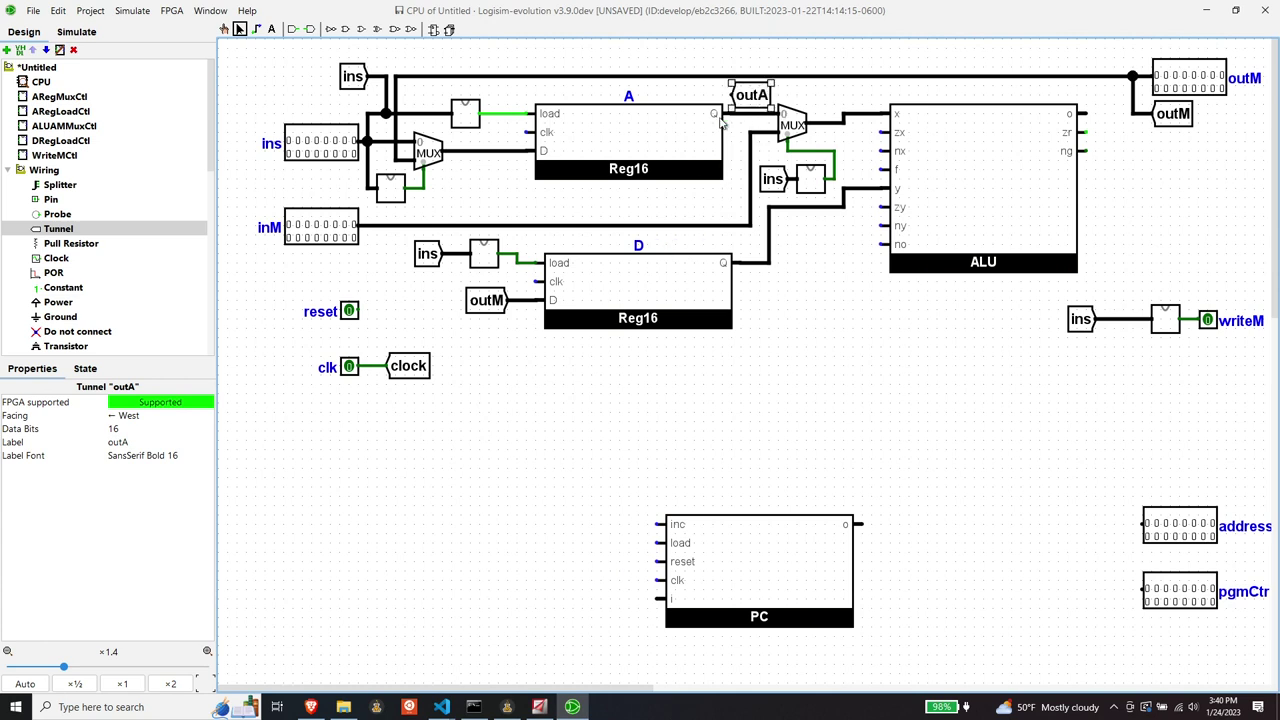
pyautogui.click(607, 138)
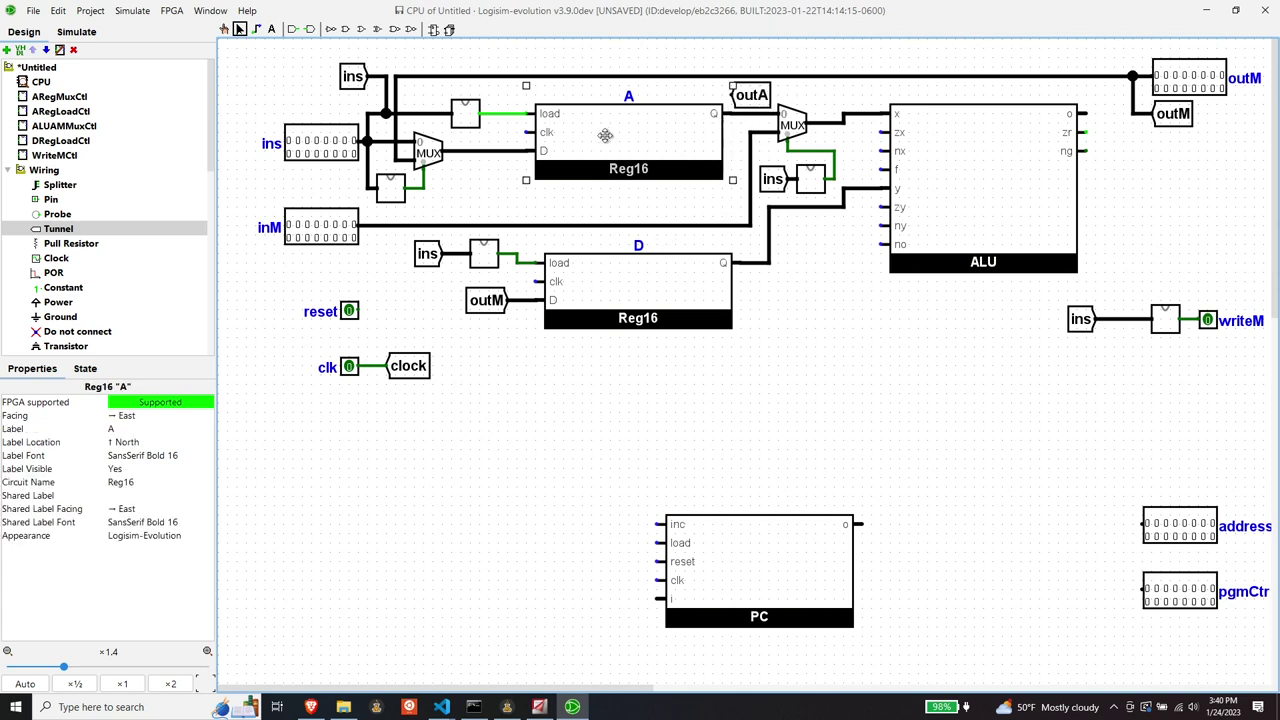
pyautogui.moveTo(607, 138); pyautogui.dragTo(599, 137)
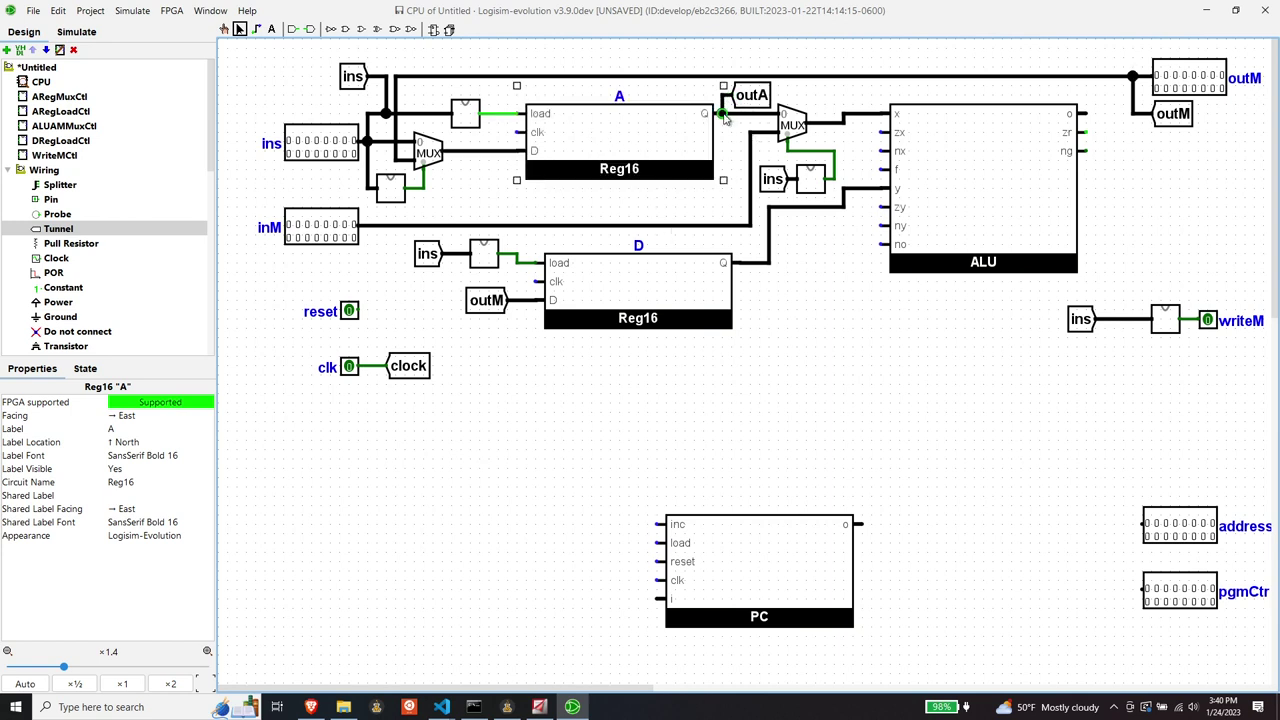
pyautogui.click(848, 334)
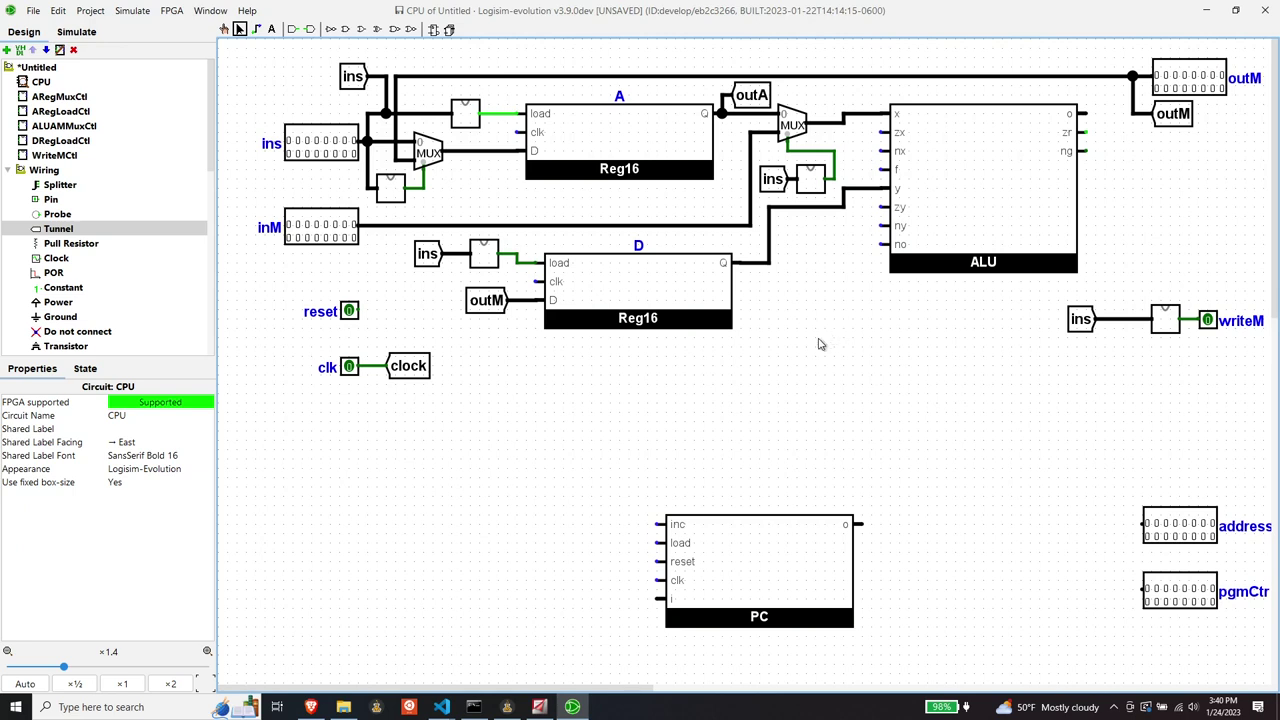
# Step: Move the PC block up beneath register D and place a 16-bit tunnel labelled "outA" beside its i input
pyautogui.moveTo(755, 579); pyautogui.dragTo(628, 452)
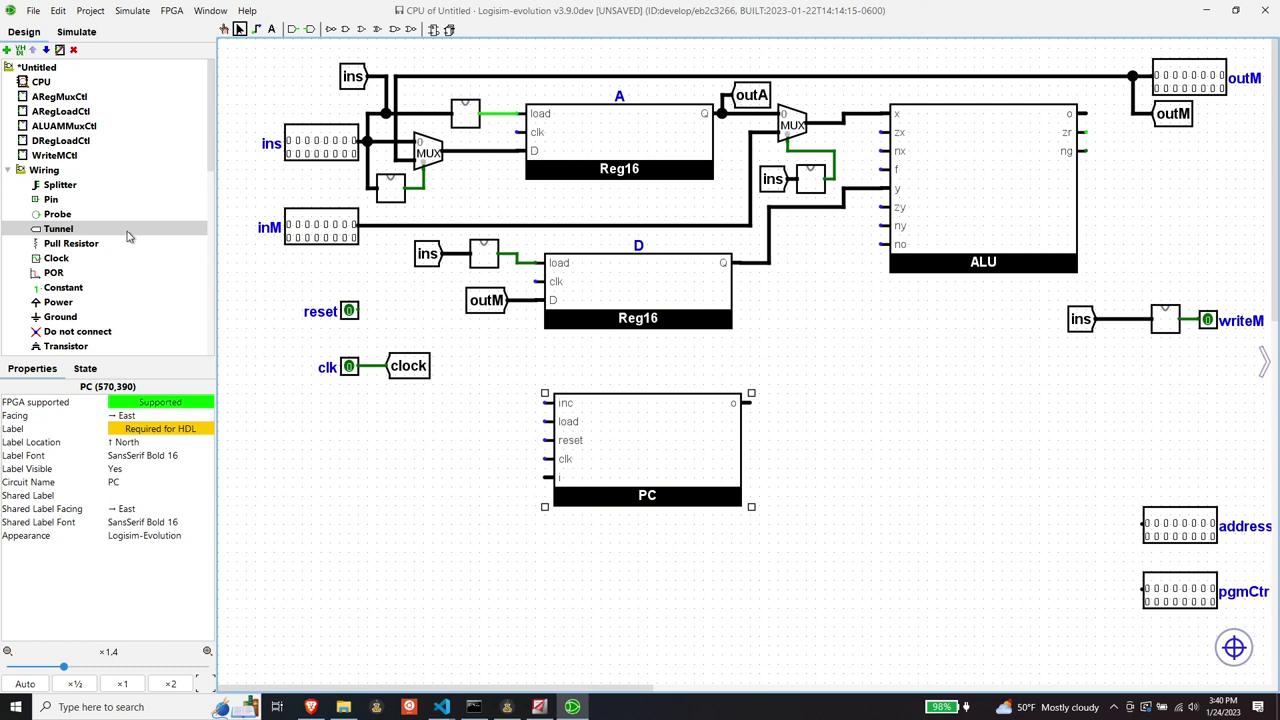
pyautogui.click(57, 229)
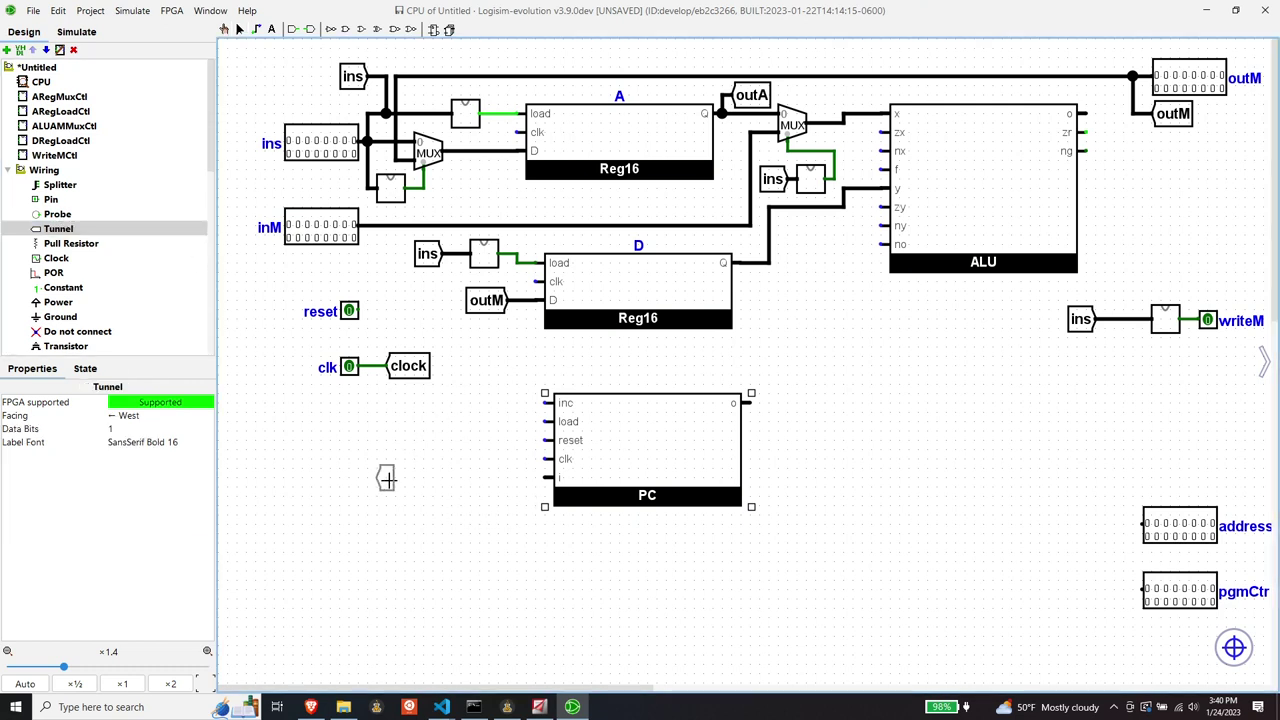
pyautogui.click(462, 478)
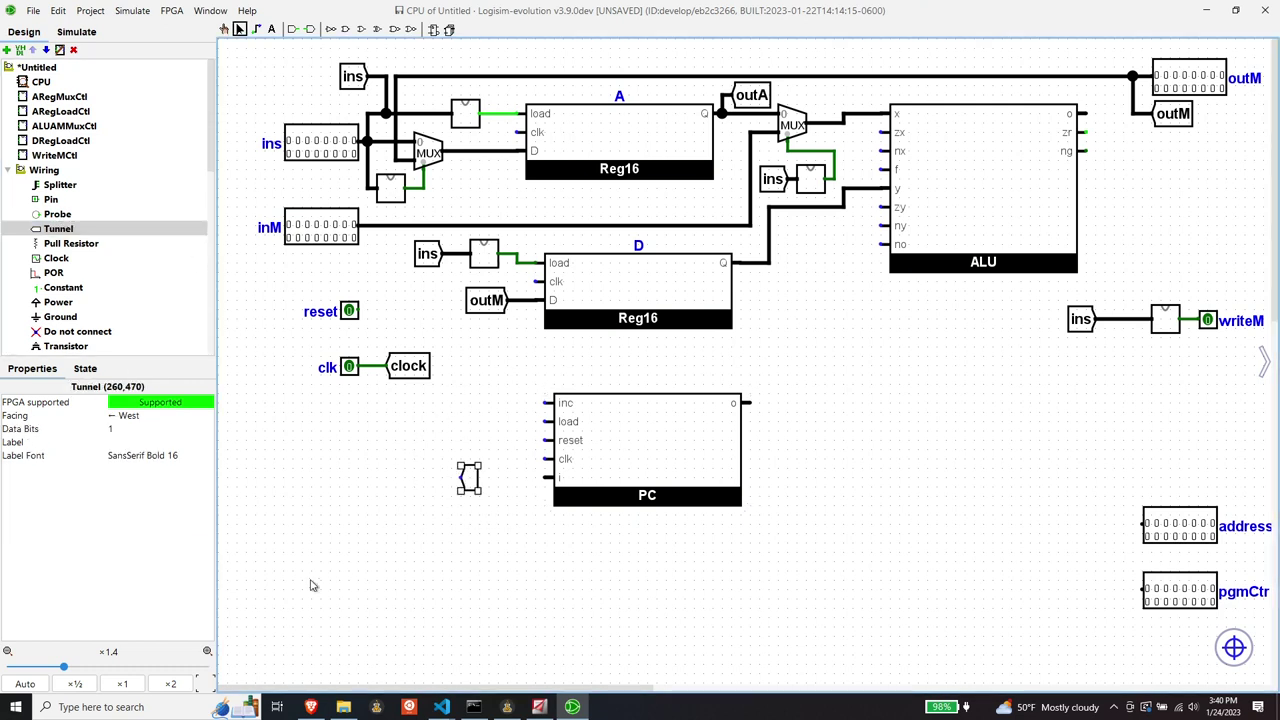
pyautogui.click(126, 443)
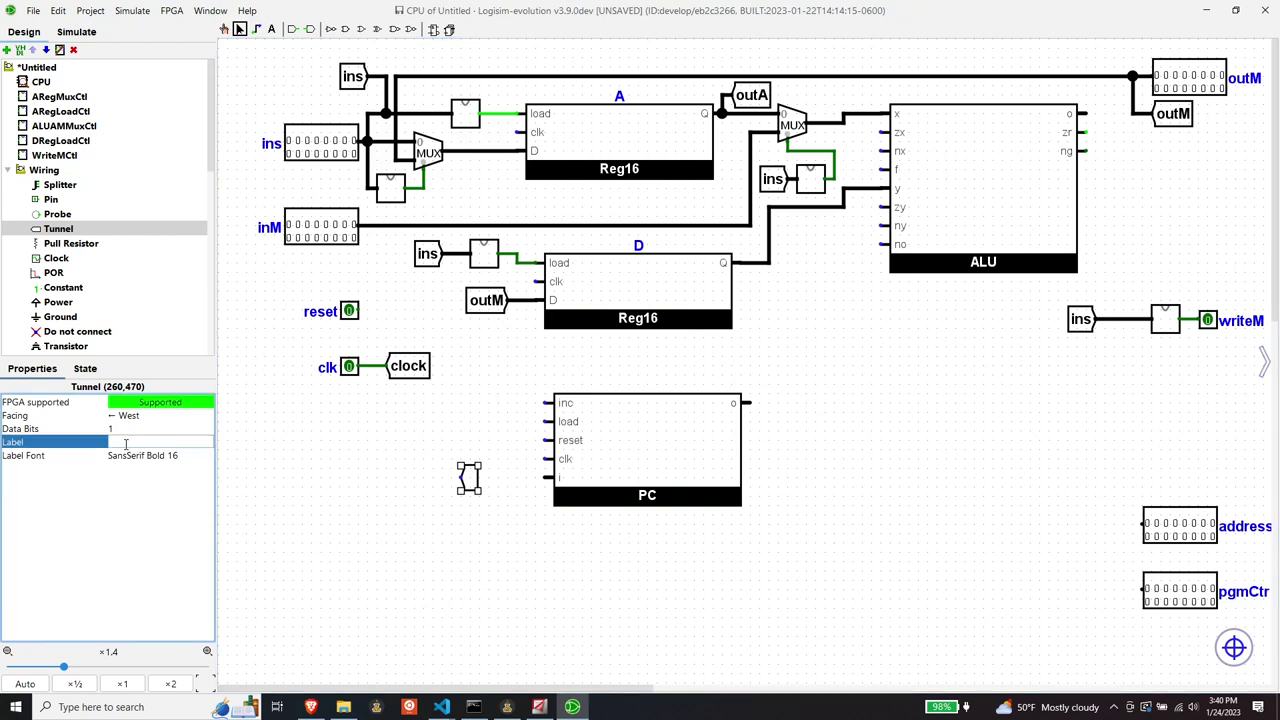
pyautogui.click(127, 429)
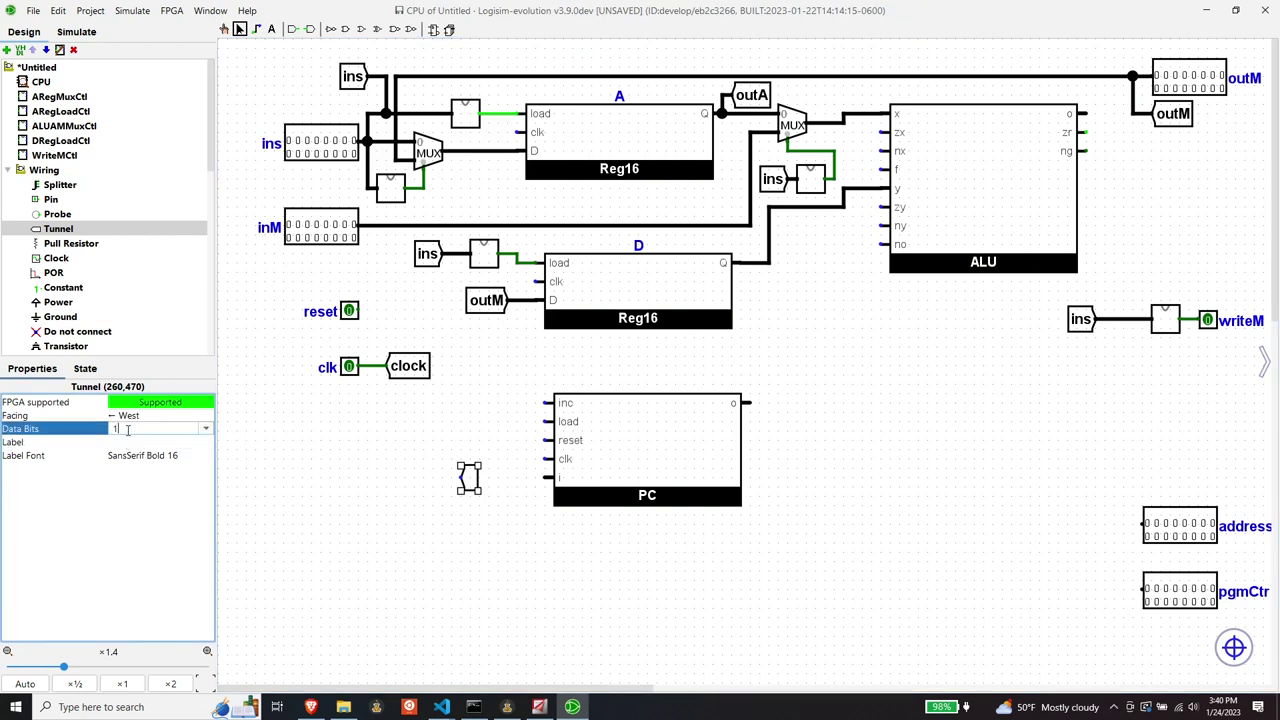
pyautogui.write('6')
pyautogui.press('Return')
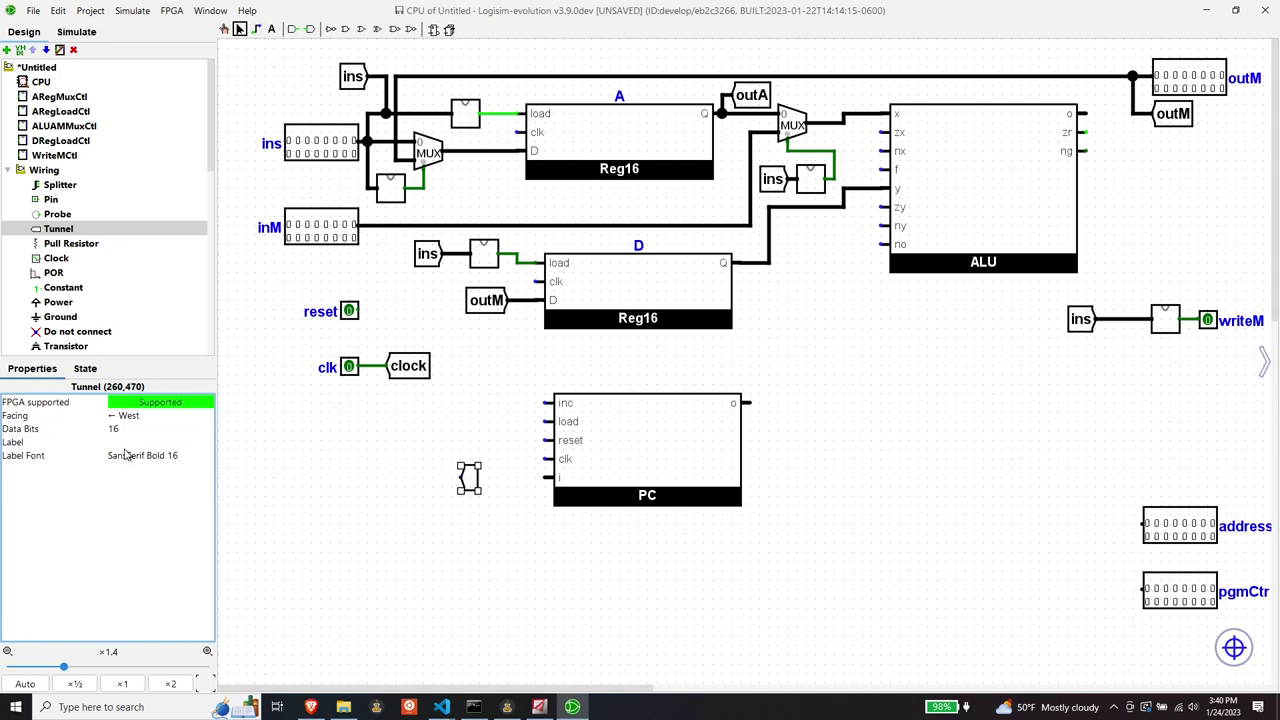
pyautogui.click(120, 442)
pyautogui.write('out')
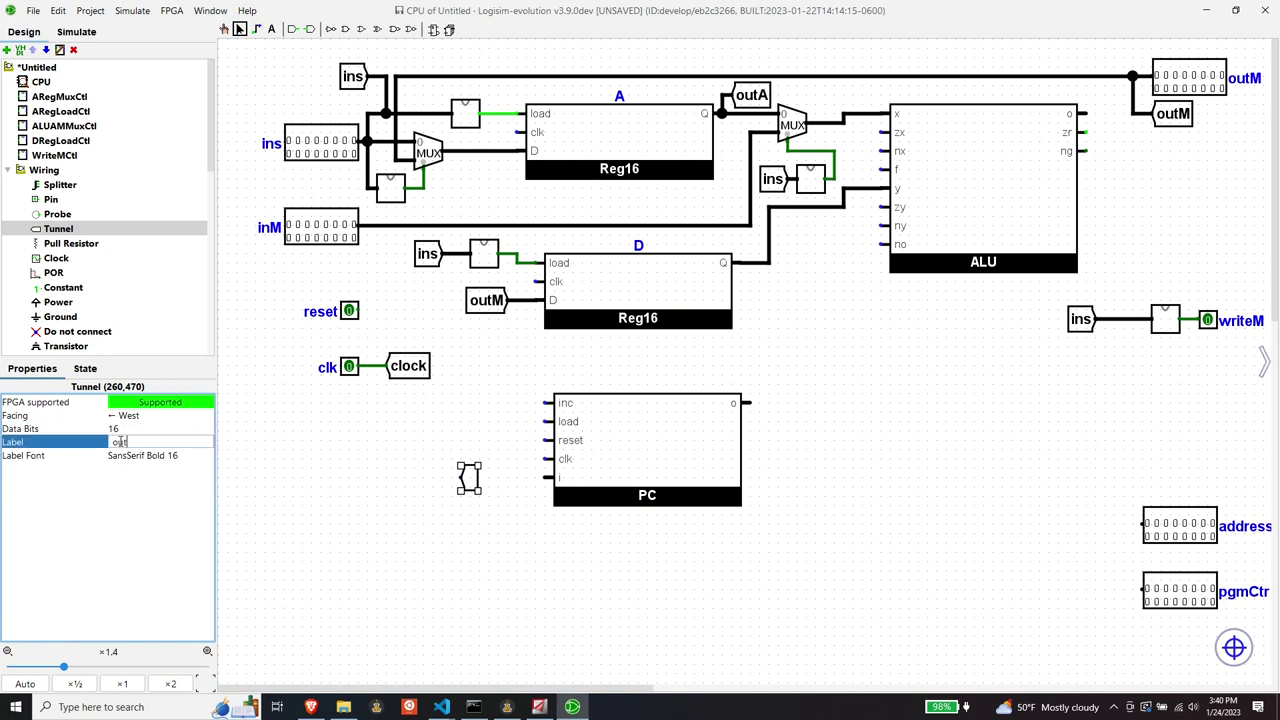
pyautogui.write('A')
pyautogui.press('Return')
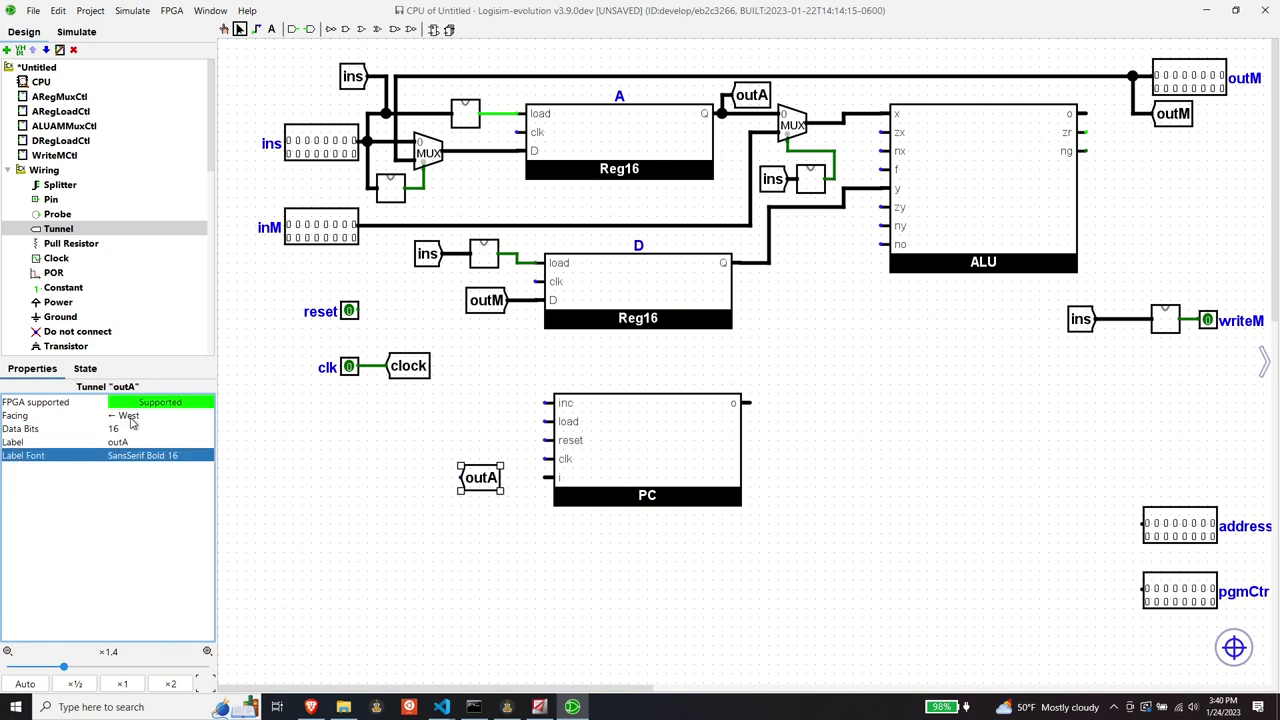
# Step: Face the new outA tunnel East and wire it to the PC's i input
pyautogui.click(130, 423)
pyautogui.click(135, 462)
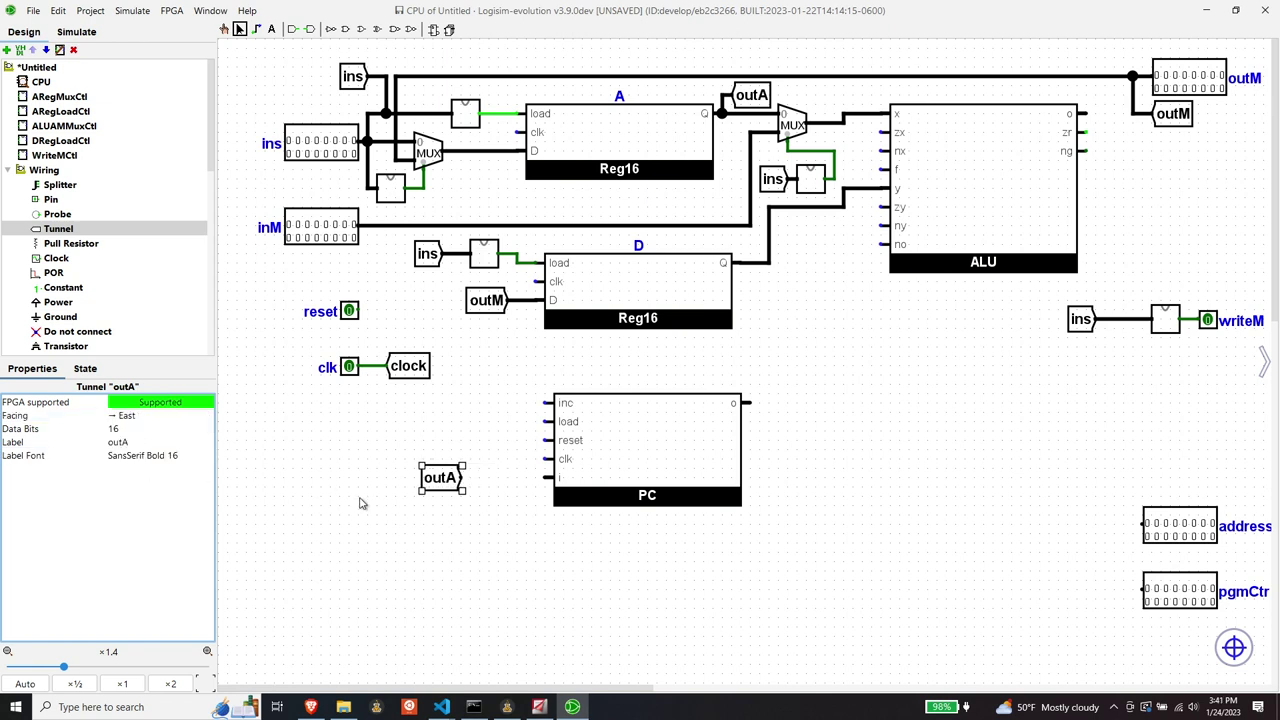
pyautogui.moveTo(465, 477); pyautogui.dragTo(553, 477)
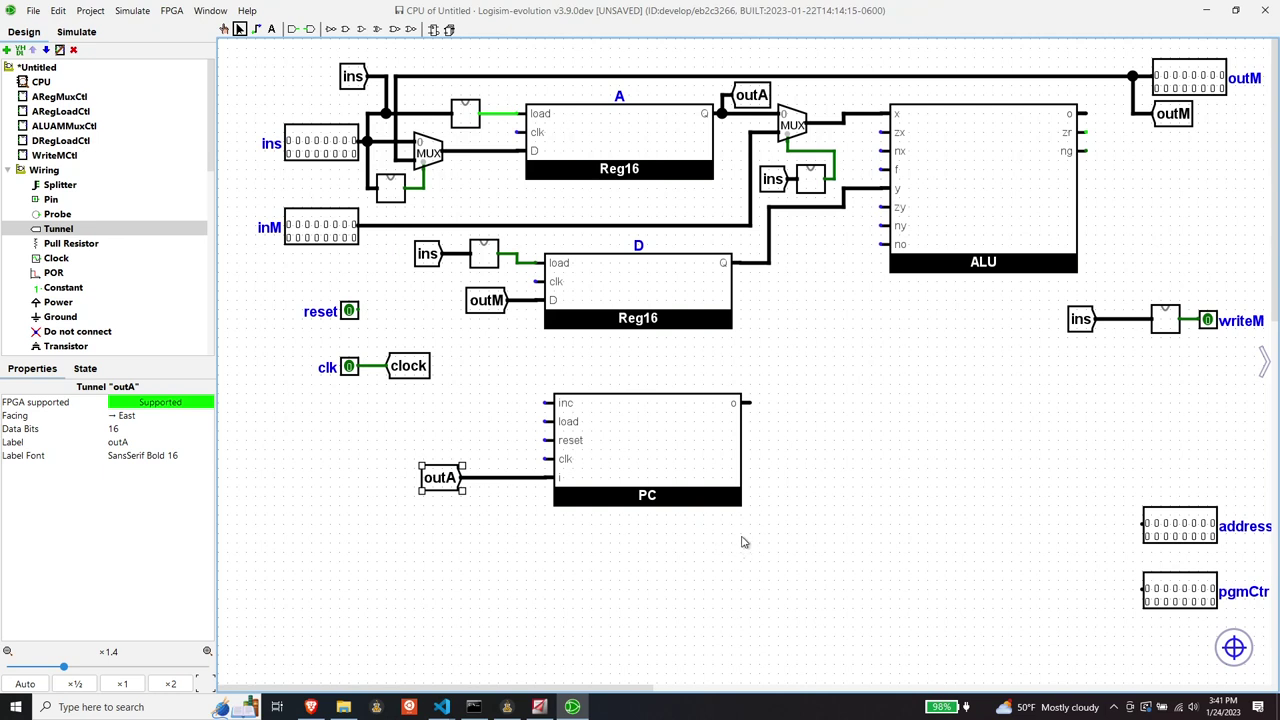
# Step: Move the addressM output pin up below the writeM pin and place a new tunnel beside it
pyautogui.moveTo(1188, 530); pyautogui.dragTo(1103, 525)
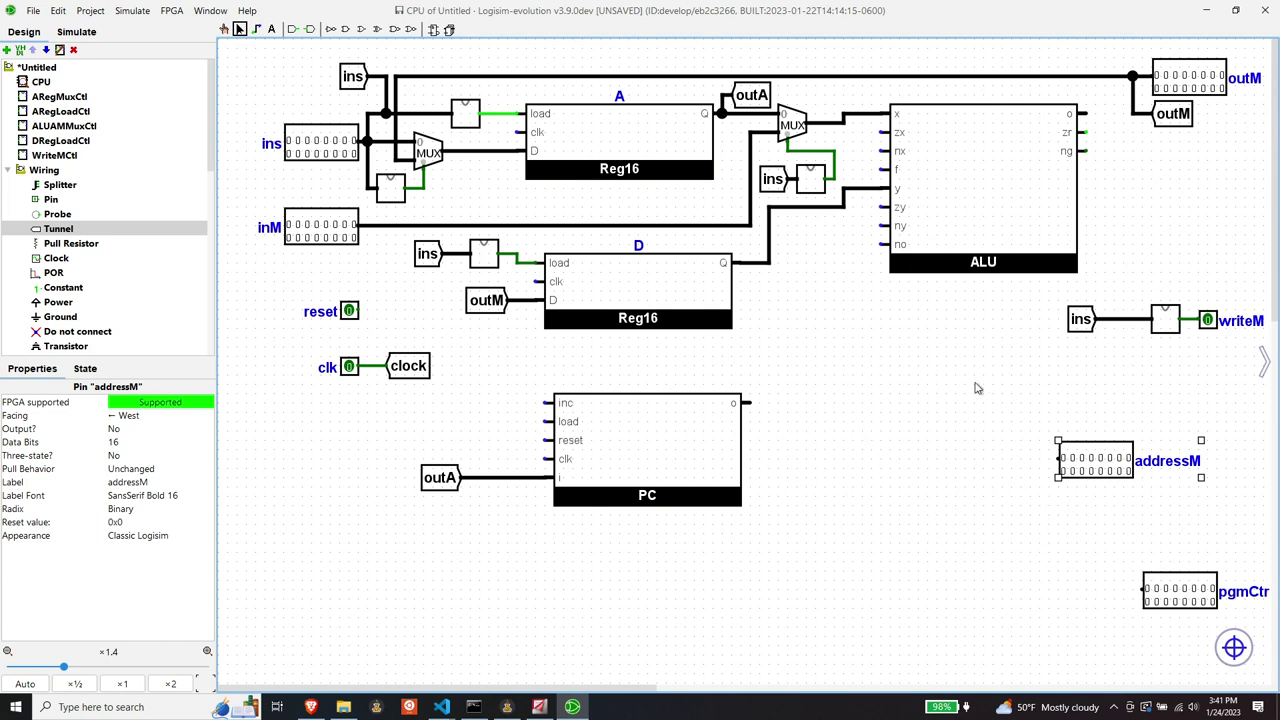
pyautogui.moveTo(1113, 467); pyautogui.dragTo(1162, 431)
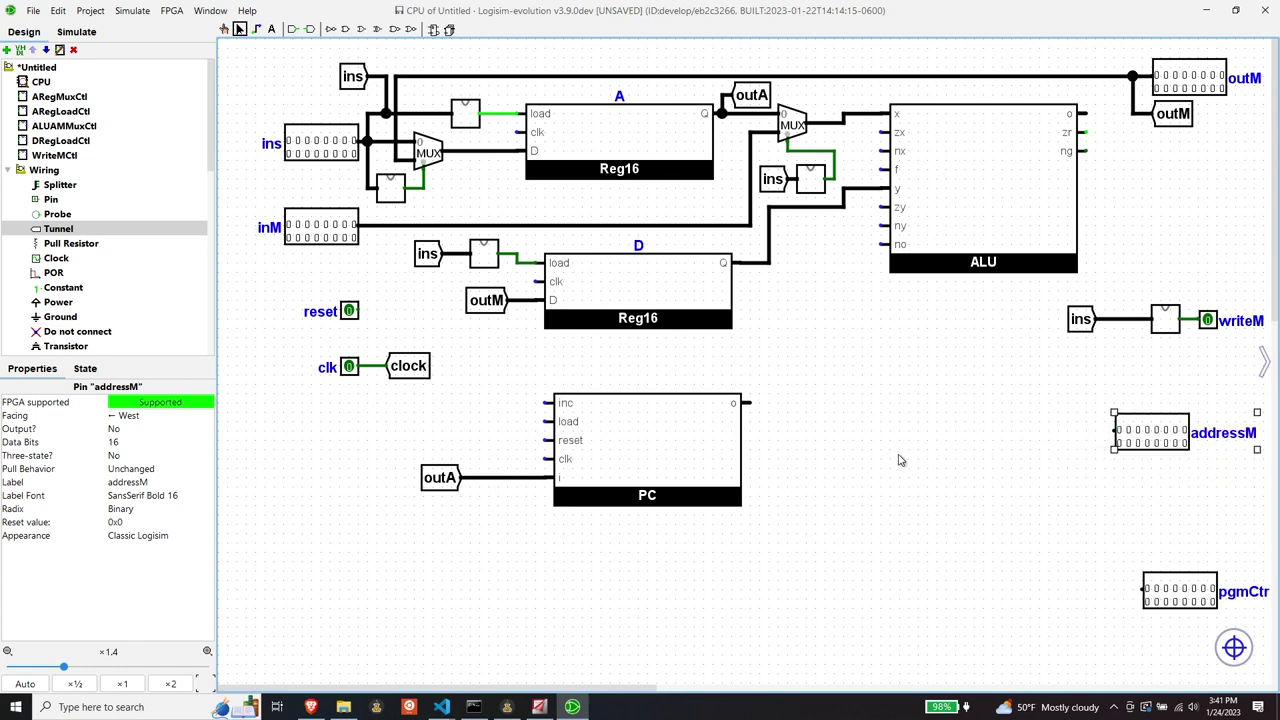
pyautogui.click(60, 229)
pyautogui.click(1050, 422)
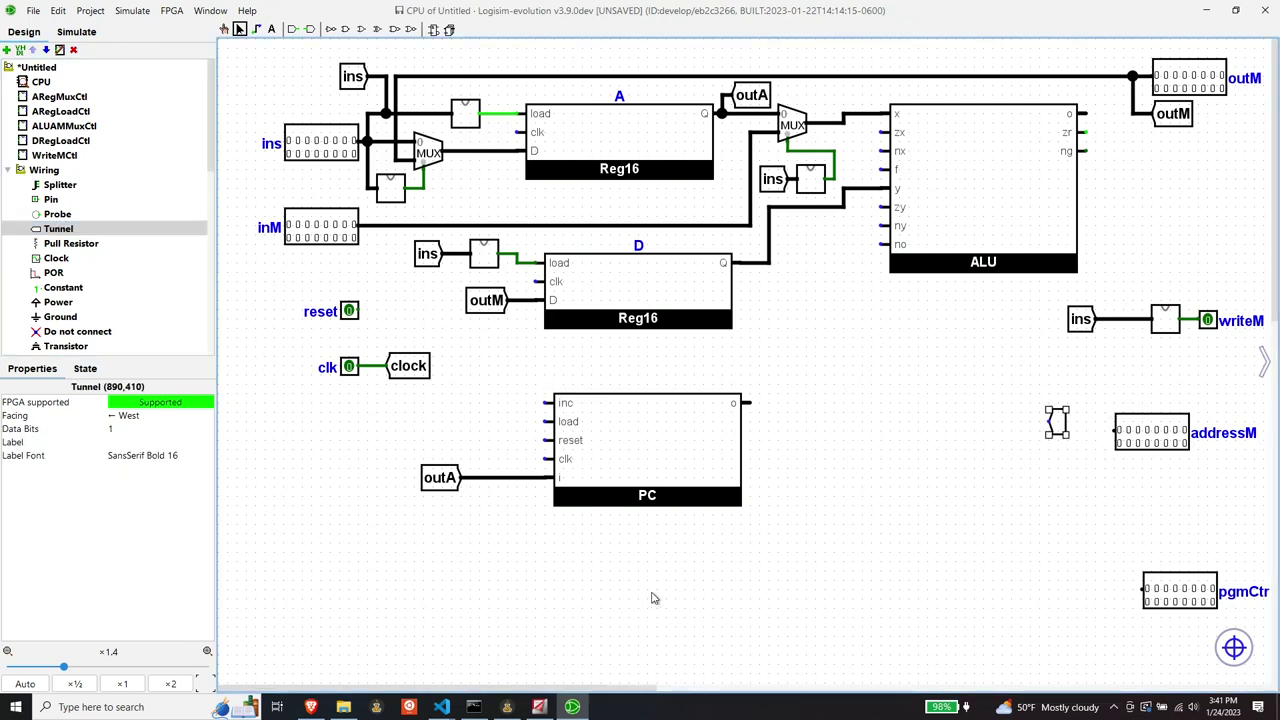
# Step: Set the new tunnel's data bits to 16 and label it outA
pyautogui.click(133, 429)
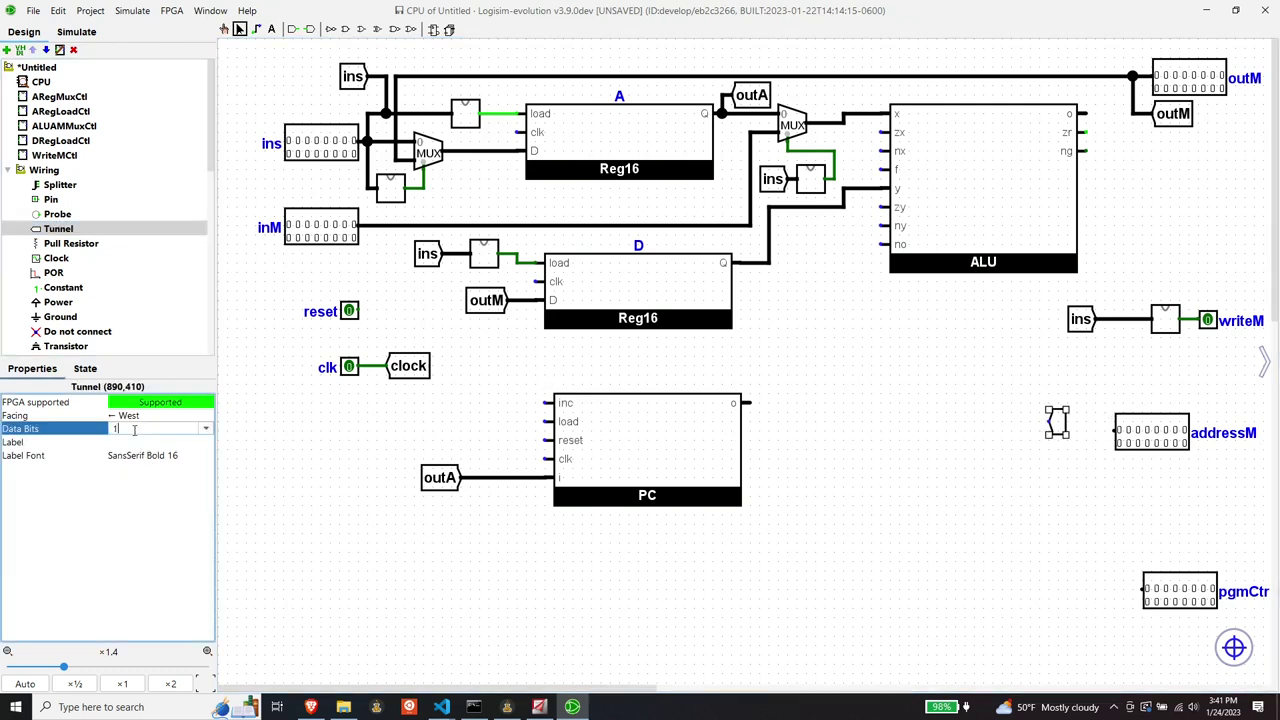
pyautogui.write('6')
pyautogui.press('Return')
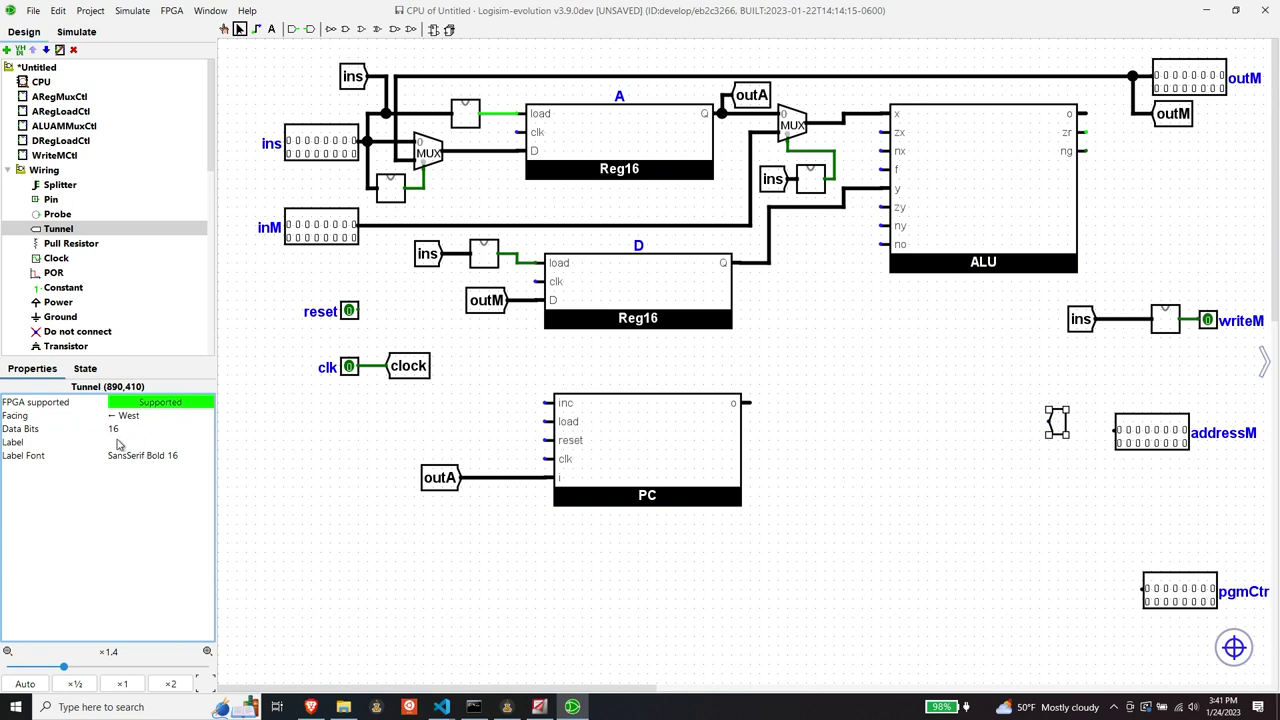
pyautogui.click(117, 441)
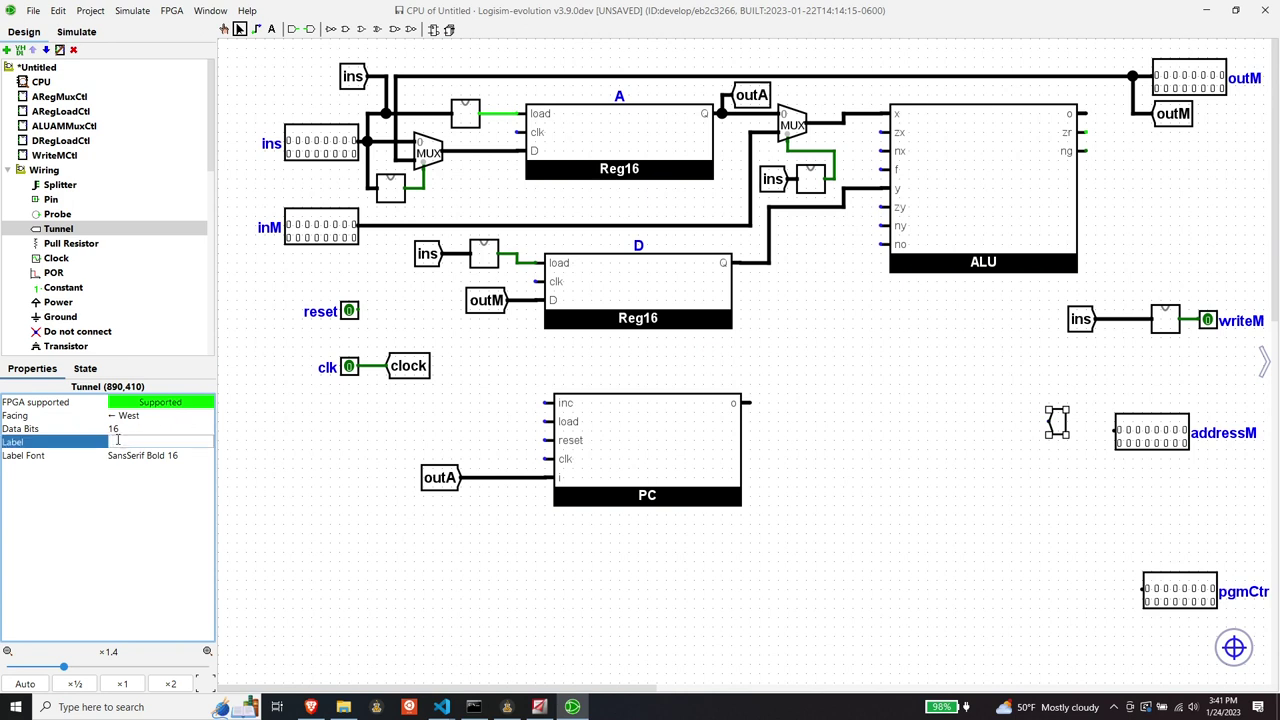
pyautogui.write('outA')
pyautogui.press('Return')
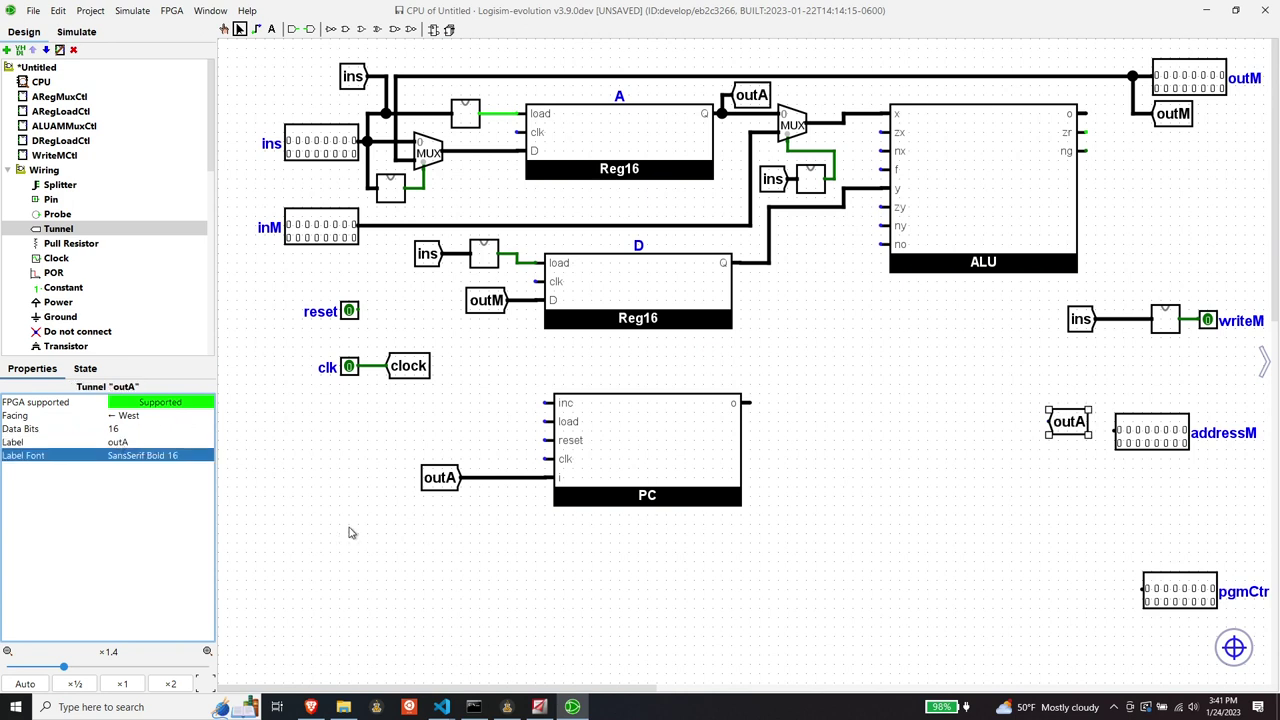
# Step: Face the new outA tunnel east and connect it to the addressM pin
pyautogui.click(143, 416)
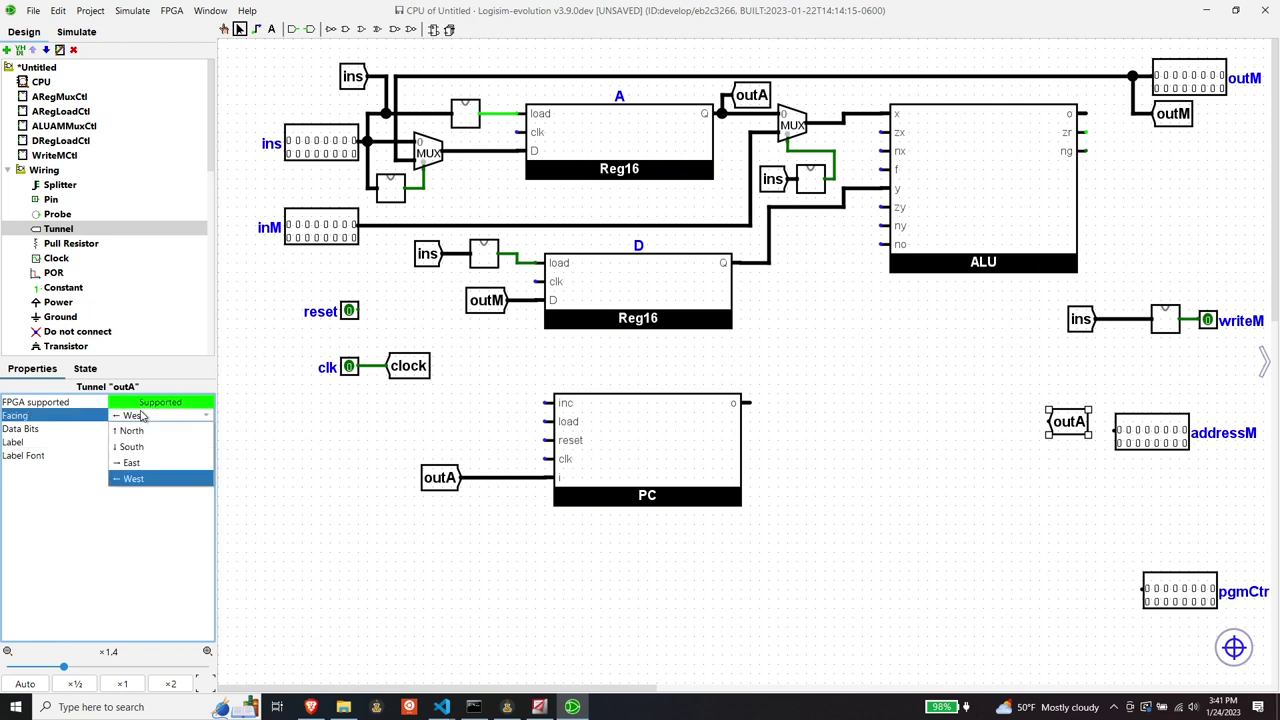
pyautogui.click(138, 464)
pyautogui.moveTo(1016, 425); pyautogui.dragTo(1043, 435)
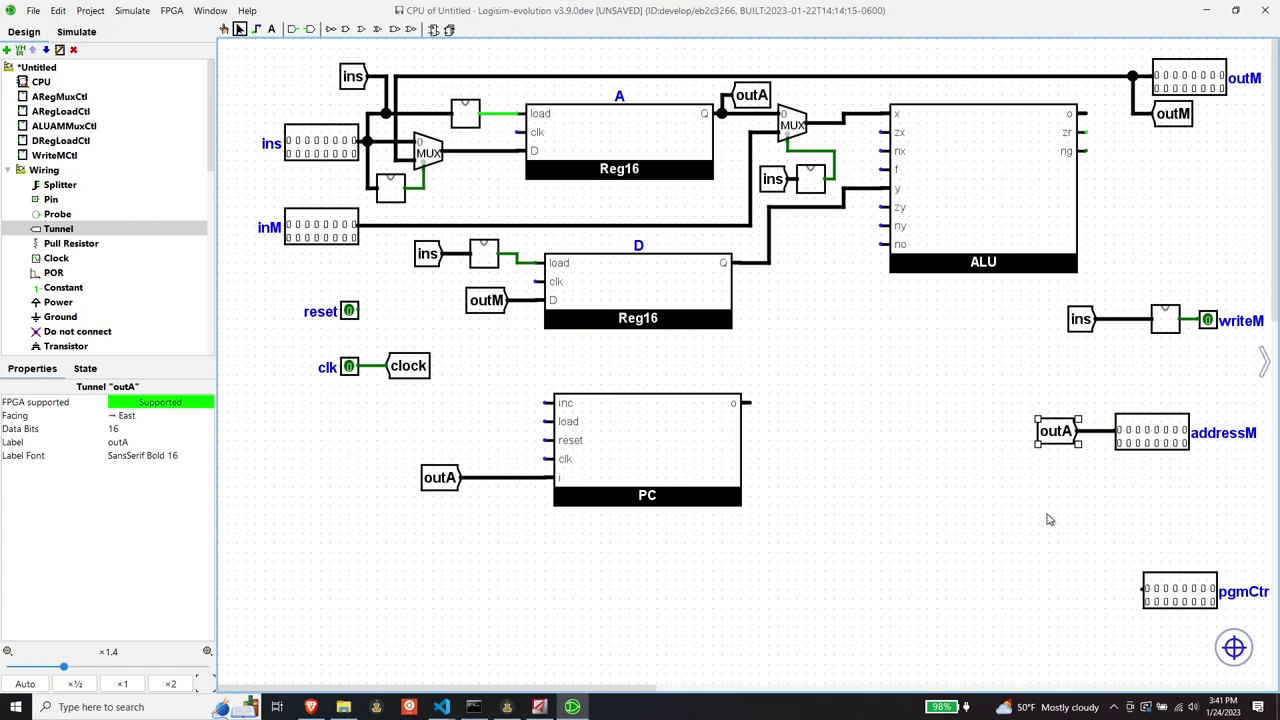
# Step: Move the reset pin level with the PC's reset input and connect the two
pyautogui.click(365, 408)
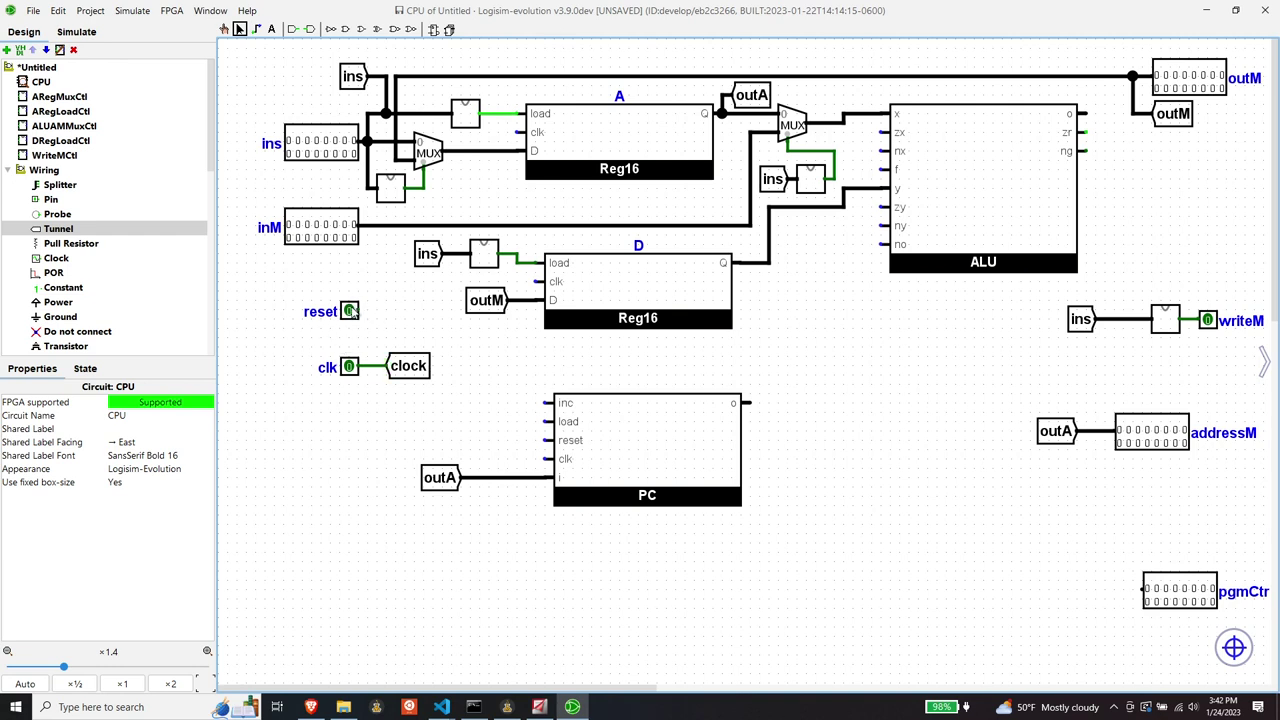
pyautogui.moveTo(349, 311)
pyautogui.mouseDown()
pyautogui.moveTo(349, 441)
pyautogui.moveTo(546, 442)
pyautogui.mouseUp()
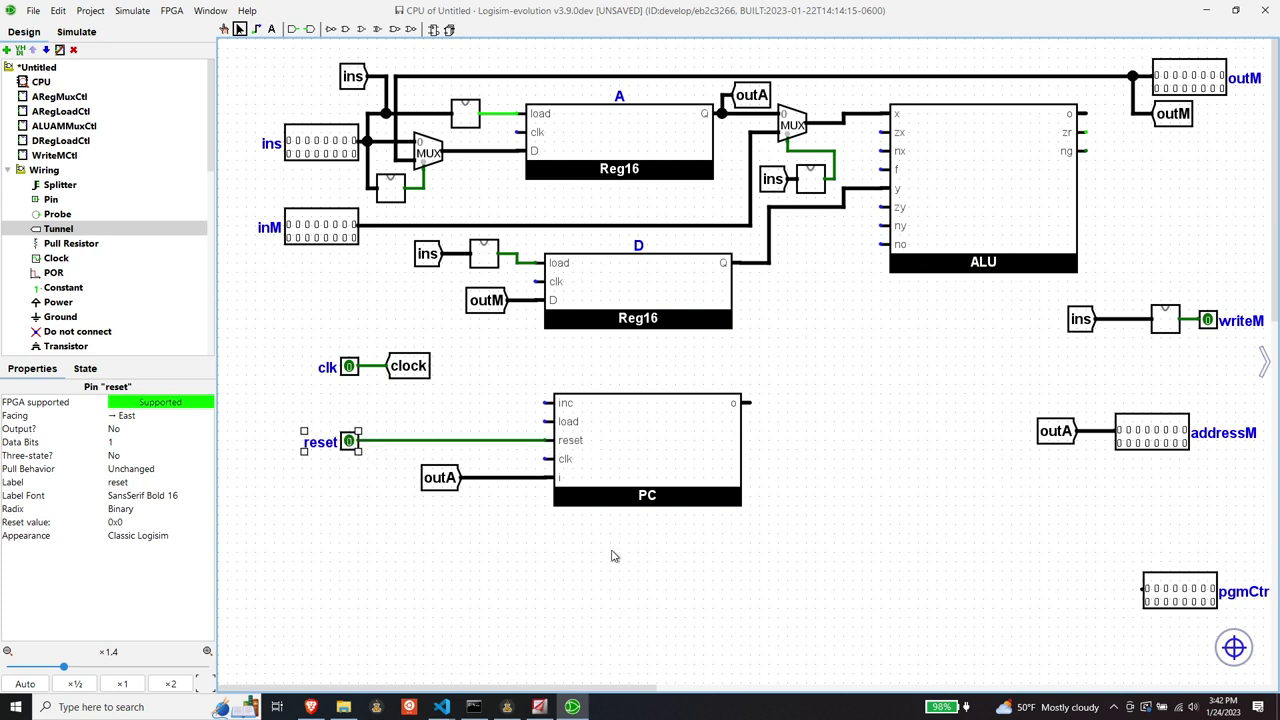
pyautogui.click(615, 558)
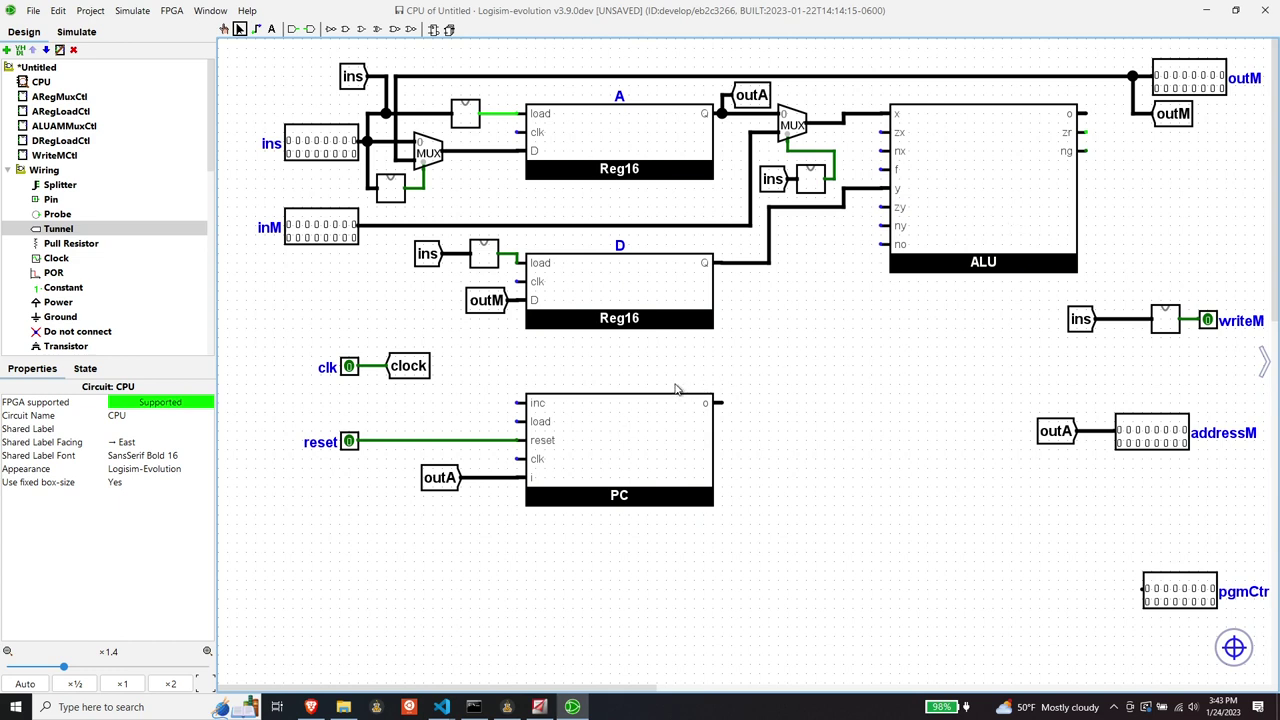
# Step: Place a 1-bit tunnel below the PC's outA tunnel, label it clock and face it east
pyautogui.click(375, 552)
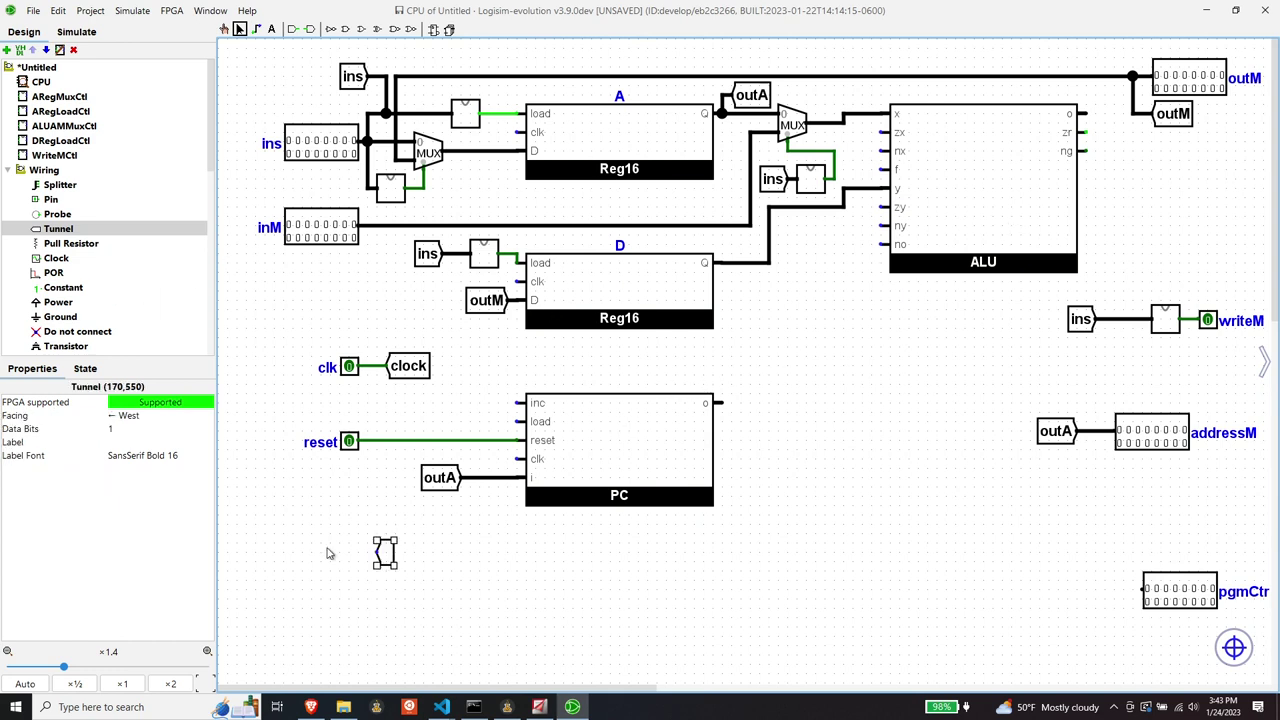
pyautogui.click(140, 441)
pyautogui.write('clock')
pyautogui.press('Return')
pyautogui.click(146, 415)
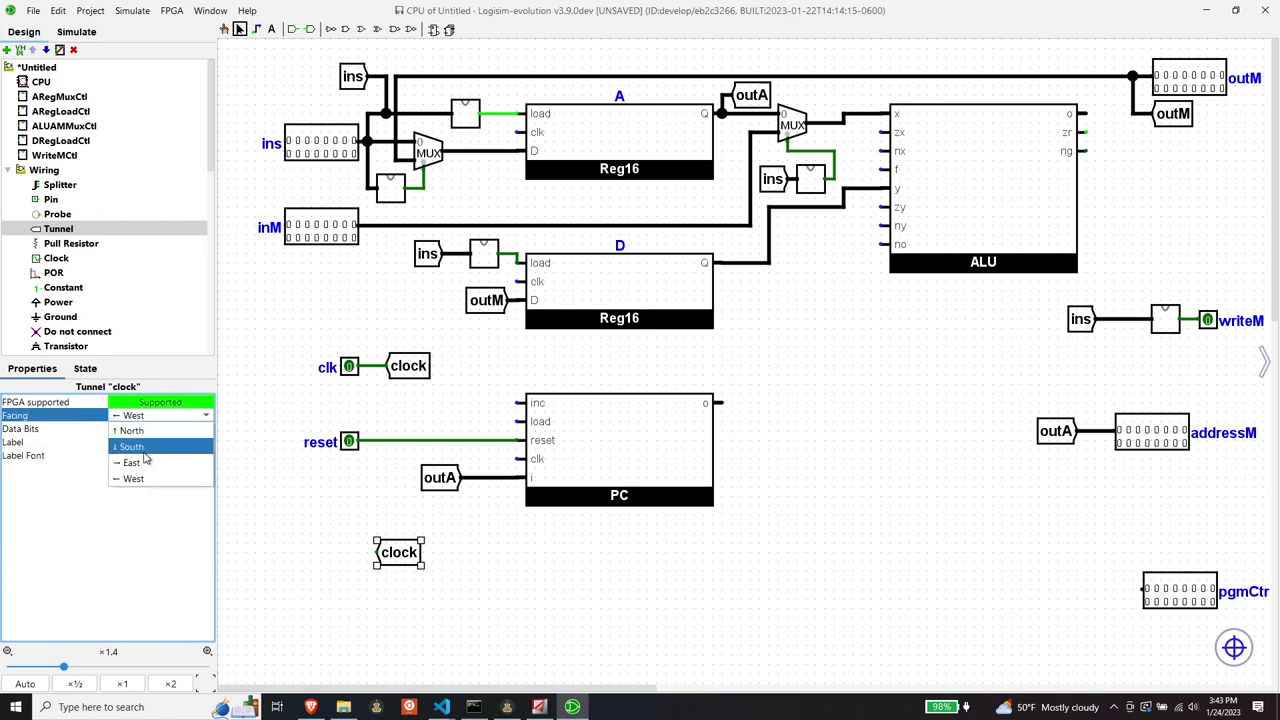
pyautogui.click(130, 428)
pyautogui.click(366, 572)
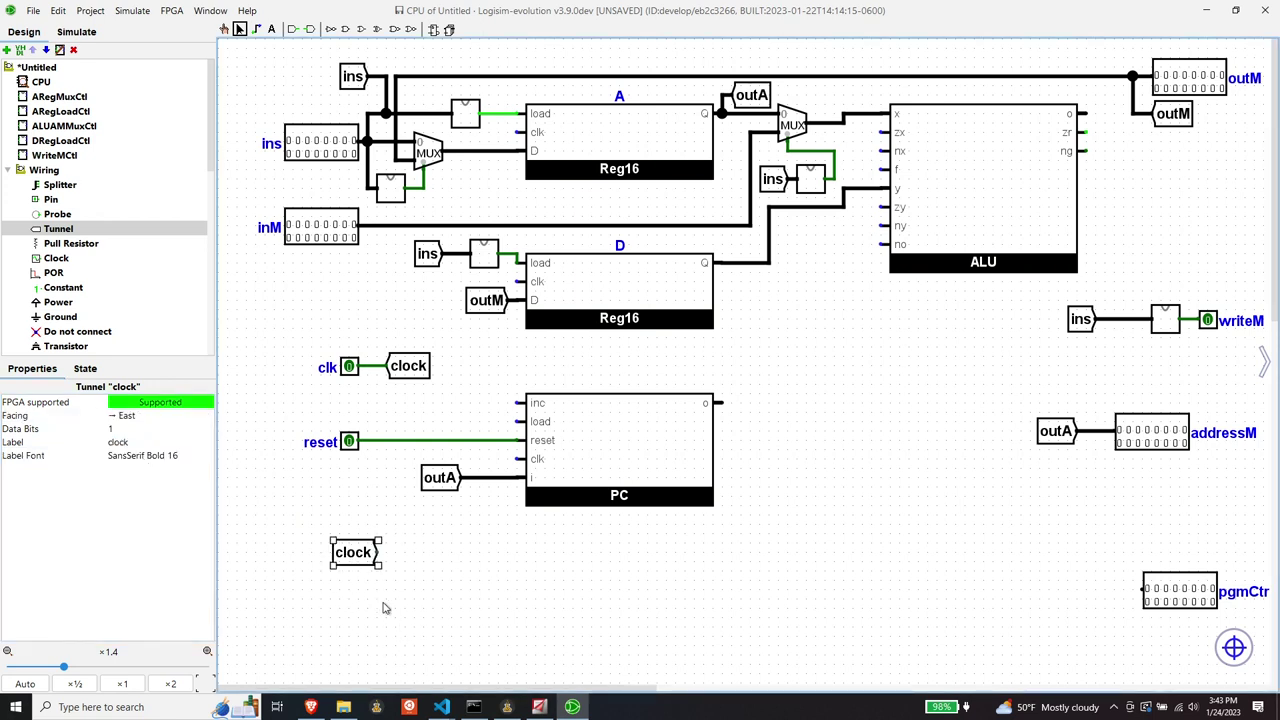
# Step: Duplicate the clock tunnel for reuse and connect one copy to register D's clk input
pyautogui.hotkey('ctrl', 'd')
pyautogui.click(548, 608)
pyautogui.moveTo(355, 552); pyautogui.dragTo(521, 281)
pyautogui.click(425, 313)
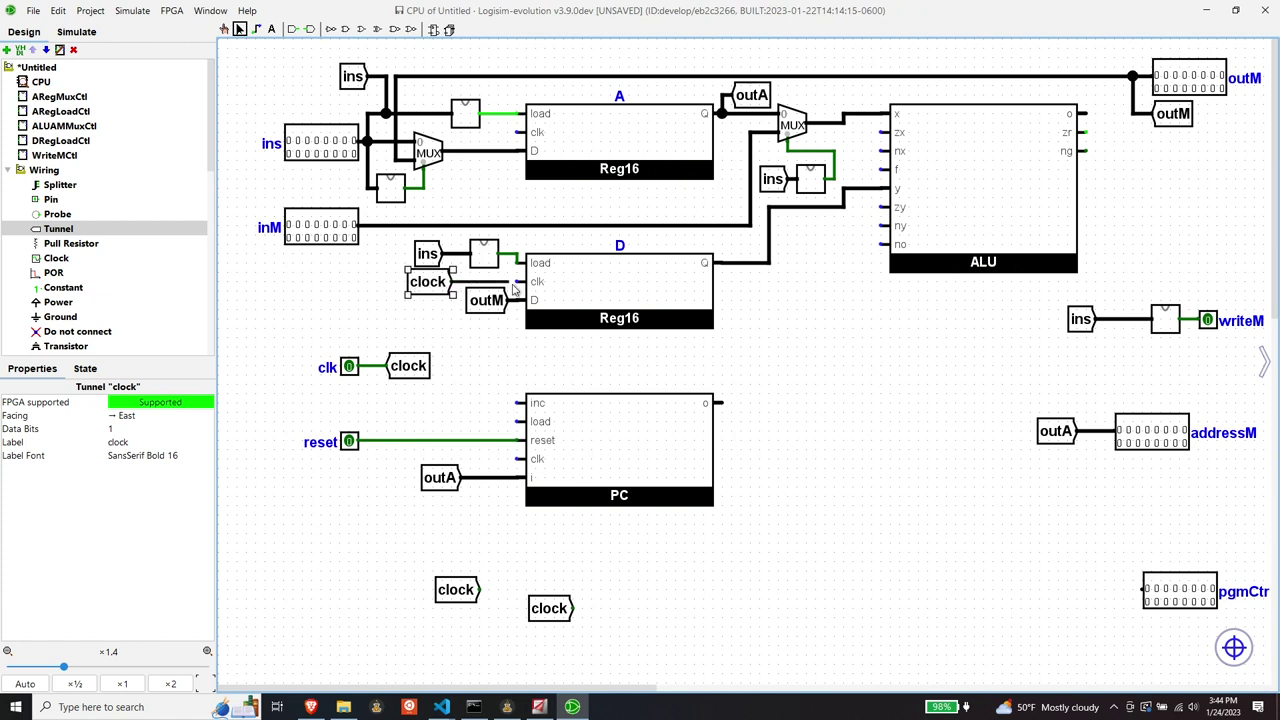
# Step: Place a clock tunnel below register A's clk input, face it north and wire it to that input
pyautogui.moveTo(456, 589)
pyautogui.mouseDown()
pyautogui.moveTo(473, 455)
pyautogui.moveTo(459, 160)
pyautogui.moveTo(455, 185)
pyautogui.moveTo(466, 160)
pyautogui.moveTo(440, 195)
pyautogui.moveTo(480, 150)
pyautogui.moveTo(525, 132)
pyautogui.mouseUp()
pyautogui.click(480, 156)
pyautogui.click(480, 157)
pyautogui.click(150, 415)
pyautogui.click(133, 436)
# Step: Shift the PC's outA tunnel slightly left and connect the remaining clock tunnel to the PC's clk input
pyautogui.moveTo(549, 608); pyautogui.dragTo(490, 553)
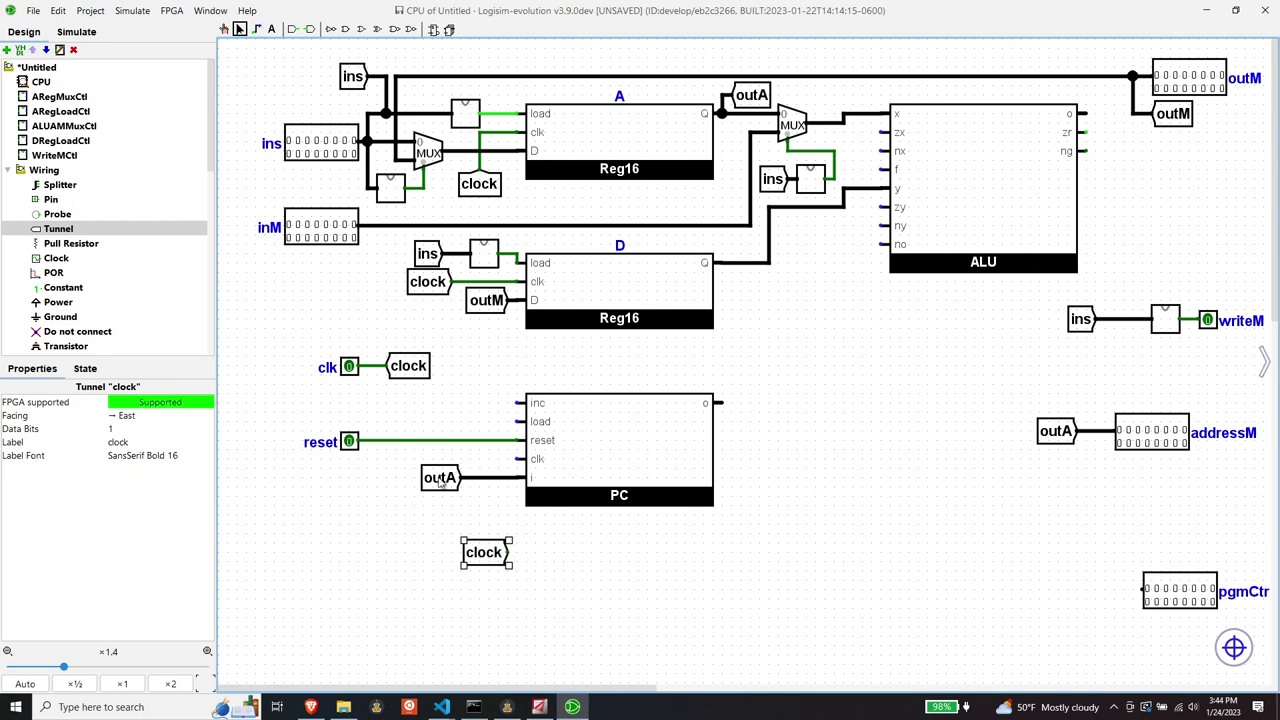
pyautogui.moveTo(440, 477); pyautogui.dragTo(421, 477)
pyautogui.moveTo(495, 553); pyautogui.dragTo(487, 461)
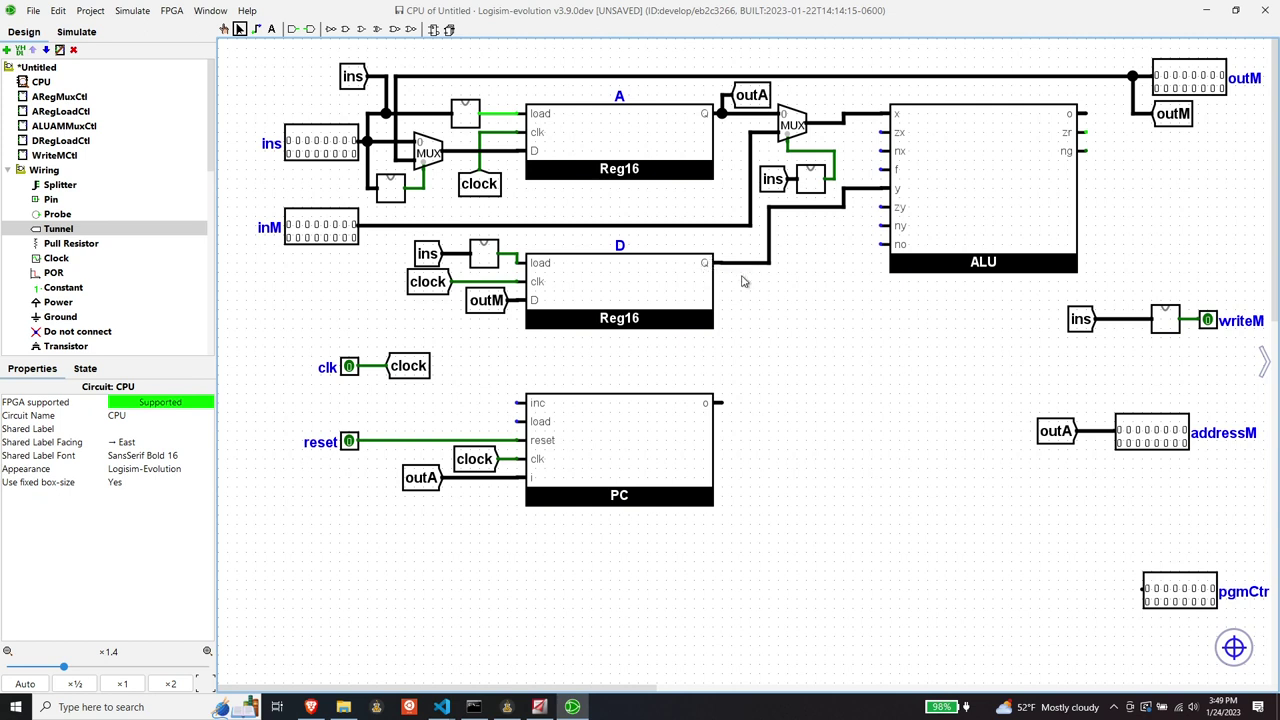
# Step: Swap the wiring at the ALU inputs so register D feeds x and the MUX output feeds y
pyautogui.moveTo(852, 116); pyautogui.dragTo(868, 117)
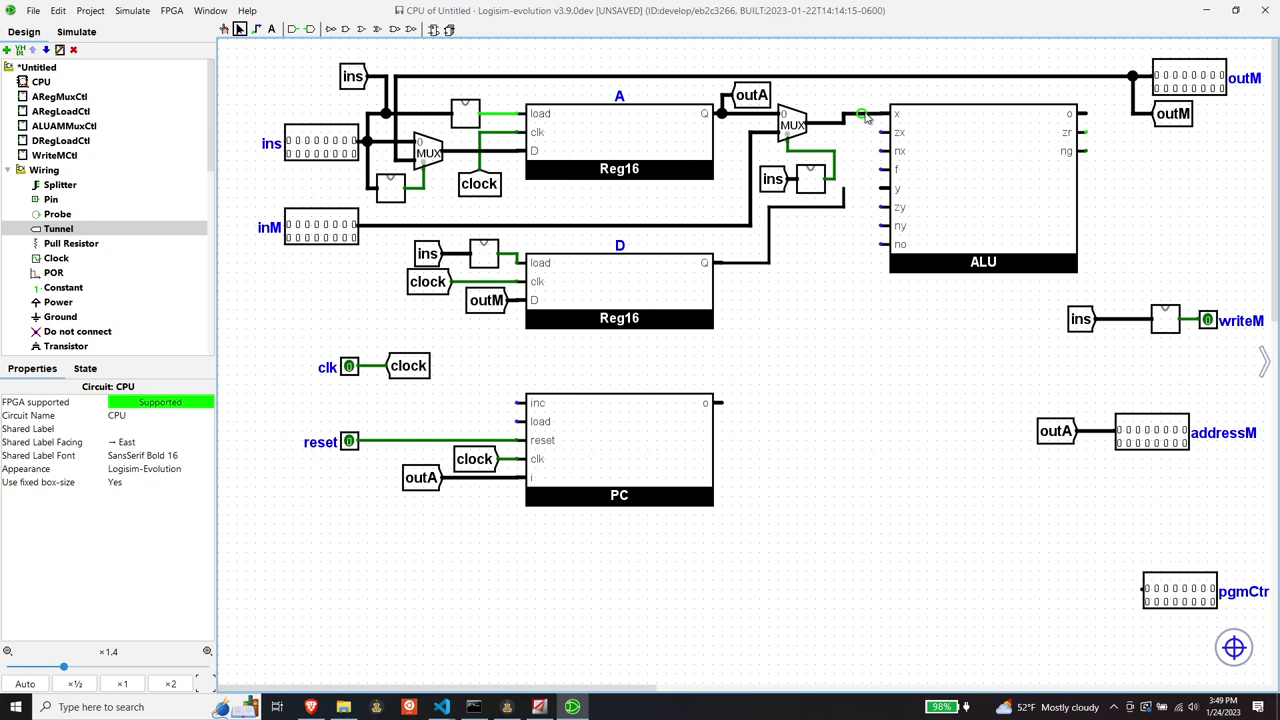
pyautogui.press('Delete')
pyautogui.press('Delete')
pyautogui.moveTo(850, 208); pyautogui.dragTo(884, 191)
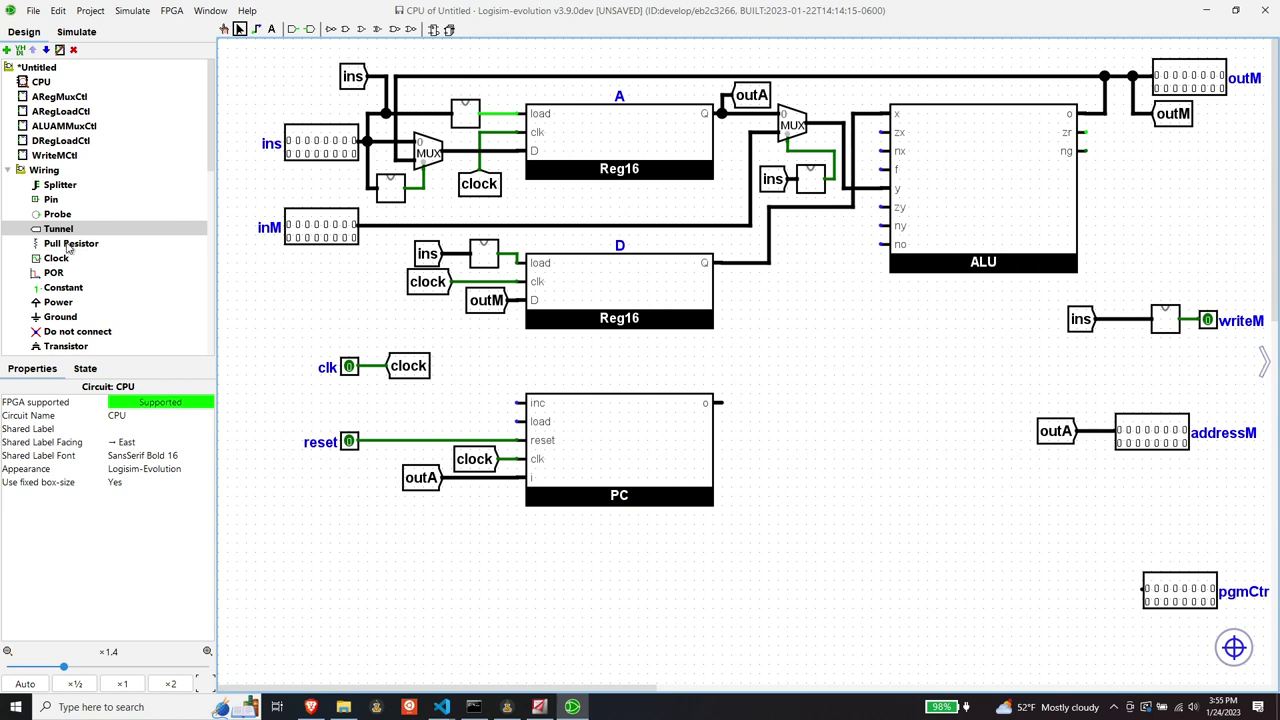
# Step: Place a 16-bit tunnel labelled ins, facing east, in the space between register D and the ALU
pyautogui.click(67, 232)
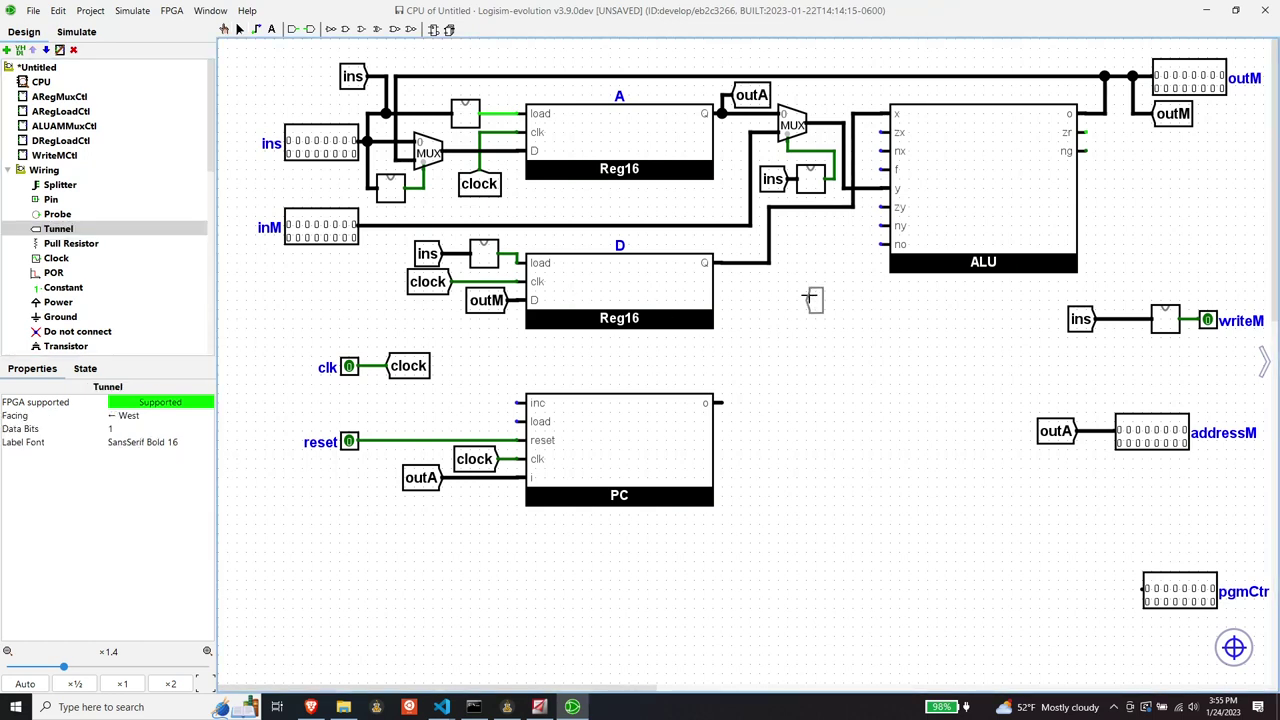
pyautogui.click(828, 272)
pyautogui.click(130, 428)
pyautogui.click(186, 473)
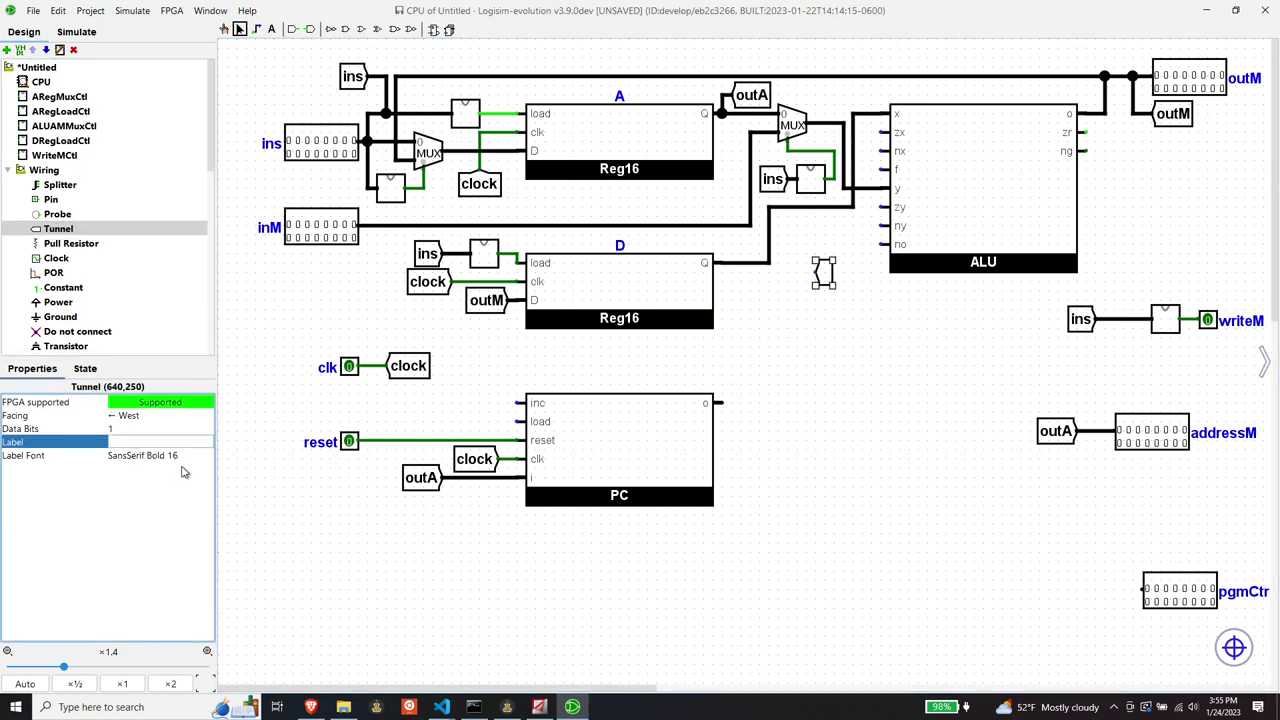
pyautogui.click(124, 443)
pyautogui.write('ins')
pyautogui.press('Return')
pyautogui.click(130, 415)
pyautogui.click(144, 467)
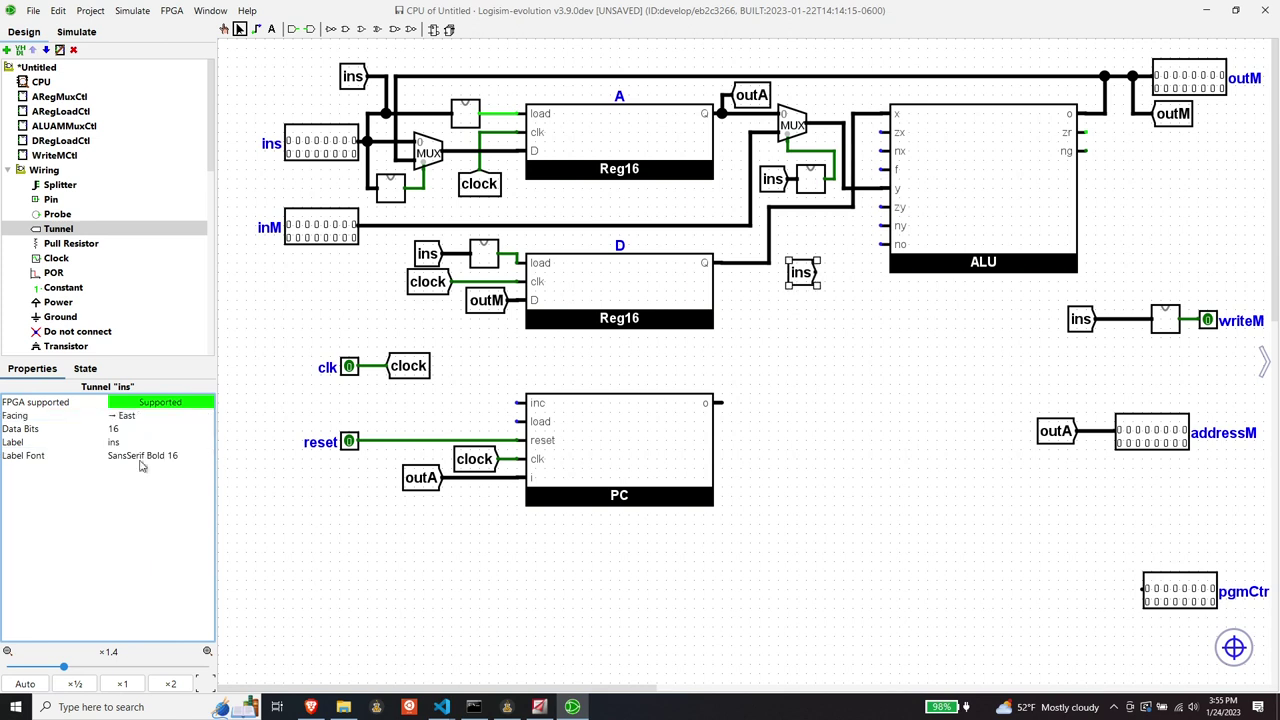
# Step: Shift the ALU slightly right and move the new ins tunnel down below the ALU's inputs
pyautogui.moveTo(826, 272); pyautogui.dragTo(840, 294)
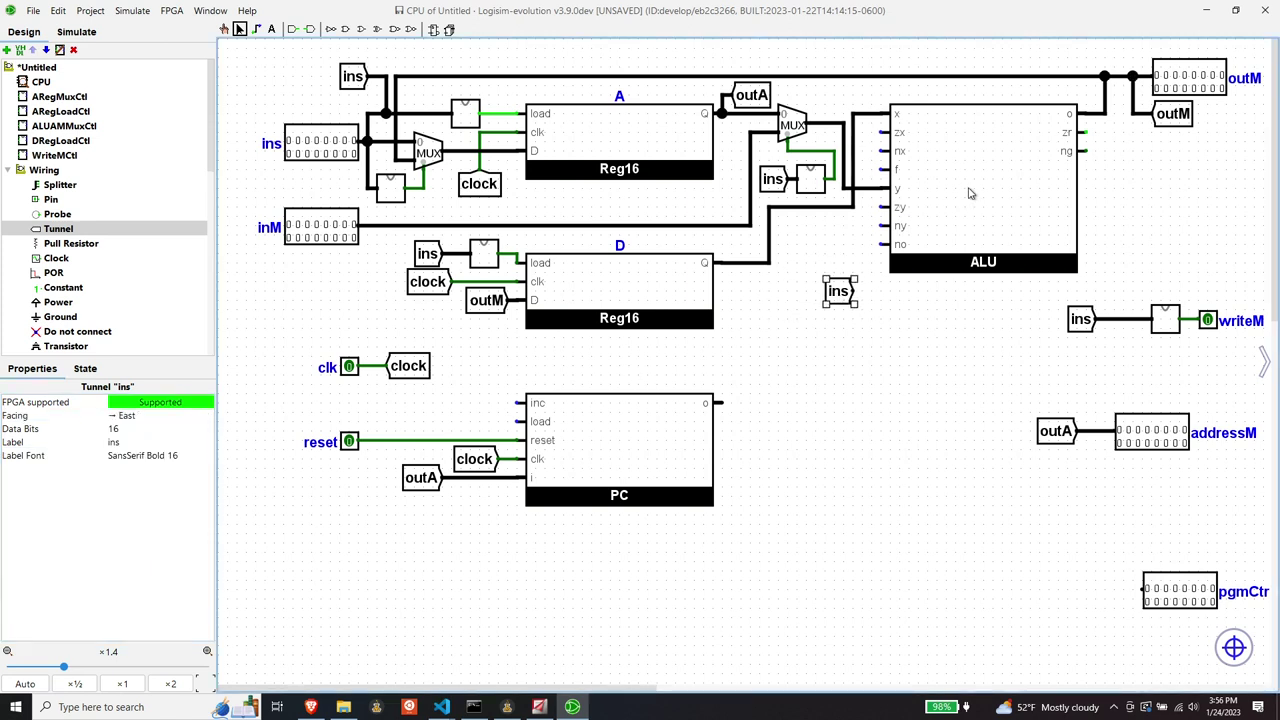
pyautogui.moveTo(970, 195); pyautogui.dragTo(979, 195)
pyautogui.moveTo(840, 293); pyautogui.dragTo(831, 349)
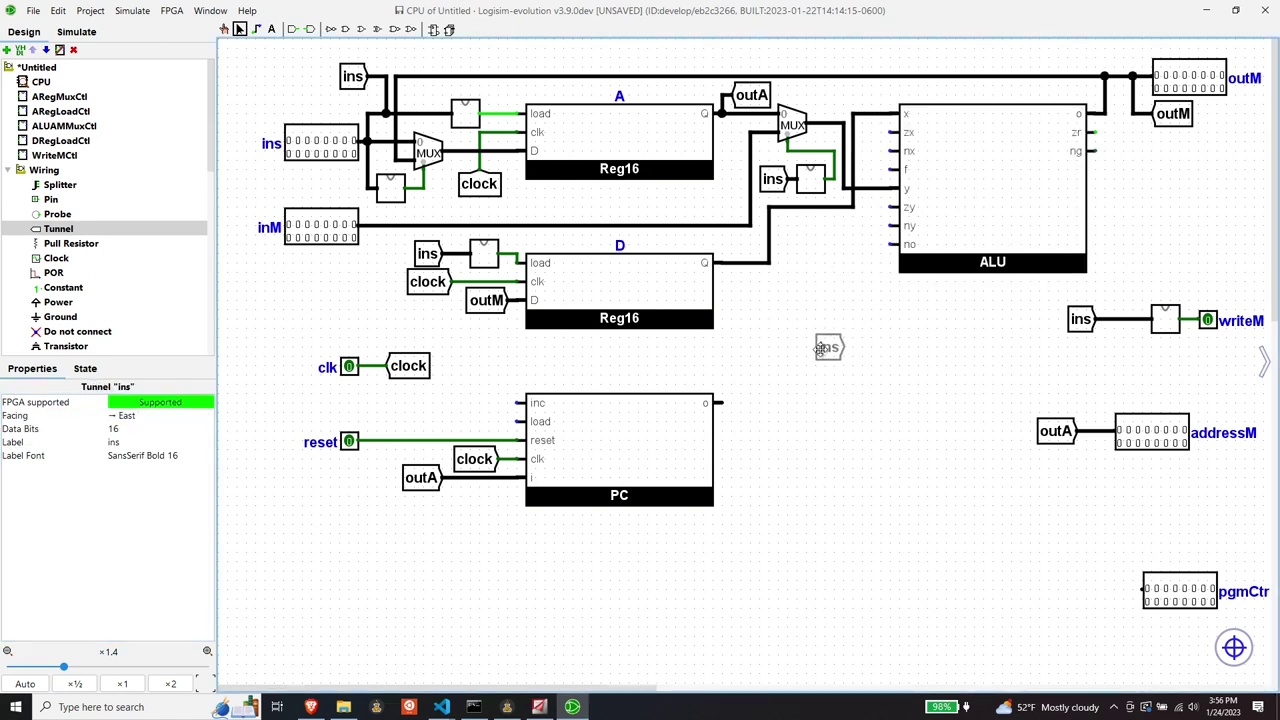
# Step: Attach a splitter to the new ins tunnel with a fan out of 16 and a bit width in of 16
pyautogui.click(70, 186)
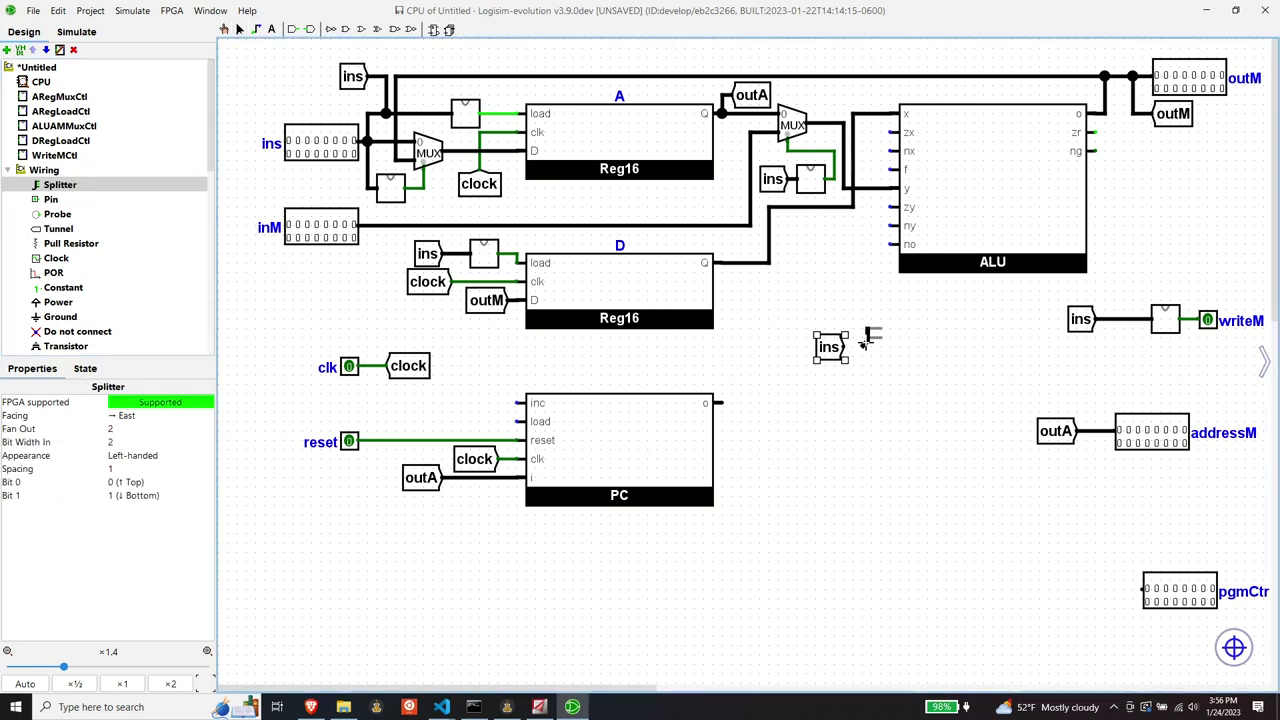
pyautogui.click(848, 334)
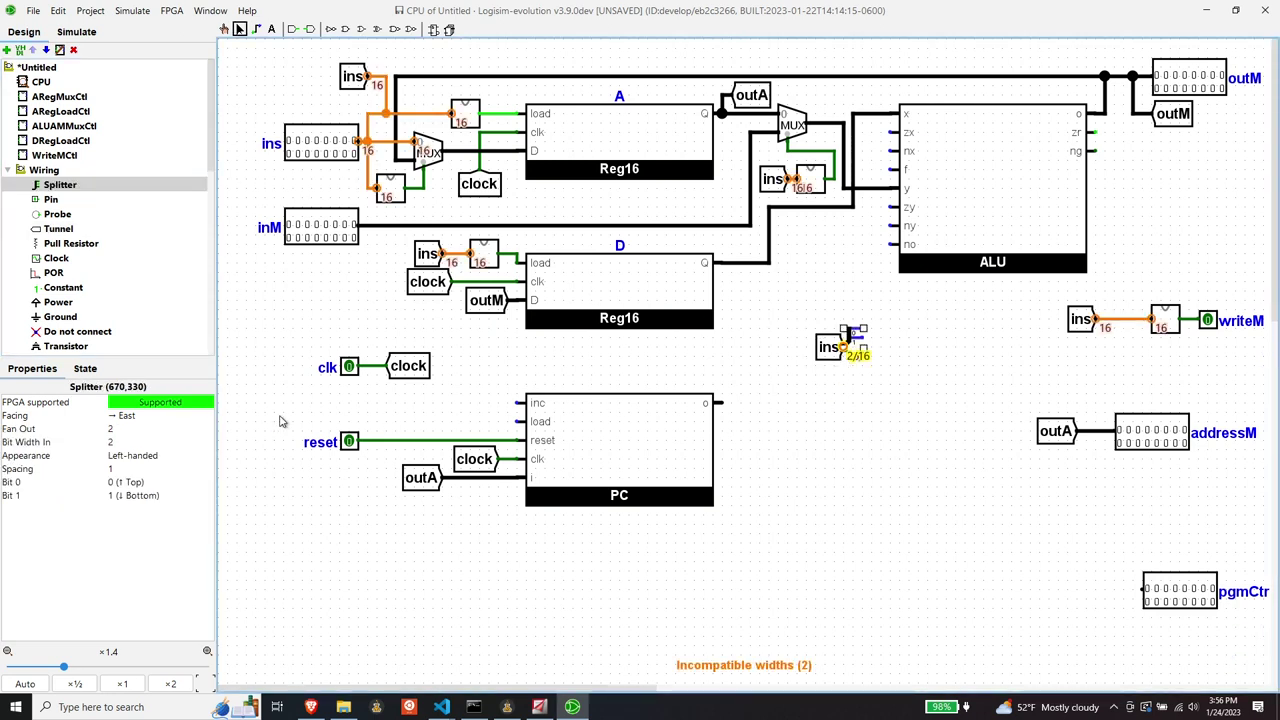
pyautogui.click(124, 428)
pyautogui.write('1')
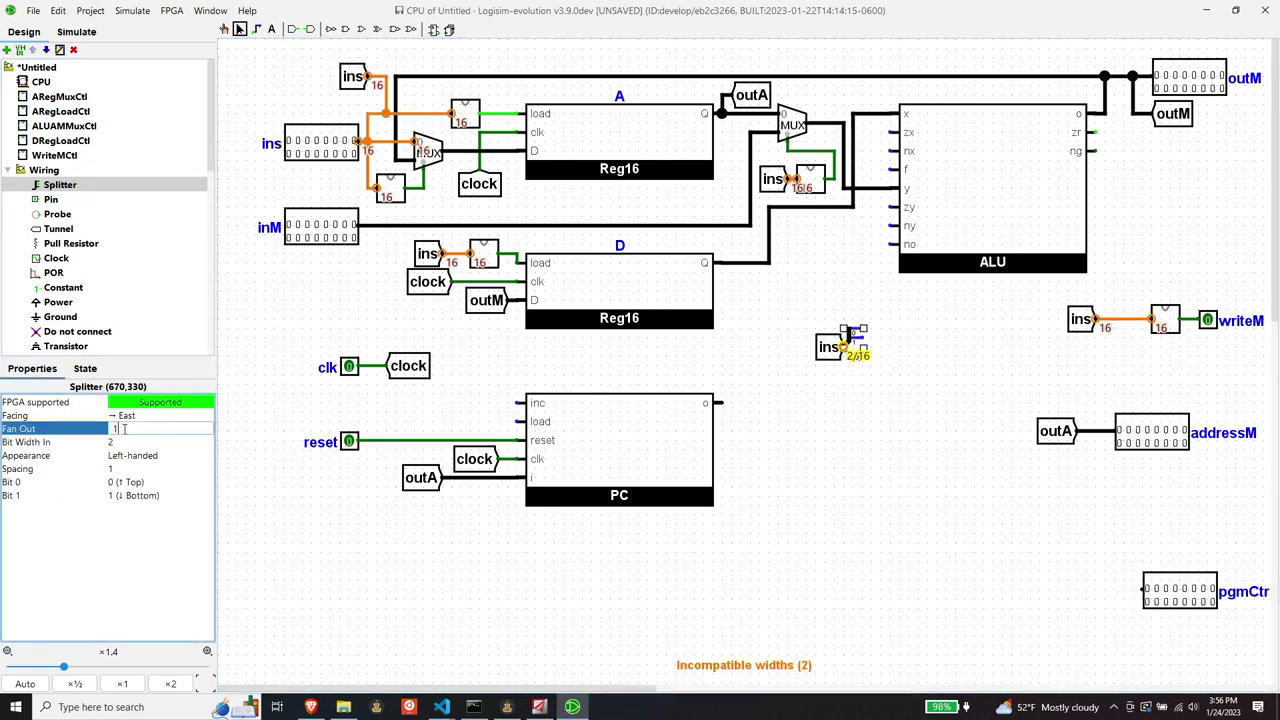
pyautogui.write('6')
pyautogui.press('Return')
pyautogui.click(122, 441)
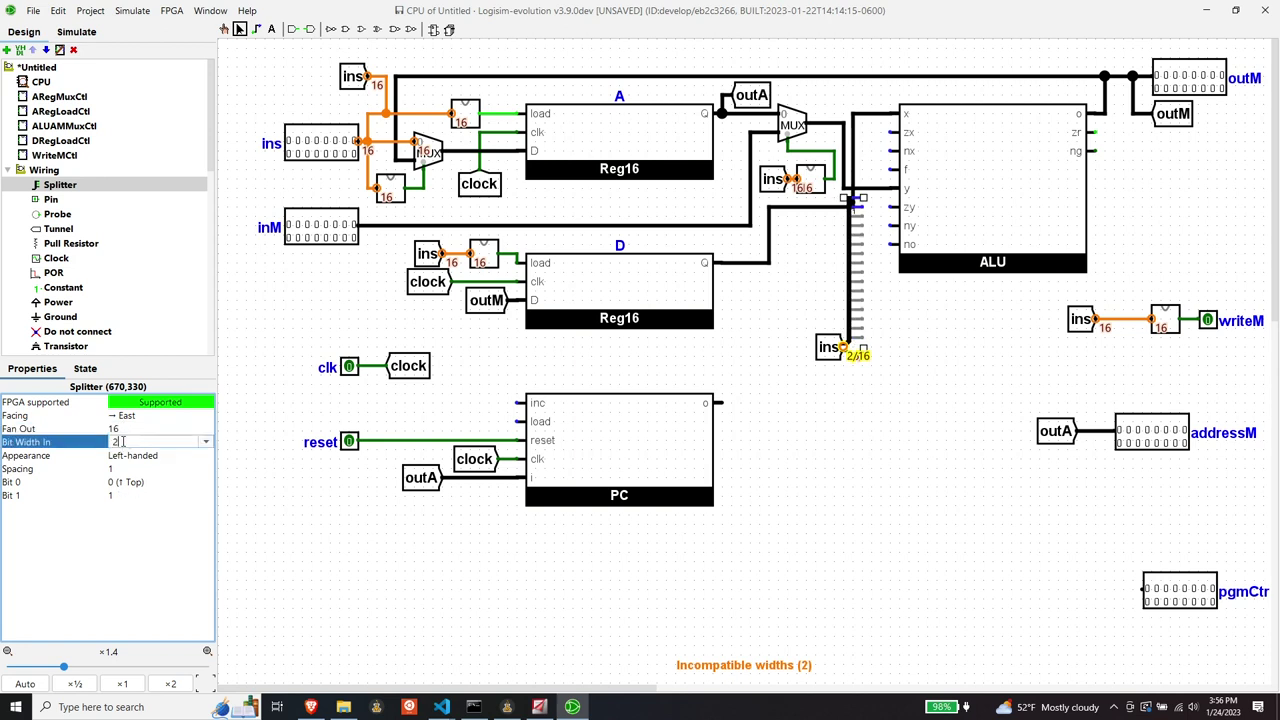
pyautogui.write('16')
pyautogui.press('Return')
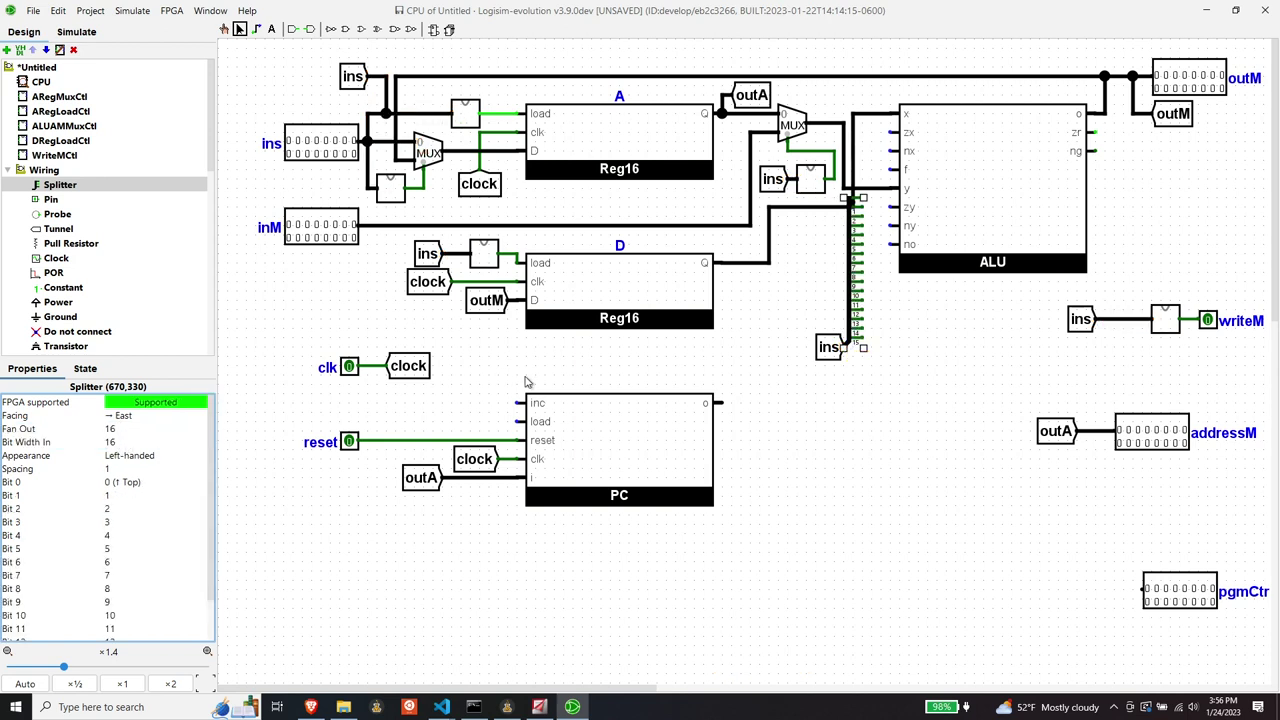
# Step: Move the splitter and its ins tunnel together slightly down and left, clear of the ALU's data wires
pyautogui.keyDown('shift'); pyautogui.click(830, 350); pyautogui.keyUp('shift')
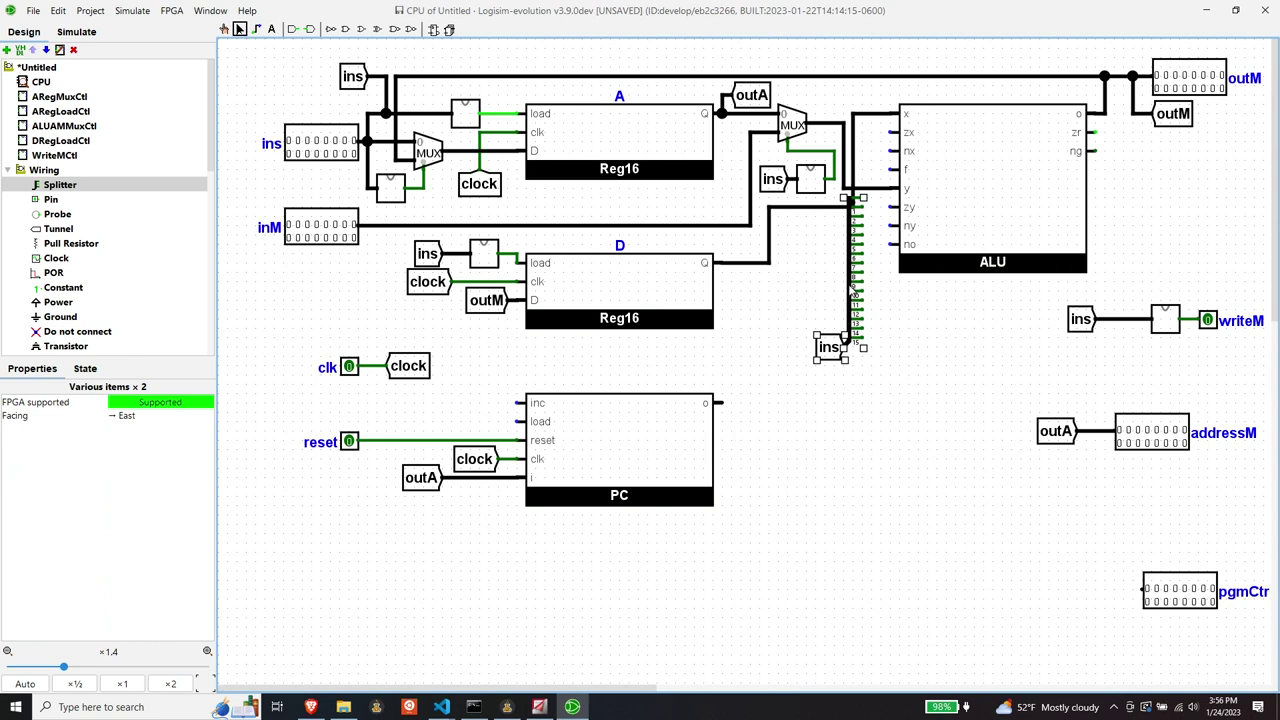
pyautogui.moveTo(852, 296); pyautogui.dragTo(836, 322)
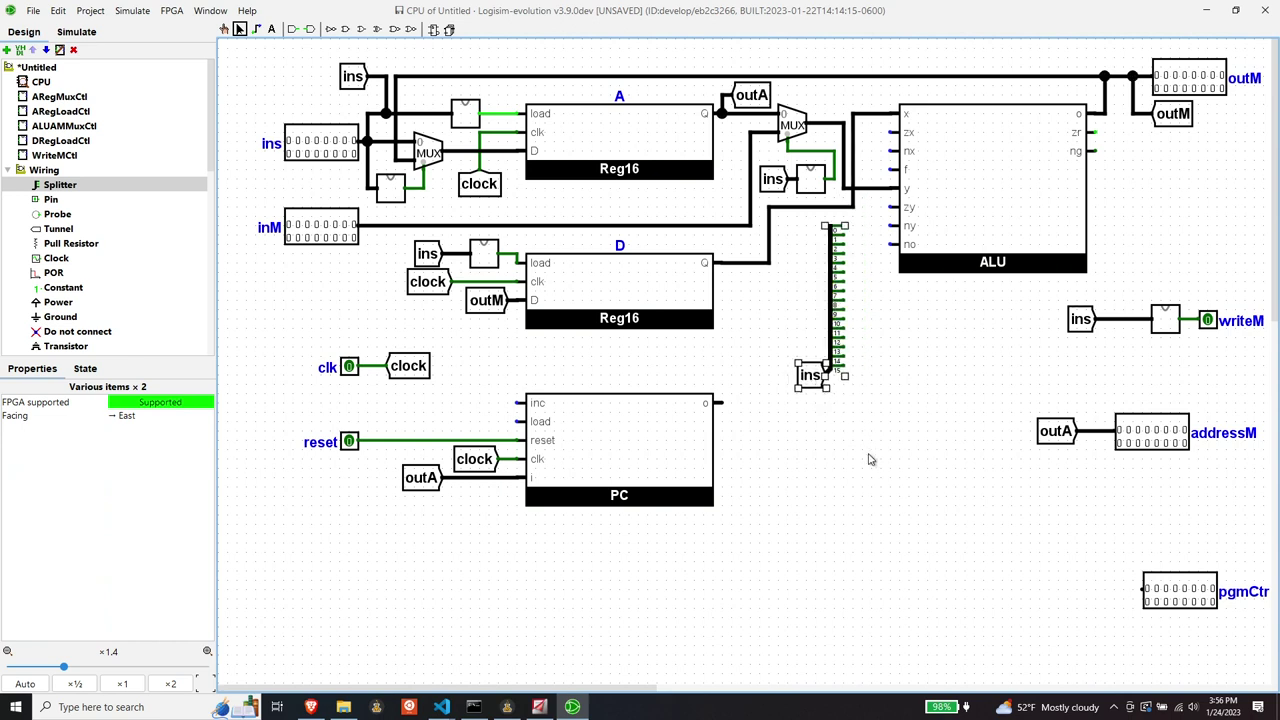
pyautogui.click(882, 432)
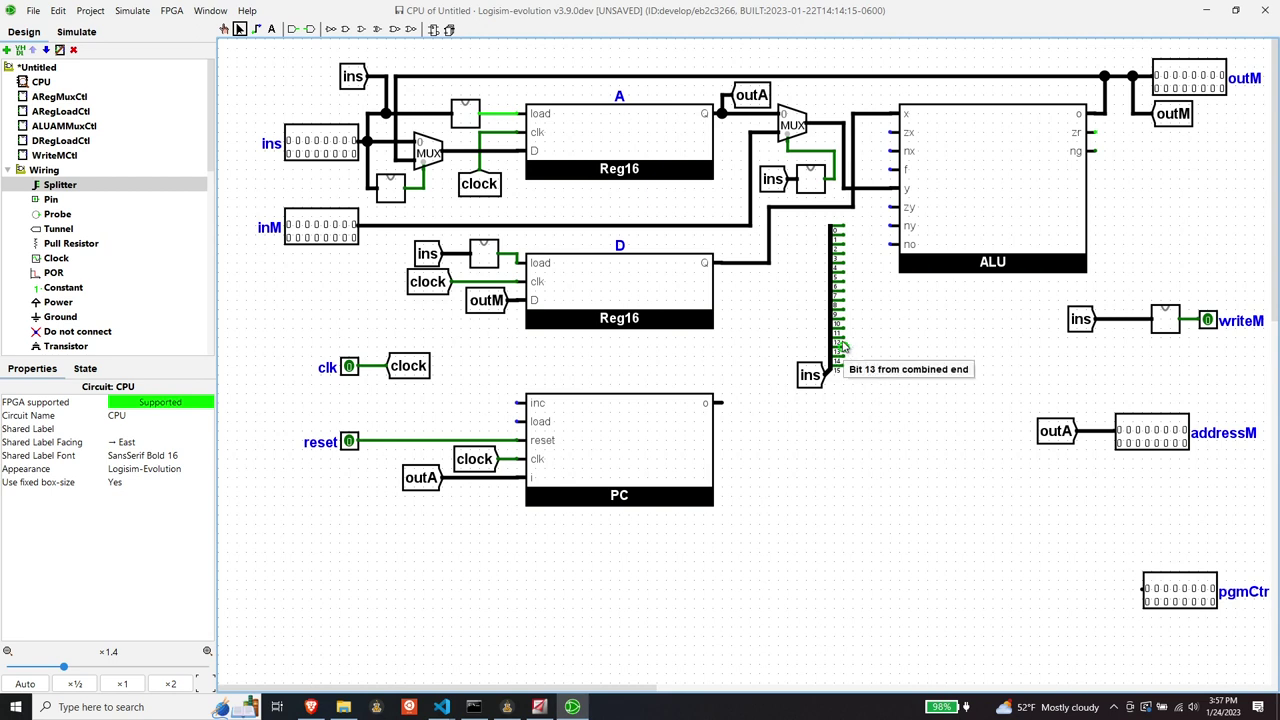
# Step: Wire bit 11 of the ins splitter to the ALU's zx input, then select the ALU
pyautogui.moveTo(842, 330); pyautogui.dragTo(892, 132)
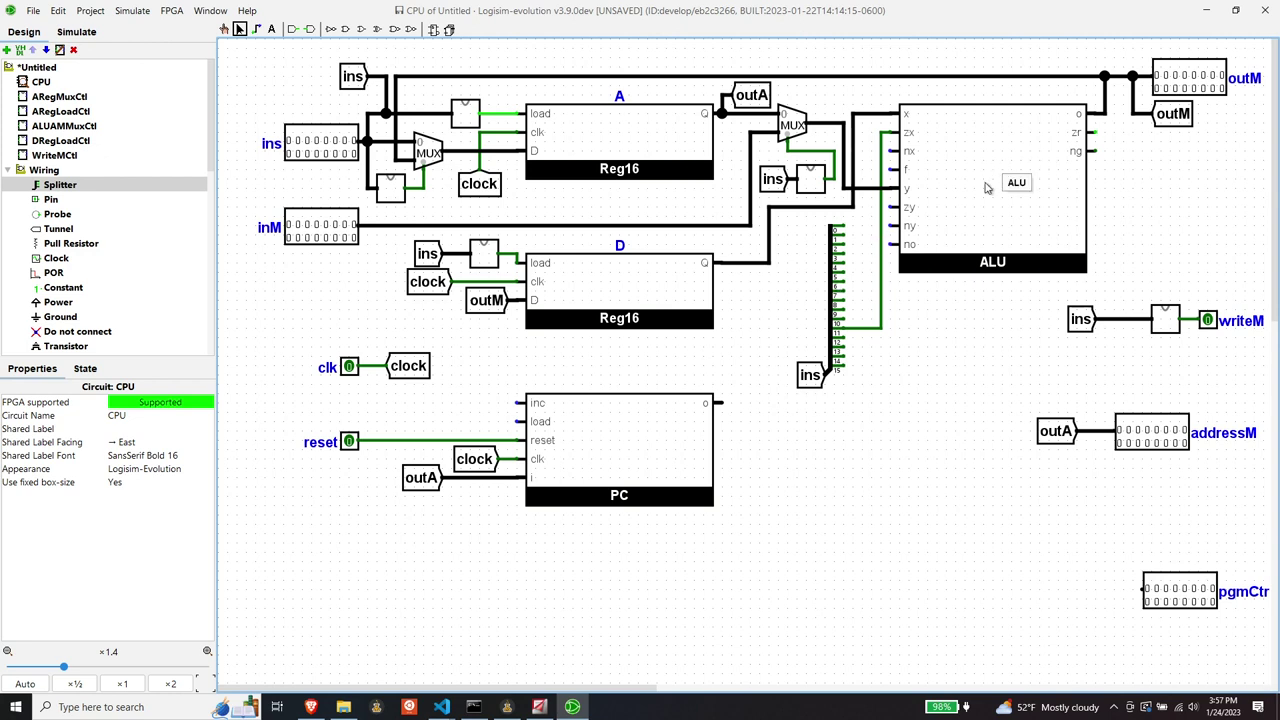
pyautogui.click(984, 182)
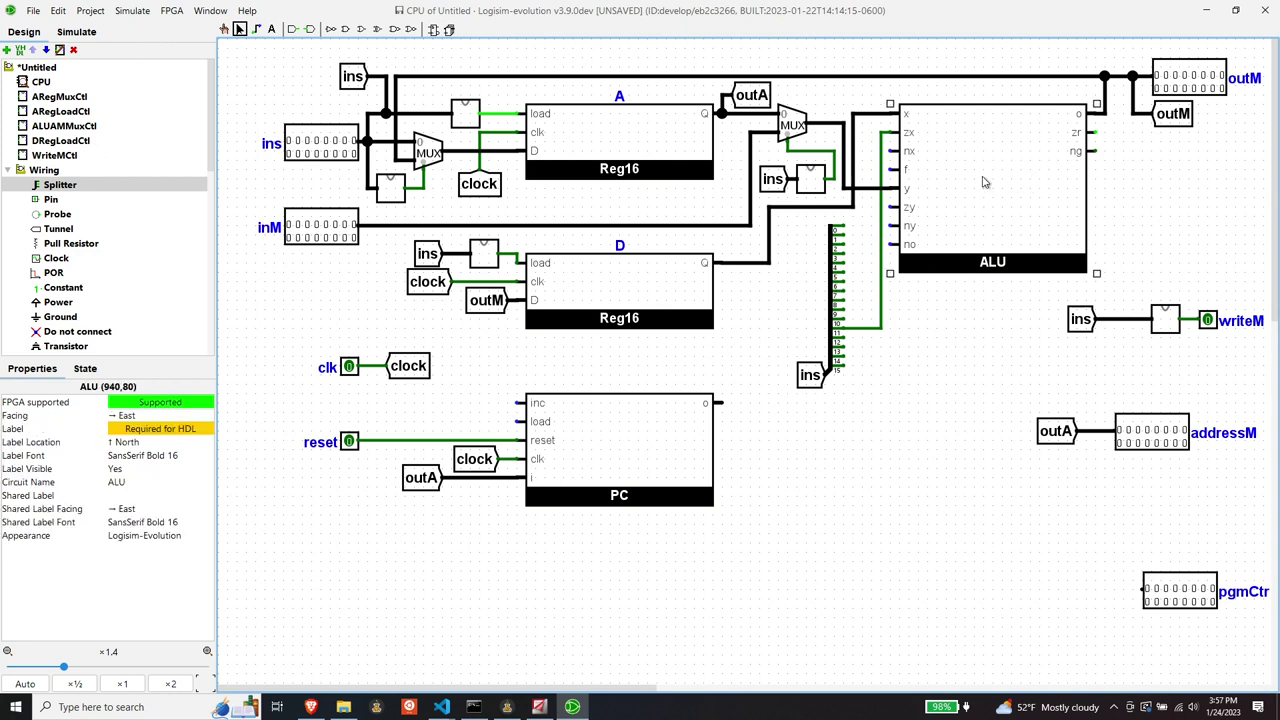
# Step: Shift the ALU slightly right and move the vertical segment of its zx wire closer to it
pyautogui.moveTo(983, 177); pyautogui.dragTo(995, 181)
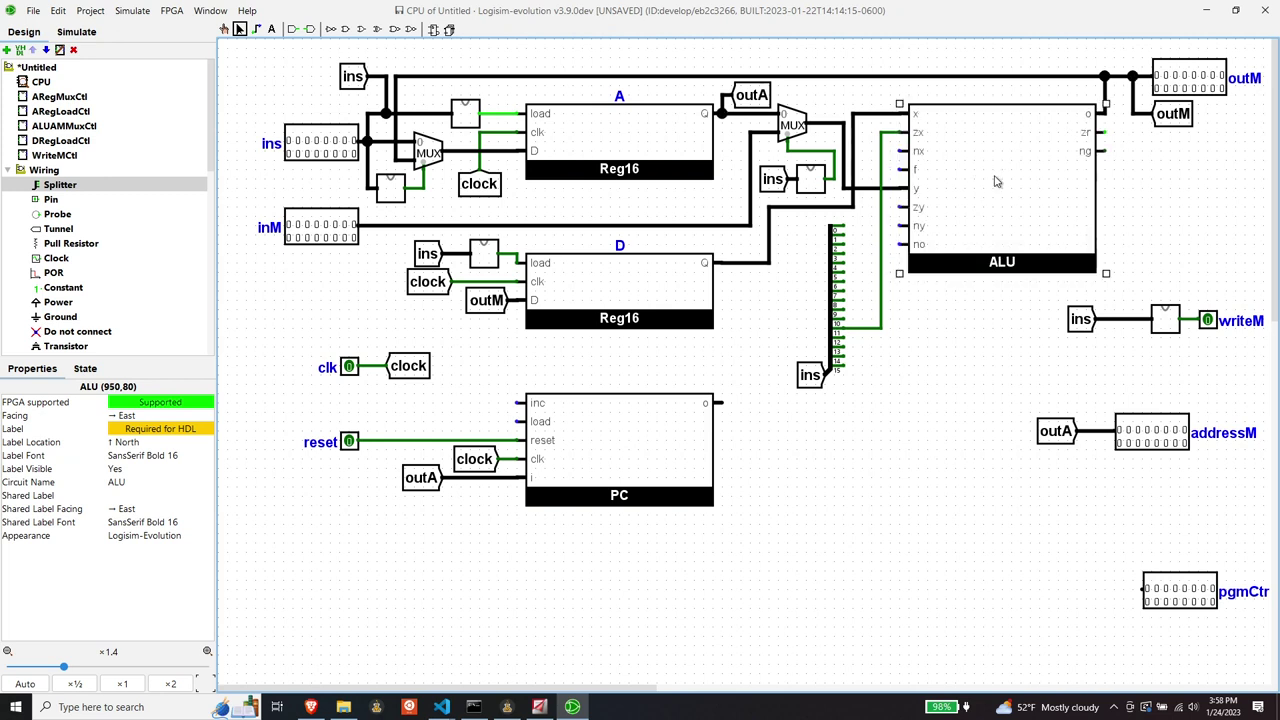
pyautogui.click(881, 169)
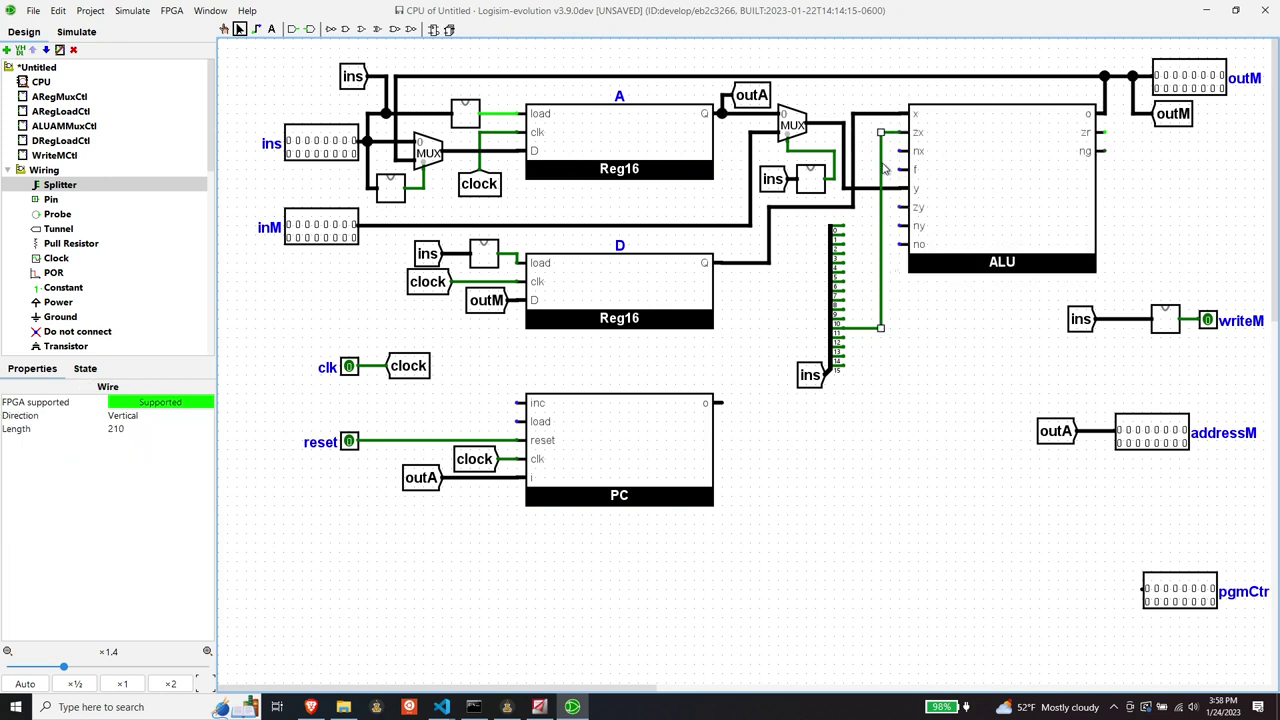
pyautogui.moveTo(881, 169); pyautogui.dragTo(891, 175)
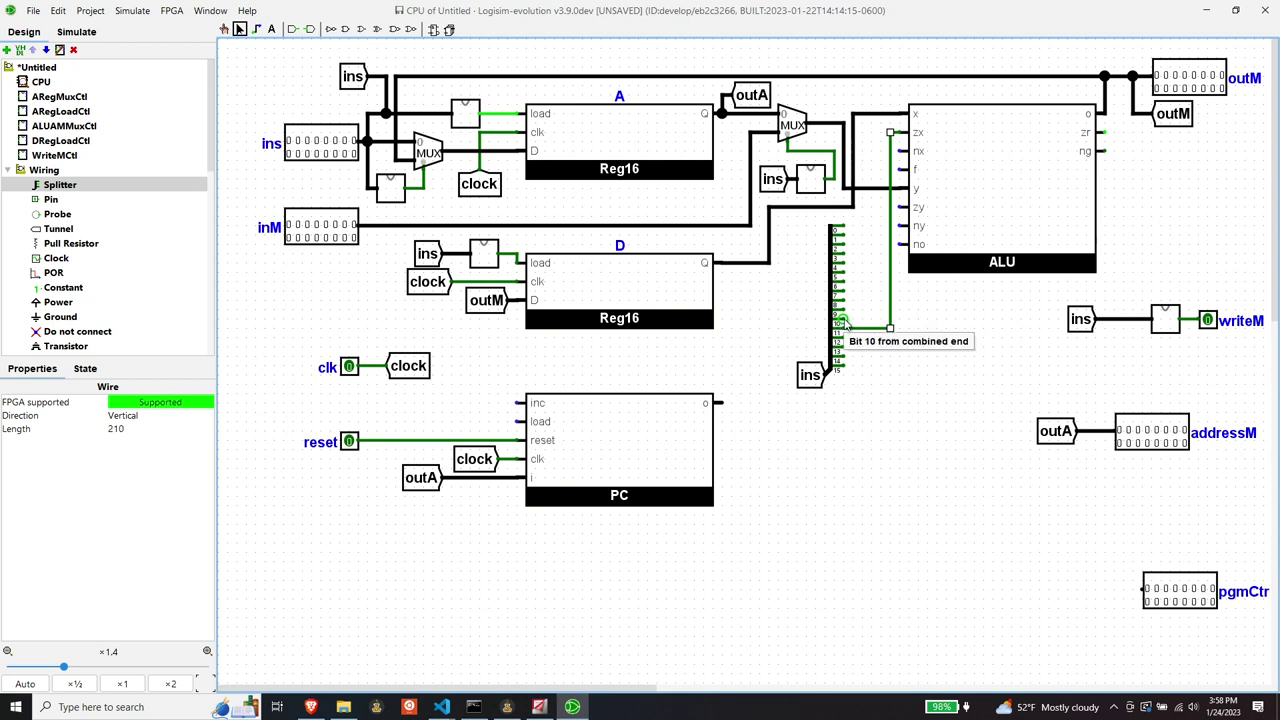
# Step: Wire bits 10, 9, 8, 7 and 6 of the ins splitter to the ALU's nx, zy, ny, f and no inputs respectively
pyautogui.moveTo(845, 323); pyautogui.dragTo(902, 151)
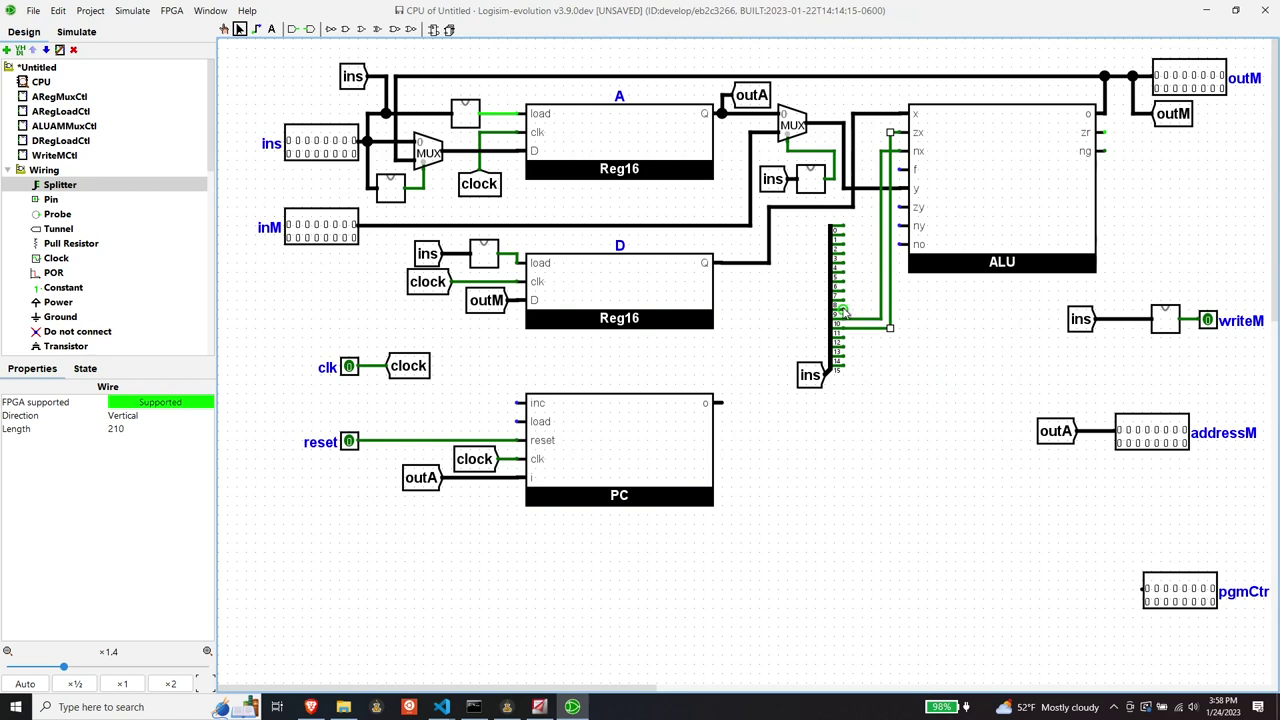
pyautogui.moveTo(839, 308)
pyautogui.mouseDown()
pyautogui.moveTo(871, 309)
pyautogui.moveTo(875, 212)
pyautogui.moveTo(908, 207)
pyautogui.mouseUp()
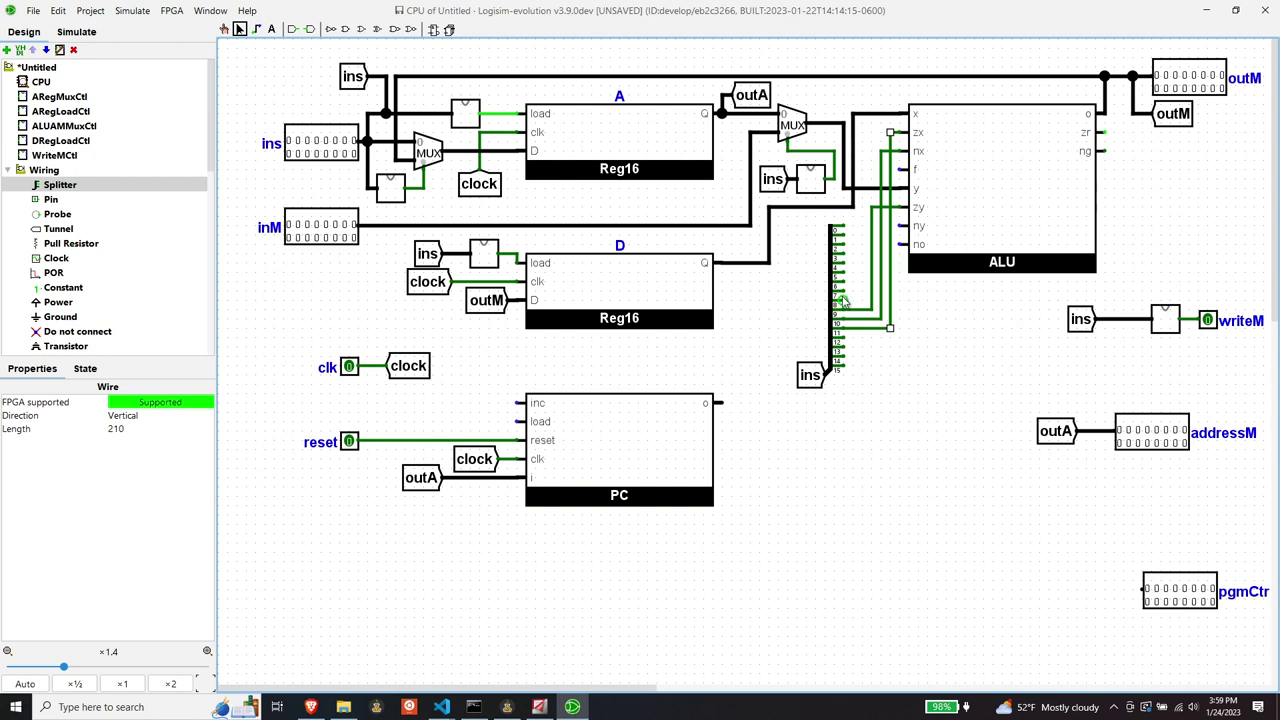
pyautogui.moveTo(843, 300)
pyautogui.mouseDown()
pyautogui.moveTo(866, 300)
pyautogui.moveTo(862, 226)
pyautogui.moveTo(906, 226)
pyautogui.mouseUp()
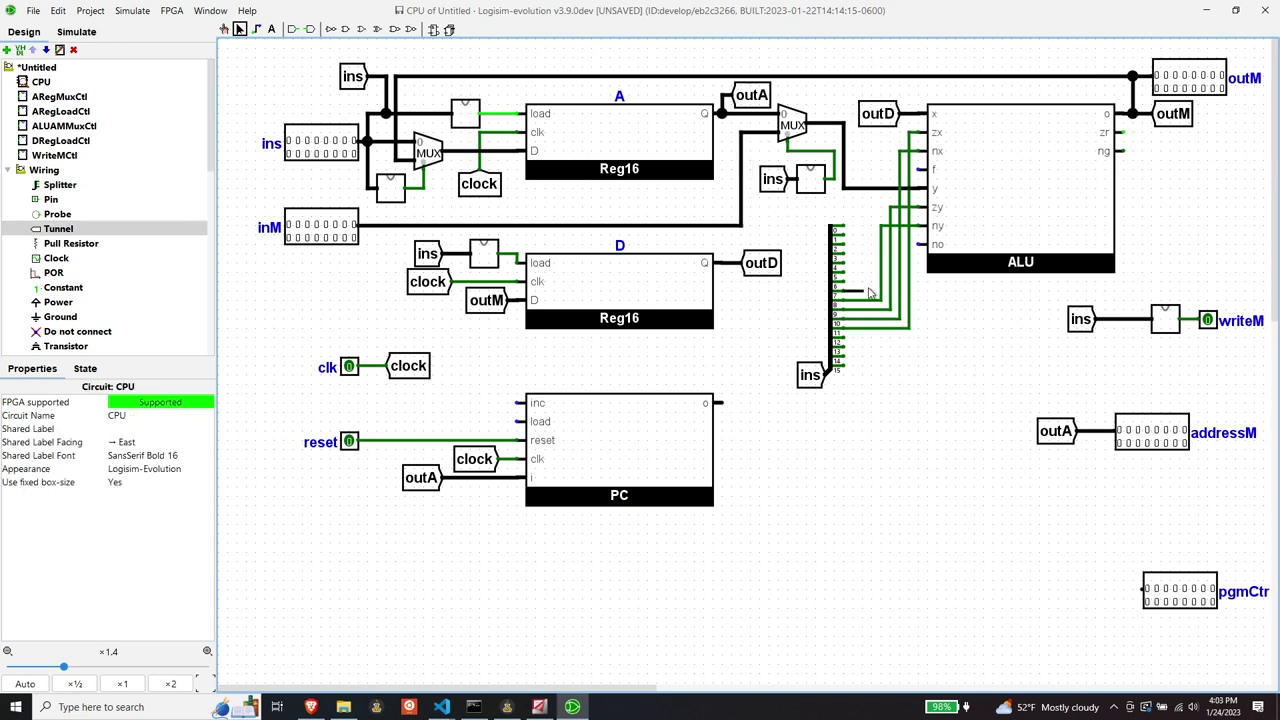
pyautogui.moveTo(840, 290); pyautogui.dragTo(920, 174)
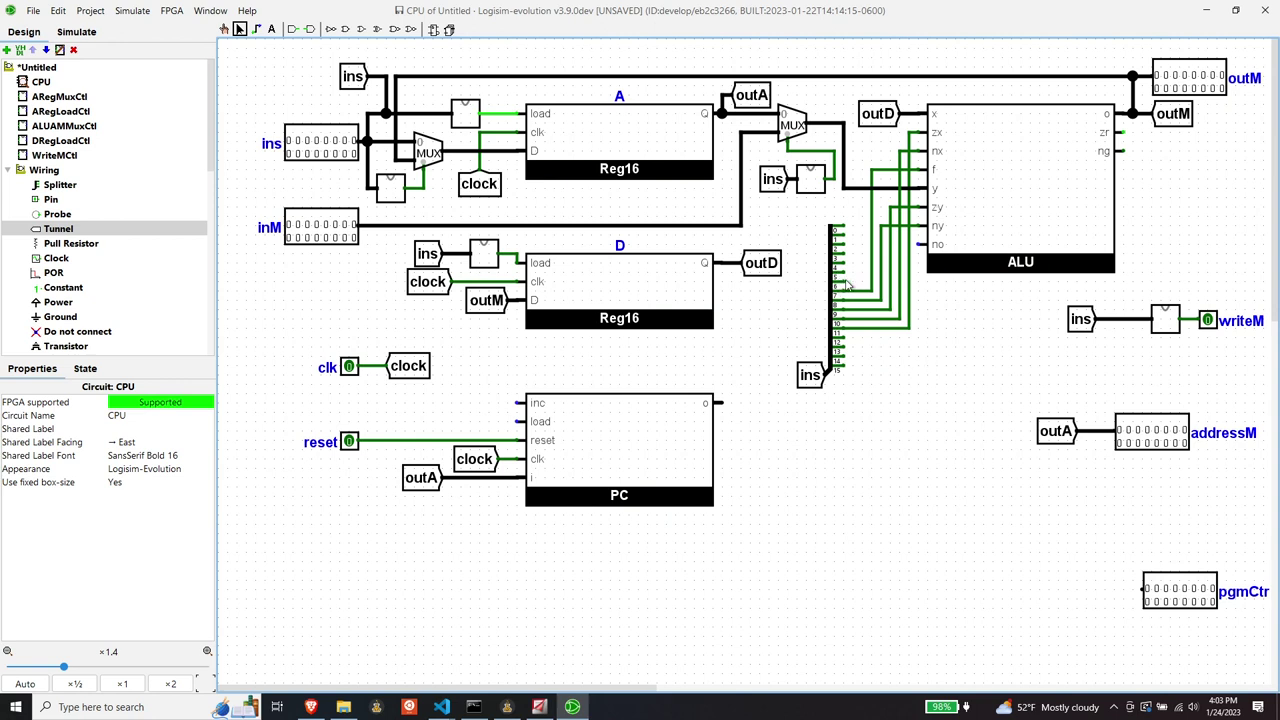
pyautogui.moveTo(846, 286); pyautogui.dragTo(913, 249)
# Step: Move the pgmCtr pin up beneath addressM and wire it to the PC's o output
pyautogui.moveTo(1179, 591)
pyautogui.mouseDown()
pyautogui.moveTo(871, 404)
pyautogui.moveTo(1150, 497)
pyautogui.moveTo(845, 492)
pyautogui.moveTo(776, 404)
pyautogui.moveTo(716, 402)
pyautogui.mouseUp()
pyautogui.doubleClick(871, 404)
pyautogui.press('Escape')
pyautogui.click(756, 550)
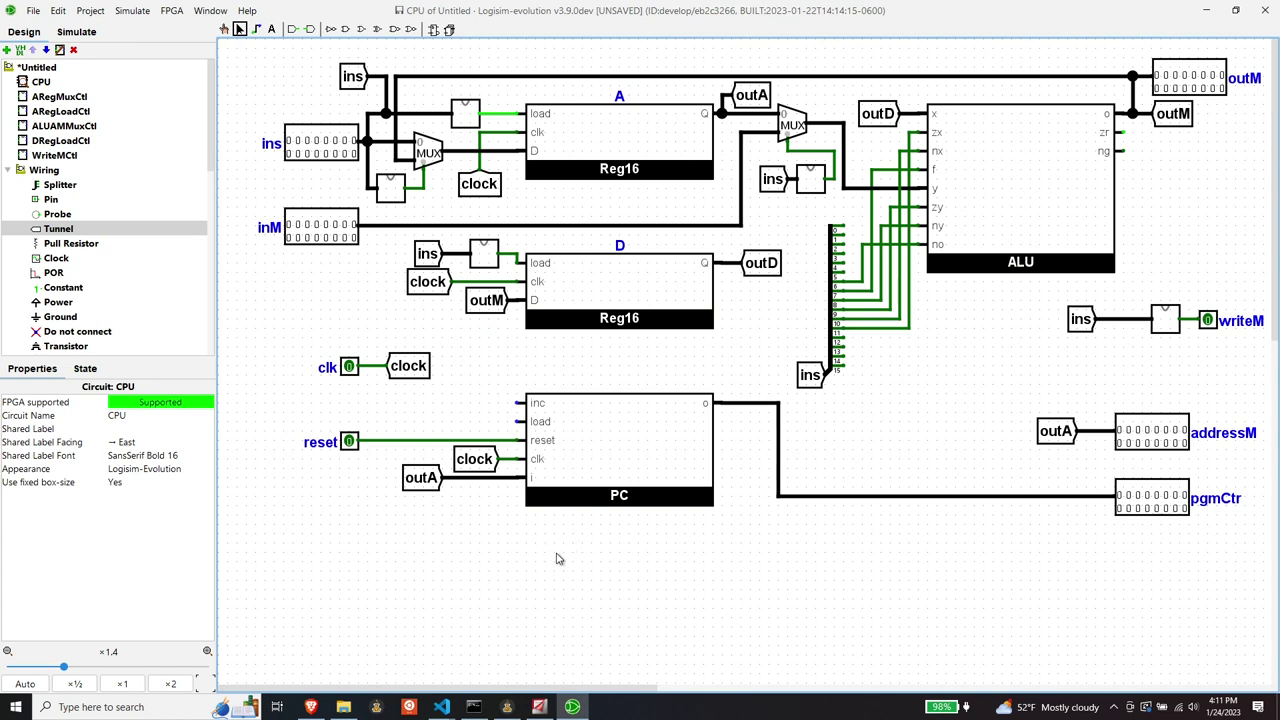
# Step: Add a new circuit named PCLoadCtl to the project
pyautogui.click(7, 51)
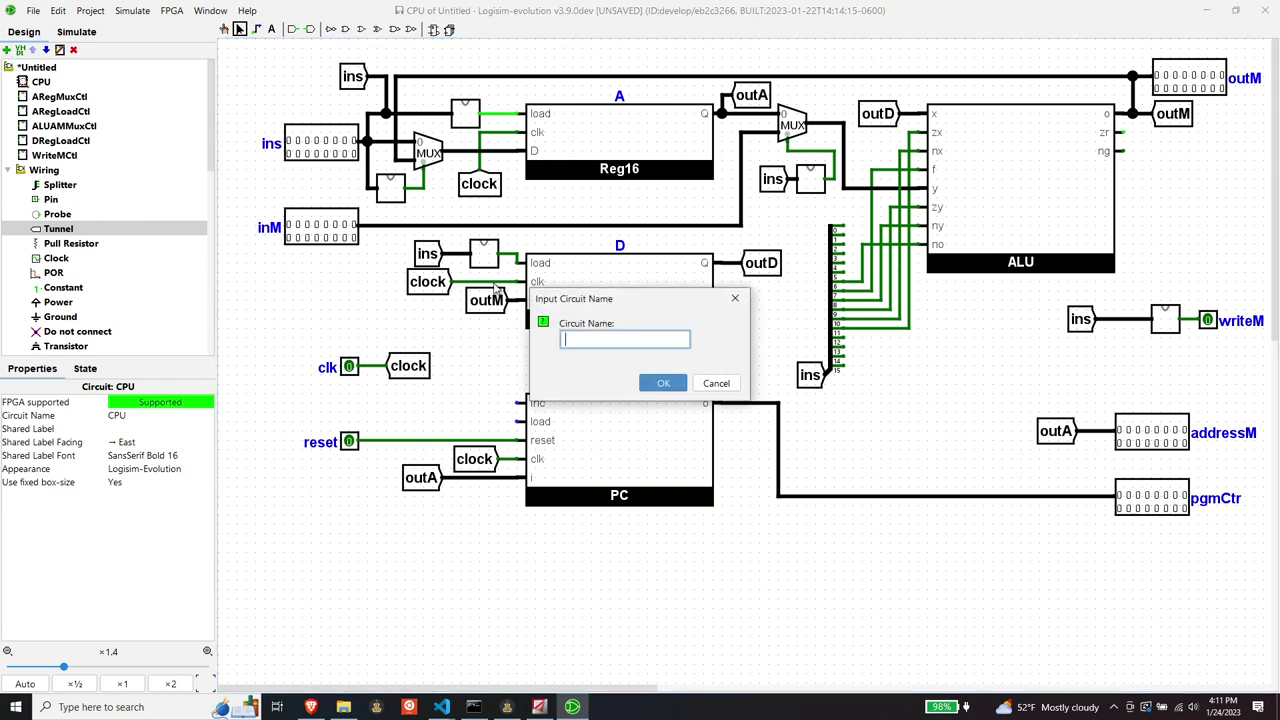
pyautogui.write('PCLoadCtl')
pyautogui.press('Return')
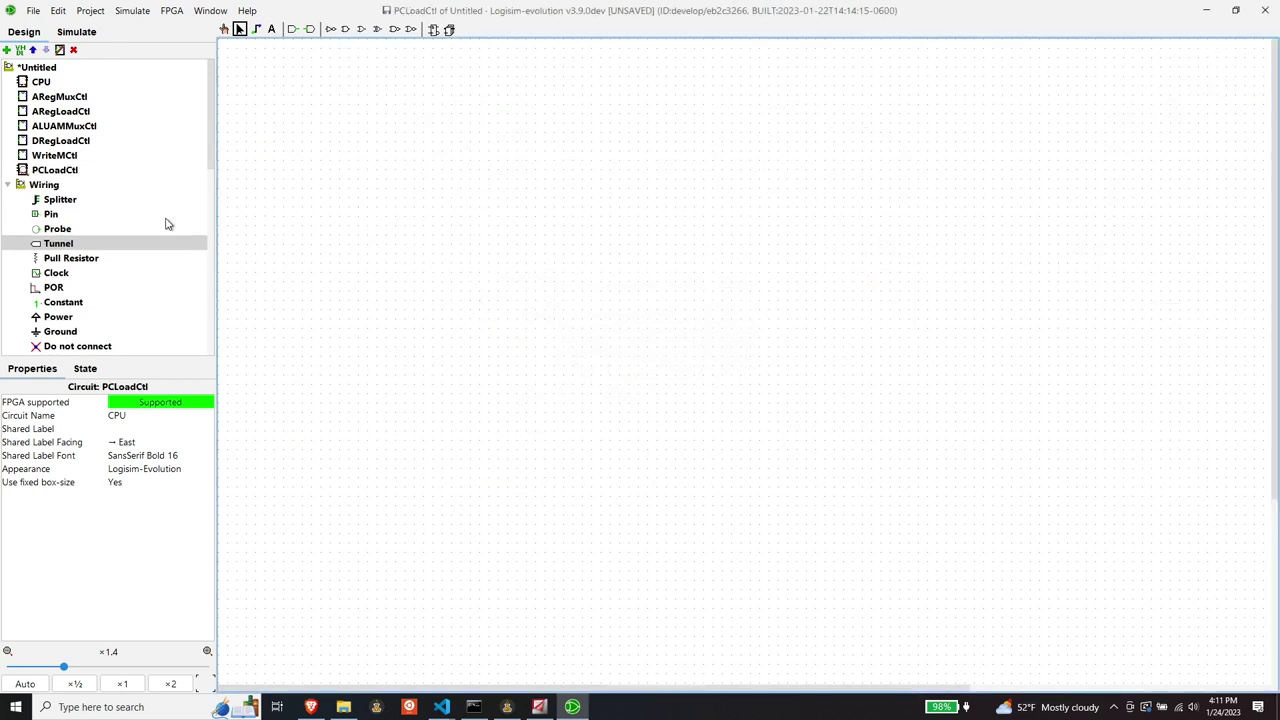
# Step: Place three 1-bit input pins labelled j1, j2 and j3 in a column, from top to bottom
pyautogui.click(50, 214)
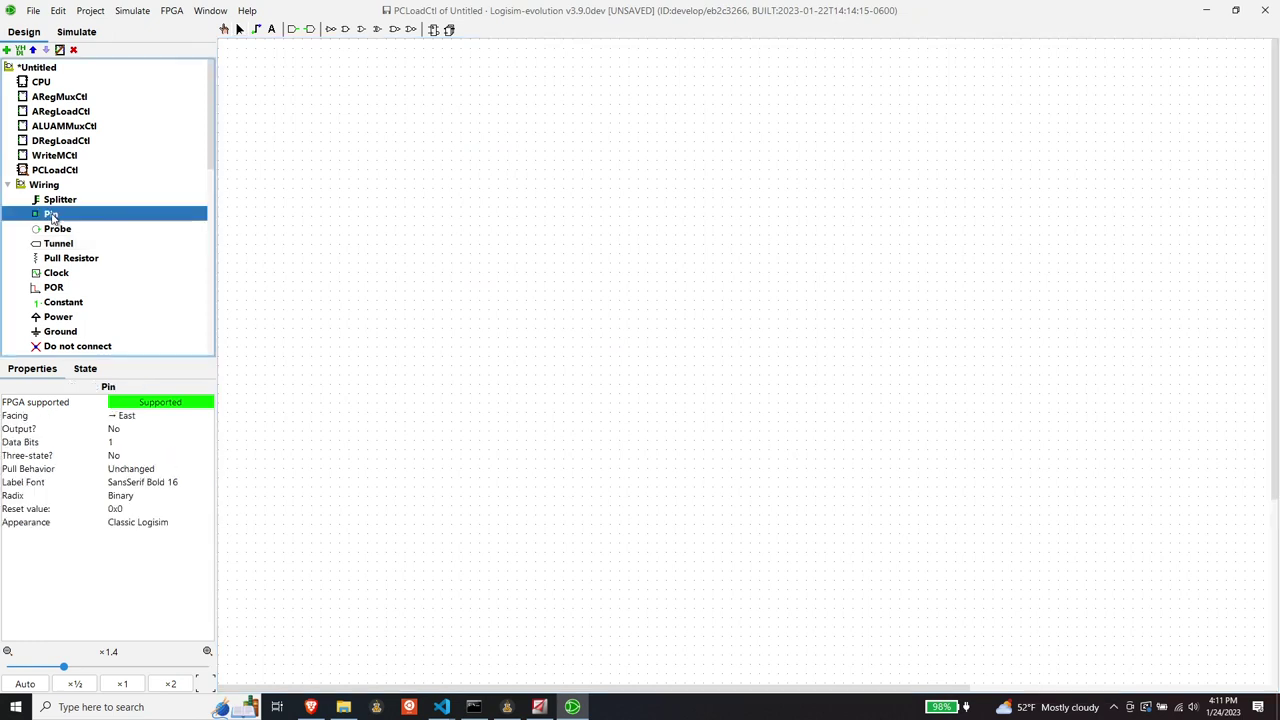
pyautogui.click(314, 140)
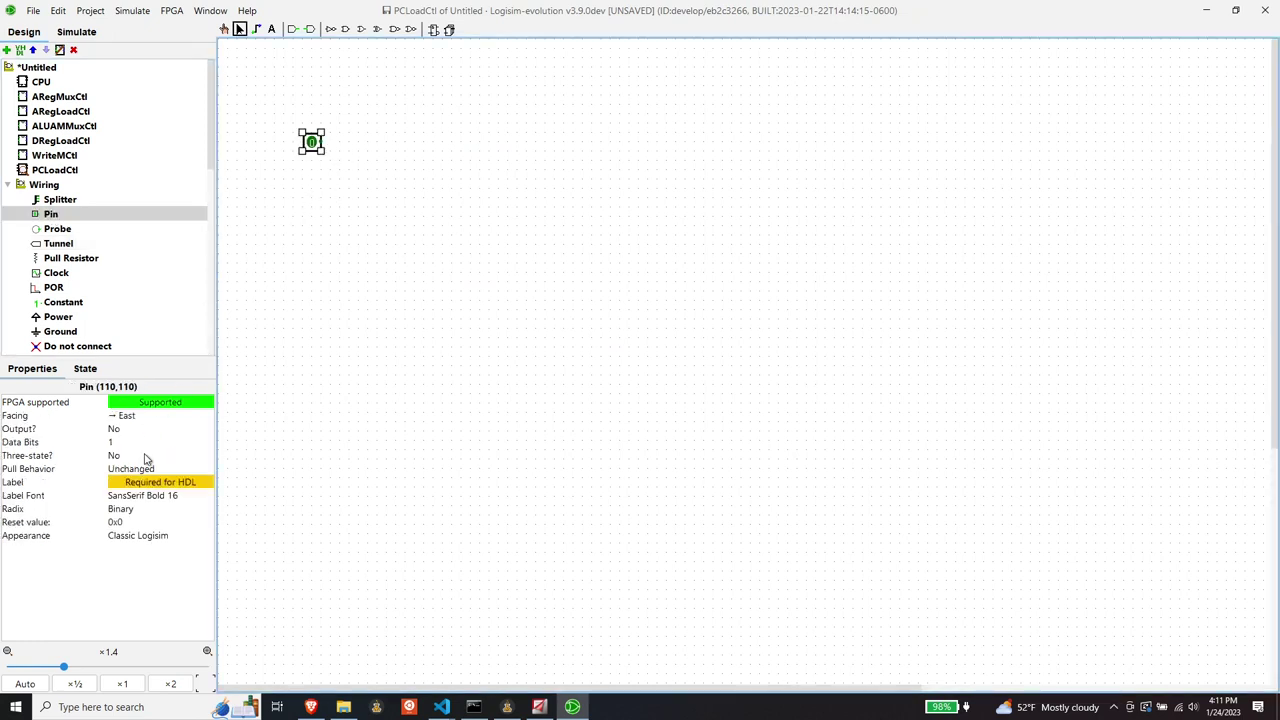
pyautogui.click(135, 482)
pyautogui.write('j1')
pyautogui.press('Return')
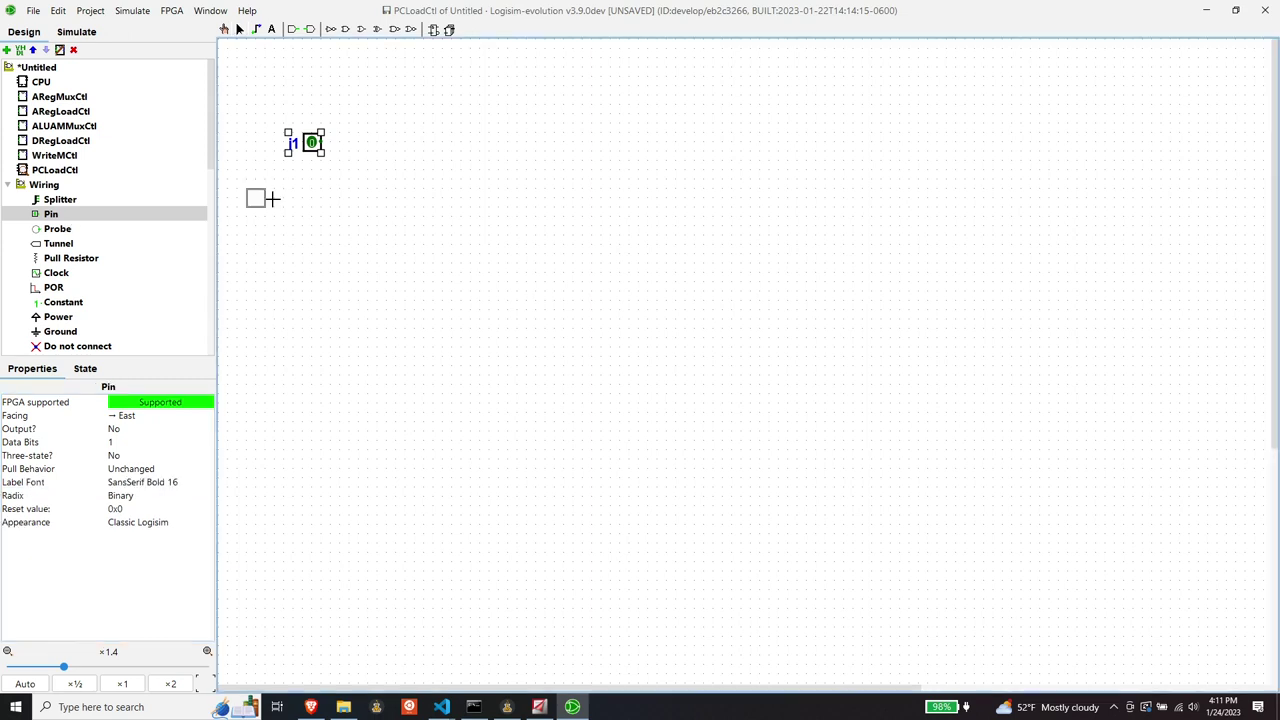
pyautogui.click(314, 207)
pyautogui.click(140, 483)
pyautogui.press('Return')
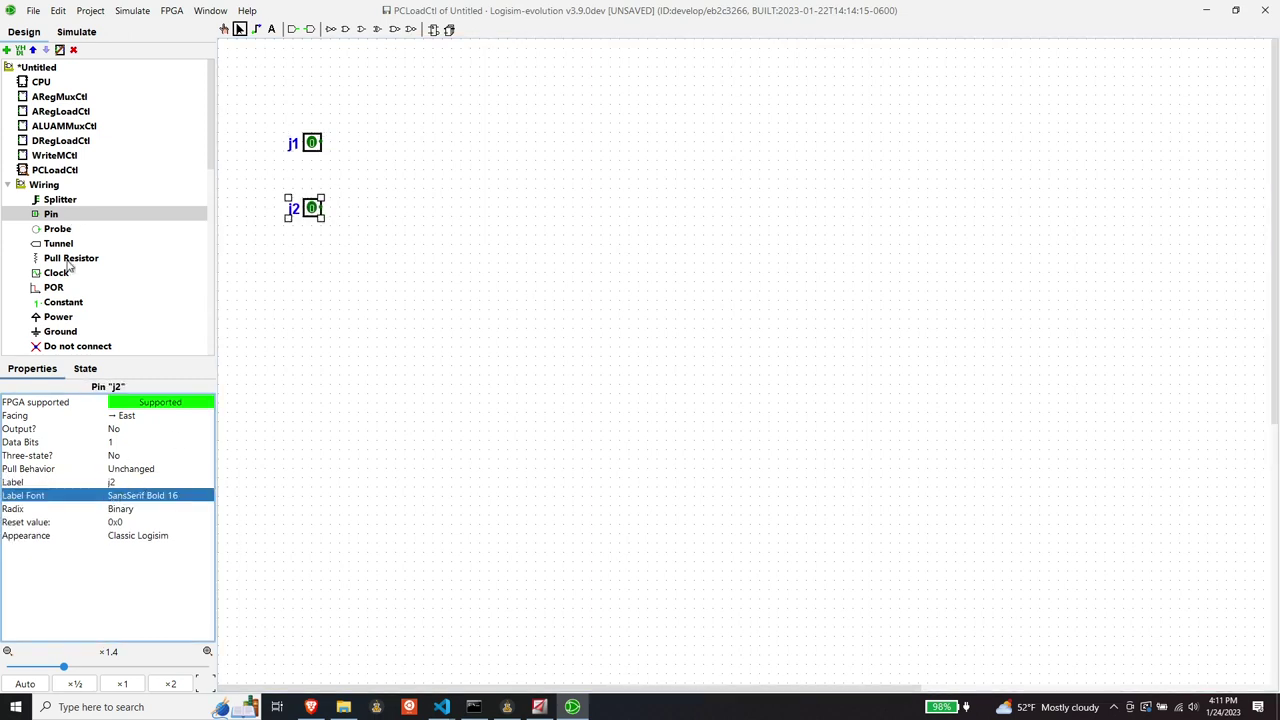
pyautogui.click(312, 281)
pyautogui.click(140, 482)
pyautogui.press('Return')
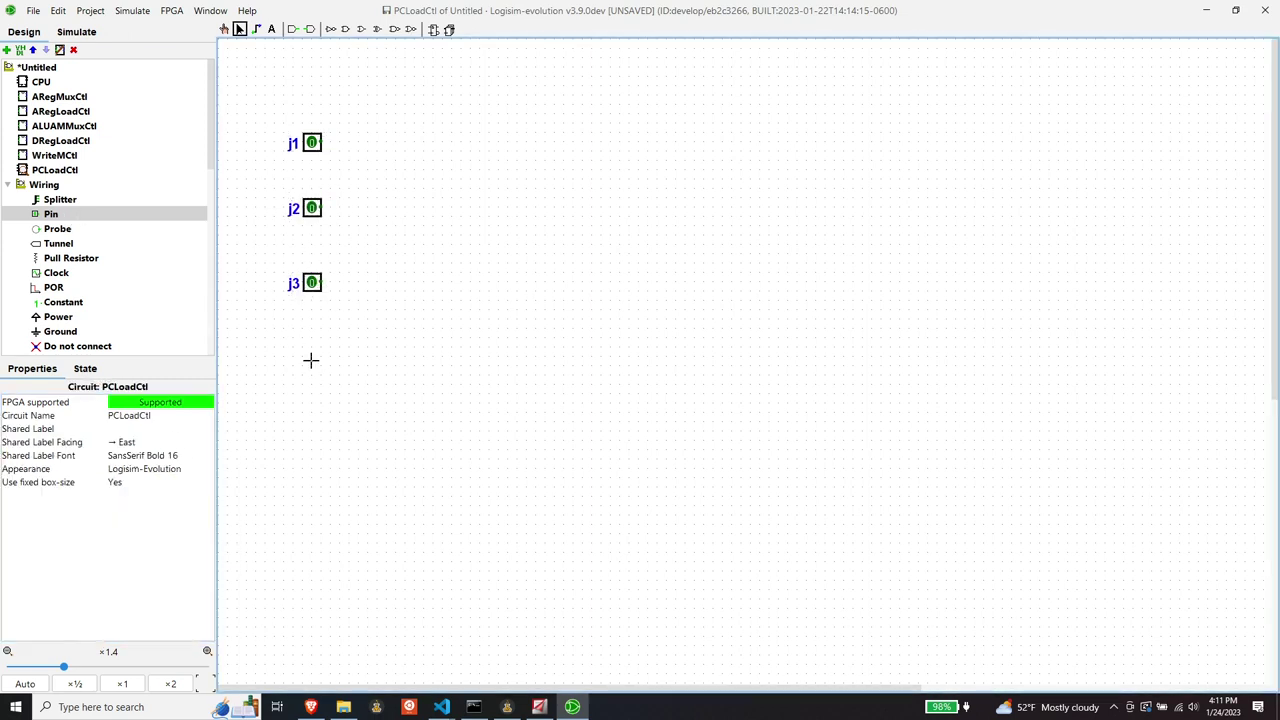
# Step: Place a 1-bit input pin labelled zr below the existing input pins
pyautogui.click(311, 367)
pyautogui.click(50, 214)
pyautogui.click(323, 347)
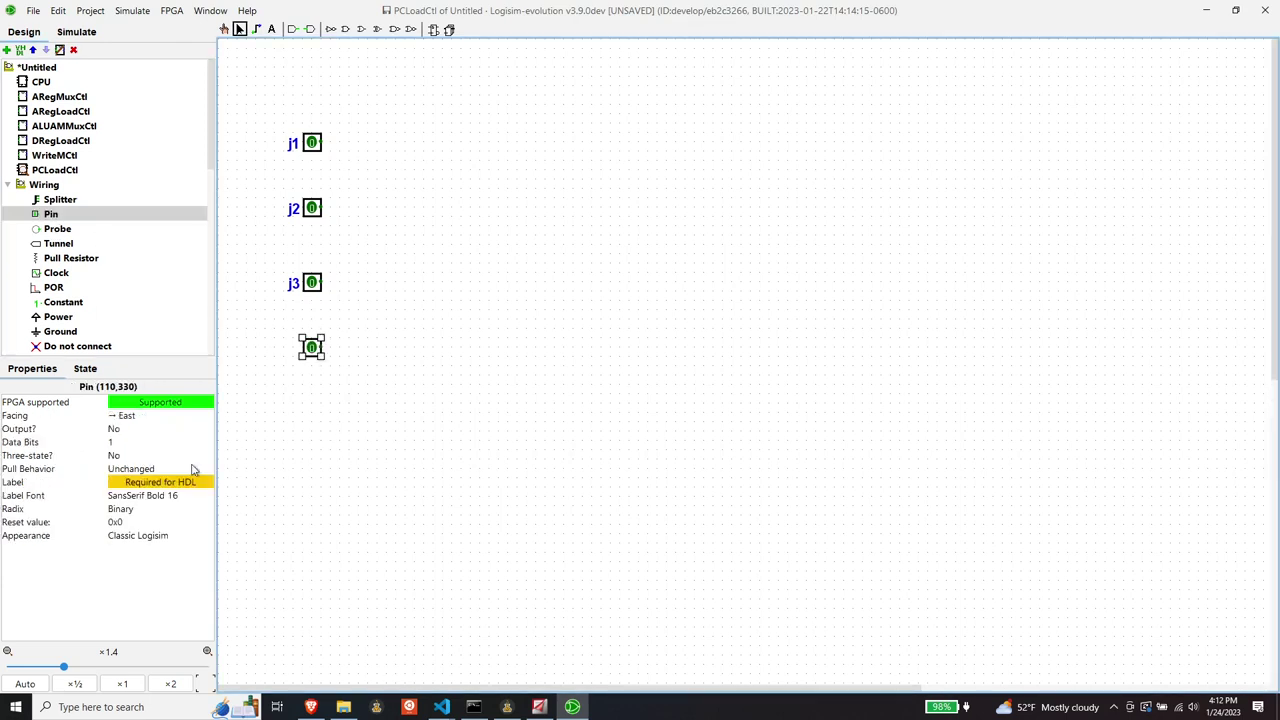
pyautogui.click(190, 482)
pyautogui.write('zr')
pyautogui.press('Return')
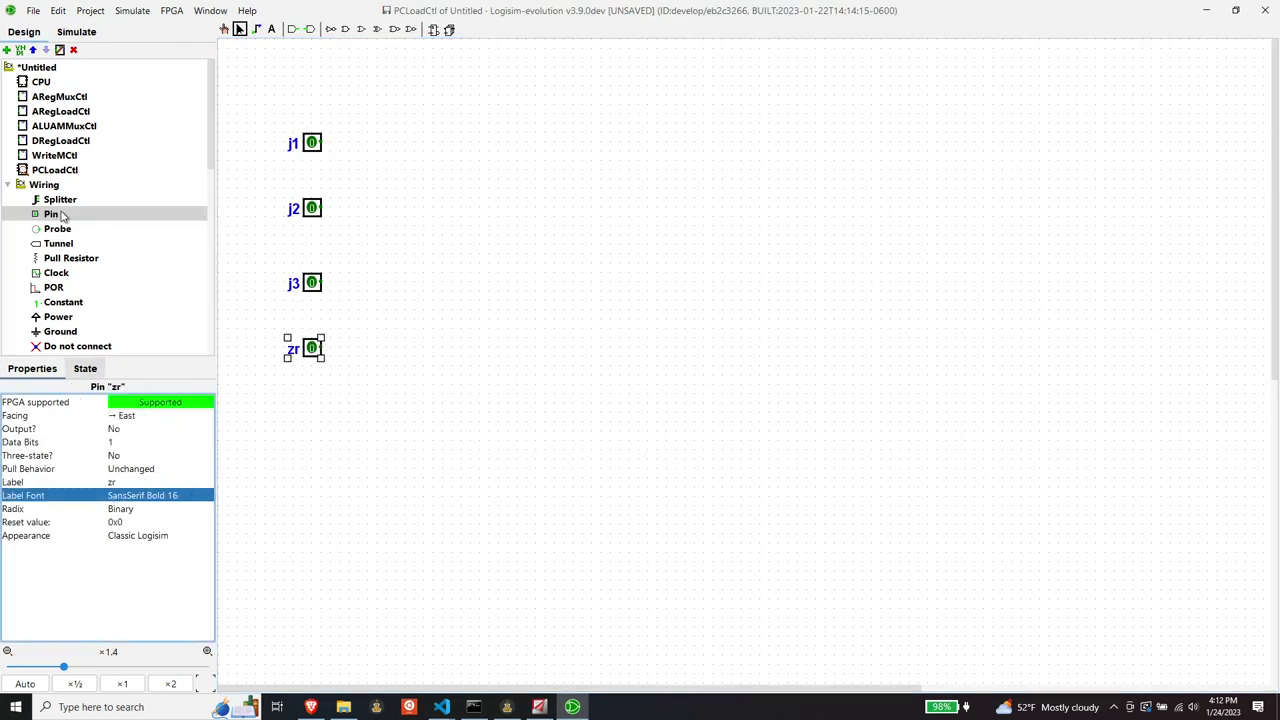
# Step: Place a 1-bit input pin labelled ng below the zr pin
pyautogui.click(58, 215)
pyautogui.click(314, 422)
pyautogui.click(153, 482)
pyautogui.write('ng')
pyautogui.press('Return')
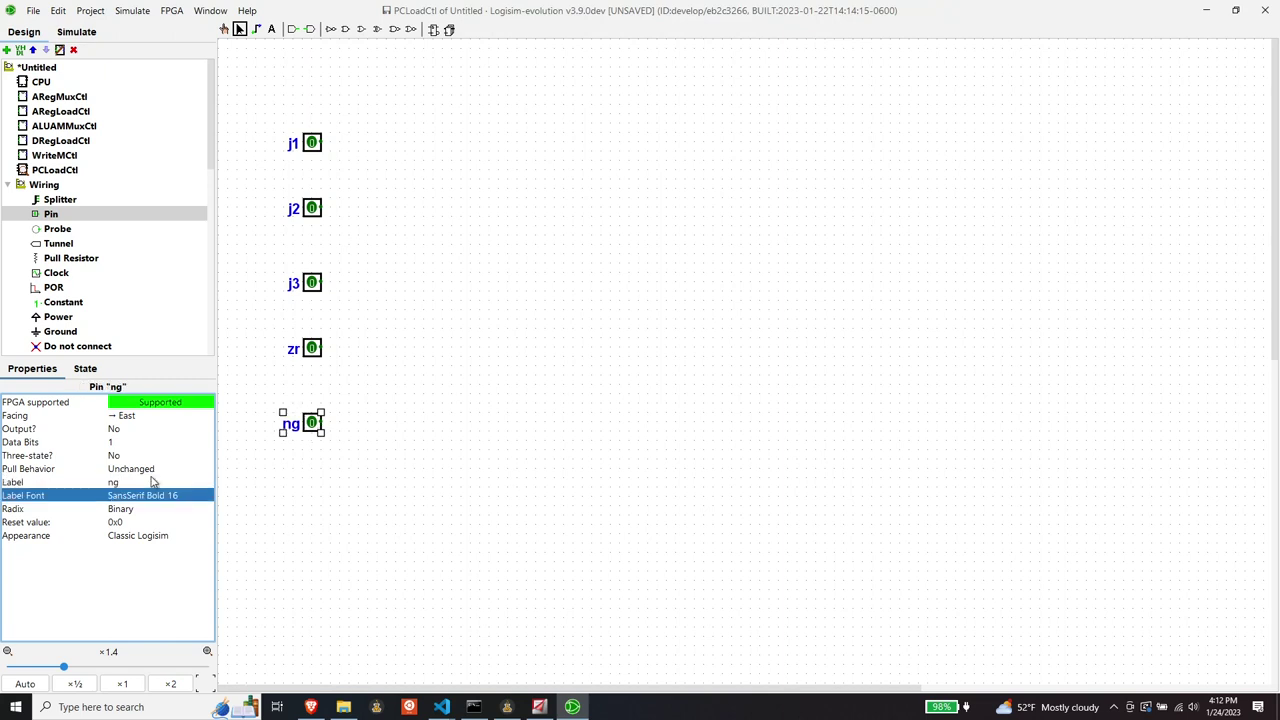
pyautogui.click(306, 487)
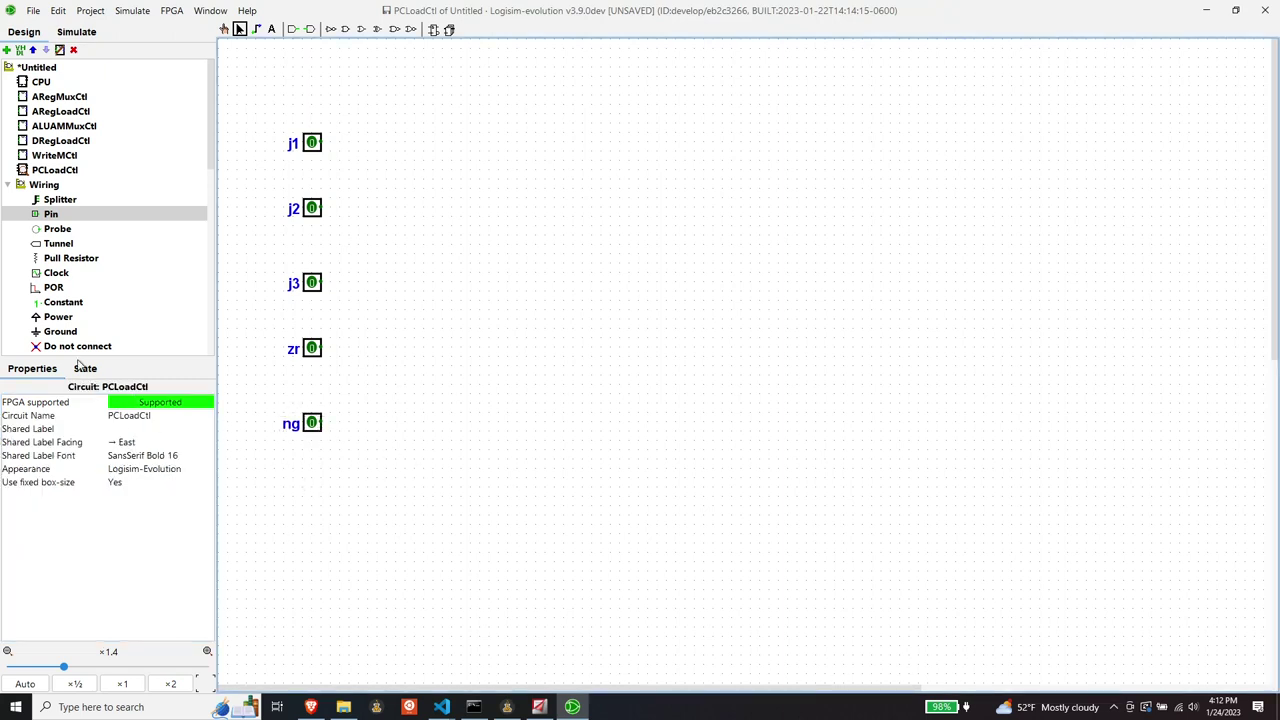
# Step: Place a 1-bit pin labelled o well to the right of the input pins and face it west
pyautogui.click(60, 214)
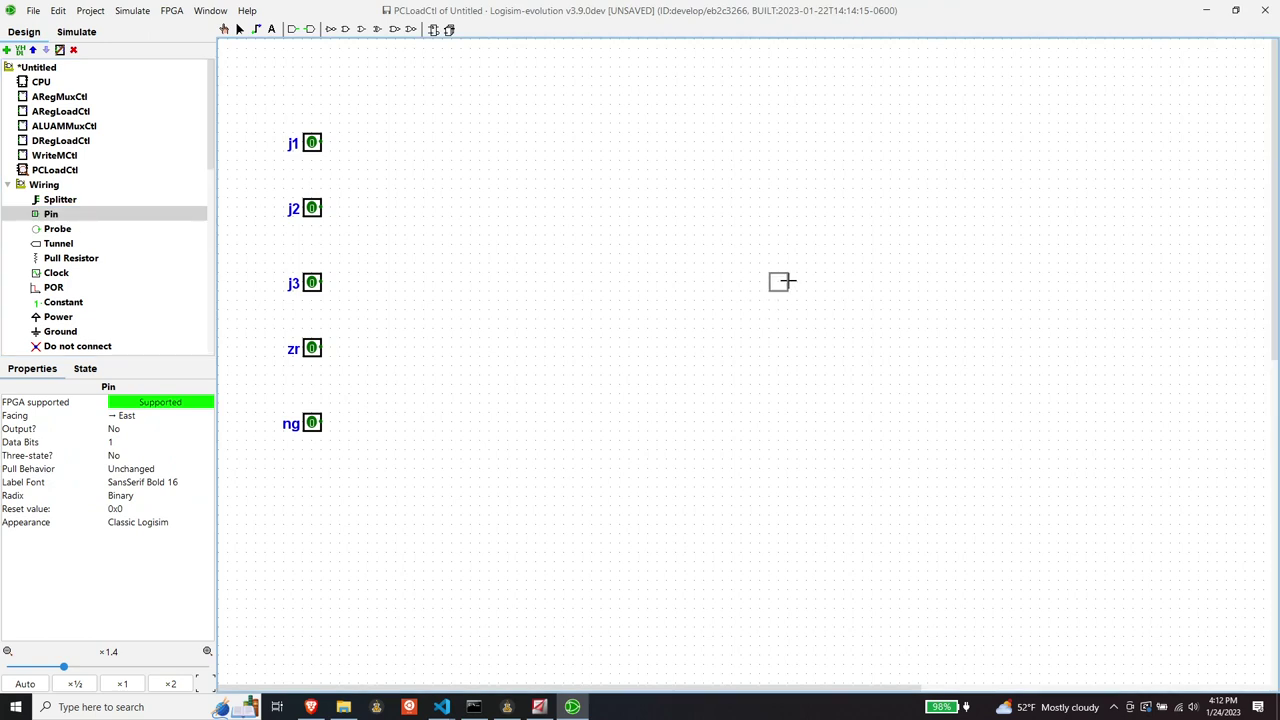
pyautogui.click(789, 282)
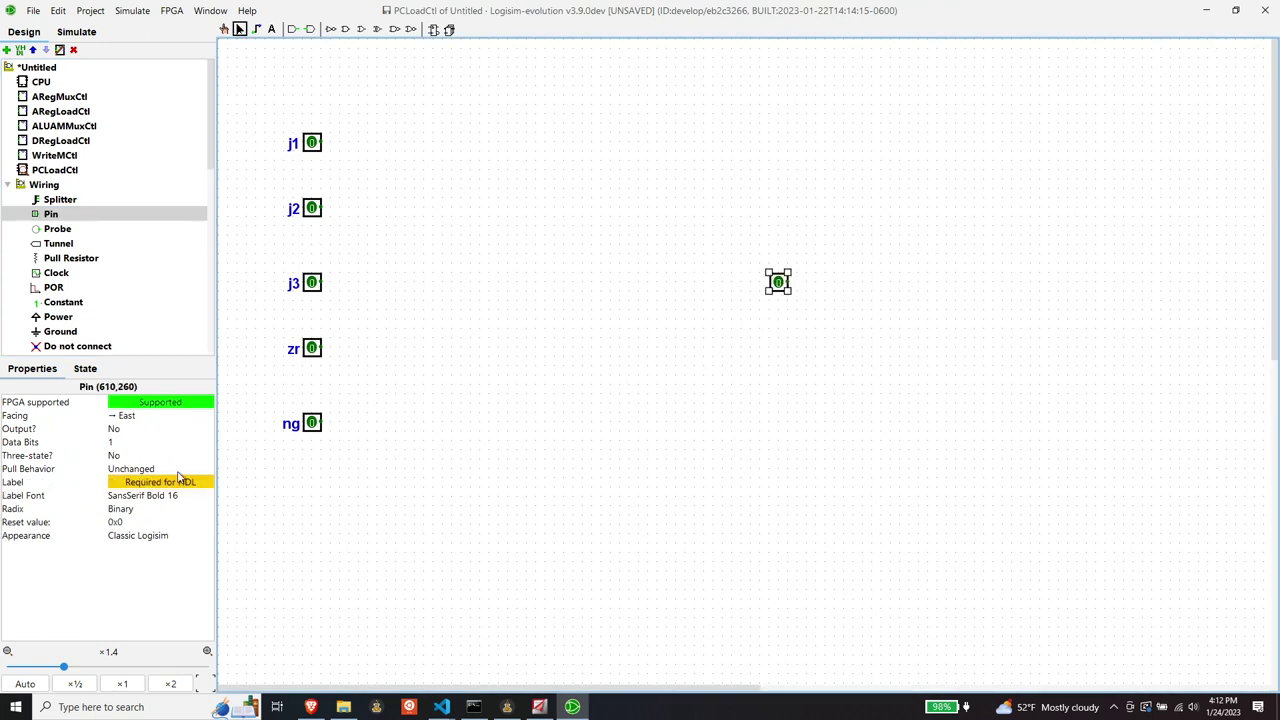
pyautogui.click(139, 483)
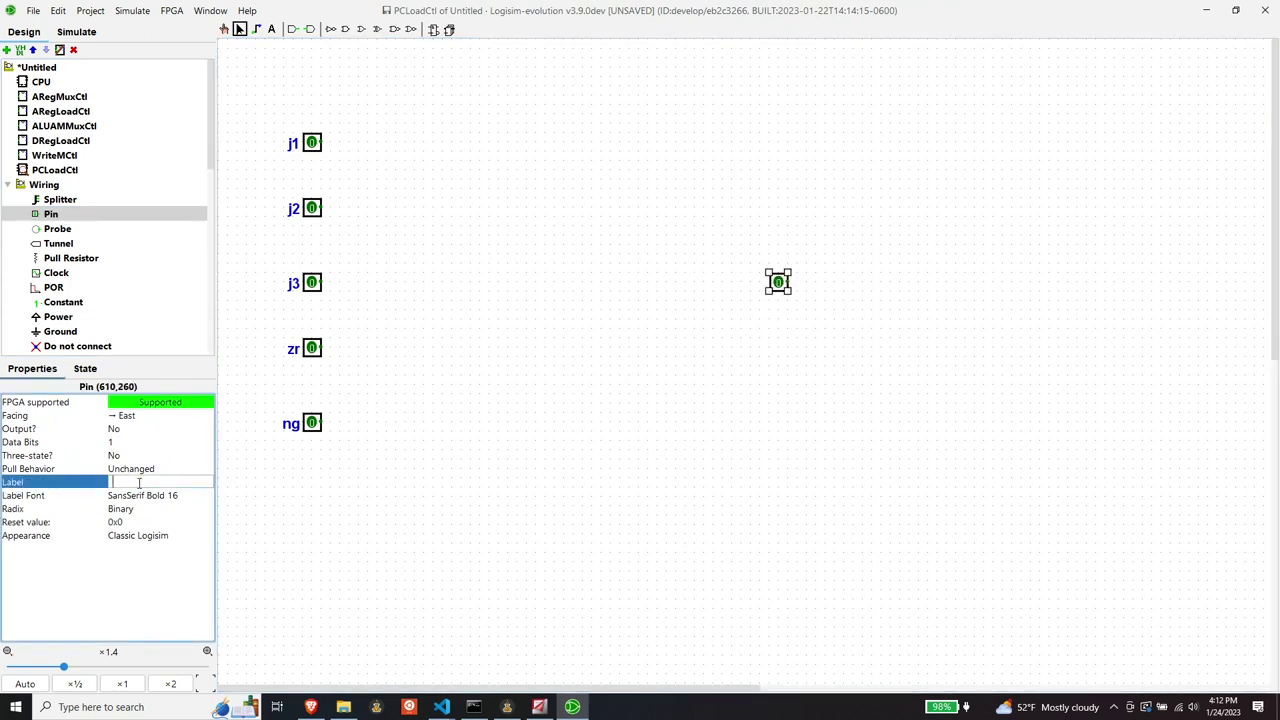
pyautogui.write('o')
pyautogui.press('Return')
pyautogui.press('Left')
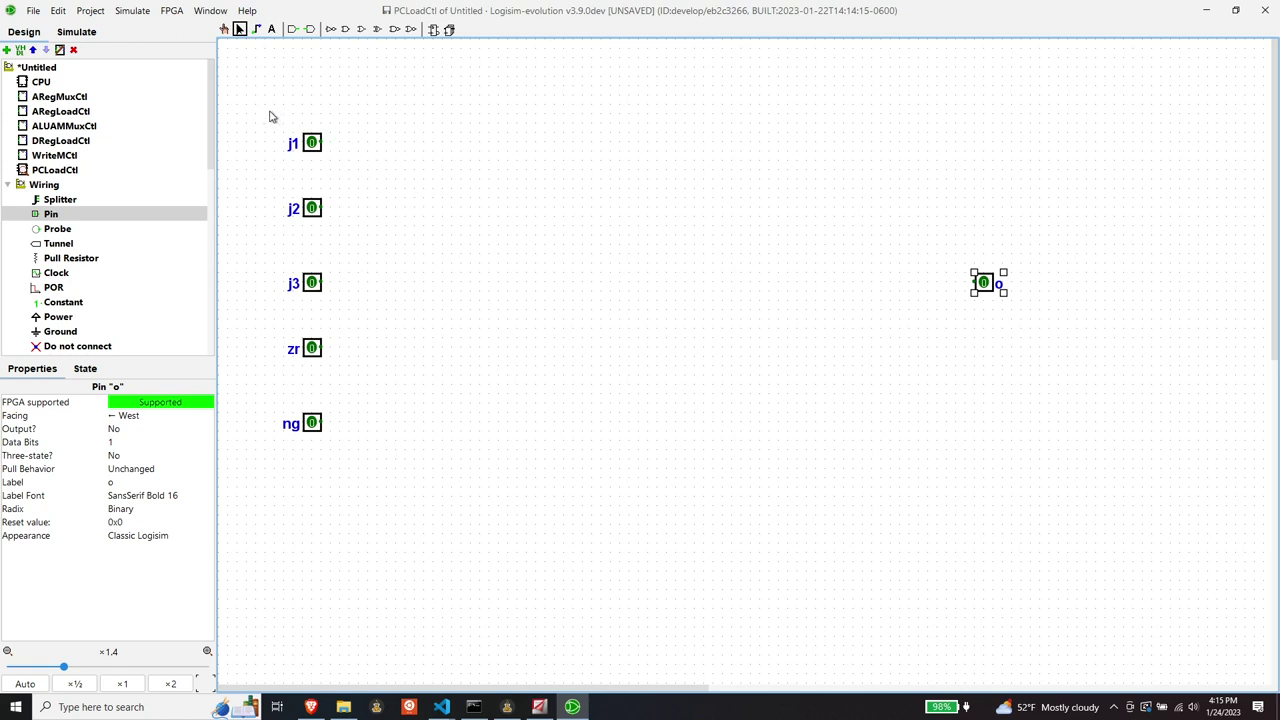
# Step: Delete the j1, j2 and j3 input pins
pyautogui.moveTo(271, 115); pyautogui.dragTo(378, 316)
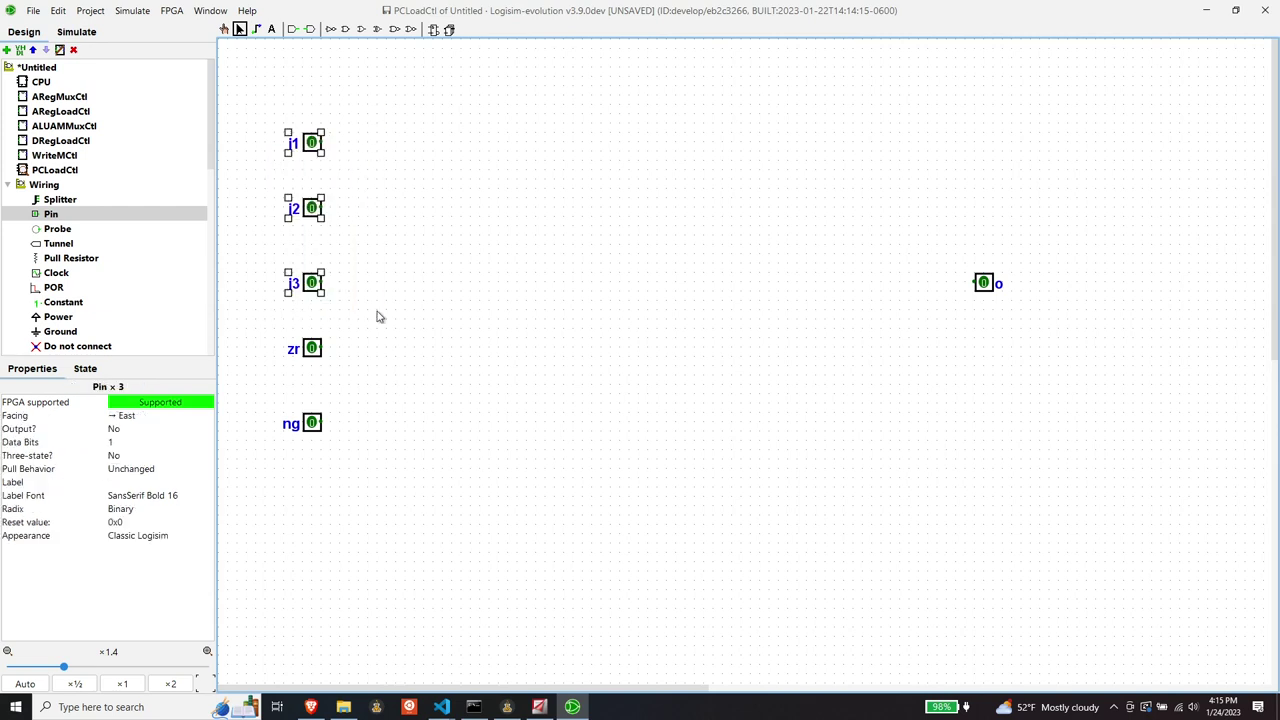
pyautogui.press('Delete')
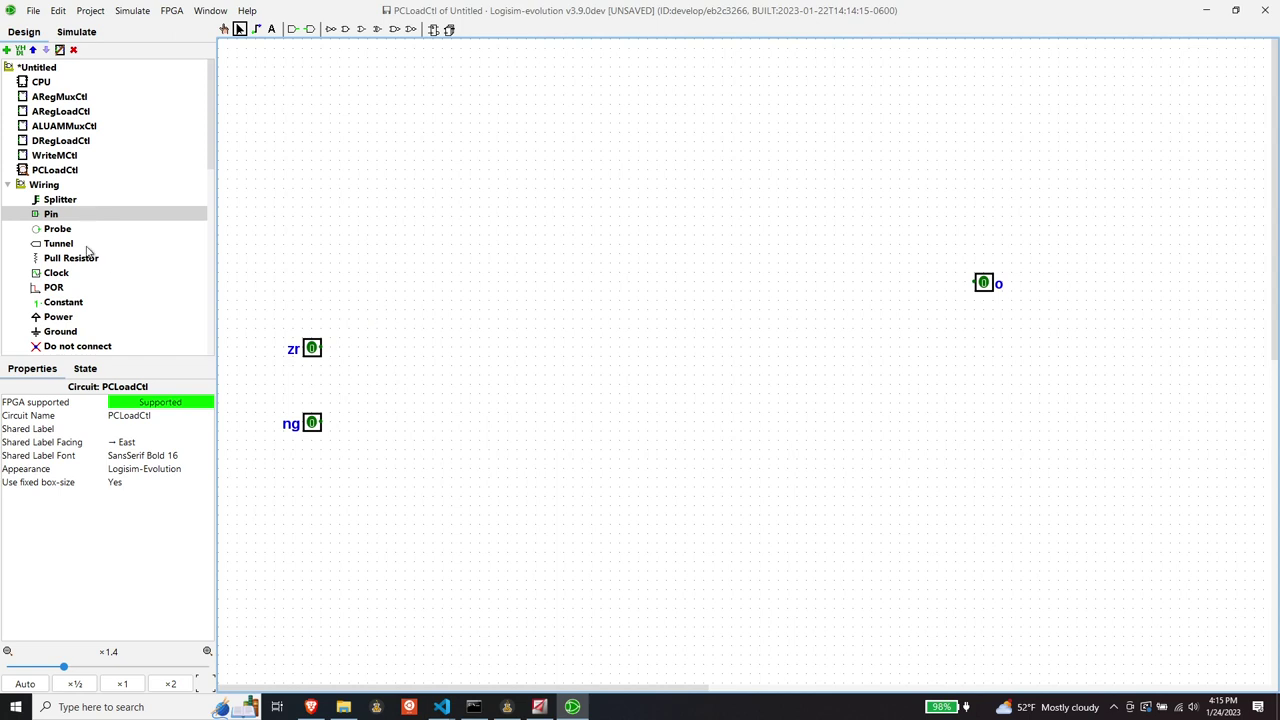
# Step: Place an input pin labelled ins above the zr pin and set its data bits to 16
pyautogui.click(50, 214)
pyautogui.click(312, 244)
pyautogui.click(154, 481)
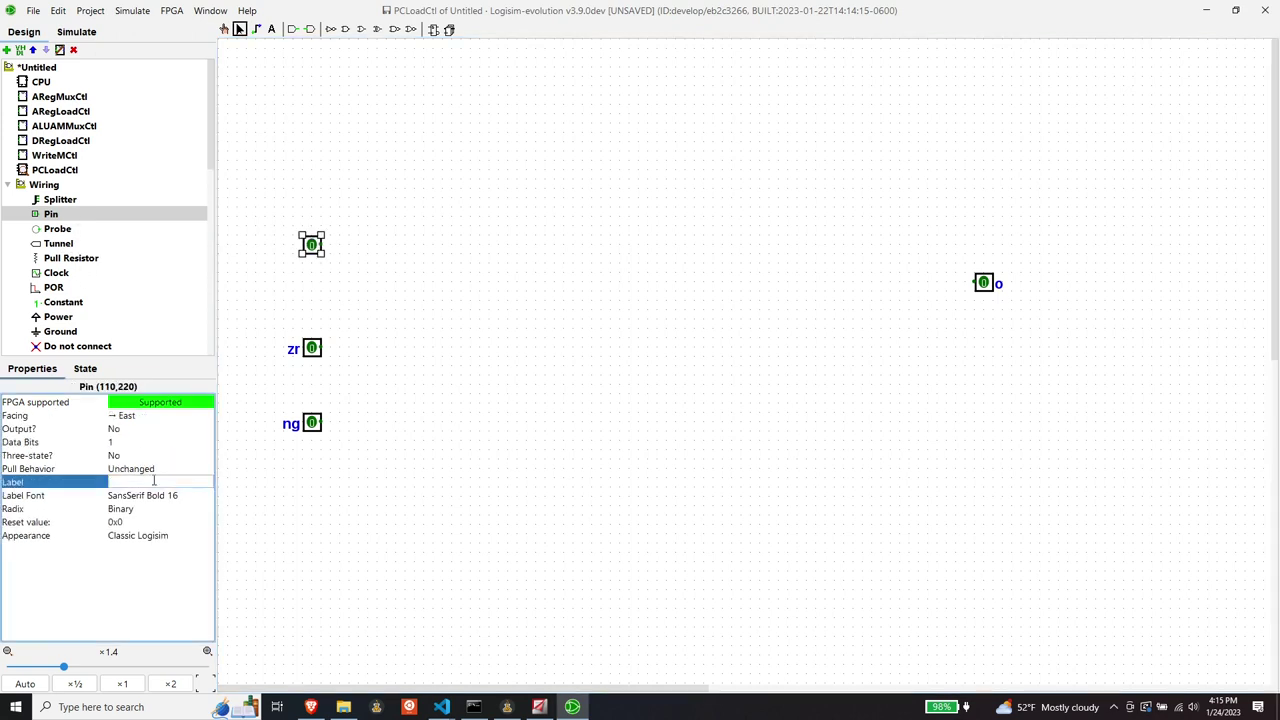
pyautogui.write('ins')
pyautogui.press('Return')
pyautogui.click(160, 437)
pyautogui.press('8')
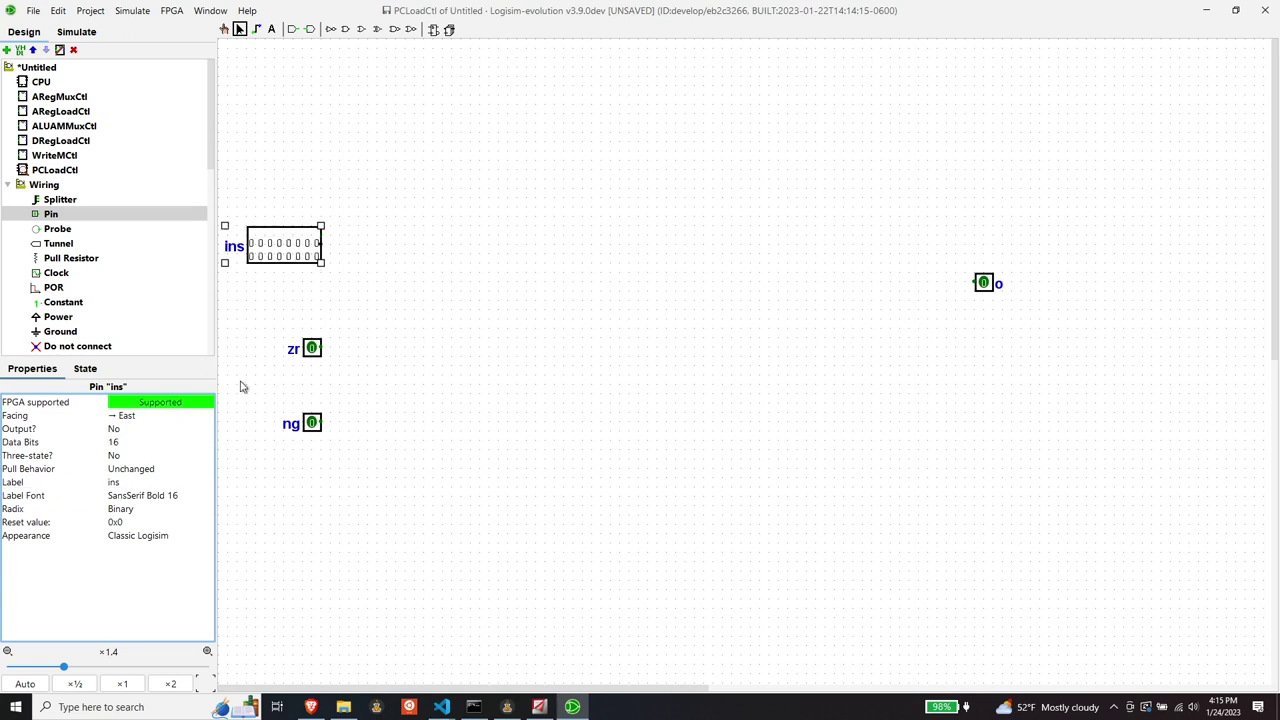
# Step: Attach a splitter to the ins pin with a fan out of 16 and a bit width in of 16
pyautogui.click(60, 199)
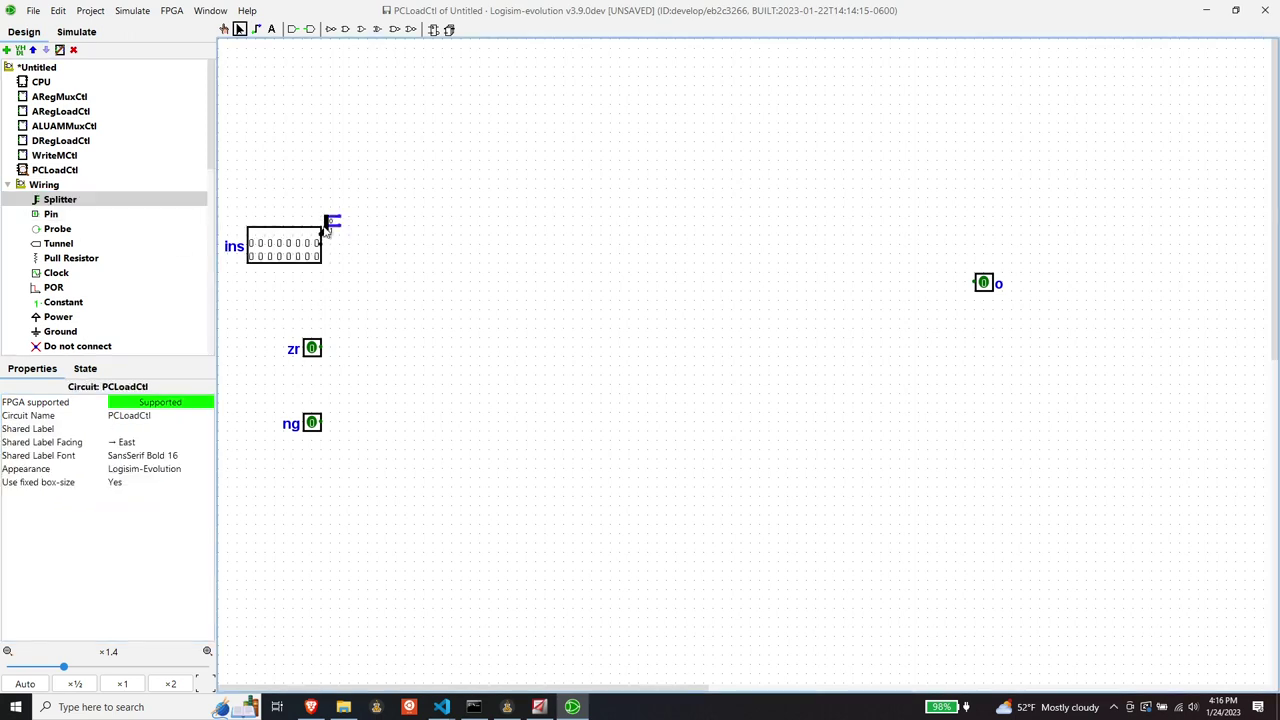
pyautogui.click(322, 238)
pyautogui.click(132, 469)
pyautogui.click(343, 487)
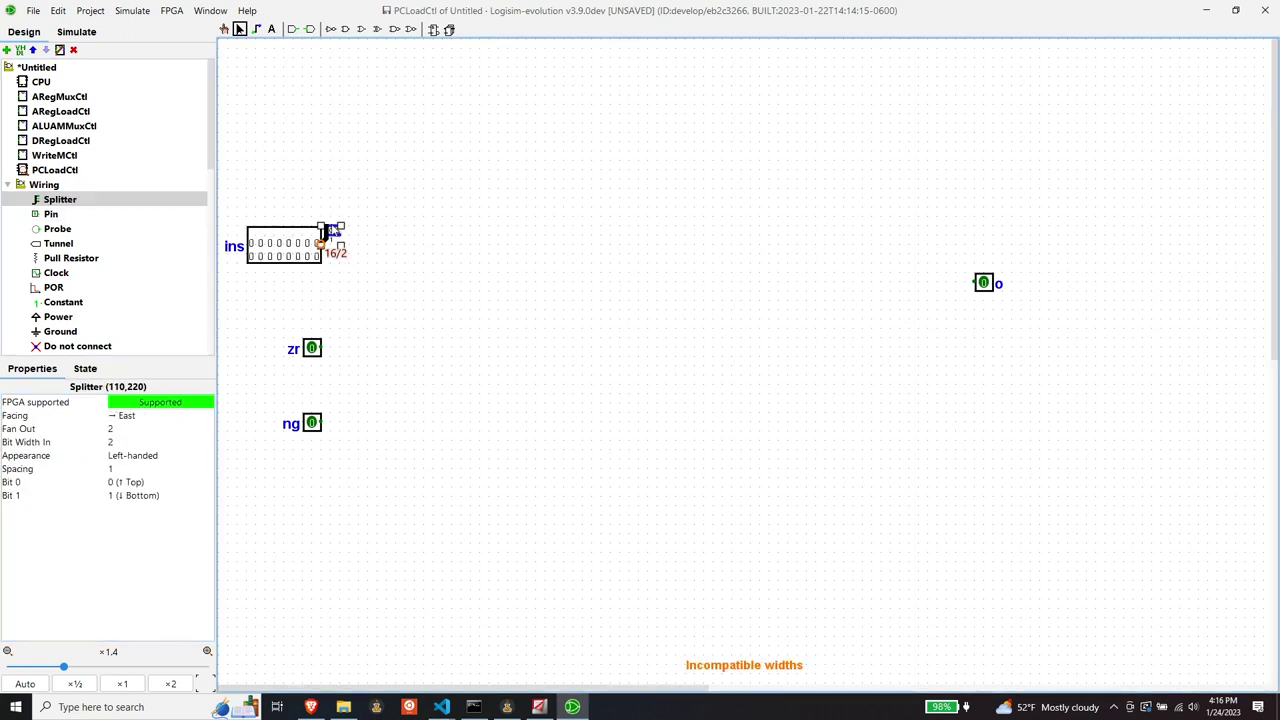
pyautogui.click(120, 428)
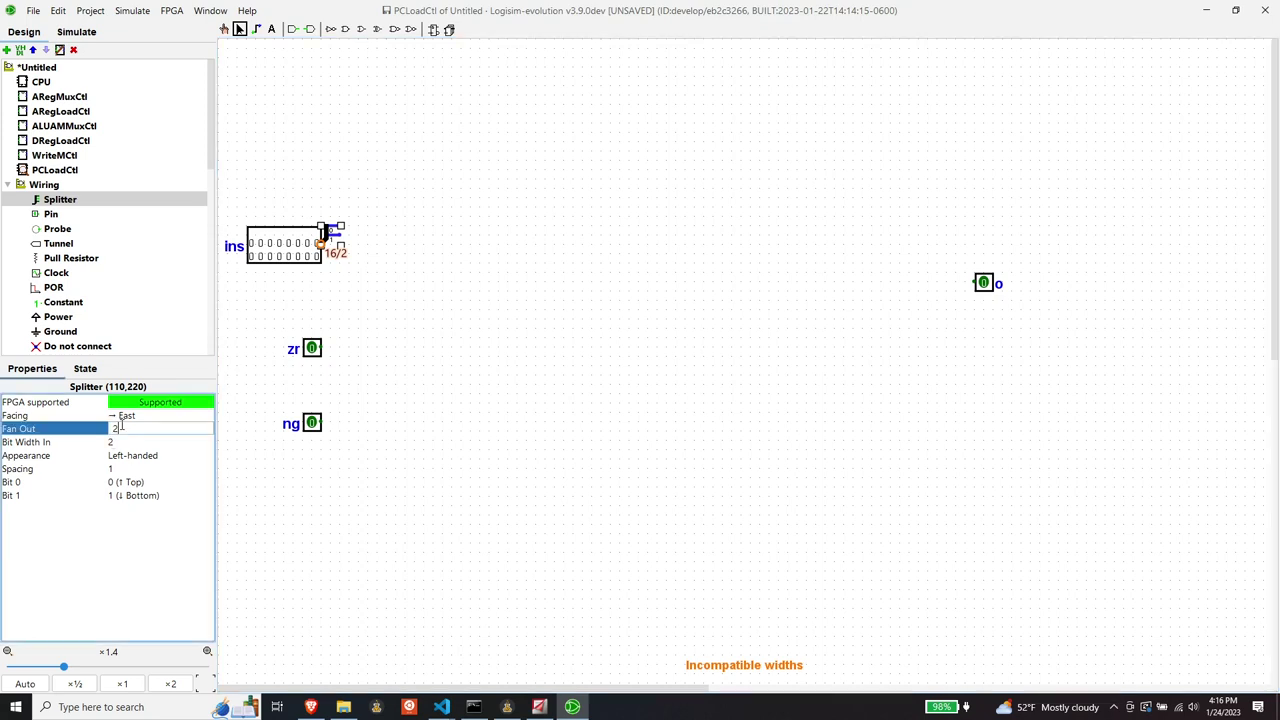
pyautogui.write('16')
pyautogui.click(130, 441)
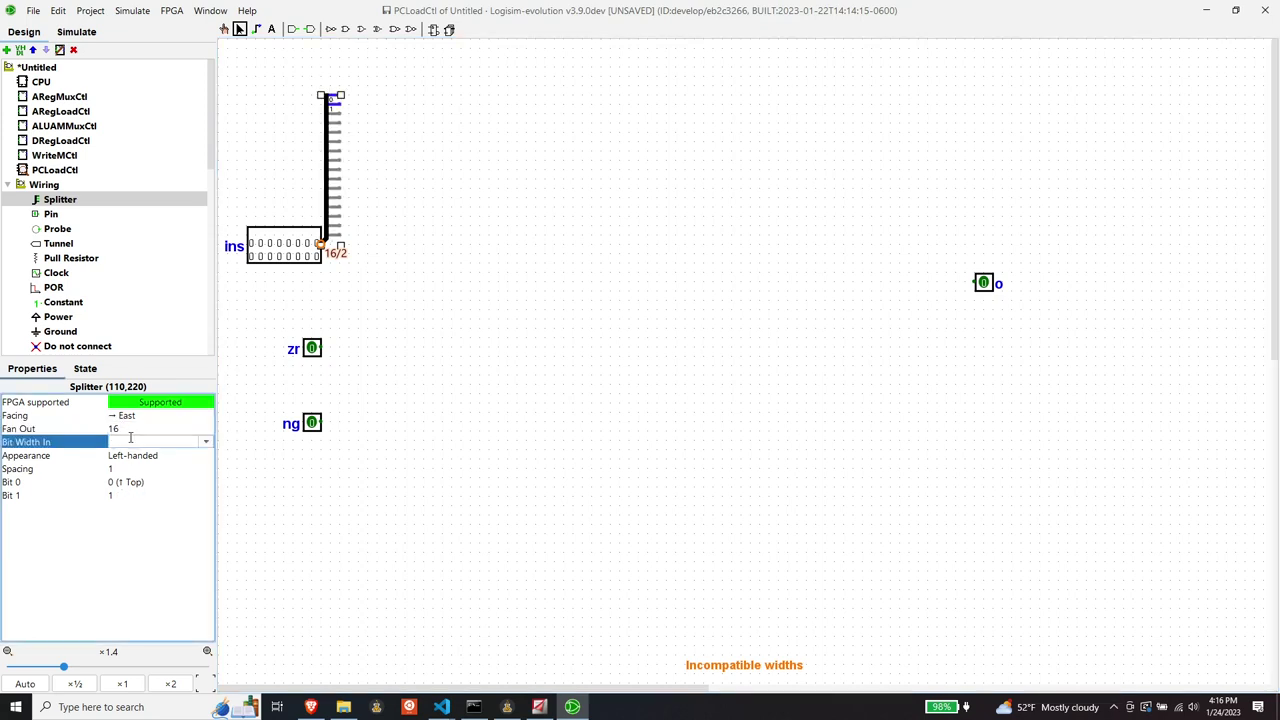
pyautogui.write('16')
pyautogui.press('Return')
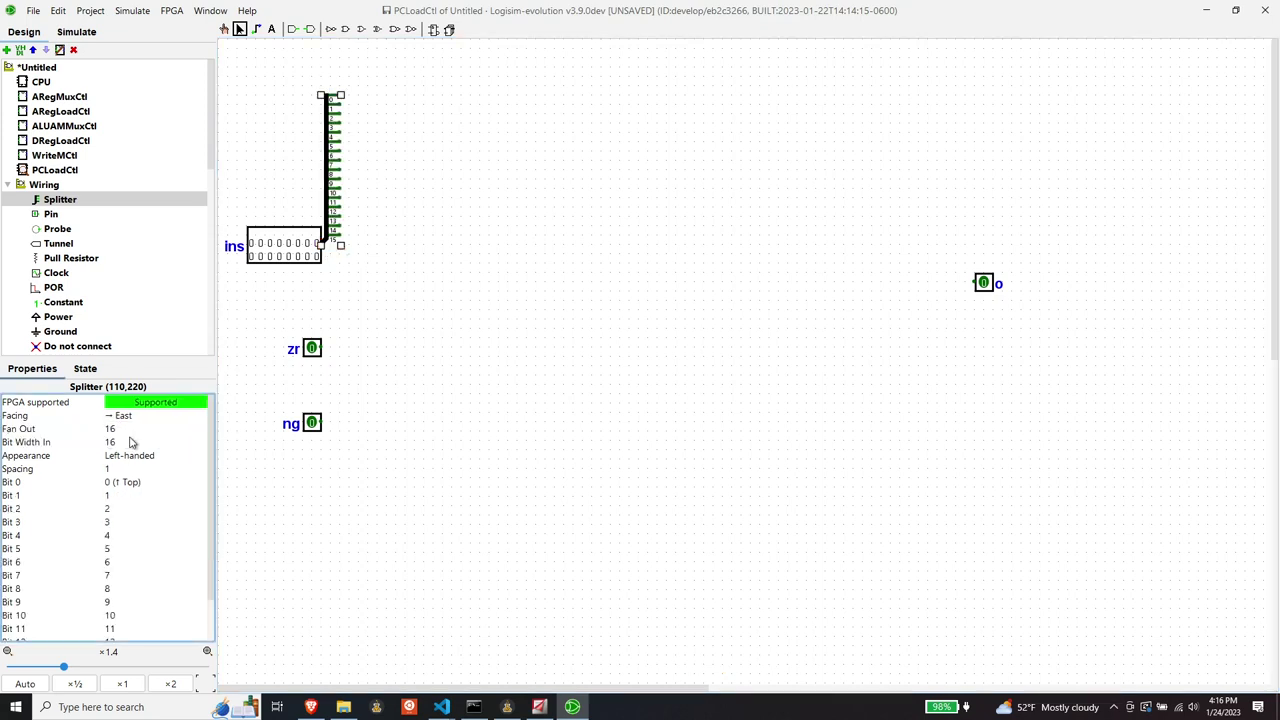
# Step: Add a tunnel labelled i on the splitter's bit 15 and a tunnel labelled j3 to the right of bit 0
pyautogui.click(58, 243)
pyautogui.click(364, 236)
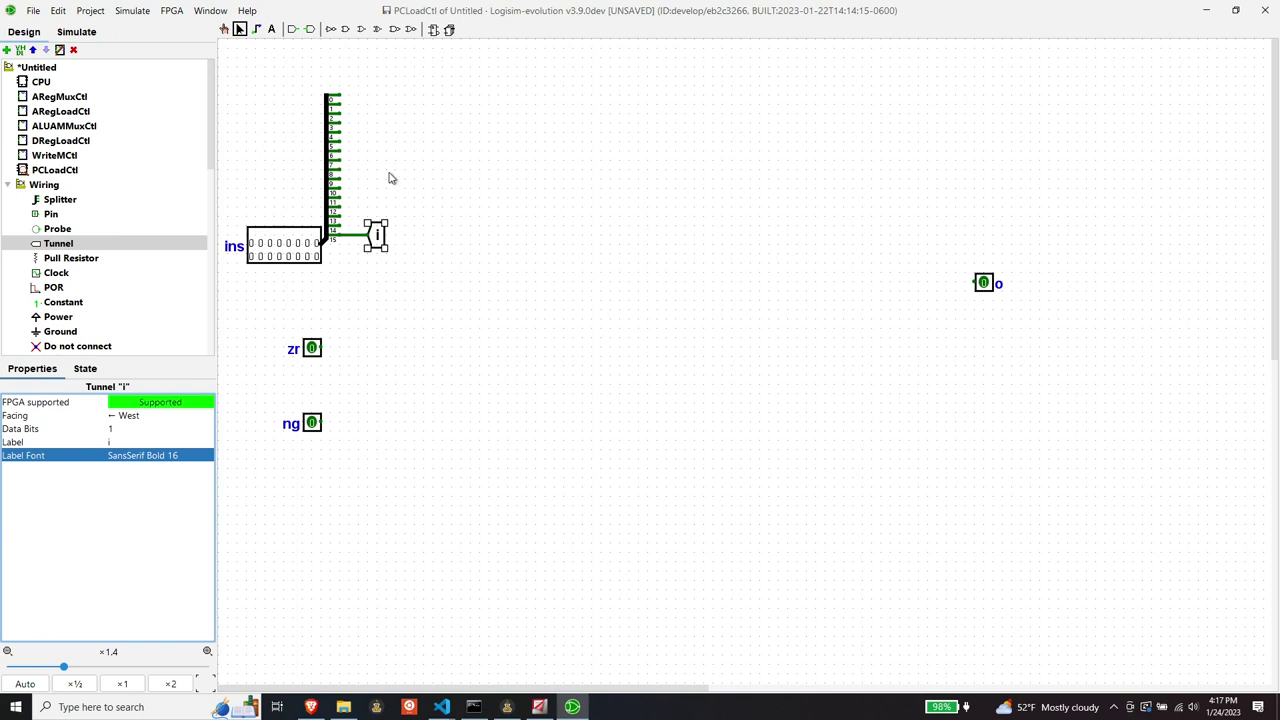
pyautogui.click(402, 95)
pyautogui.click(131, 443)
pyautogui.write('j3')
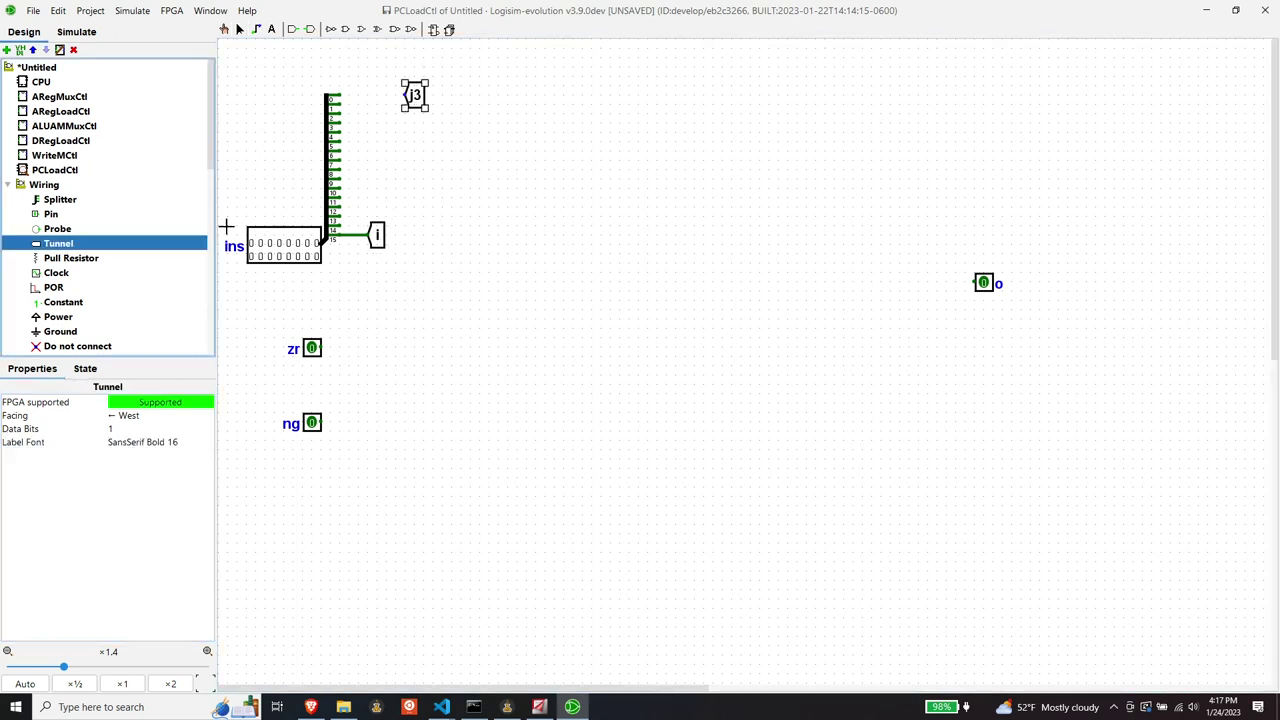
# Step: Add tunnels labelled j2 and j1 below the j3 tunnel
pyautogui.click(414, 160)
pyautogui.click(131, 443)
pyautogui.write('j2')
pyautogui.click(432, 227)
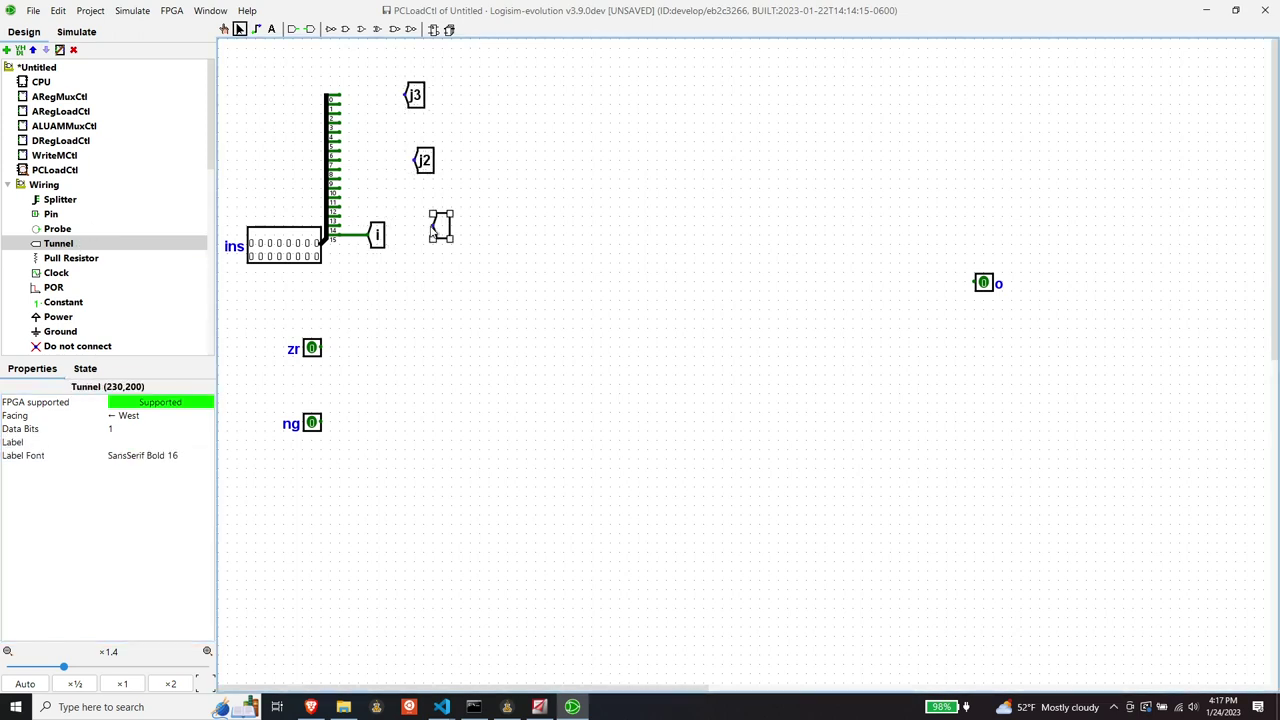
pyautogui.click(131, 443)
pyautogui.write('j1')
# Step: Move the j3 and j2 tunnels closer to the splitter and increase the spacing between the splitter's bits
pyautogui.moveTo(418, 104); pyautogui.dragTo(381, 104)
pyautogui.moveTo(423, 163); pyautogui.dragTo(405, 115)
pyautogui.click(325, 181)
pyautogui.click(419, 316)
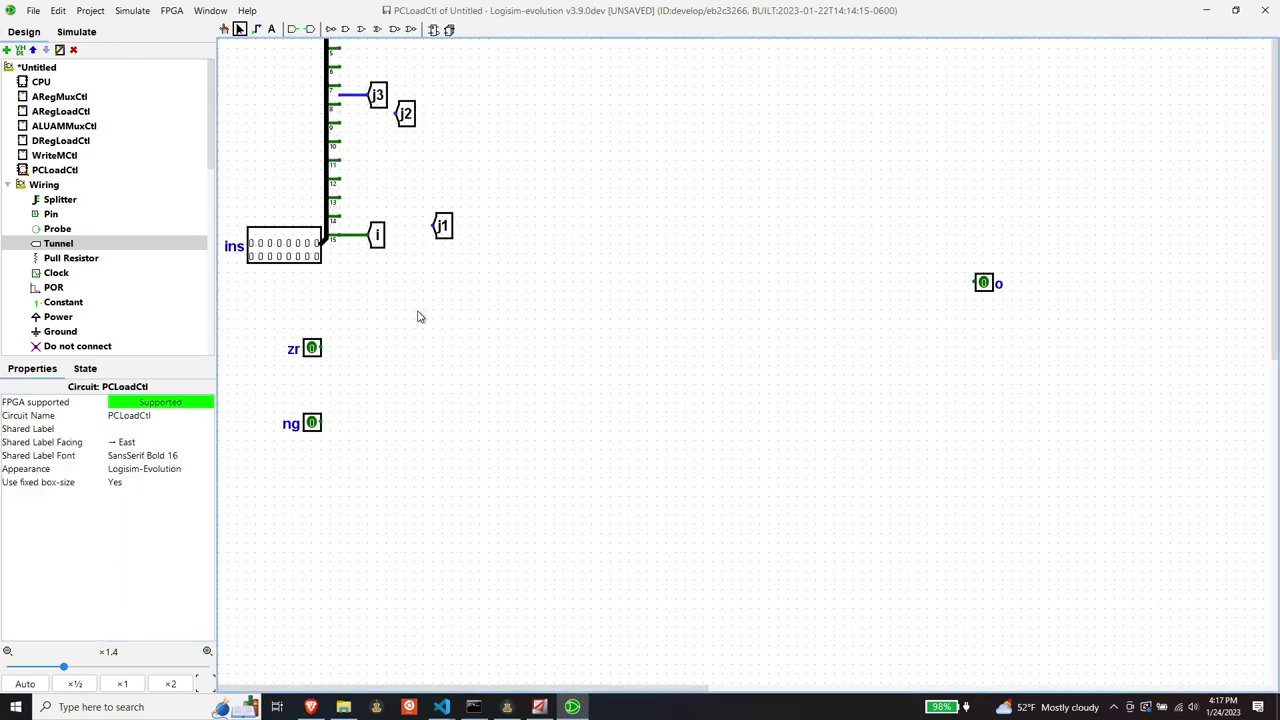
# Step: Move the ng and zr pins, the ins pin and the splitter downward so all splitter bits fit on the canvas
pyautogui.click(330, 193)
pyautogui.moveTo(305, 422); pyautogui.dragTo(305, 525)
pyautogui.moveTo(305, 347); pyautogui.dragTo(313, 469)
pyautogui.moveTo(275, 247); pyautogui.dragTo(274, 332)
pyautogui.click(421, 314)
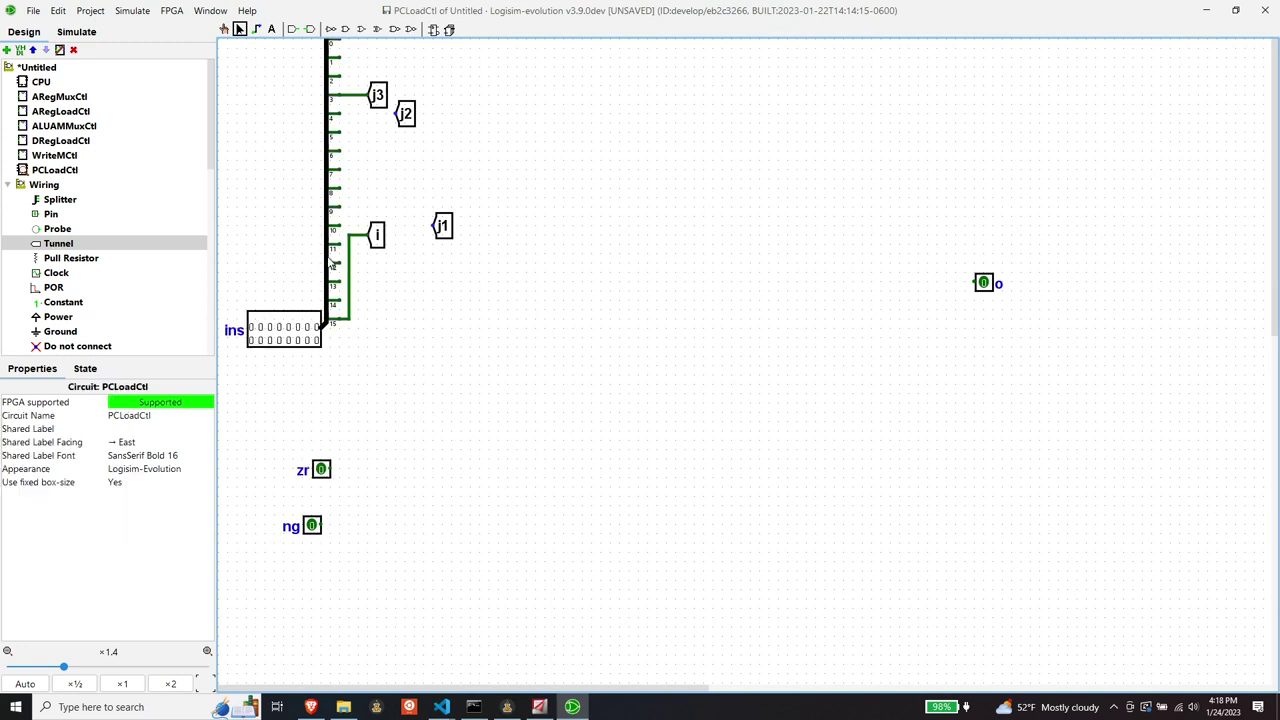
pyautogui.moveTo(330, 262); pyautogui.dragTo(337, 341)
pyautogui.click(417, 166)
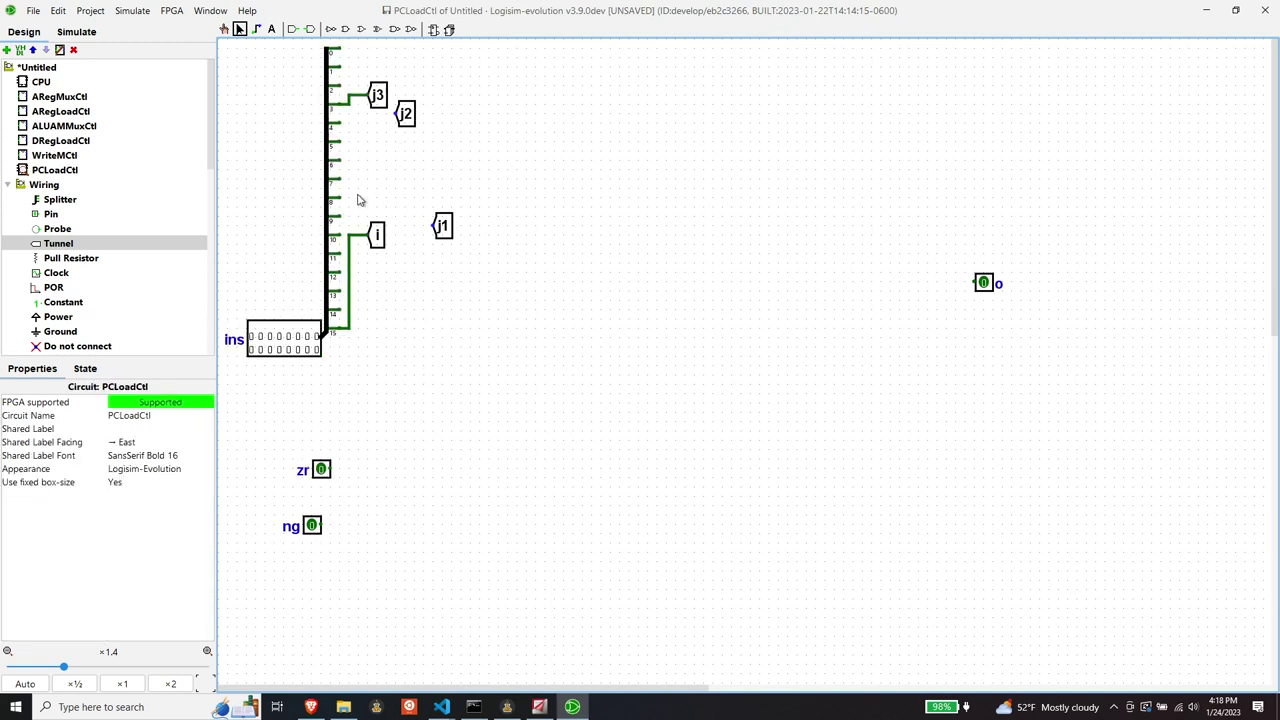
# Step: Move the j3 tunnel up beside bit 0 and delete the leftover wires on splitter bits 3 and 15
pyautogui.moveTo(377, 95); pyautogui.dragTo(386, 50)
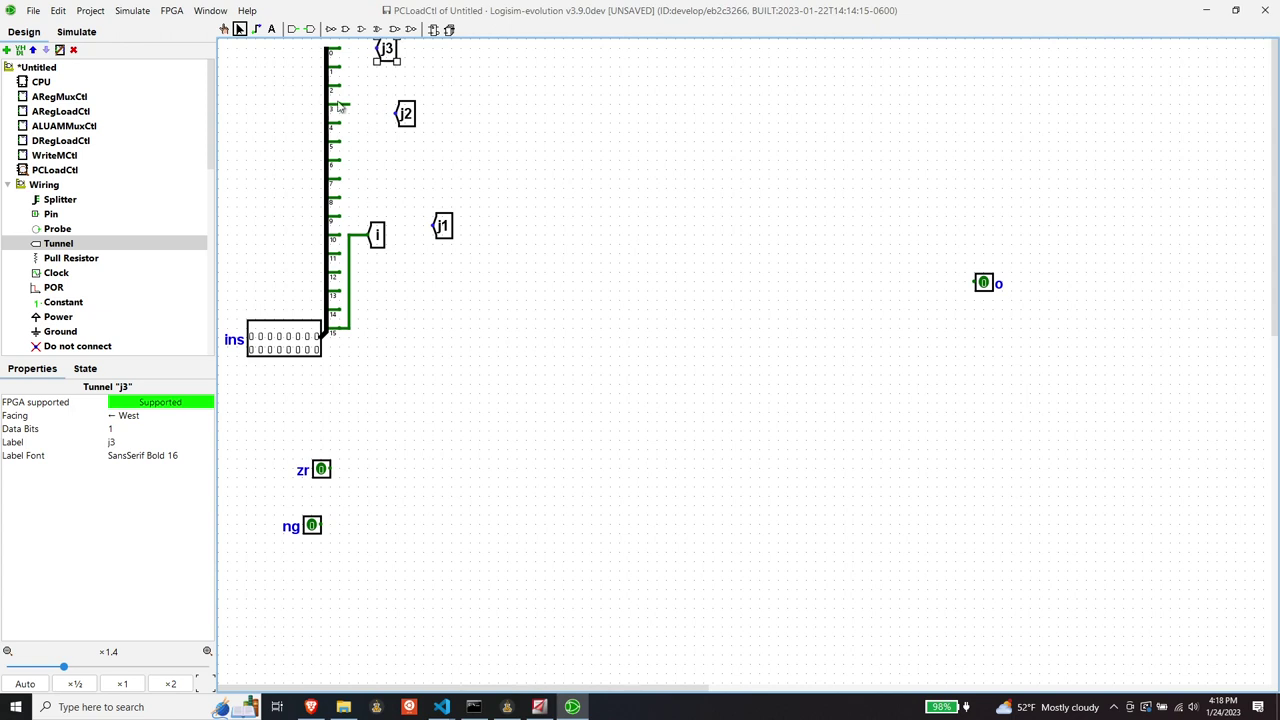
pyautogui.click(345, 326)
pyautogui.press('Delete')
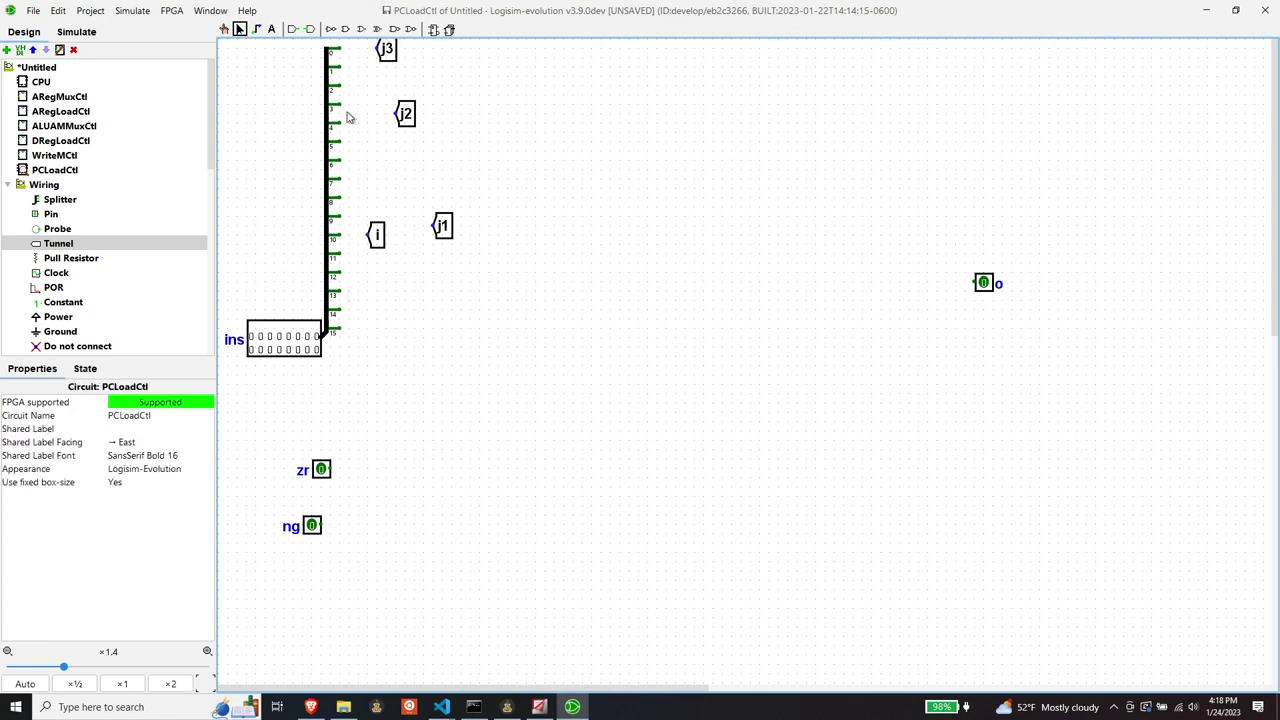
# Step: Connect the j3, j2 and j1 tunnels to splitter bits 0, 1 and 2, and the i tunnel to bit 15
pyautogui.moveTo(352, 366)
pyautogui.mouseDown()
pyautogui.moveTo(306, 368)
pyautogui.moveTo(230, 42)
pyautogui.mouseUp()
pyautogui.click(386, 50)
pyautogui.moveTo(330, 50); pyautogui.dragTo(378, 57)
pyautogui.moveTo(405, 113); pyautogui.dragTo(405, 76)
pyautogui.moveTo(443, 226)
pyautogui.mouseDown()
pyautogui.moveTo(424, 103)
pyautogui.moveTo(437, 103)
pyautogui.moveTo(345, 97)
pyautogui.mouseUp()
pyautogui.click(402, 166)
pyautogui.moveTo(376, 235); pyautogui.dragTo(376, 338)
pyautogui.moveTo(983, 283); pyautogui.dragTo(1020, 300)
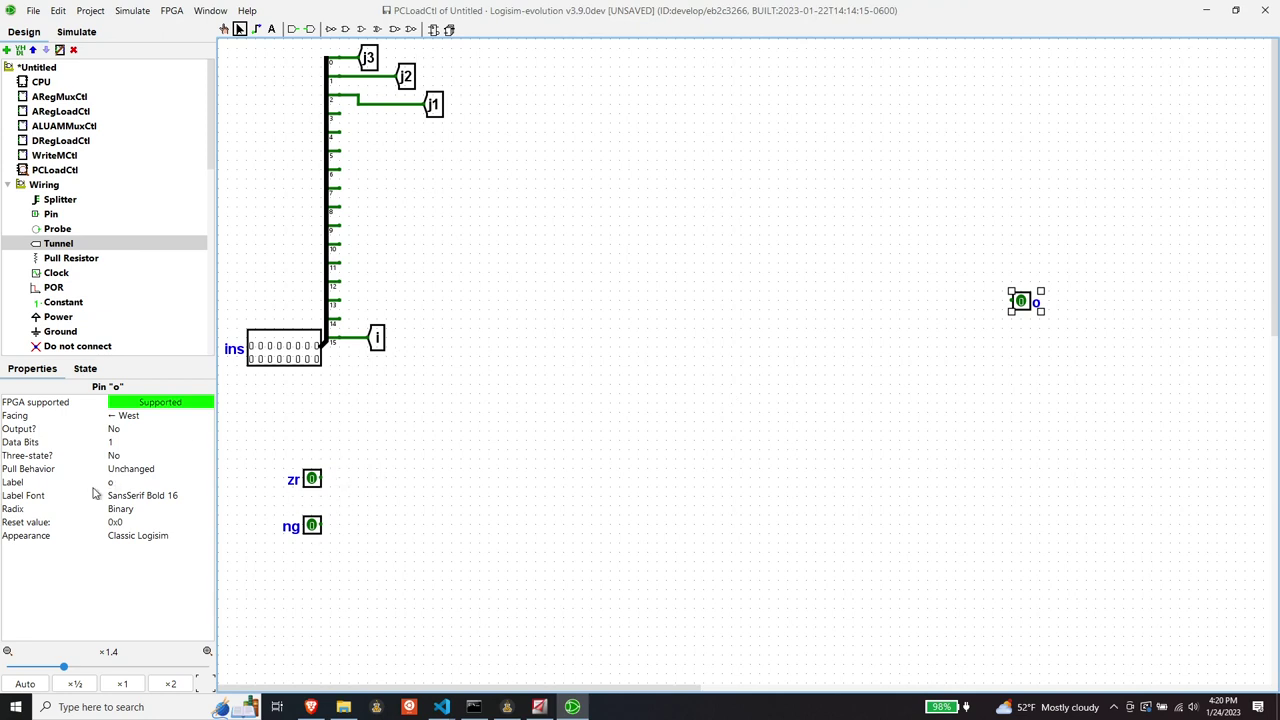
# Step: Add tunnels labelled zr and ng to the right of the zr and ng pins and wire each pin to its tunnel
pyautogui.click(58, 243)
pyautogui.click(378, 478)
pyautogui.click(130, 442)
pyautogui.write('zr')
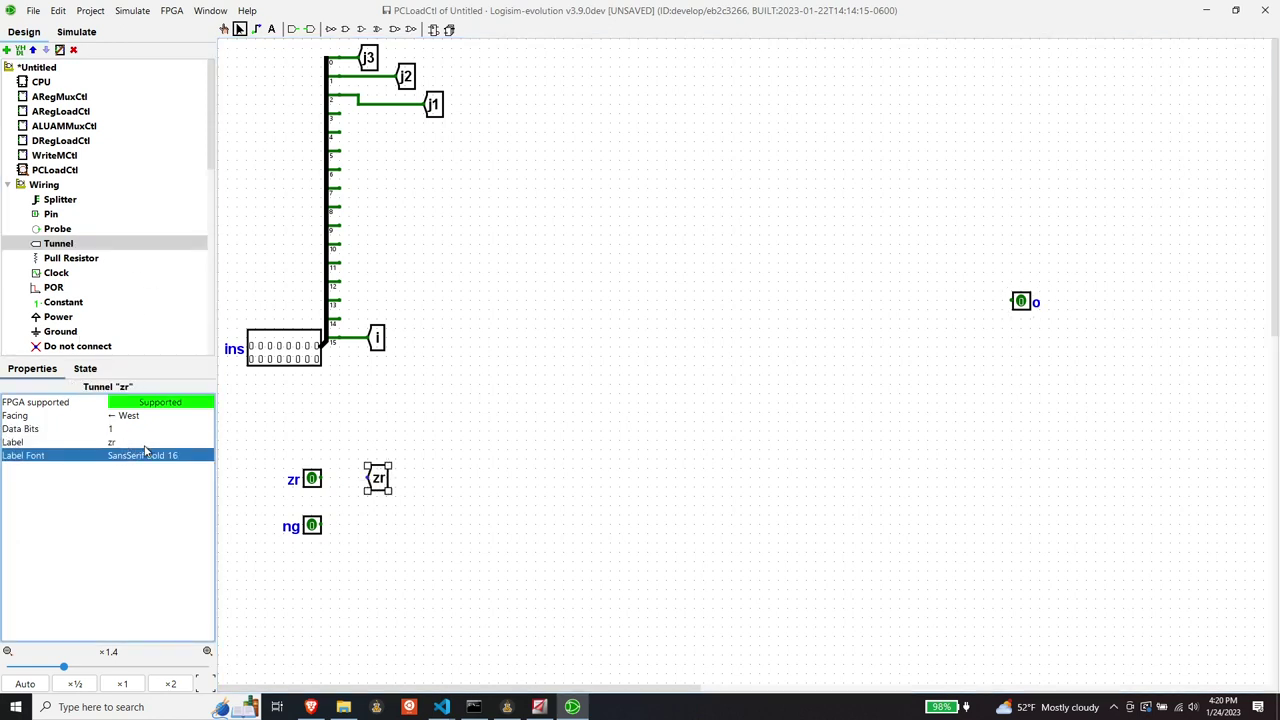
pyautogui.click(372, 525)
pyautogui.click(130, 442)
pyautogui.write('ng')
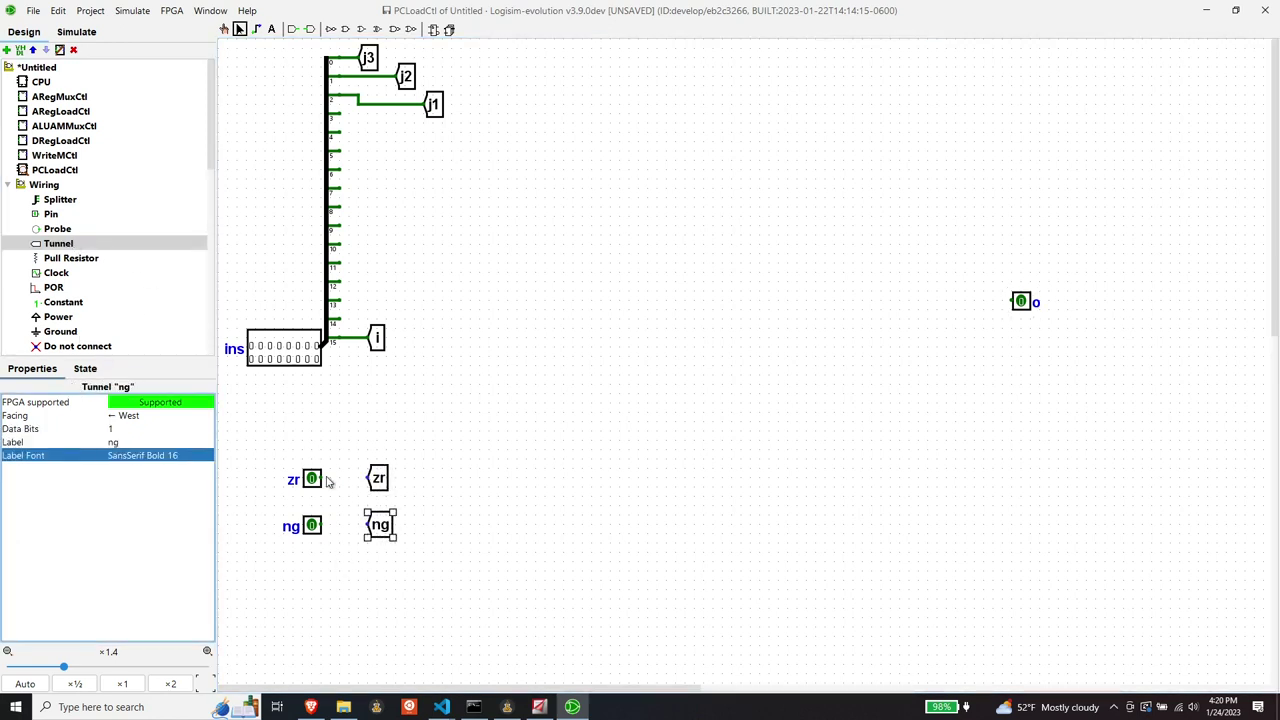
pyautogui.moveTo(322, 478); pyautogui.dragTo(368, 478)
pyautogui.moveTo(325, 523); pyautogui.dragTo(368, 525)
# Step: Align the j3, j2 and j1 tunnels in one evenly spaced column farther from the splitter, keeping their wires
pyautogui.moveTo(433, 104); pyautogui.dragTo(443, 150)
pyautogui.click(388, 104)
pyautogui.moveTo(388, 104); pyautogui.dragTo(388, 150)
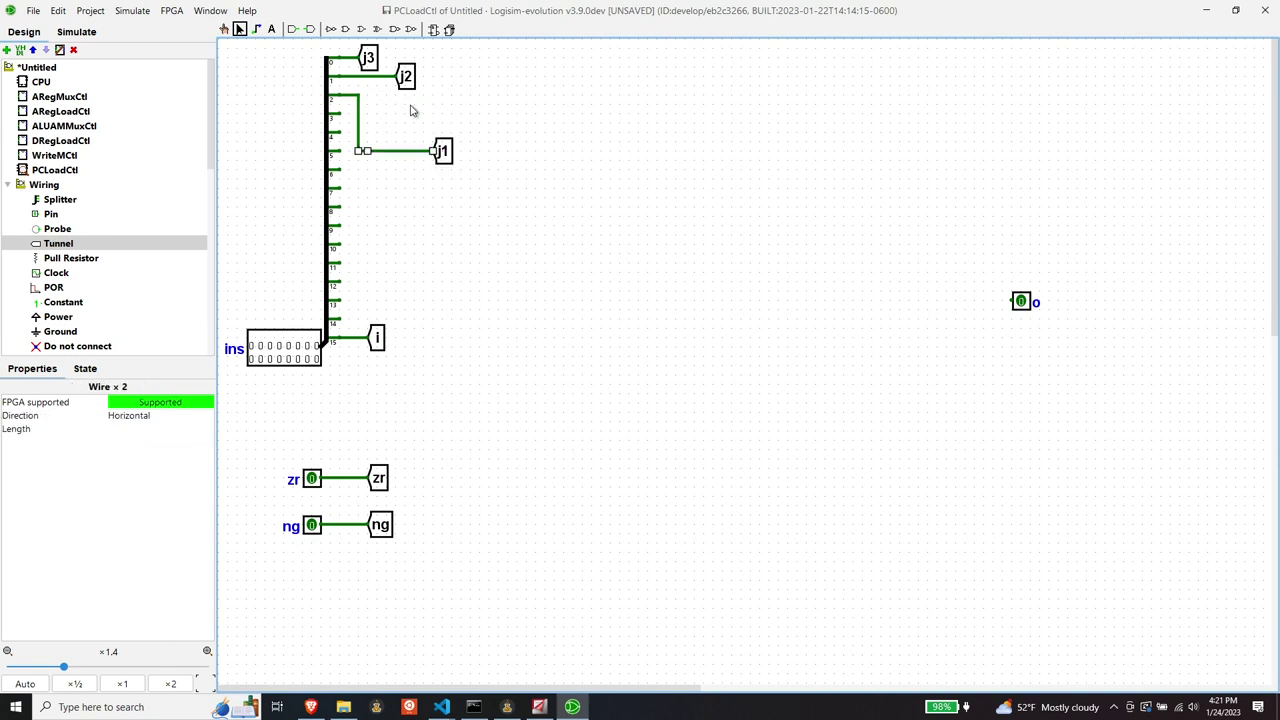
pyautogui.moveTo(405, 76); pyautogui.dragTo(443, 57)
pyautogui.click(58, 10)
pyautogui.click(368, 57)
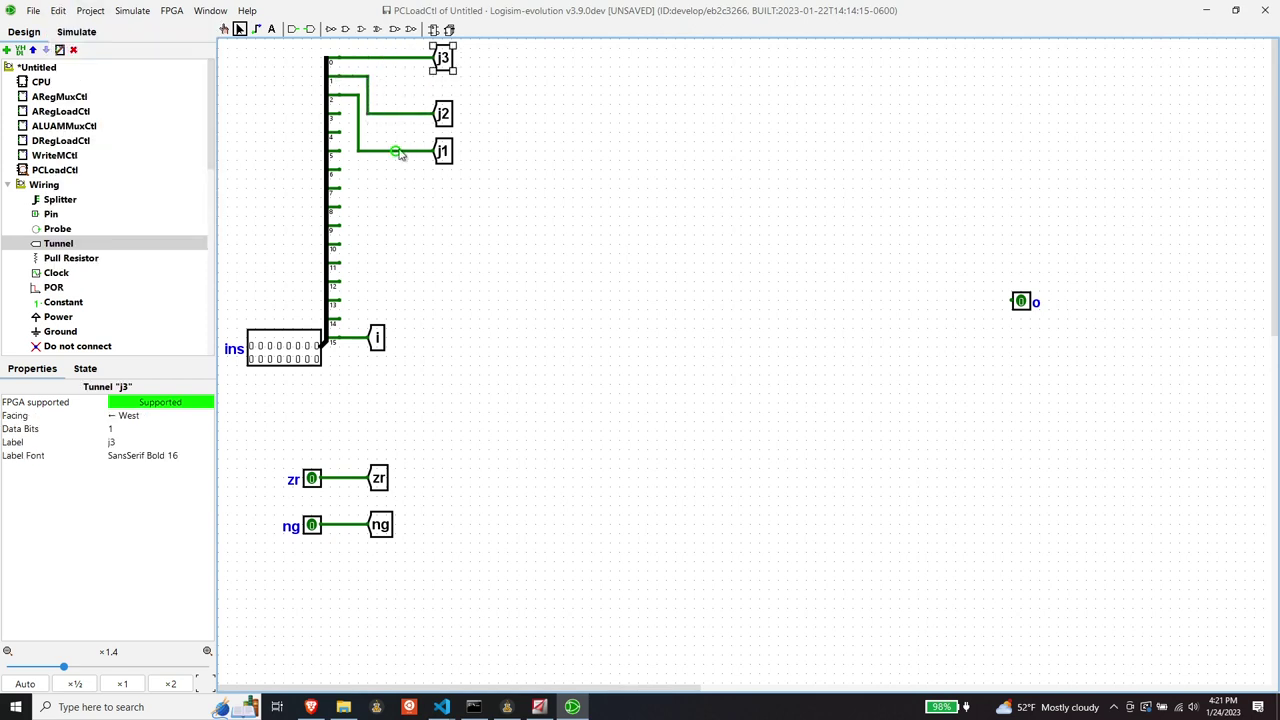
pyautogui.moveTo(445, 151); pyautogui.dragTo(445, 168)
pyautogui.click(449, 248)
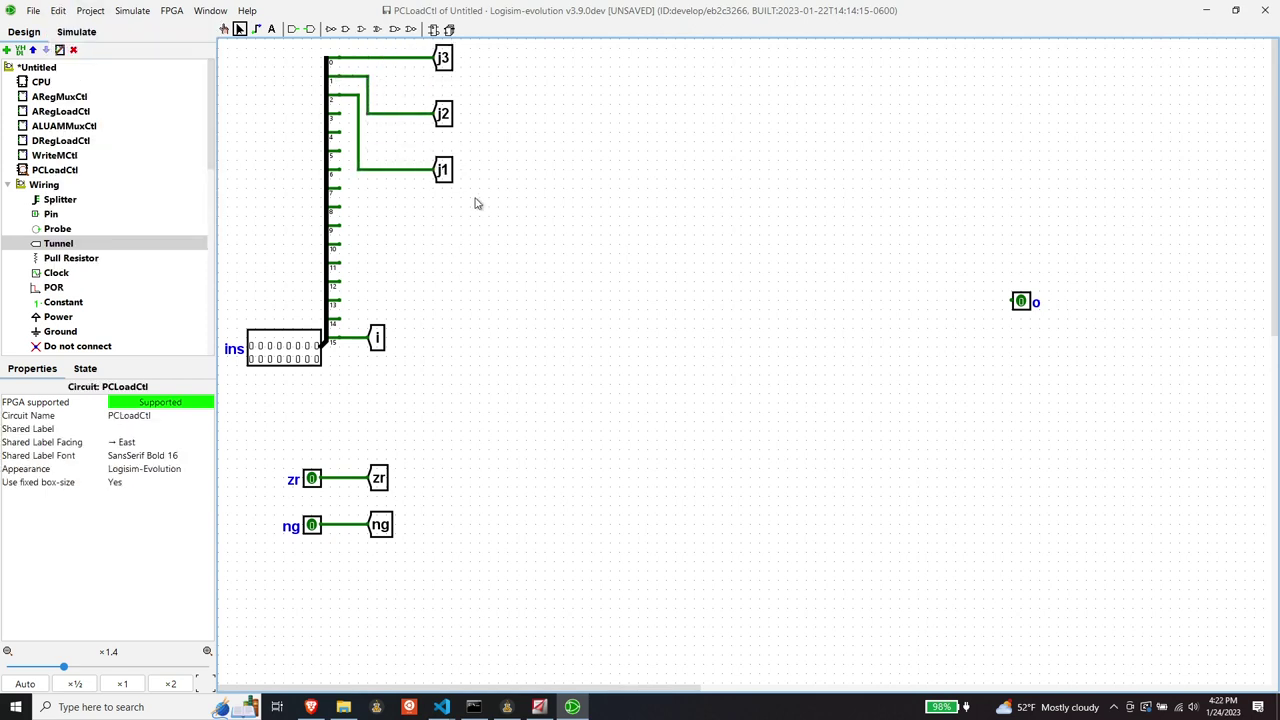
# Step: Add a tunnel labelled notj3 below j3 and feed it from the j3 wire through a NOT gate
pyautogui.click(62, 243)
pyautogui.click(441, 86)
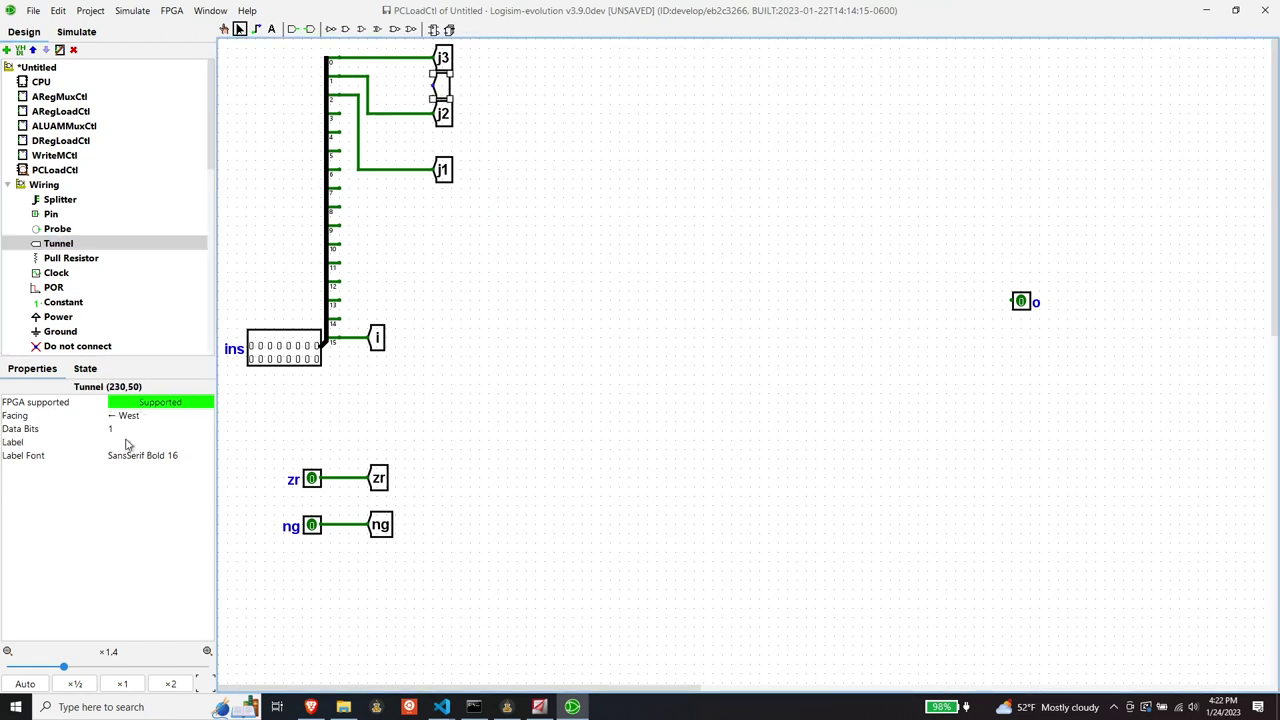
pyautogui.click(130, 441)
pyautogui.write('notj3')
pyautogui.press('Return')
pyautogui.scroll(-4, 100, 220)
pyautogui.click(65, 243)
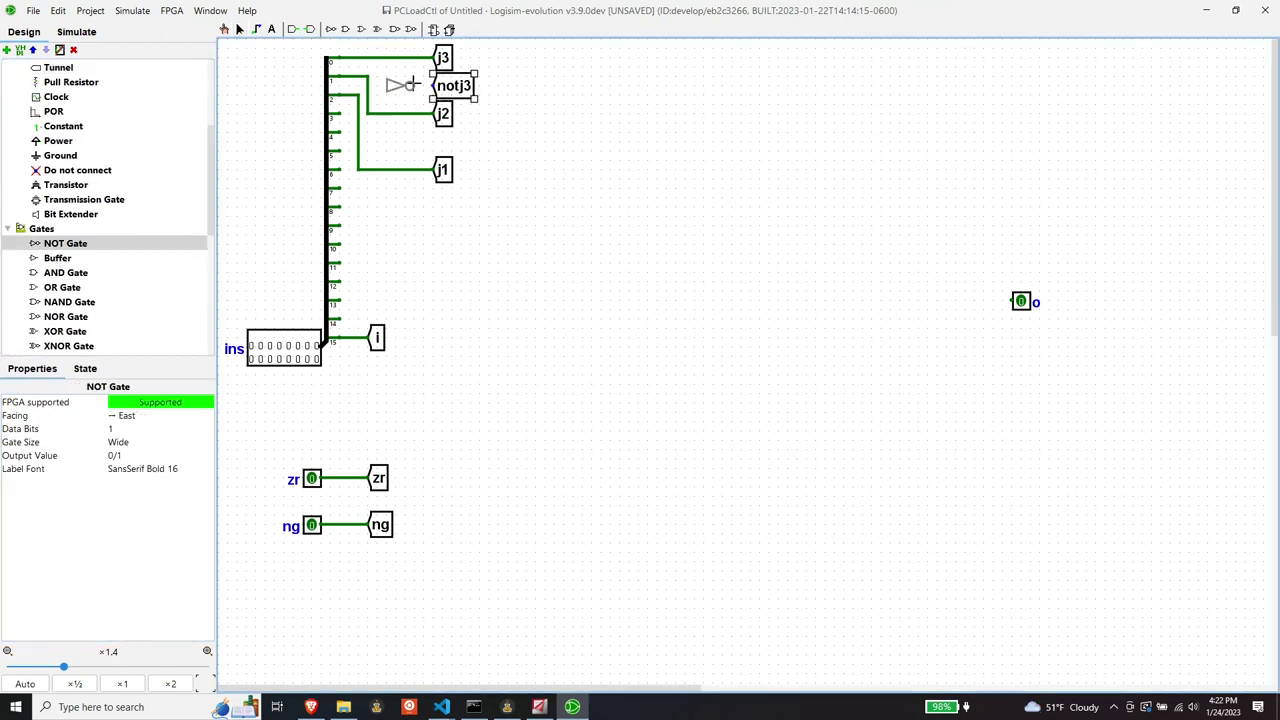
pyautogui.click(413, 87)
pyautogui.moveTo(384, 87); pyautogui.dragTo(376, 57)
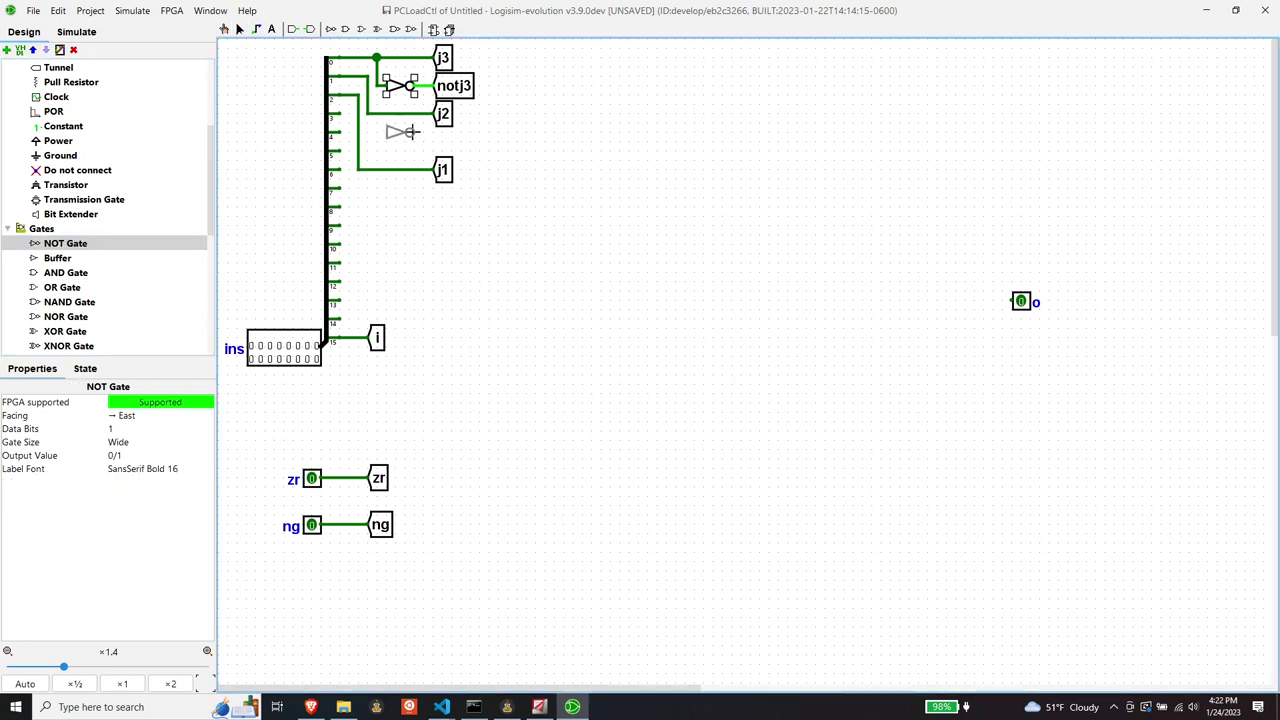
# Step: Add a NOT gate and a tunnel labelled notj2 below j2, fed from the j2 wire
pyautogui.click(405, 140)
pyautogui.scroll(2, 100, 220)
pyautogui.click(58, 111)
pyautogui.click(441, 141)
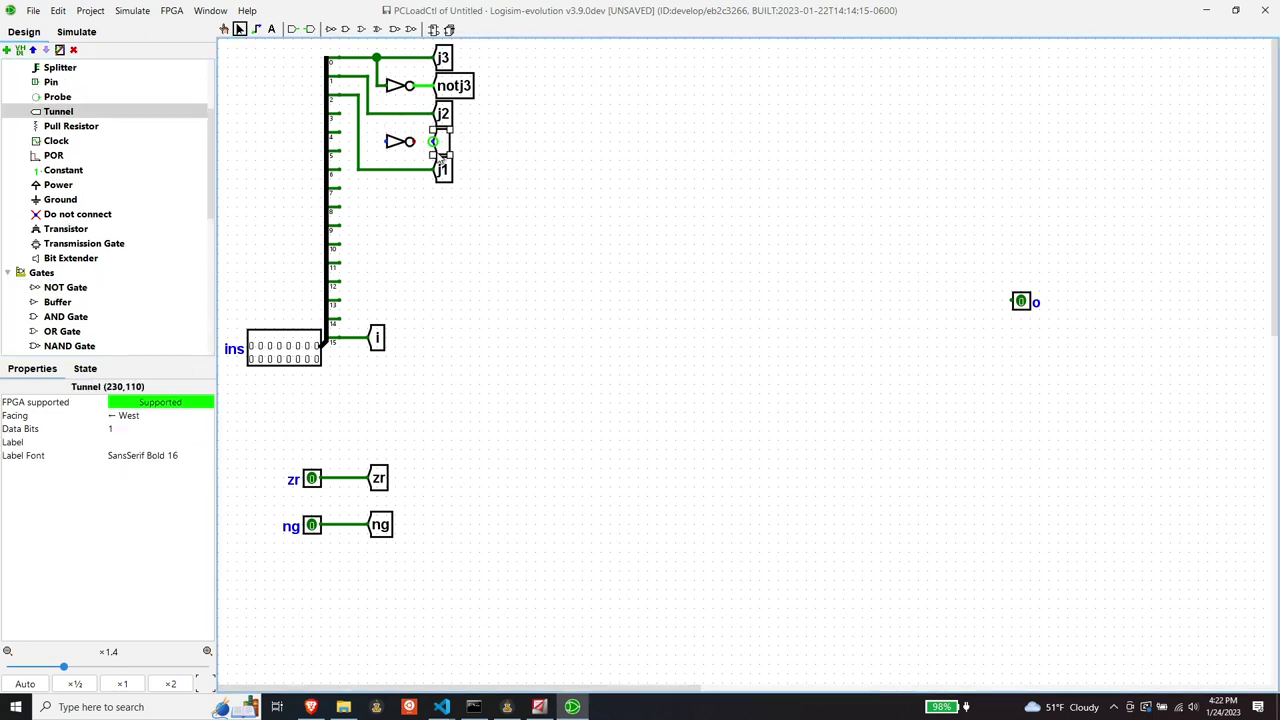
pyautogui.click(130, 441)
pyautogui.write('notj2')
pyautogui.press('Return')
pyautogui.moveTo(386, 141); pyautogui.dragTo(376, 113)
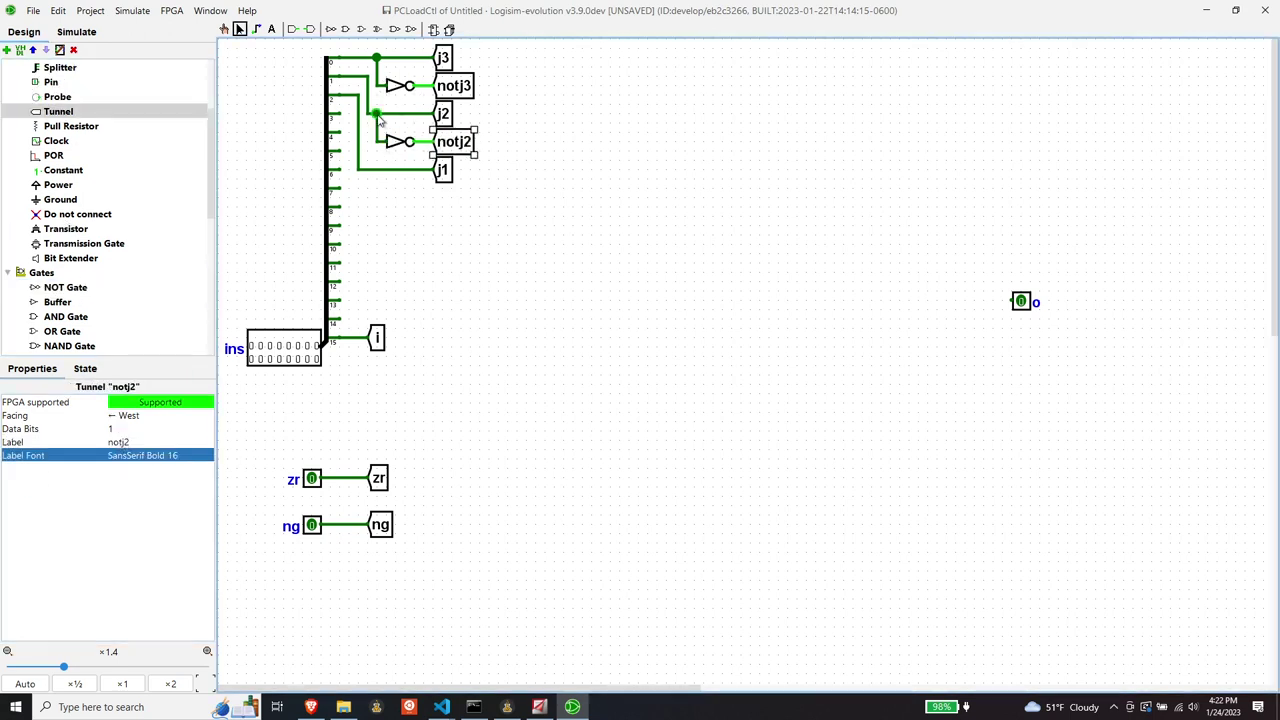
# Step: Add a tunnel labelled notj1 below j1 and feed it from the j1 wire through a NOT gate
pyautogui.click(434, 197)
pyautogui.click(112, 441)
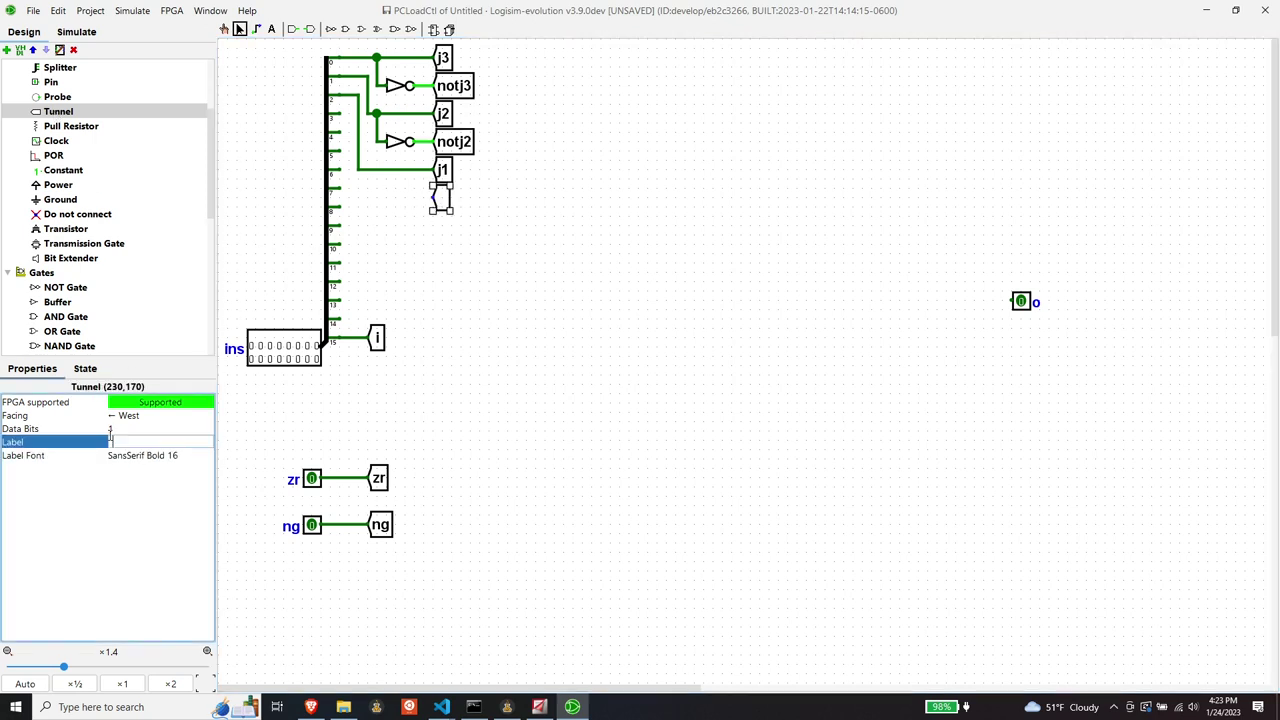
pyautogui.write('notj1')
pyautogui.press('Return')
pyautogui.click(65, 287)
pyautogui.click(405, 197)
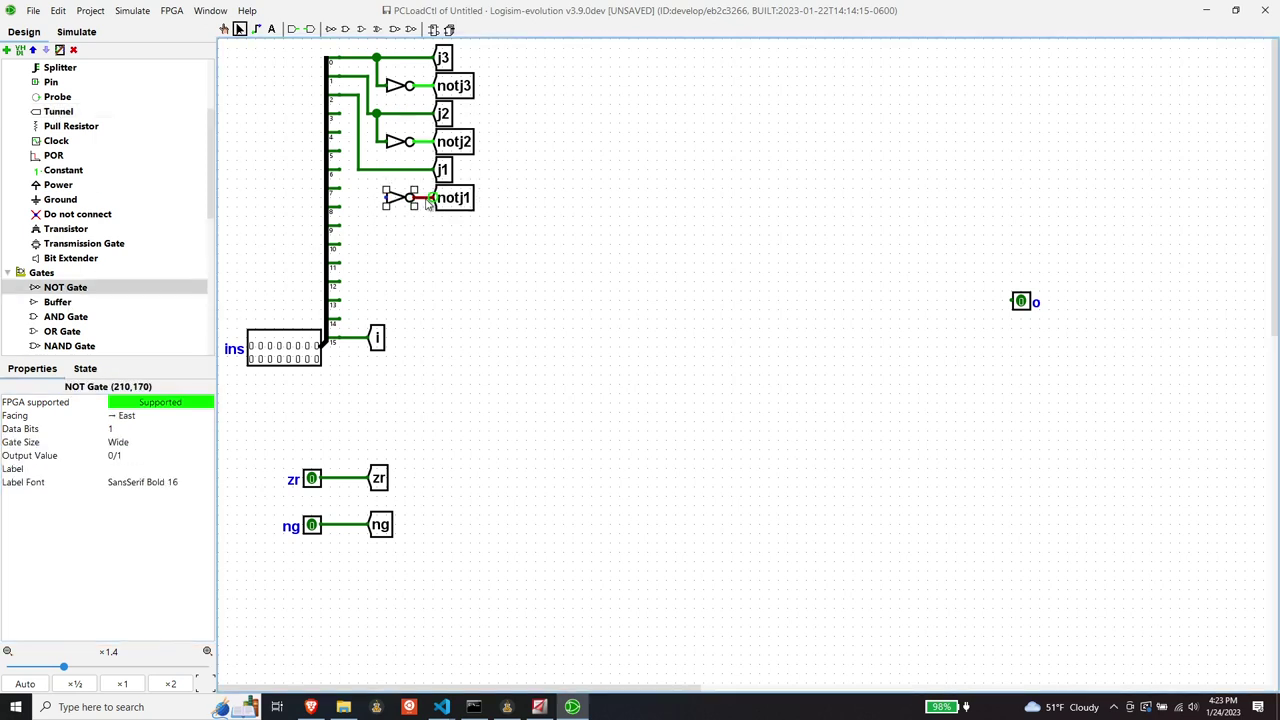
pyautogui.moveTo(386, 197); pyautogui.dragTo(376, 169)
# Step: Align the i and zr tunnels with the j tunnel column, moving the zr pin and tunnel up
pyautogui.moveTo(377, 338); pyautogui.dragTo(443, 338)
pyautogui.moveTo(278, 458); pyautogui.dragTo(400, 496)
pyautogui.moveTo(378, 478); pyautogui.dragTo(436, 459)
pyautogui.click(357, 571)
# Step: Add a tunnel labelled notzr below the zr tunnel and move the ng tunnel right in line with zr
pyautogui.click(58, 111)
pyautogui.click(368, 459)
pyautogui.click(112, 441)
pyautogui.write('notzr')
pyautogui.press('Return')
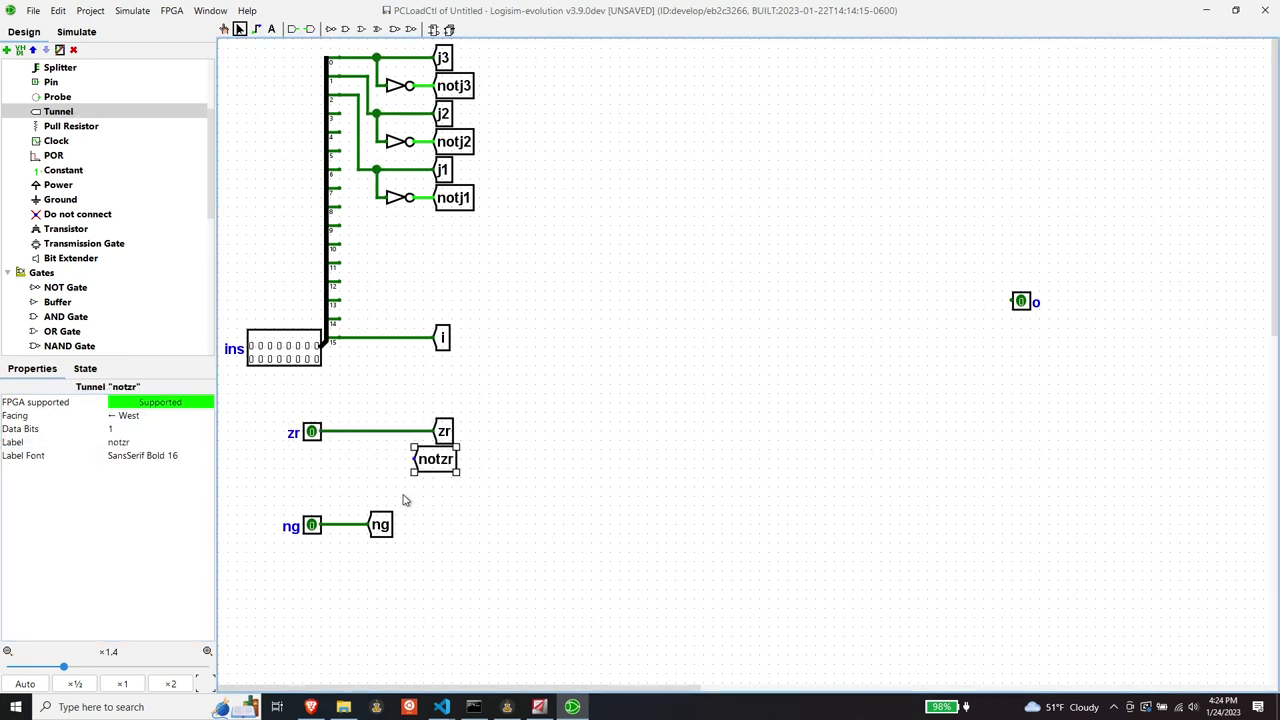
pyautogui.moveTo(380, 525); pyautogui.dragTo(446, 525)
# Step: Place a NOT gate in front of the notzr tunnel and connect its input to the zr wire
pyautogui.scroll(-1, 100, 200)
pyautogui.click(65, 243)
pyautogui.click(392, 459)
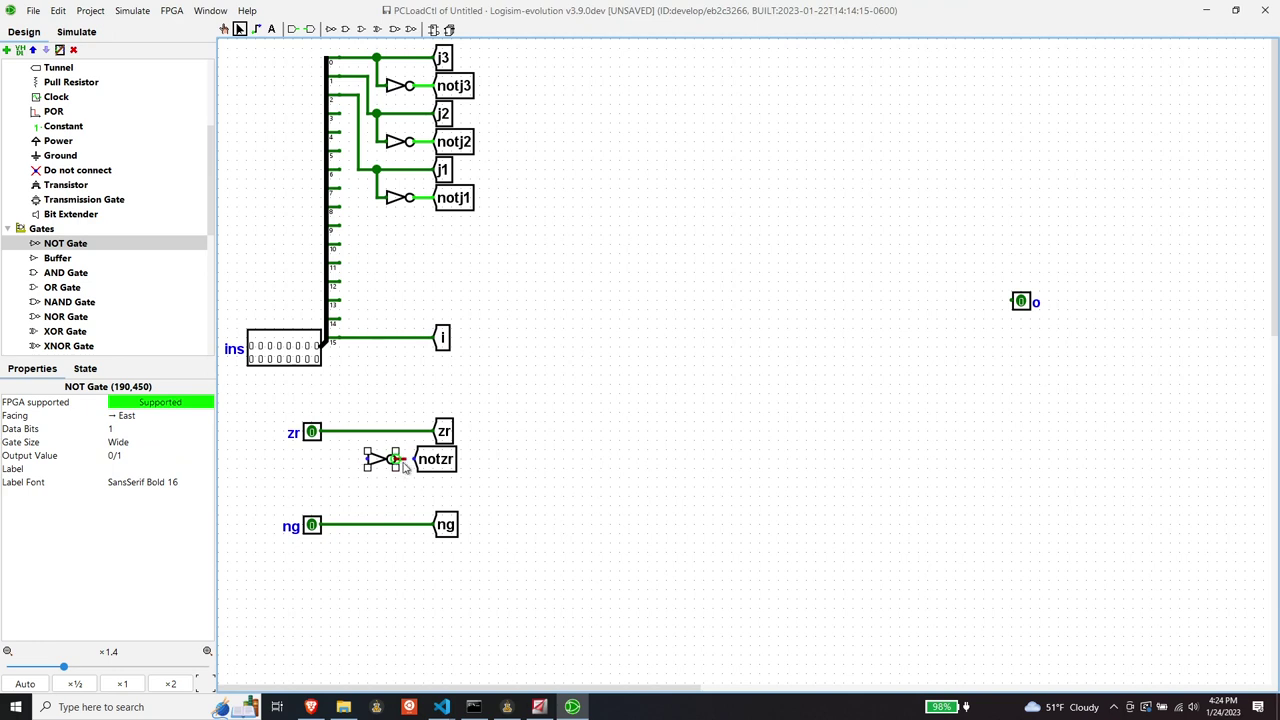
pyautogui.moveTo(367, 459); pyautogui.dragTo(348, 431)
# Step: Add a tunnel labelled notng below the ng tunnel and feed it from the ng wire through a NOT gate
pyautogui.click(58, 67)
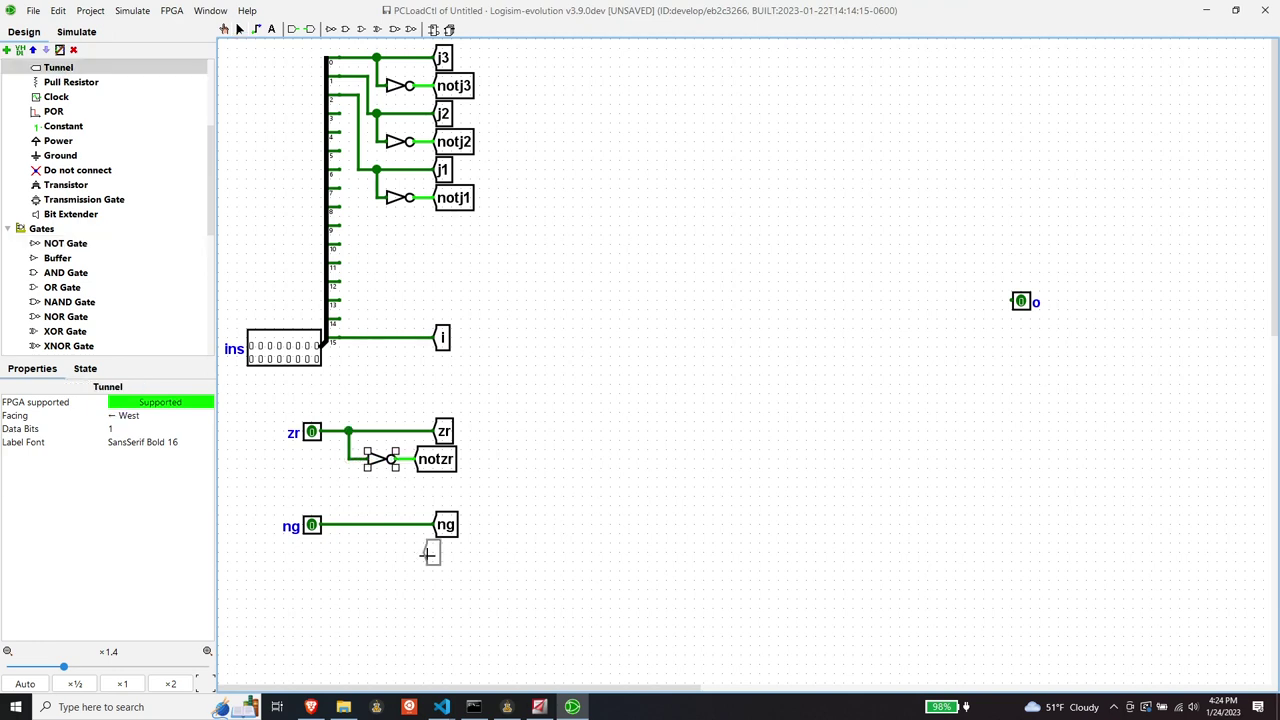
pyautogui.click(428, 553)
pyautogui.write('notng')
pyautogui.press('Return')
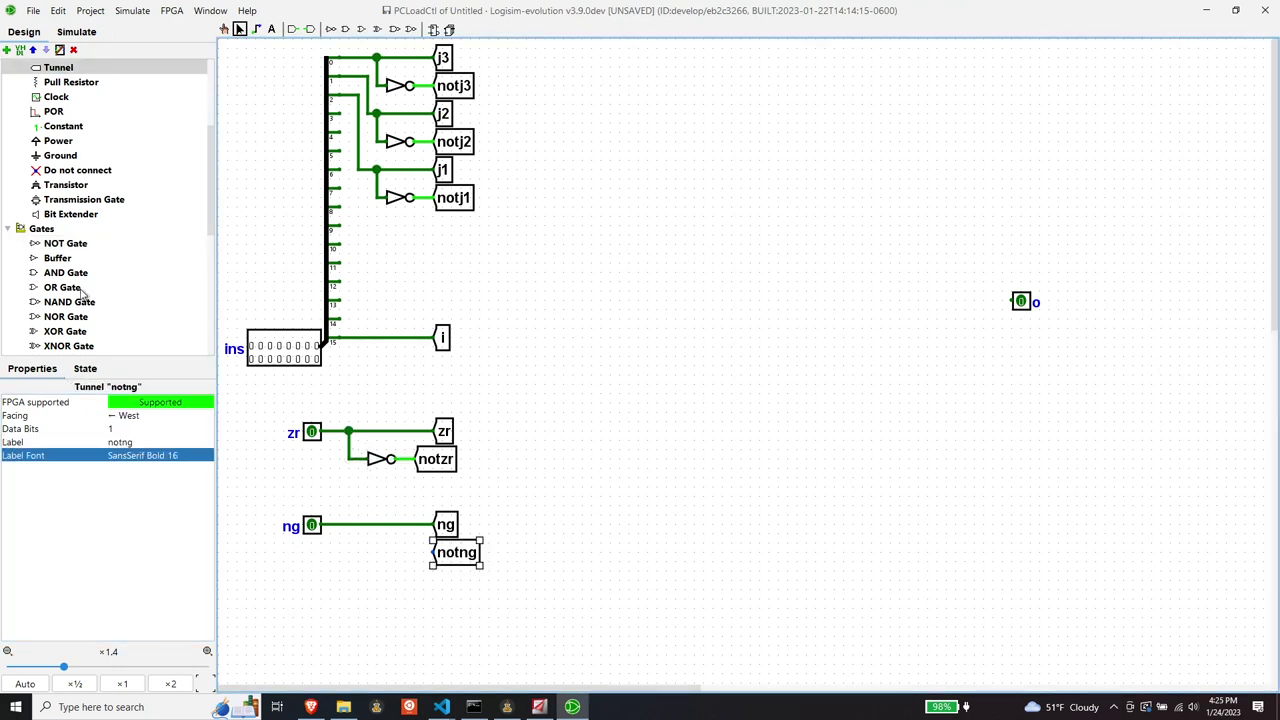
pyautogui.click(60, 243)
pyautogui.click(392, 552)
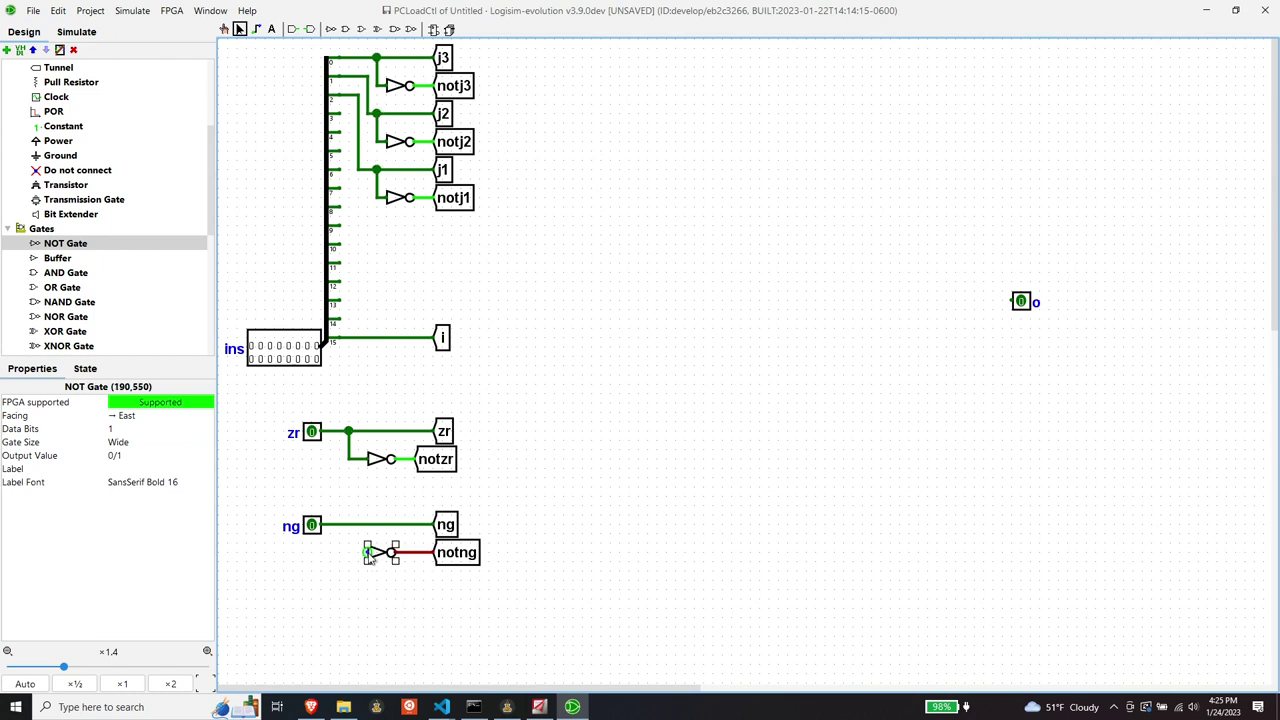
pyautogui.moveTo(367, 552); pyautogui.dragTo(348, 524)
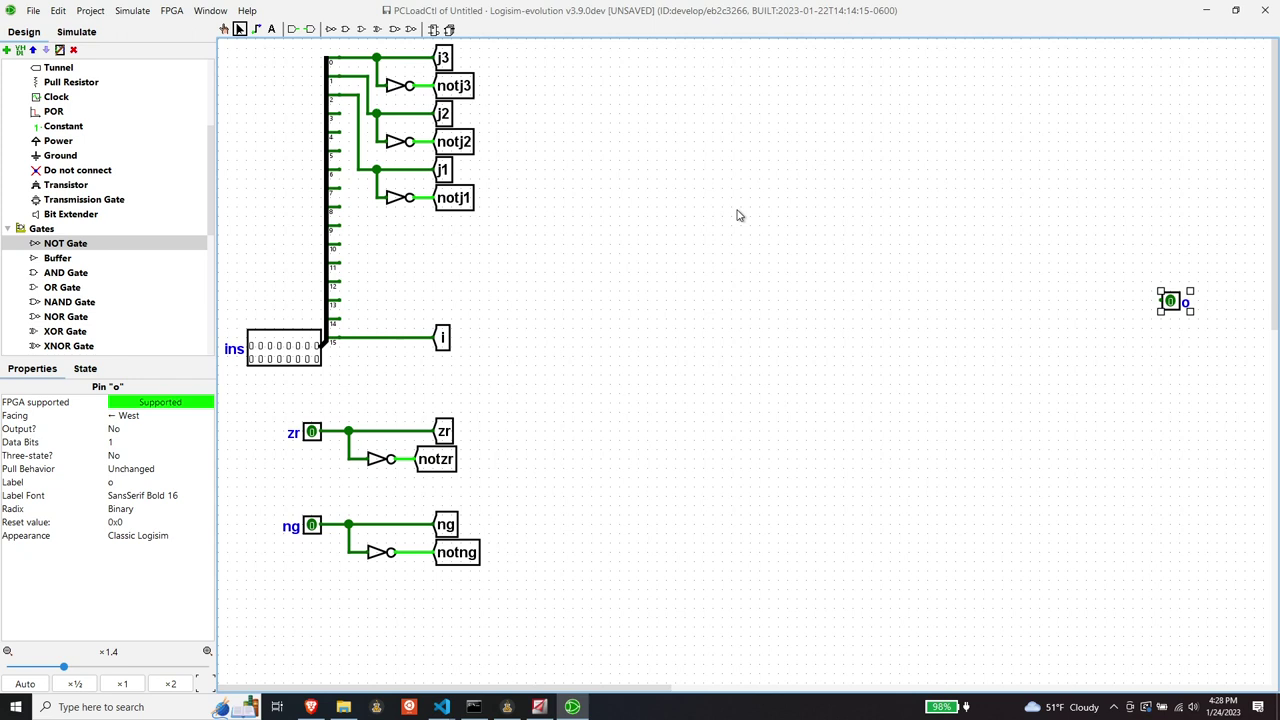
# Step: Place a five-input AND gate labelled jgt in the upper area between the j tunnels and the o pin
pyautogui.click(64, 273)
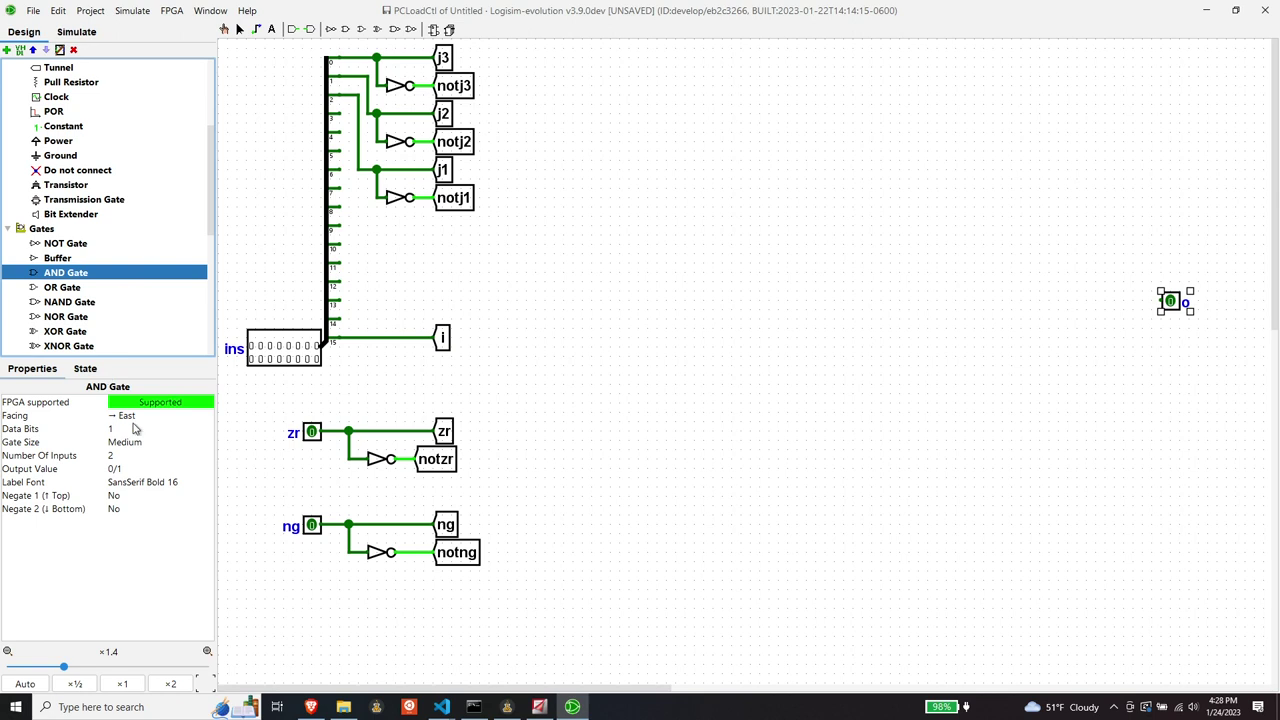
pyautogui.click(148, 455)
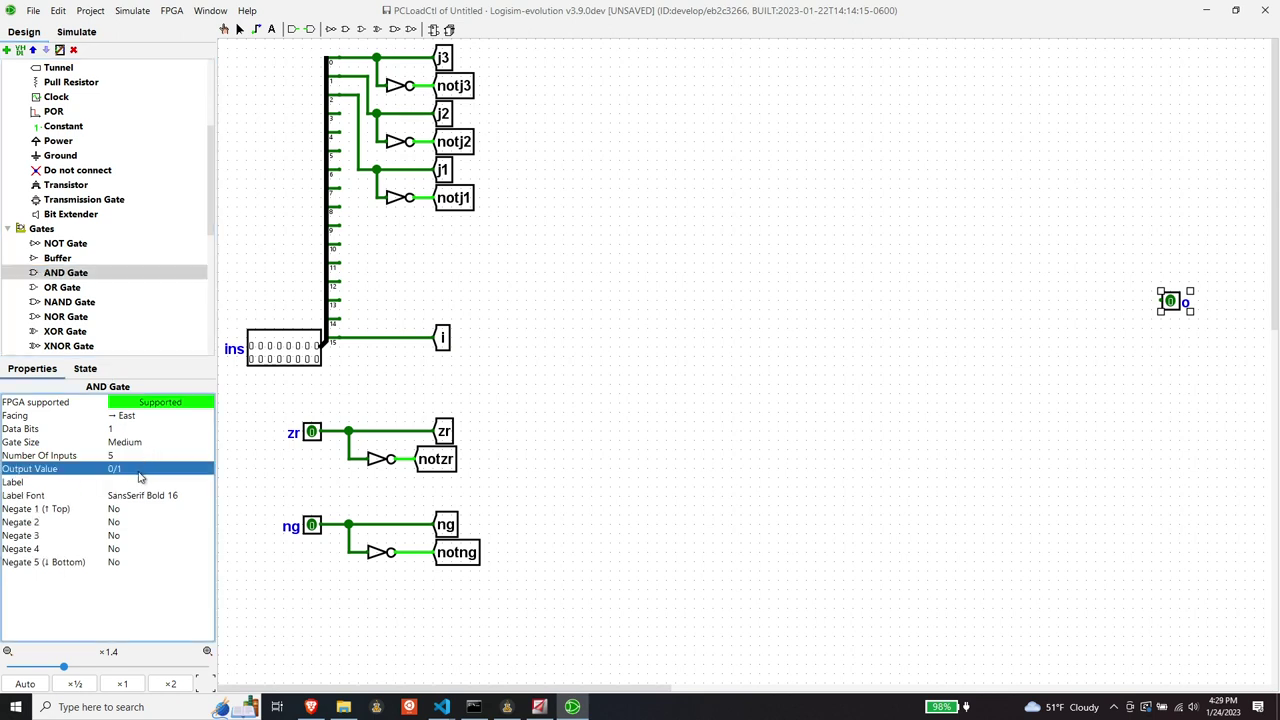
pyautogui.click(124, 483)
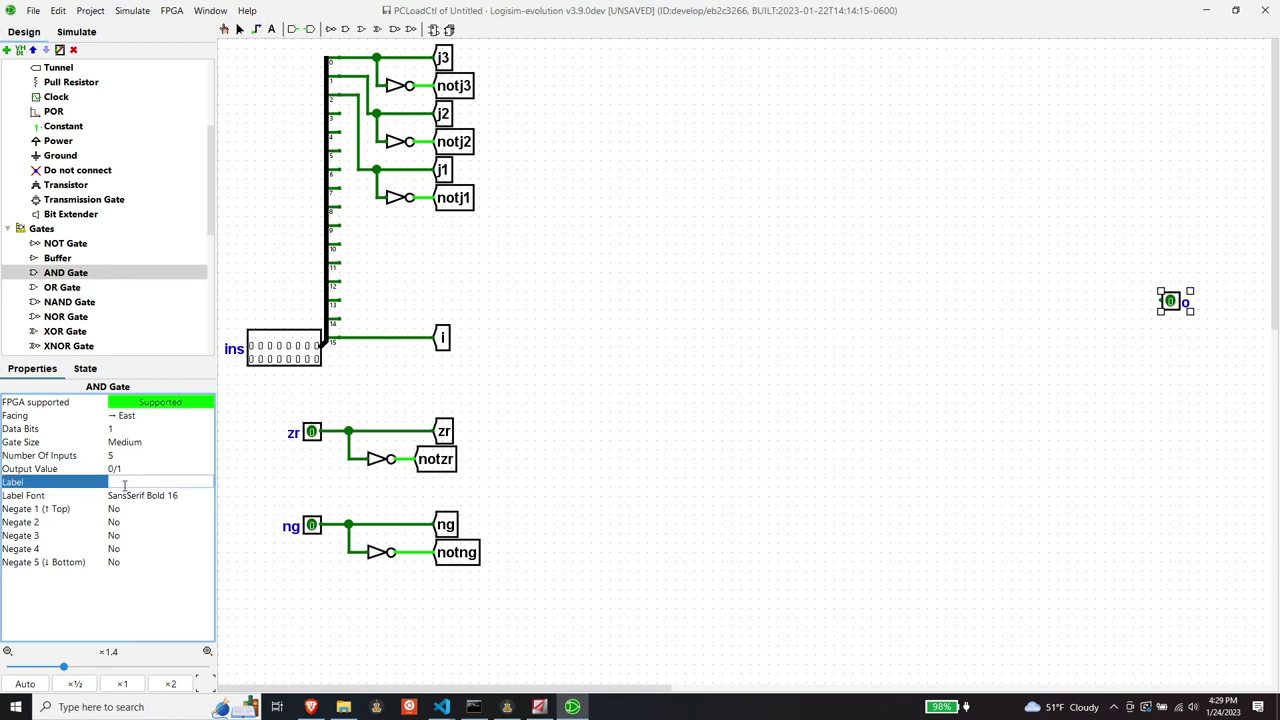
pyautogui.click(124, 490)
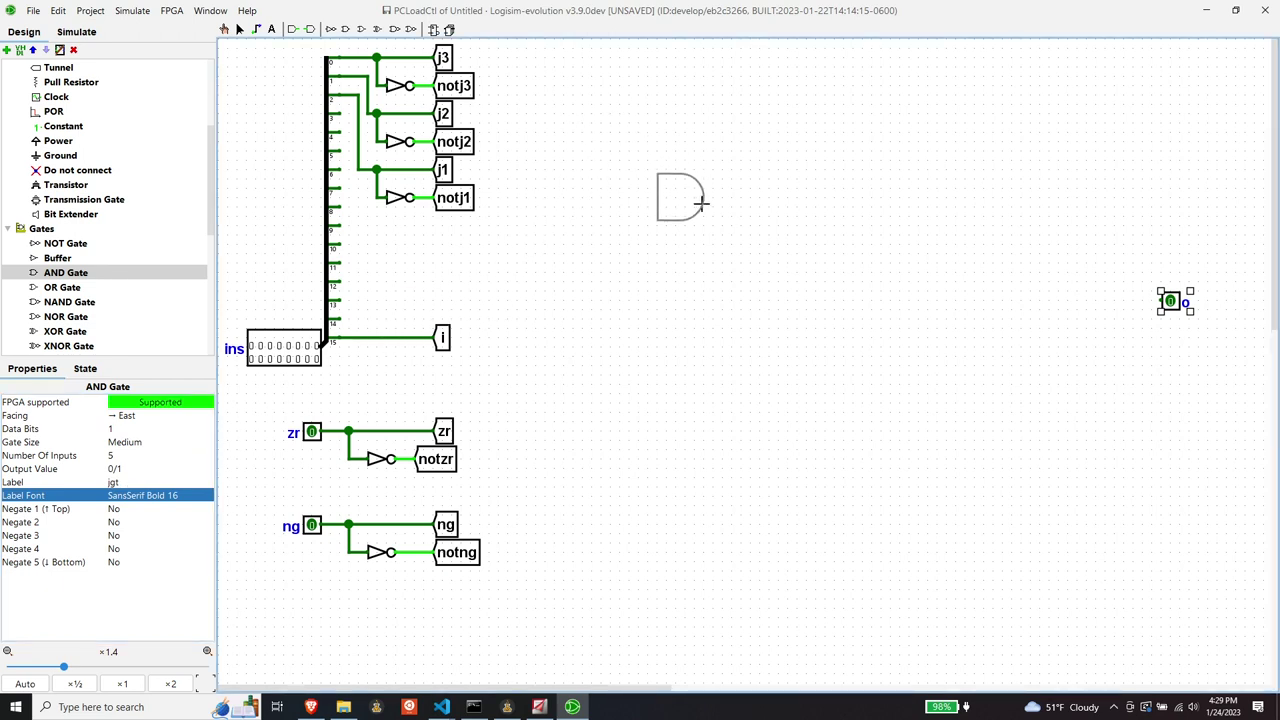
pyautogui.click(778, 104)
pyautogui.click(130, 584)
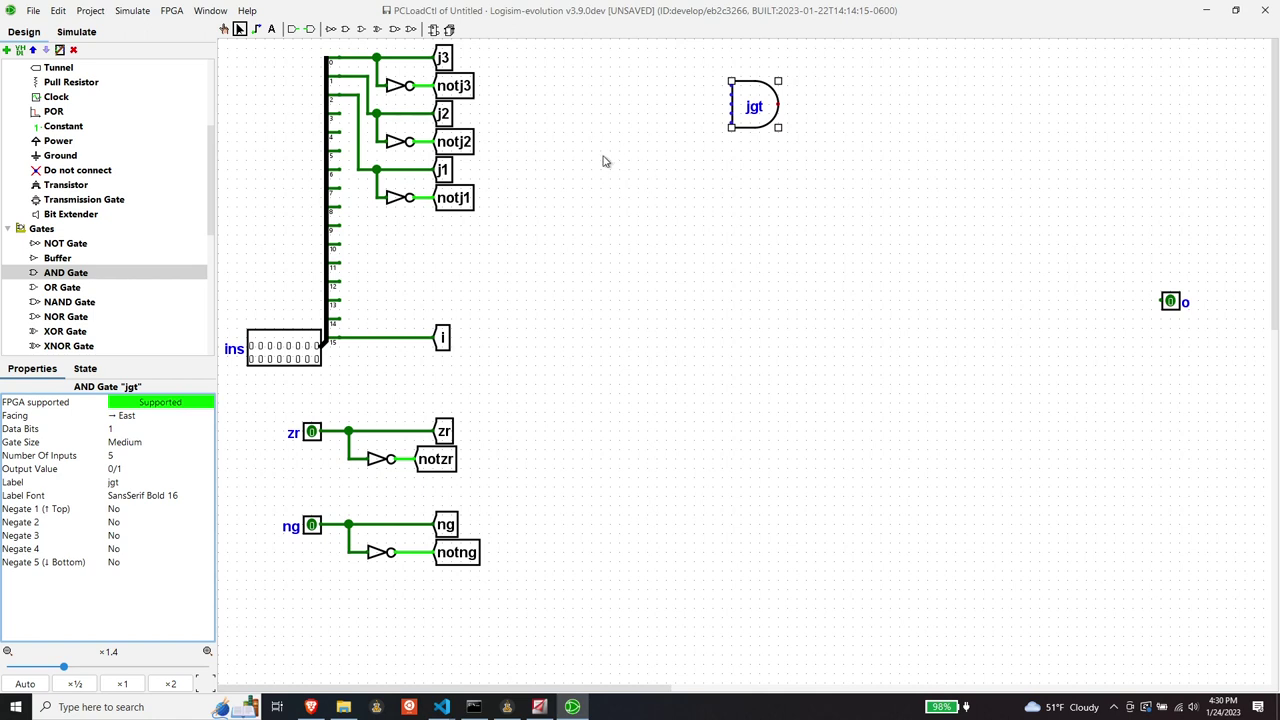
# Step: Add a tunnel labelled notj1 to the left of the jgt gate
pyautogui.scroll(3, 62, 150)
pyautogui.click(58, 199)
pyautogui.click(640, 86)
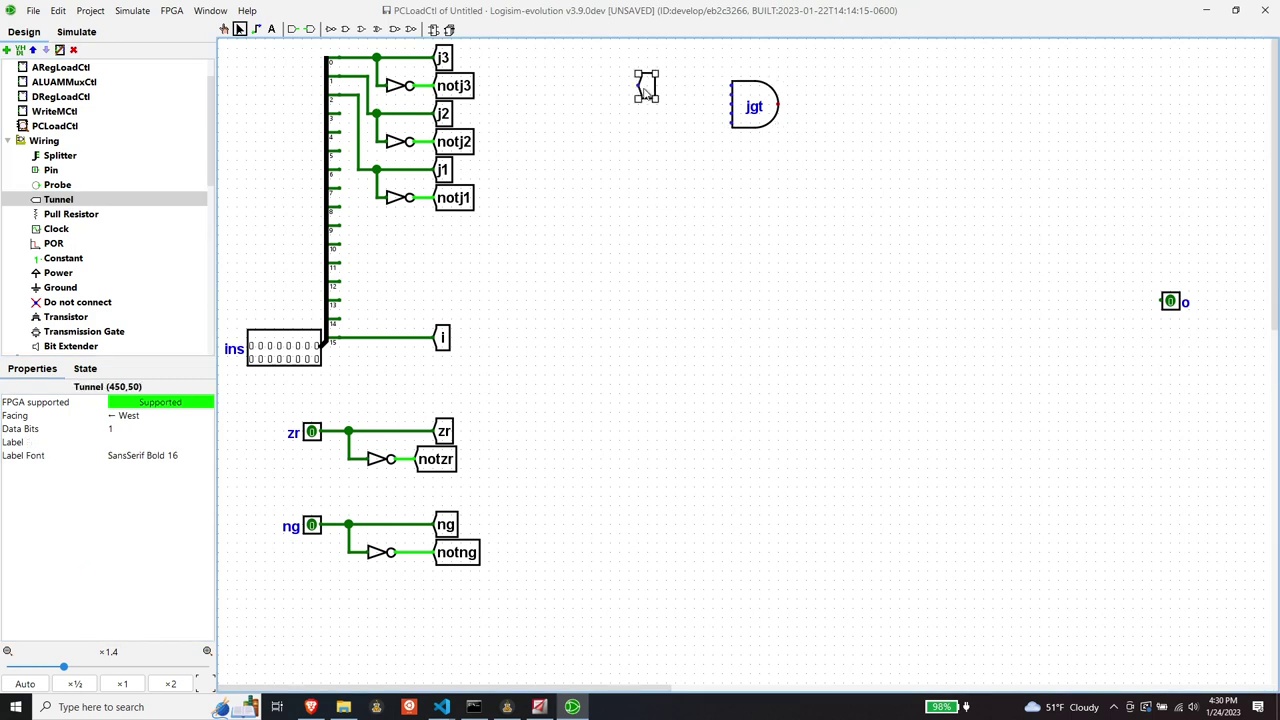
pyautogui.click(159, 442)
pyautogui.write('notj1')
pyautogui.press('Return')
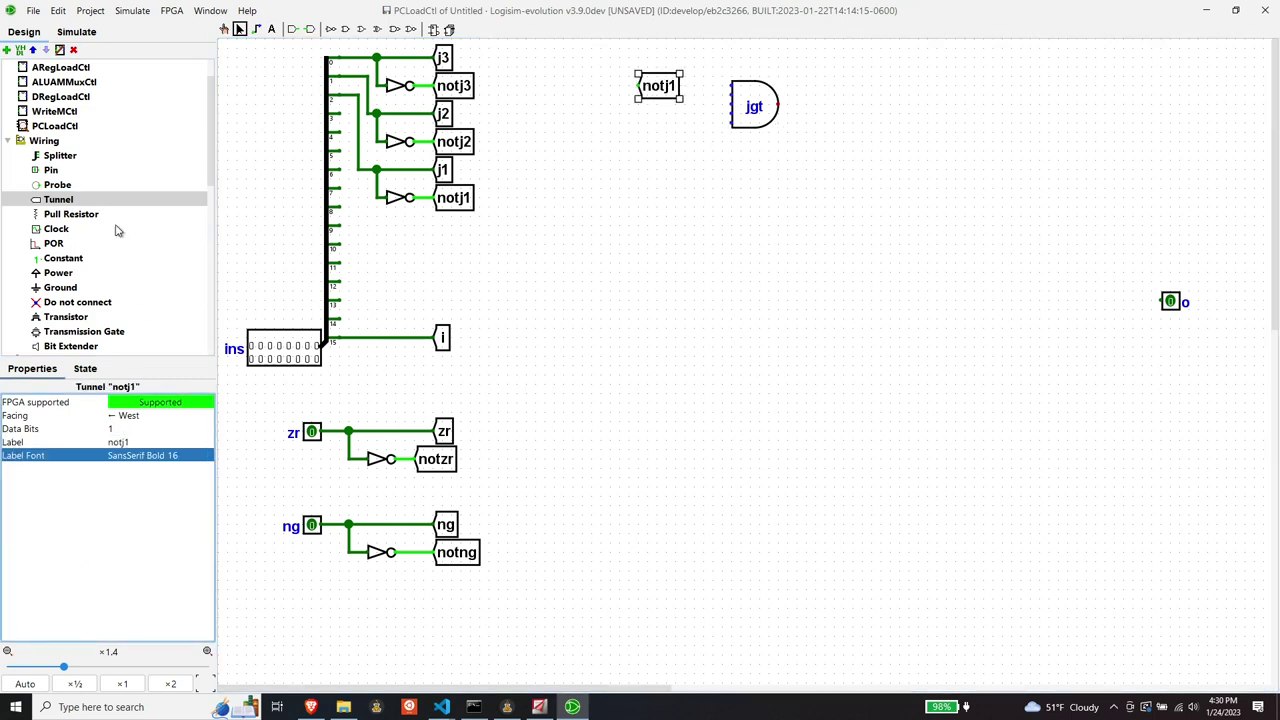
# Step: Add tunnels labelled notj2 and j3 in a column below the new notj1 tunnel
pyautogui.click(660, 188)
pyautogui.click(159, 442)
pyautogui.write('notj2')
pyautogui.press('Return')
pyautogui.moveTo(679, 192); pyautogui.dragTo(660, 146)
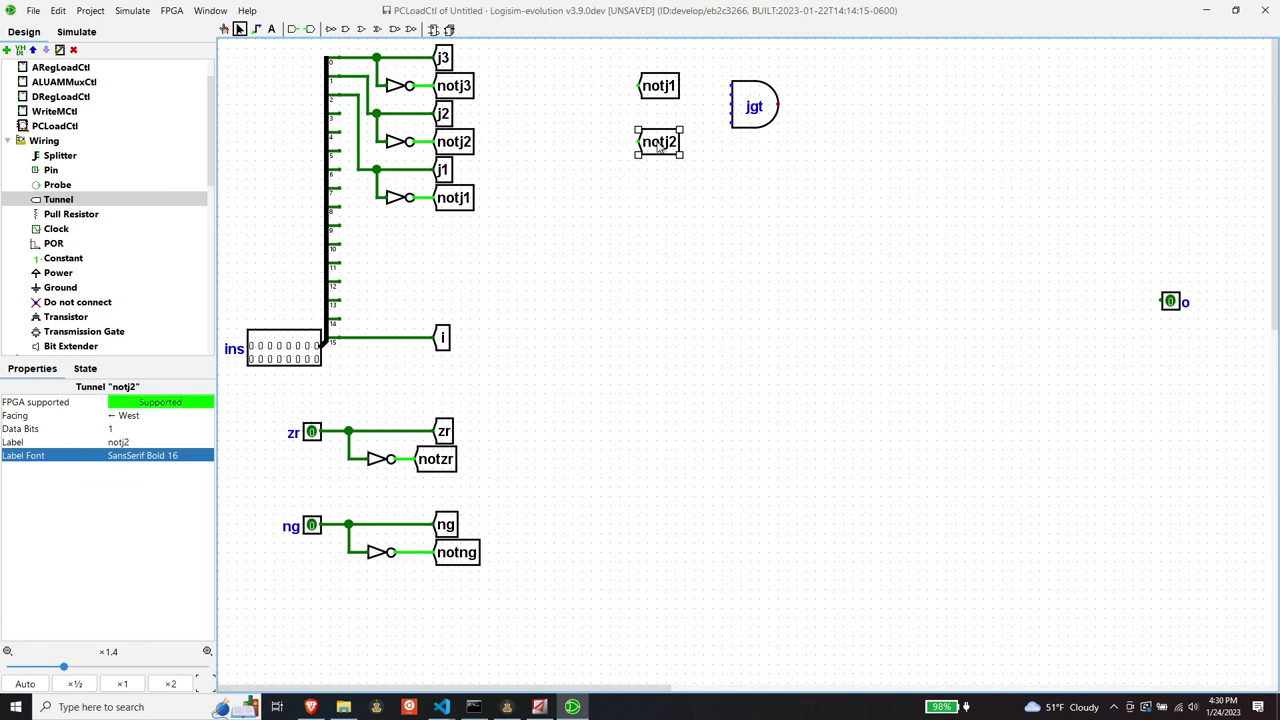
pyautogui.click(104, 199)
pyautogui.click(647, 198)
pyautogui.write('j3')
pyautogui.press('Return')
# Step: Set the notj1, notj2 and j3 tunnels beside the jgt gate to face east
pyautogui.click(659, 85)
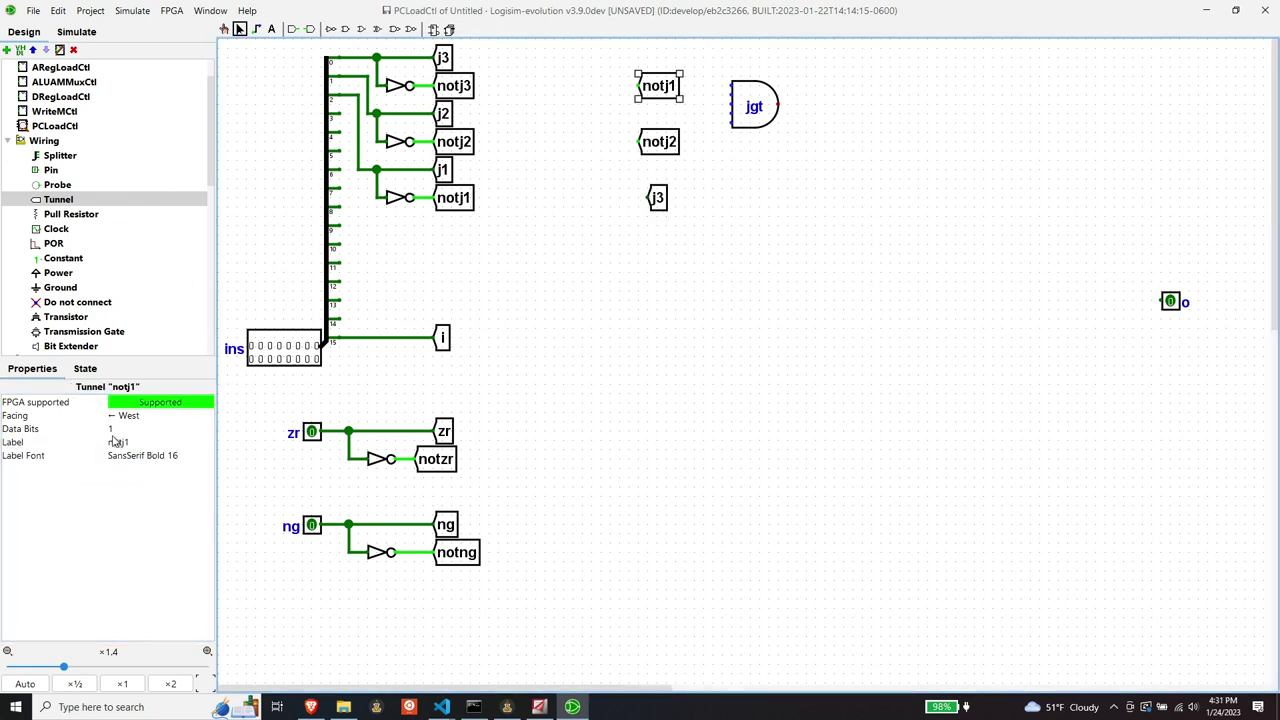
pyautogui.press('Right')
pyautogui.click(660, 141)
pyautogui.press('Right')
pyautogui.click(657, 197)
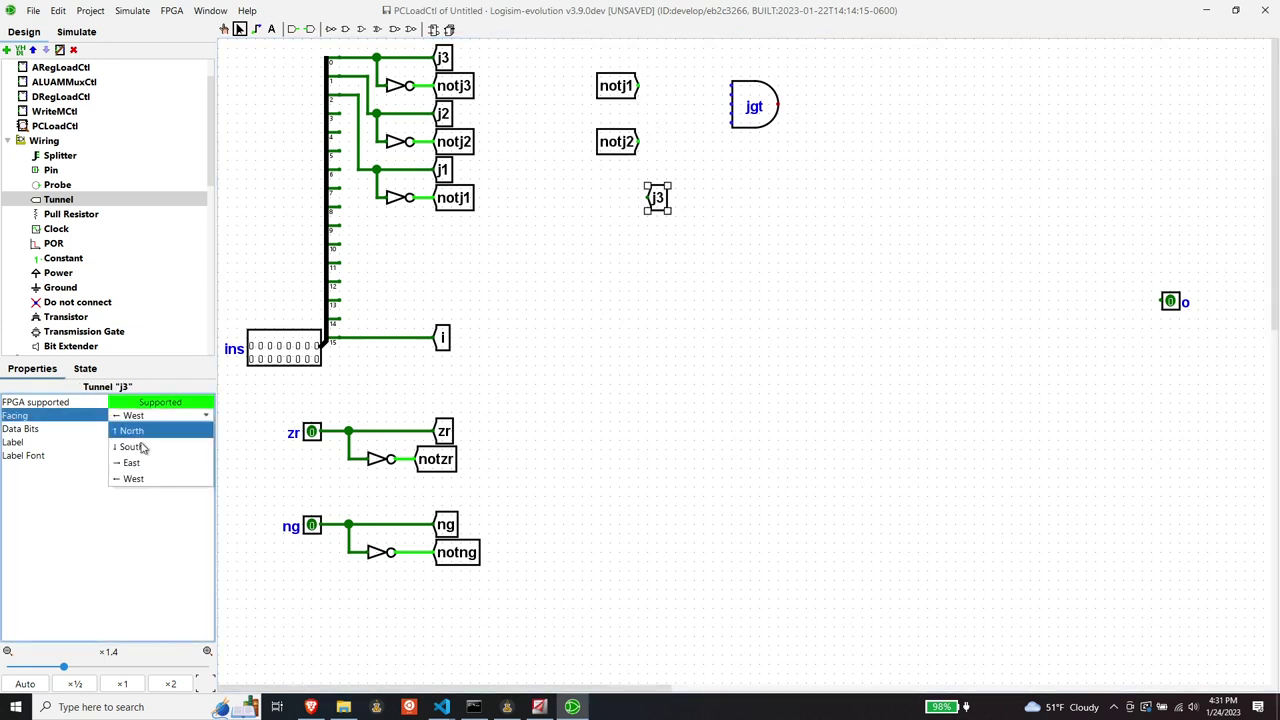
pyautogui.press('Right')
# Step: Stack the notj1, notj2 and j3 tunnels closely beside the jgt gate and wire them to its upper three inputs
pyautogui.click(617, 85)
pyautogui.moveTo(617, 85); pyautogui.dragTo(672, 67)
pyautogui.moveTo(614, 141); pyautogui.dragTo(672, 95)
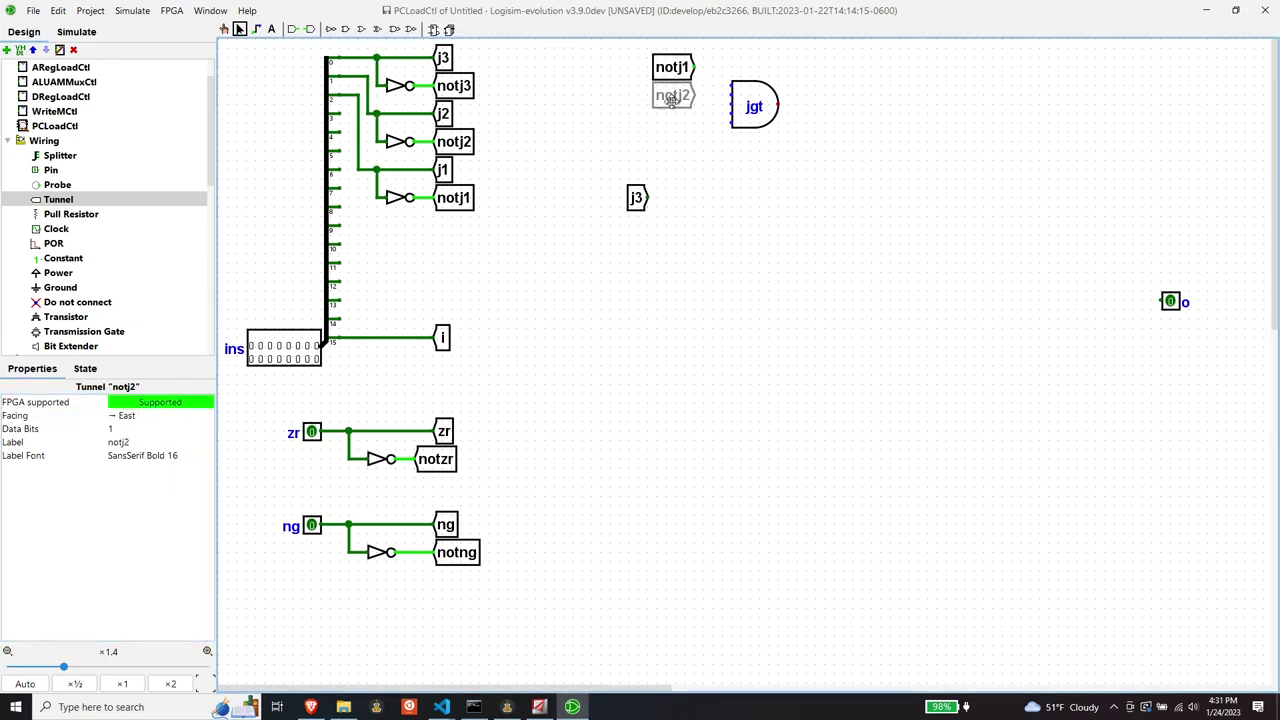
pyautogui.moveTo(636, 197); pyautogui.dragTo(665, 124)
pyautogui.moveTo(694, 67)
pyautogui.mouseDown()
pyautogui.moveTo(733, 86)
pyautogui.moveTo(704, 120)
pyautogui.moveTo(733, 106)
pyautogui.mouseUp()
pyautogui.click(727, 290)
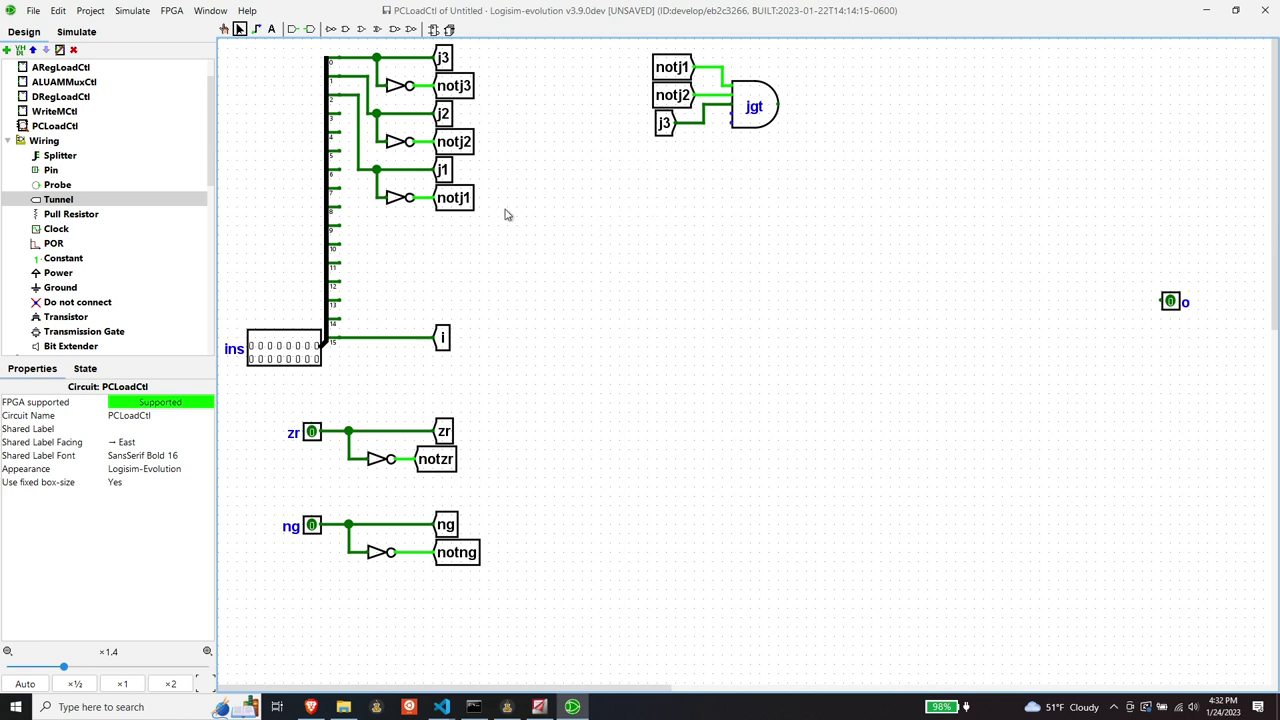
# Step: Add two east-facing tunnels below the j3 tunnel in the jgt group, labelled notzr and notng
pyautogui.click(655, 170)
pyautogui.click(128, 415)
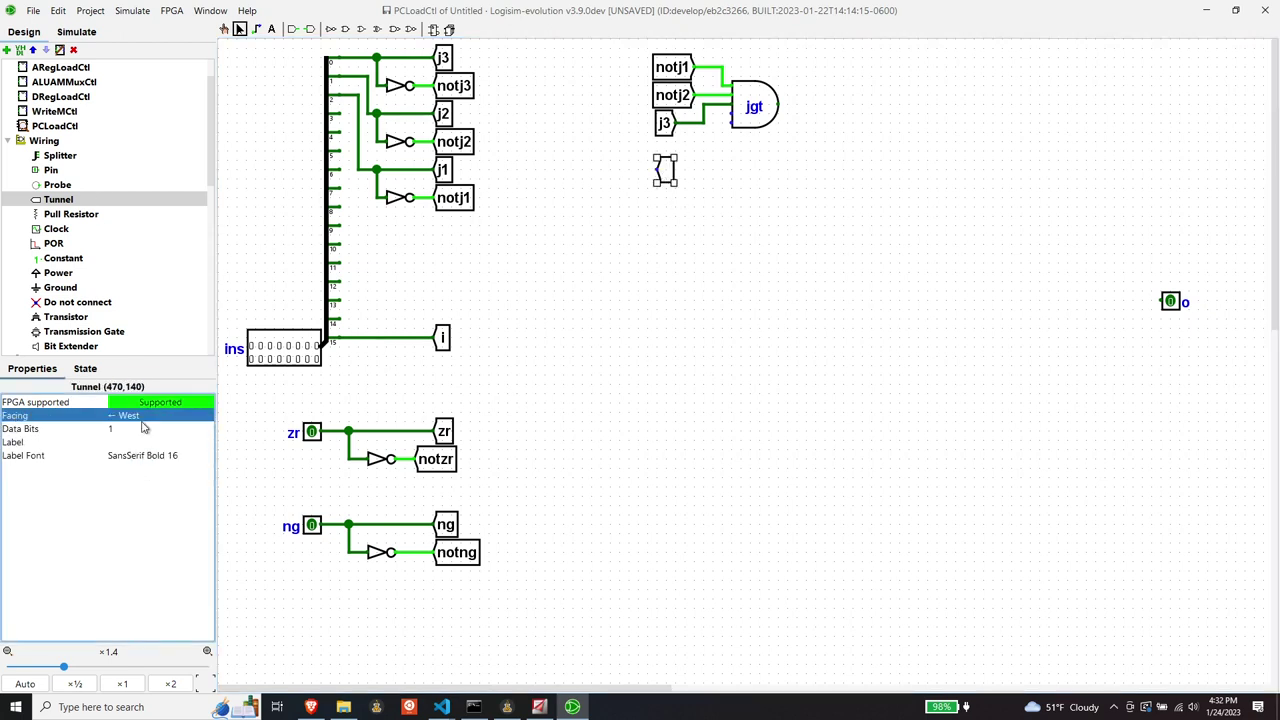
pyautogui.click(125, 442)
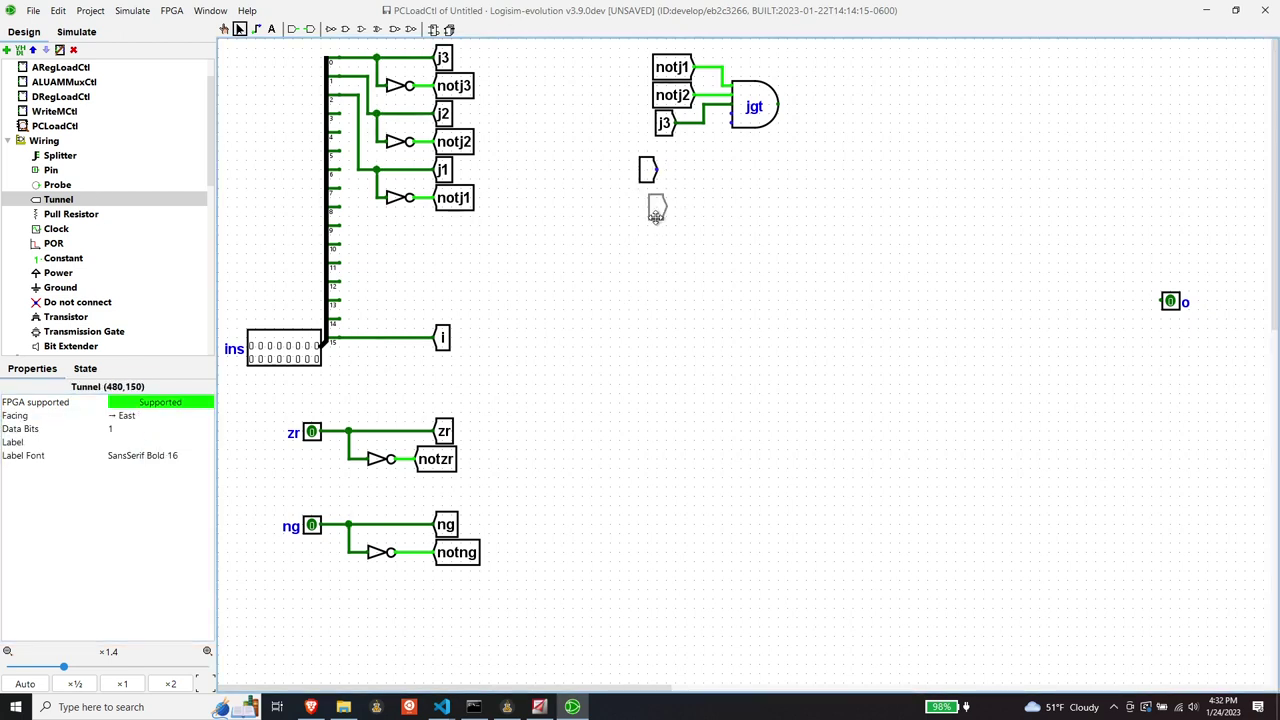
pyautogui.click(140, 442)
pyautogui.write('notzr')
pyautogui.press('Return')
pyautogui.click(652, 214)
pyautogui.click(140, 442)
pyautogui.write('notng')
pyautogui.press('Return')
# Step: Stack the notzr and notng tunnels directly under j3 and wire them to the jgt gate's two remaining inputs
pyautogui.moveTo(650, 162); pyautogui.dragTo(731, 119)
pyautogui.moveTo(670, 218); pyautogui.dragTo(731, 124)
pyautogui.click(784, 237)
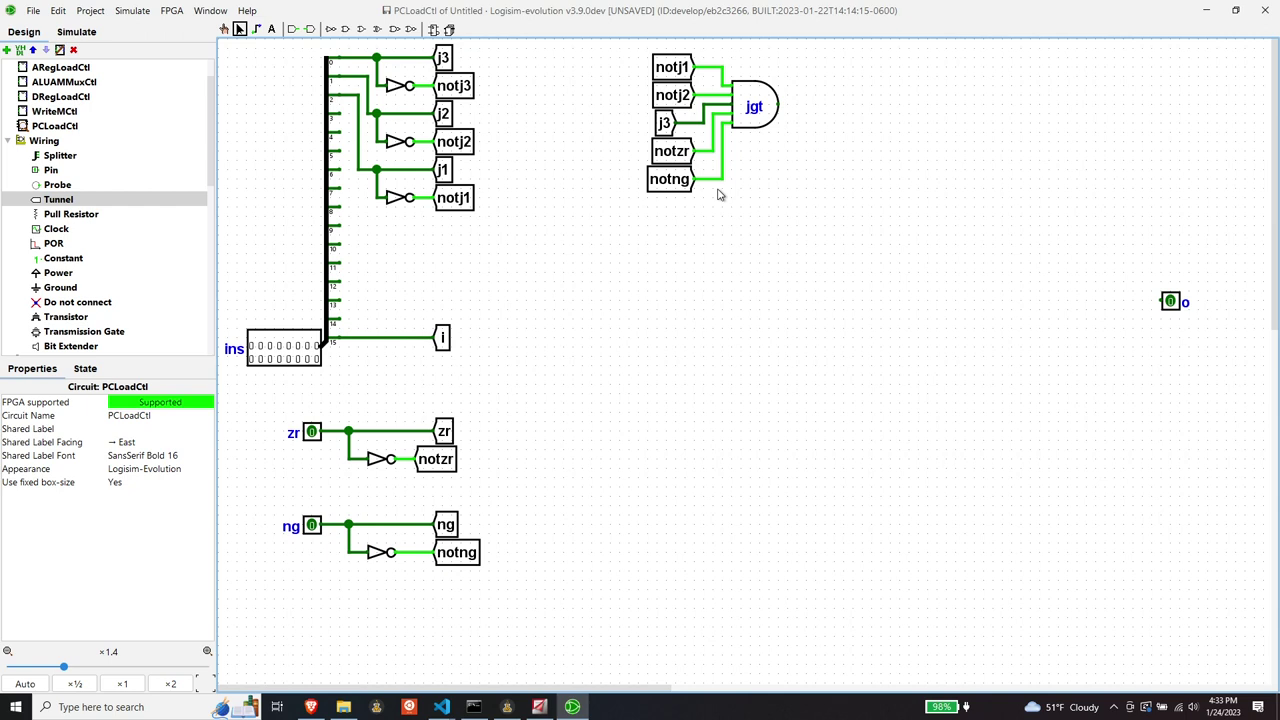
# Step: Copy the jgt gate with its five tunnels and wires, and paste the duplicate directly below the original
pyautogui.moveTo(632, 46); pyautogui.dragTo(822, 244)
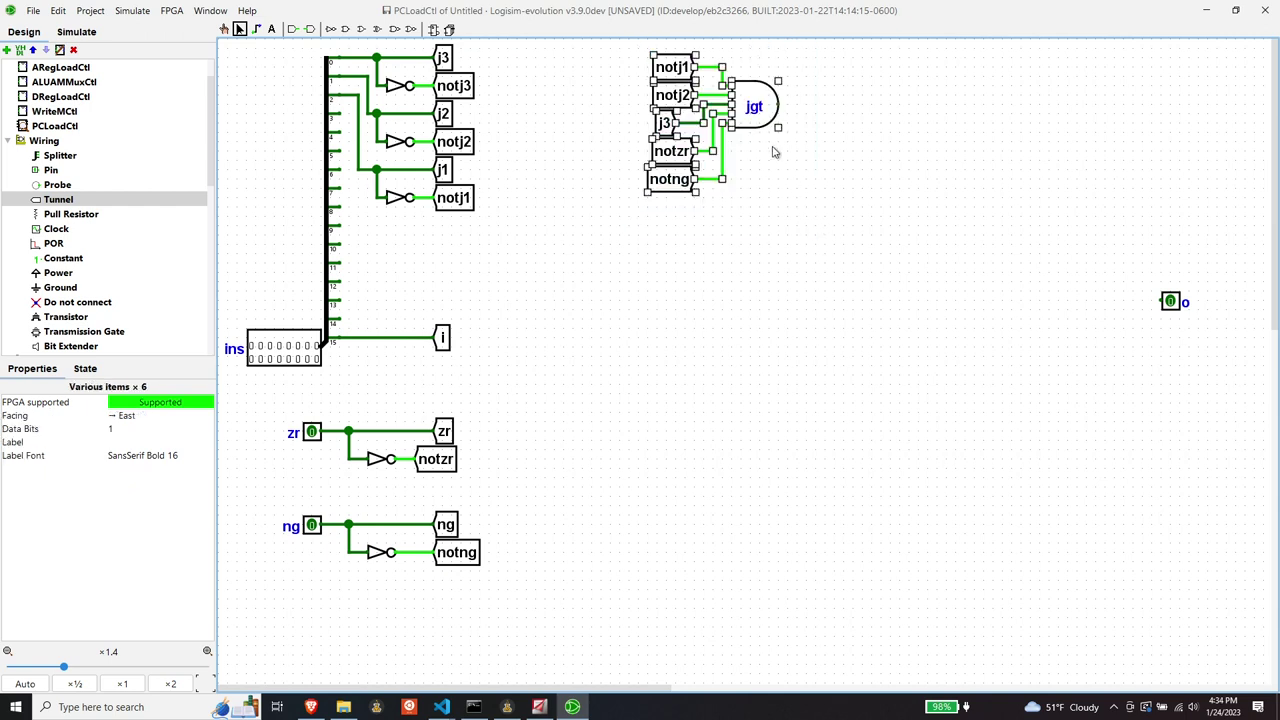
pyautogui.rightClick(754, 114)
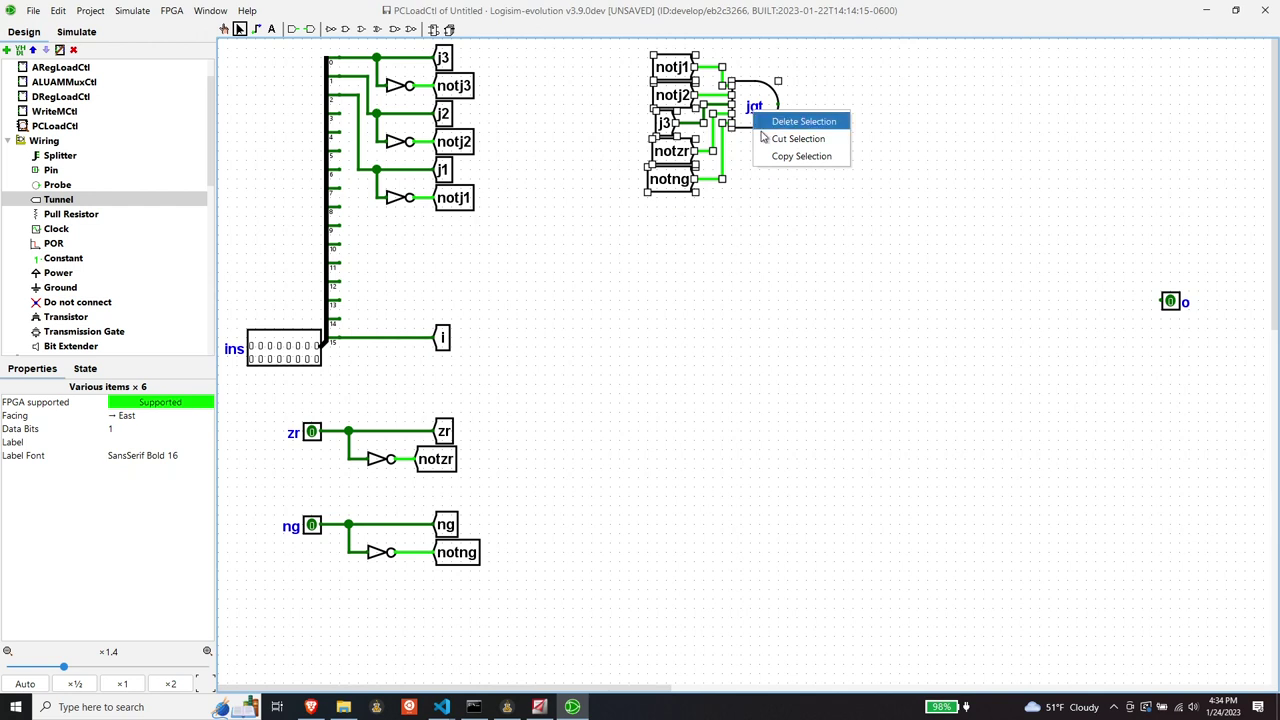
pyautogui.click(788, 157)
pyautogui.click(712, 262)
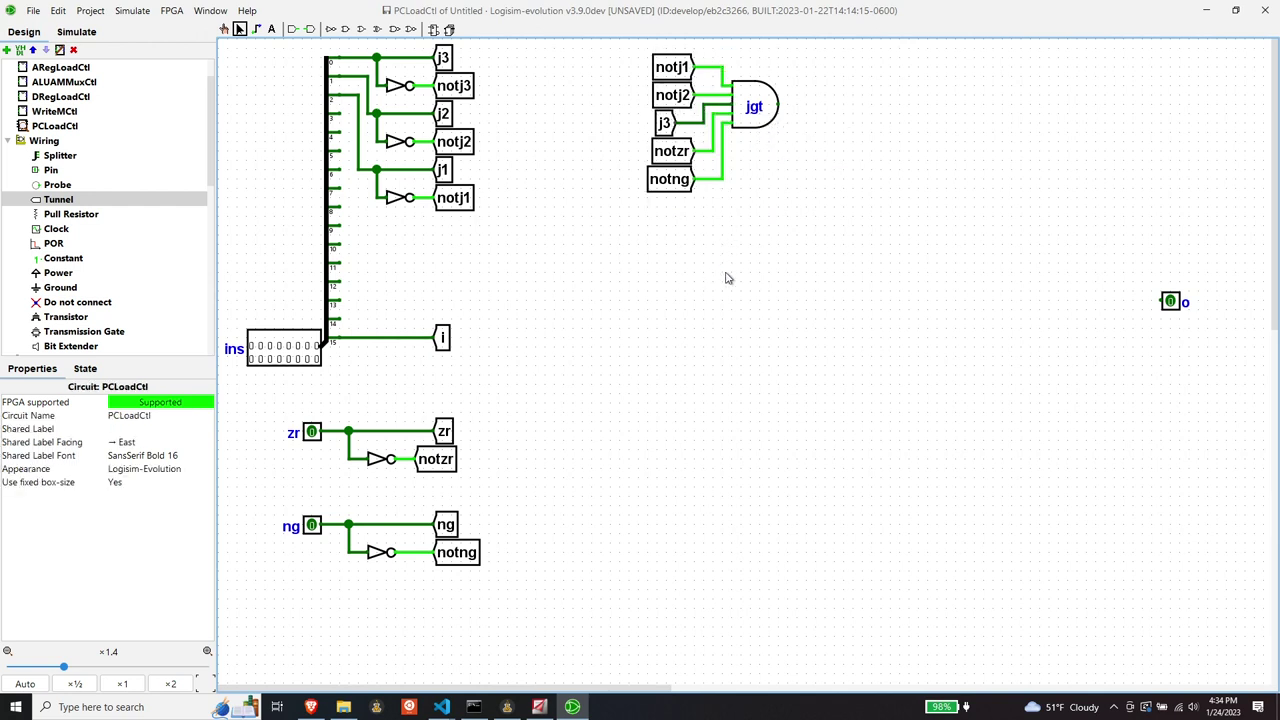
pyautogui.click(58, 10)
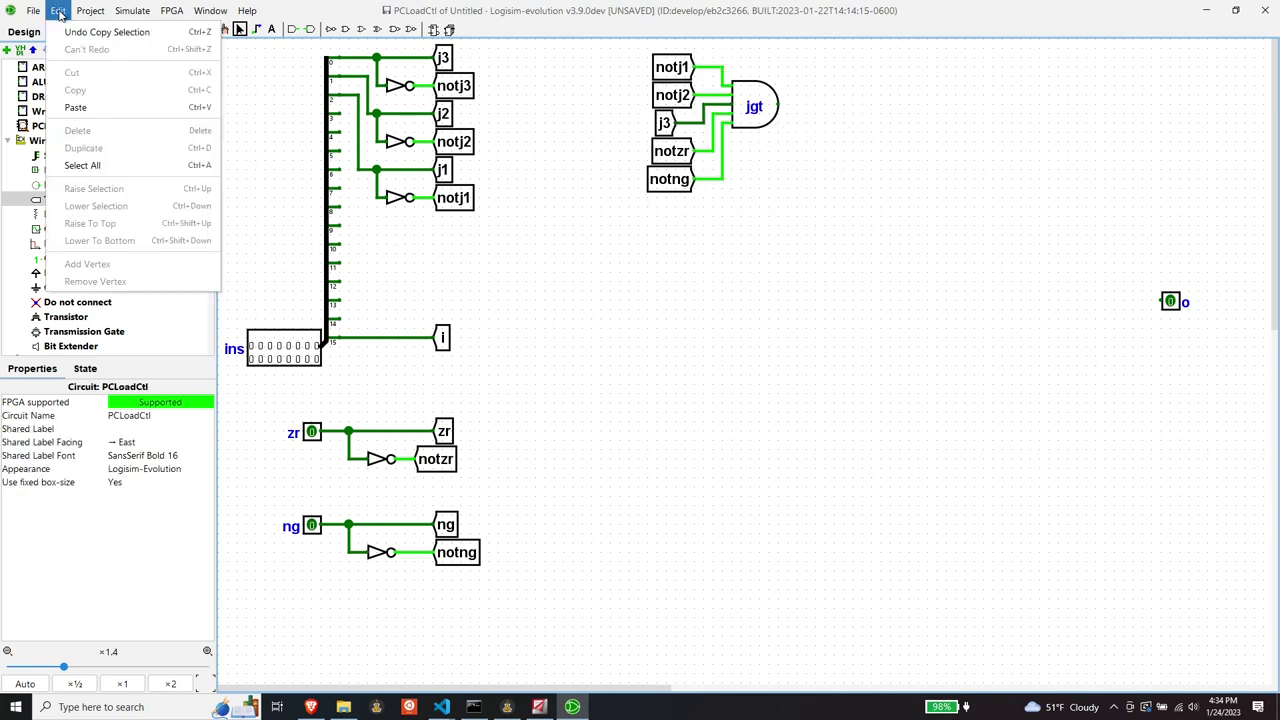
pyautogui.click(85, 116)
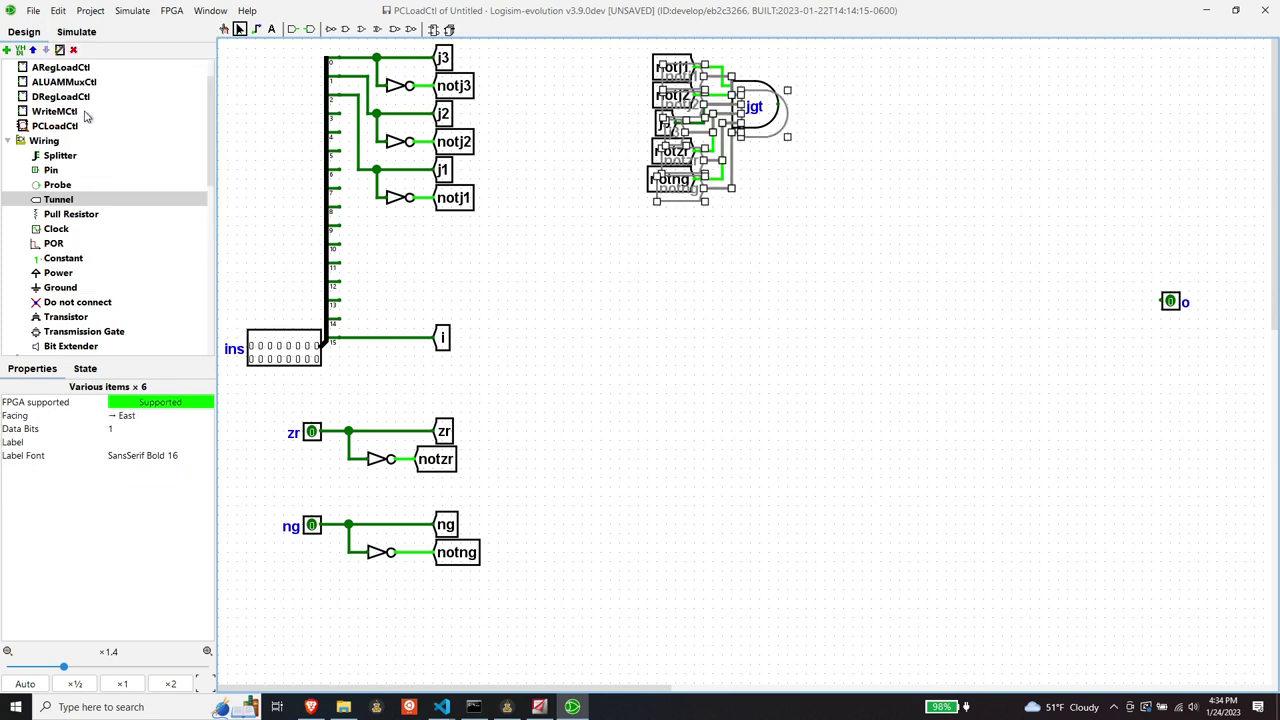
pyautogui.moveTo(772, 137); pyautogui.dragTo(772, 367)
pyautogui.click(772, 367)
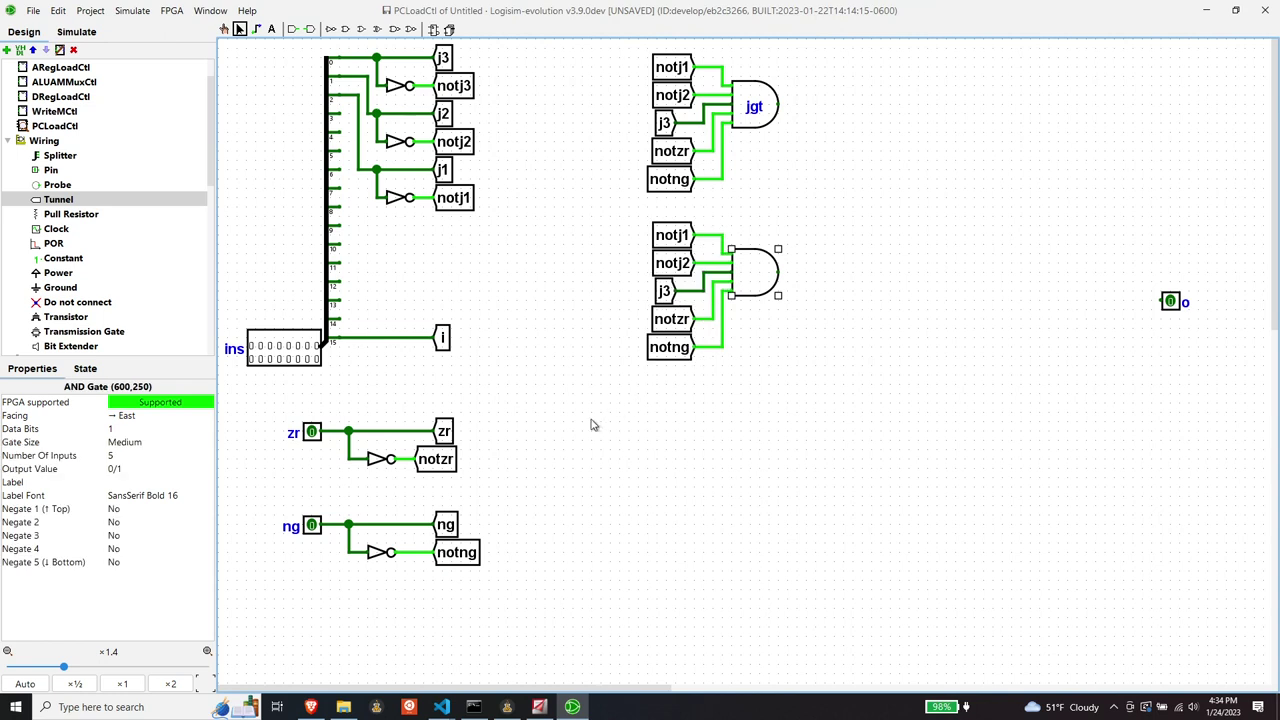
# Step: Label the duplicated AND gate jeq
pyautogui.click(121, 482)
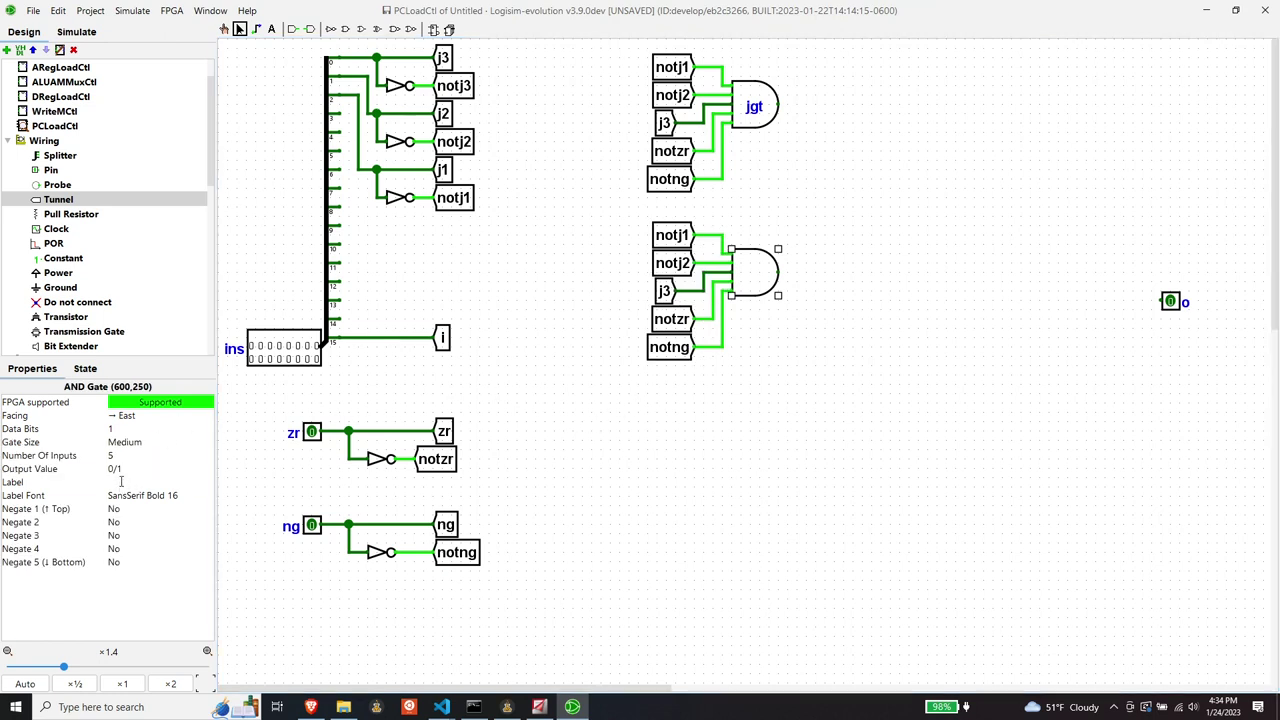
pyautogui.click(121, 482)
pyautogui.write('je')
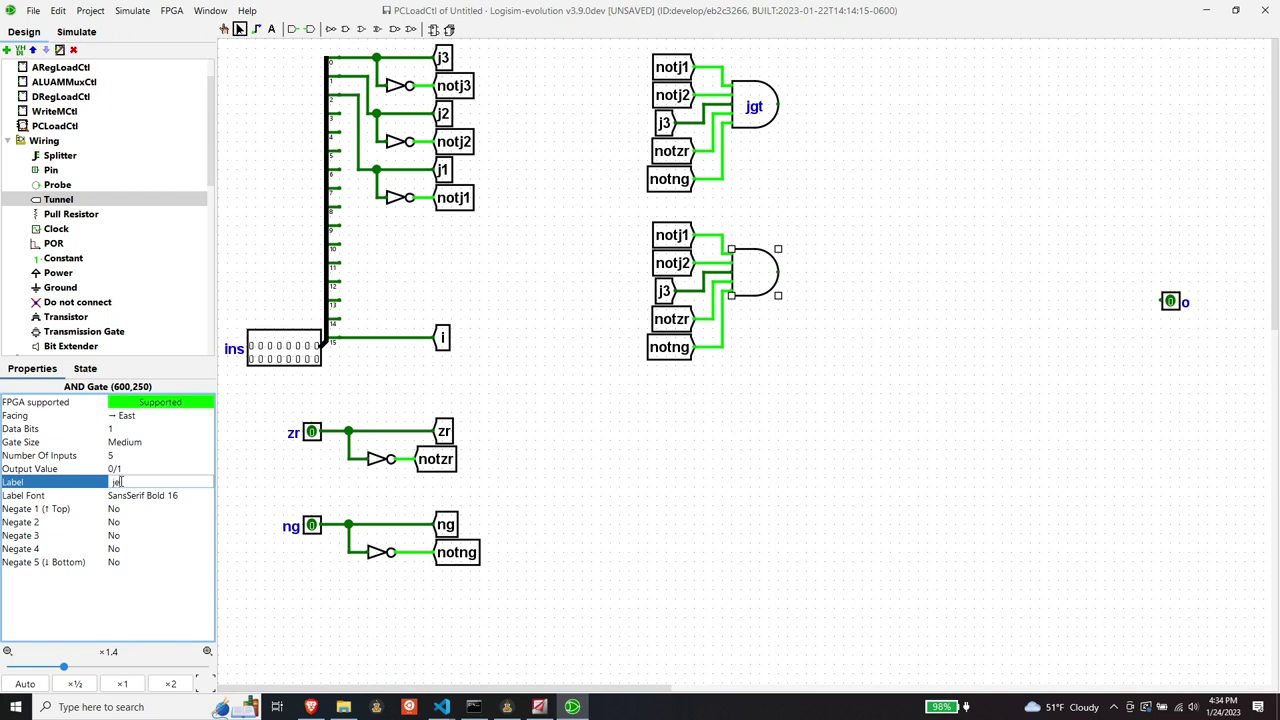
pyautogui.write('q')
pyautogui.press('Return')
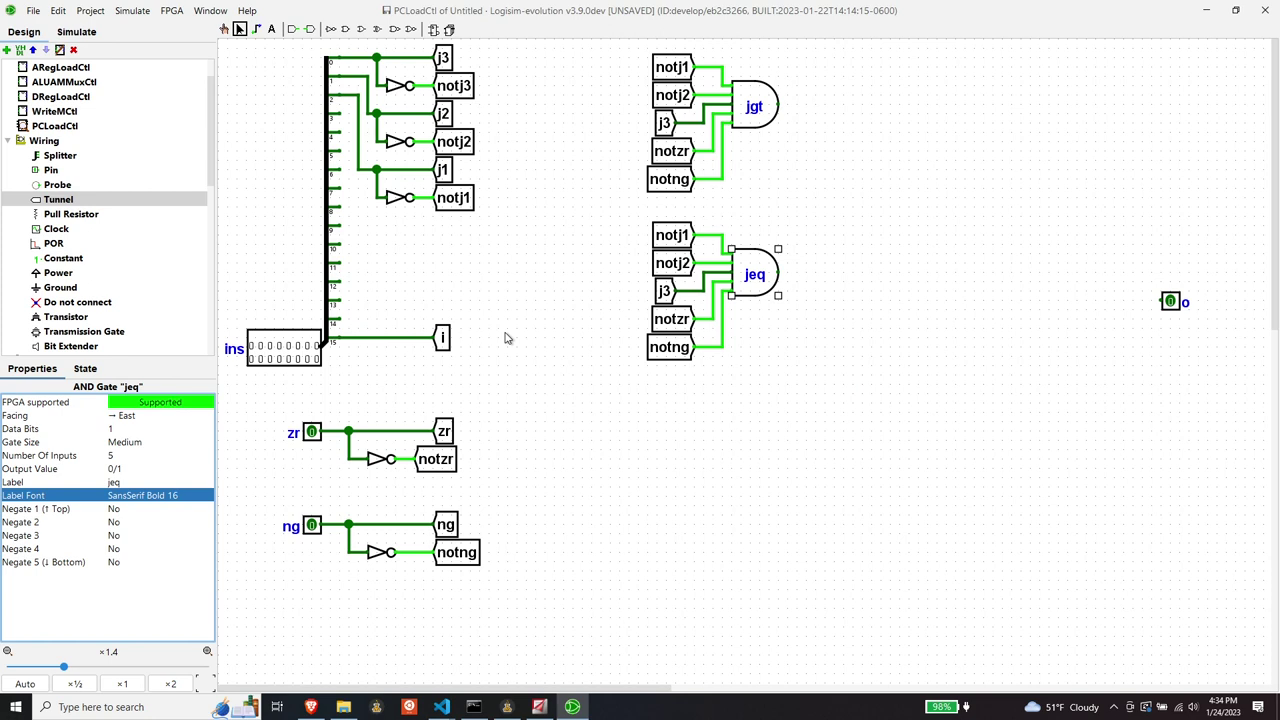
# Step: In the jeq group, relabel the notj2 tunnel as j2 and the j3 tunnel as notj3
pyautogui.click(672, 263)
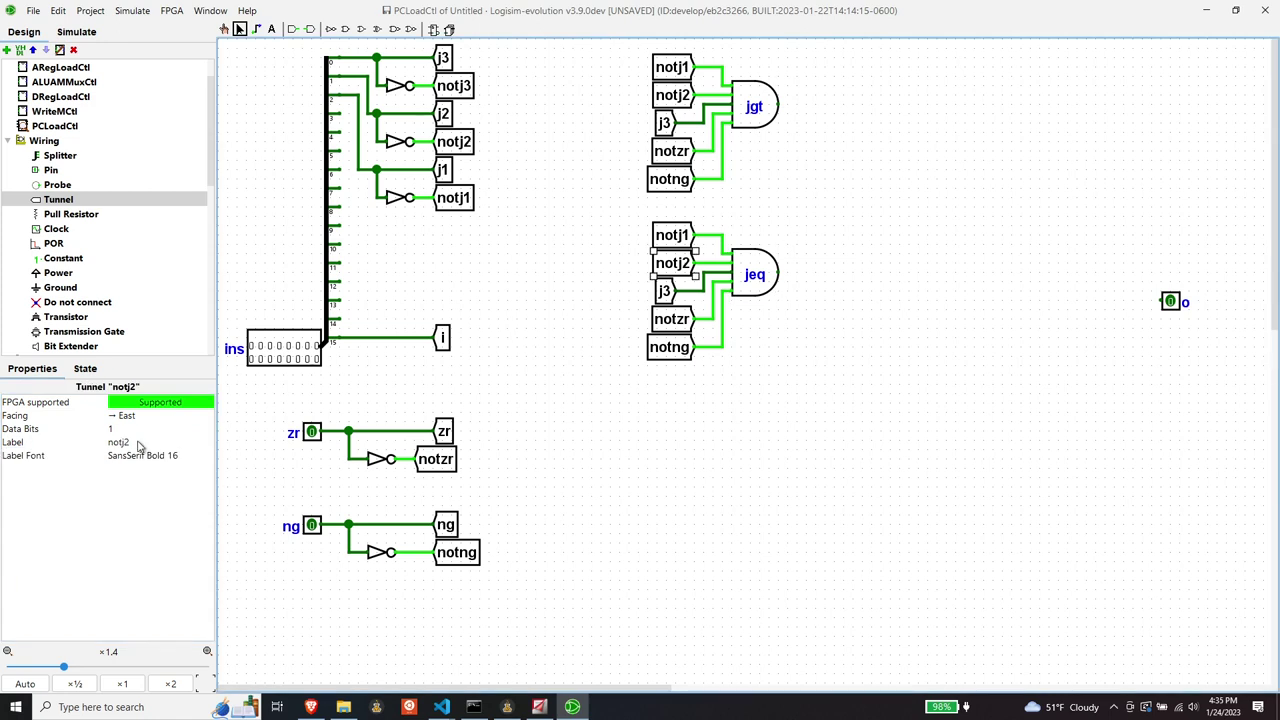
pyautogui.click(138, 442)
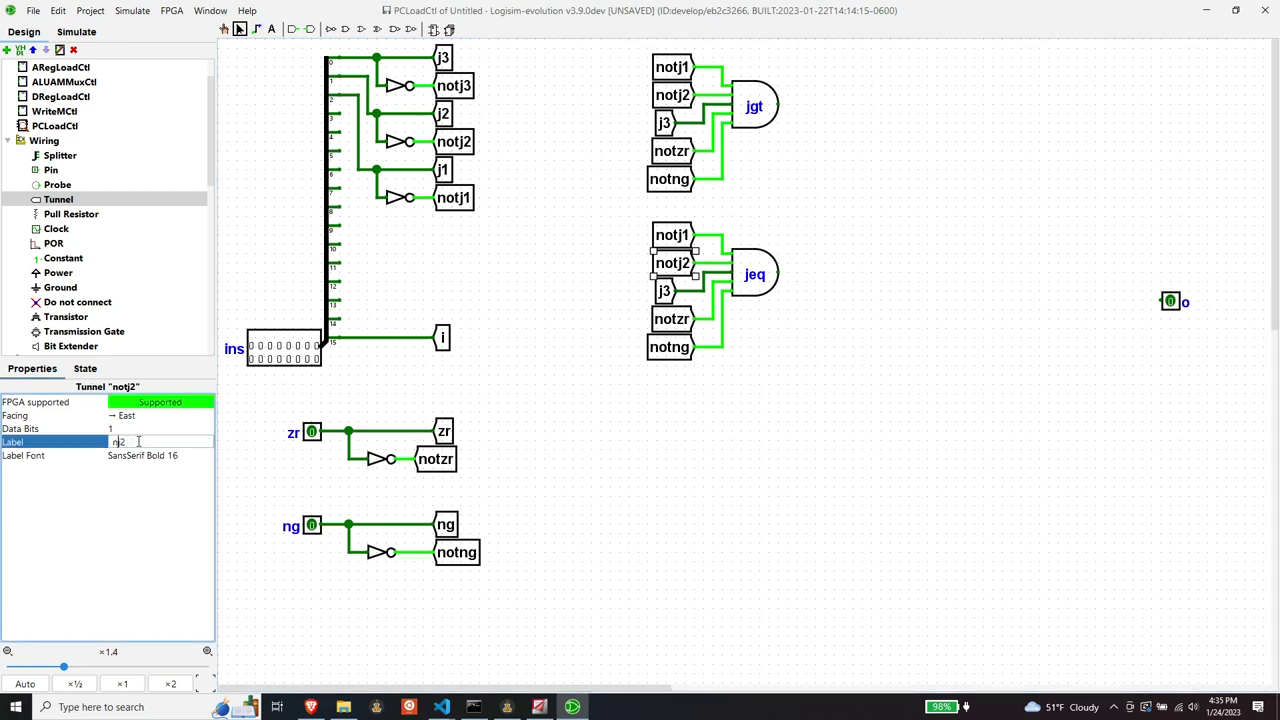
pyautogui.press('Return')
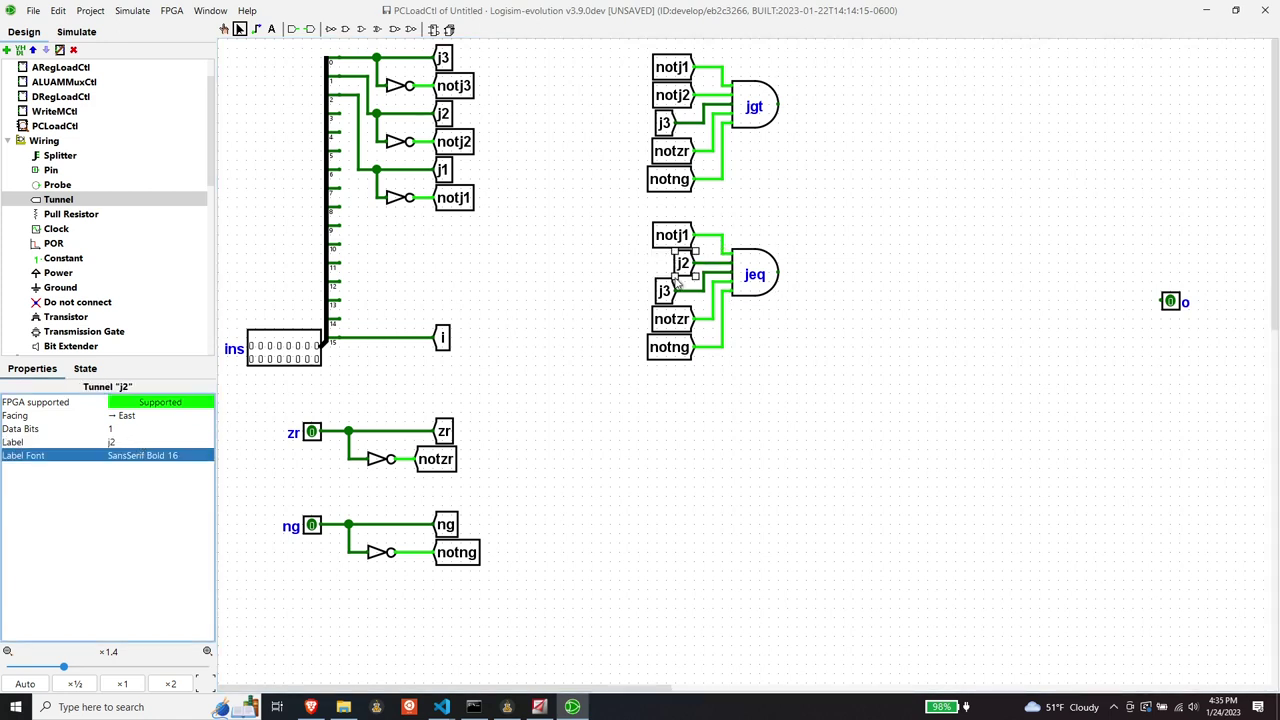
pyautogui.click(664, 290)
pyautogui.click(166, 441)
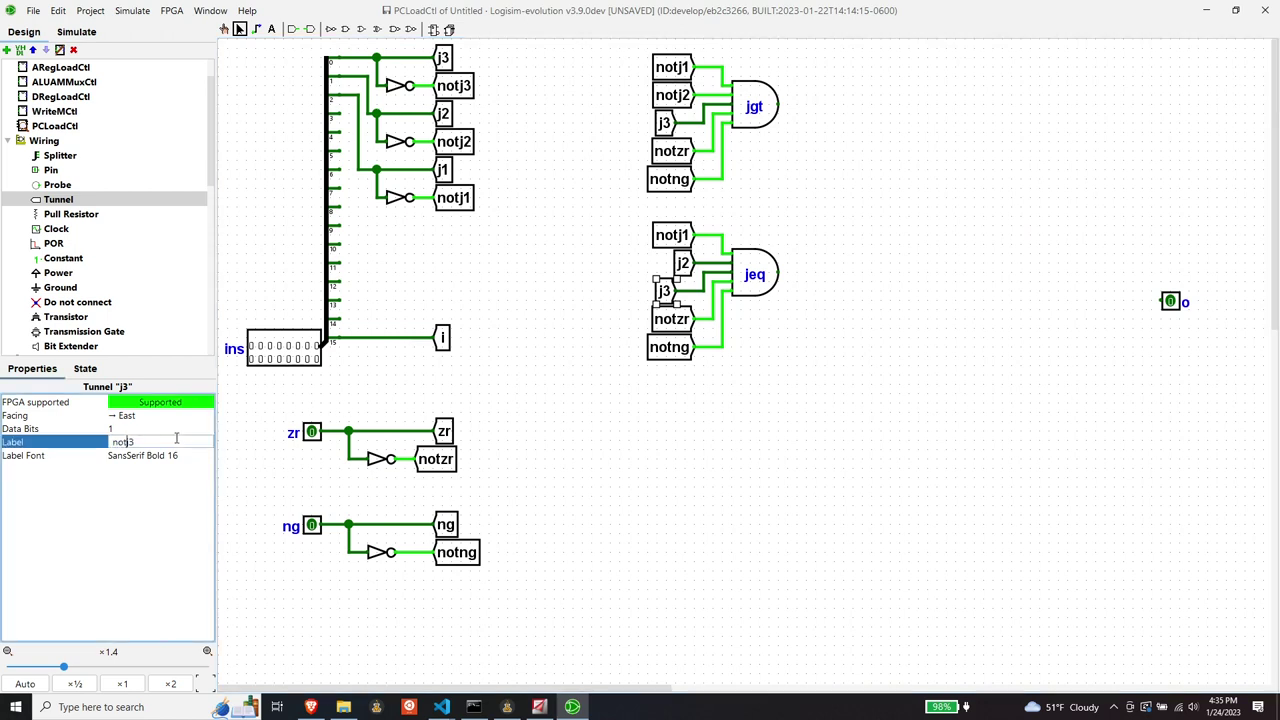
pyautogui.write('not')
pyautogui.press('Return')
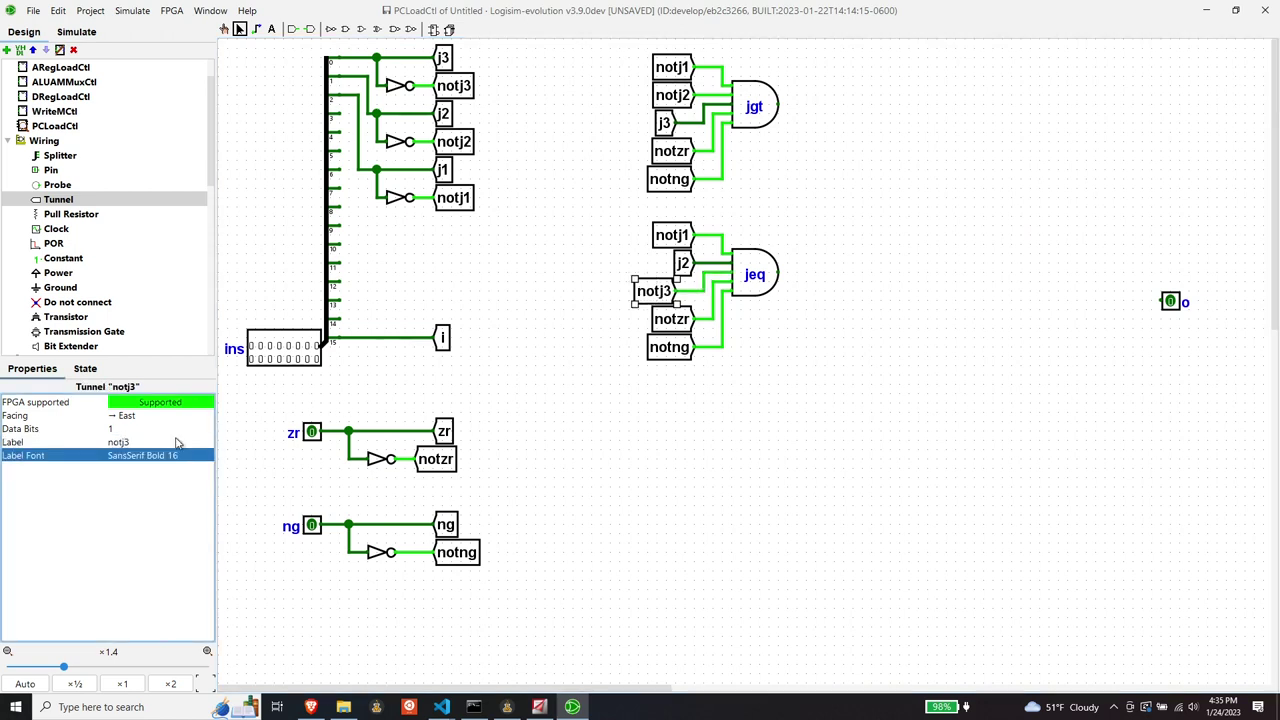
# Step: Align the jeq group's notj3 tunnel with its neighbours and set the jeq gate to four inputs
pyautogui.click(650, 290)
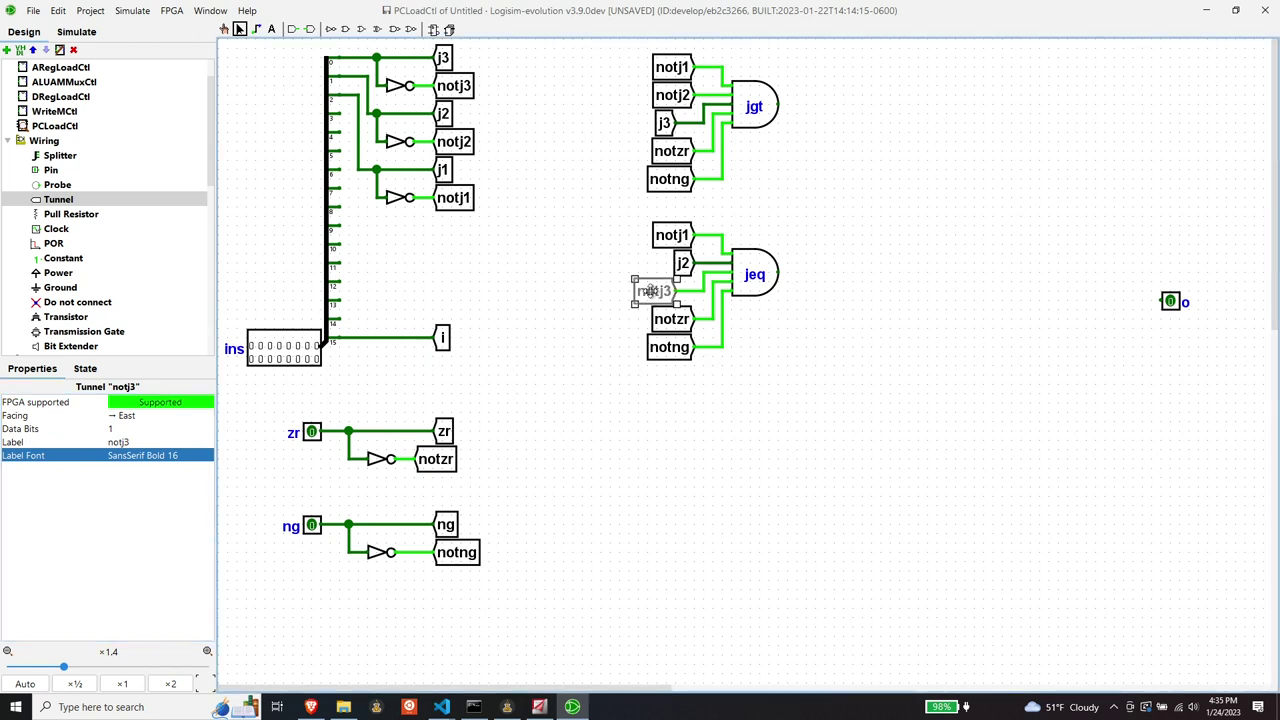
pyautogui.moveTo(650, 290); pyautogui.dragTo(666, 290)
pyautogui.click(710, 416)
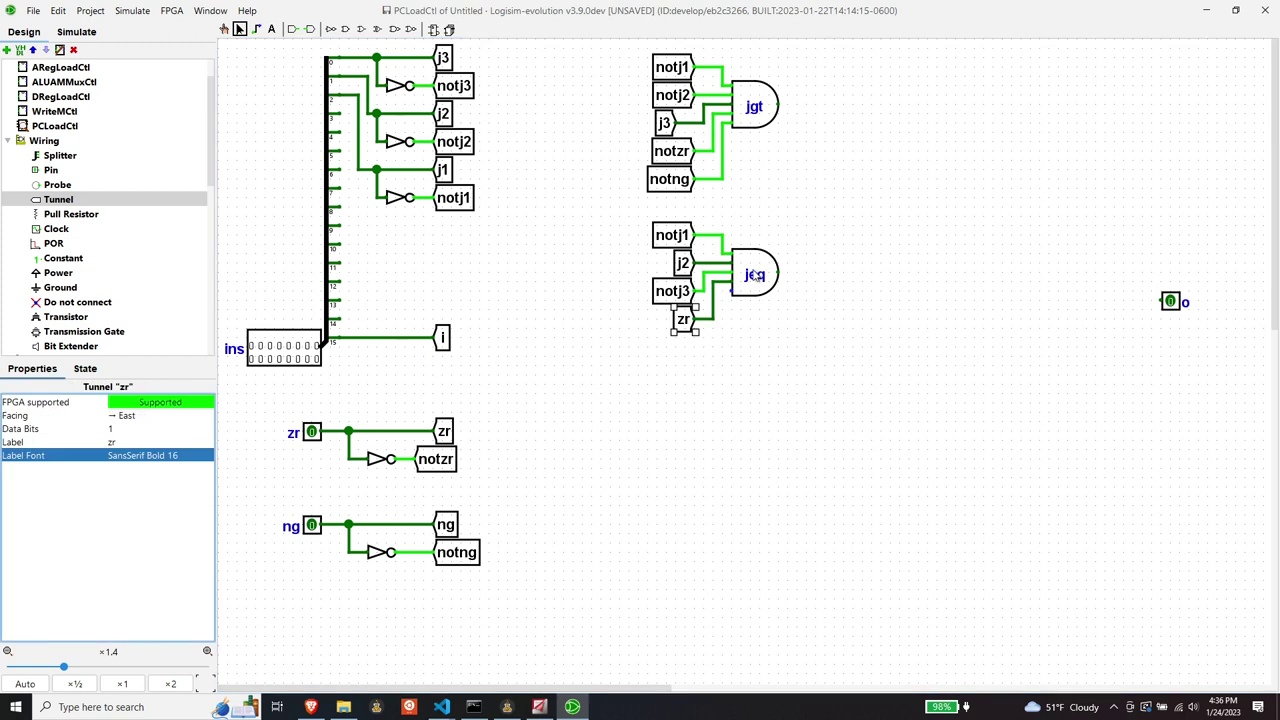
pyautogui.click(755, 272)
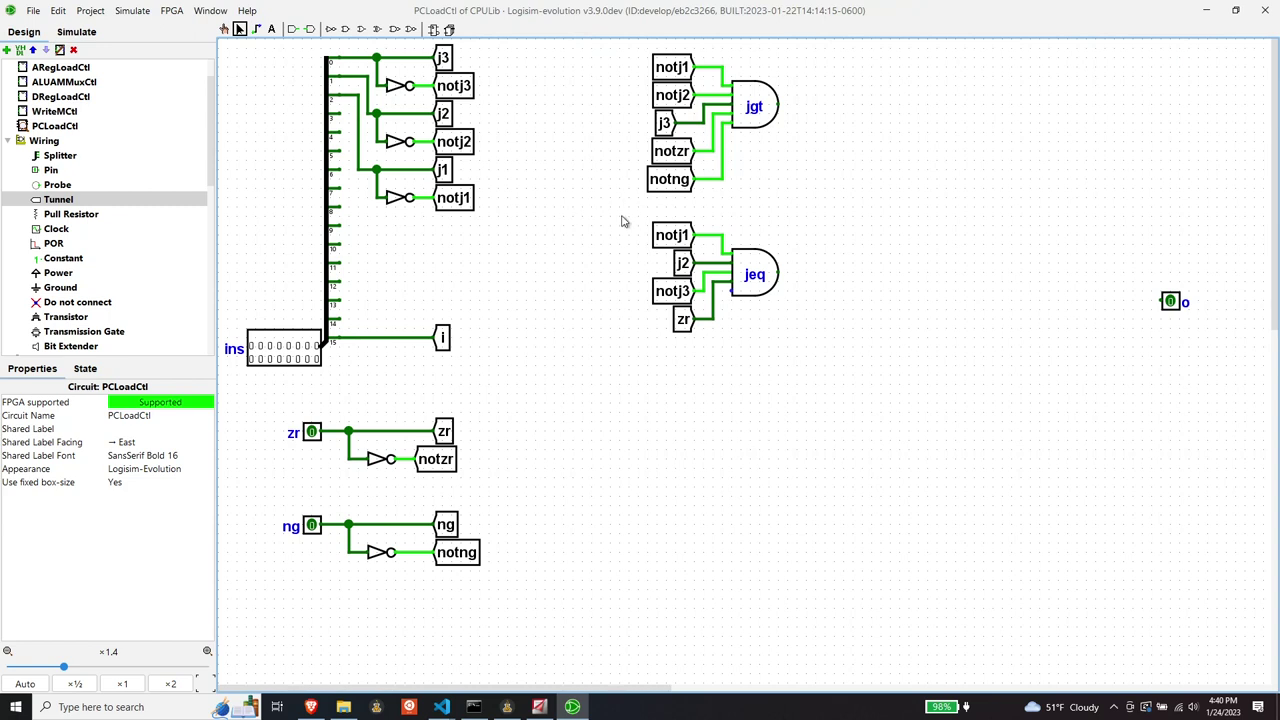
# Step: Copy the jeq gate with its four tunnels and wires, and paste the duplicate below the jeq group
pyautogui.moveTo(605, 219); pyautogui.dragTo(886, 377)
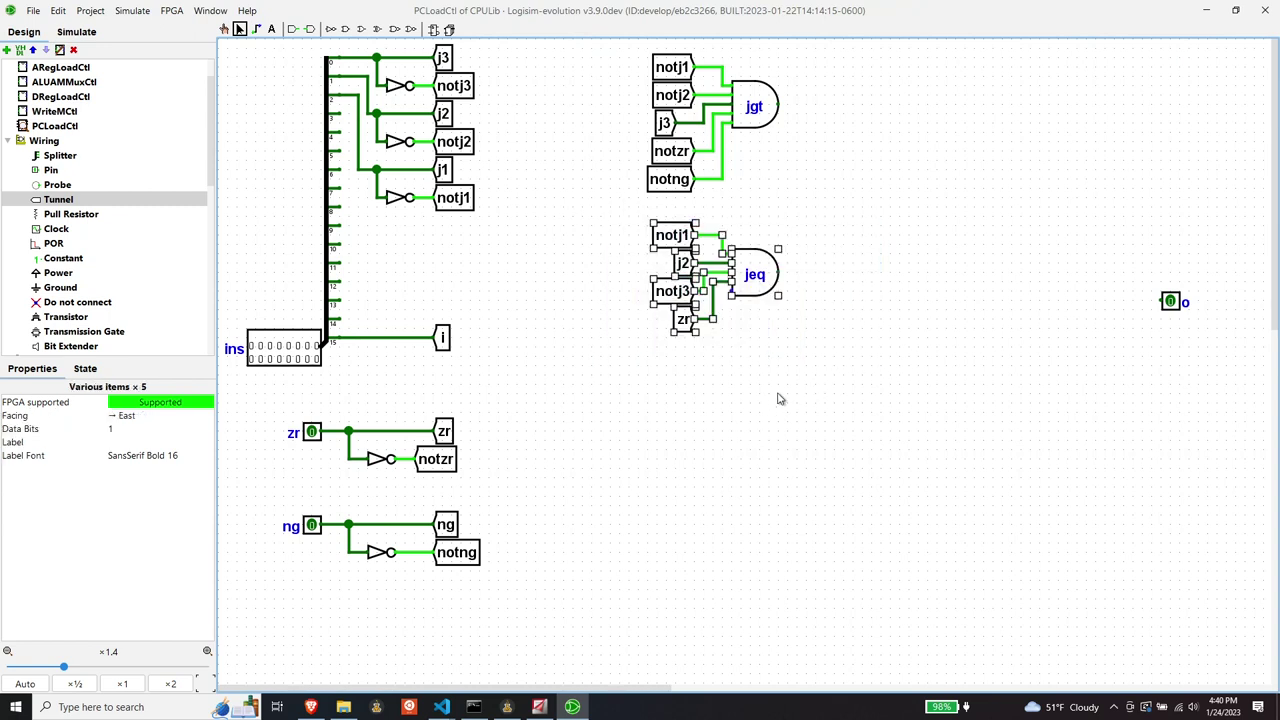
pyautogui.rightClick(759, 279)
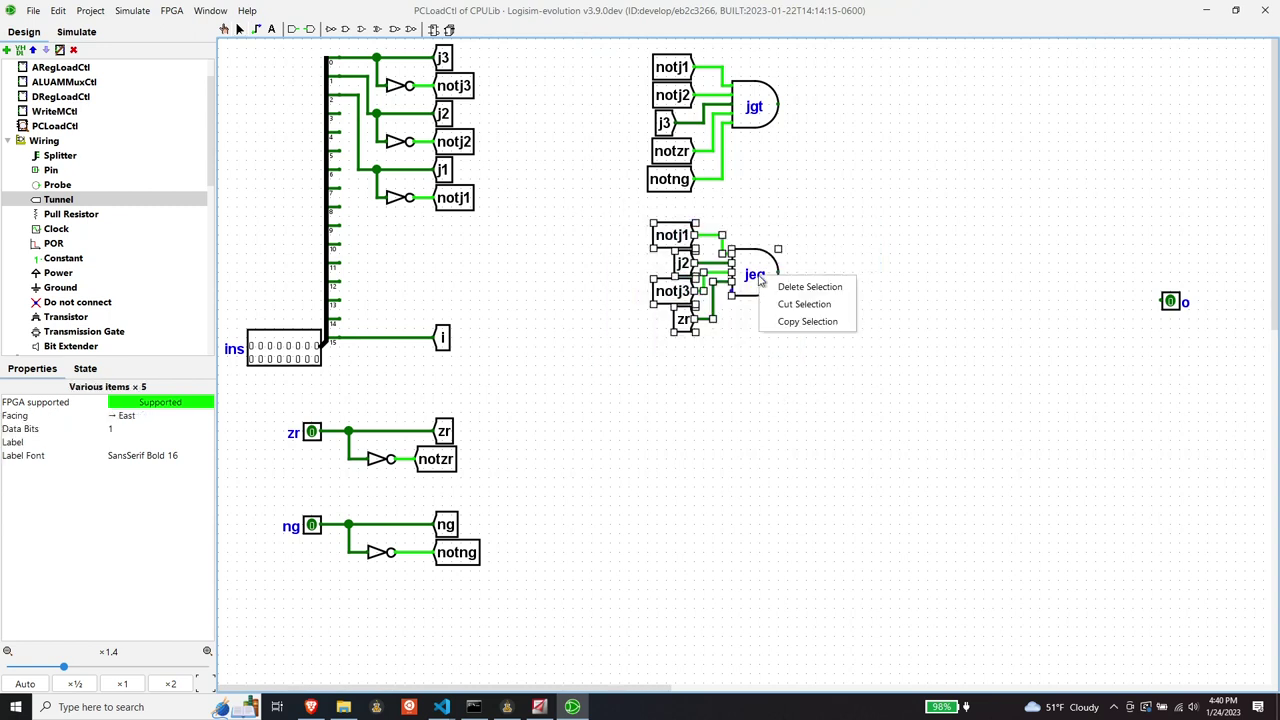
pyautogui.click(808, 321)
pyautogui.click(724, 374)
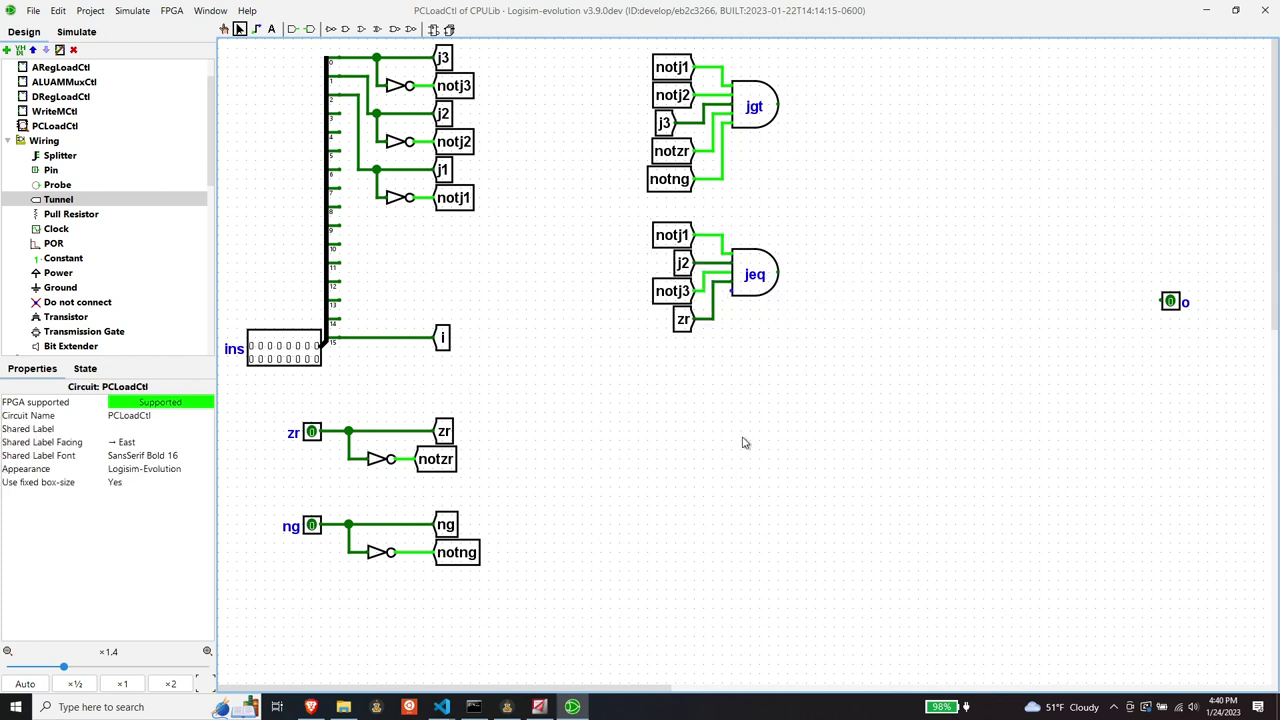
pyautogui.click(58, 10)
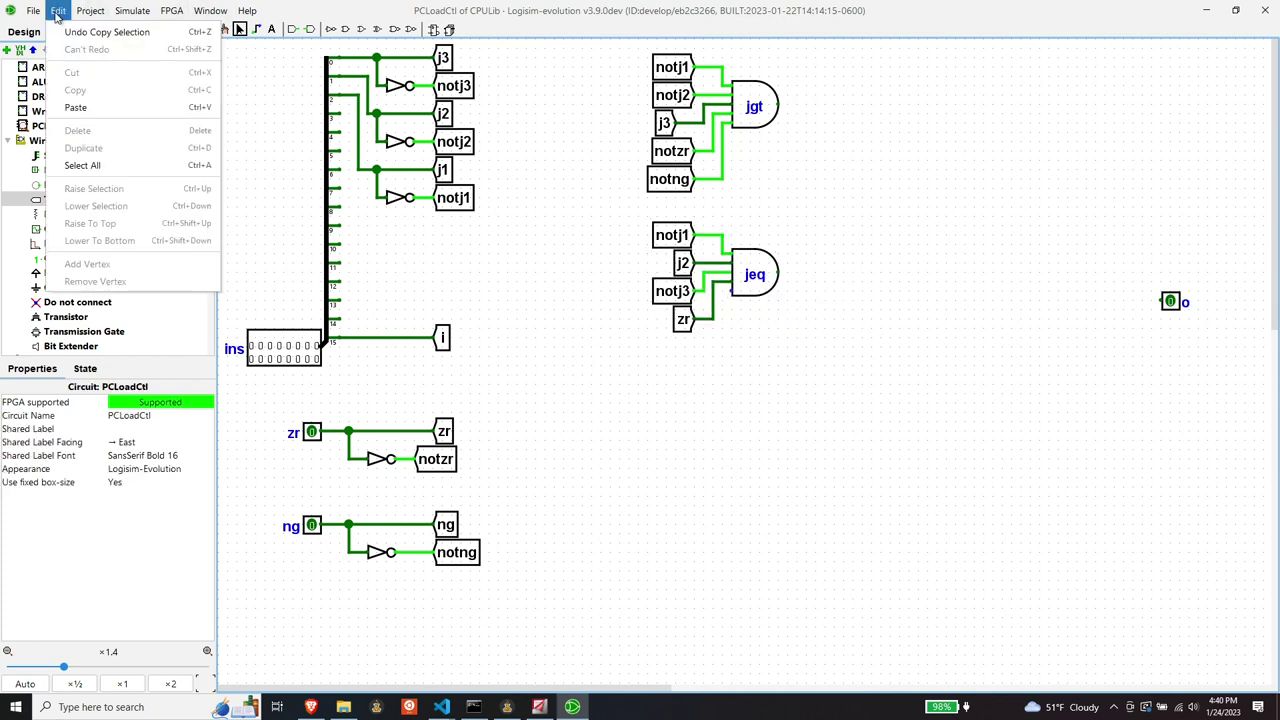
pyautogui.click(70, 110)
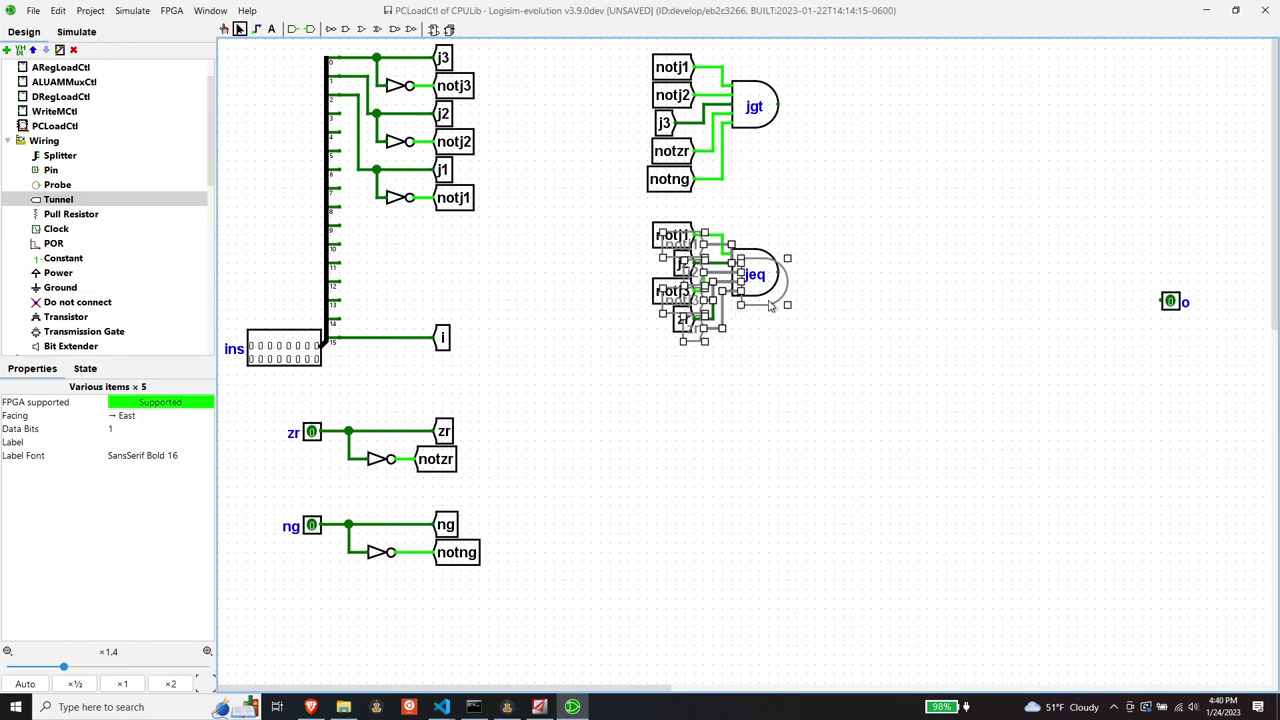
pyautogui.moveTo(739, 308); pyautogui.dragTo(768, 427)
pyautogui.click(748, 493)
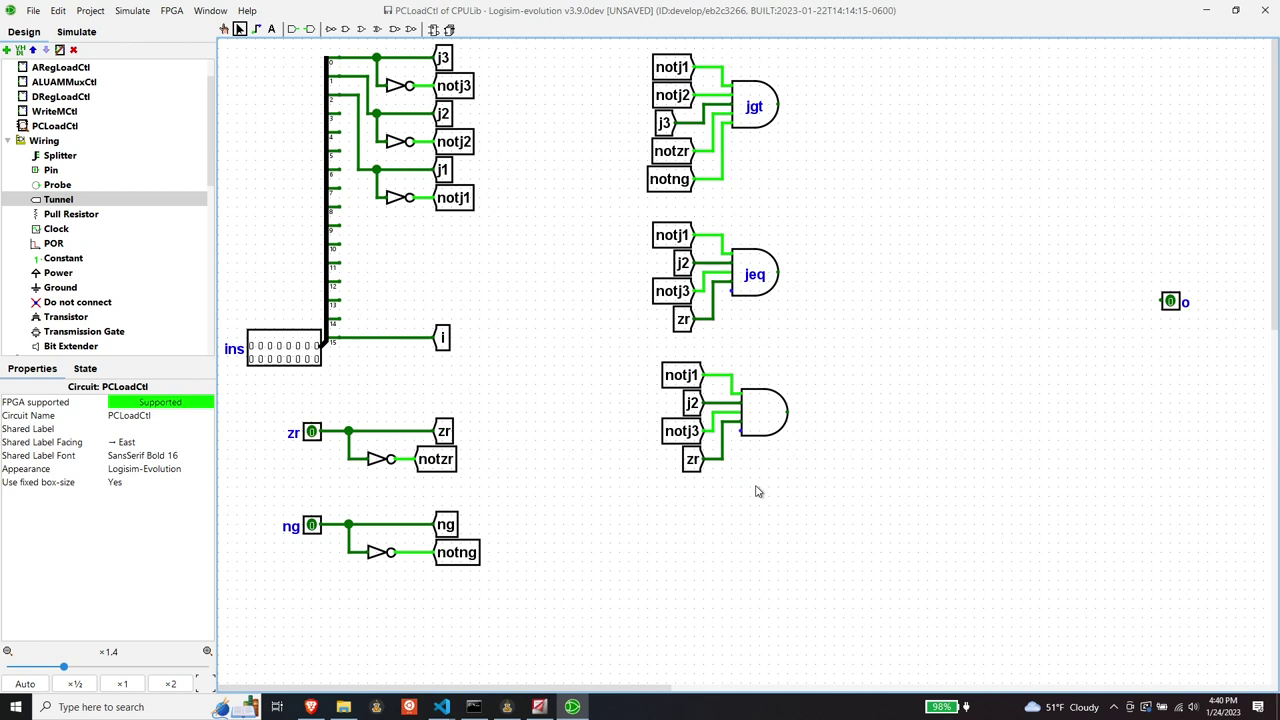
# Step: Replace the AND gate of the lowest group with a new five-input AND gate placed slightly right of the wire ends
pyautogui.click(768, 424)
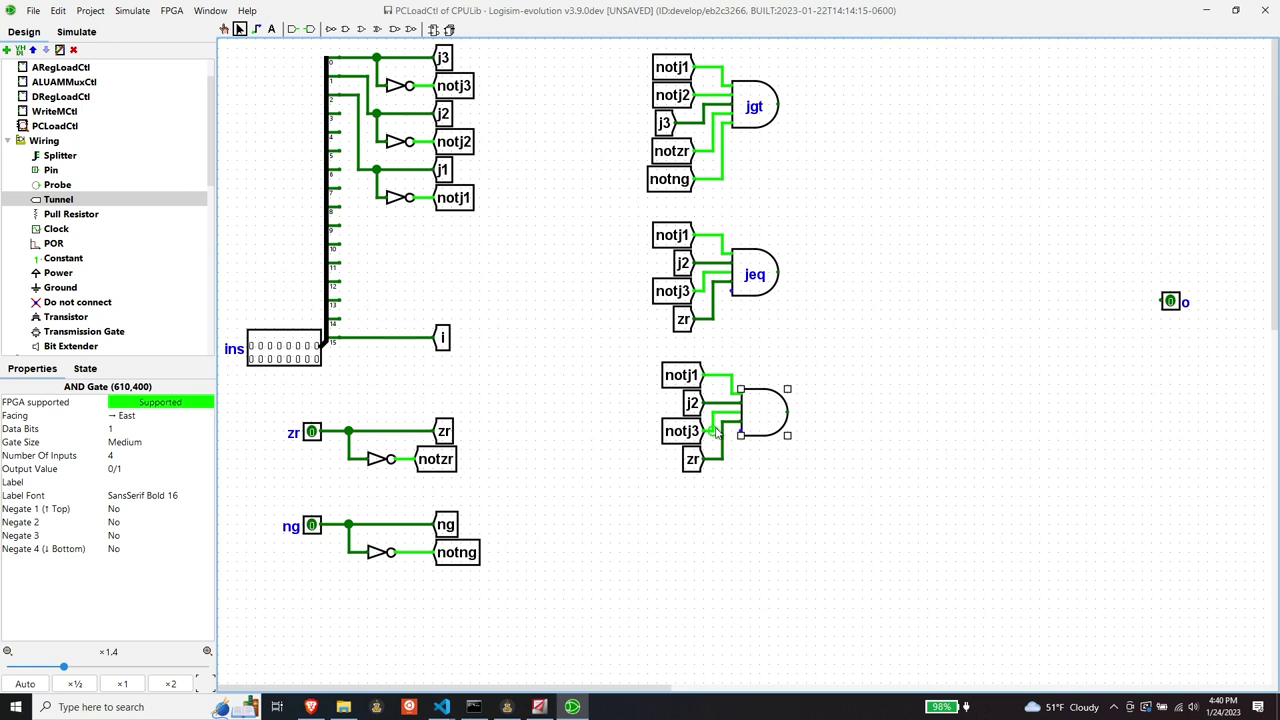
pyautogui.press('Delete')
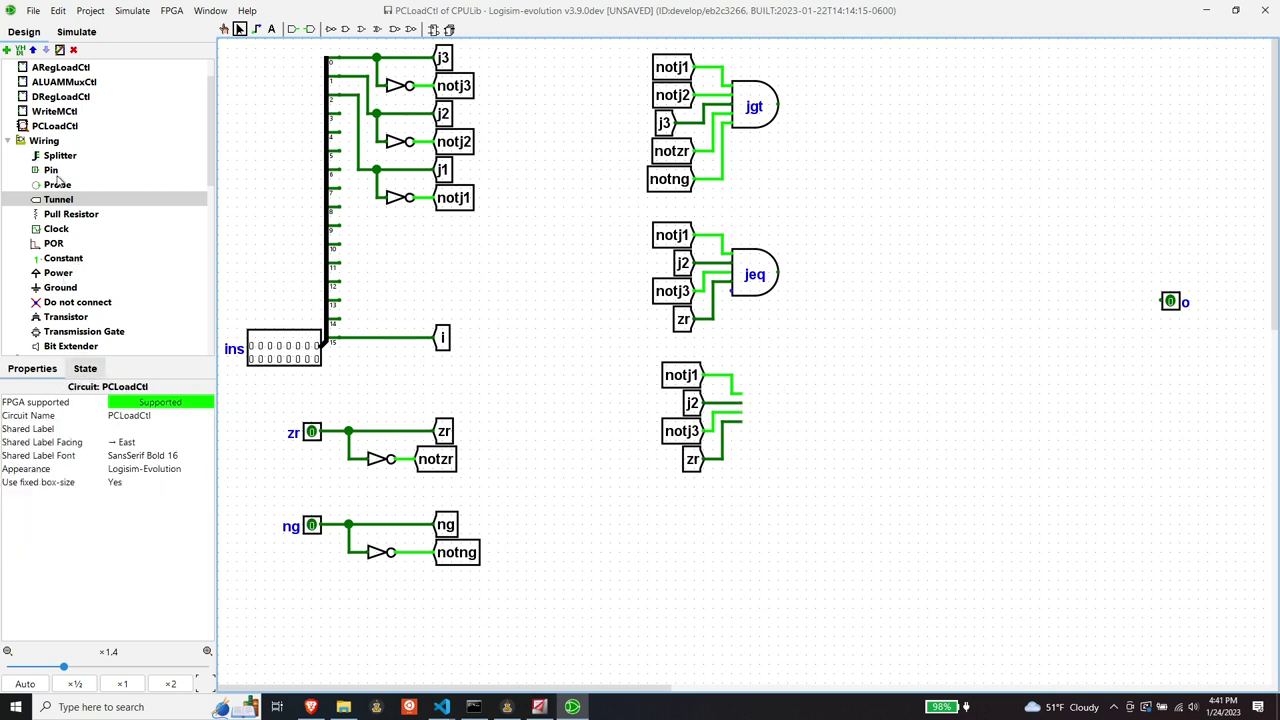
pyautogui.scroll(-3, 58, 186)
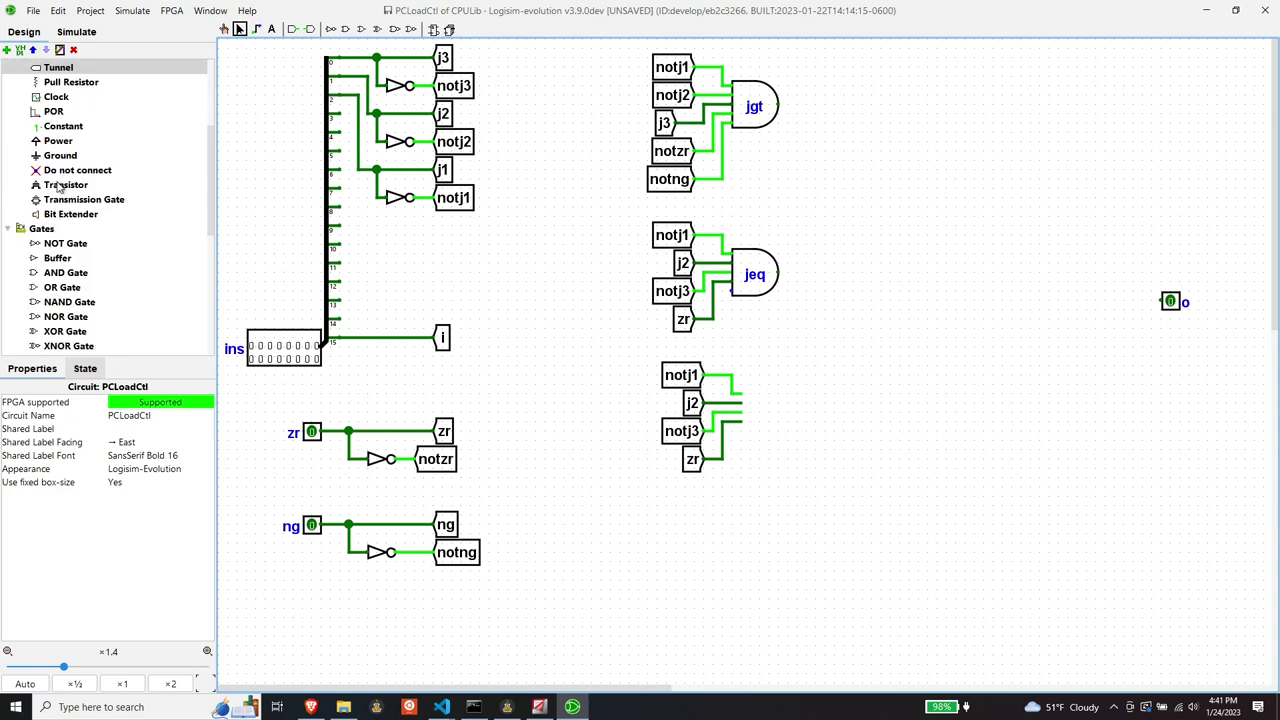
pyautogui.click(62, 275)
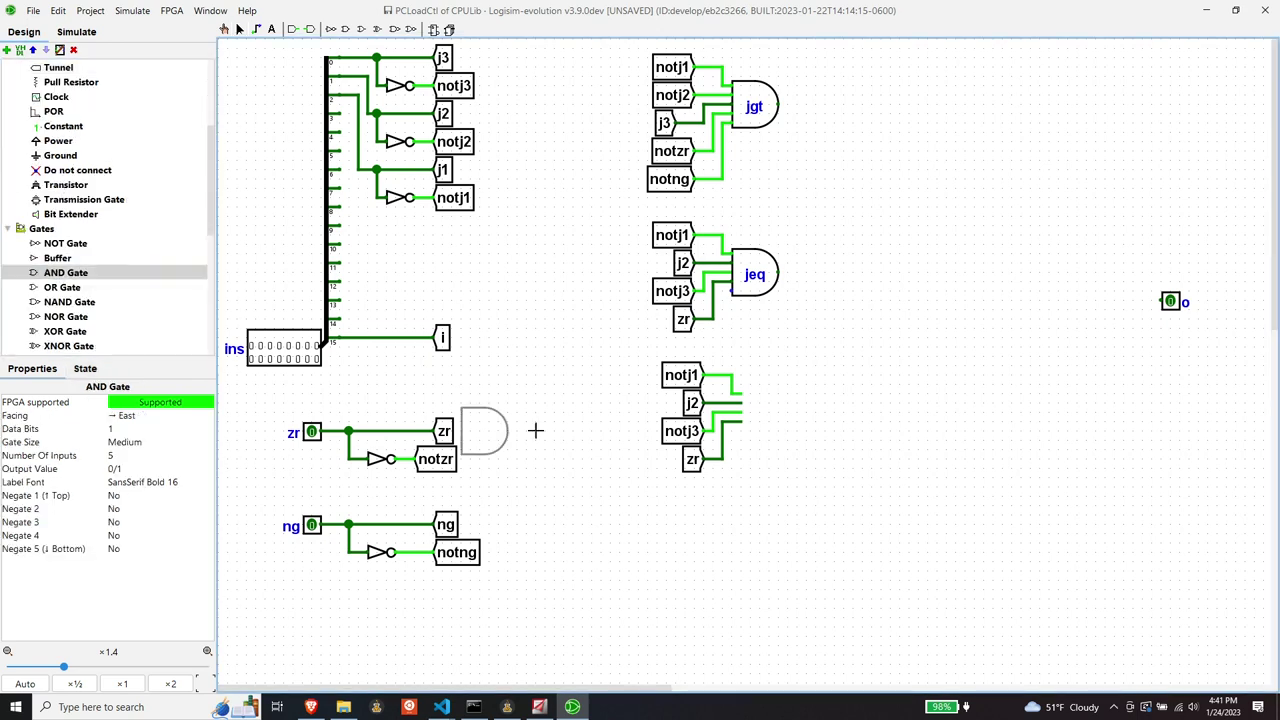
pyautogui.click(807, 409)
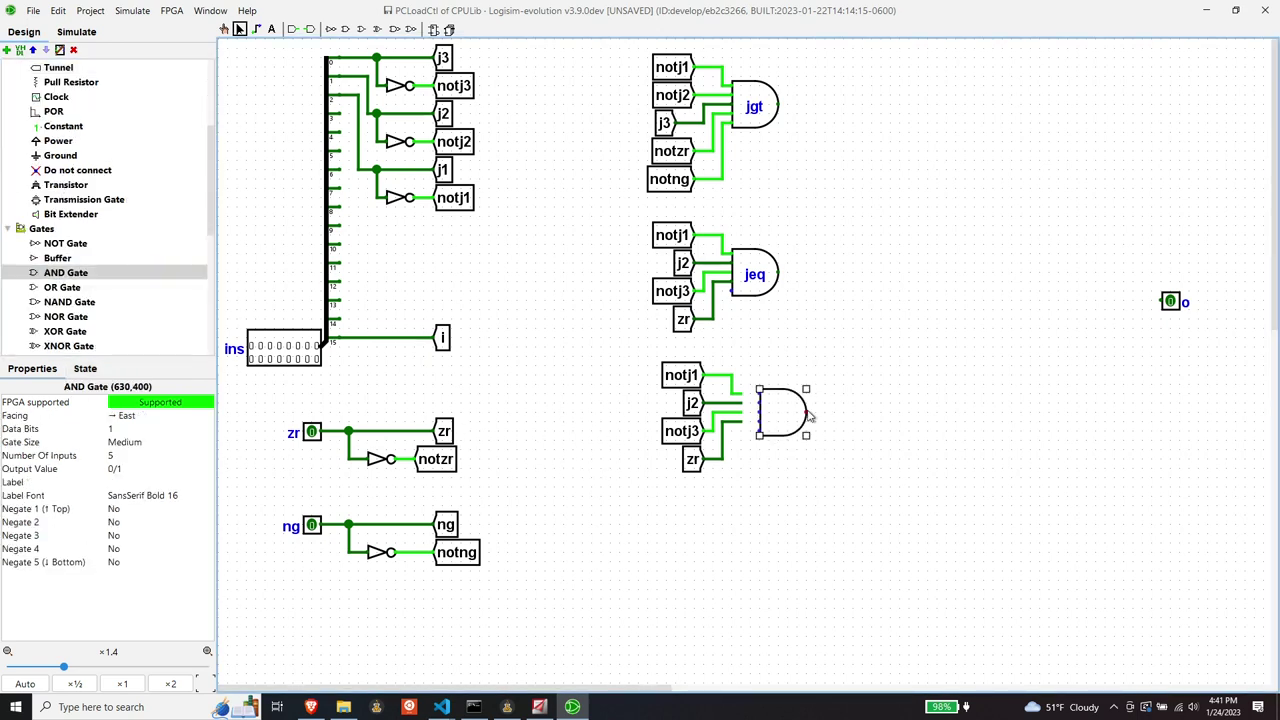
# Step: Set the lowest AND gate to four inputs and move it left so it meets the wire ends
pyautogui.click(118, 455)
pyautogui.press('BackSpace')
pyautogui.write('4')
pyautogui.press('Return')
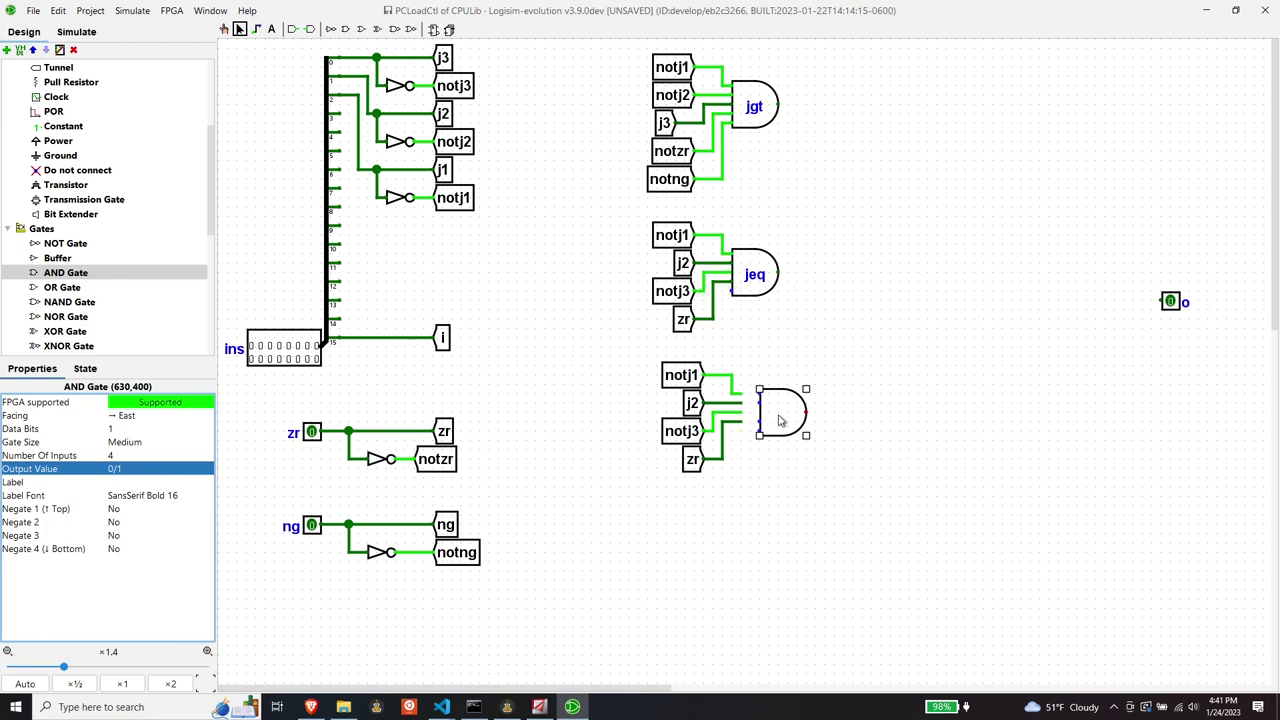
pyautogui.moveTo(766, 410); pyautogui.dragTo(746, 400)
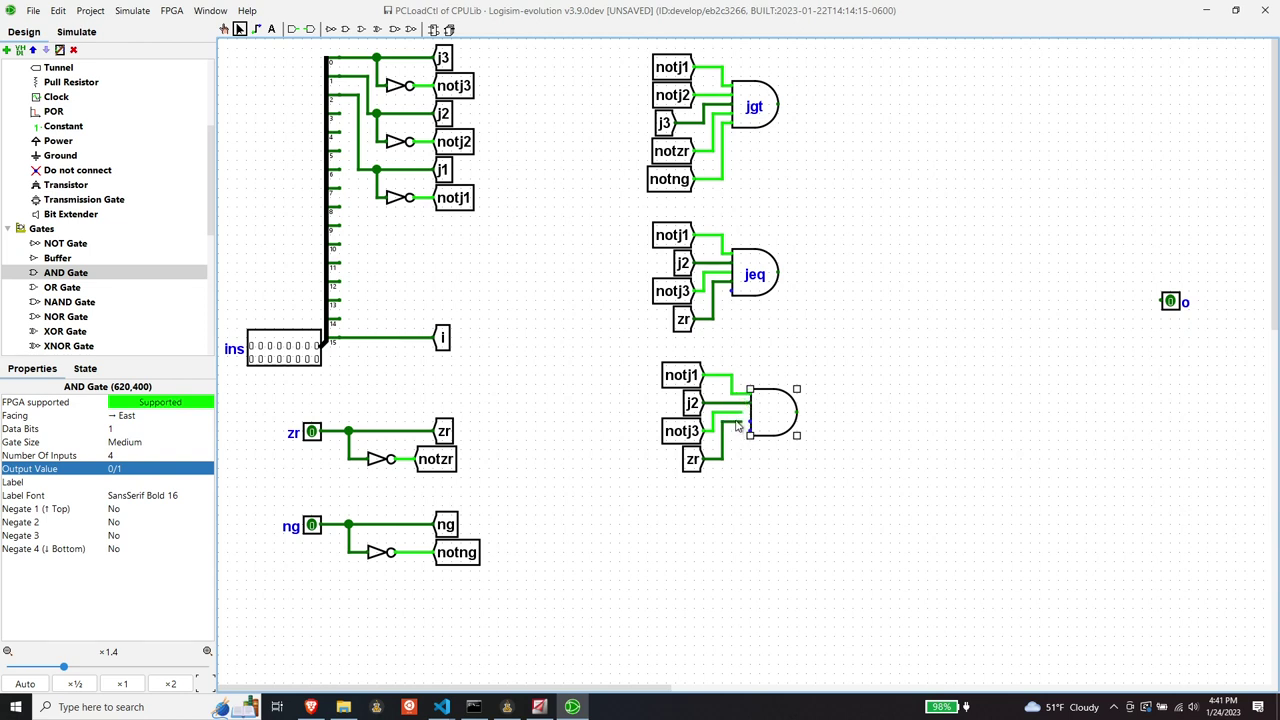
# Step: Reroute the zr and notj3 wires of the lowest group into the AND gate's two lower inputs
pyautogui.click(736, 425)
pyautogui.moveTo(731, 428); pyautogui.dragTo(746, 430)
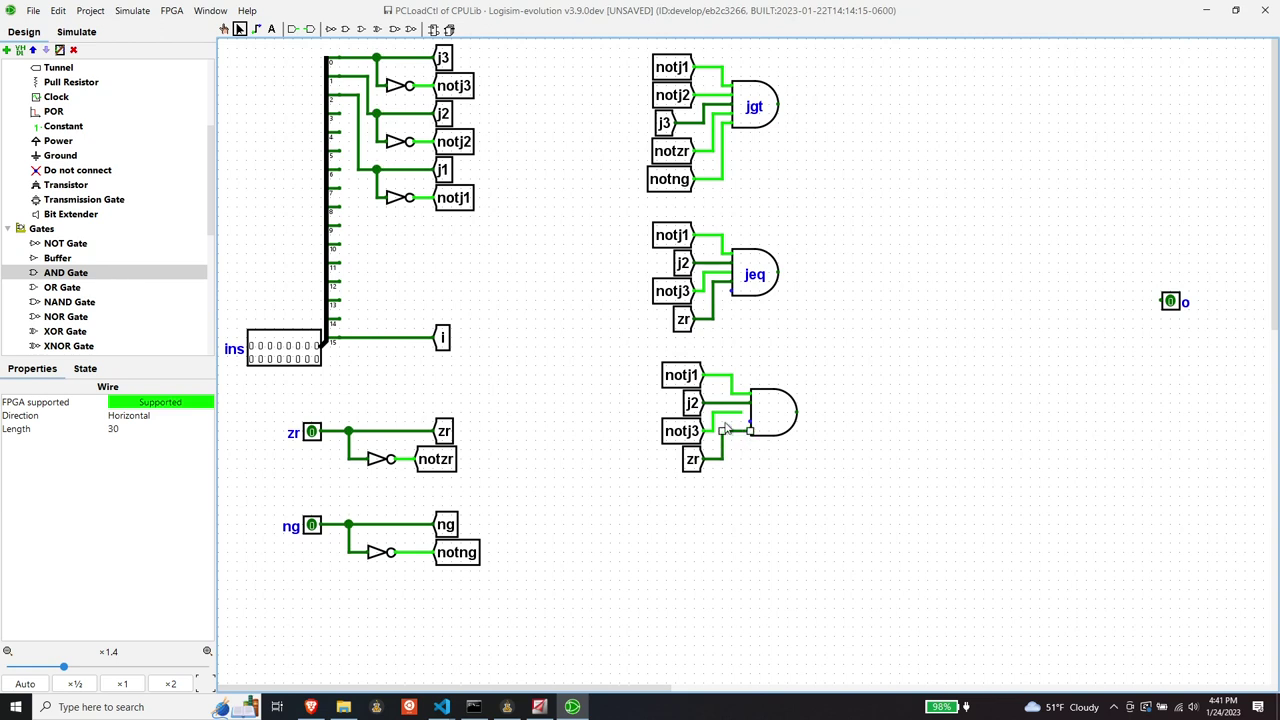
pyautogui.click(726, 412)
pyautogui.moveTo(728, 418); pyautogui.dragTo(746, 426)
pyautogui.click(760, 462)
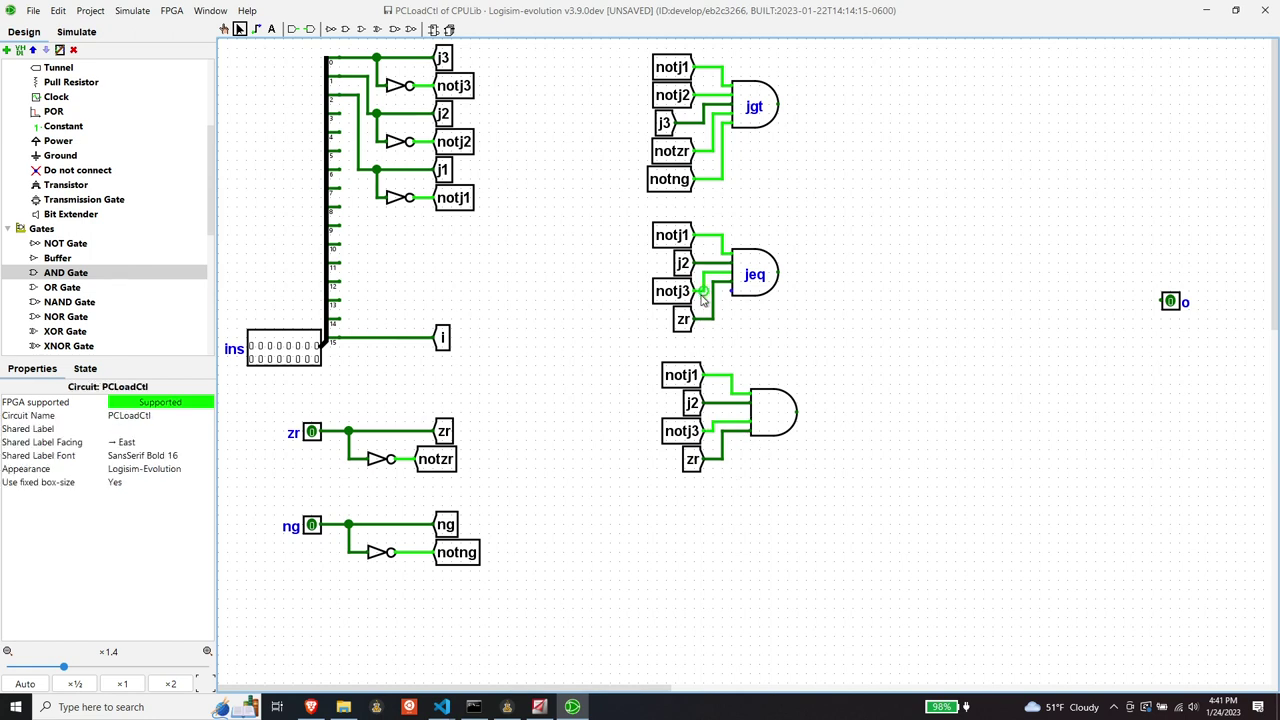
# Step: Shift the jeq group's zr and notj3 wires down onto the jeq gate's two lower inputs
pyautogui.moveTo(706, 279)
pyautogui.mouseDown()
pyautogui.moveTo(704, 290)
pyautogui.moveTo(731, 280)
pyautogui.mouseUp()
pyautogui.click(725, 286)
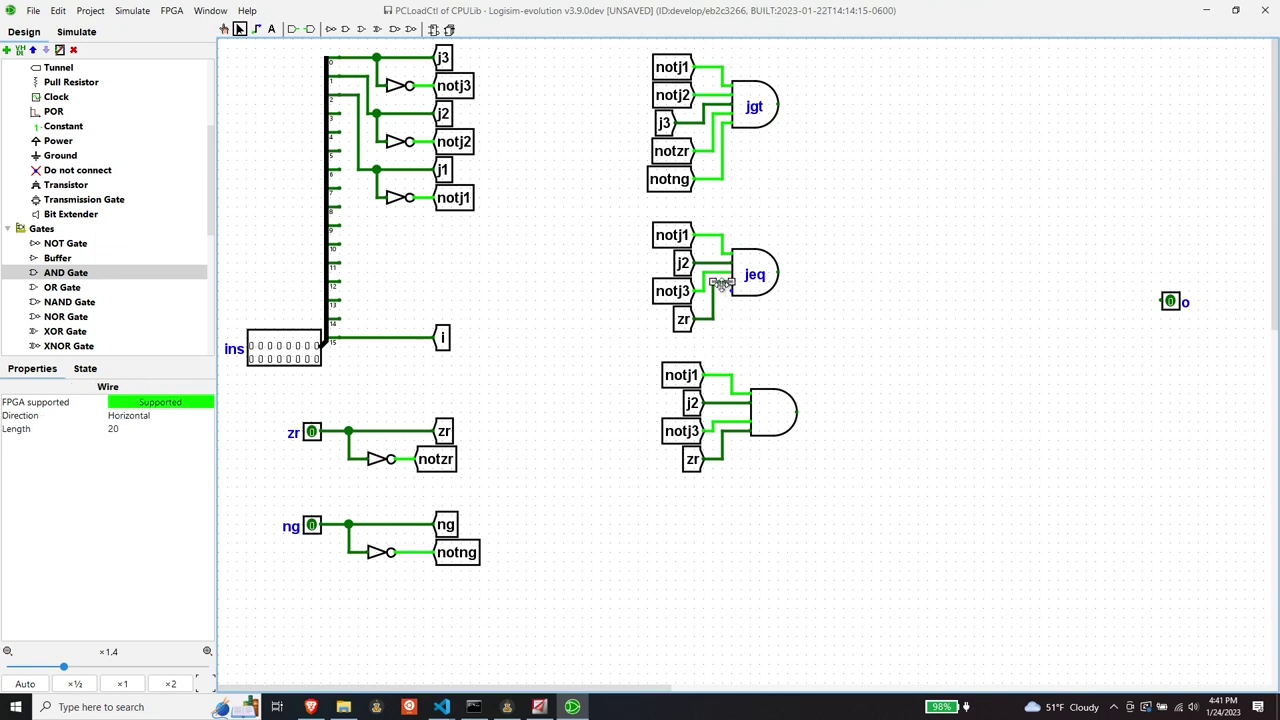
pyautogui.click(734, 334)
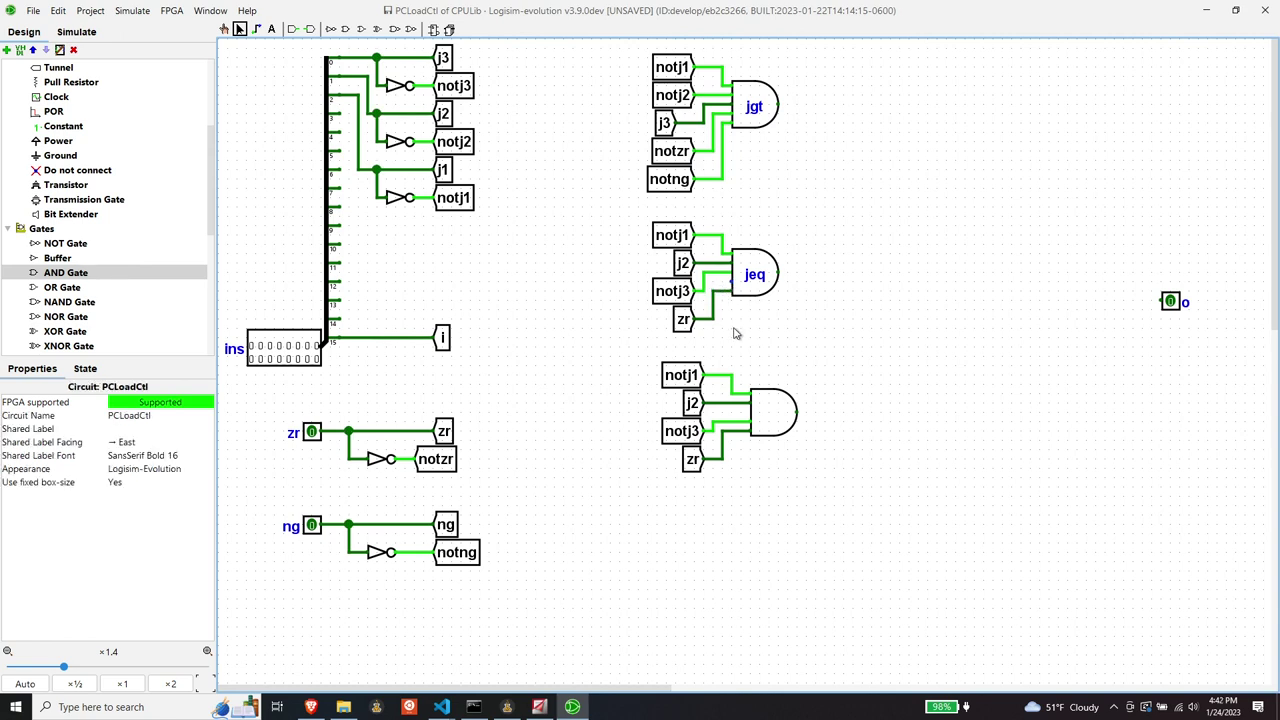
pyautogui.click(718, 276)
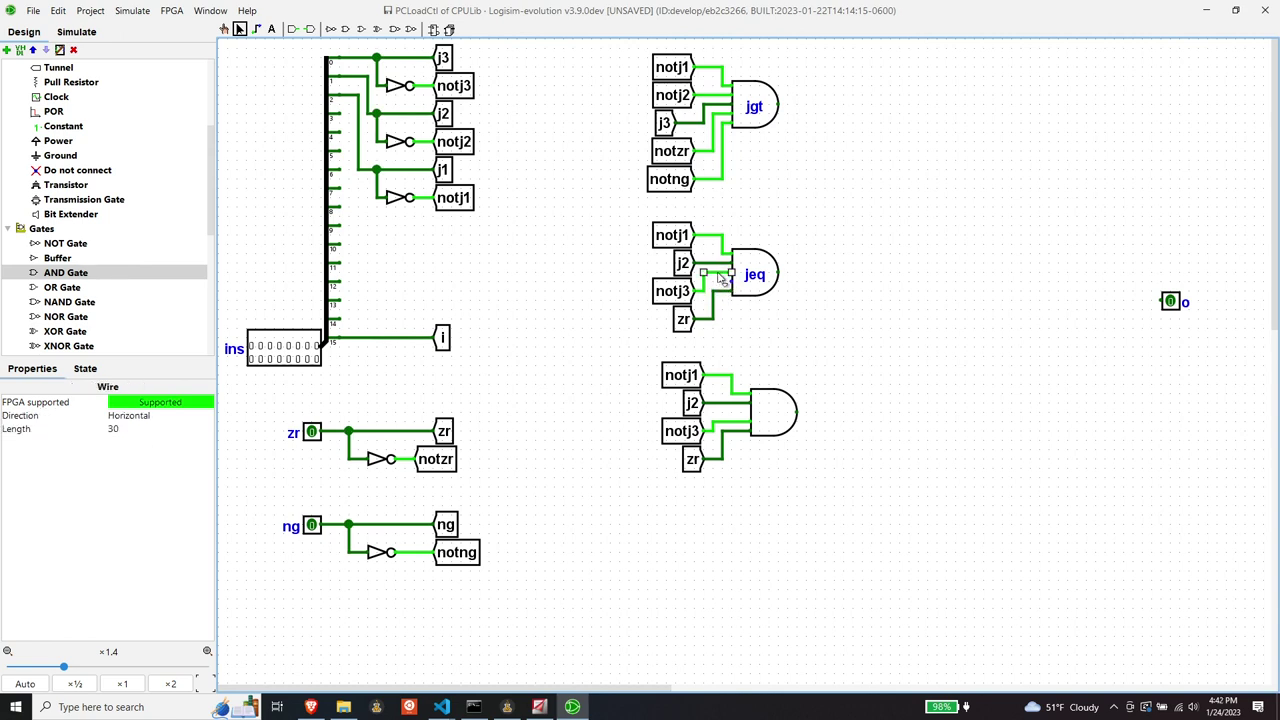
pyautogui.click(763, 333)
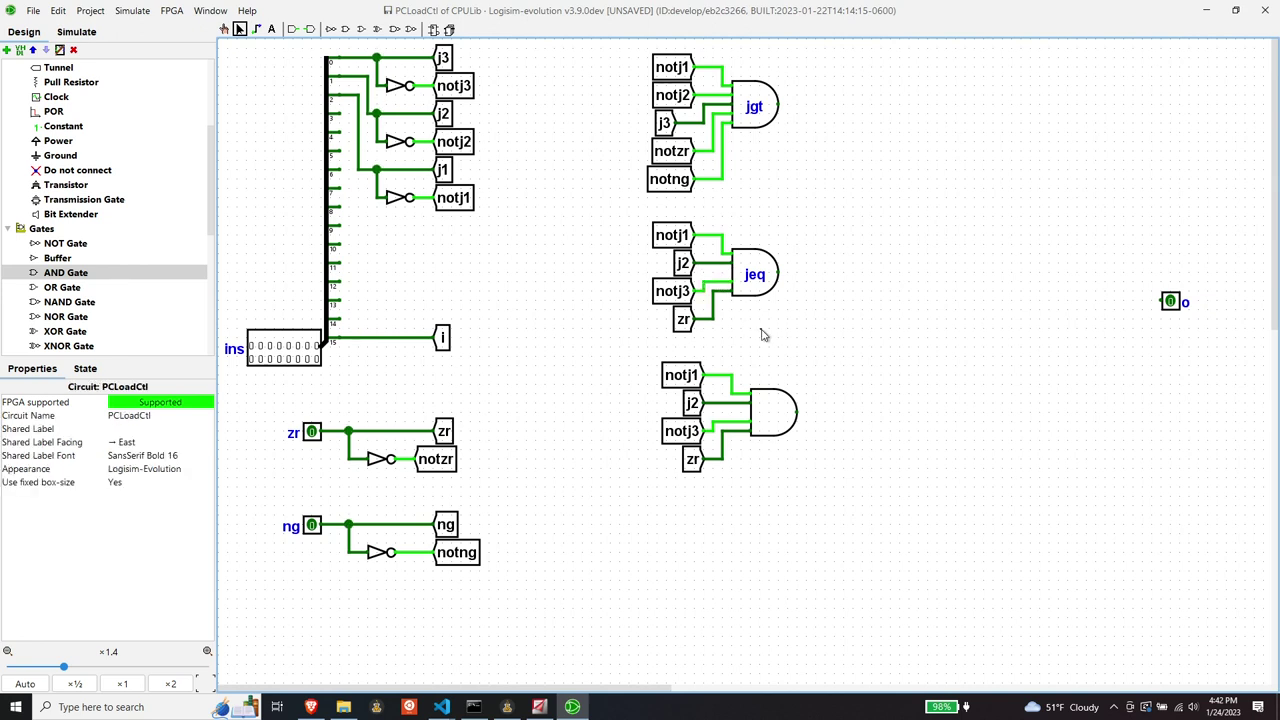
# Step: Label the lowest AND gate jge
pyautogui.click(772, 409)
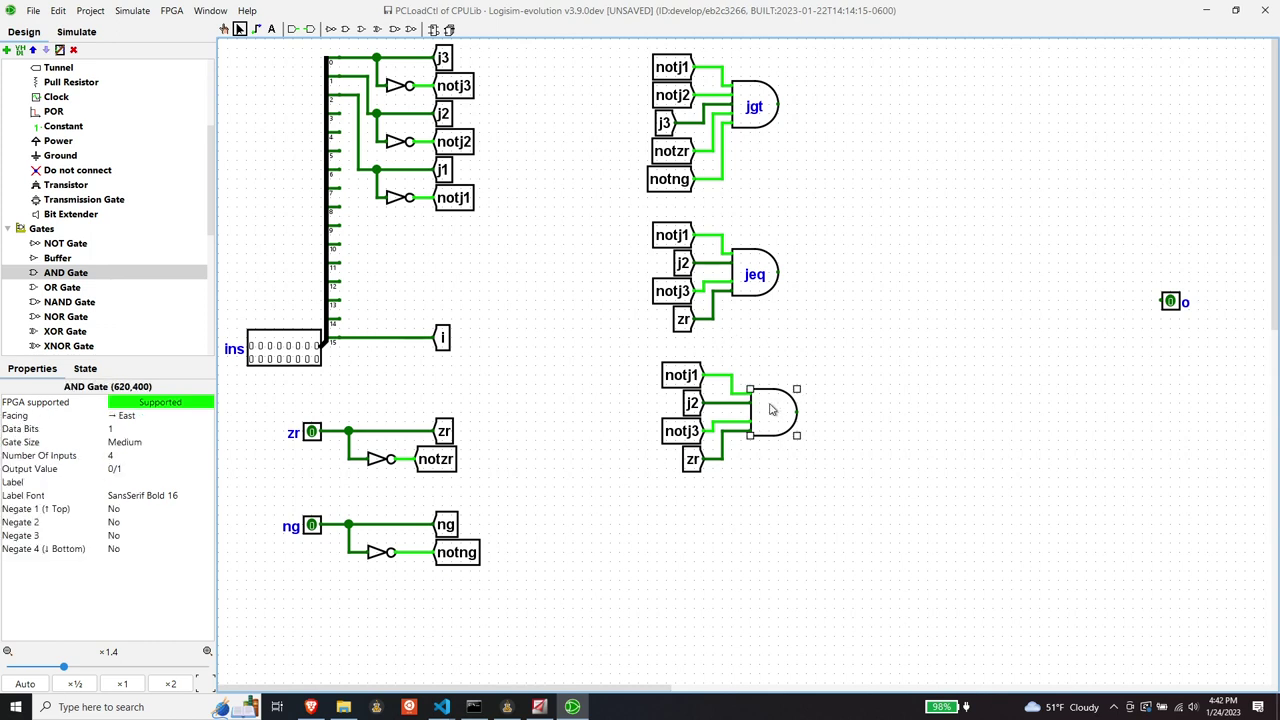
pyautogui.click(135, 481)
pyautogui.write('jge')
pyautogui.press('Return')
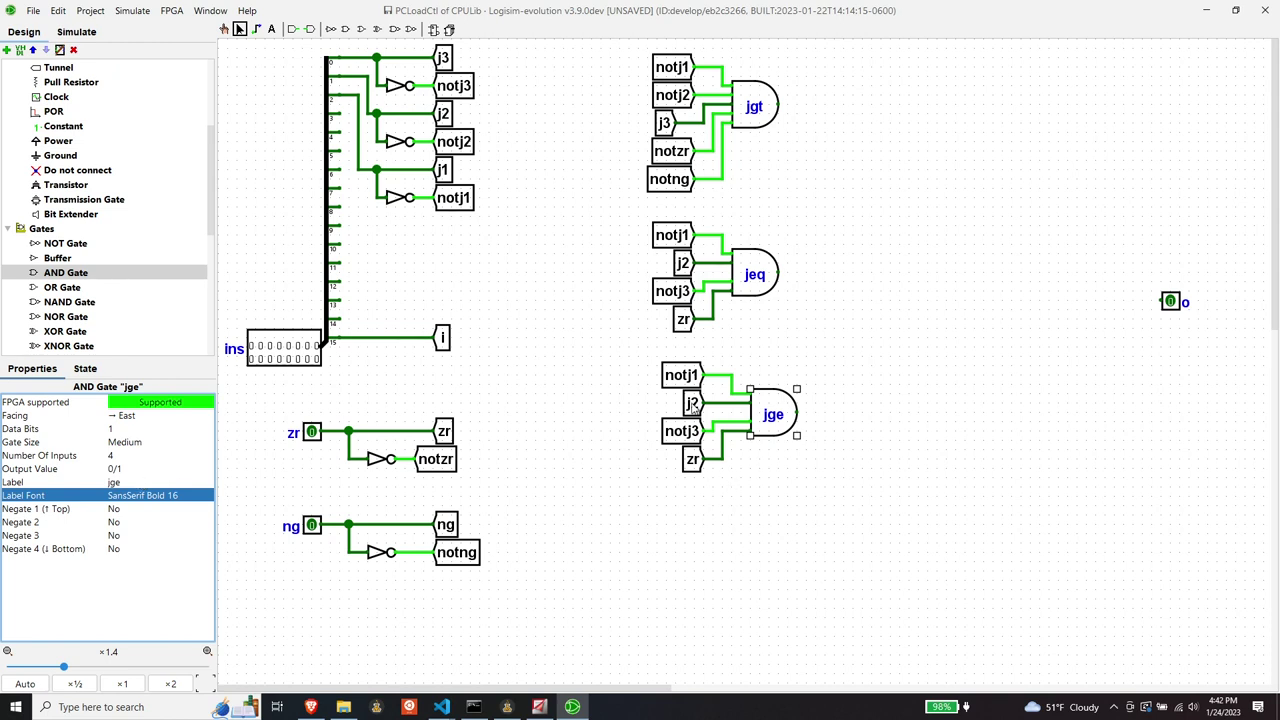
# Step: Relabel the jge group's notj3 tunnel as j3
pyautogui.click(676, 432)
pyautogui.click(134, 442)
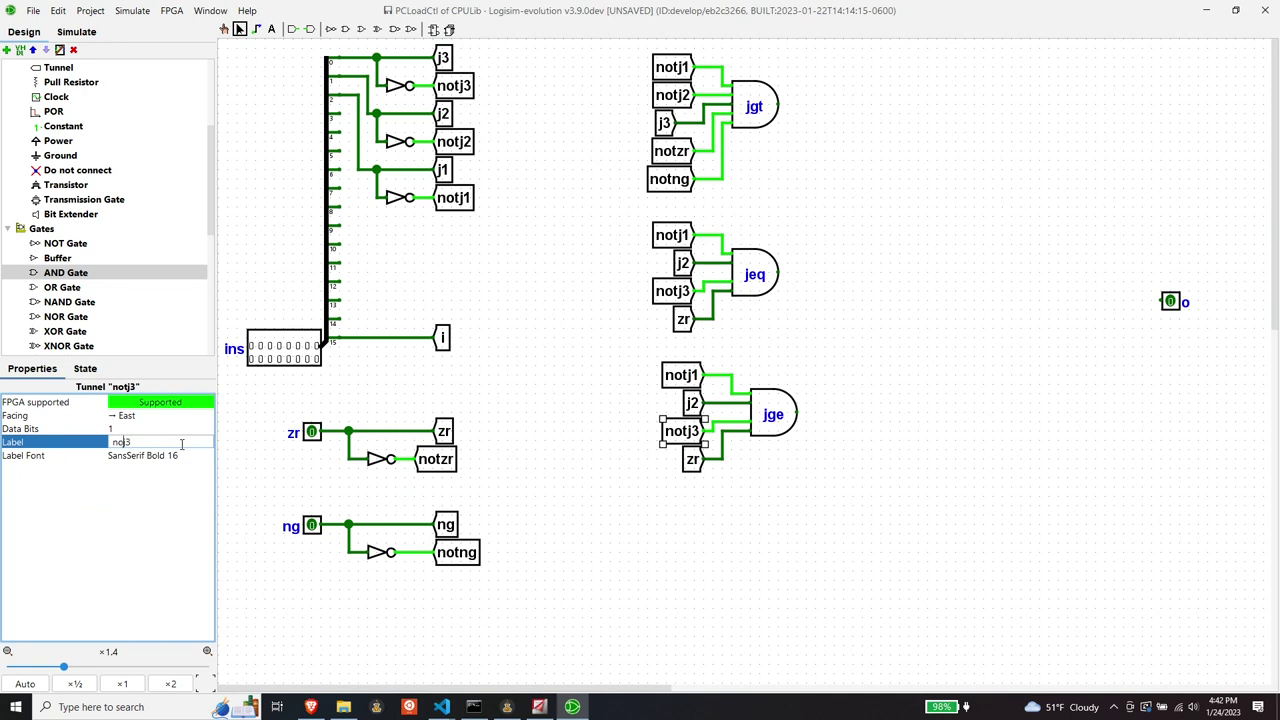
pyautogui.press('BackSpace')
pyautogui.press('BackSpace')
pyautogui.click(183, 451)
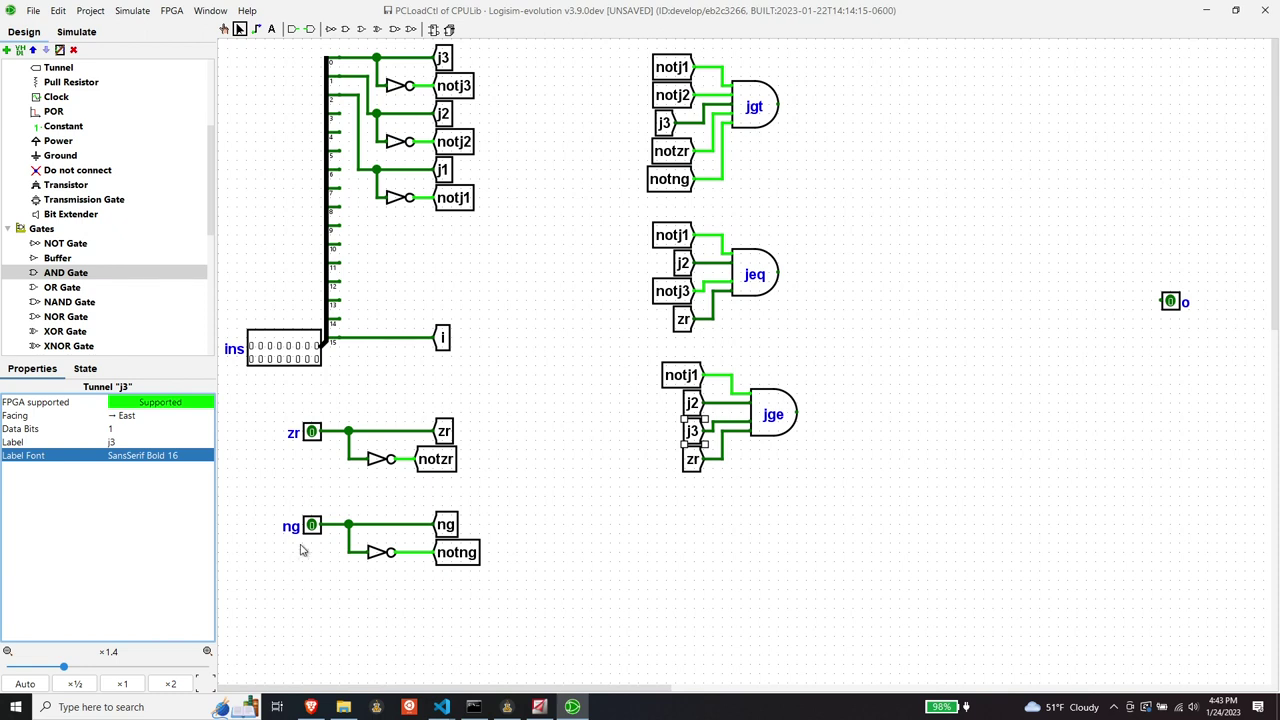
# Step: Replace the jge group's zr tunnel with a two-input OR gate feeding the jge gate's last input
pyautogui.click(689, 466)
pyautogui.press('Delete')
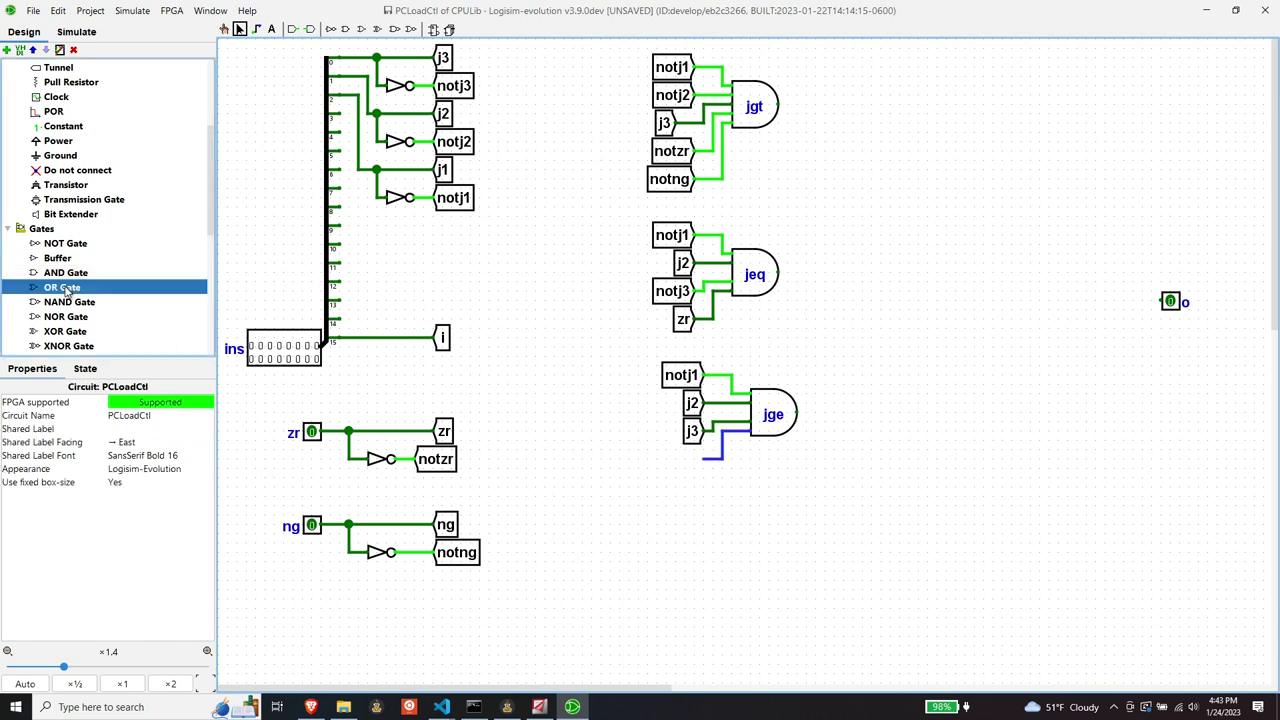
pyautogui.click(79, 287)
pyautogui.click(677, 461)
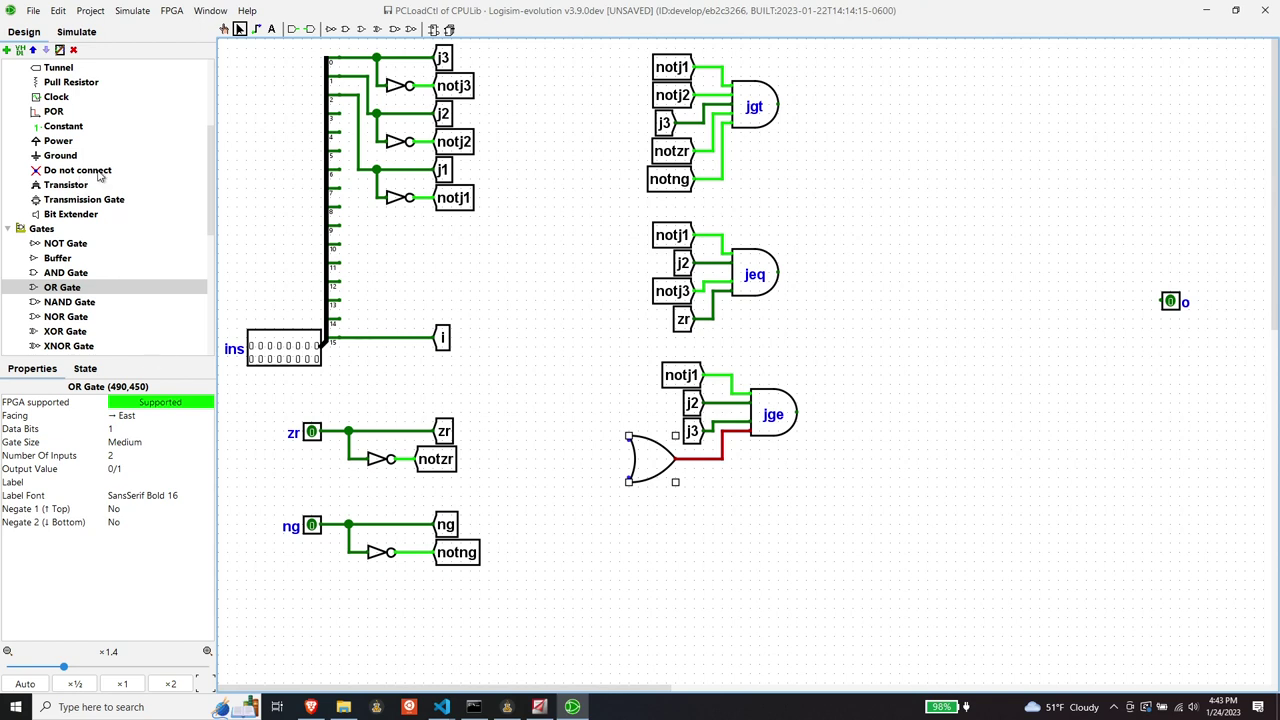
# Step: Add an east-facing tunnel labelled zr beside the OR gate and wire it to the gate's upper input
pyautogui.scroll(4, 70, 180)
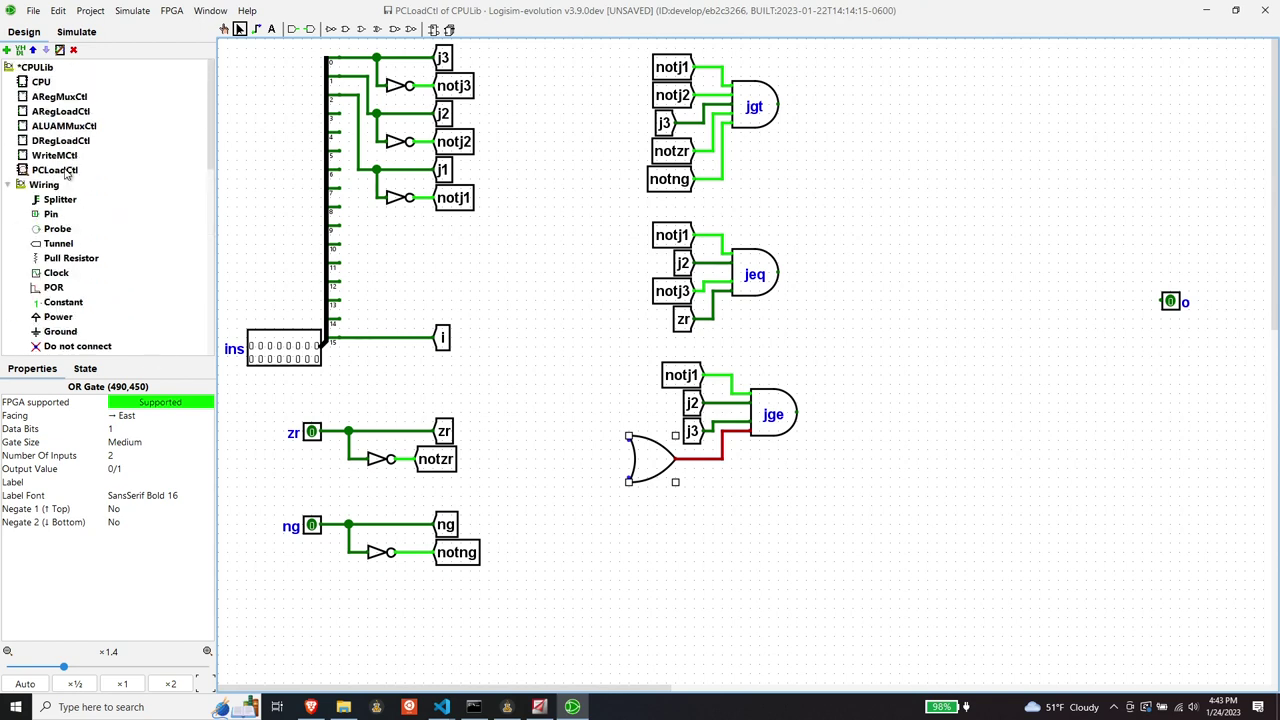
pyautogui.click(58, 243)
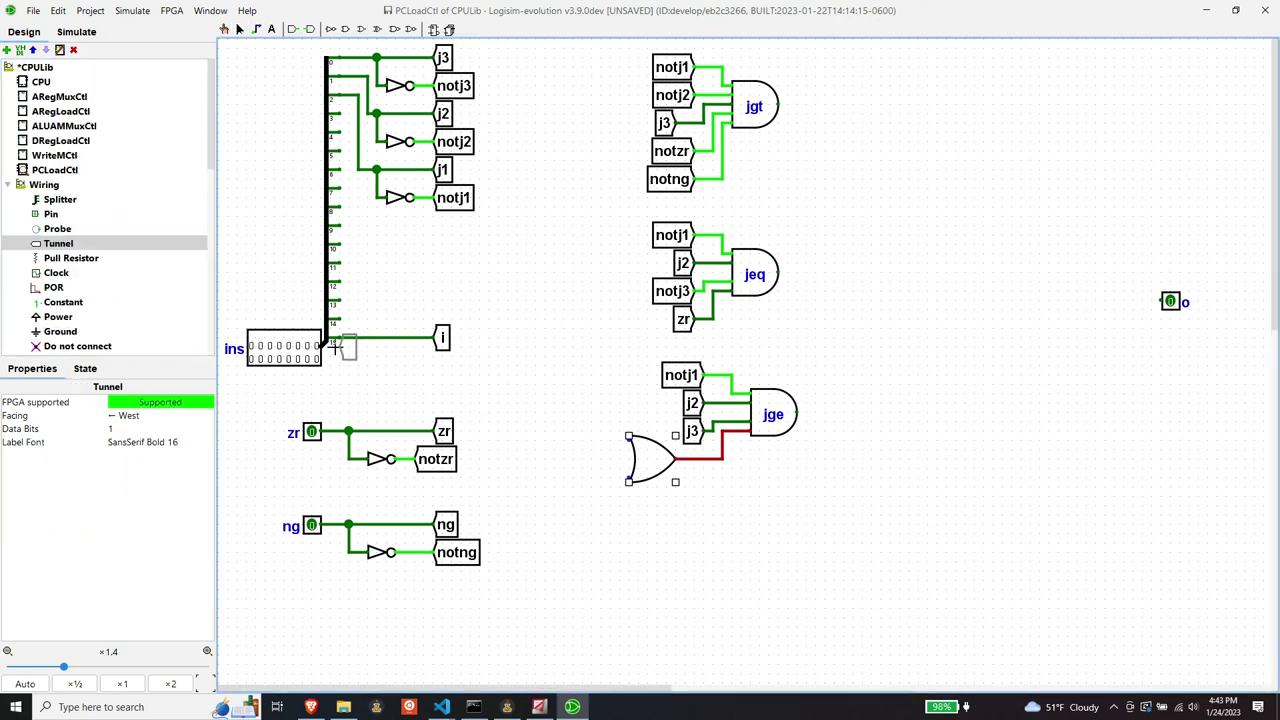
pyautogui.click(573, 440)
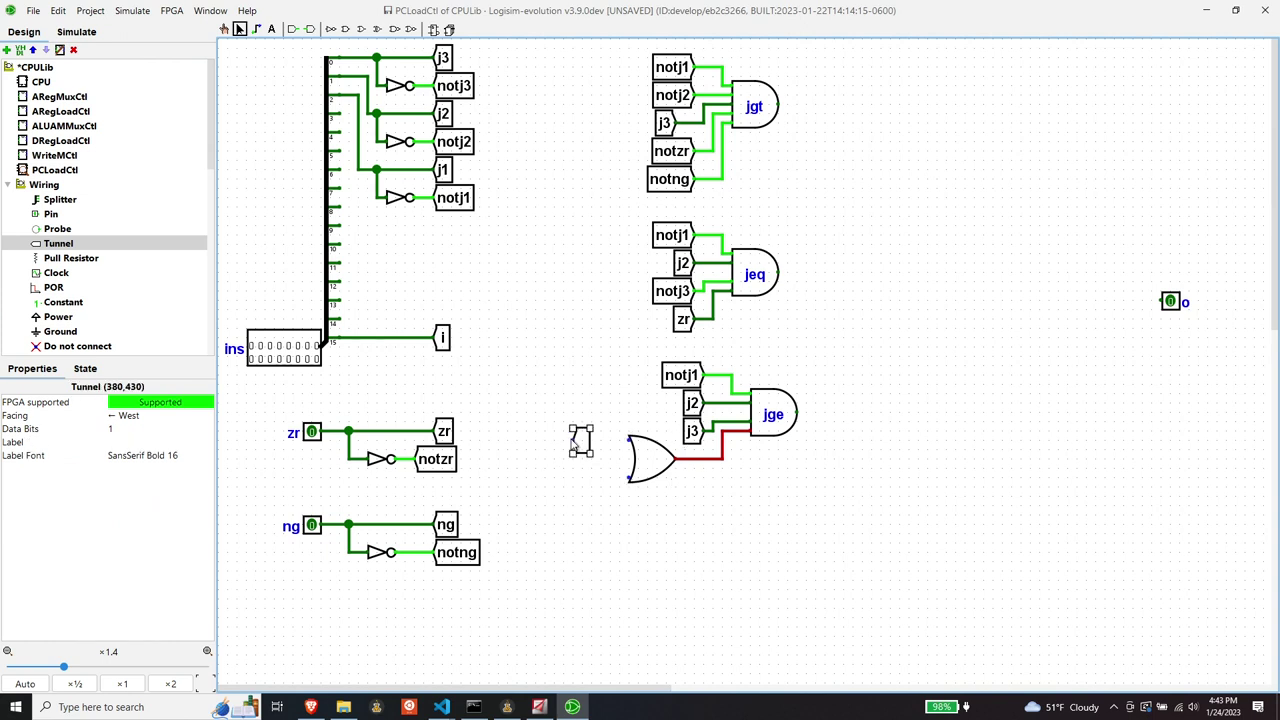
pyautogui.click(131, 441)
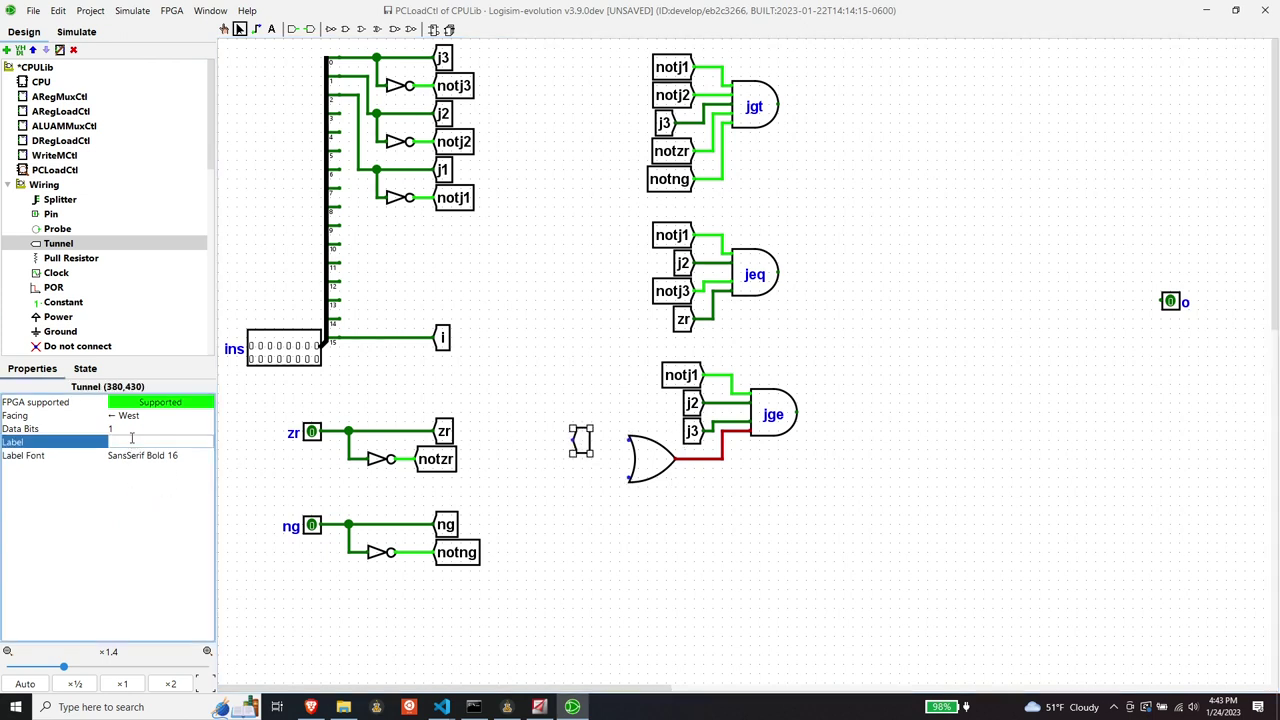
pyautogui.press('Return')
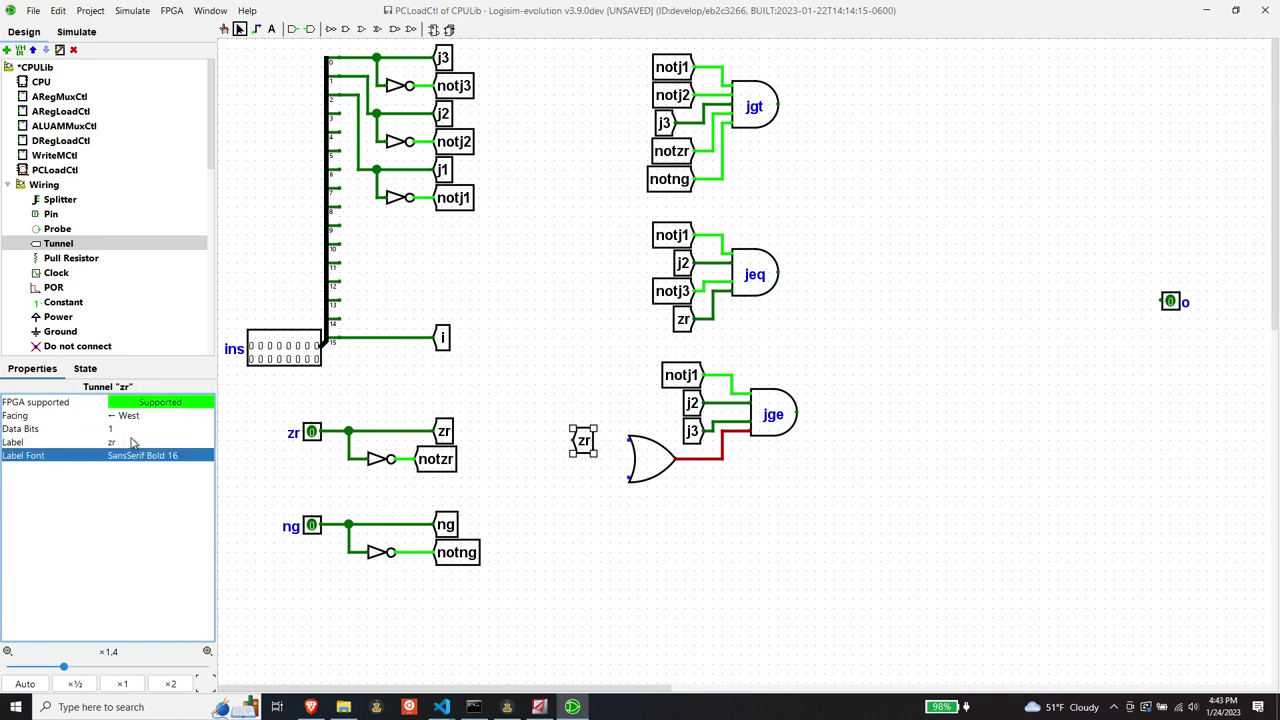
pyautogui.click(150, 422)
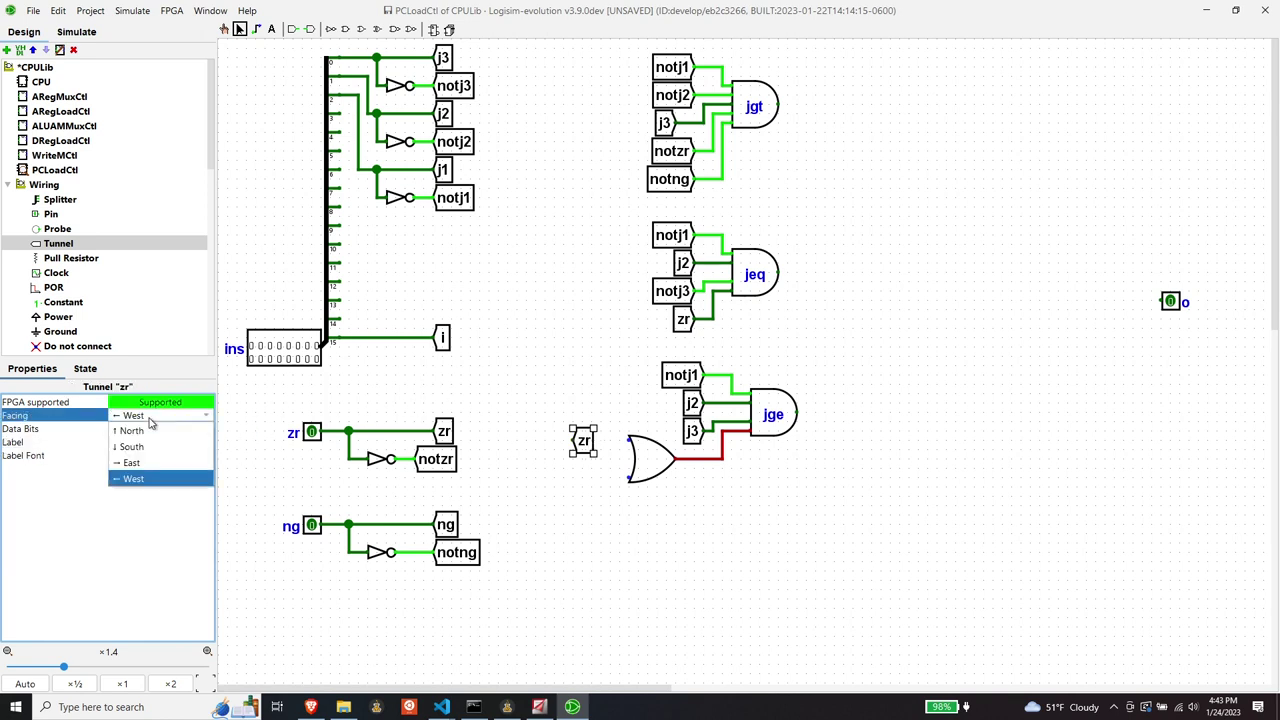
pyautogui.click(131, 462)
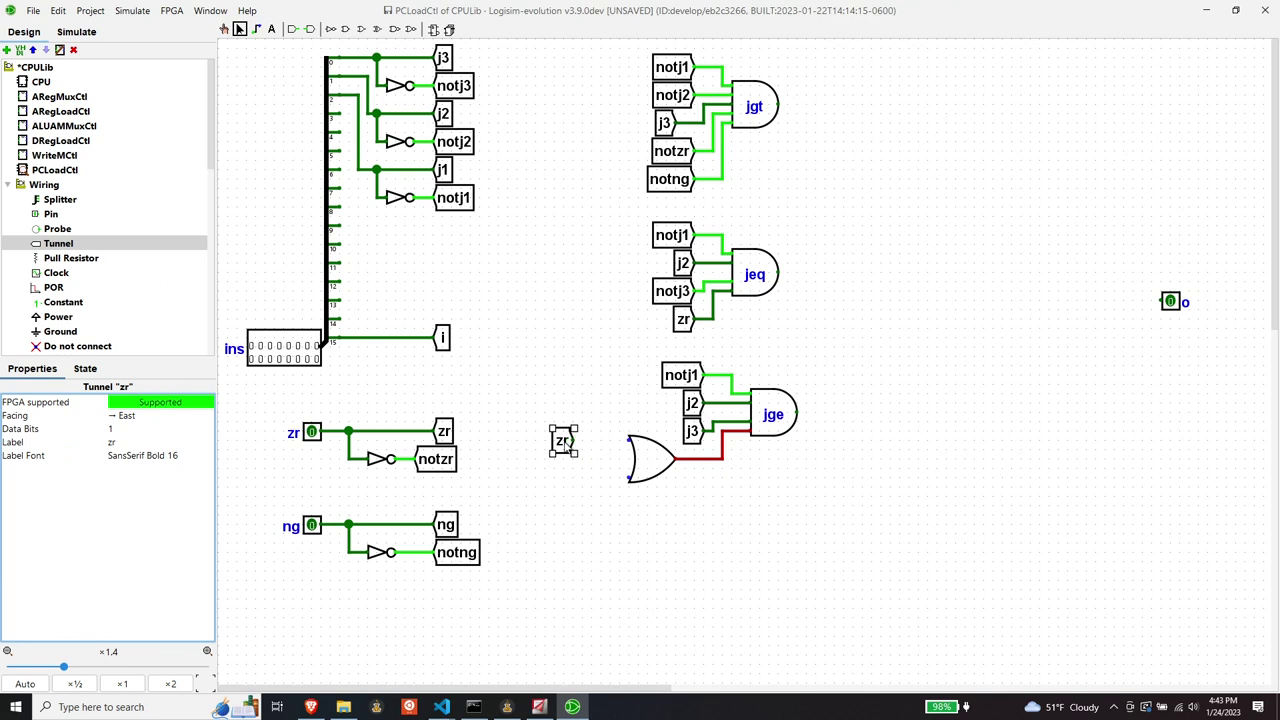
pyautogui.moveTo(576, 442); pyautogui.dragTo(628, 445)
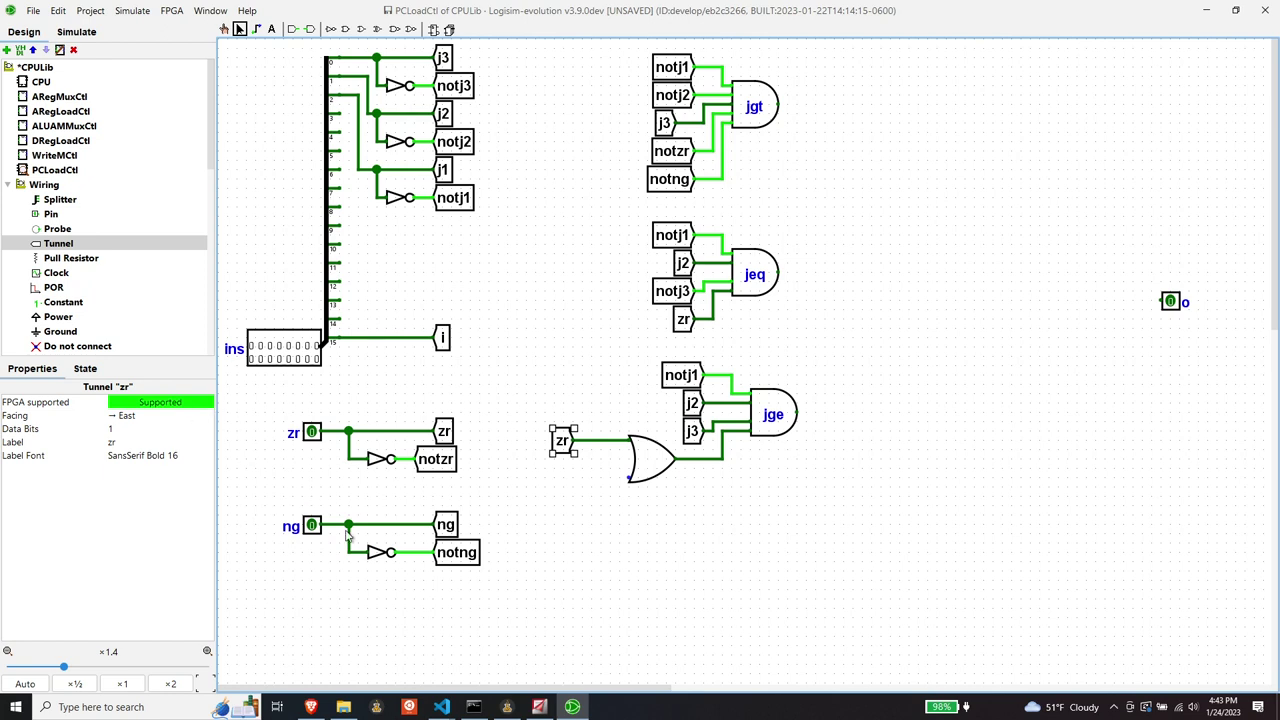
# Step: Duplicate the notng tunnel below the new zr tunnel, face it east and wire it to the OR gate's lower input
pyautogui.click(462, 558)
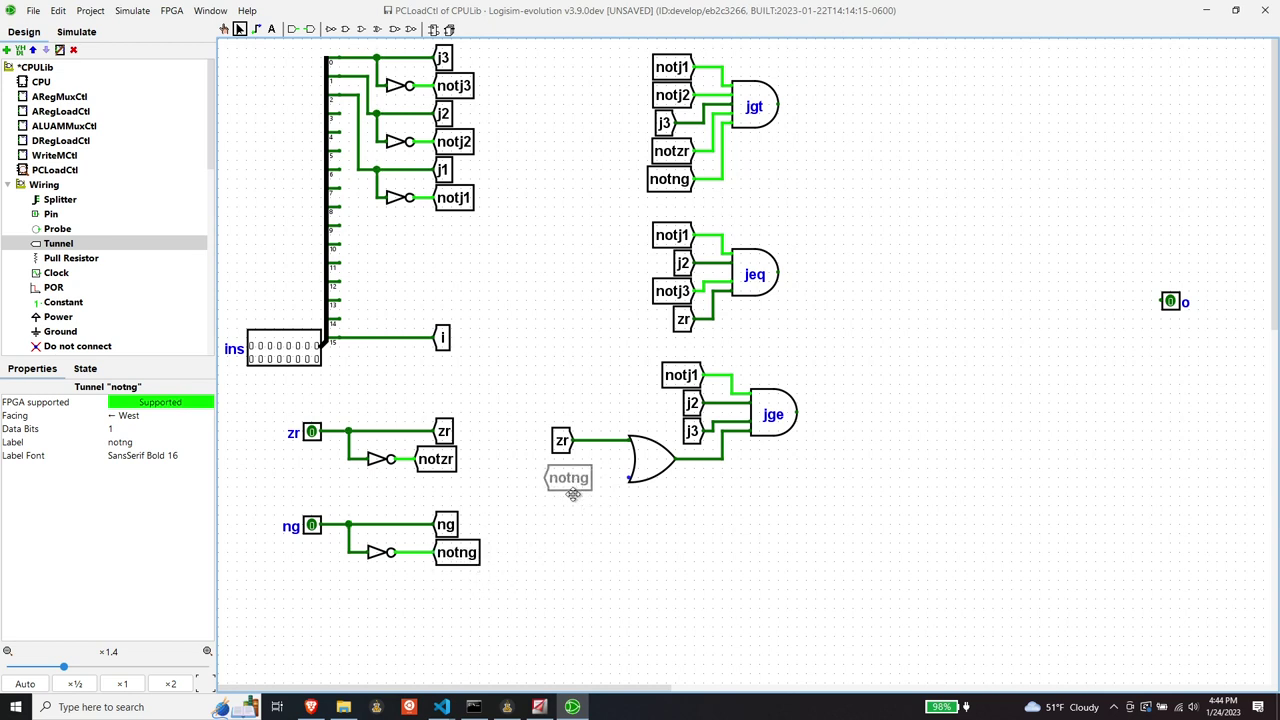
pyautogui.click(590, 492)
pyautogui.click(116, 416)
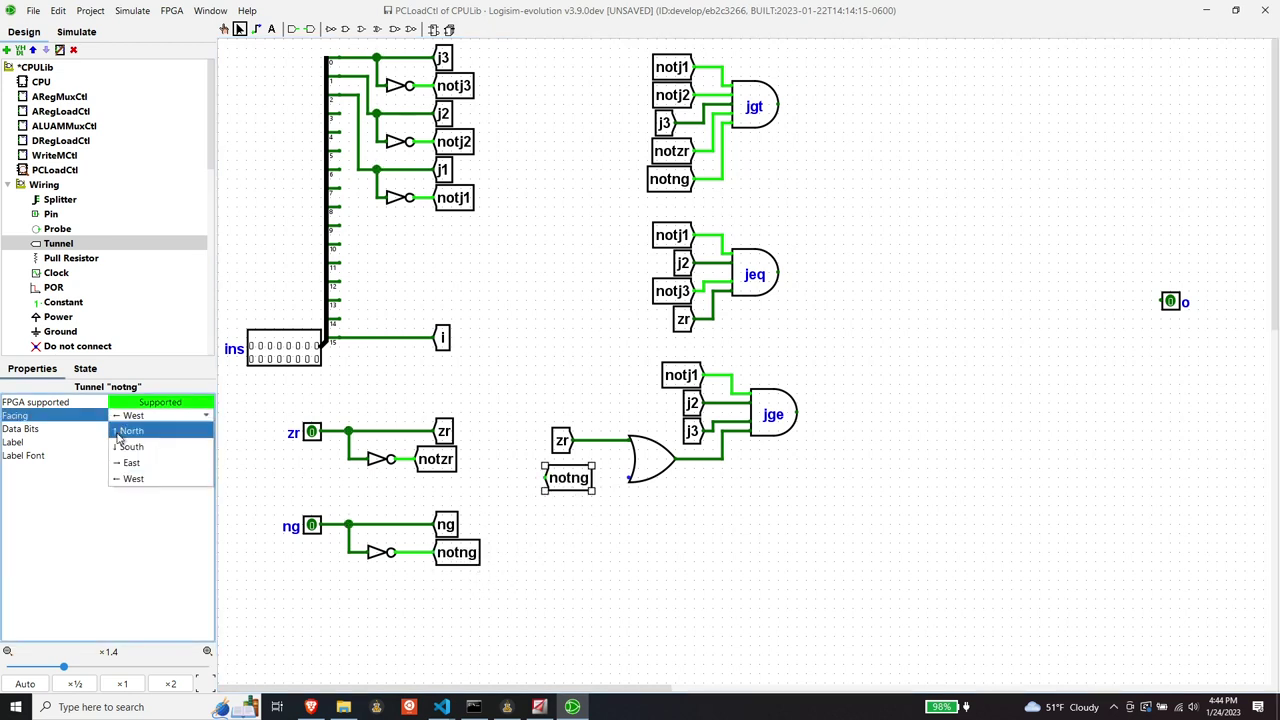
pyautogui.click(130, 462)
pyautogui.moveTo(498, 481); pyautogui.dragTo(627, 479)
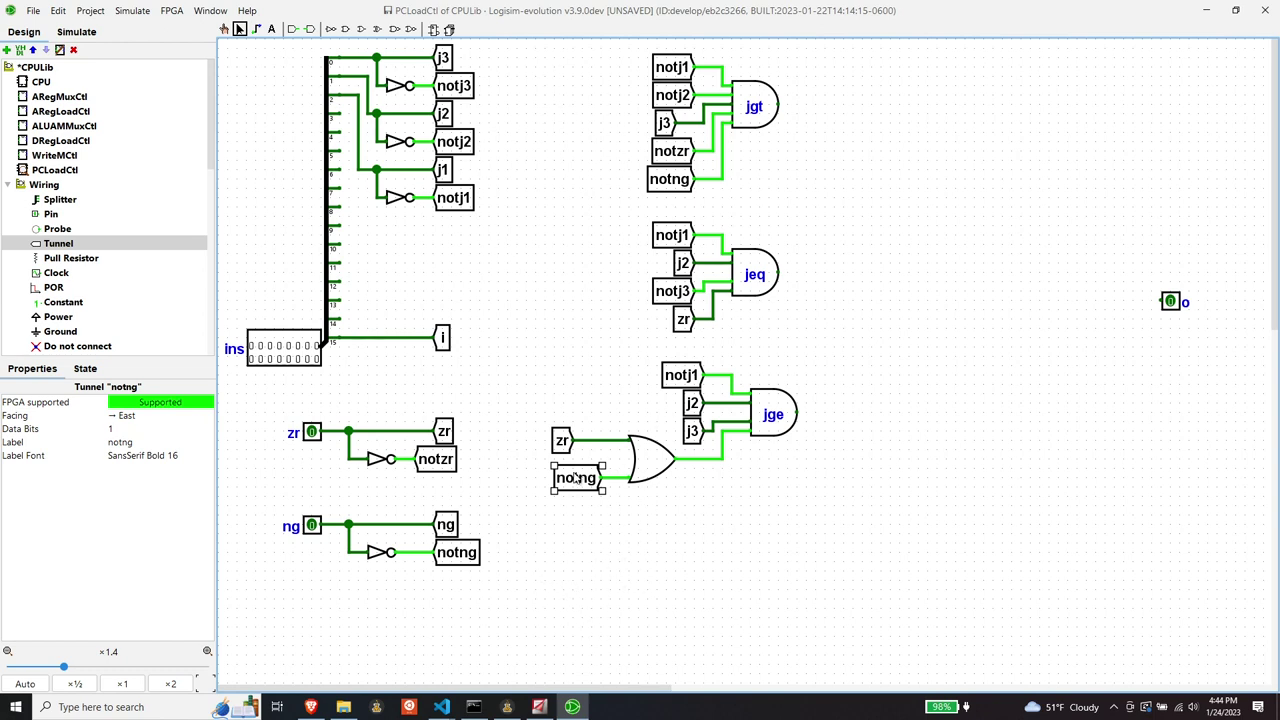
# Step: Shift the OR gate slightly right and move its zr and notng tunnels right to sit closer to it
pyautogui.moveTo(652, 467); pyautogui.dragTo(660, 470)
pyautogui.click(565, 448)
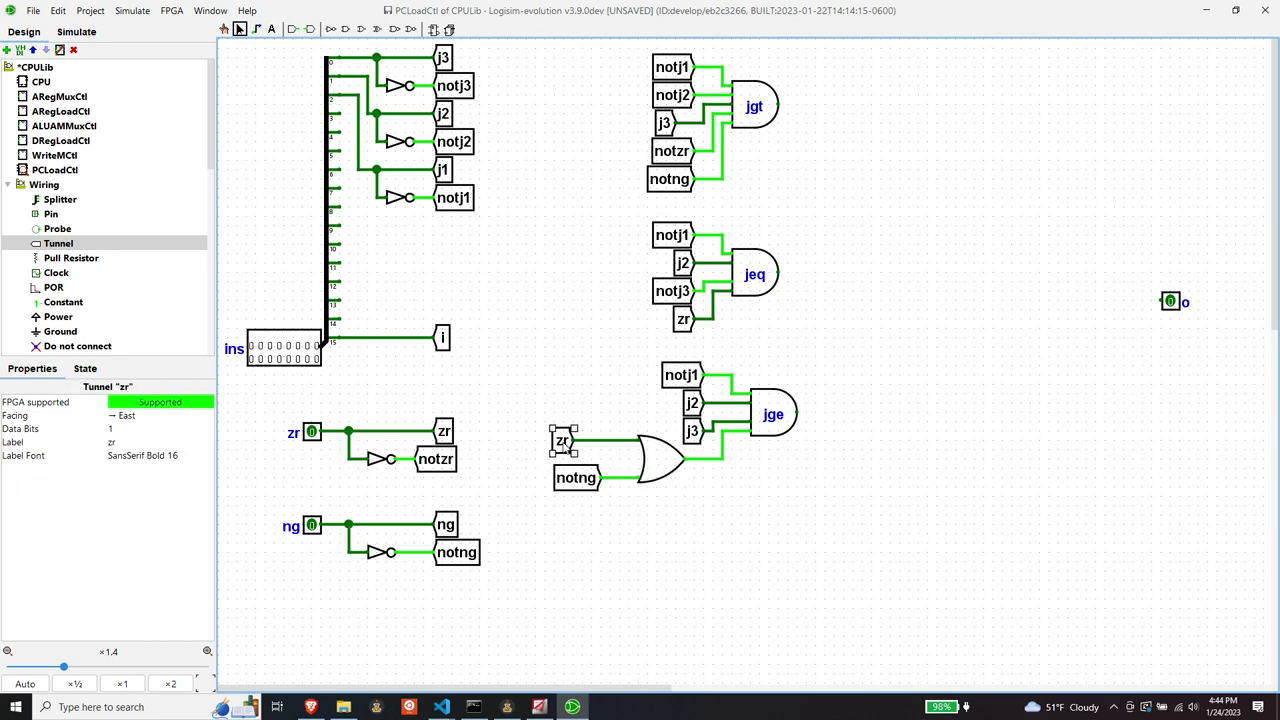
pyautogui.keyDown('shift'); pyautogui.click(567, 481); pyautogui.keyUp('shift')
pyautogui.moveTo(567, 481); pyautogui.dragTo(590, 480)
pyautogui.click(644, 526)
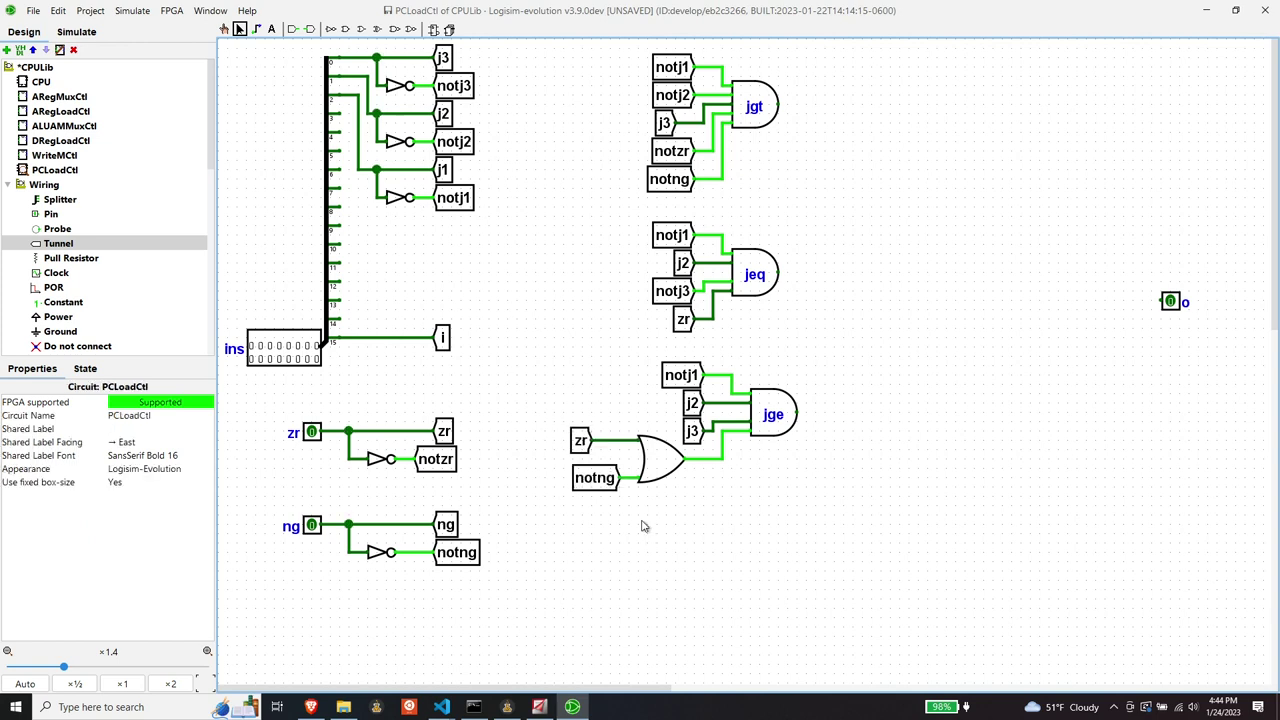
# Step: Duplicate the whole jgt group, with its gate, five tunnels and wires, and place the copy below the jge group
pyautogui.moveTo(631, 48); pyautogui.dragTo(807, 218)
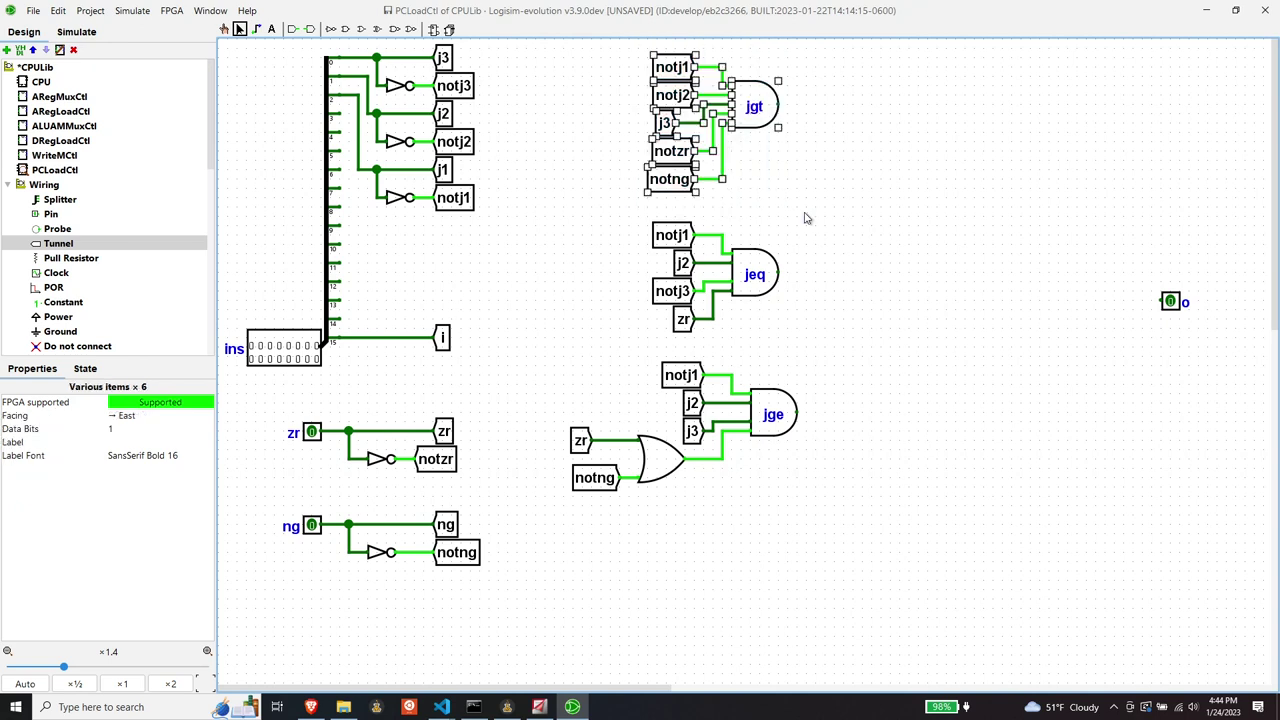
pyautogui.moveTo(761, 132); pyautogui.dragTo(777, 566)
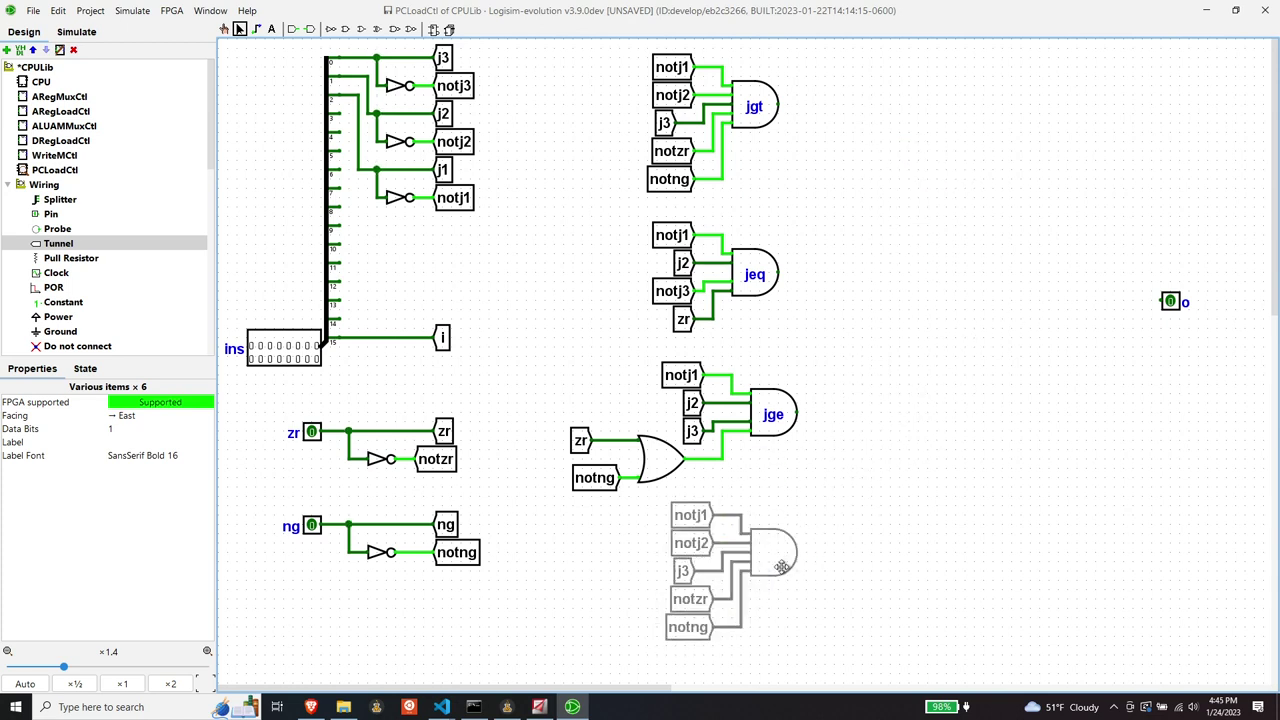
pyautogui.click(842, 517)
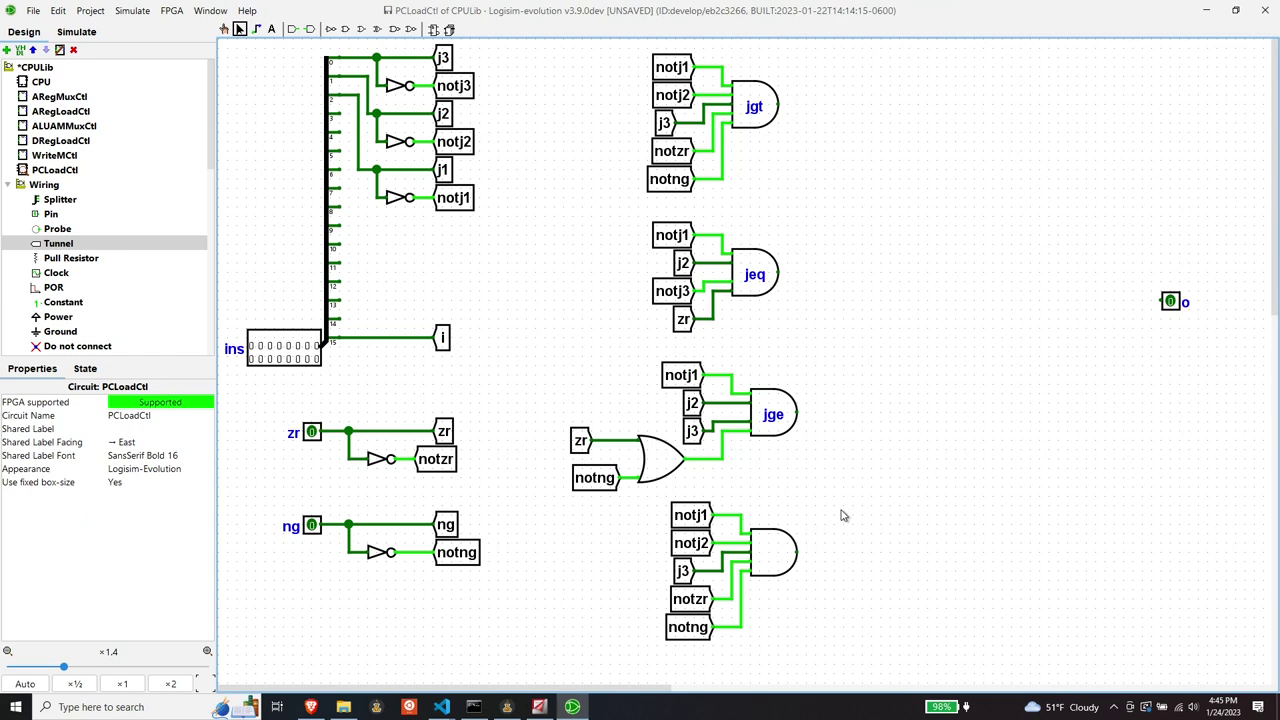
# Step: Label the copied group's five-input AND gate jlt
pyautogui.click(765, 565)
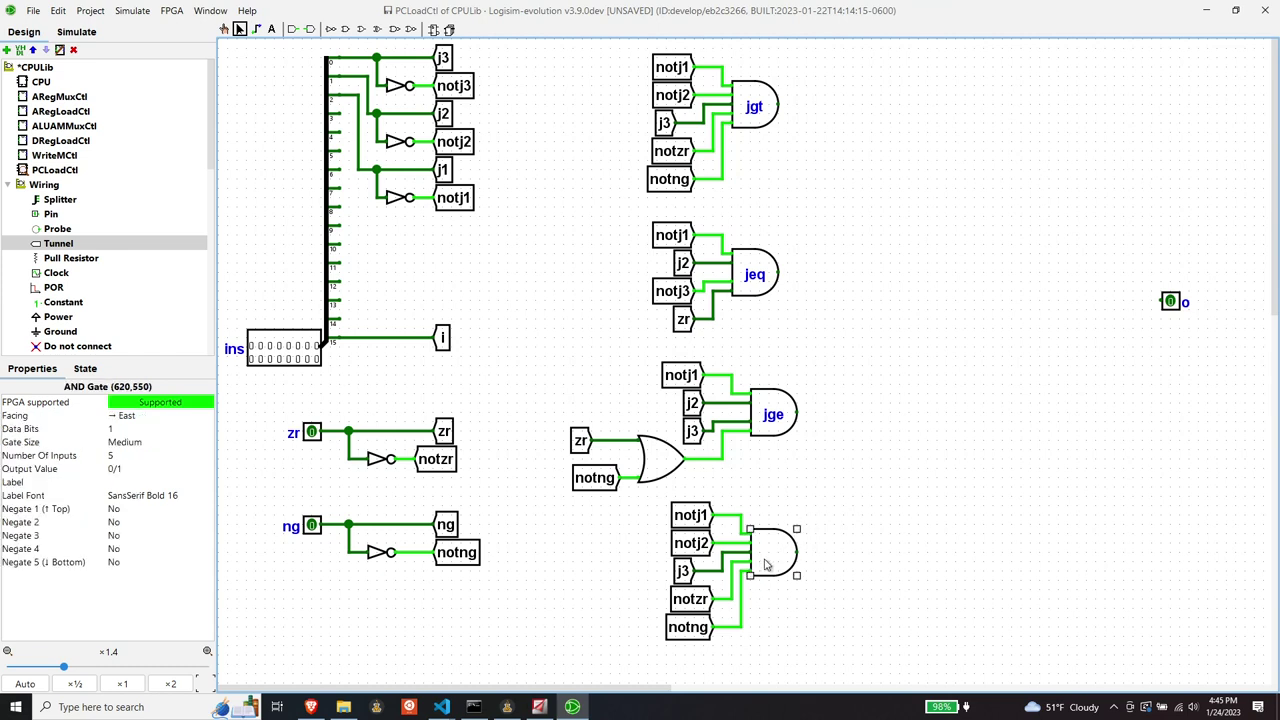
pyautogui.click(124, 482)
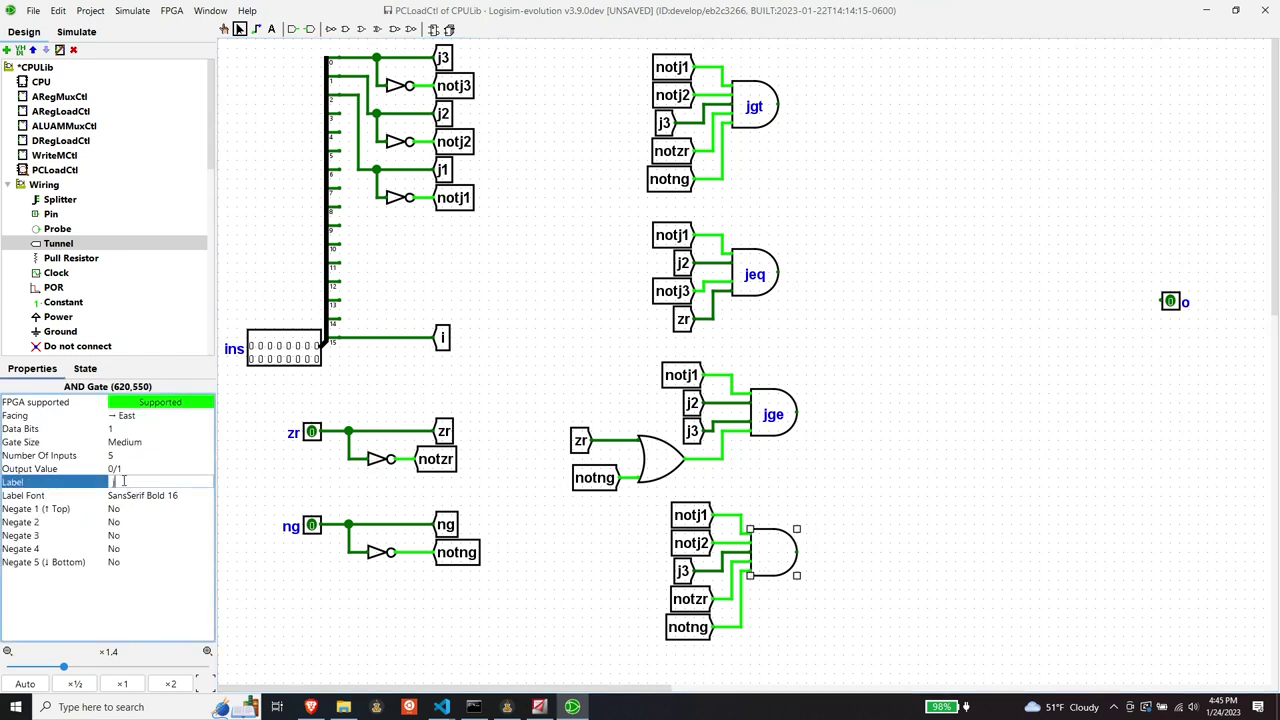
pyautogui.write('jlt')
pyautogui.press('Return')
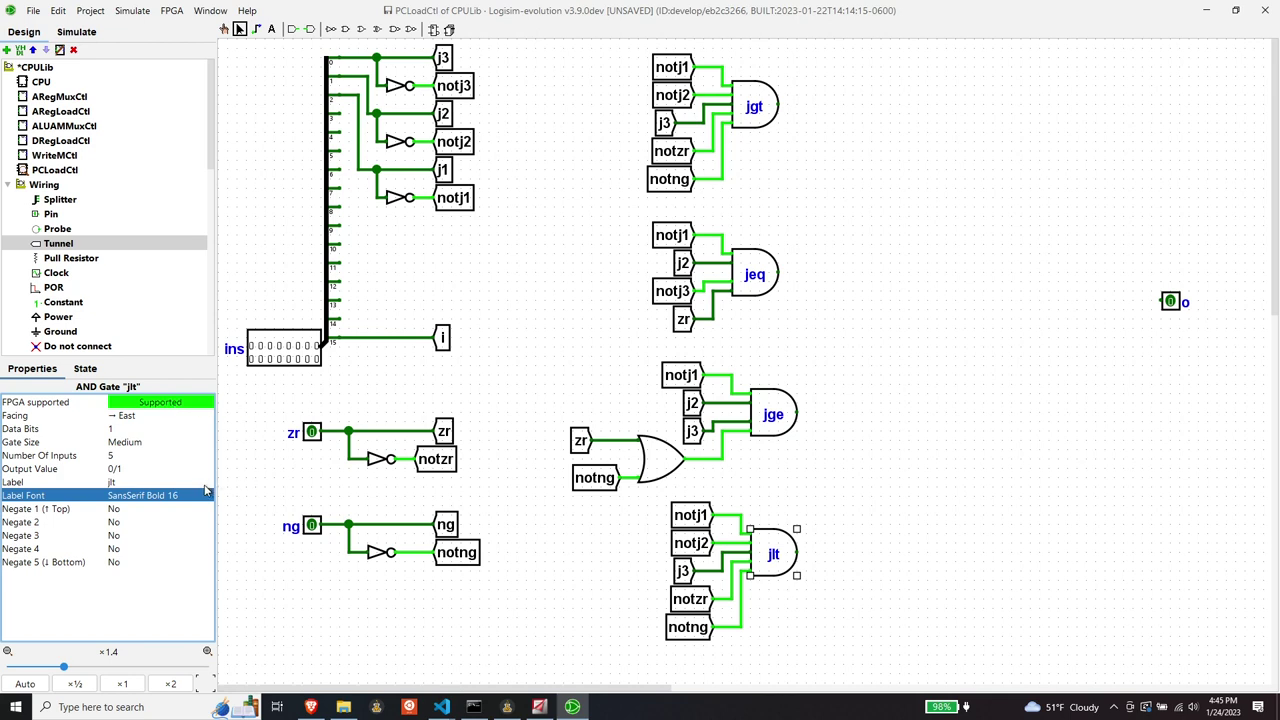
# Step: Relabel the jlt group's notj1 tunnel as j1
pyautogui.click(694, 518)
pyautogui.click(148, 442)
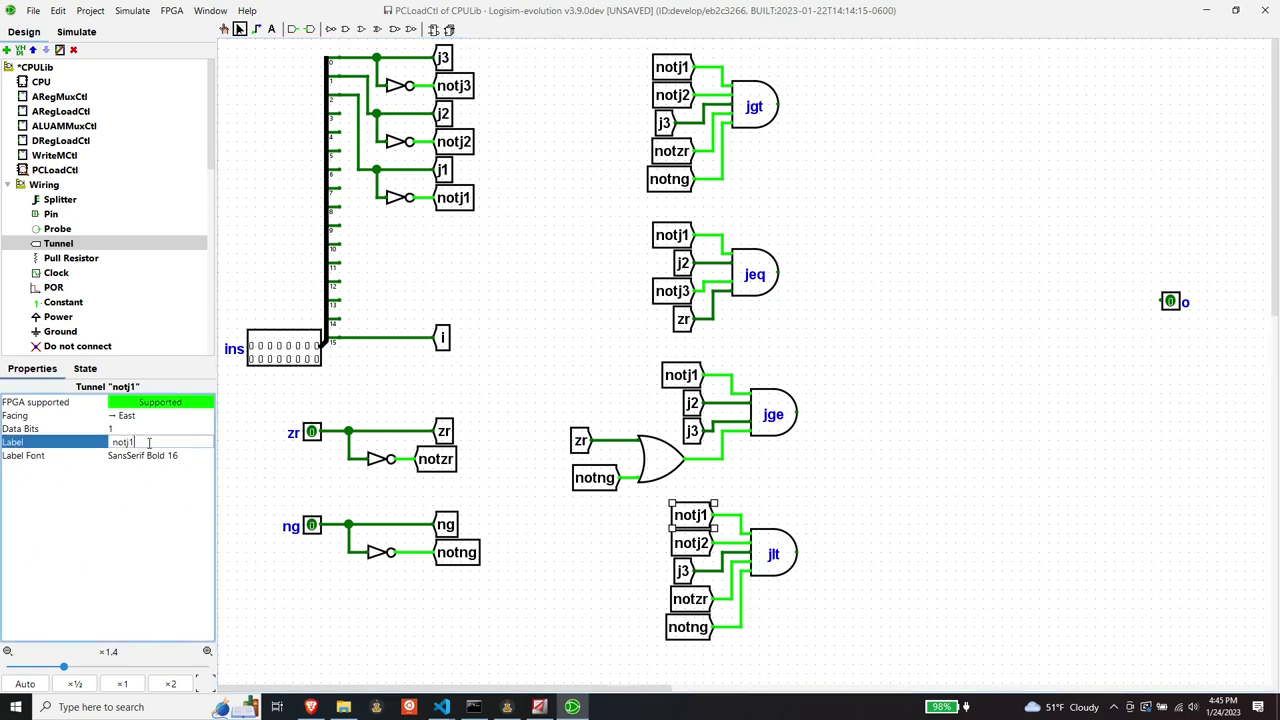
pyautogui.press('BackSpace')
pyautogui.press('BackSpace')
pyautogui.press('Return')
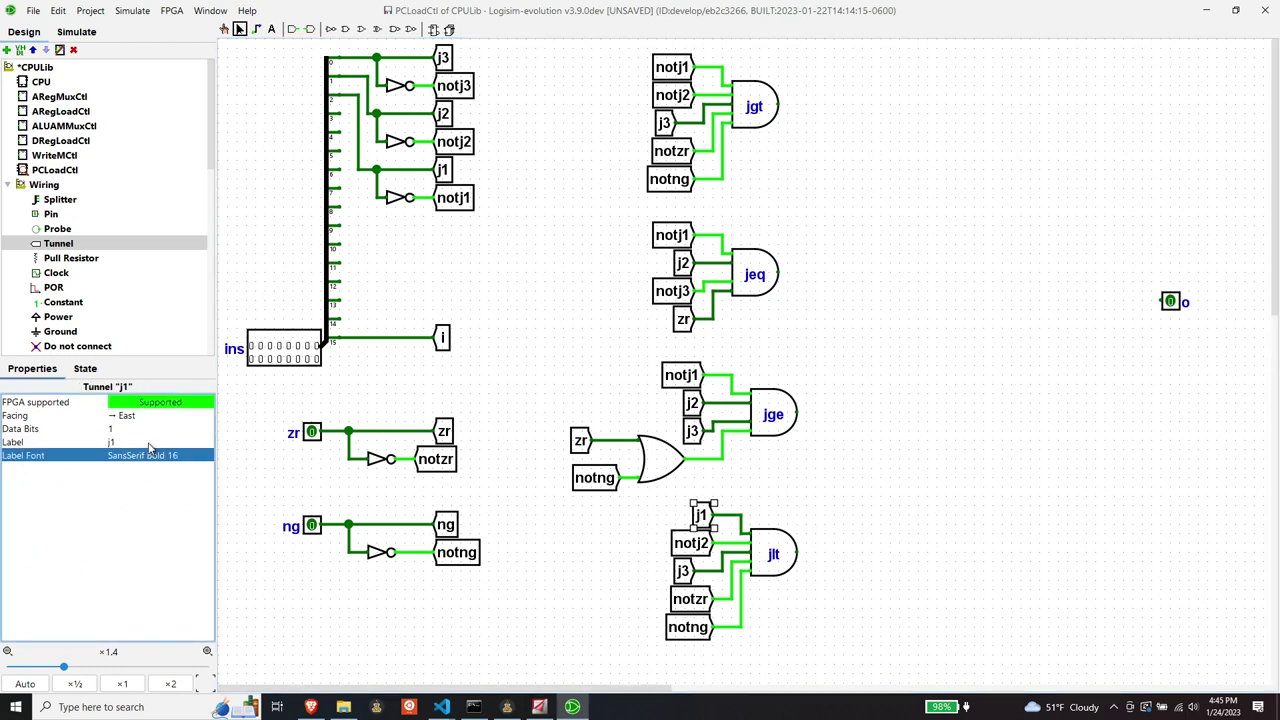
# Step: Relabel the jlt group's j3 tunnel as notj3 and shift it right to line up with the group's other tunnels
pyautogui.click(686, 580)
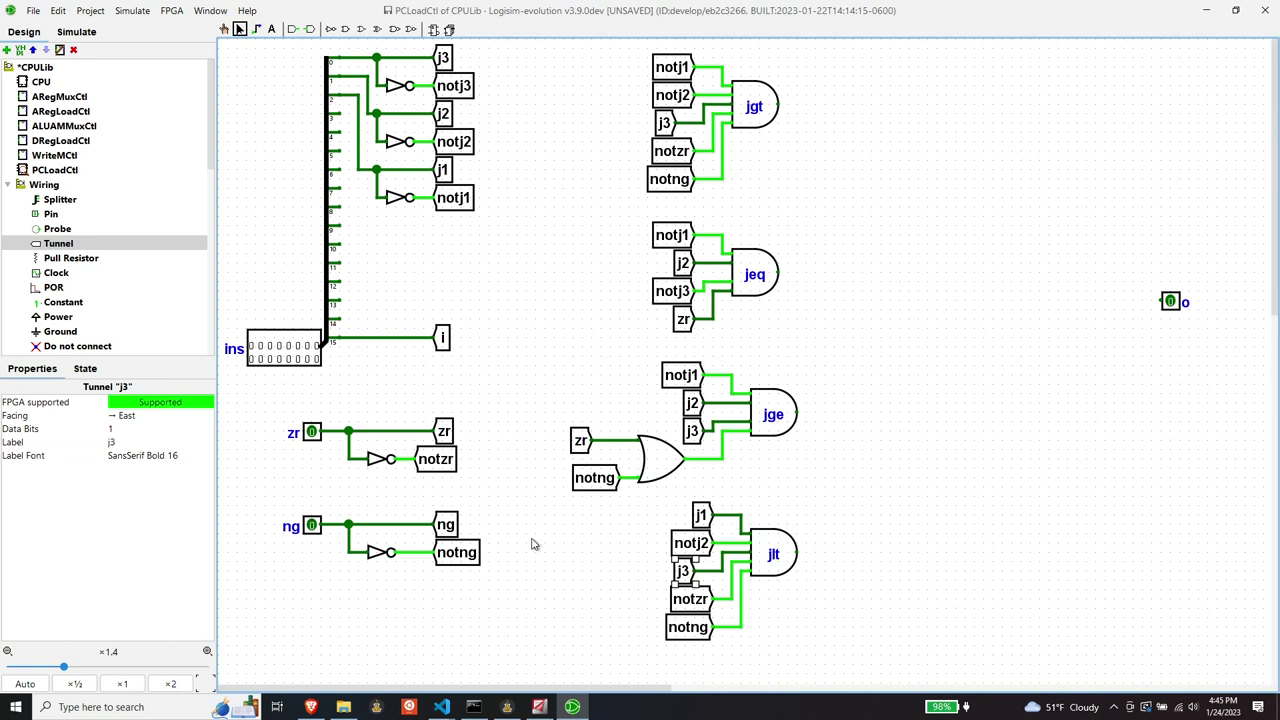
pyautogui.click(131, 441)
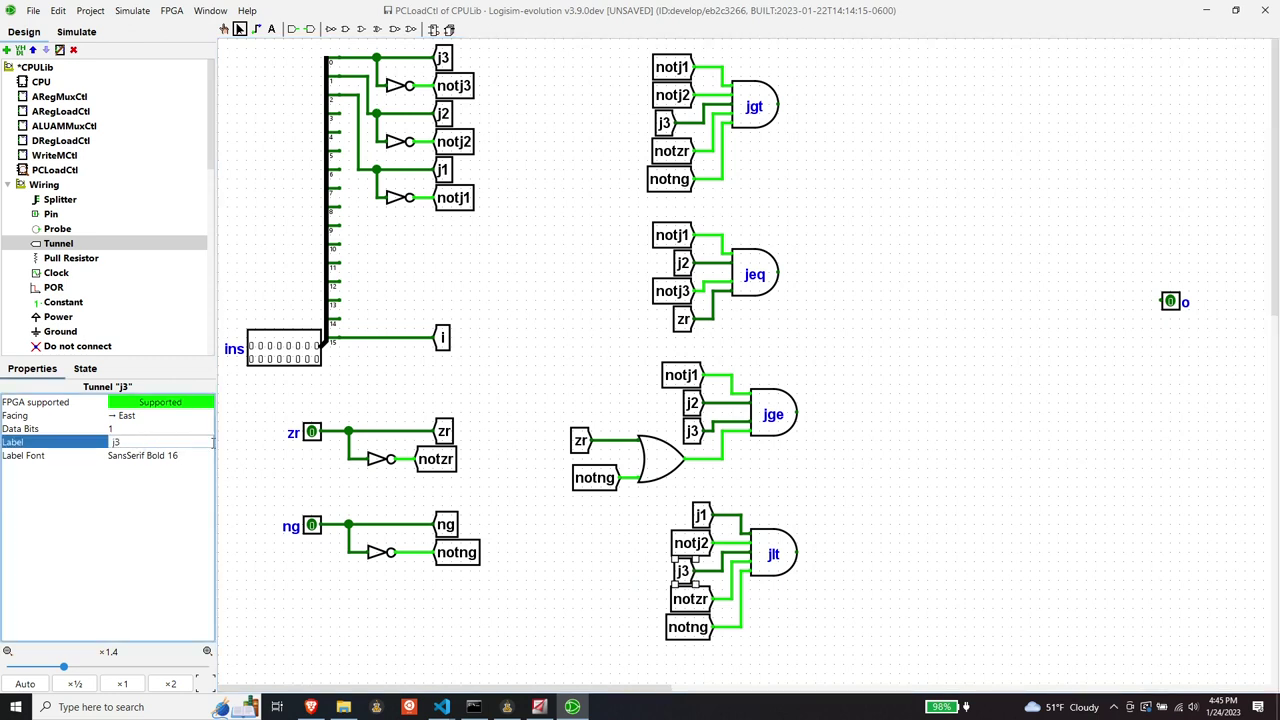
pyautogui.write('not')
pyautogui.click(213, 451)
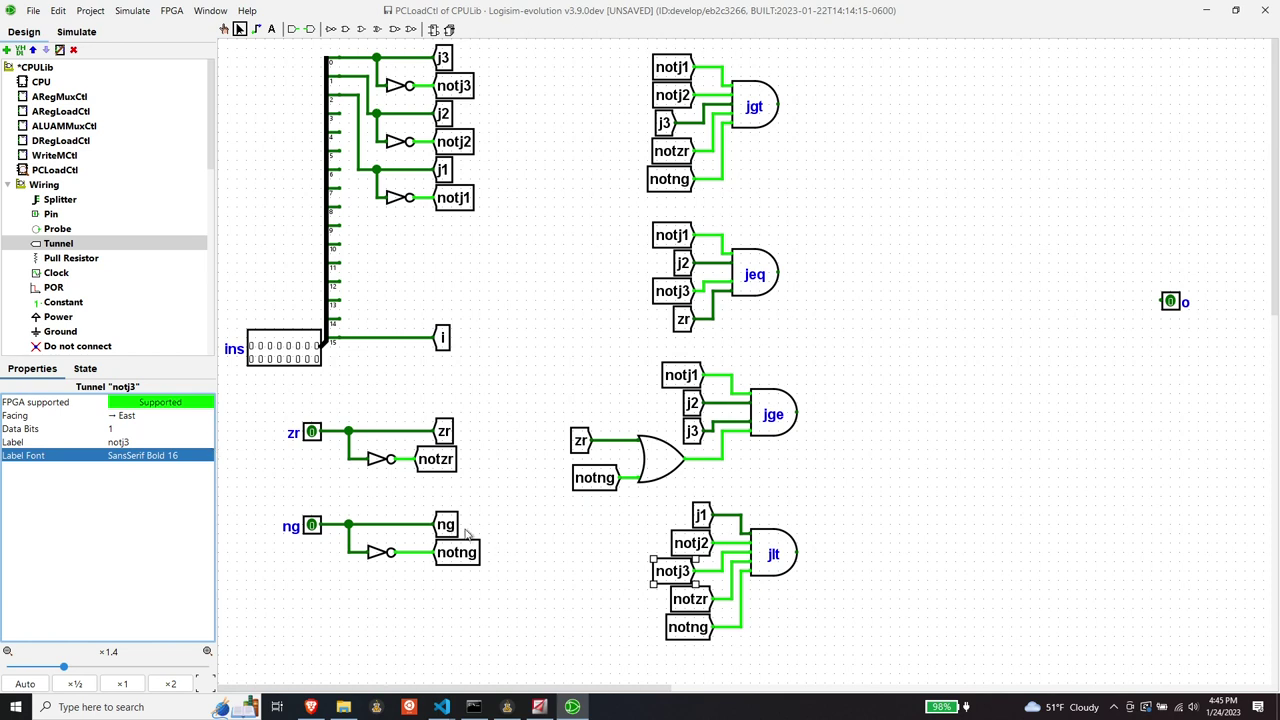
pyautogui.moveTo(652, 567); pyautogui.dragTo(670, 580)
pyautogui.click(618, 590)
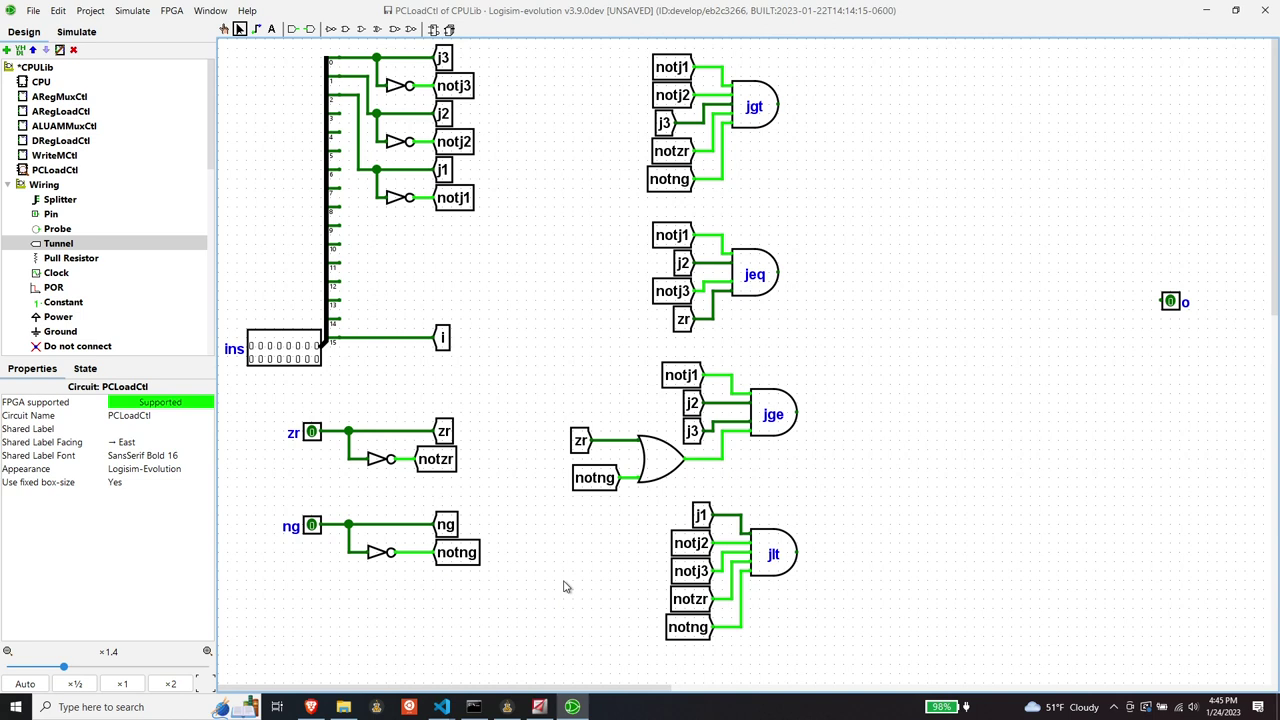
# Step: Relabel the jlt group's notng tunnel as ng
pyautogui.click(697, 632)
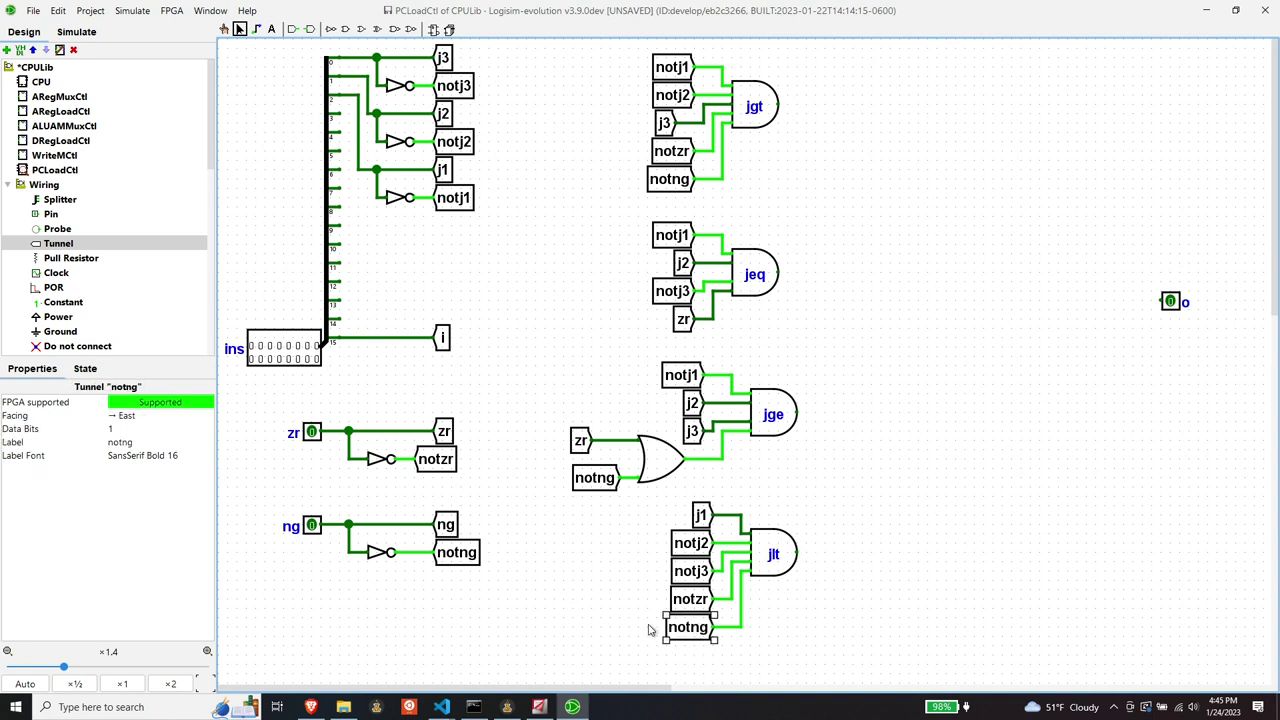
pyautogui.click(132, 443)
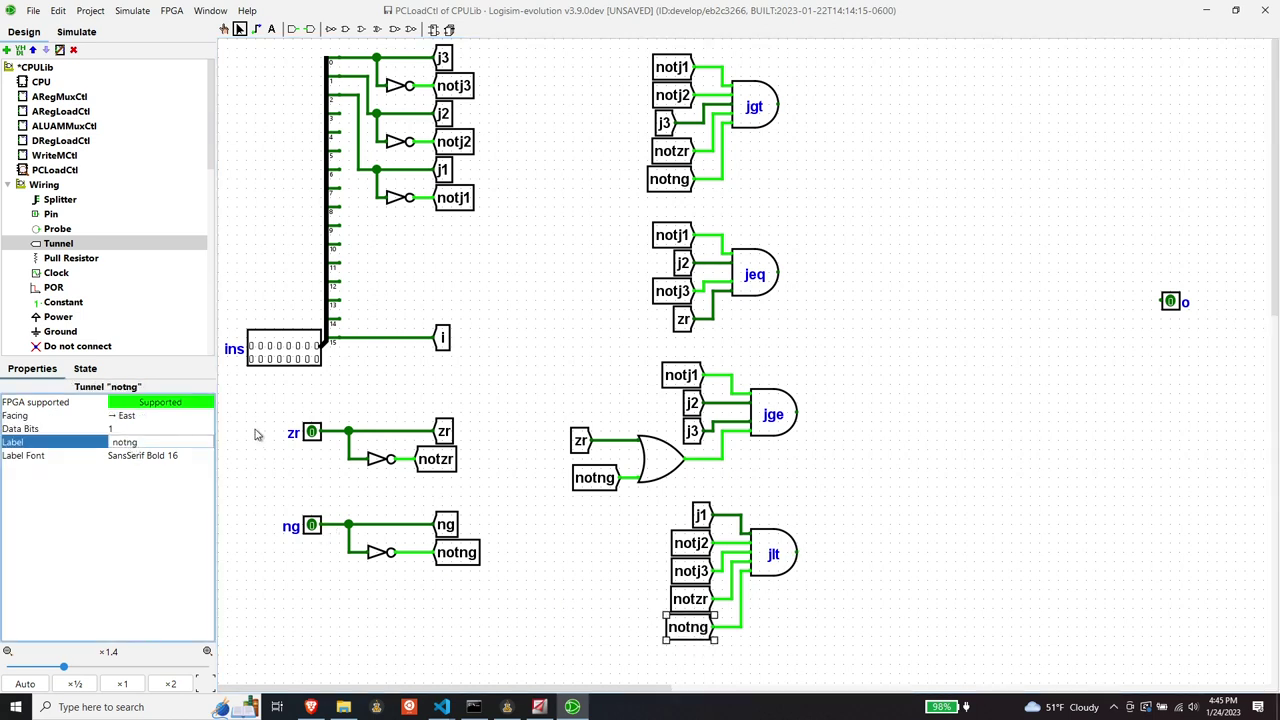
pyautogui.press('Delete')
pyautogui.press('Delete')
pyautogui.press('Delete')
pyautogui.press('Return')
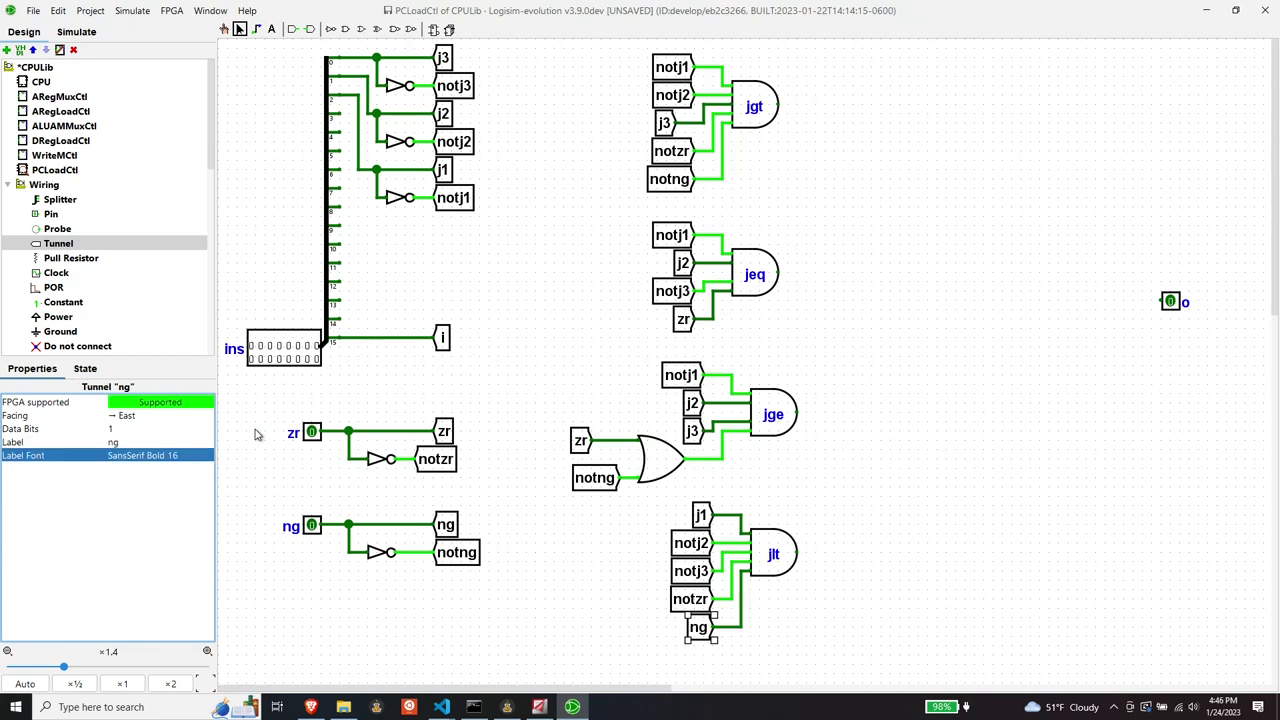
pyautogui.click(839, 434)
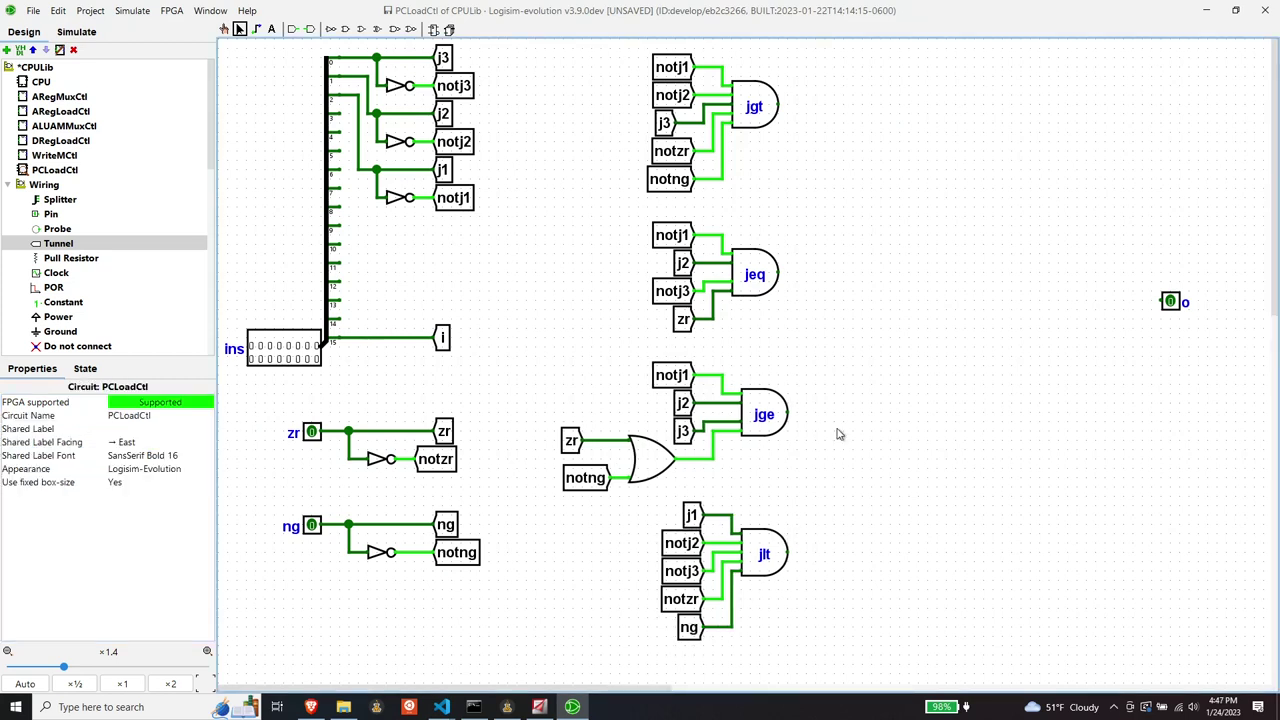
# Step: Duplicate the whole jeq group, with its gate, four tunnels and wires, and place the copy to the right of the jgt and jeq groups
pyautogui.moveTo(597, 210); pyautogui.dragTo(810, 352)
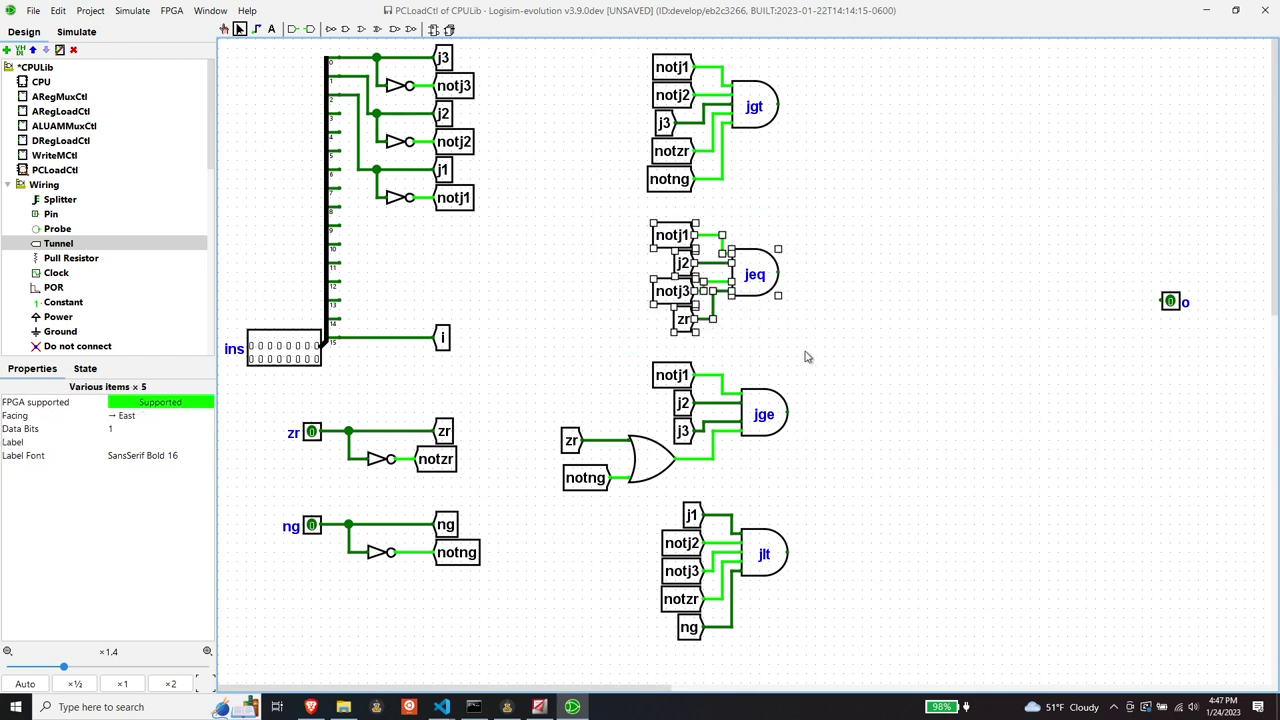
pyautogui.hotkey('ctrl', 'c')
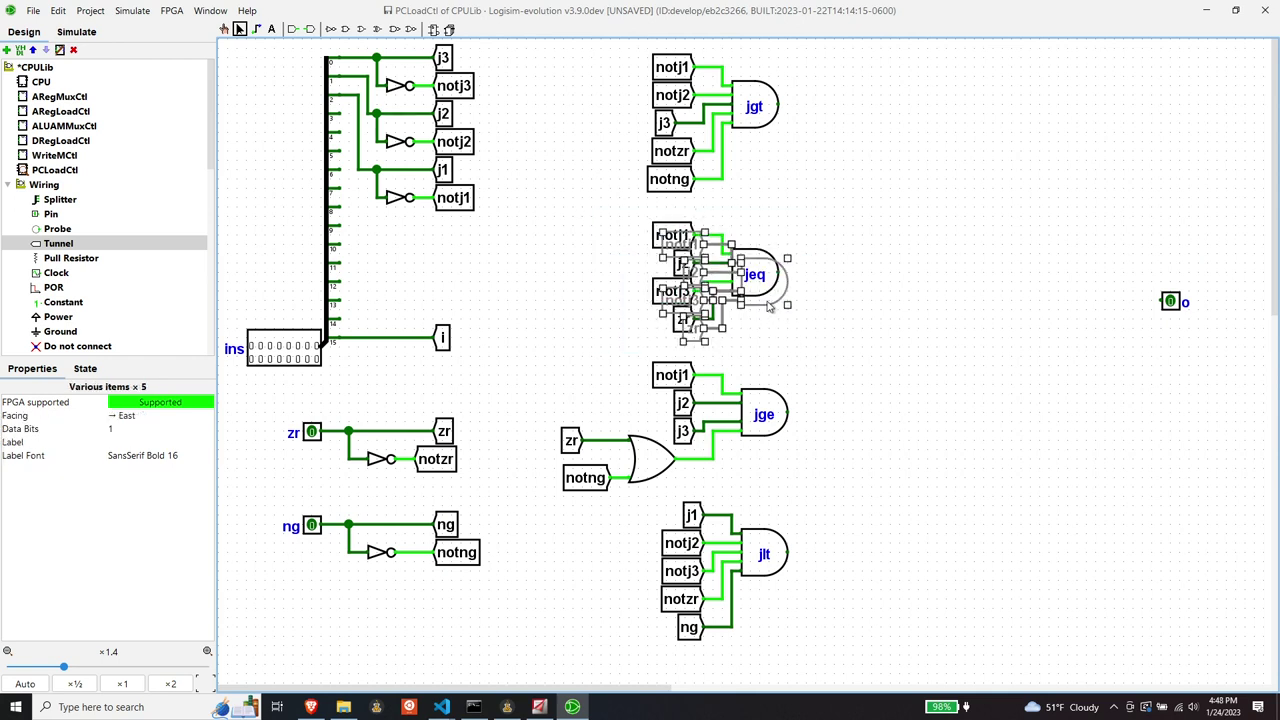
pyautogui.hotkey('ctrl', 'v')
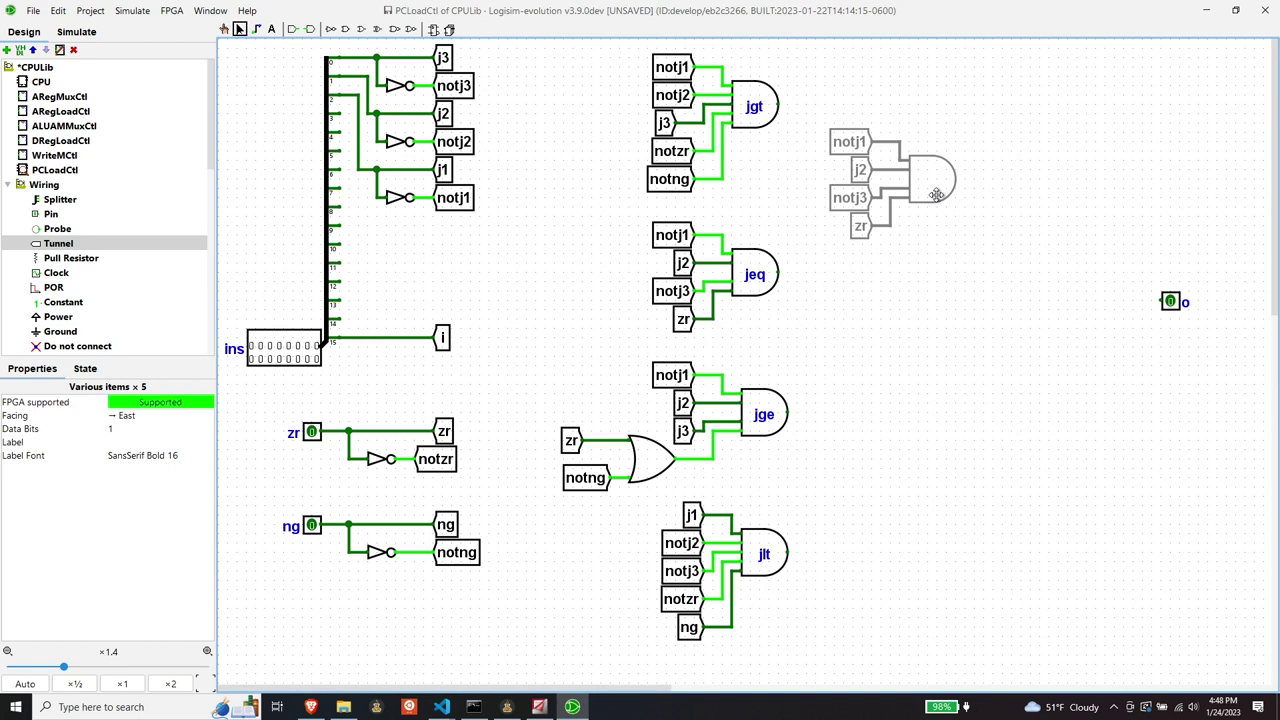
pyautogui.click(936, 195)
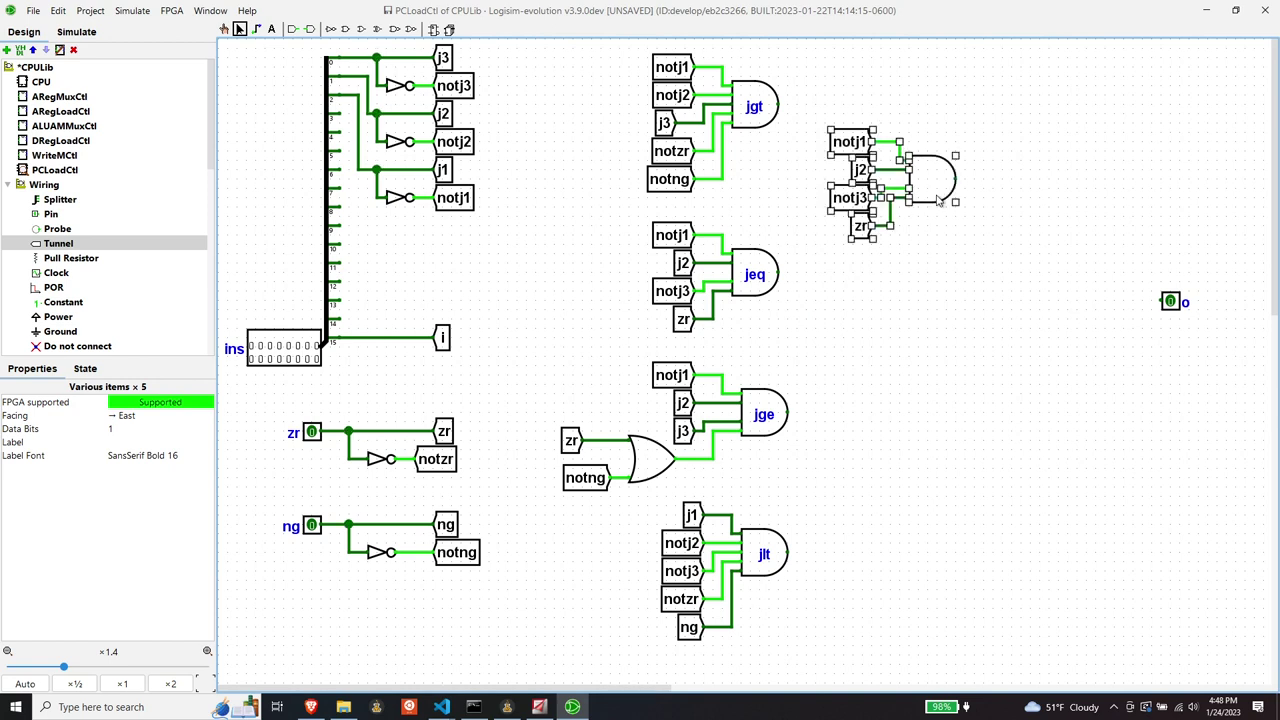
# Step: Label the copied jeq group's four-input AND gate jne
pyautogui.click(931, 177)
pyautogui.click(123, 481)
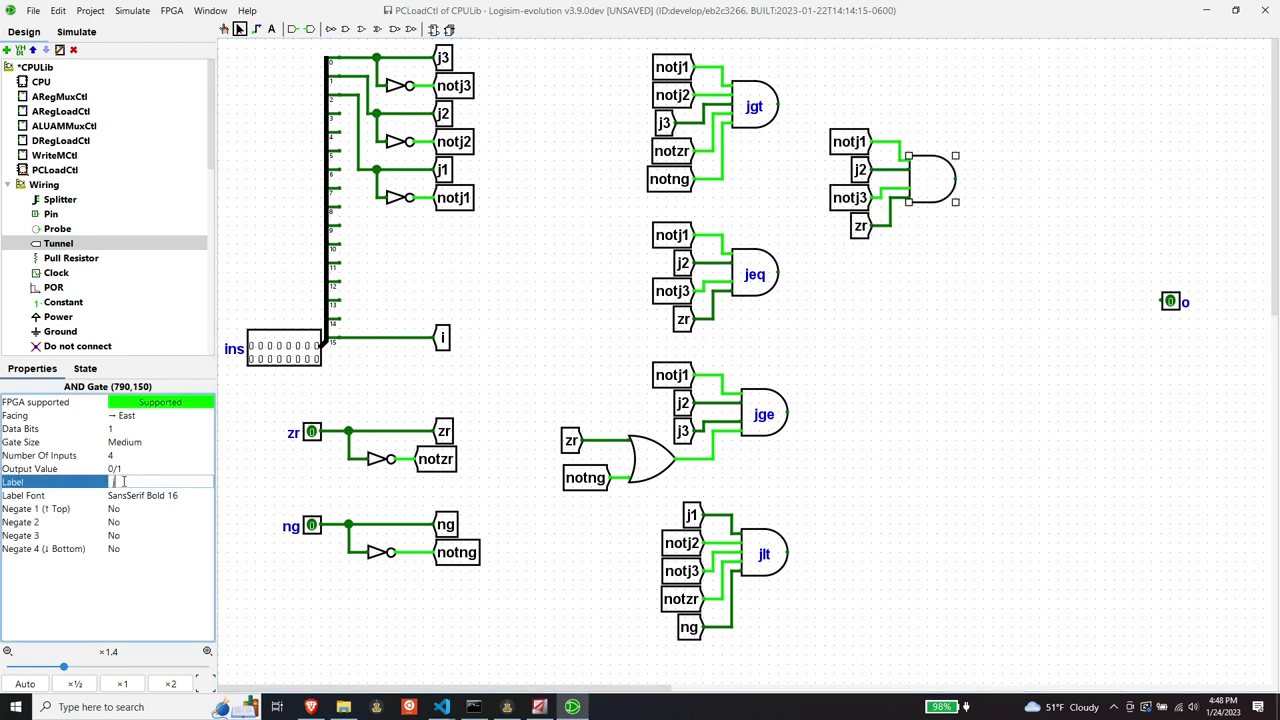
pyautogui.press('Return')
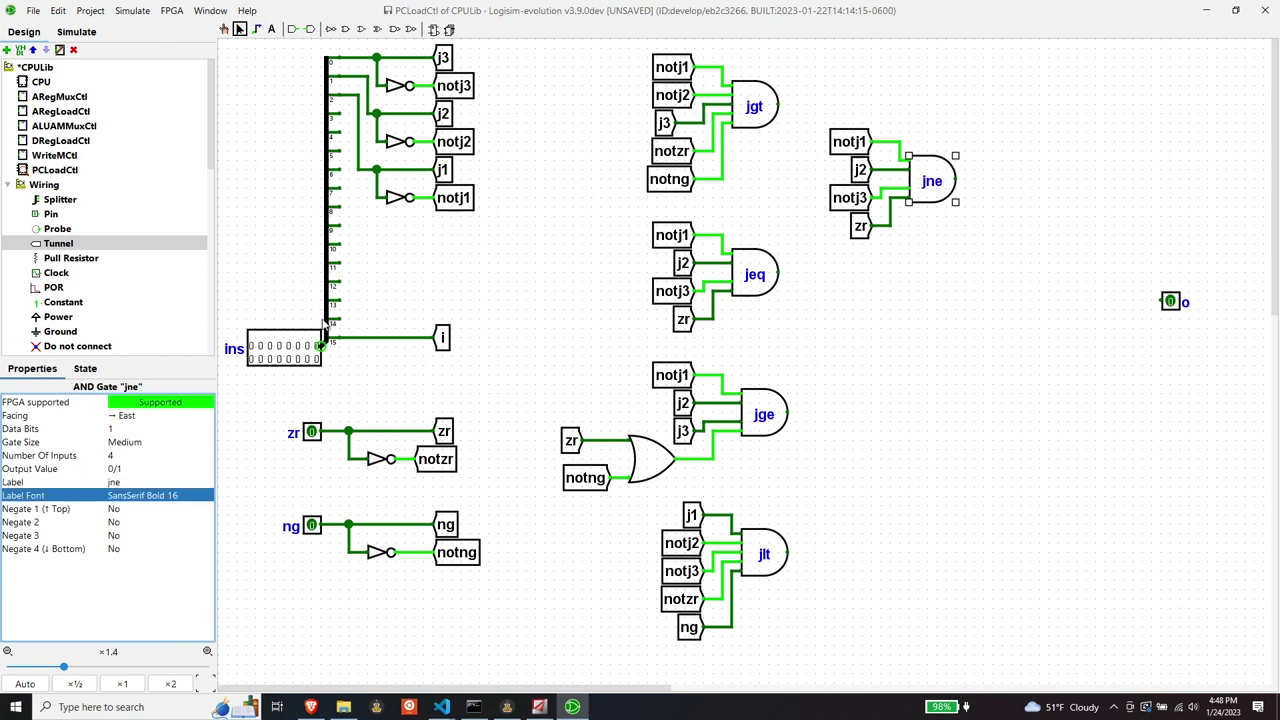
# Step: Relabel the jne group's notj1 tunnel as j1
pyautogui.click(848, 143)
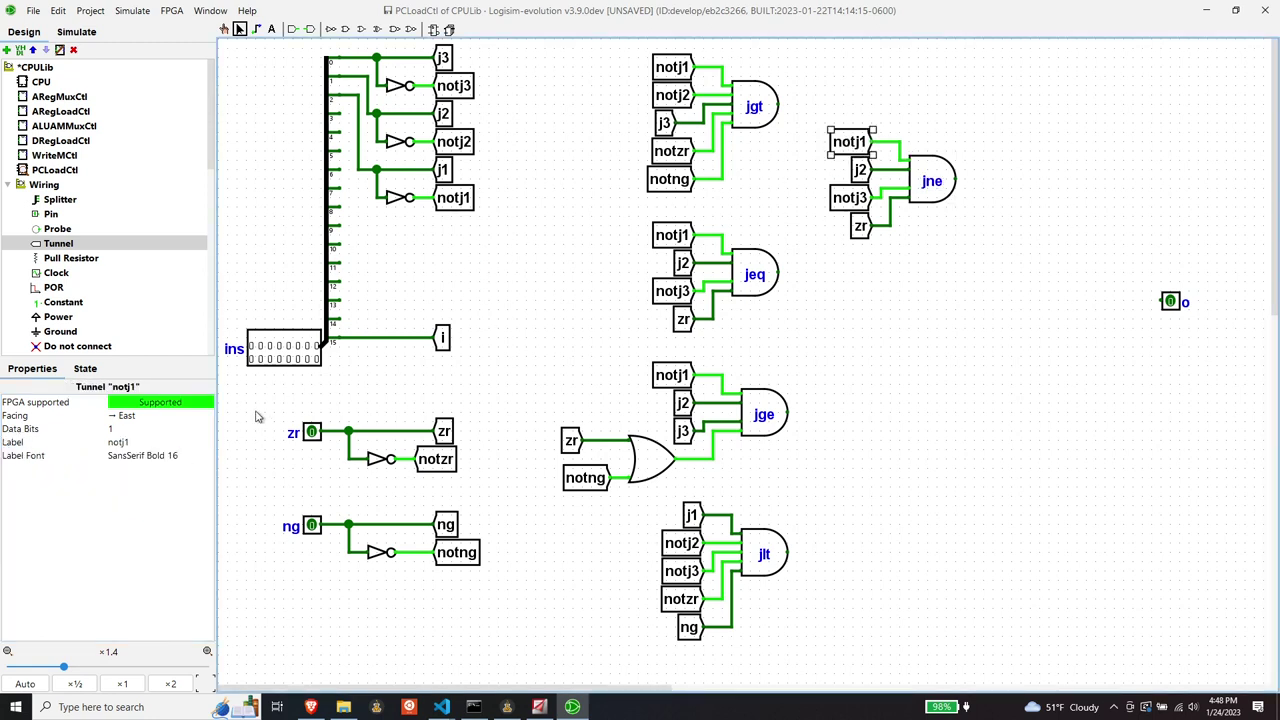
pyautogui.click(150, 441)
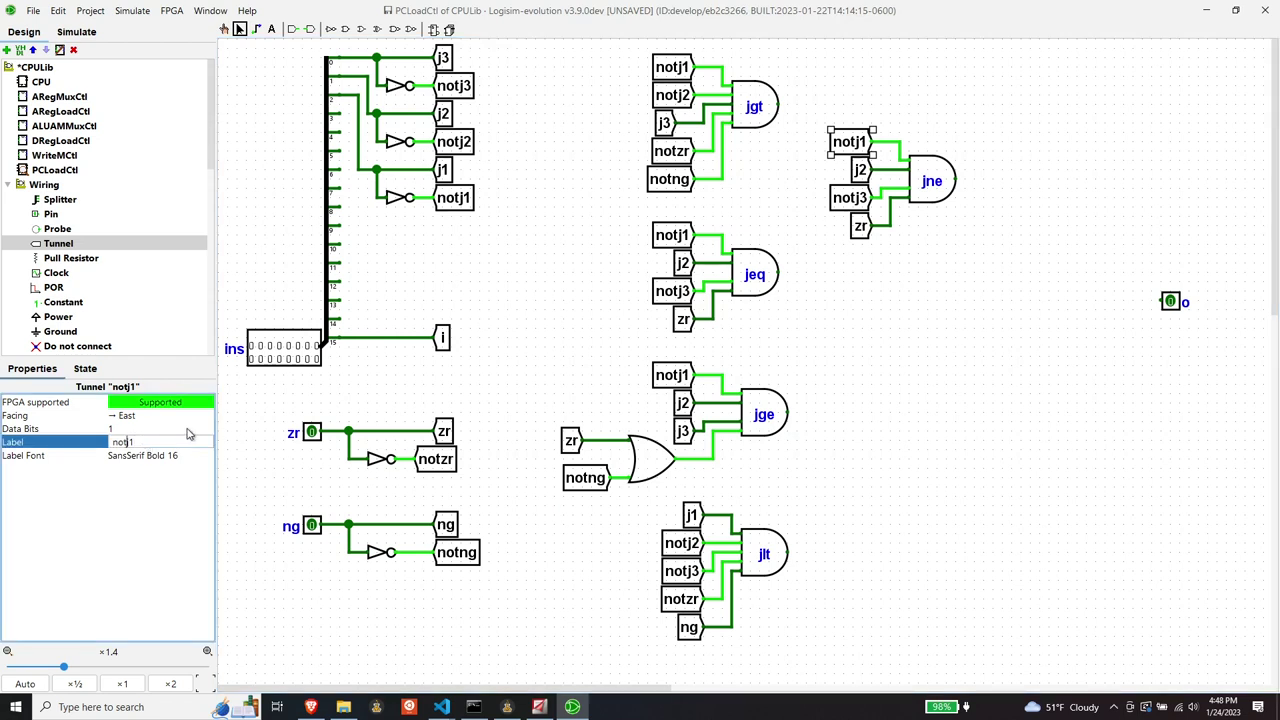
pyautogui.press('BackSpace')
pyautogui.press('BackSpace')
pyautogui.press('BackSpace')
pyautogui.press('Return')
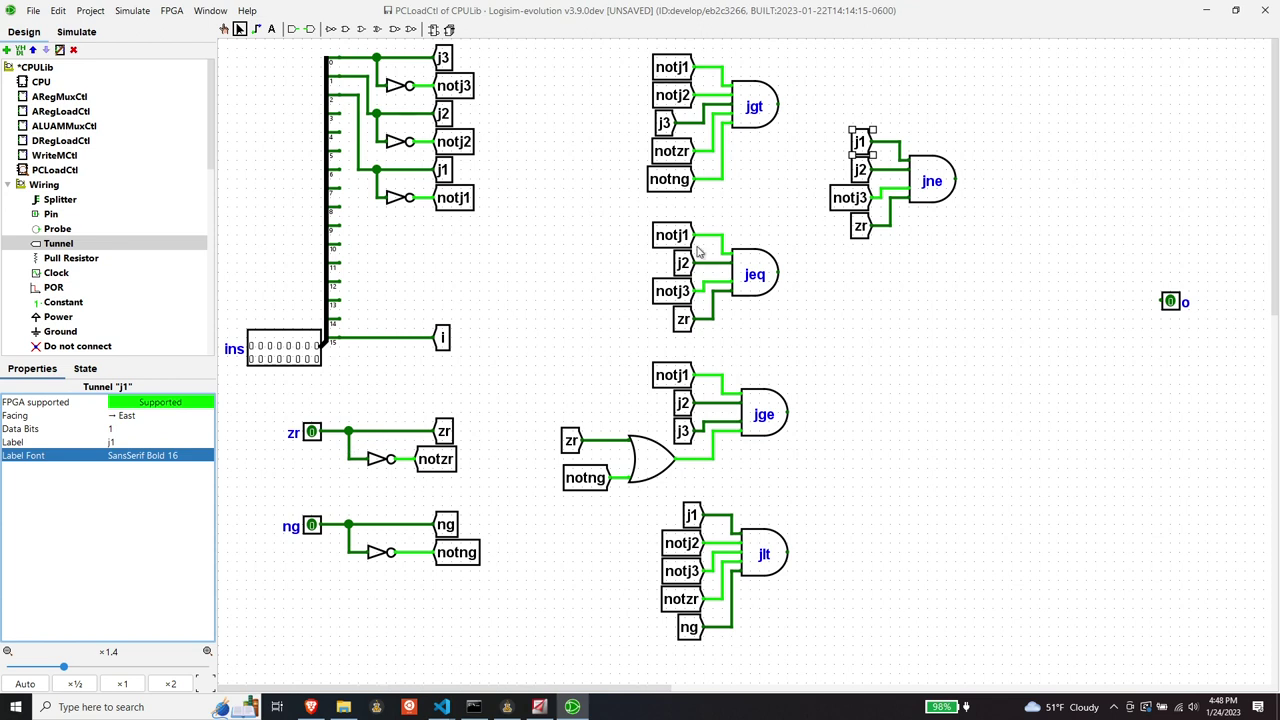
# Step: Relabel the jne group's j2 tunnel as notj2
pyautogui.click(860, 171)
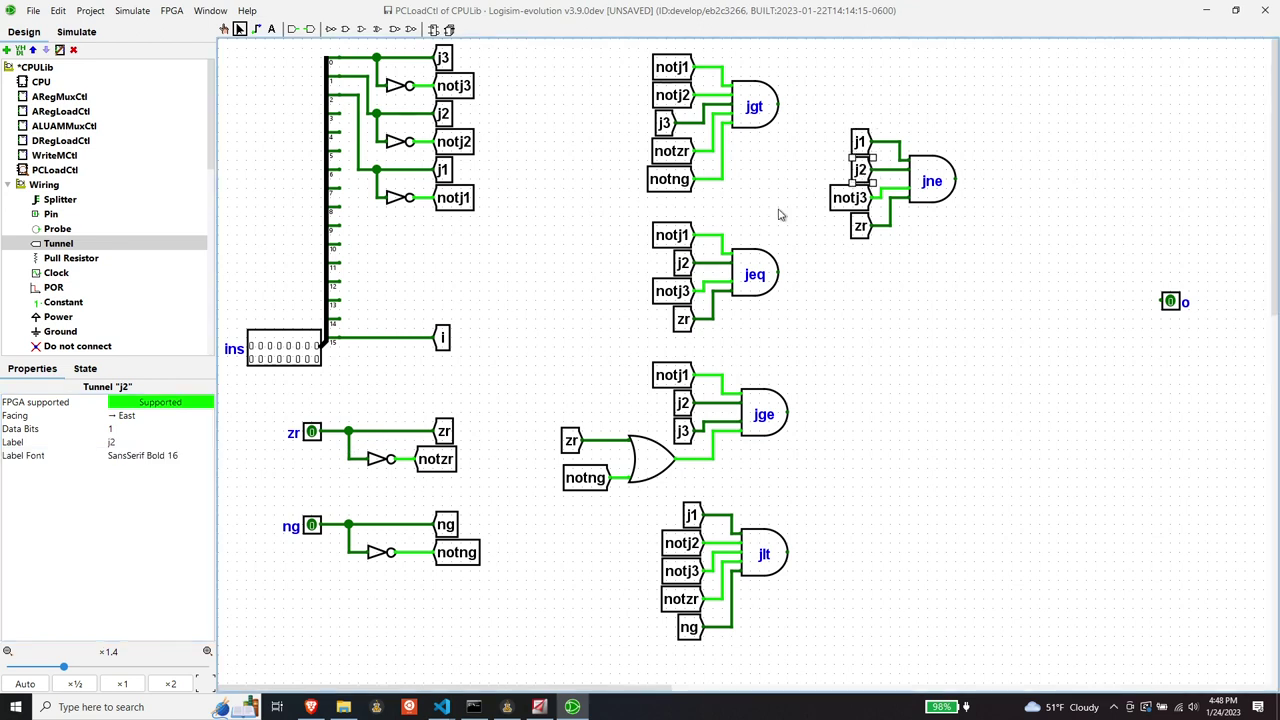
pyautogui.click(128, 455)
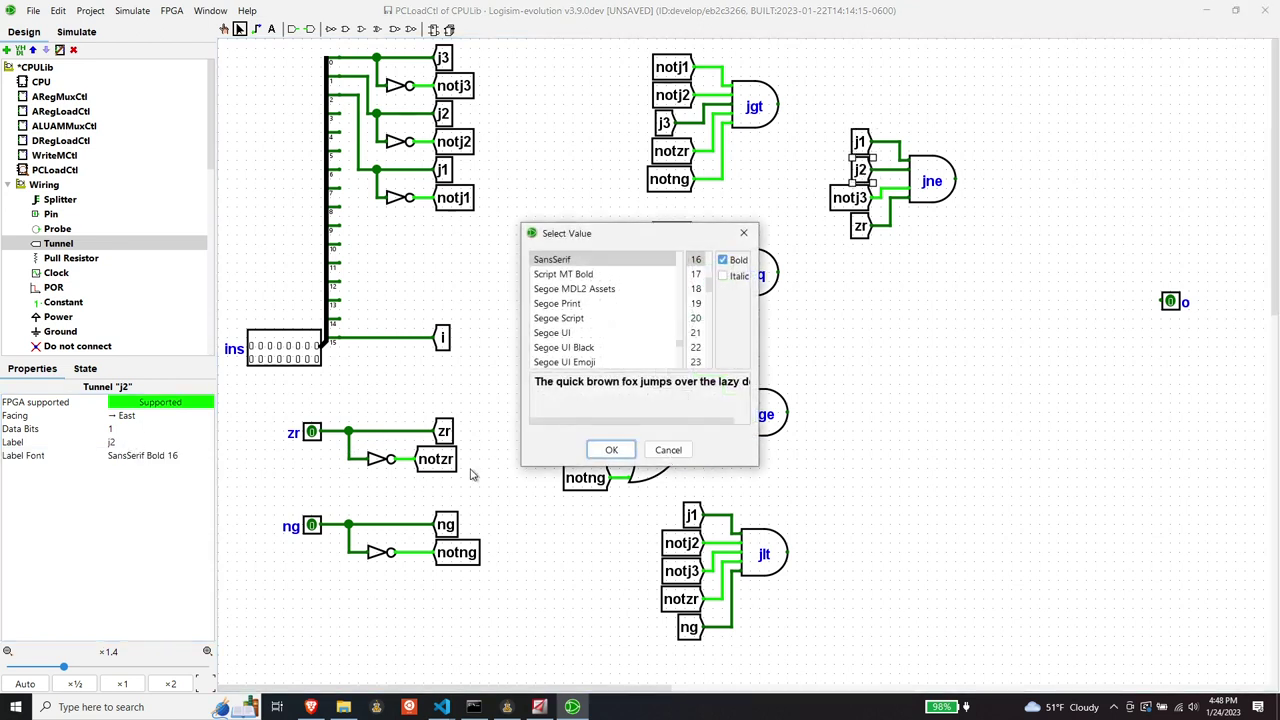
pyautogui.click(667, 450)
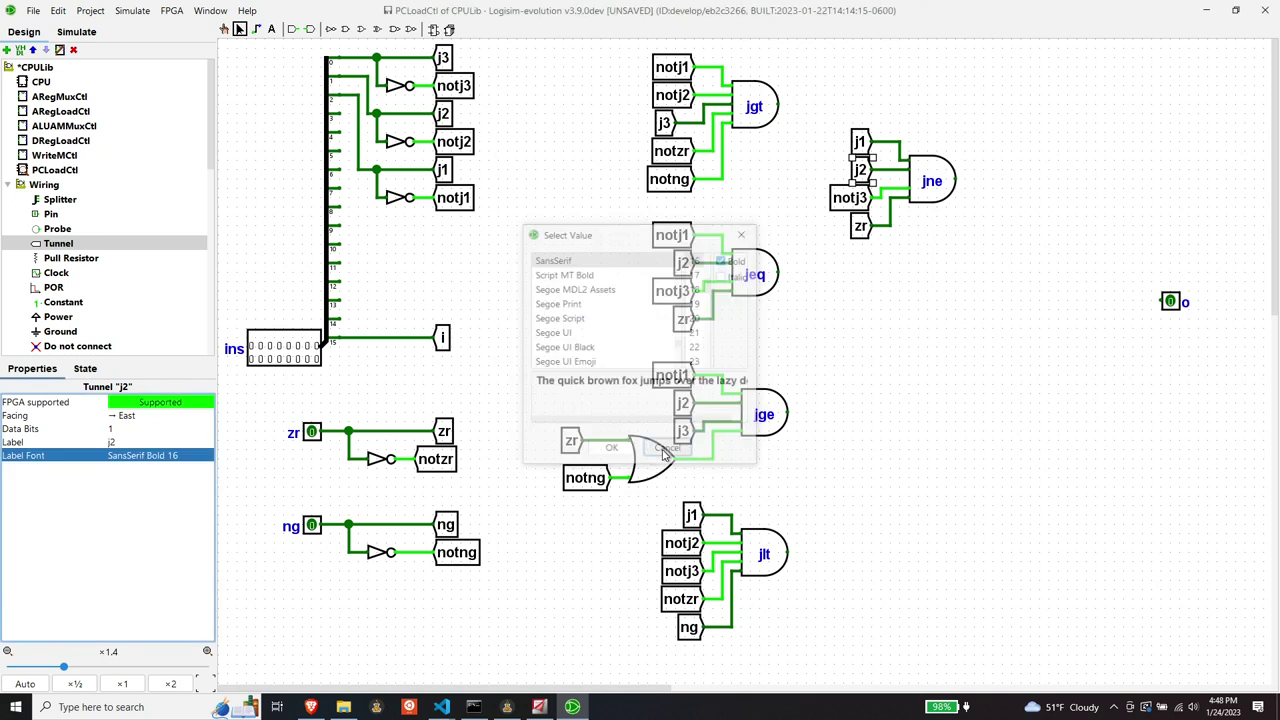
pyautogui.click(191, 440)
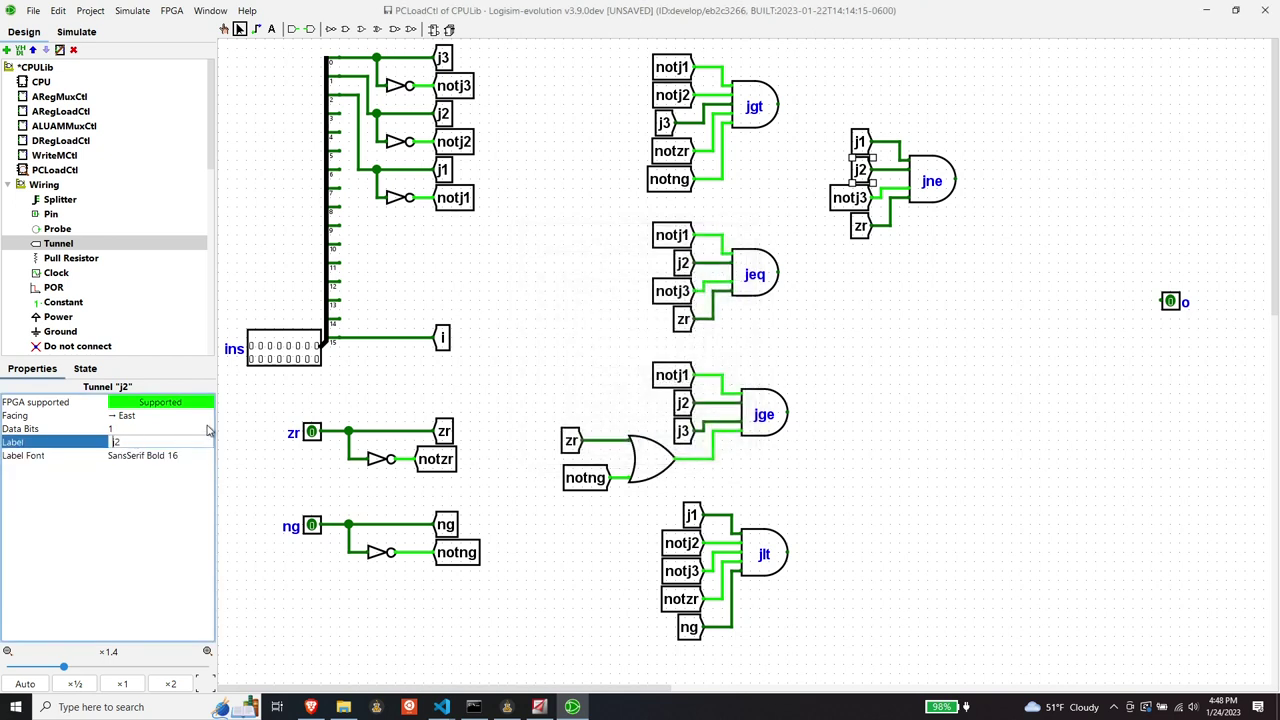
pyautogui.write('not')
pyautogui.press('Tab')
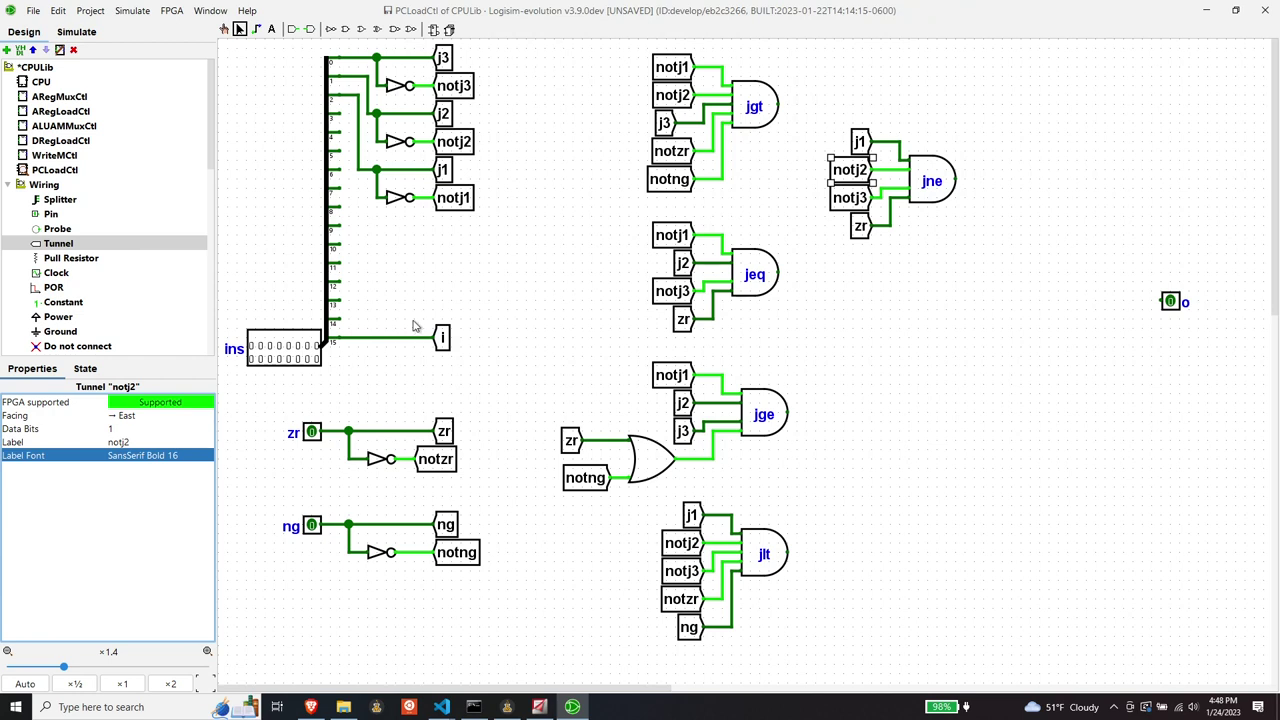
# Step: Relabel the jne group's notj3 tunnel as j3
pyautogui.click(848, 200)
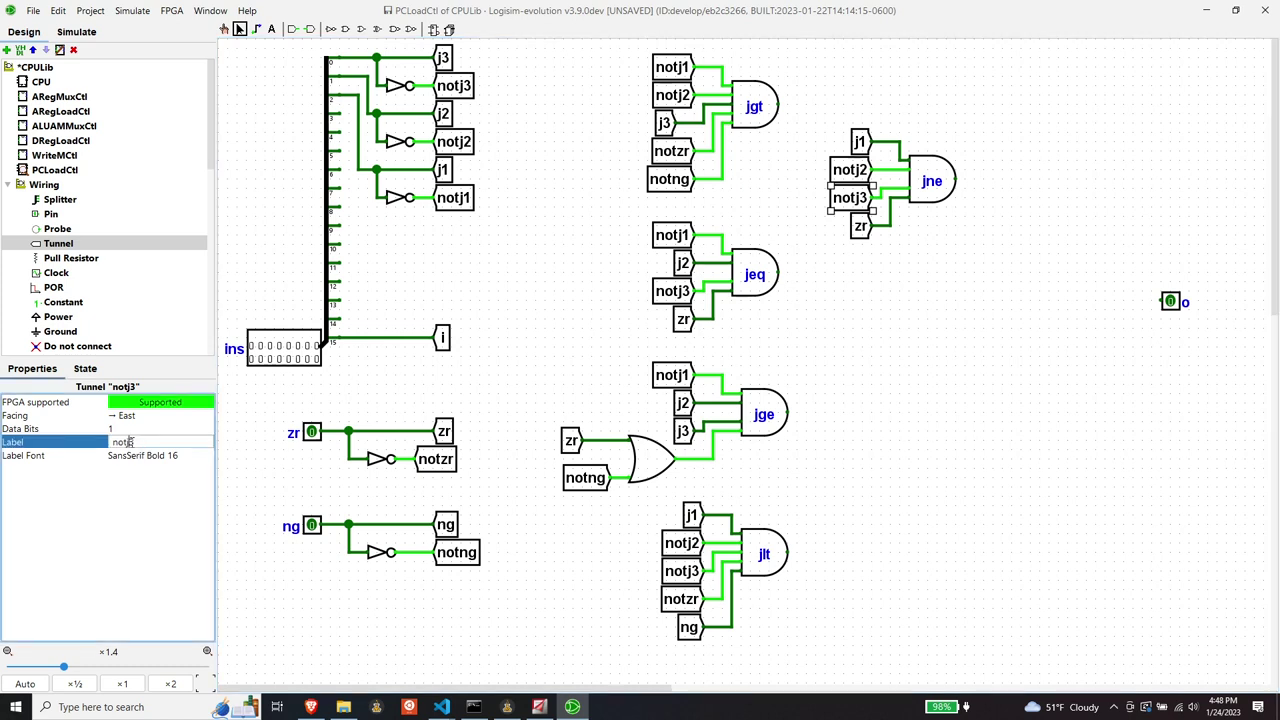
pyautogui.click(172, 440)
pyautogui.press('BackSpace')
pyautogui.press('BackSpace')
pyautogui.press('BackSpace')
pyautogui.press('Return')
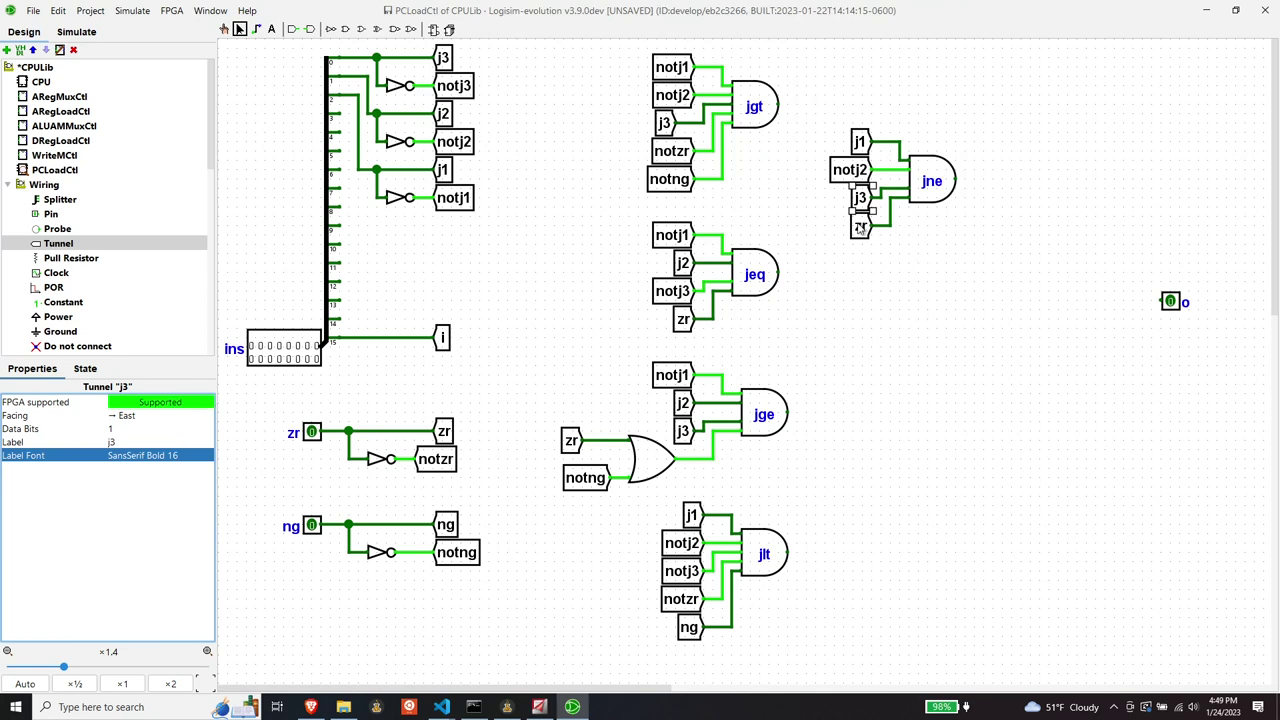
# Step: Relabel the jne group's zr tunnel as notzr
pyautogui.click(860, 228)
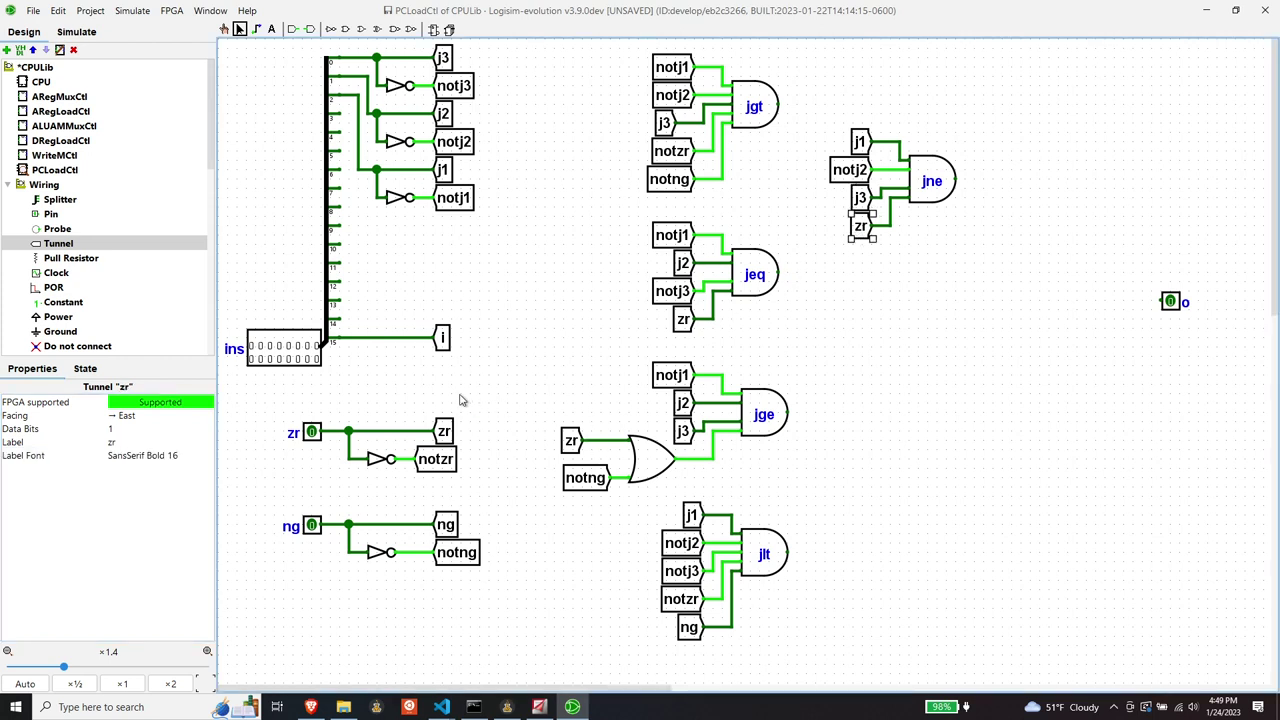
pyautogui.click(132, 441)
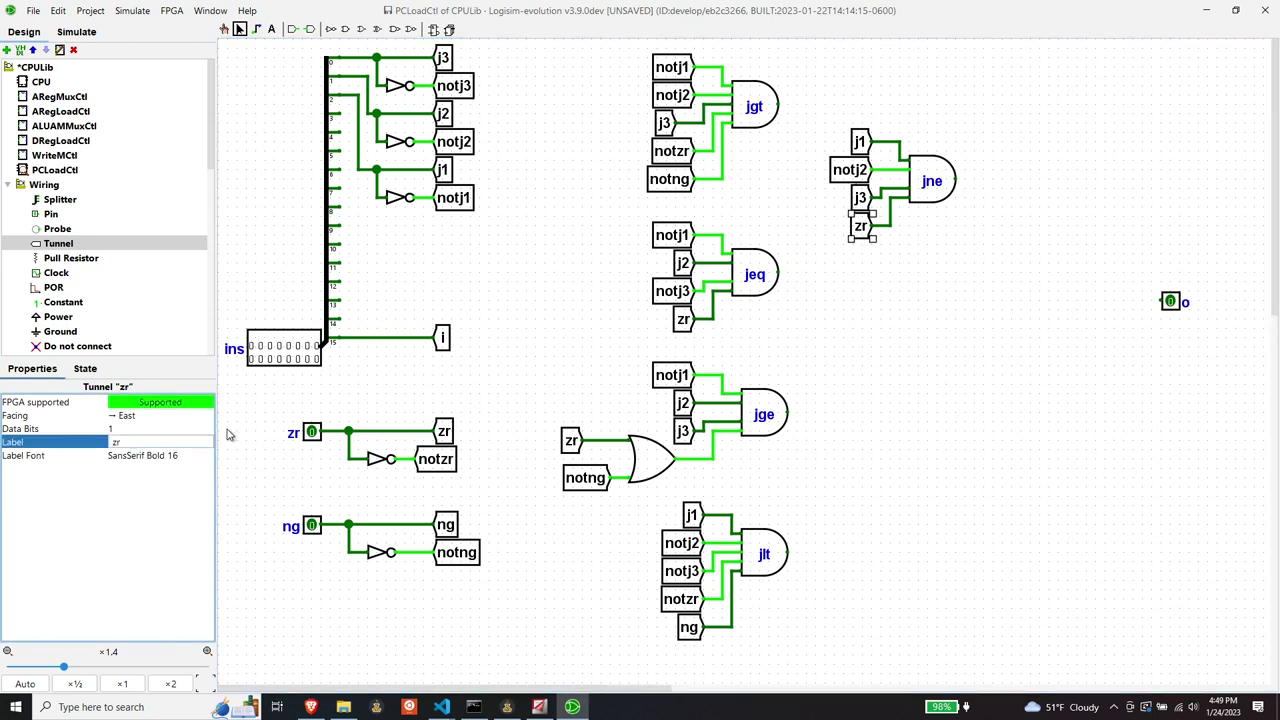
pyautogui.write('not')
pyautogui.press('Return')
pyautogui.click(855, 337)
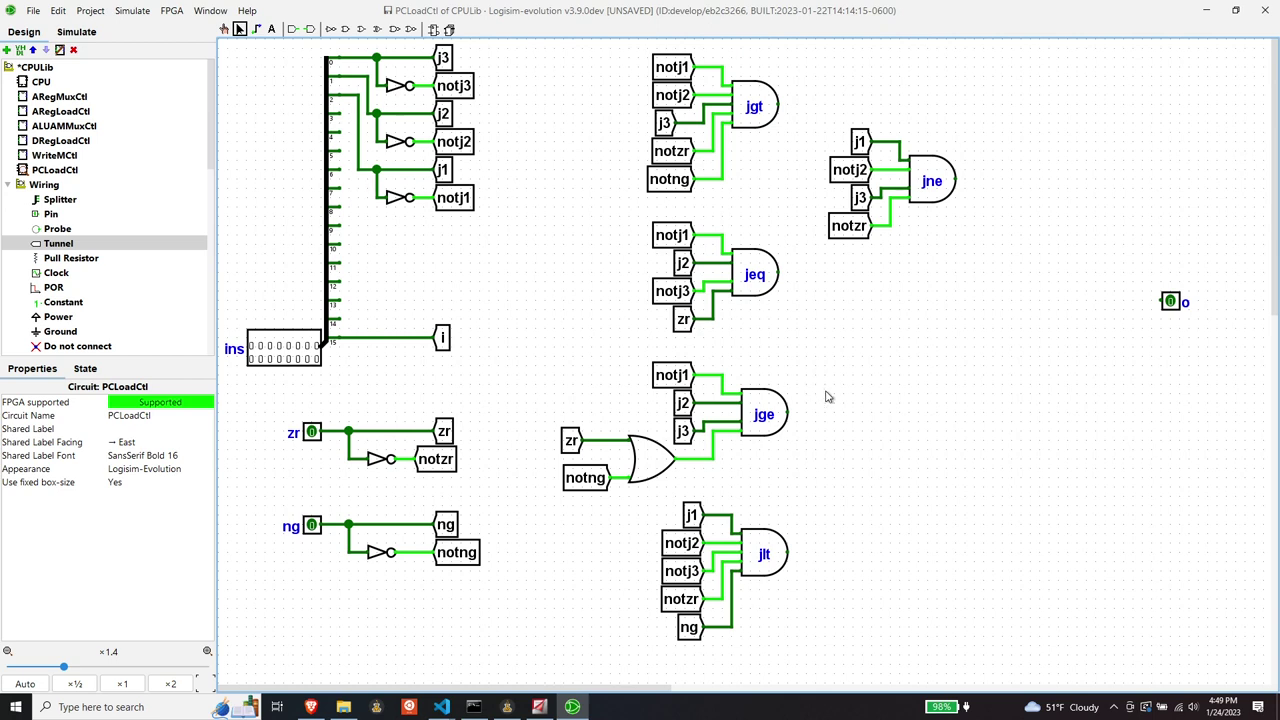
# Step: Duplicate the whole jge group, with its AND and OR gates, five tunnels and wires, and place the copy below the jne group
pyautogui.moveTo(536, 352); pyautogui.dragTo(848, 507)
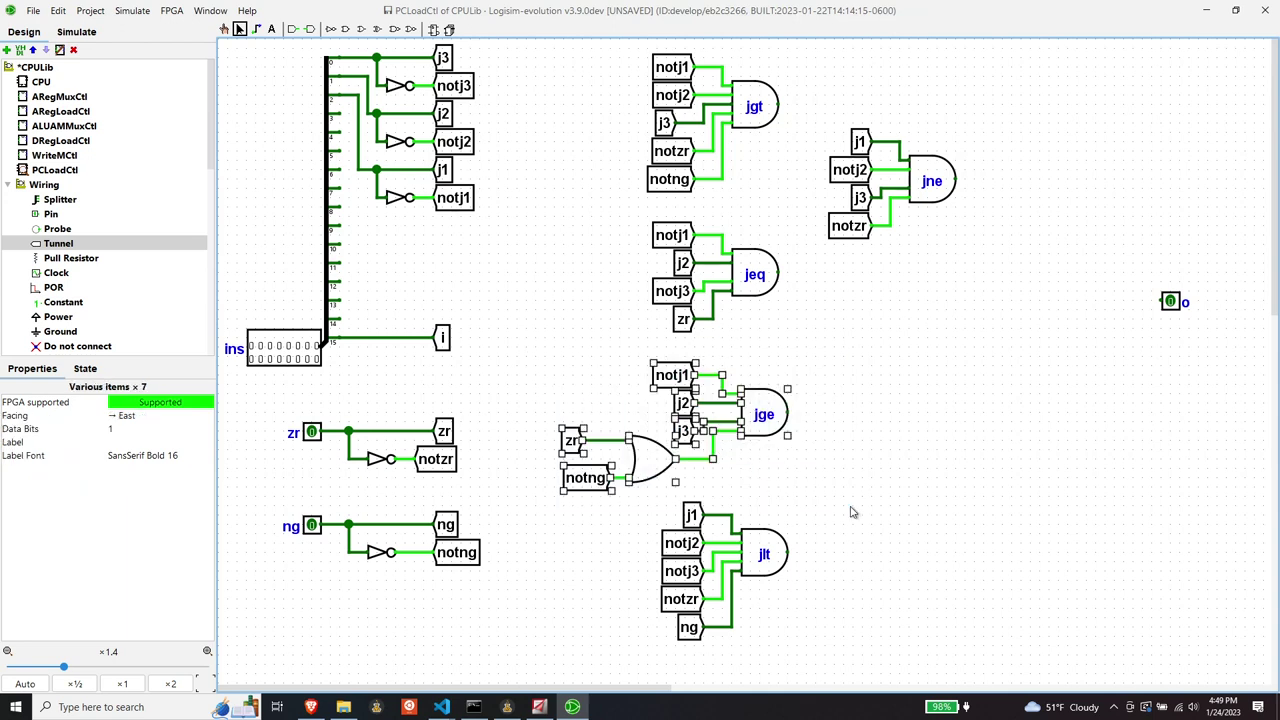
pyautogui.hotkey('ctrl', 'c')
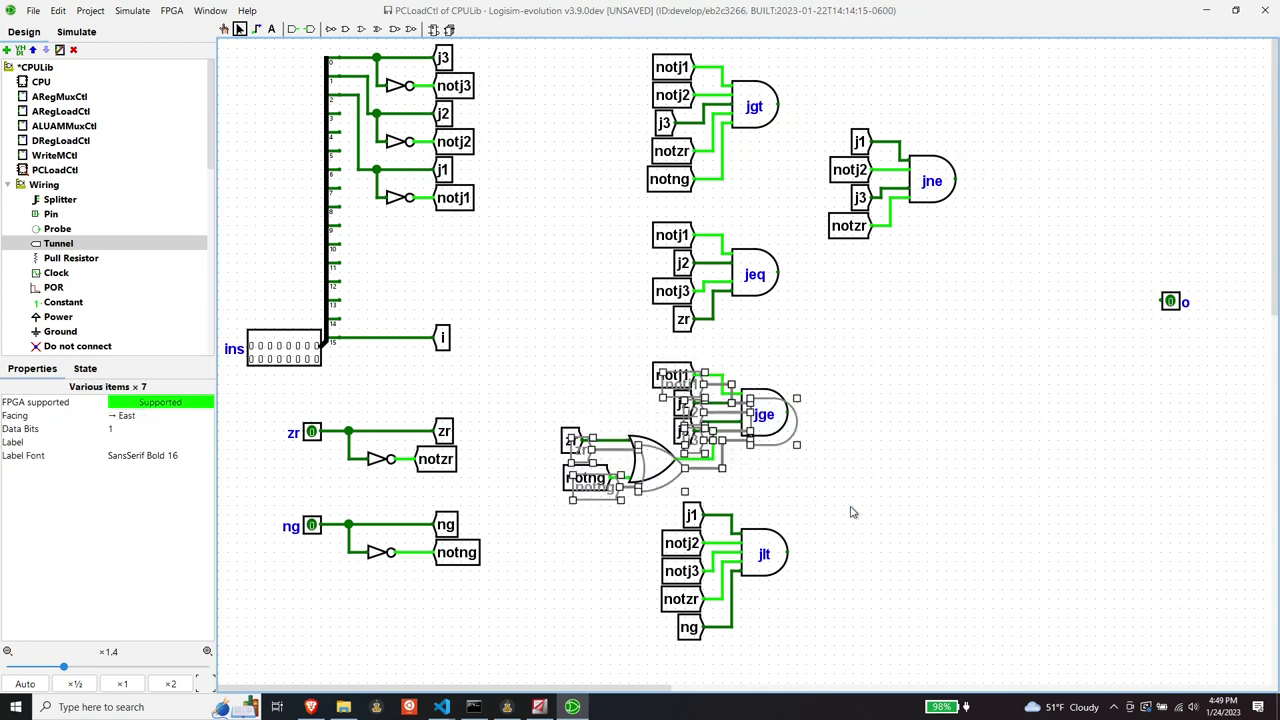
pyautogui.hotkey('ctrl', 'v')
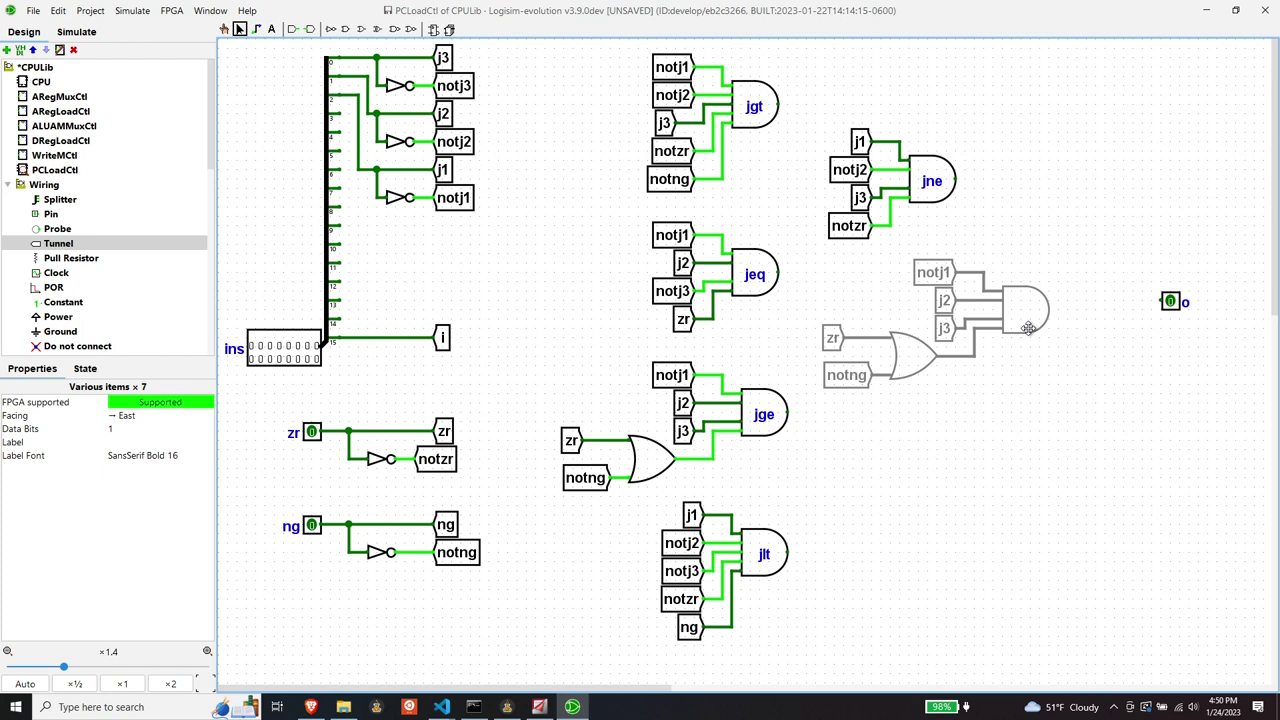
pyautogui.click(1028, 328)
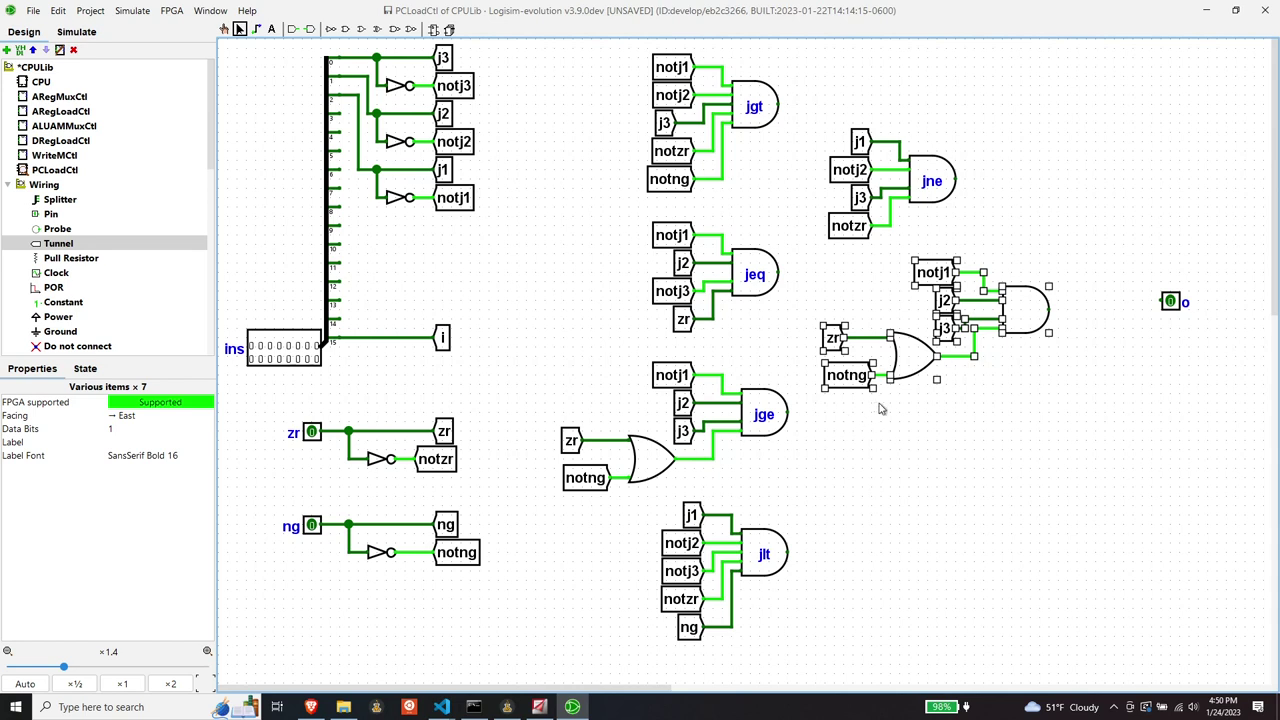
pyautogui.click(905, 420)
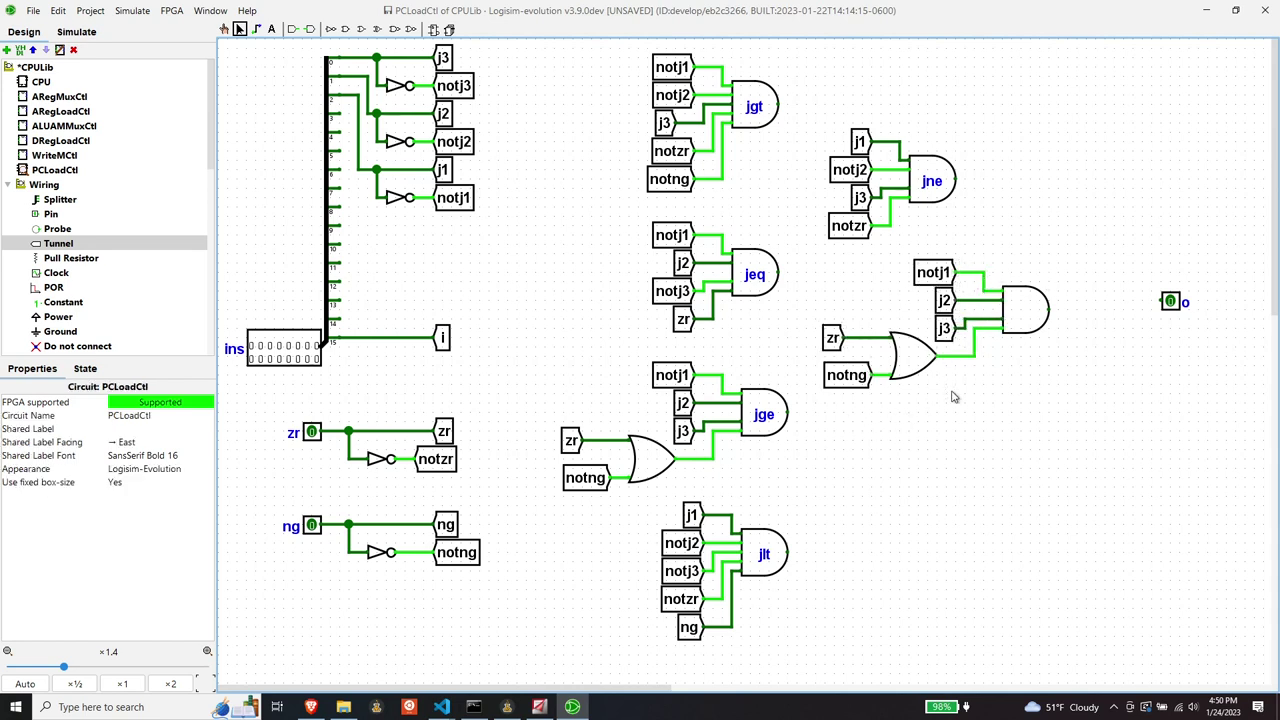
# Step: Label the copied jge group's four-input AND gate jle
pyautogui.click(1030, 321)
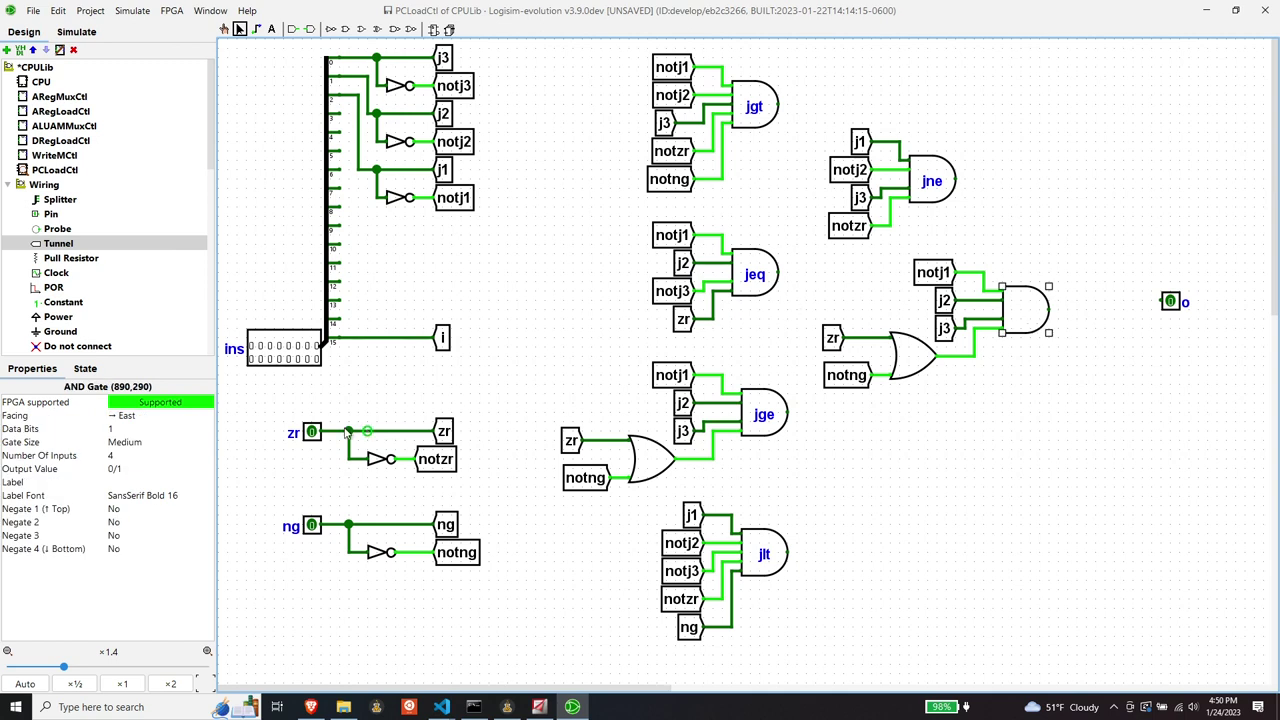
pyautogui.click(153, 481)
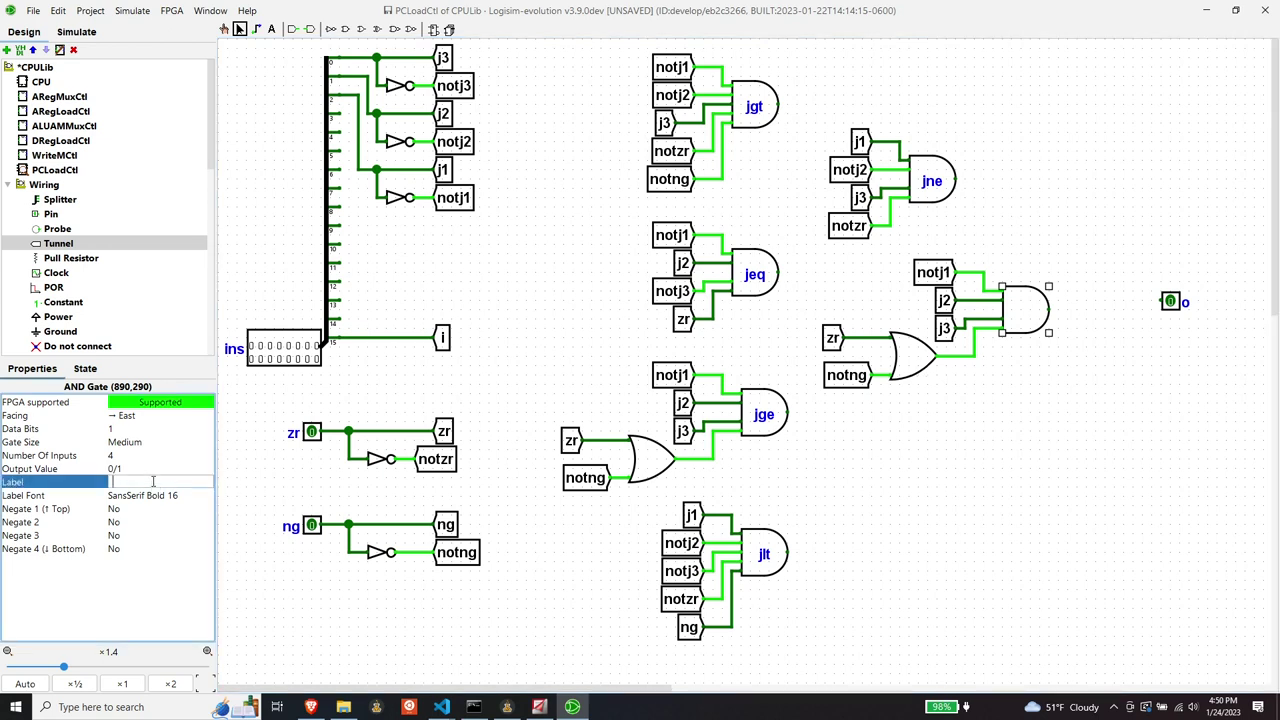
pyautogui.write('jle')
pyautogui.press('Return')
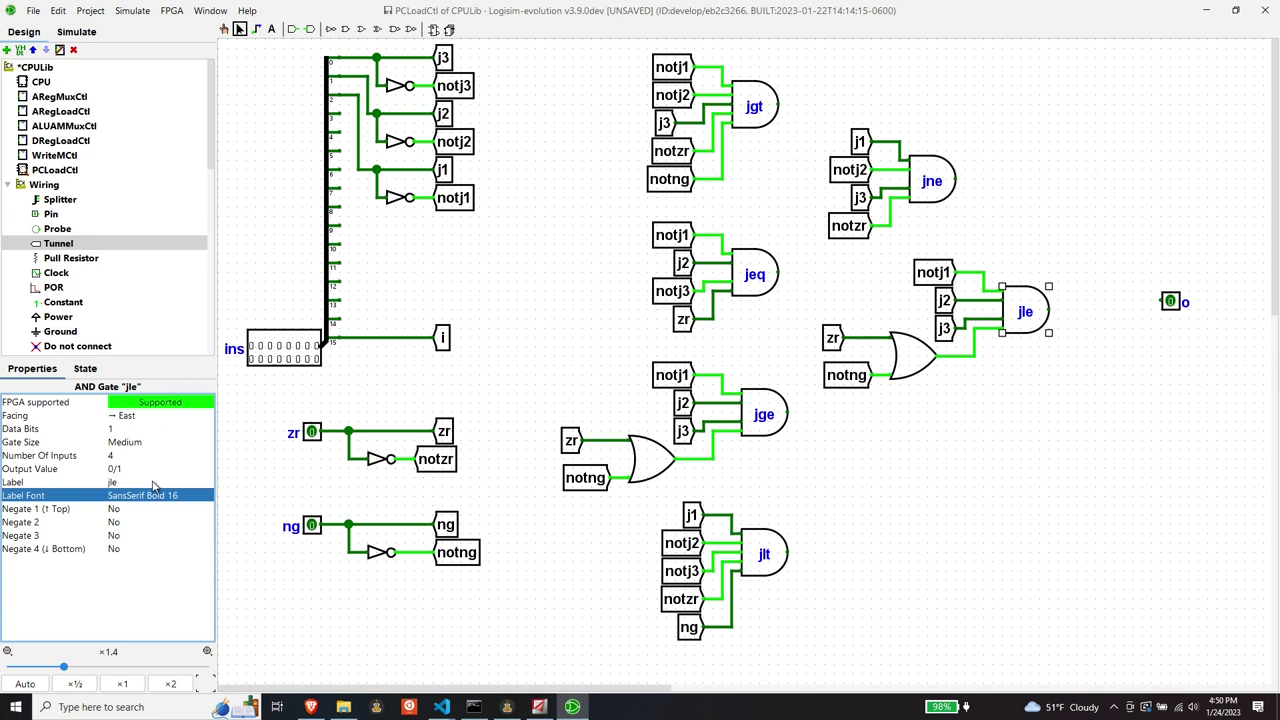
# Step: Relabel the jle group's notj1 tunnel as j1
pyautogui.click(928, 280)
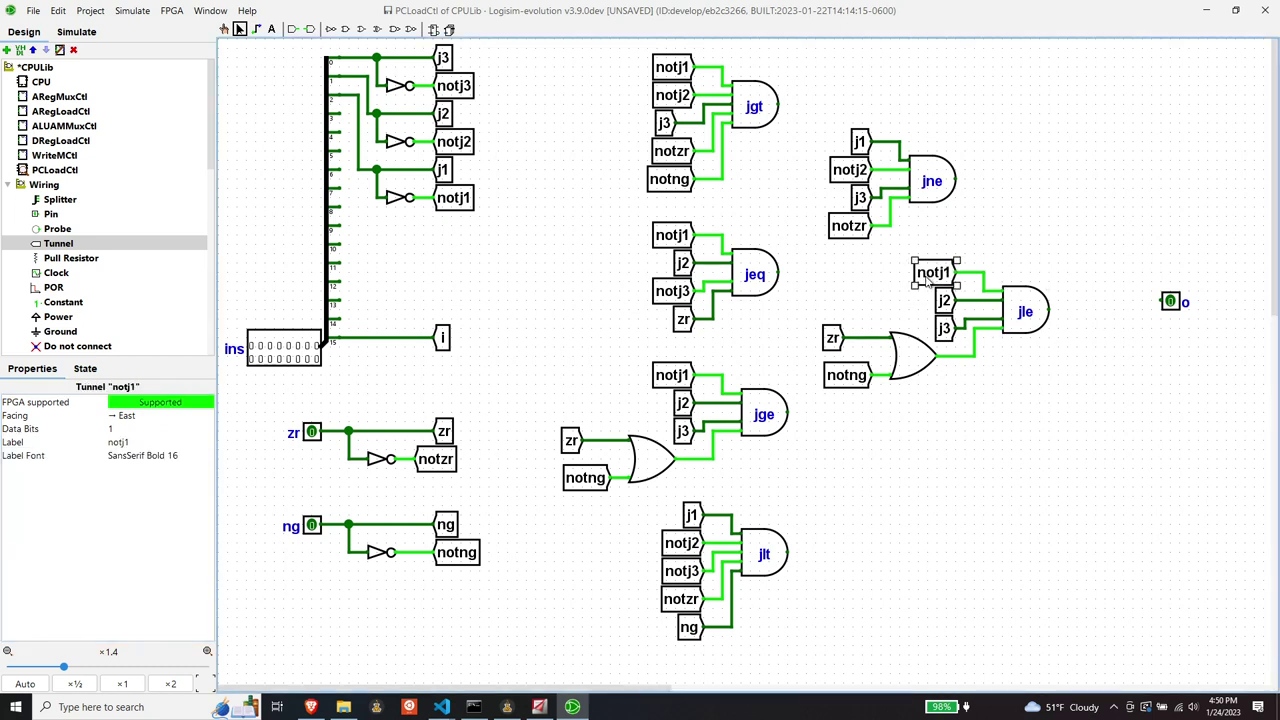
pyautogui.click(160, 441)
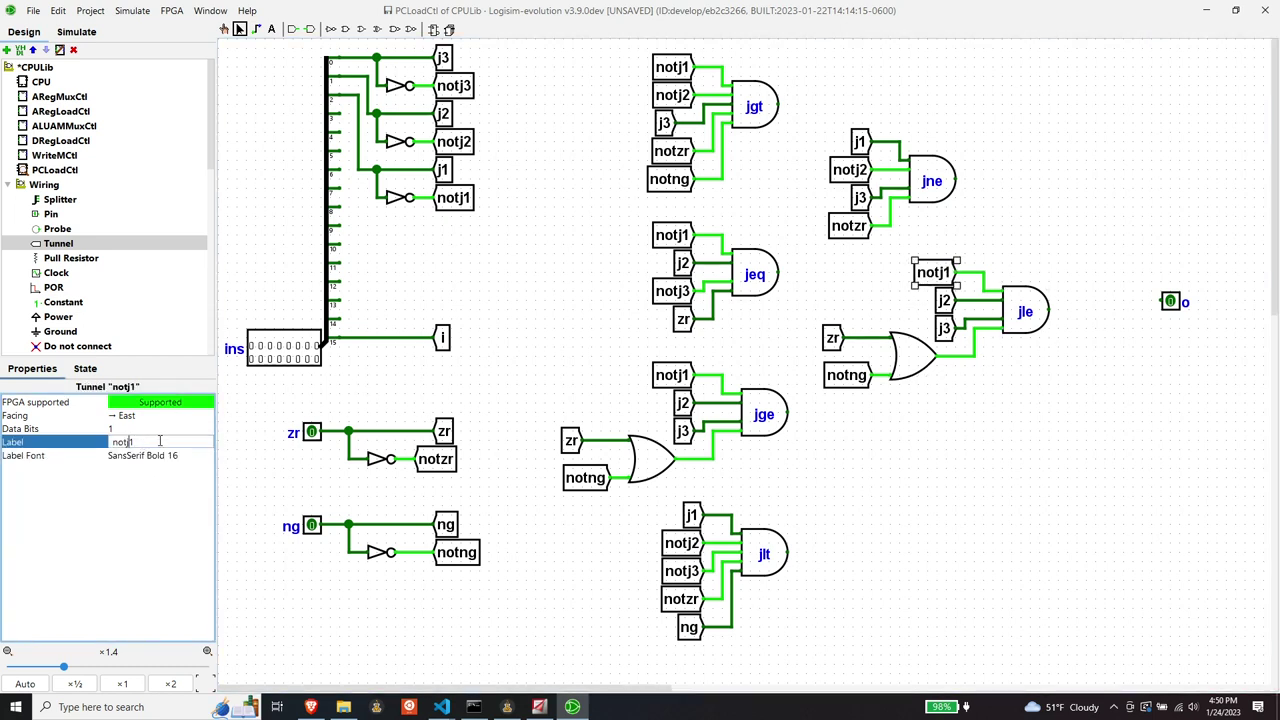
pyautogui.press('BackSpace')
pyautogui.press('BackSpace')
pyautogui.press('BackSpace')
pyautogui.press('Return')
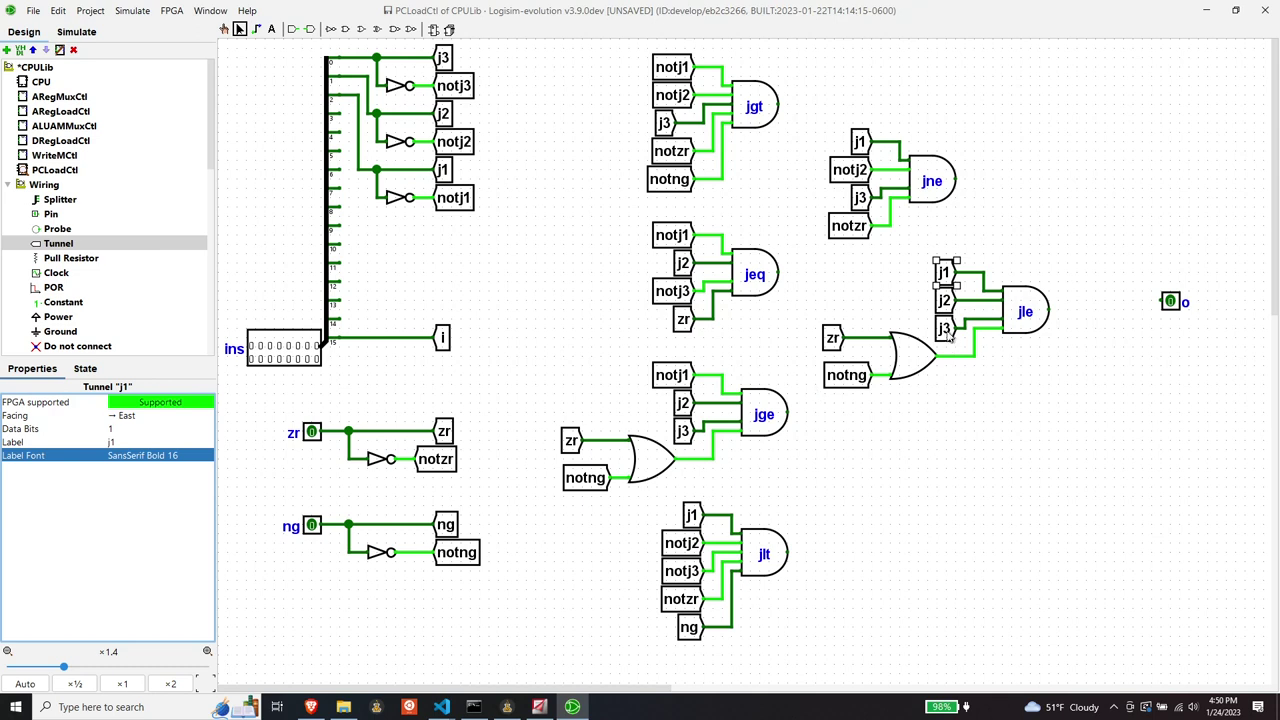
# Step: Move the jle group's OR gate together with its zr and notng tunnels slightly left, away from the j3 tunnel
pyautogui.click(910, 360)
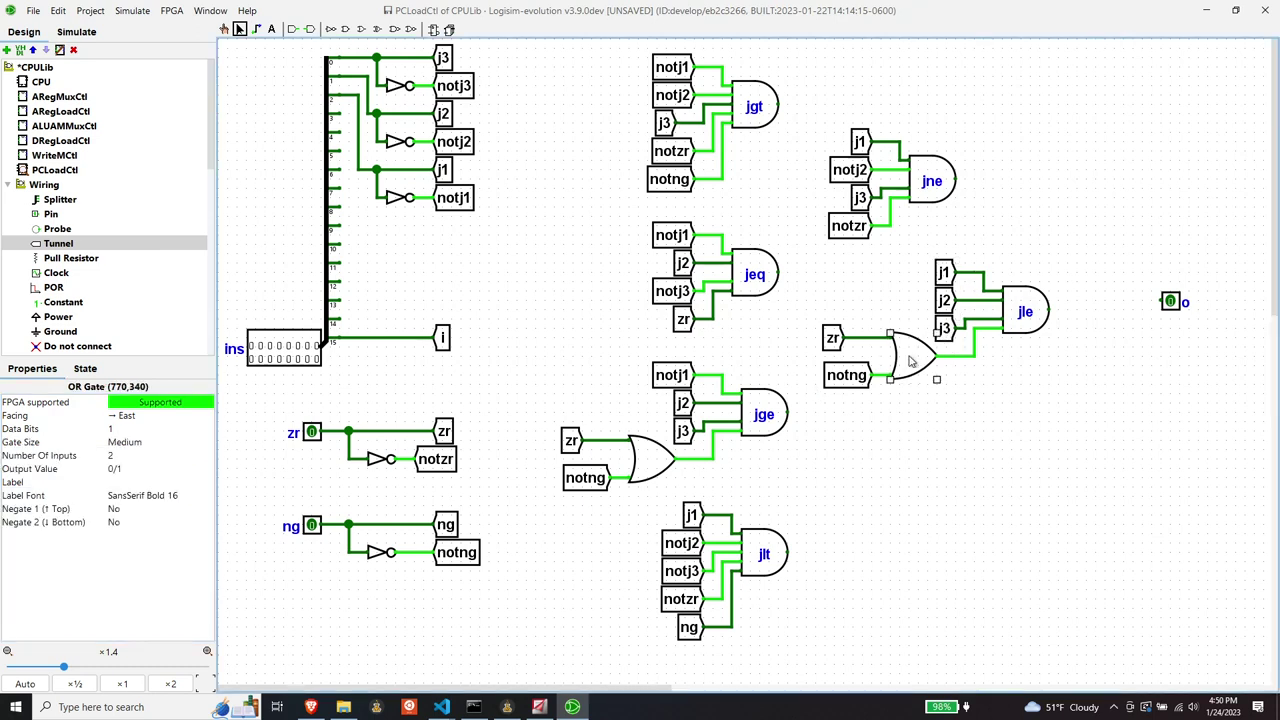
pyautogui.keyDown('shift'); pyautogui.click(832, 339); pyautogui.keyUp('shift')
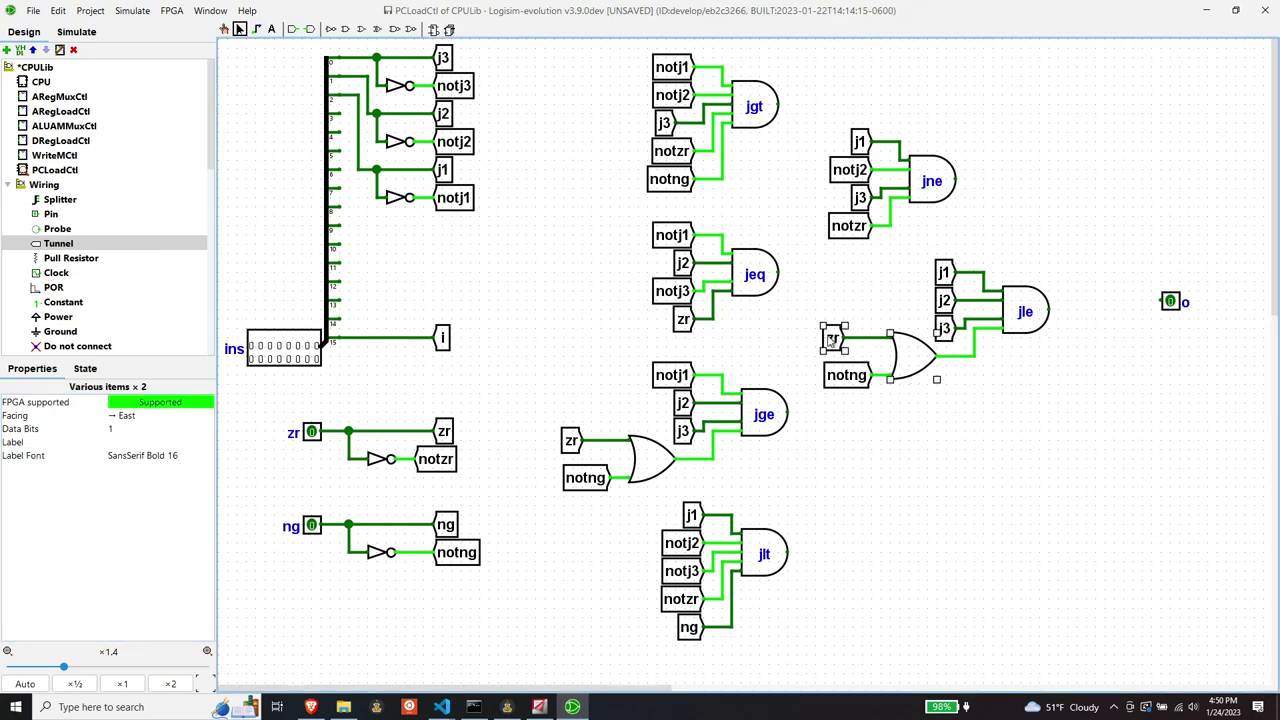
pyautogui.keyDown('shift'); pyautogui.click(843, 373); pyautogui.keyUp('shift')
pyautogui.moveTo(911, 361); pyautogui.dragTo(893, 361)
pyautogui.click(922, 396)
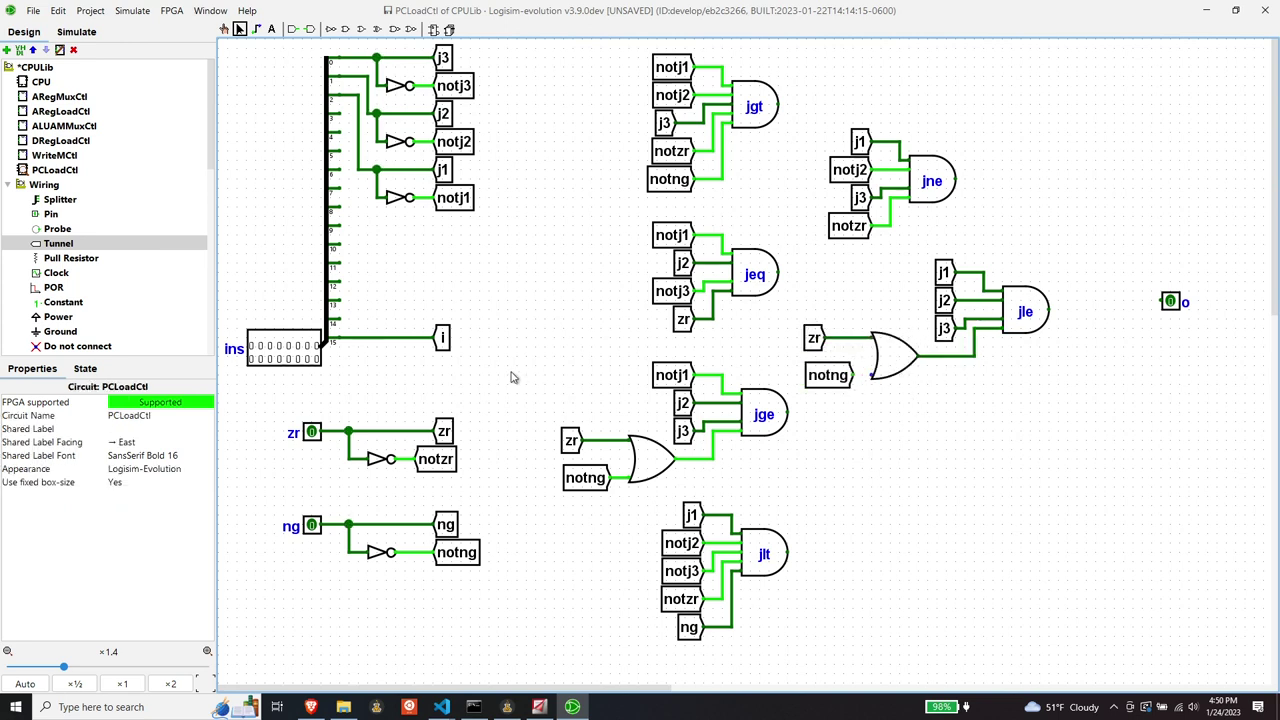
# Step: Relabel the jle group's j3 tunnel as notj3
pyautogui.click(945, 333)
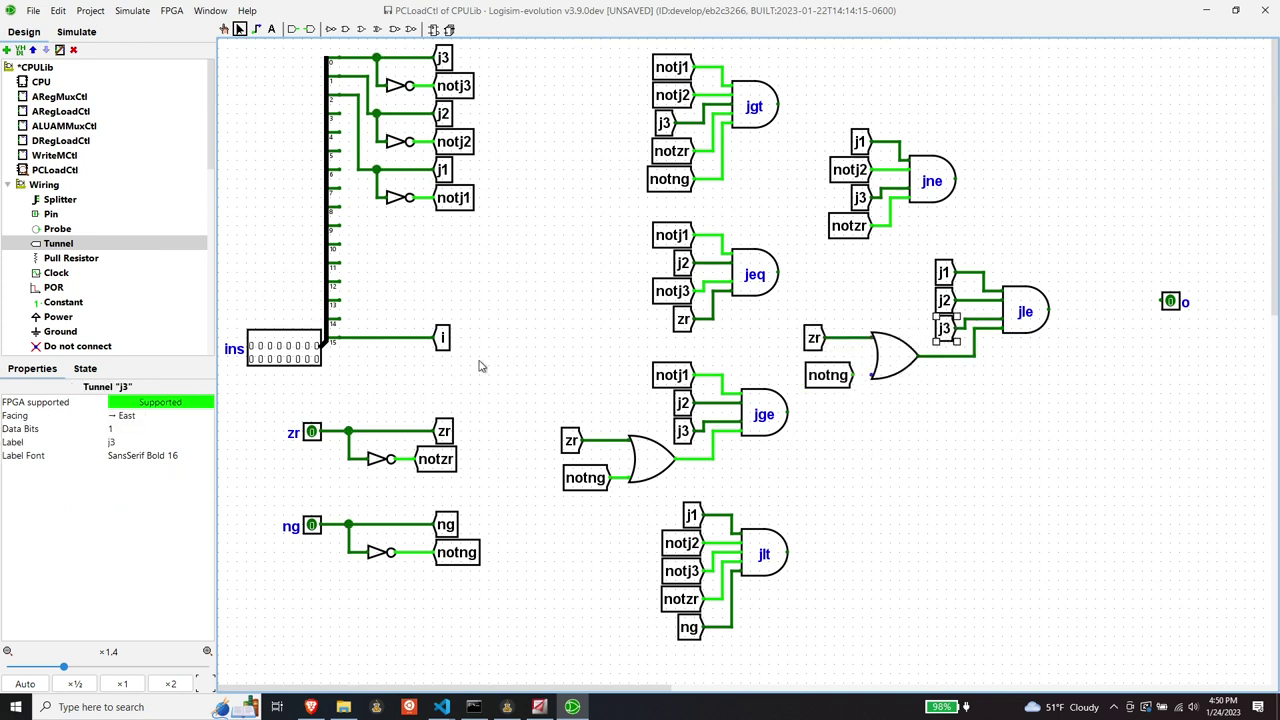
pyautogui.click(131, 441)
pyautogui.press('Home')
pyautogui.write('not')
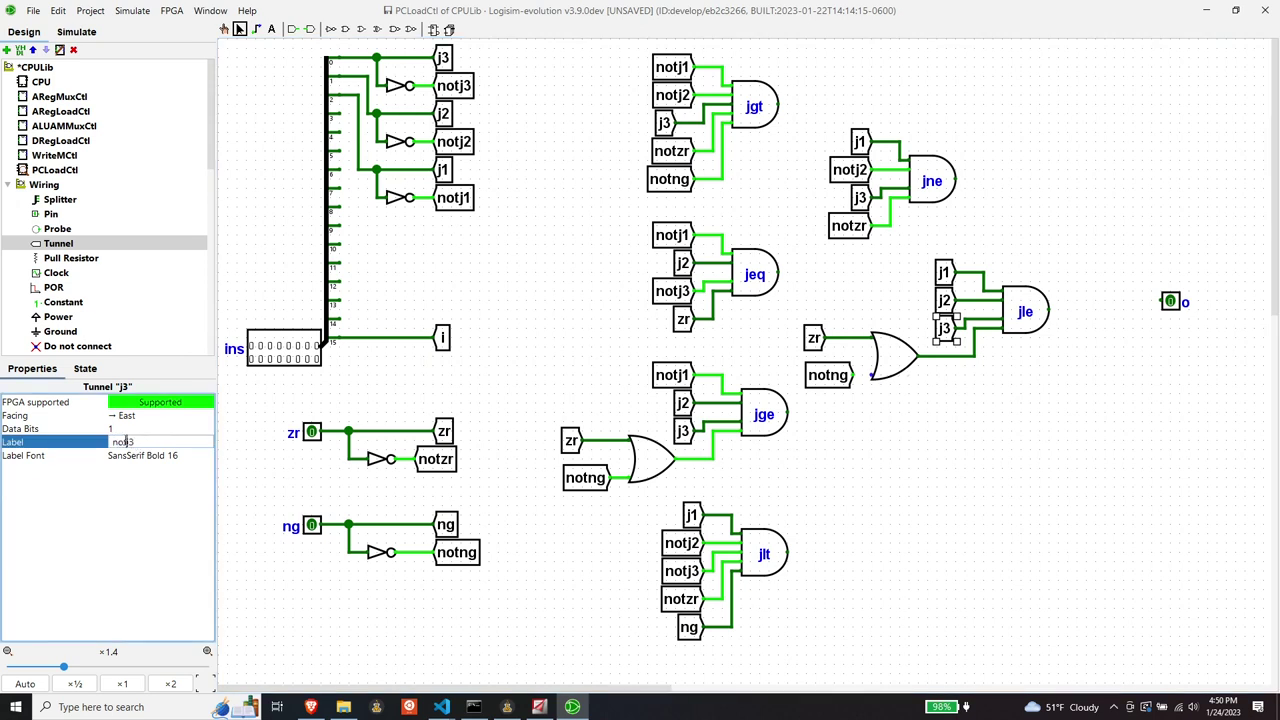
pyautogui.press('Return')
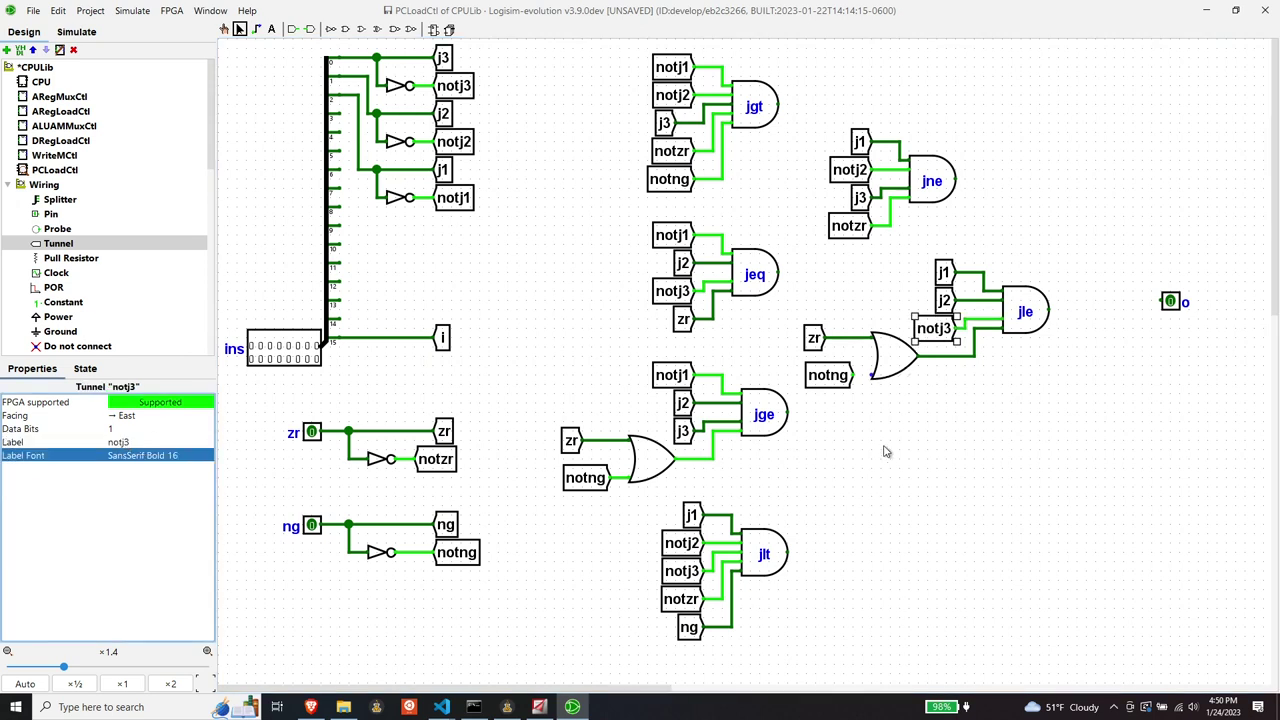
pyautogui.click(888, 452)
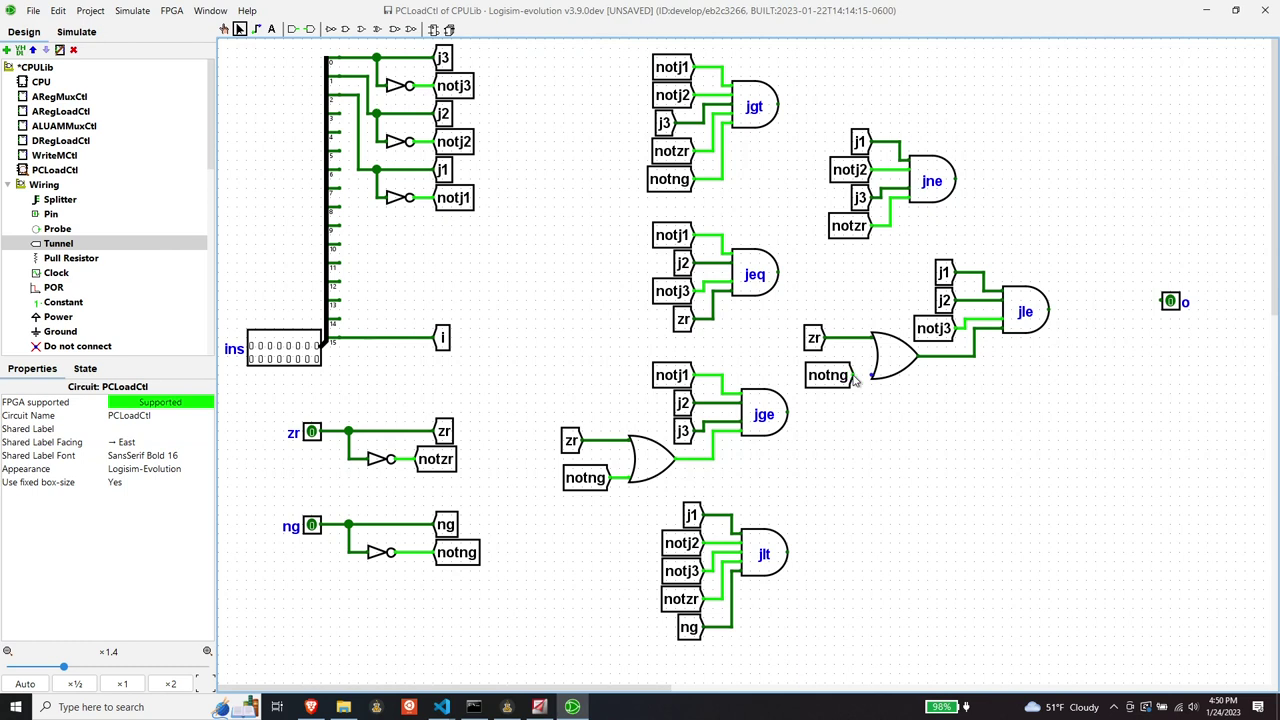
# Step: Wire the jle group's notng tunnel to the lower input of its OR gate and relabel the tunnel ng
pyautogui.moveTo(853, 376); pyautogui.dragTo(873, 376)
pyautogui.click(828, 381)
pyautogui.click(152, 441)
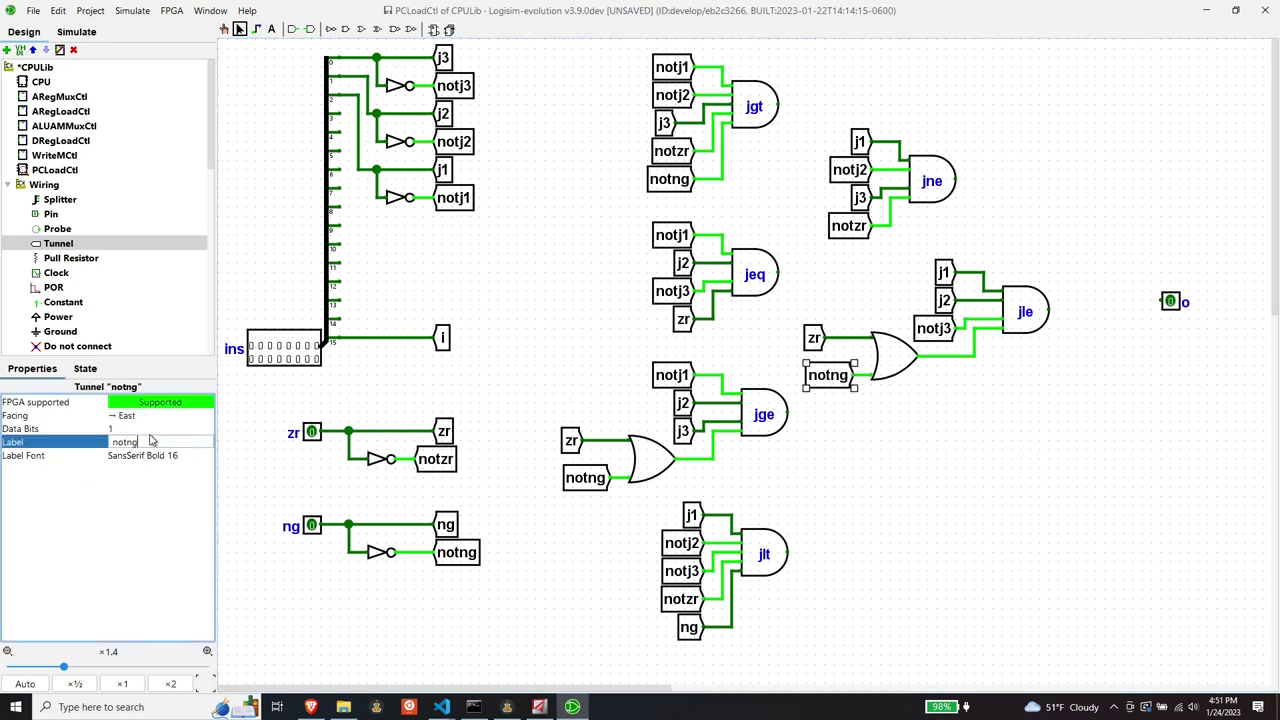
pyautogui.press('BackSpace')
pyautogui.press('BackSpace')
pyautogui.press('BackSpace')
pyautogui.press('Return')
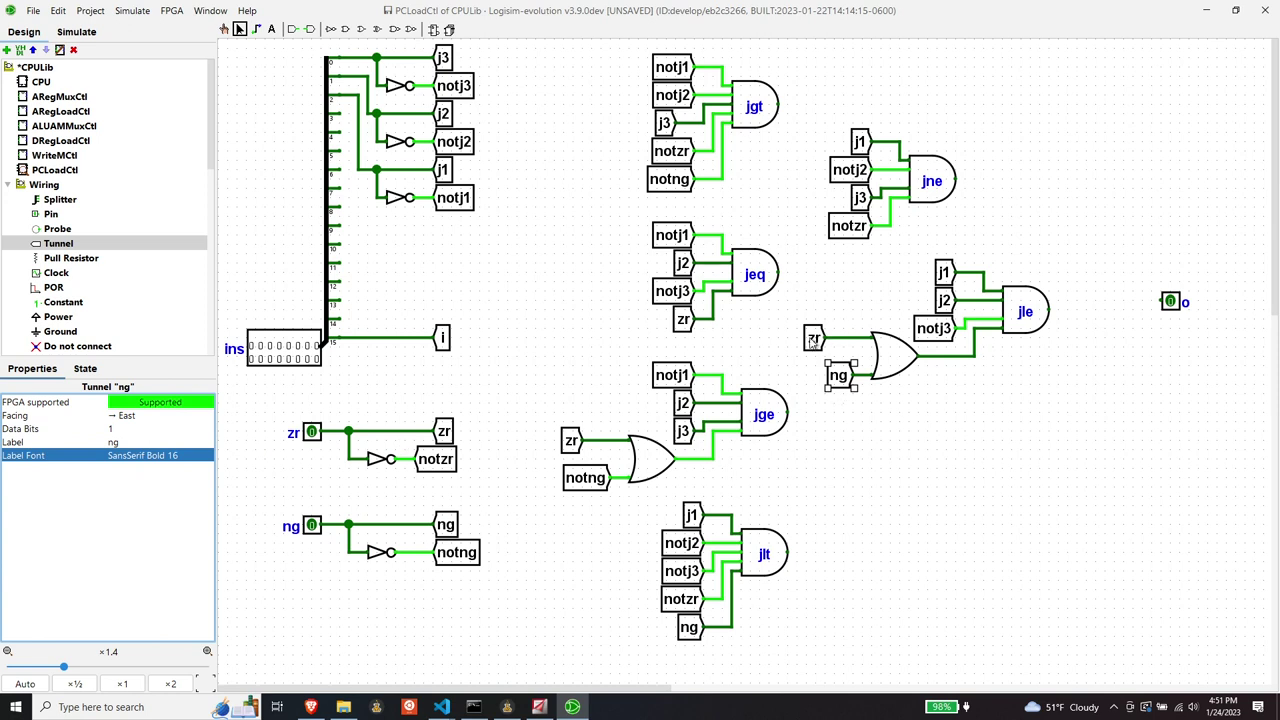
# Step: Move the jle group's zr tunnel closer to its OR gate, directly above the ng tunnel
pyautogui.moveTo(813, 340); pyautogui.dragTo(840, 340)
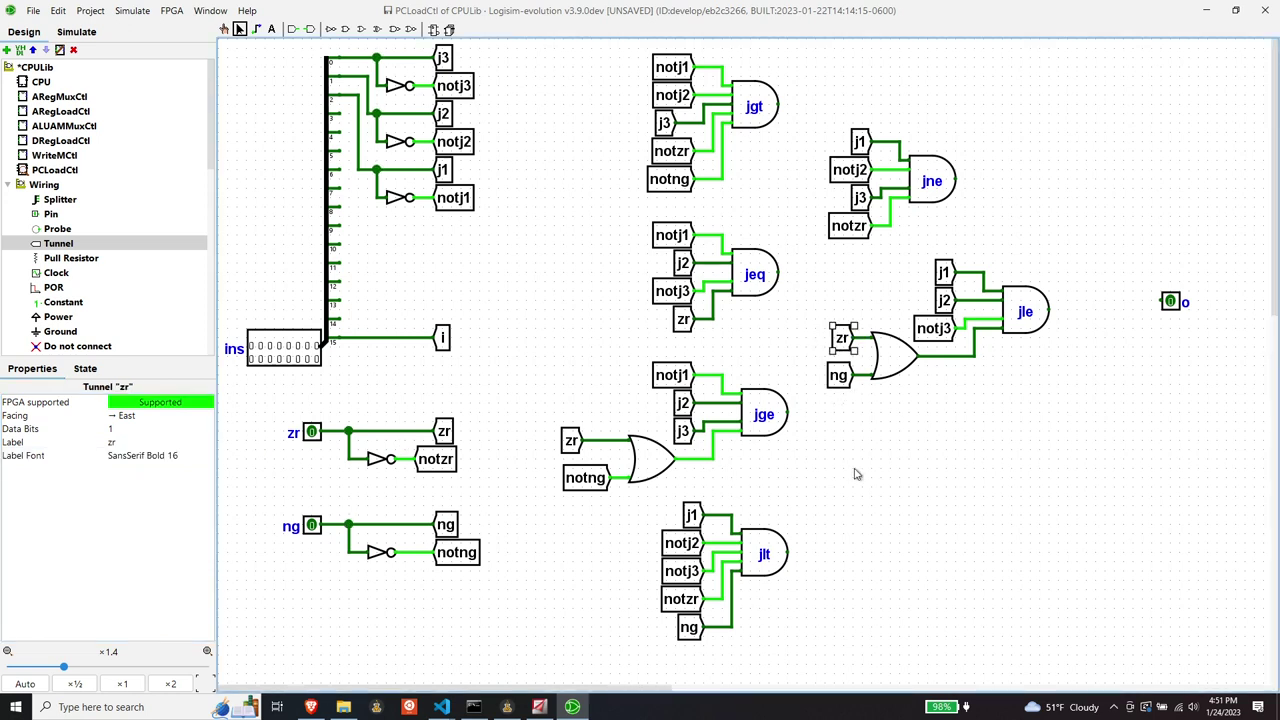
pyautogui.click(857, 477)
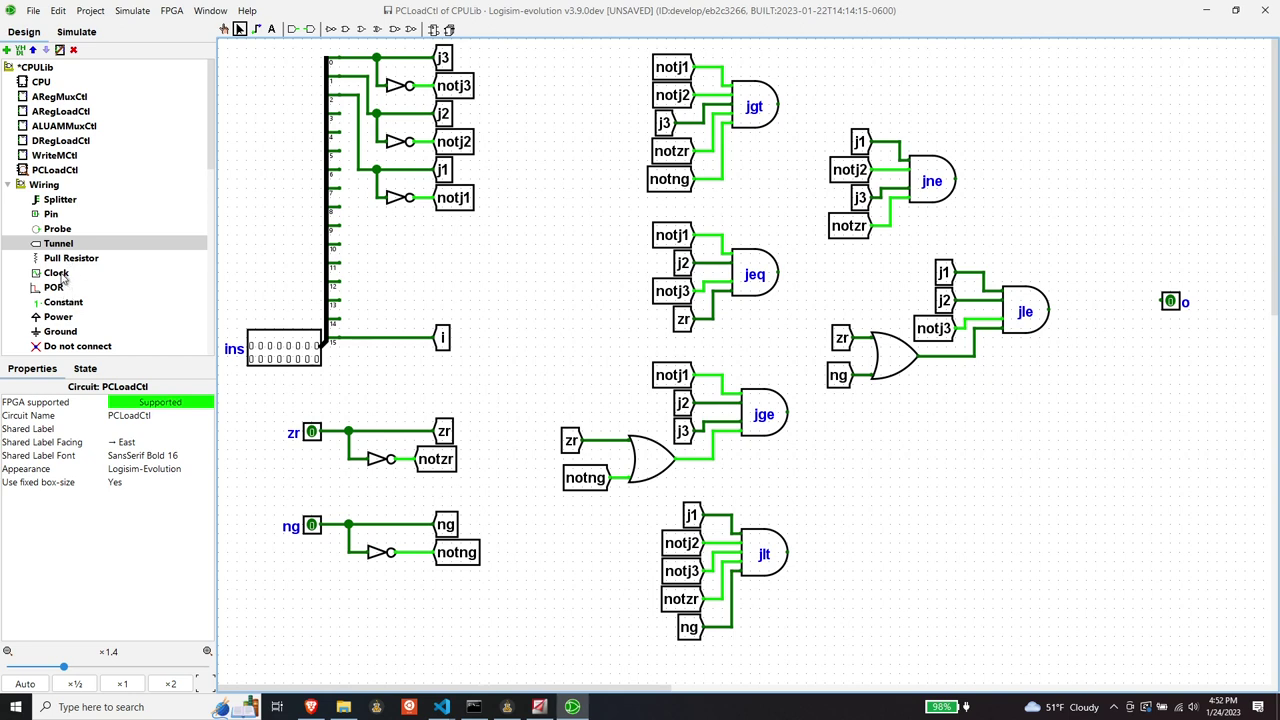
# Step: Place a new AND gate below the jle group and set its number of inputs to 3
pyautogui.scroll(-6, 64, 282)
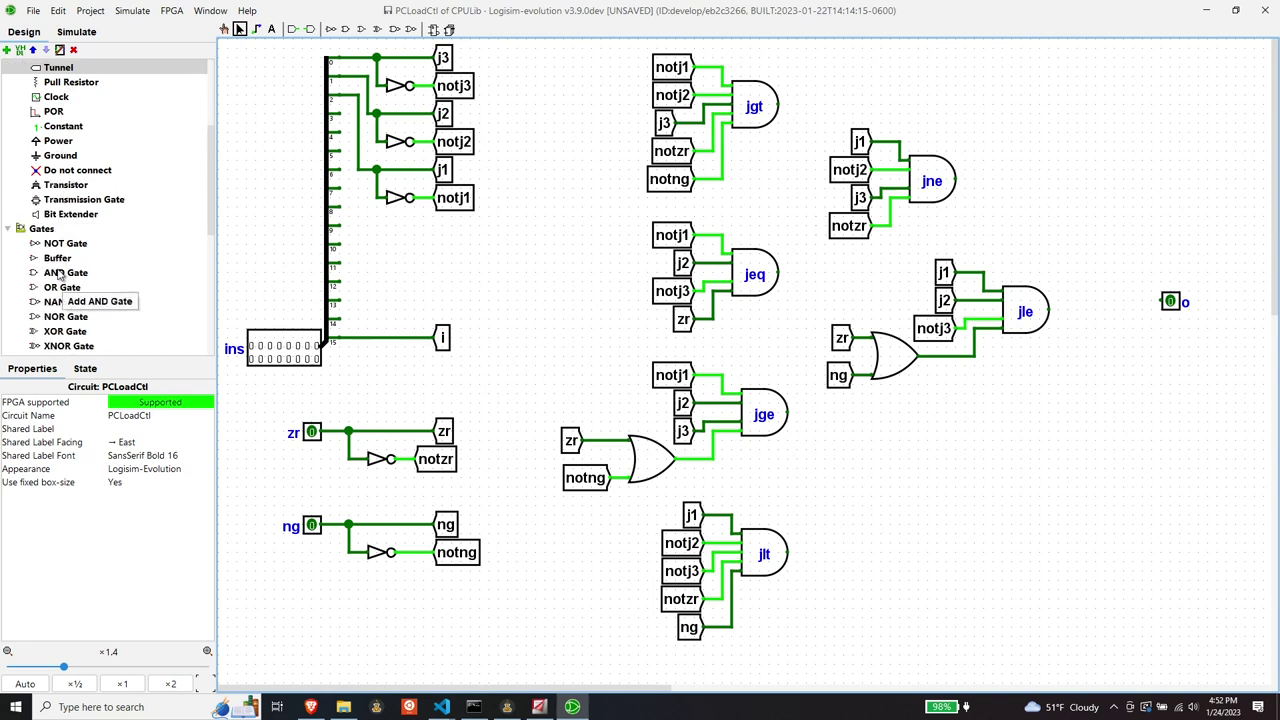
pyautogui.click(63, 274)
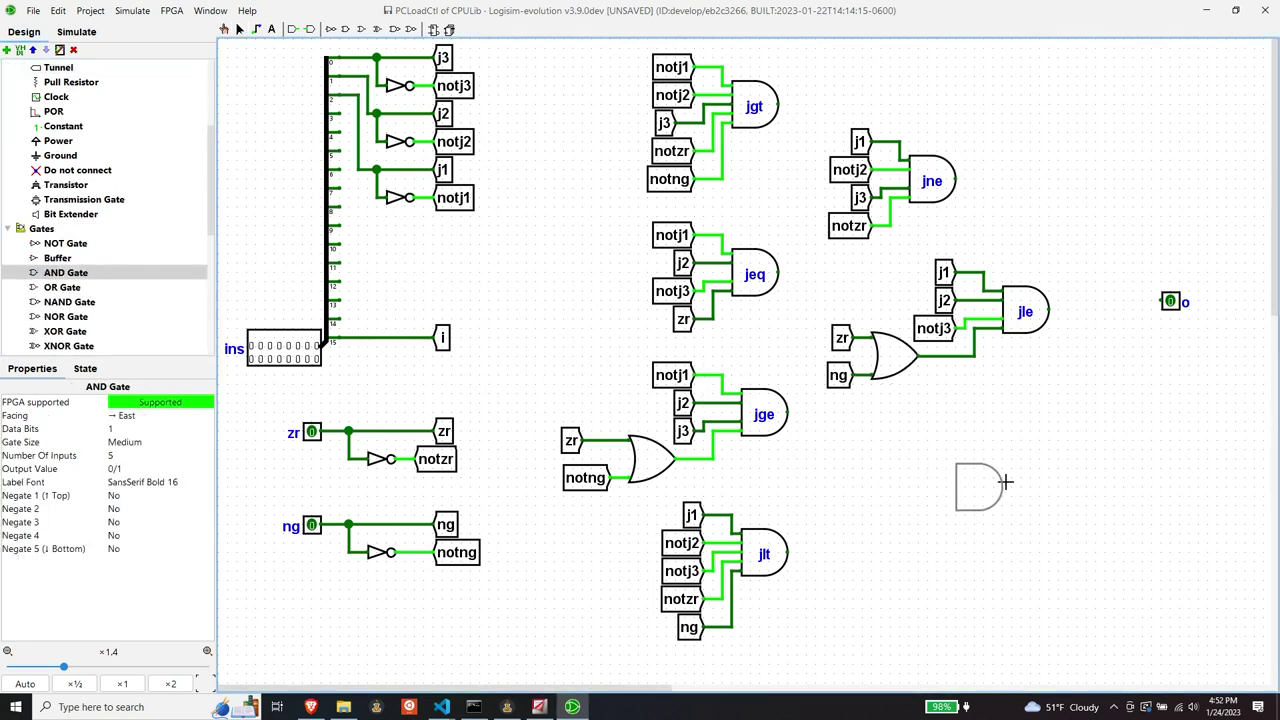
pyautogui.click(946, 505)
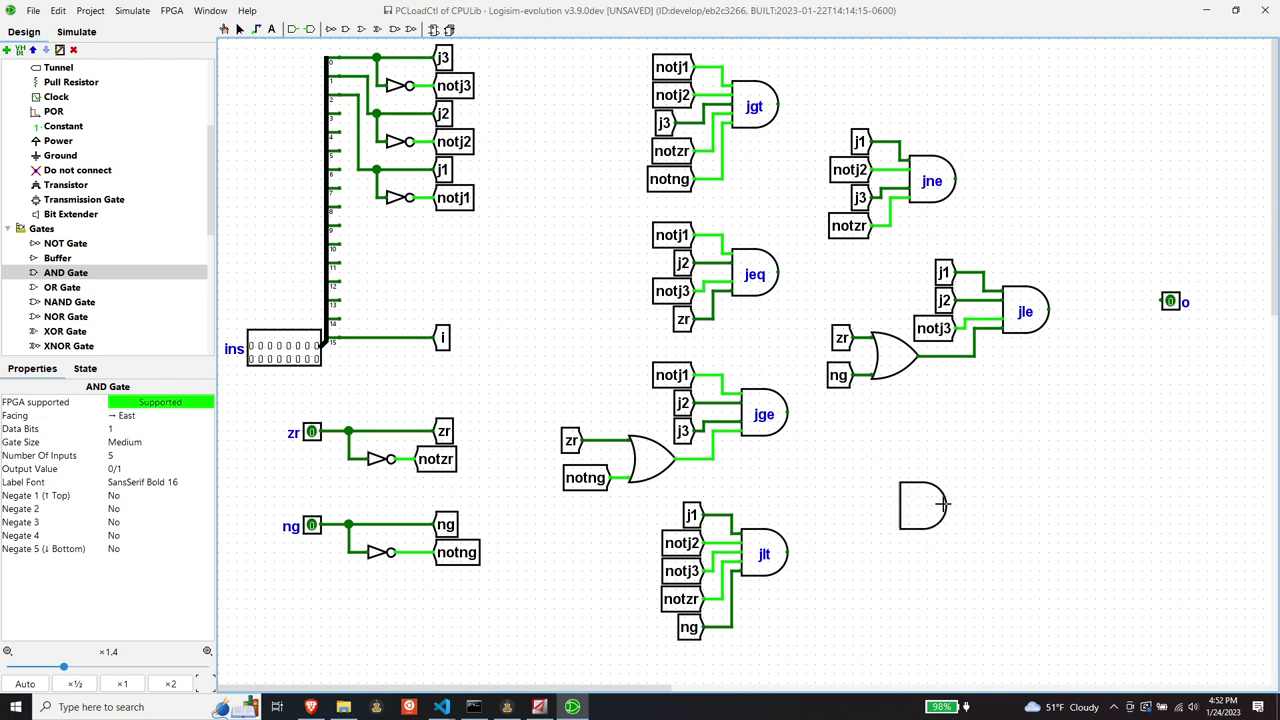
pyautogui.click(121, 455)
pyautogui.press('BackSpace')
pyautogui.write('3')
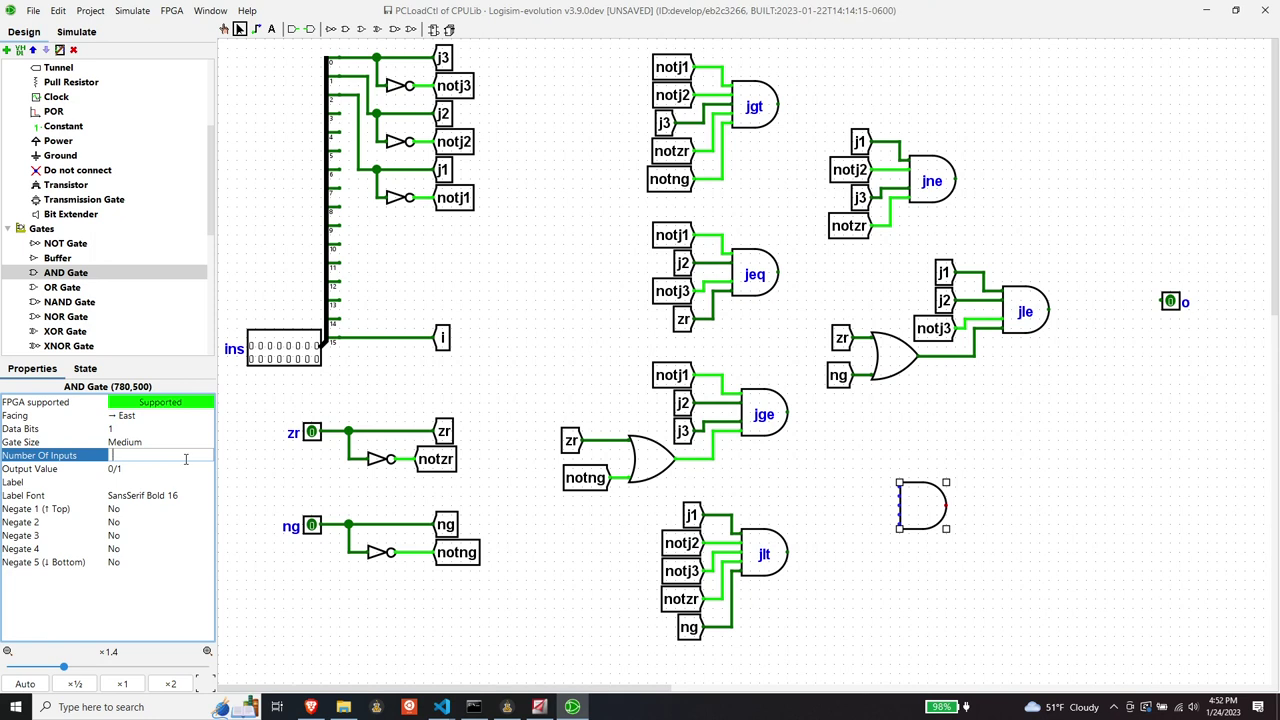
pyautogui.press('Return')
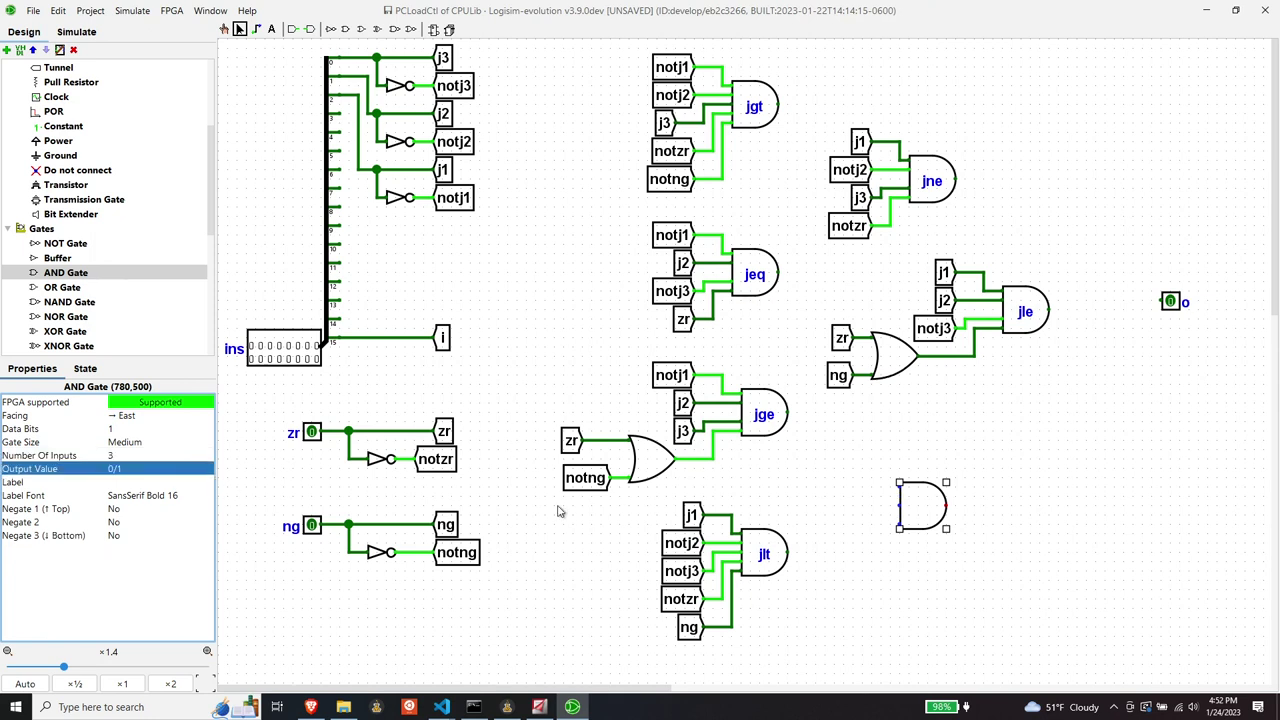
# Step: Copy the jle group's j1 and j2 tunnels and place the copies beside the inputs of the new three-input AND gate
pyautogui.click(946, 280)
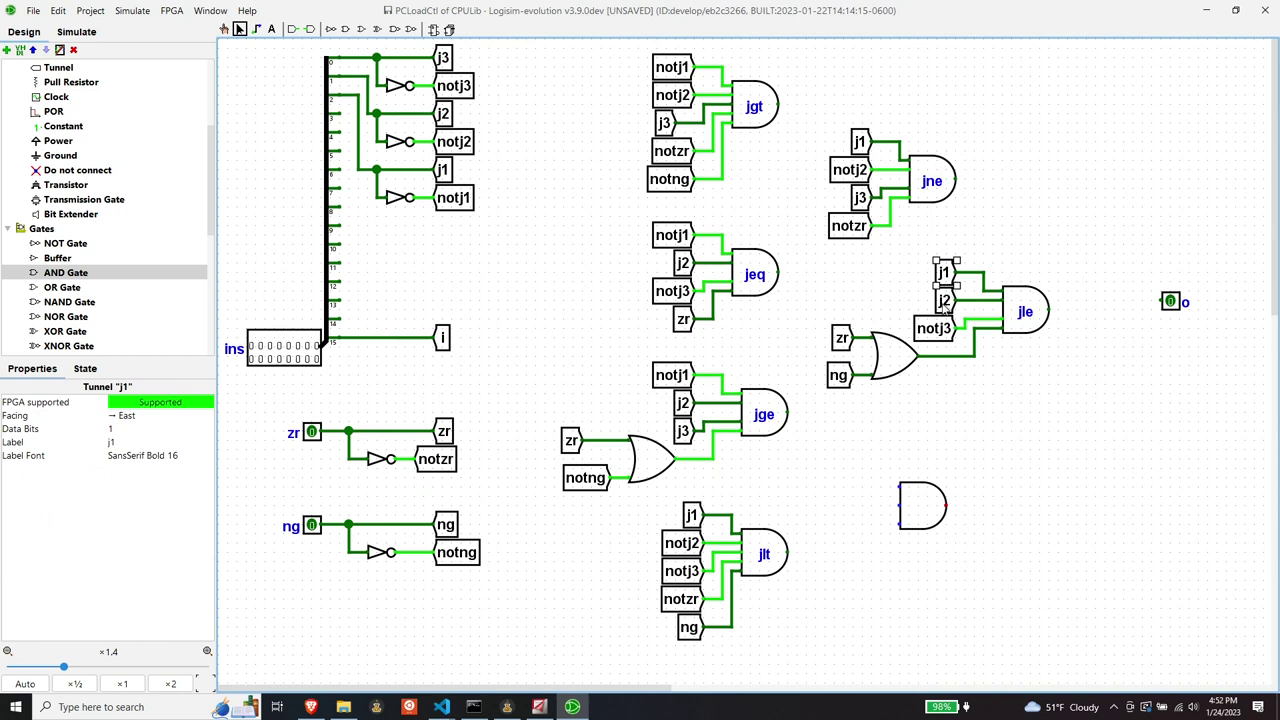
pyautogui.keyDown('shift'); pyautogui.click(944, 305); pyautogui.keyUp('shift')
pyautogui.hotkey('ctrl', 'c')
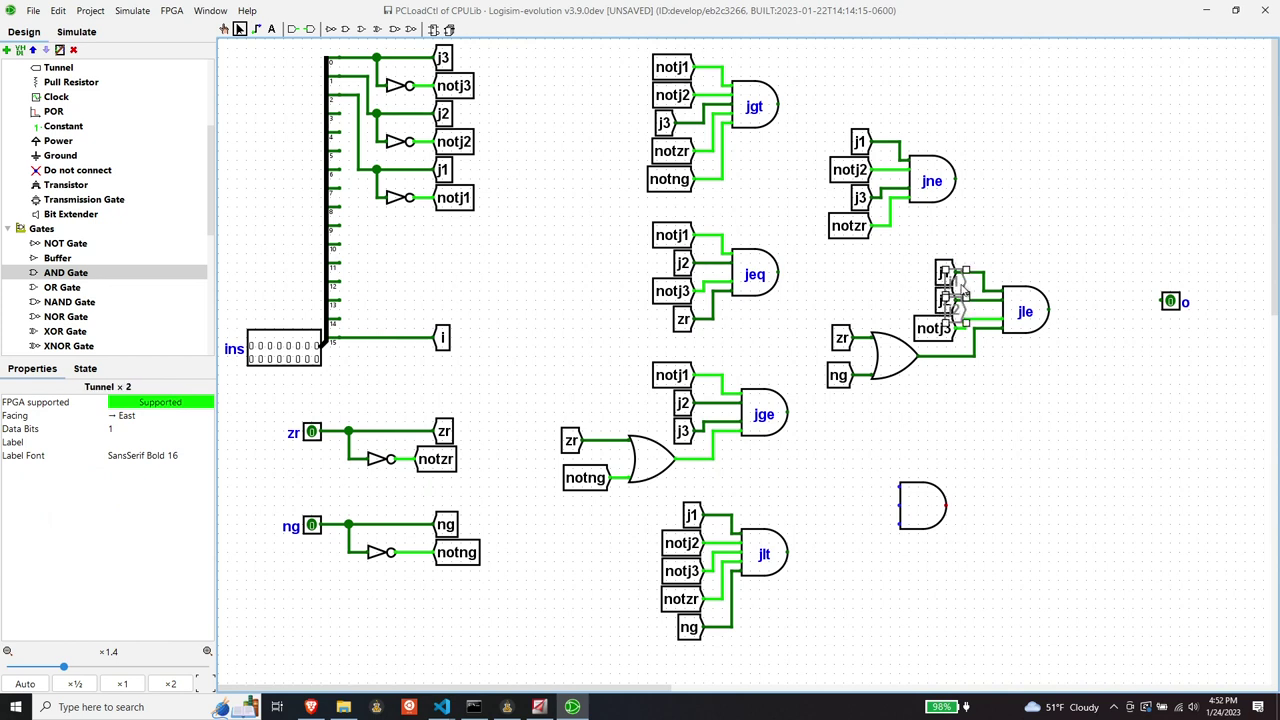
pyautogui.hotkey('ctrl', 'v')
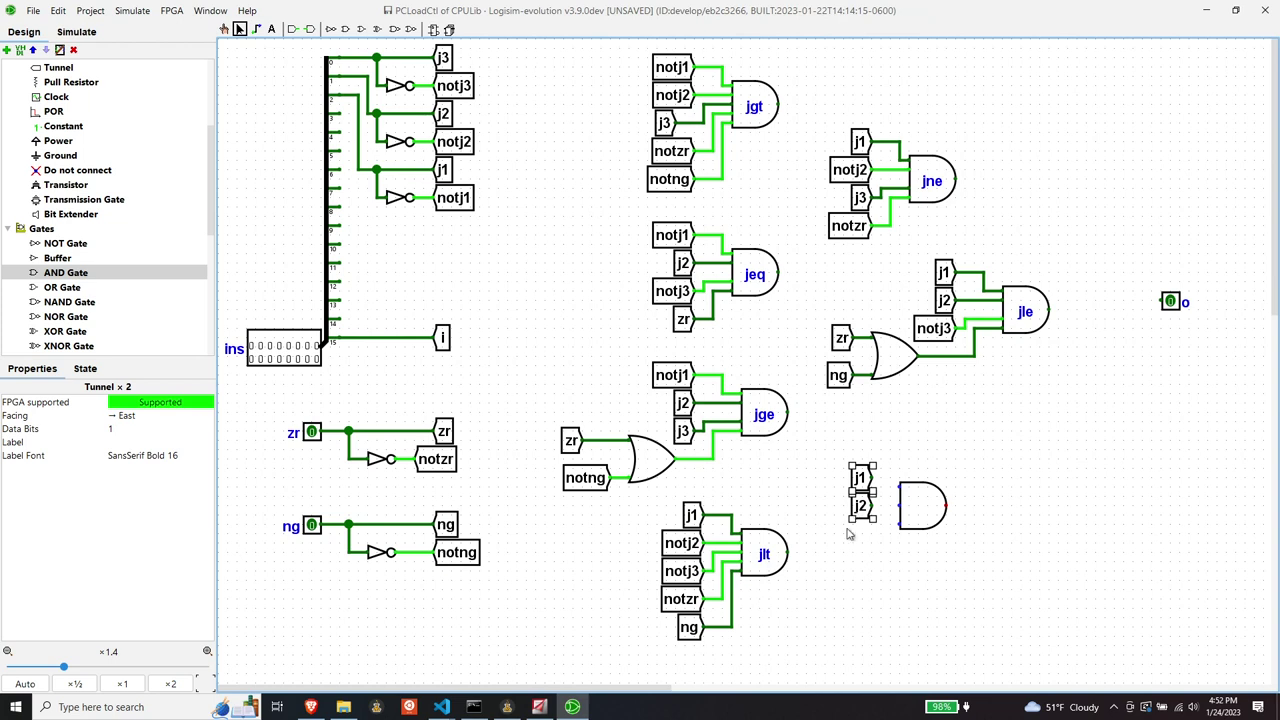
# Step: Duplicate the j2 tunnel beside the three-input AND gate, place the copy just below it, and relabel the copy j3
pyautogui.click(857, 520)
pyautogui.click(857, 520)
pyautogui.moveTo(870, 515); pyautogui.dragTo(862, 535)
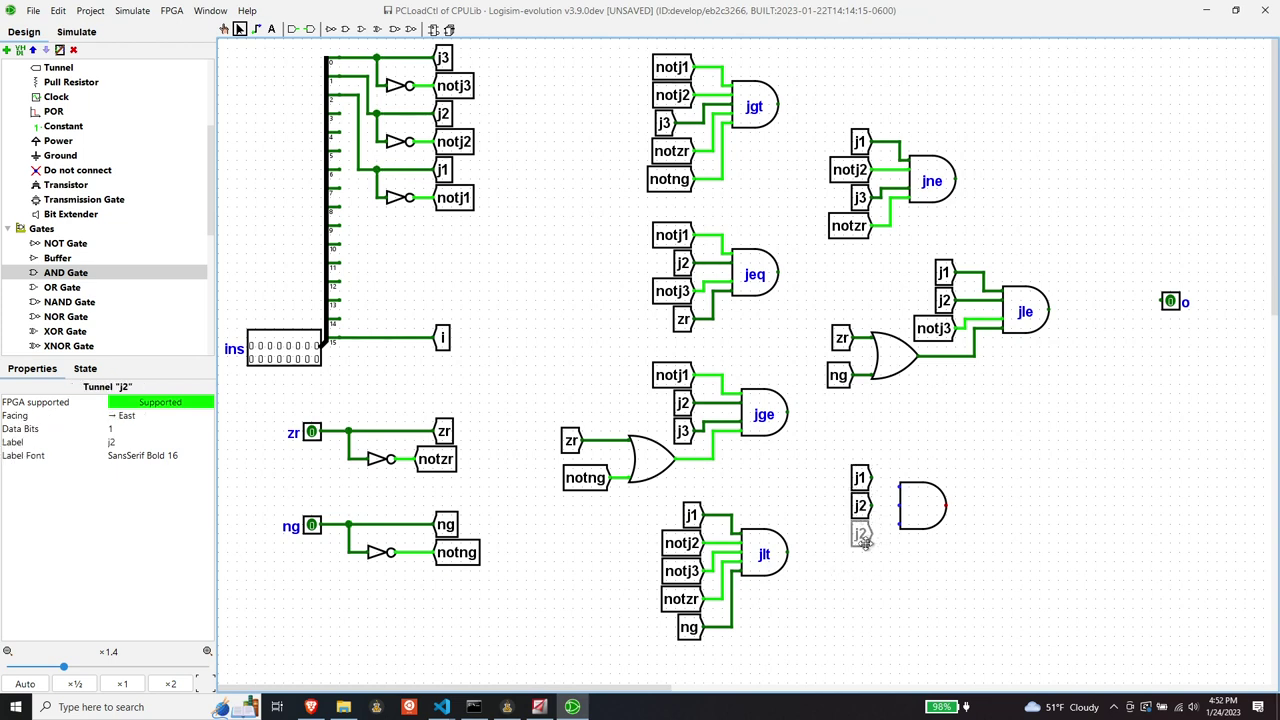
pyautogui.click(130, 441)
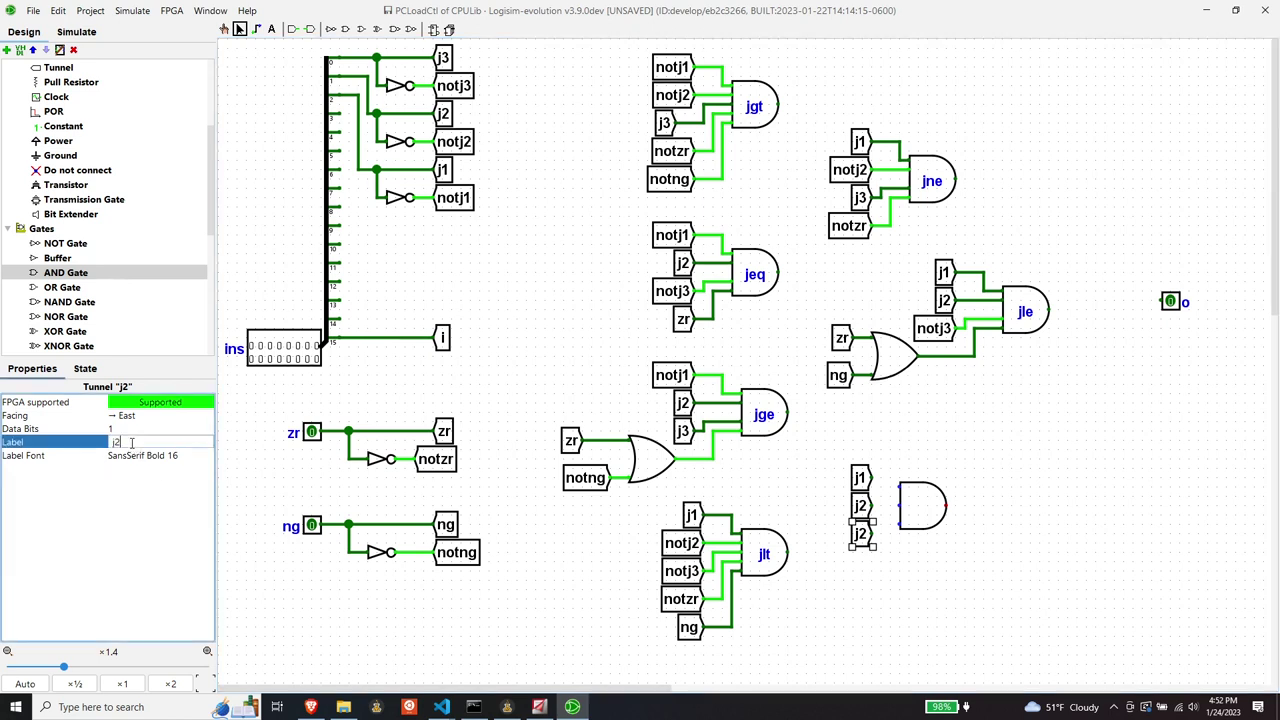
pyautogui.write('3')
pyautogui.press('Return')
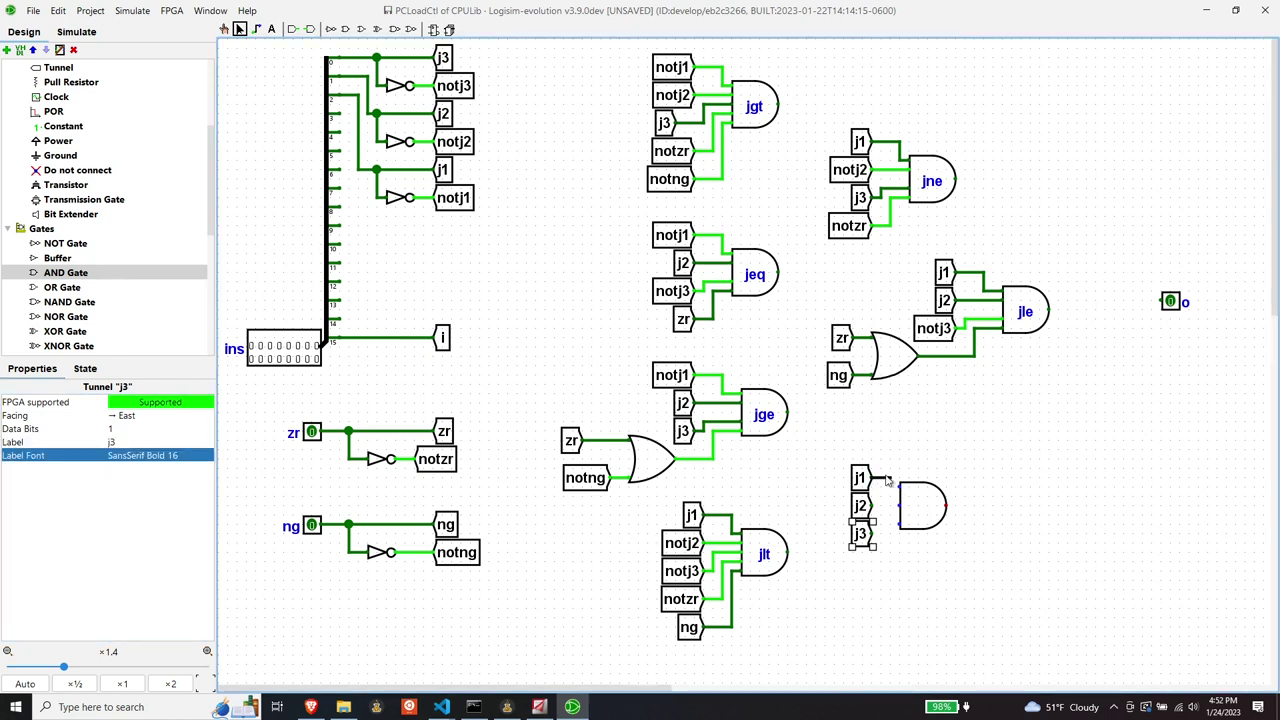
# Step: Wire the j1, j2 and j3 tunnels to the three-input AND gate and label the gate jmp
pyautogui.moveTo(888, 479)
pyautogui.mouseDown()
pyautogui.moveTo(900, 485)
pyautogui.moveTo(890, 534)
pyautogui.mouseUp()
pyautogui.click(920, 507)
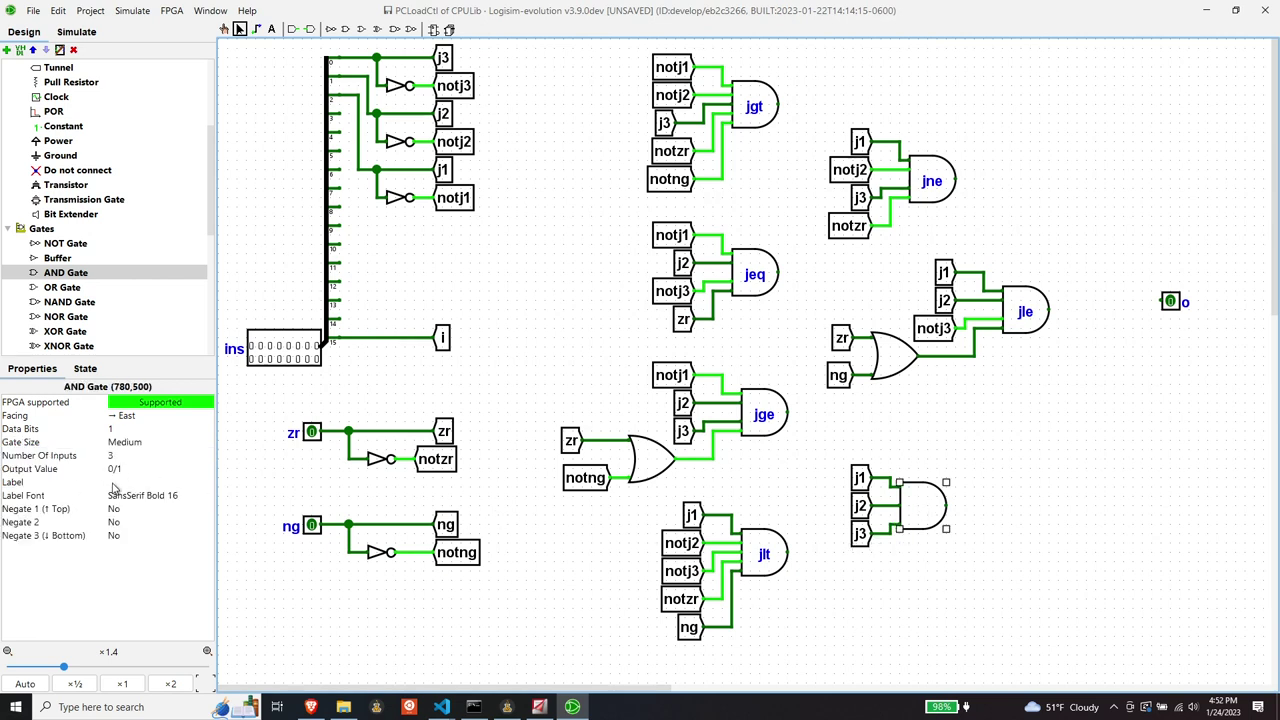
pyautogui.click(113, 483)
pyautogui.write('jmp')
pyautogui.press('Return')
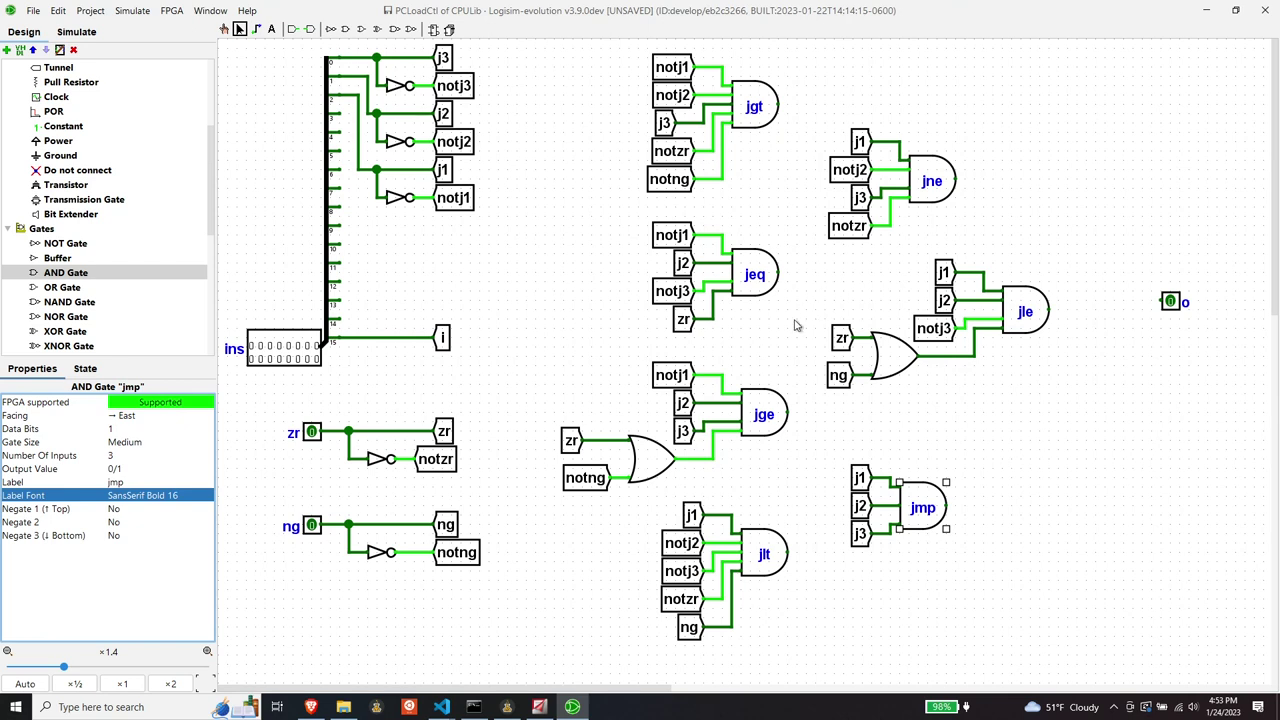
# Step: Place an OR gate between the jle AND gate and the output pin o
pyautogui.click(51, 289)
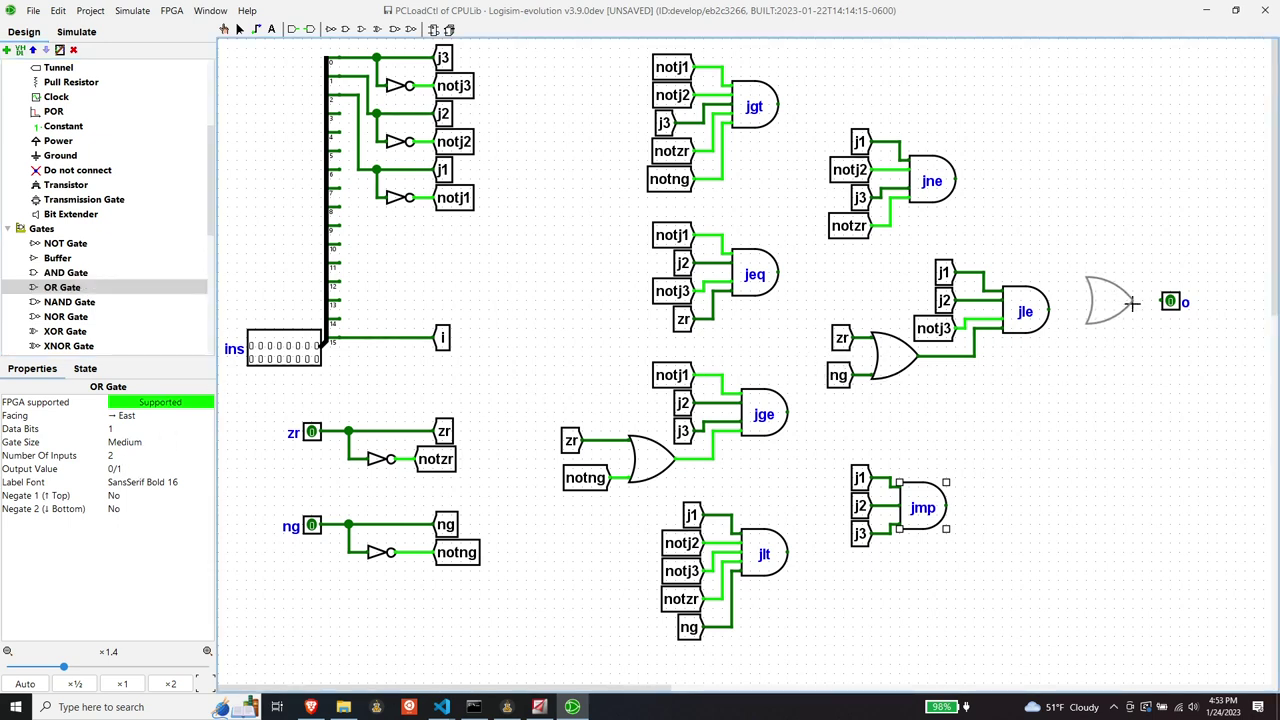
pyautogui.click(1135, 305)
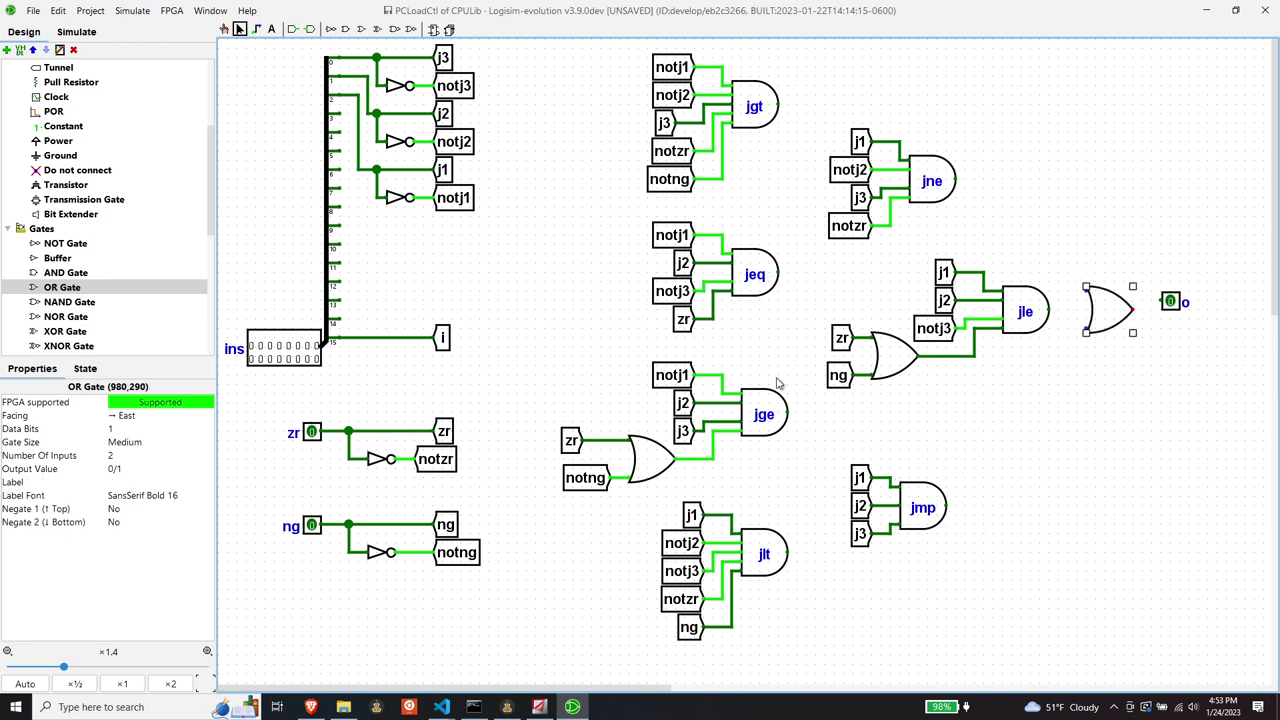
pyautogui.click(128, 430)
pyautogui.write('7')
pyautogui.press('Return')
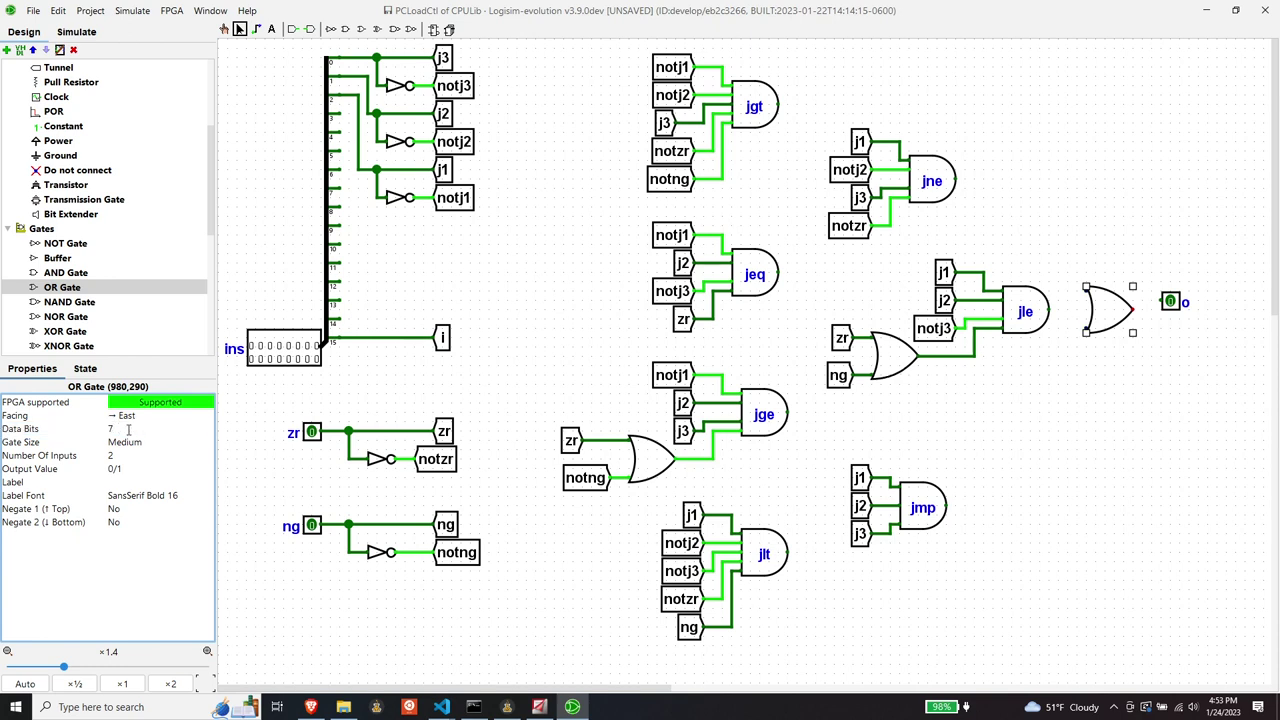
pyautogui.click(128, 428)
pyautogui.write('1')
pyautogui.press('Return')
# Step: Set the number of inputs of the OR gate beside output pin o to 7
pyautogui.click(140, 456)
pyautogui.write('7')
pyautogui.press('Return')
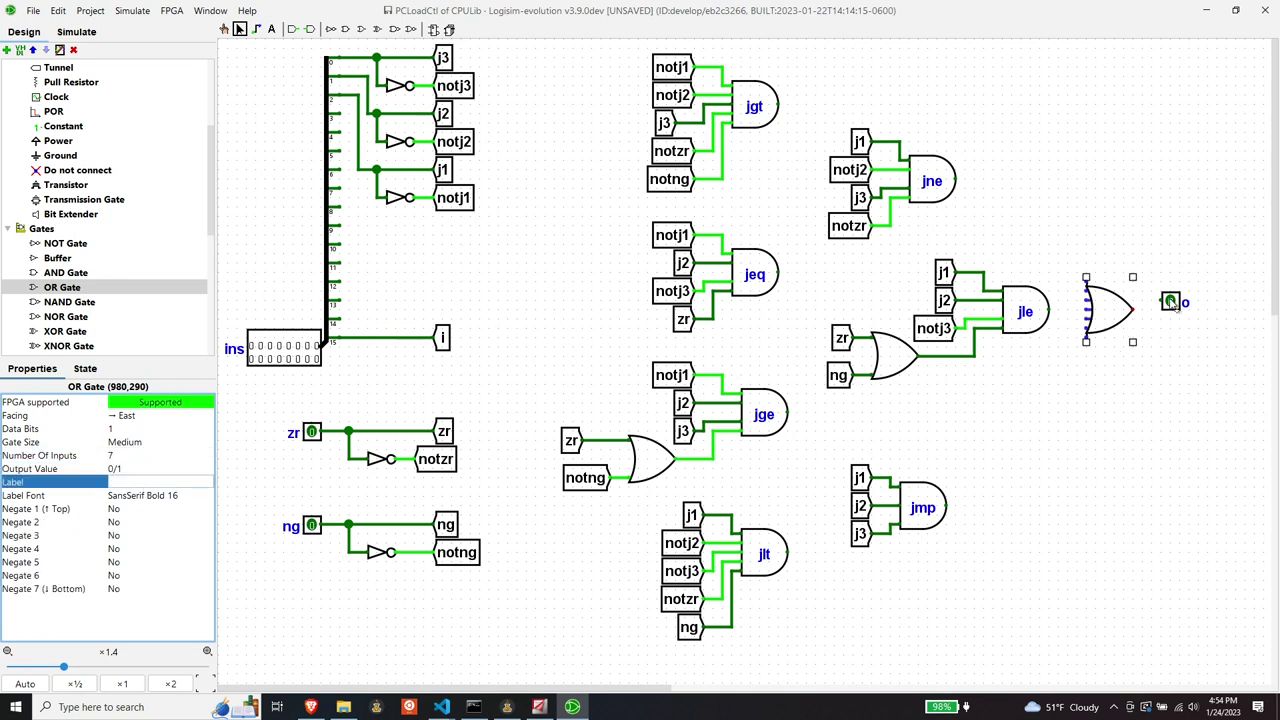
# Step: Shift the seven-input OR gate and output pin o right, and wire the jgt, jne and jle outputs to the OR gate's inputs
pyautogui.moveTo(1115, 303); pyautogui.dragTo(1143, 314)
pyautogui.moveTo(779, 104); pyautogui.dragTo(1107, 296)
pyautogui.moveTo(956, 181); pyautogui.dragTo(1110, 300)
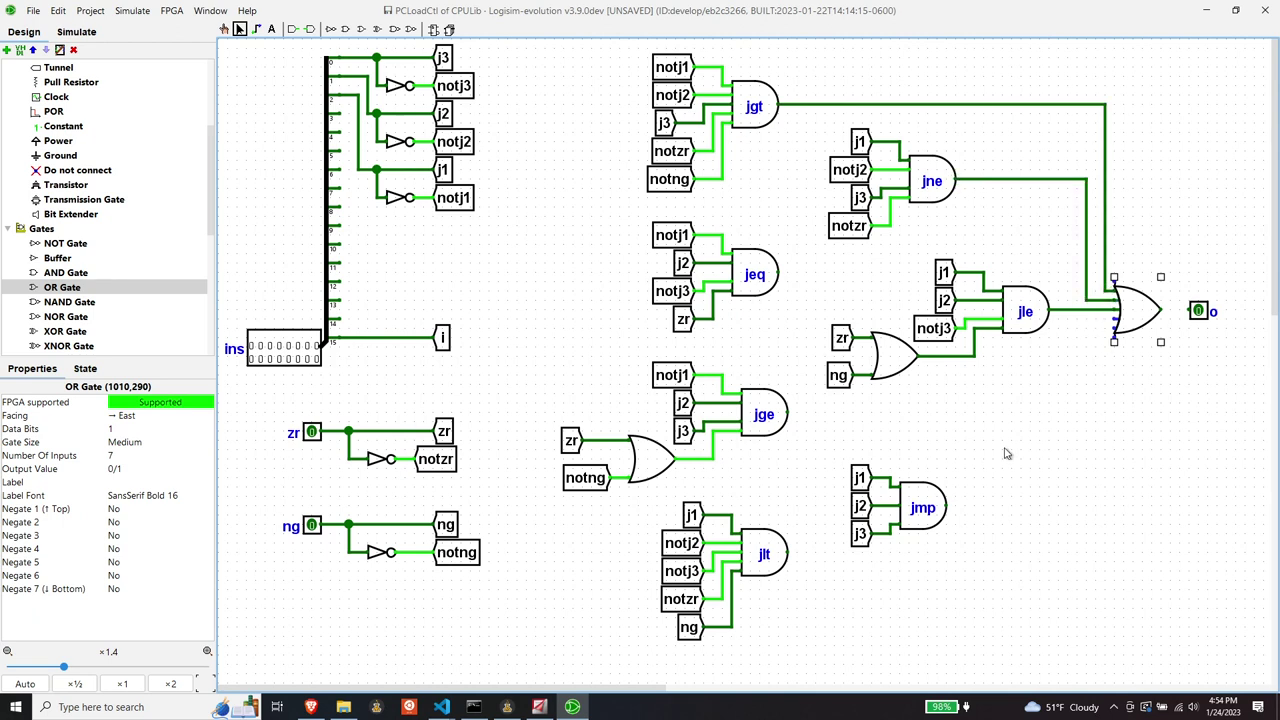
# Step: Wire the jge, jmp and jlt outputs to the seven-input OR gate, and connect the OR gate's output to pin o
pyautogui.moveTo(788, 413); pyautogui.dragTo(1110, 322)
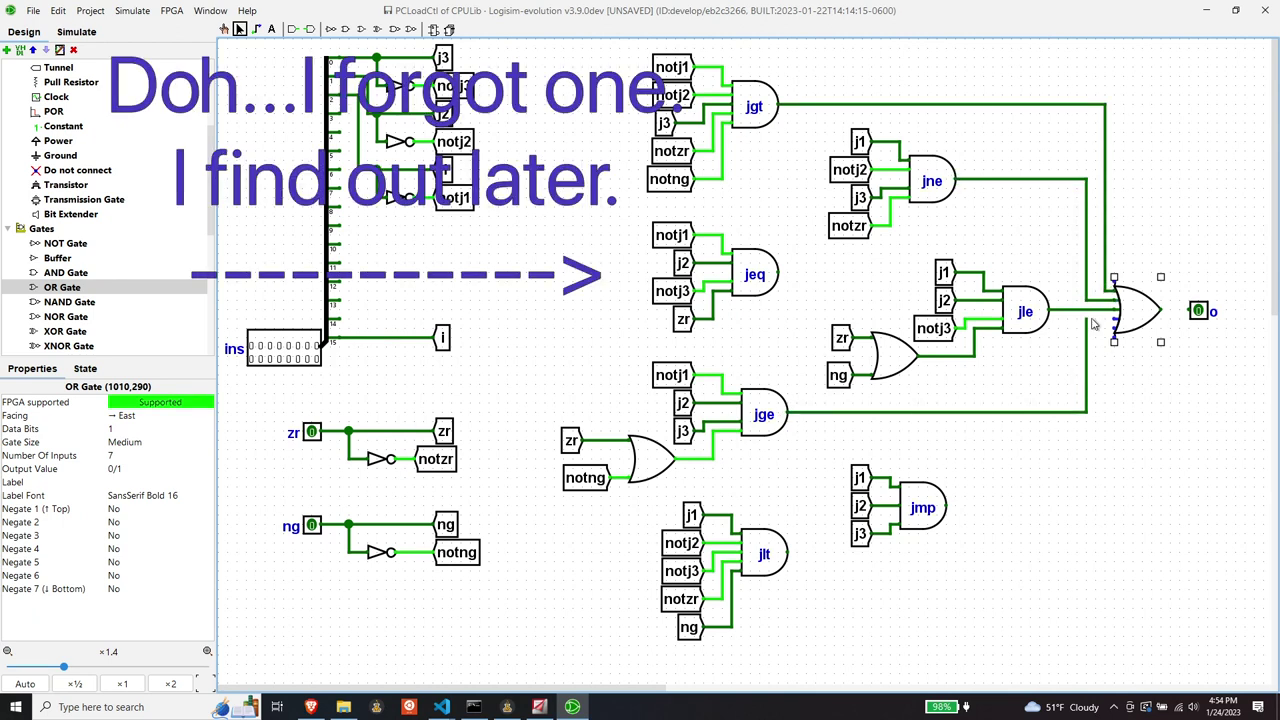
pyautogui.moveTo(947, 507); pyautogui.dragTo(1067, 364)
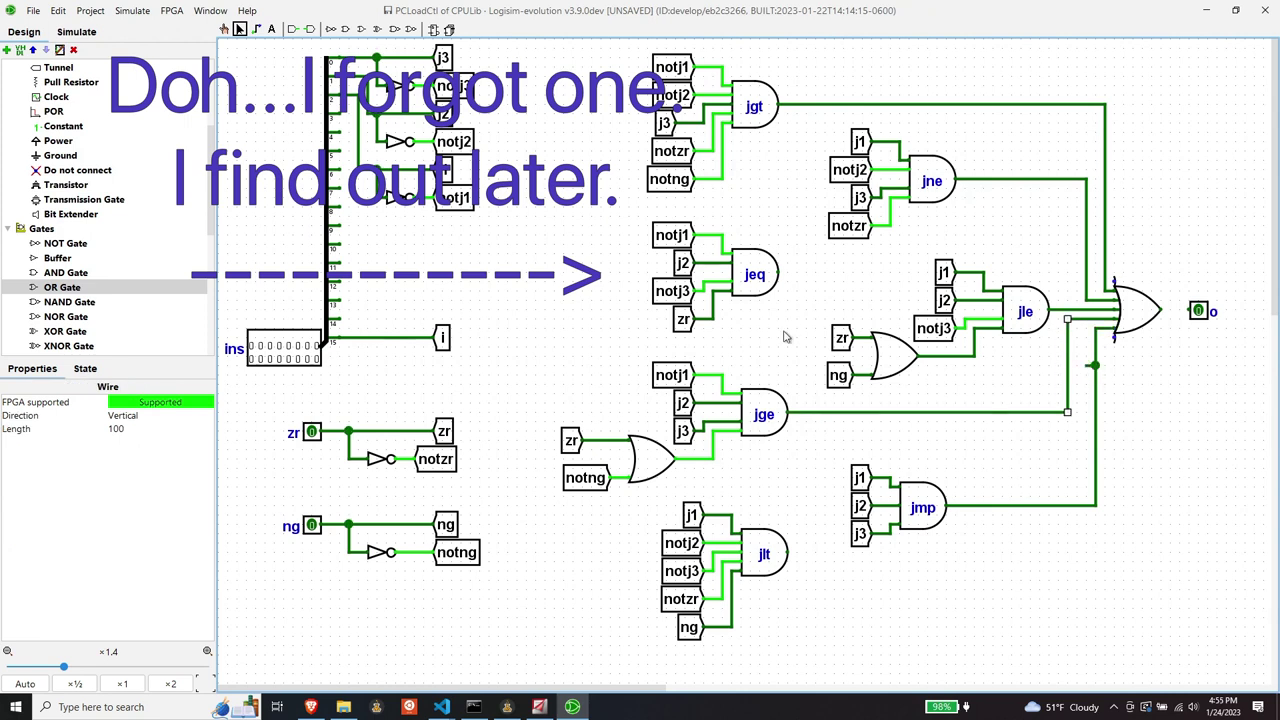
pyautogui.moveTo(787, 553); pyautogui.dragTo(1190, 311)
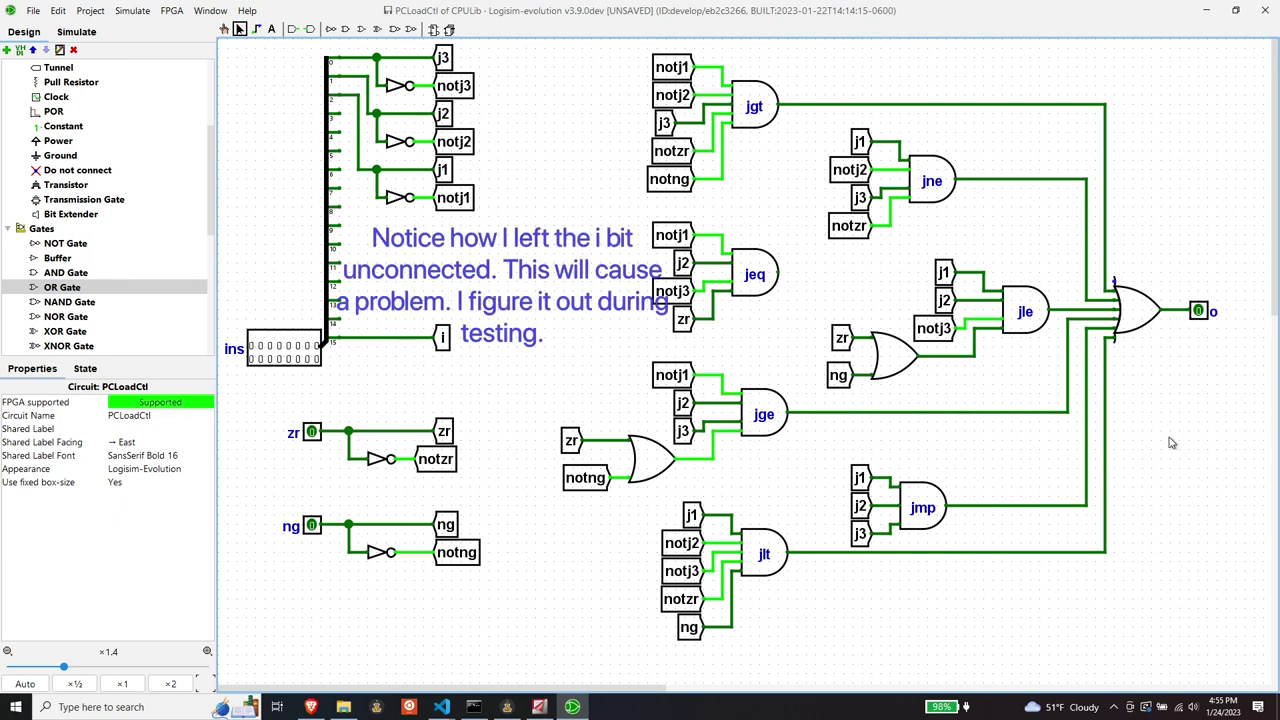
# Step: Save the finished PCLoadCtl circuit and place an instance of it below the PC in the CPU circuit
pyautogui.hotkey('ctrl', 's')
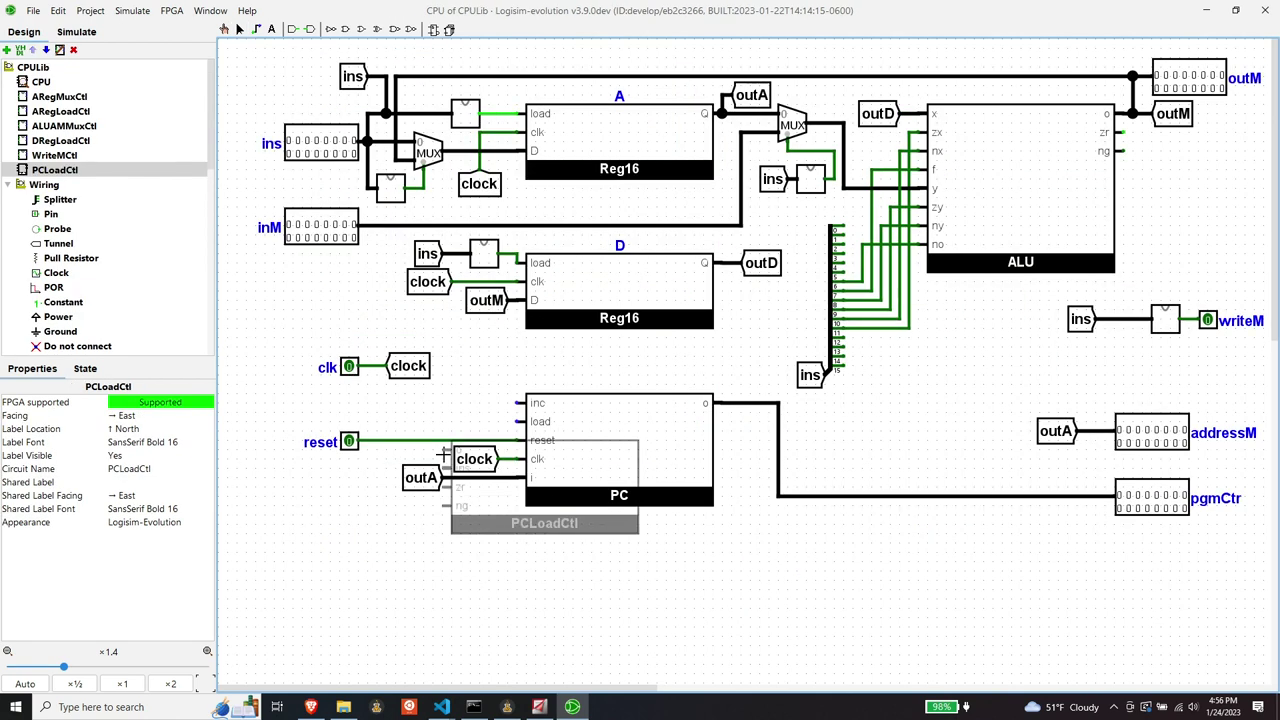
pyautogui.click(416, 560)
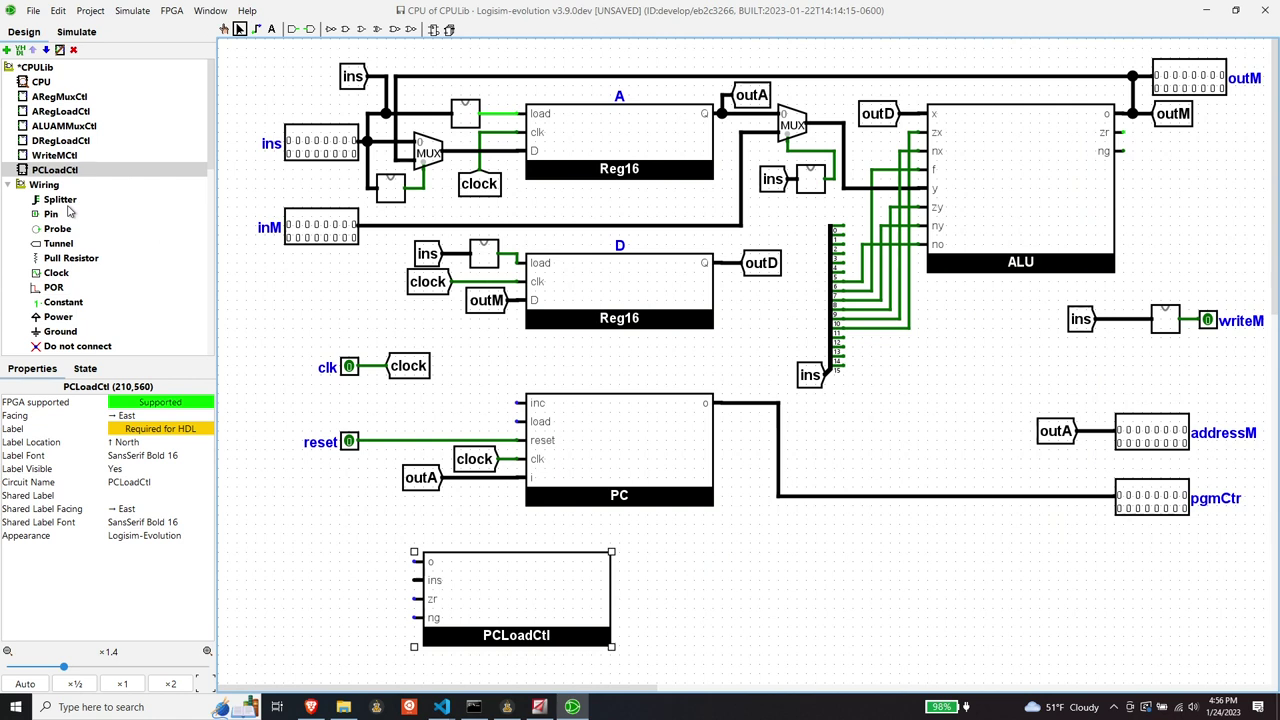
# Step: Give the PCLoadCtl instance the Classic Logisim appearance and attach its output to the PC's load input
pyautogui.click(143, 537)
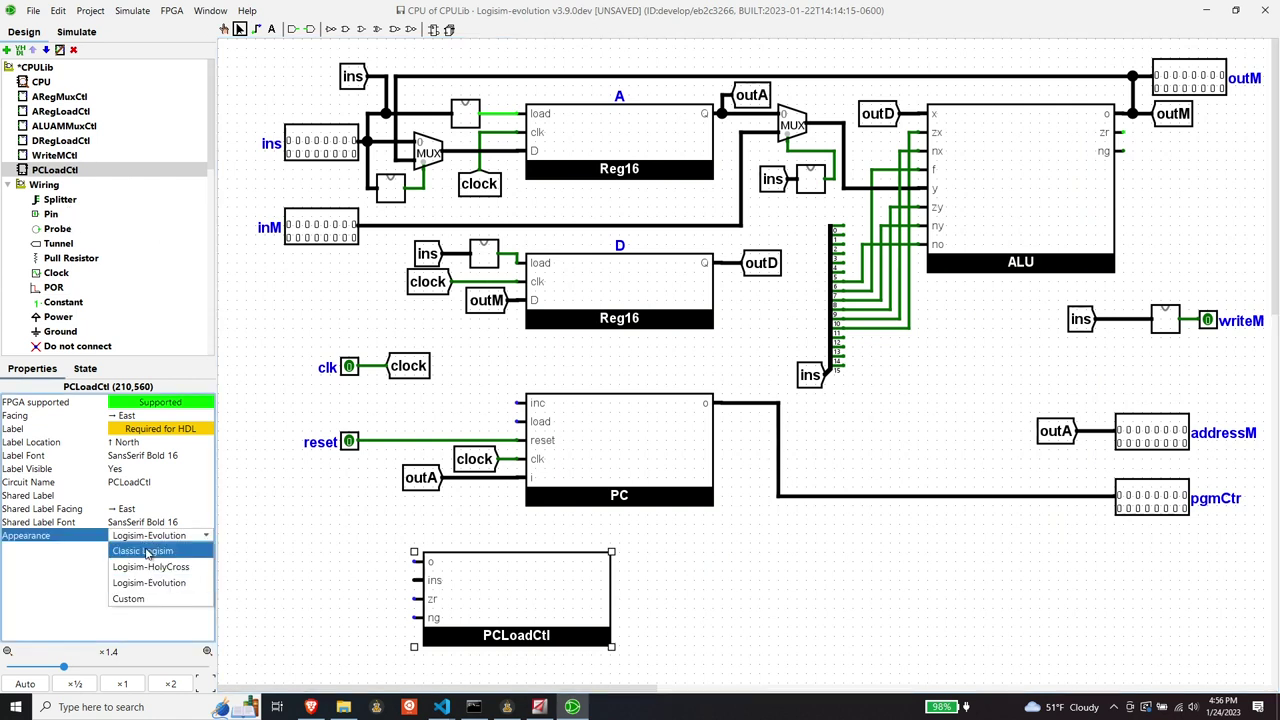
pyautogui.click(146, 552)
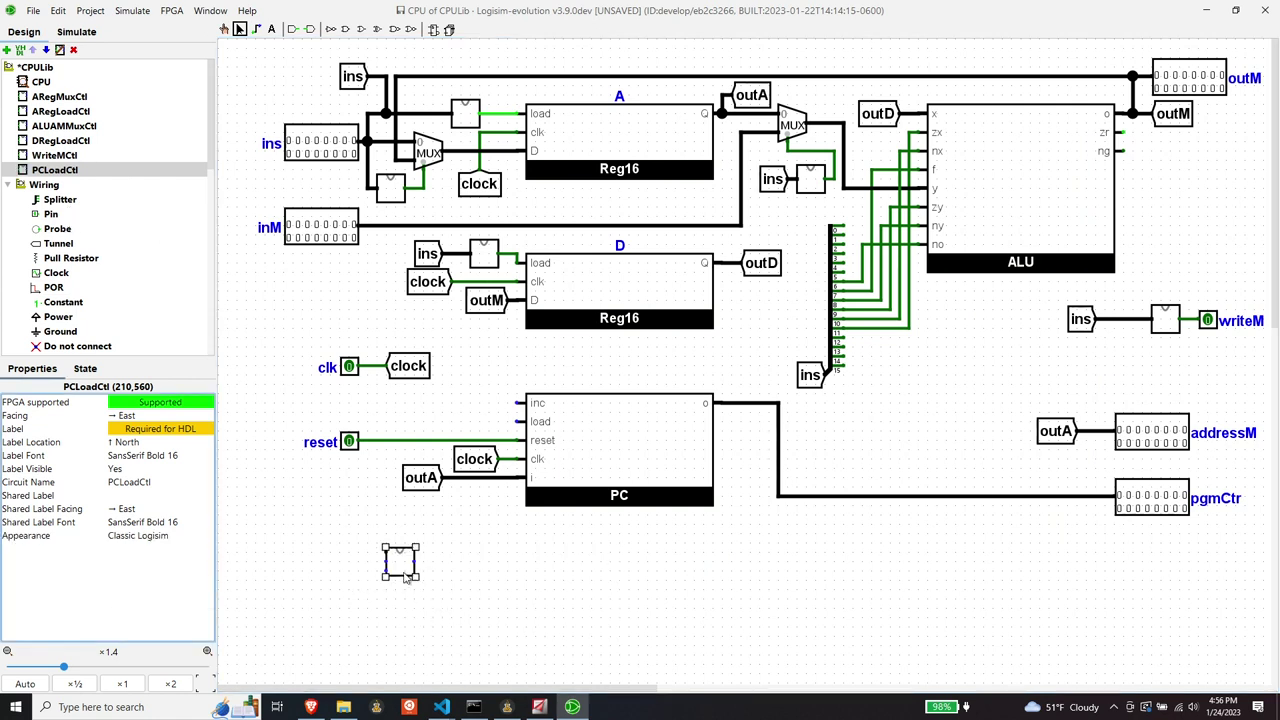
pyautogui.moveTo(398, 568); pyautogui.dragTo(474, 428)
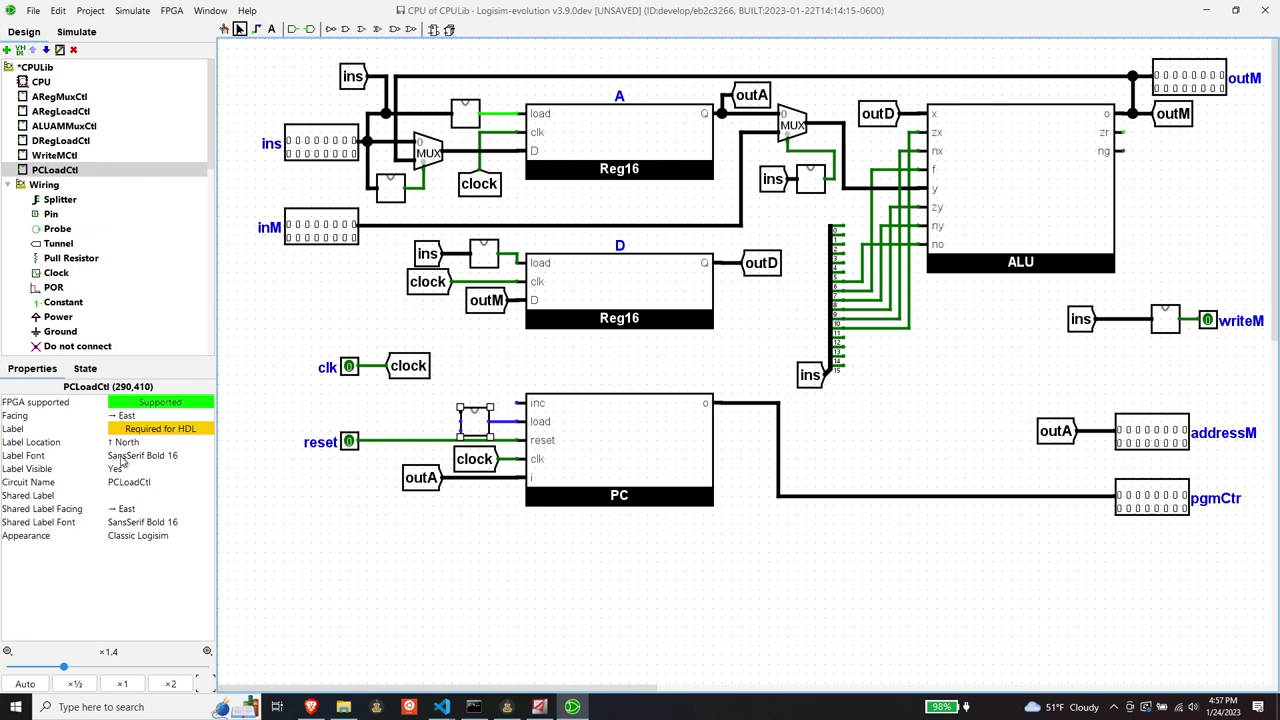
# Step: Place a 16-bit tunnel labelled ins below the reset pin
pyautogui.click(58, 243)
pyautogui.click(340, 494)
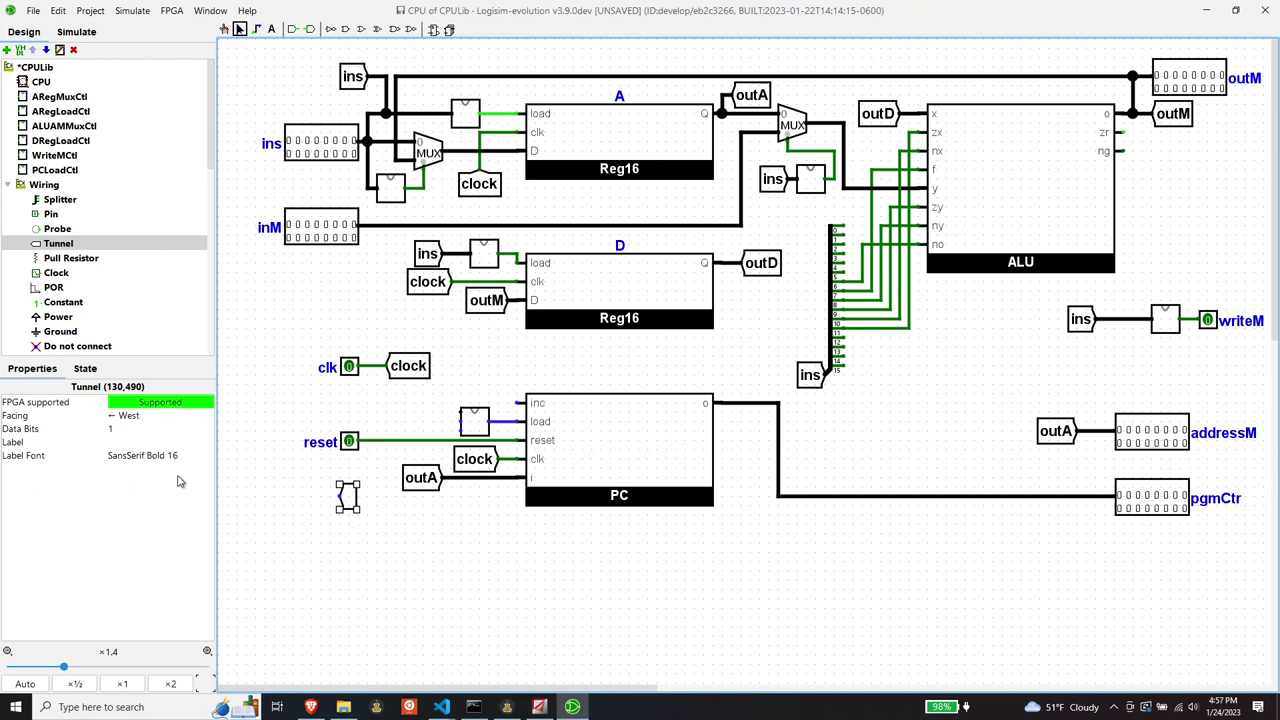
pyautogui.click(120, 429)
pyautogui.write('16')
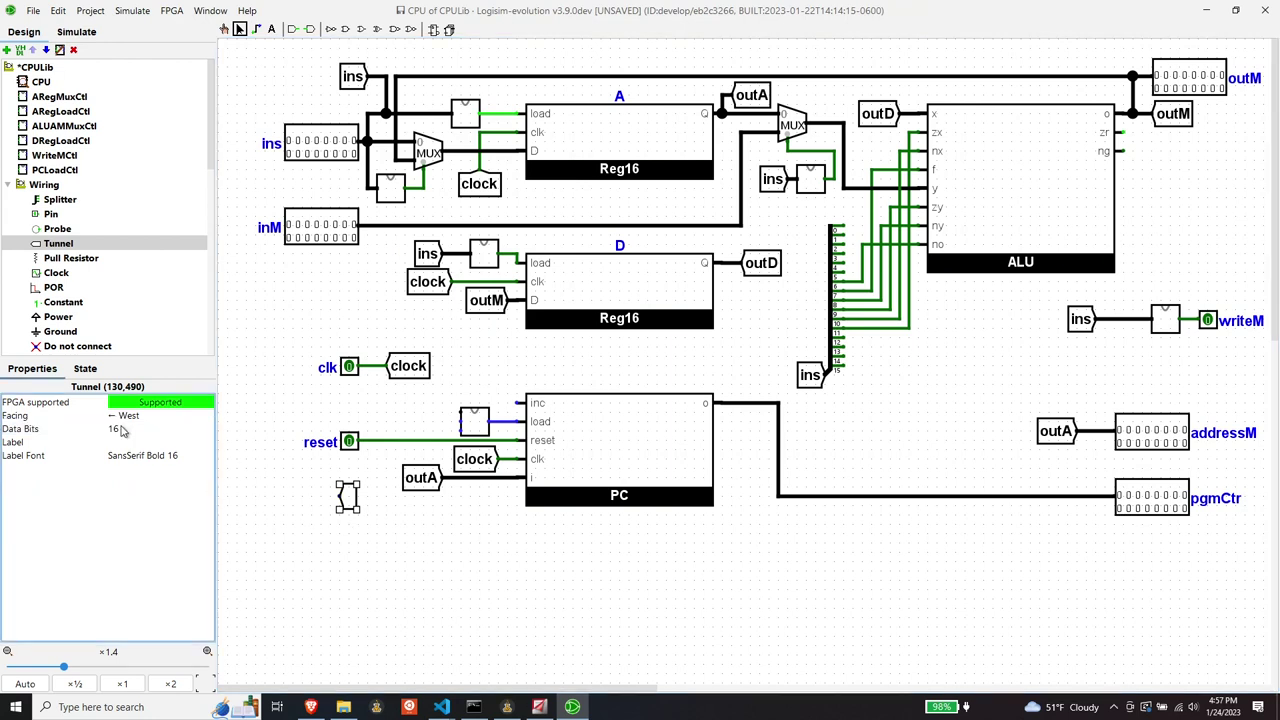
pyautogui.click(122, 441)
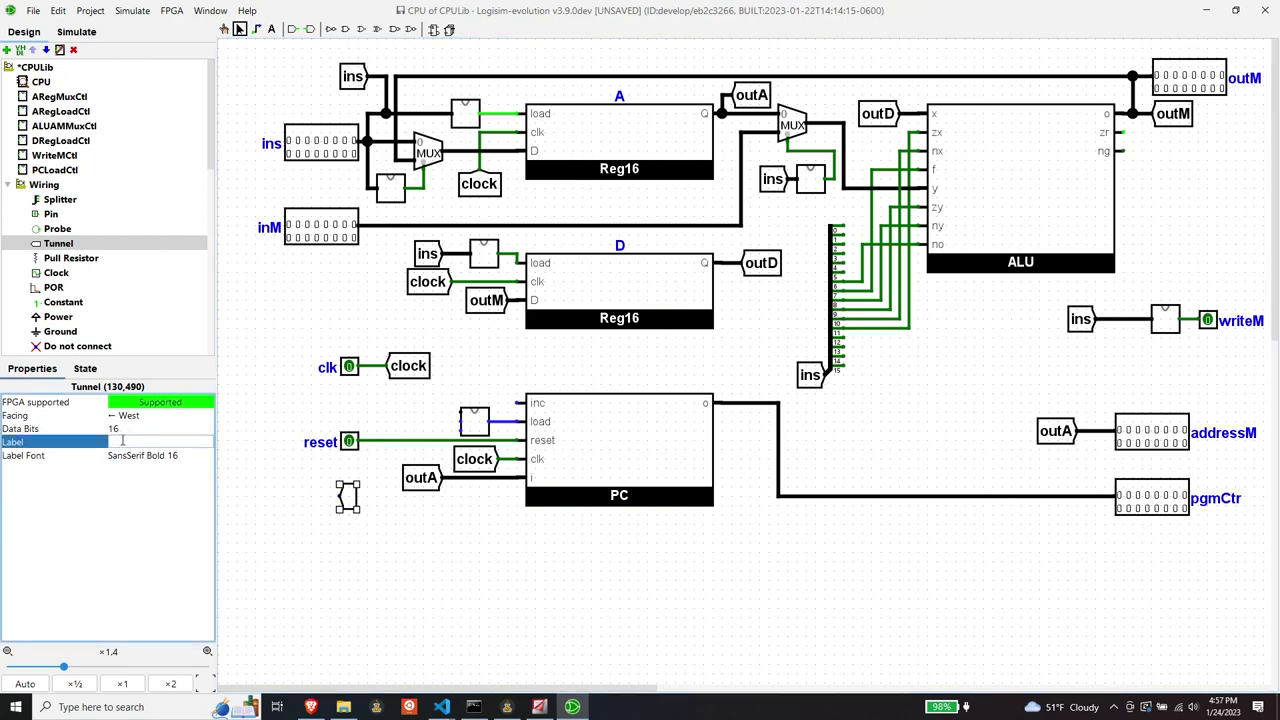
pyautogui.write('ins')
pyautogui.press('Return')
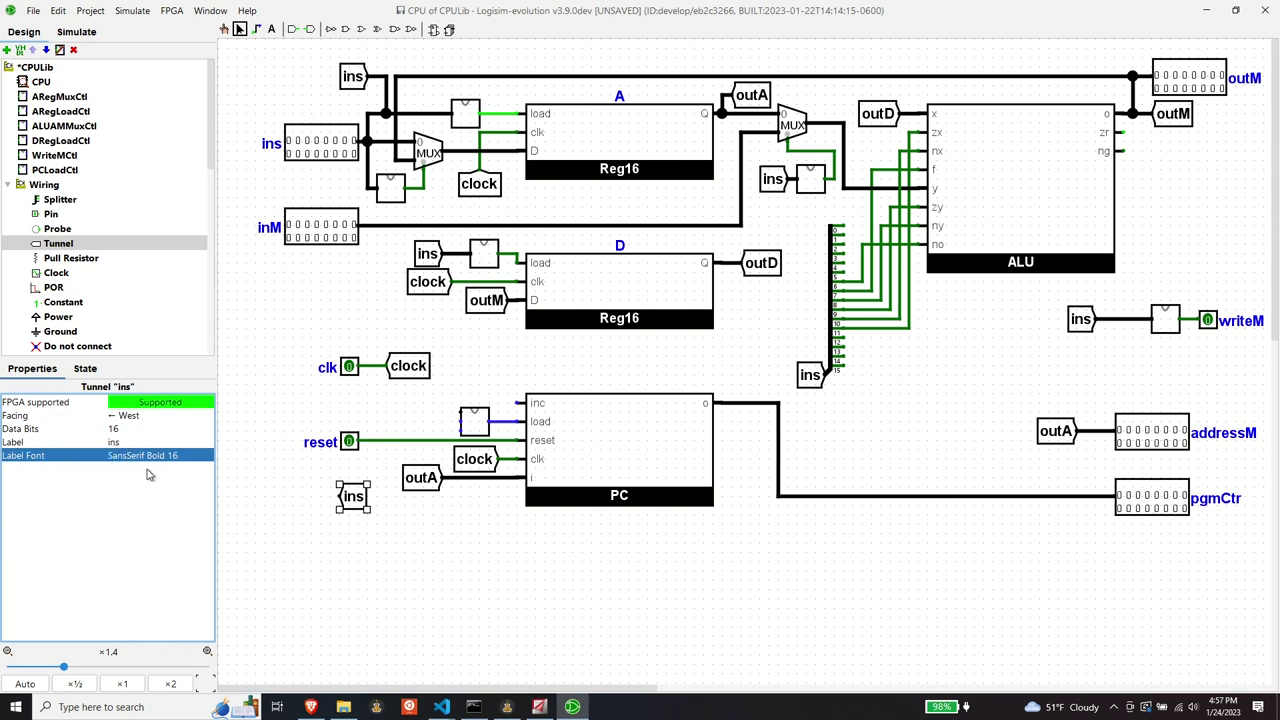
# Step: Face the new ins tunnel east, connect it to PCLoadCtl's top input, and shift it and the clk pin with its tunnel upward for space
pyautogui.click(133, 418)
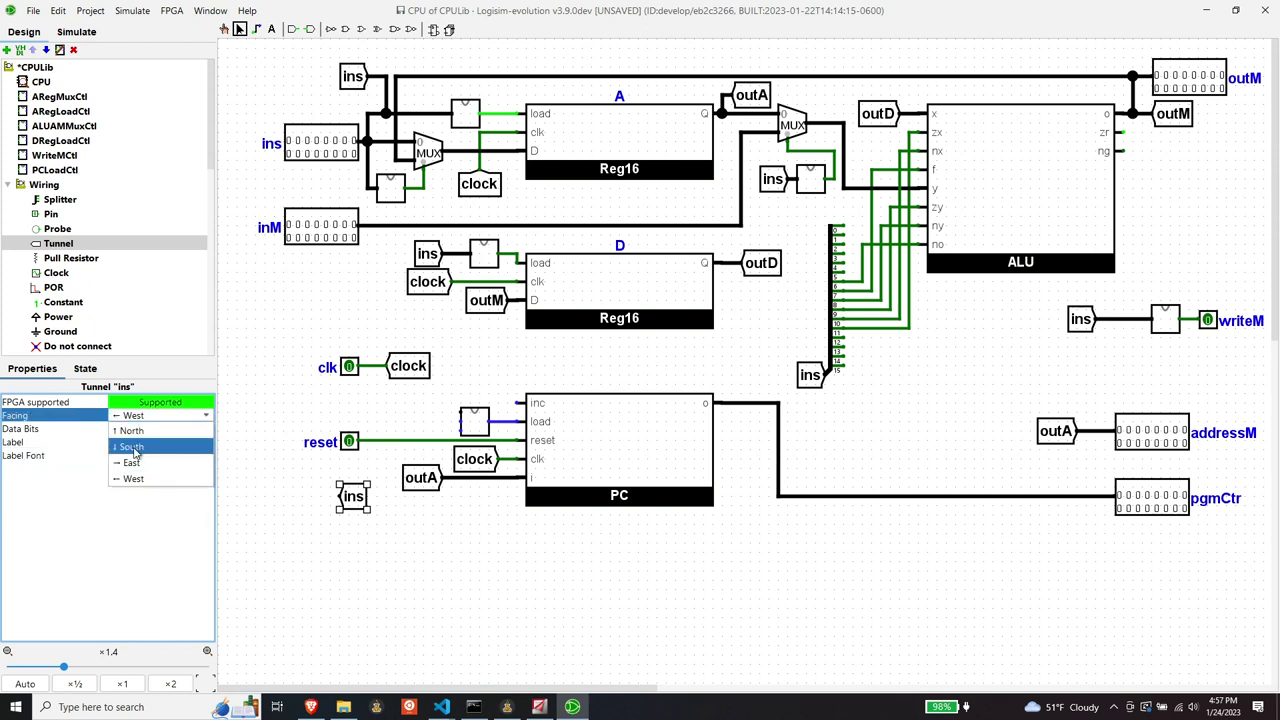
pyautogui.click(131, 462)
pyautogui.moveTo(326, 496); pyautogui.dragTo(426, 402)
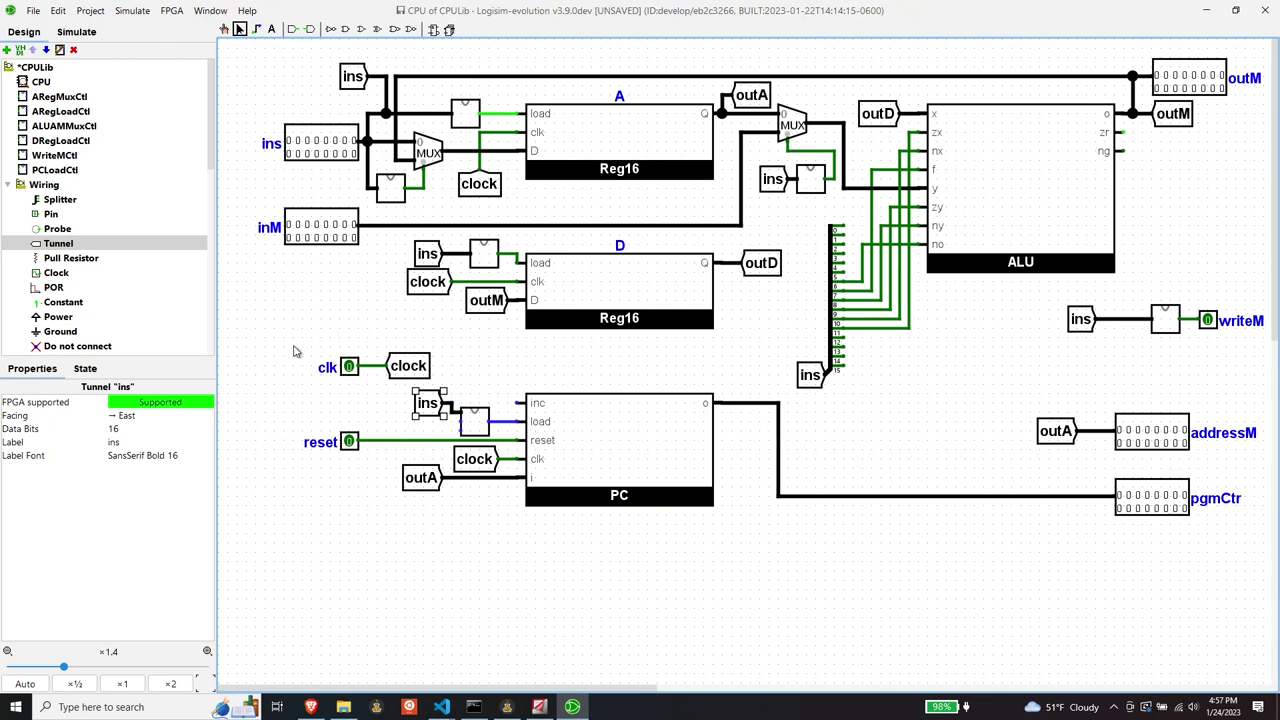
pyautogui.moveTo(293, 345); pyautogui.dragTo(368, 326)
pyautogui.moveTo(433, 408); pyautogui.dragTo(434, 375)
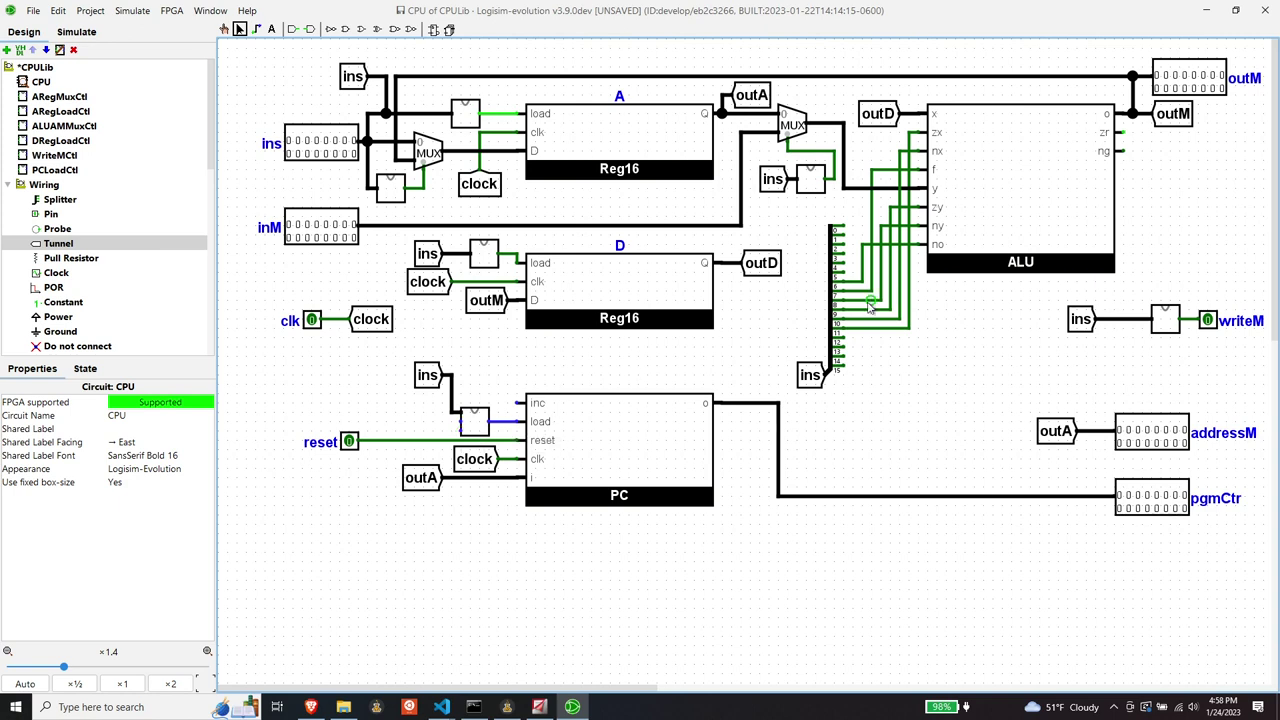
# Step: Place a 1-bit tunnel labelled zr beside the ALU's outputs, below the outM tunnel
pyautogui.click(110, 248)
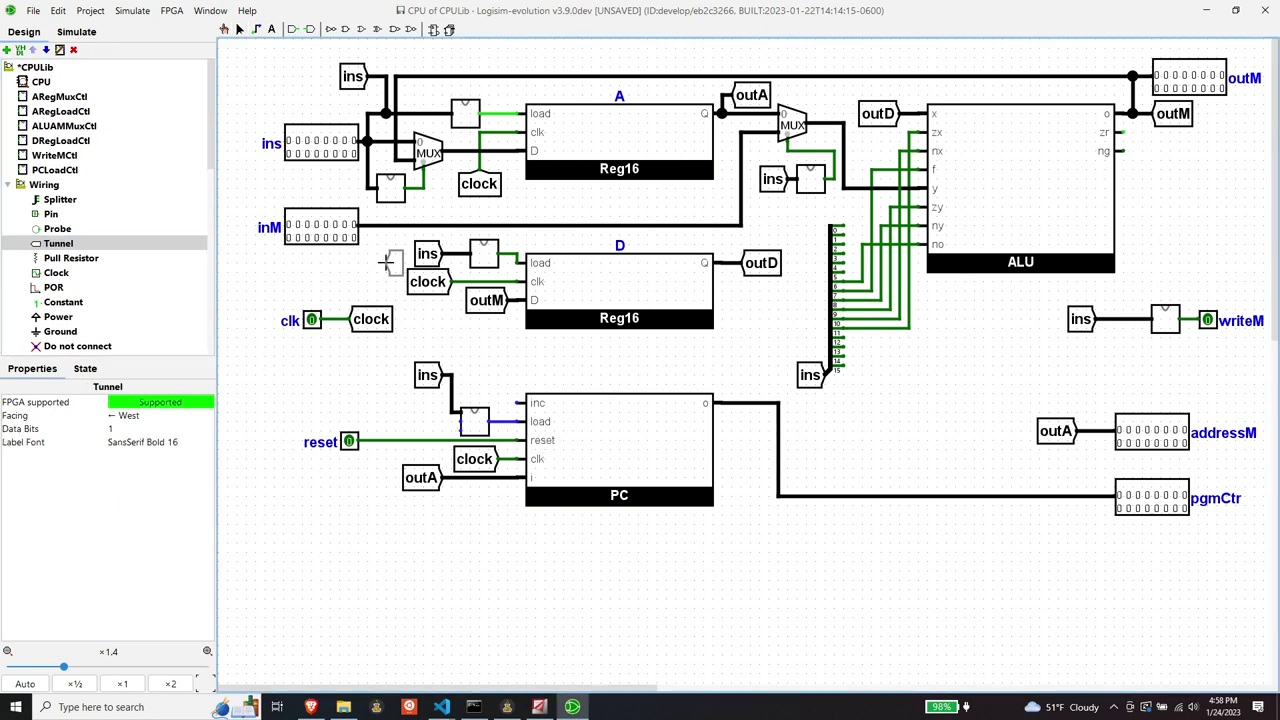
pyautogui.click(1156, 141)
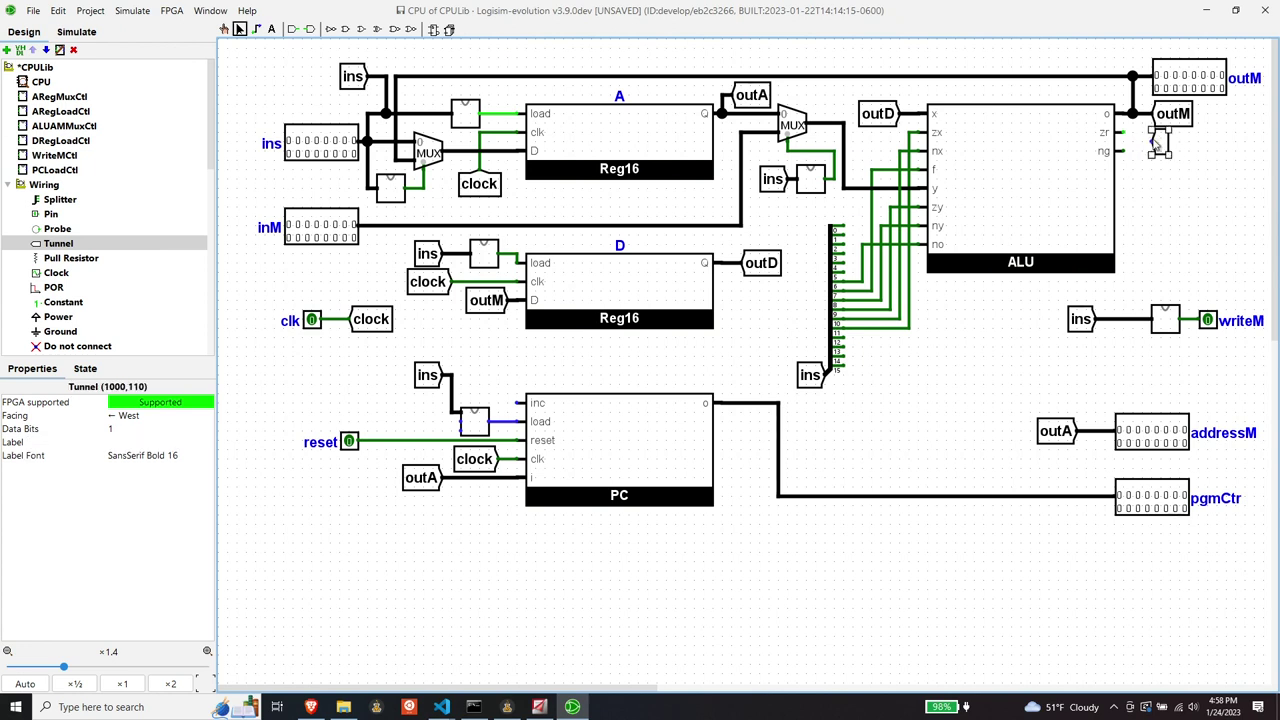
pyautogui.click(124, 441)
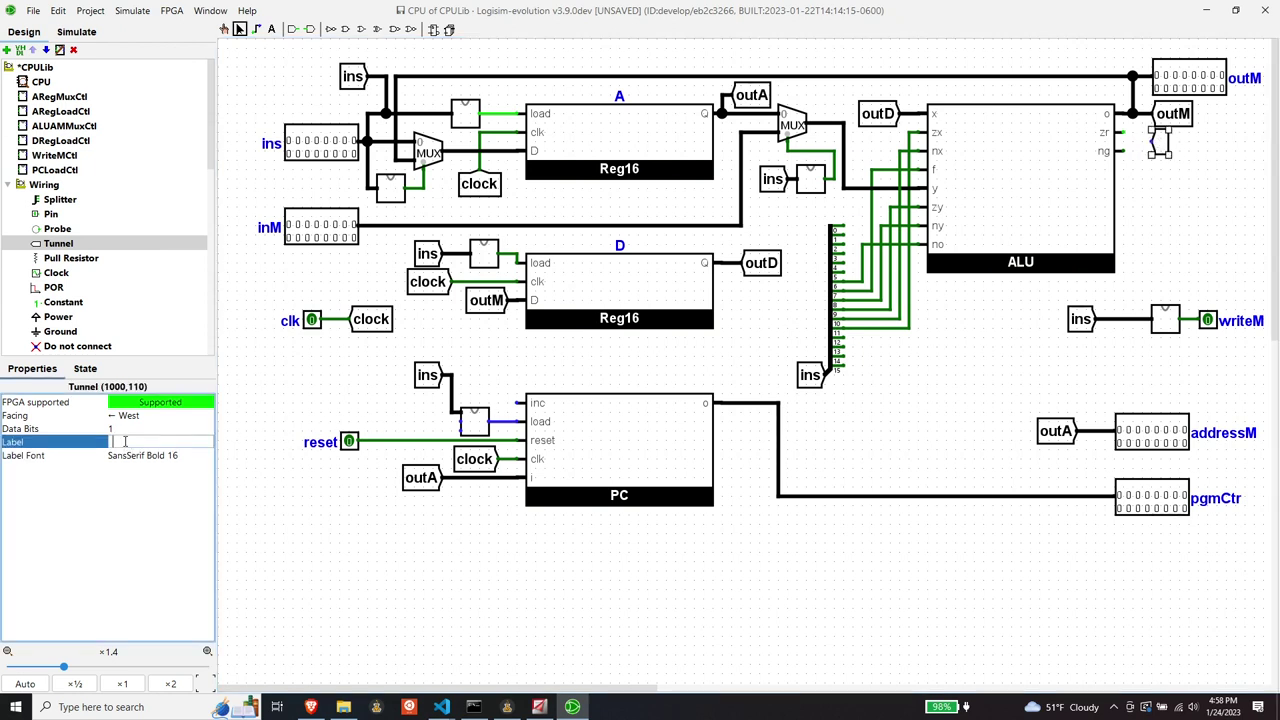
pyautogui.write('zr')
pyautogui.press('Return')
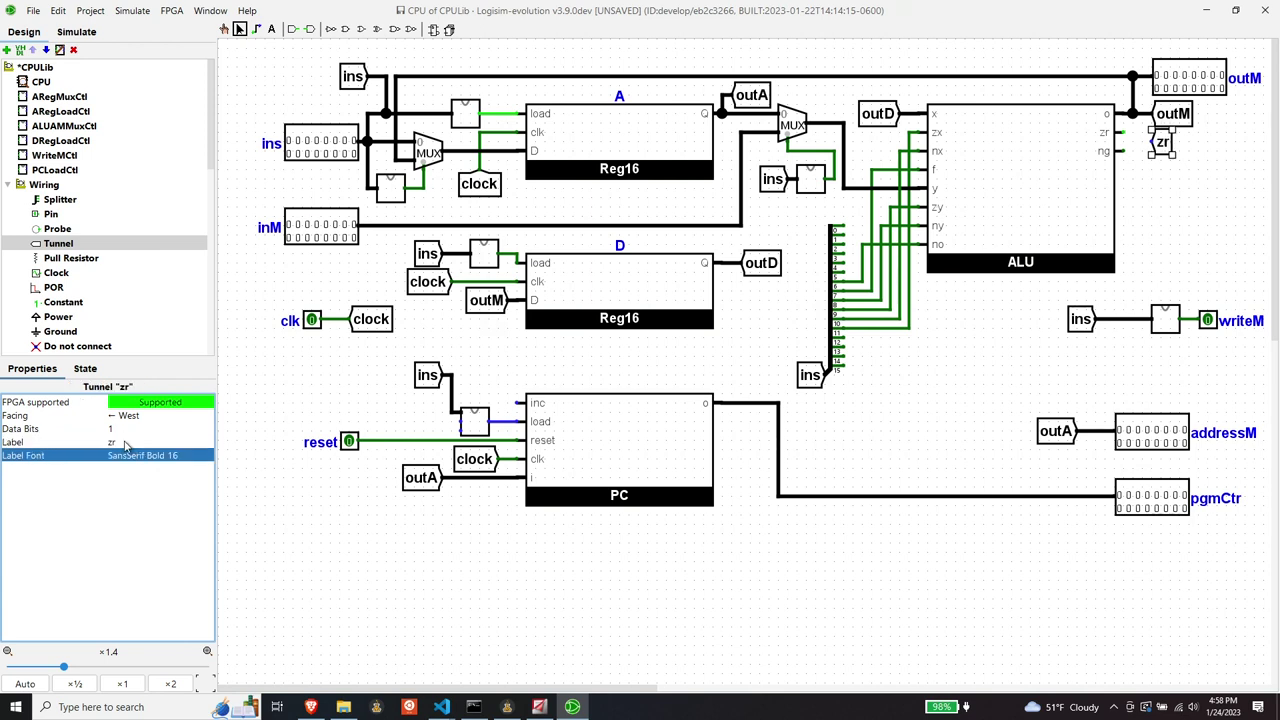
# Step: Add a tunnel labelled ng below the zr tunnel and wire the ALU's zr and ng outputs to their matching tunnels
pyautogui.click(62, 246)
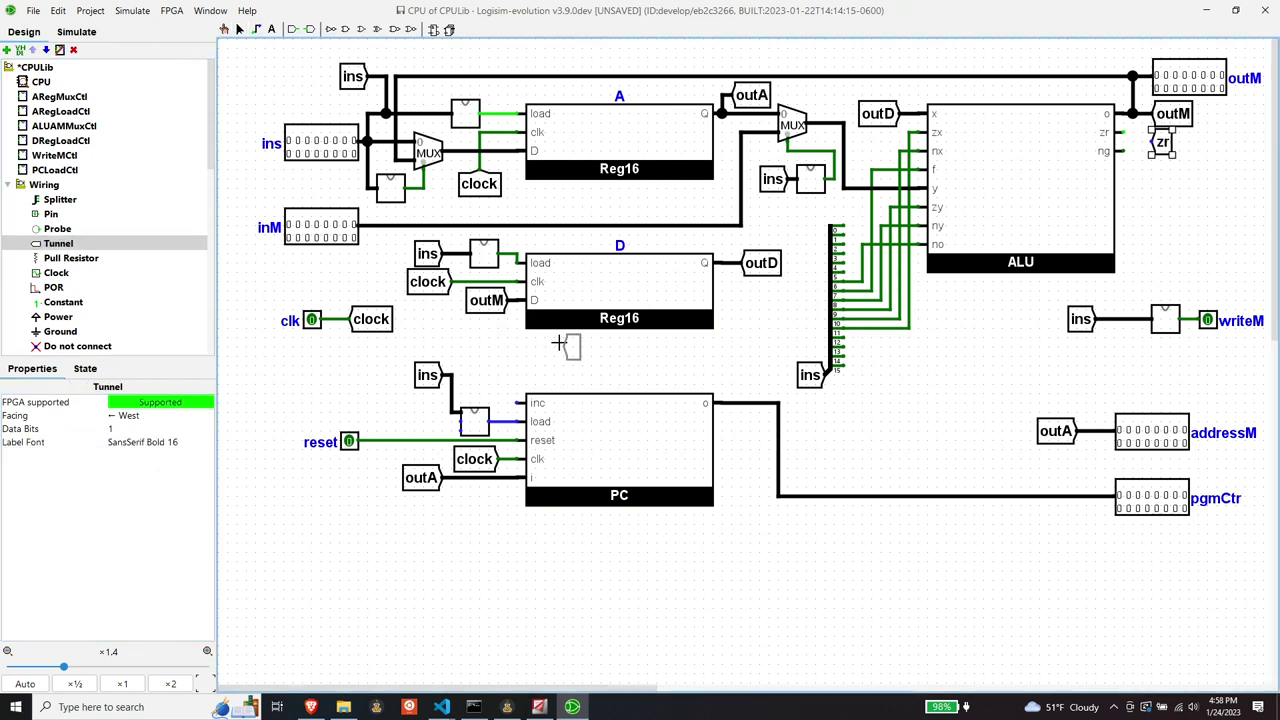
pyautogui.click(1152, 170)
pyautogui.click(131, 441)
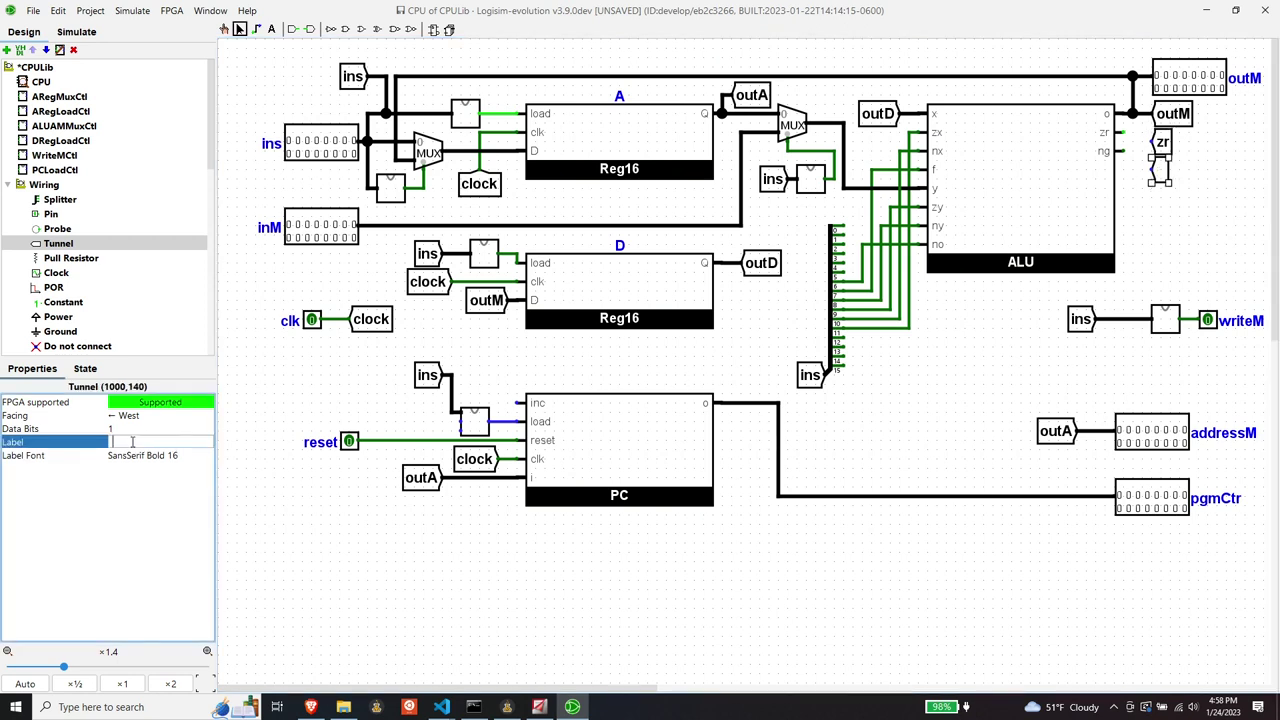
pyautogui.write('ng')
pyautogui.press('Return')
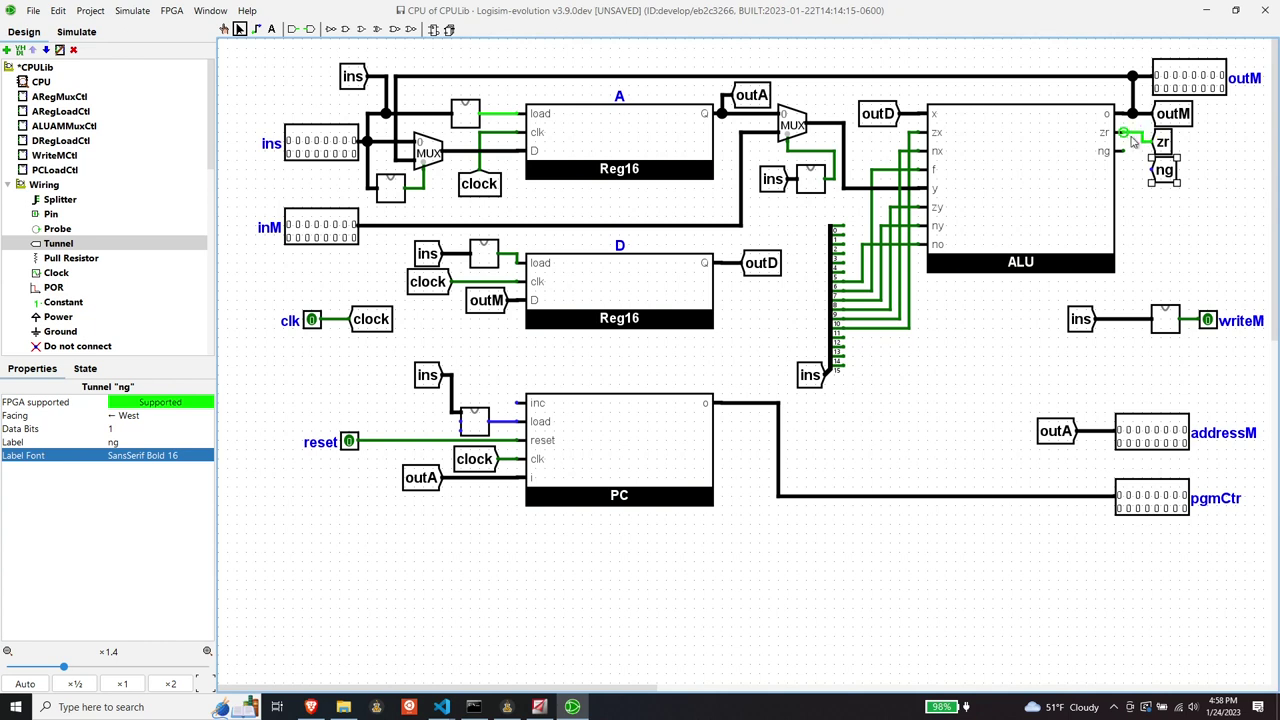
pyautogui.moveTo(1119, 132); pyautogui.dragTo(1148, 142)
pyautogui.moveTo(1134, 152); pyautogui.dragTo(1150, 170)
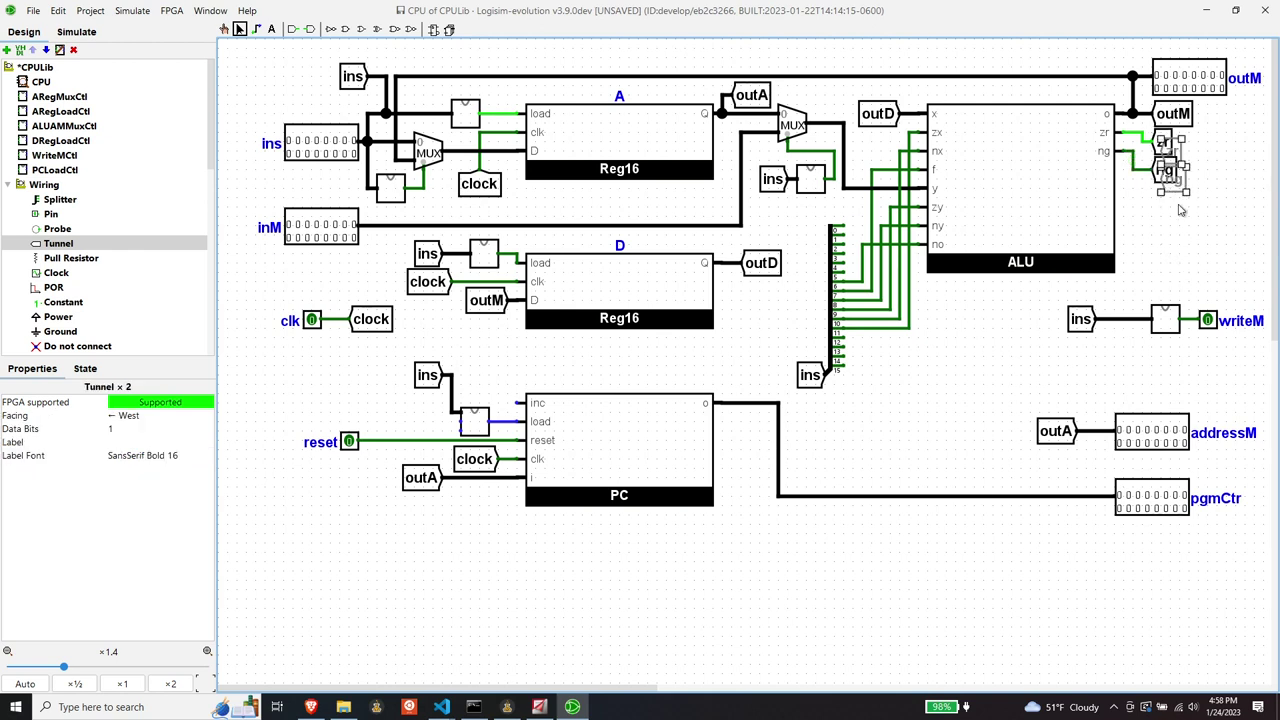
# Step: Copy the zr and ng tunnels and paste them between the clk and reset pins
pyautogui.hotkey('ctrl', 'c')
pyautogui.hotkey('ctrl', 'v')
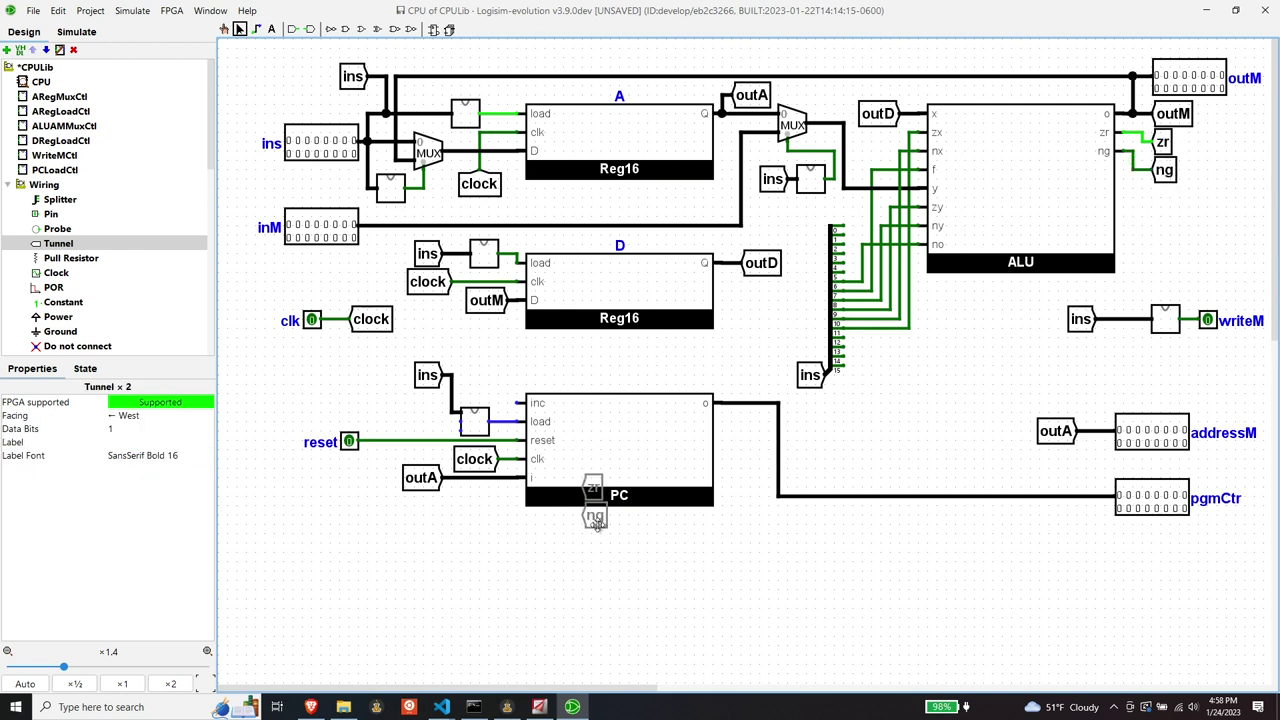
pyautogui.click(324, 398)
pyautogui.click(387, 399)
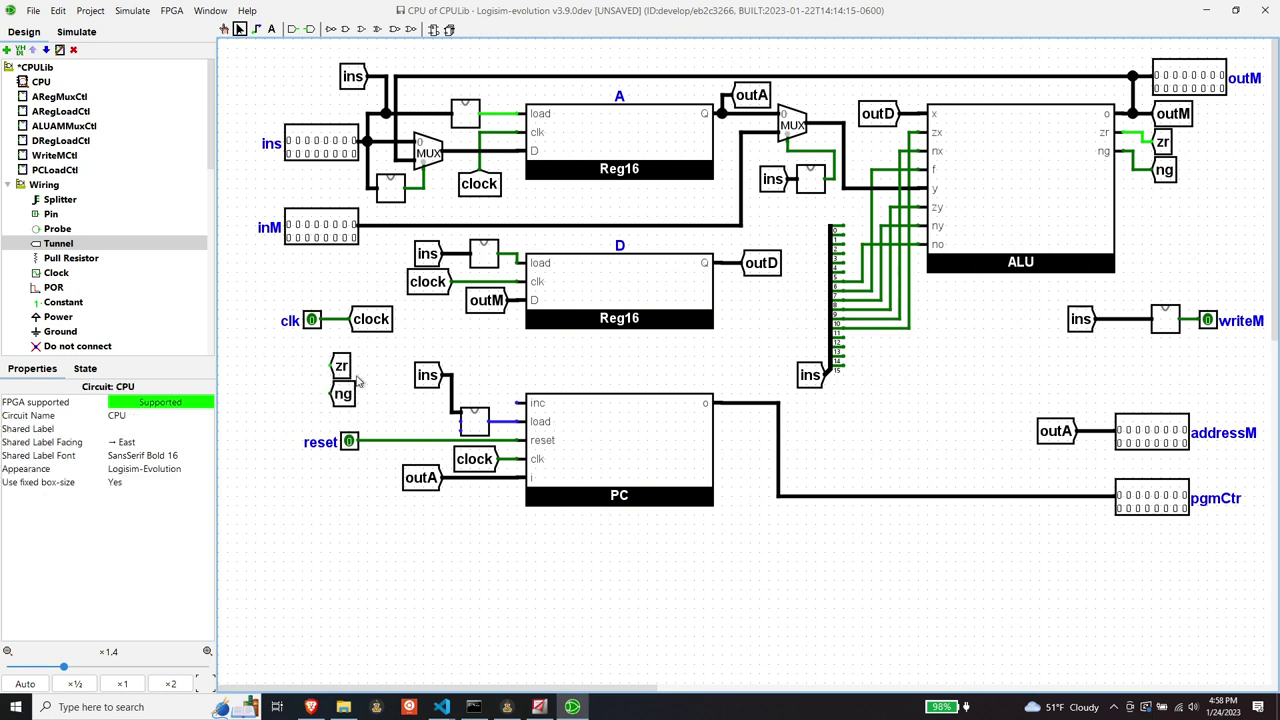
# Step: Set the facing of the copied zr and ng tunnels to East
pyautogui.click(343, 370)
pyautogui.click(132, 416)
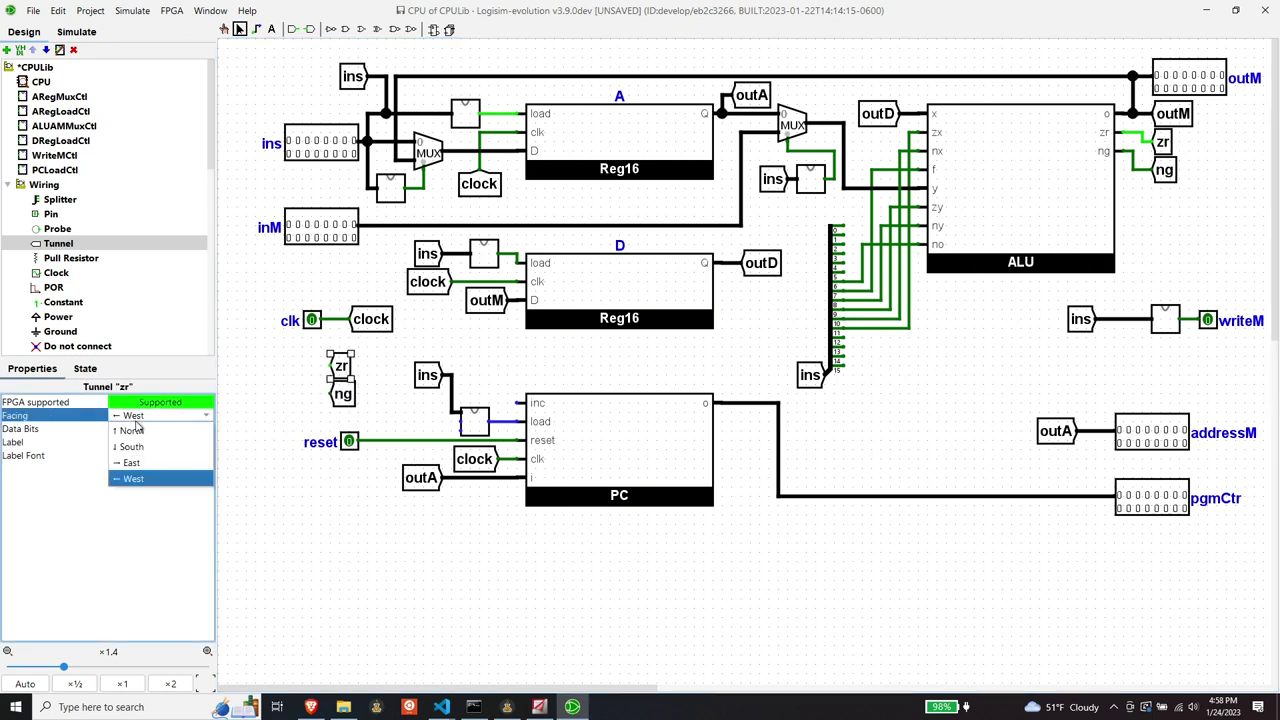
pyautogui.click(138, 463)
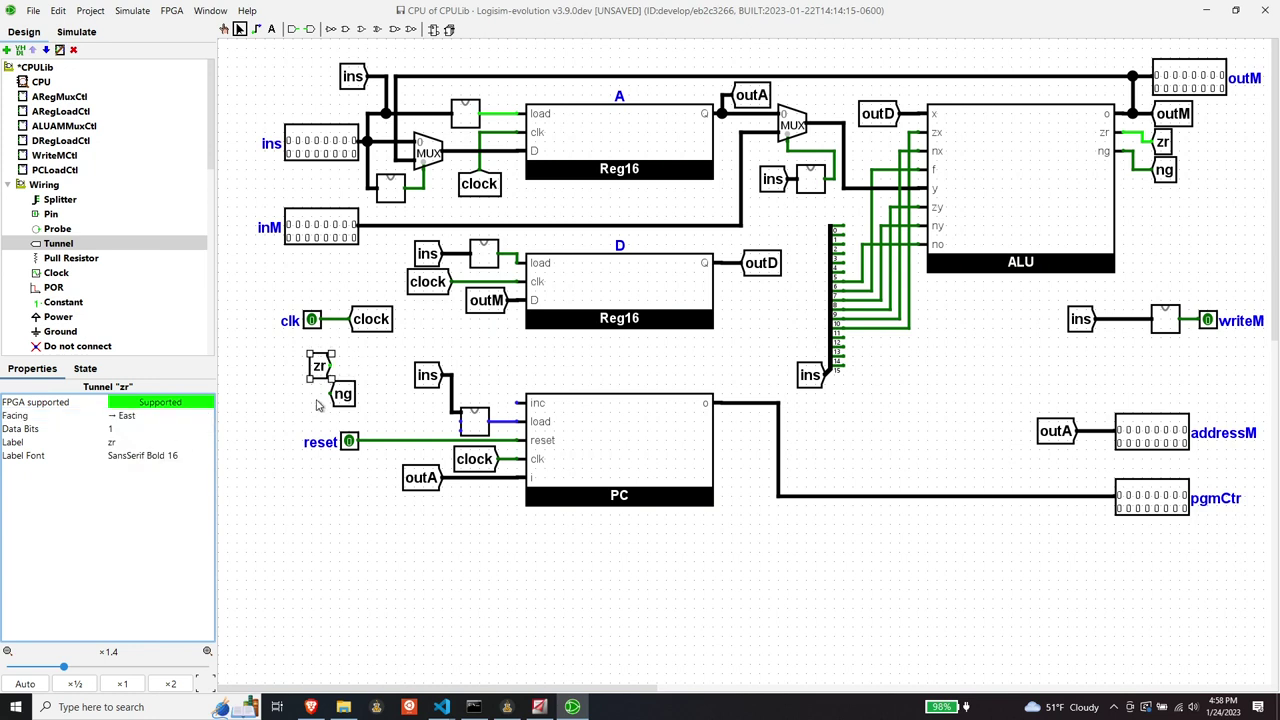
pyautogui.click(343, 394)
pyautogui.click(140, 416)
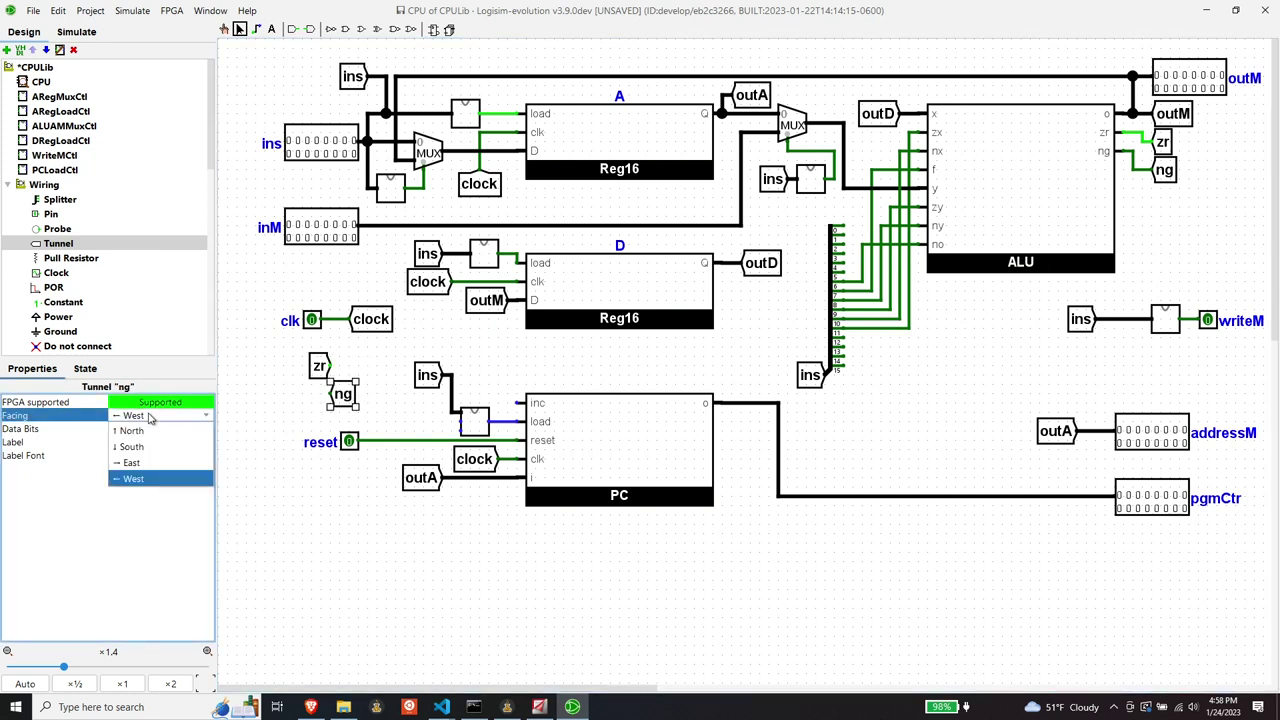
pyautogui.click(138, 463)
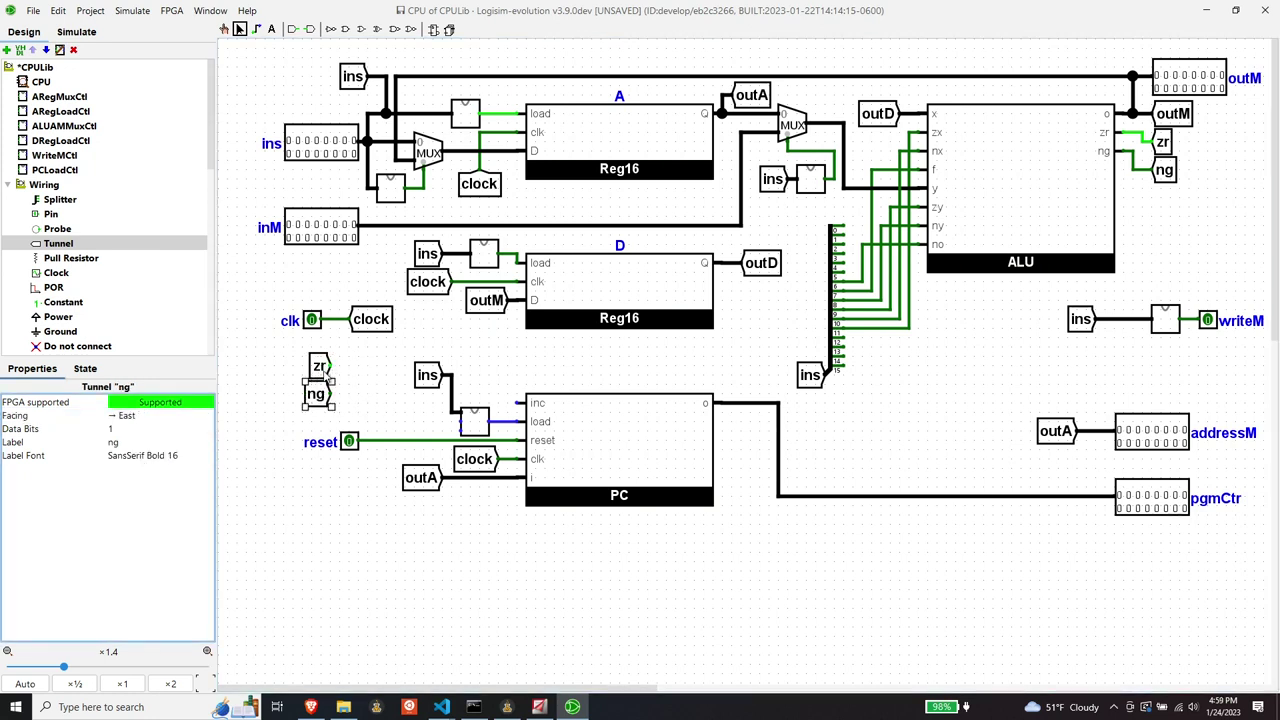
# Step: Arrange the ins, zr and ng tunnels in a vertical column just left of PCLoadCtl
pyautogui.click(320, 366)
pyautogui.keyDown('shift'); pyautogui.click(316, 394); pyautogui.keyUp('shift')
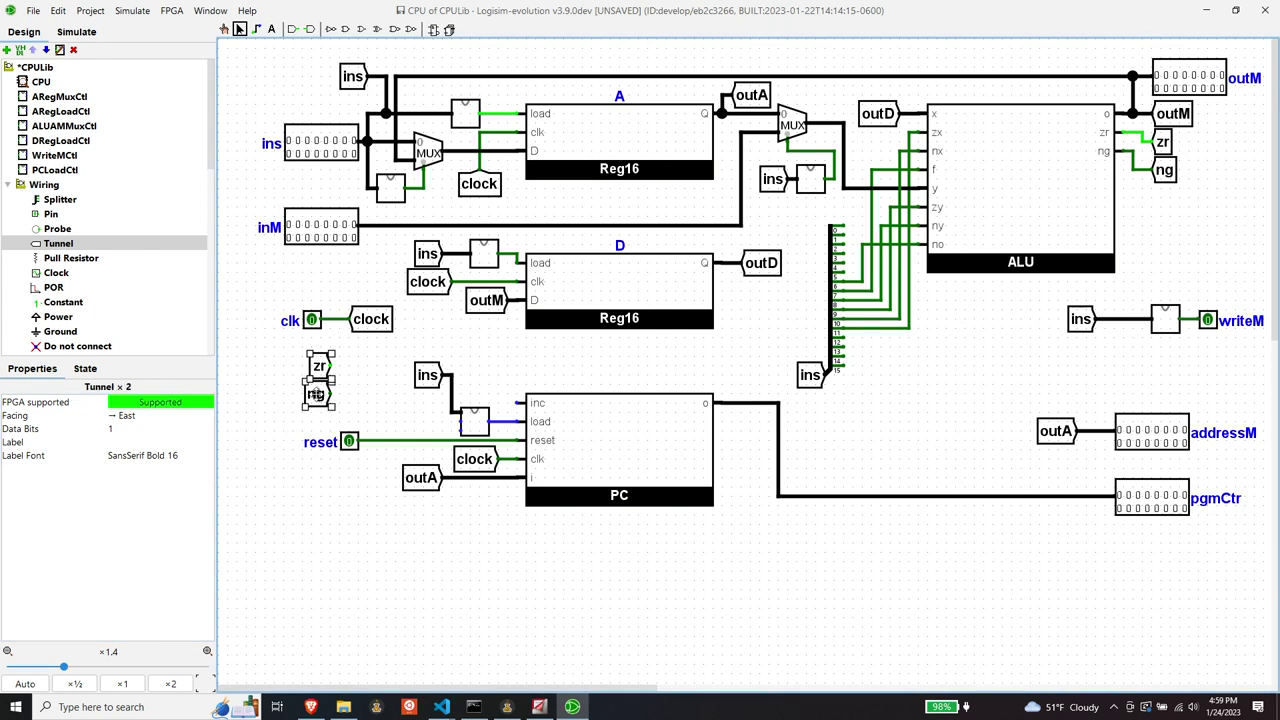
pyautogui.moveTo(316, 394); pyautogui.dragTo(348, 395)
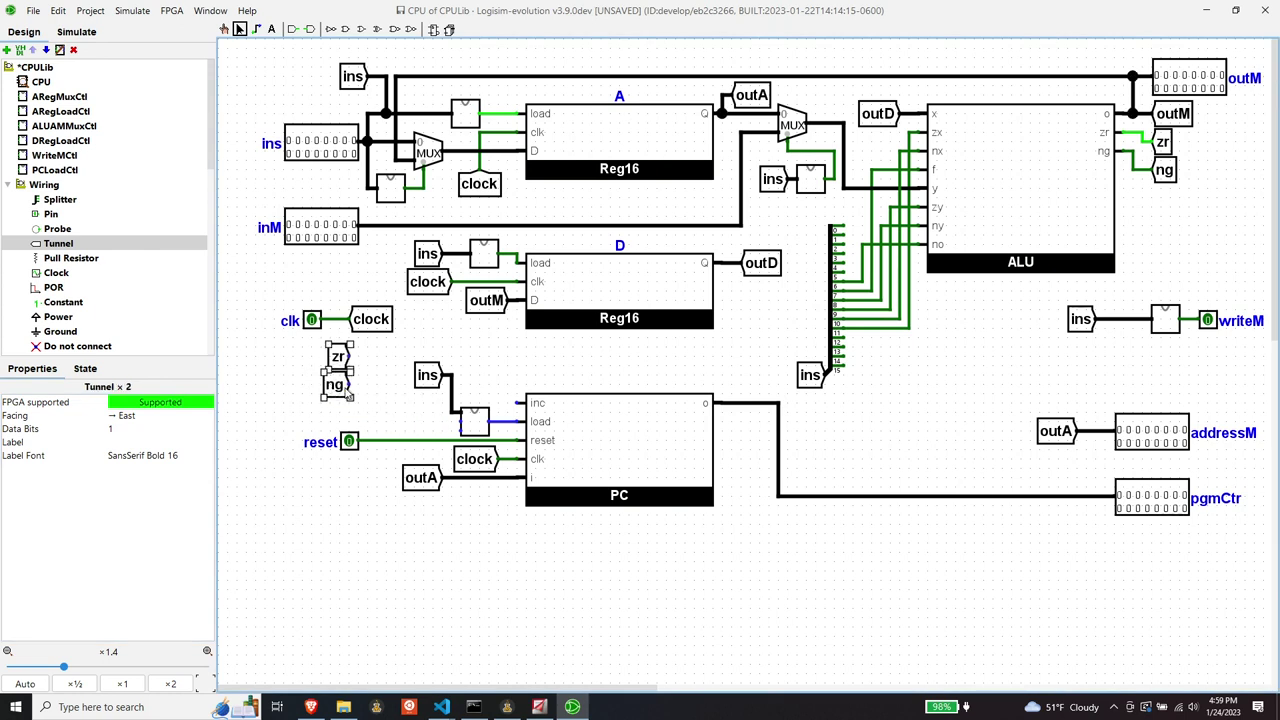
pyautogui.moveTo(427, 375); pyautogui.dragTo(427, 356)
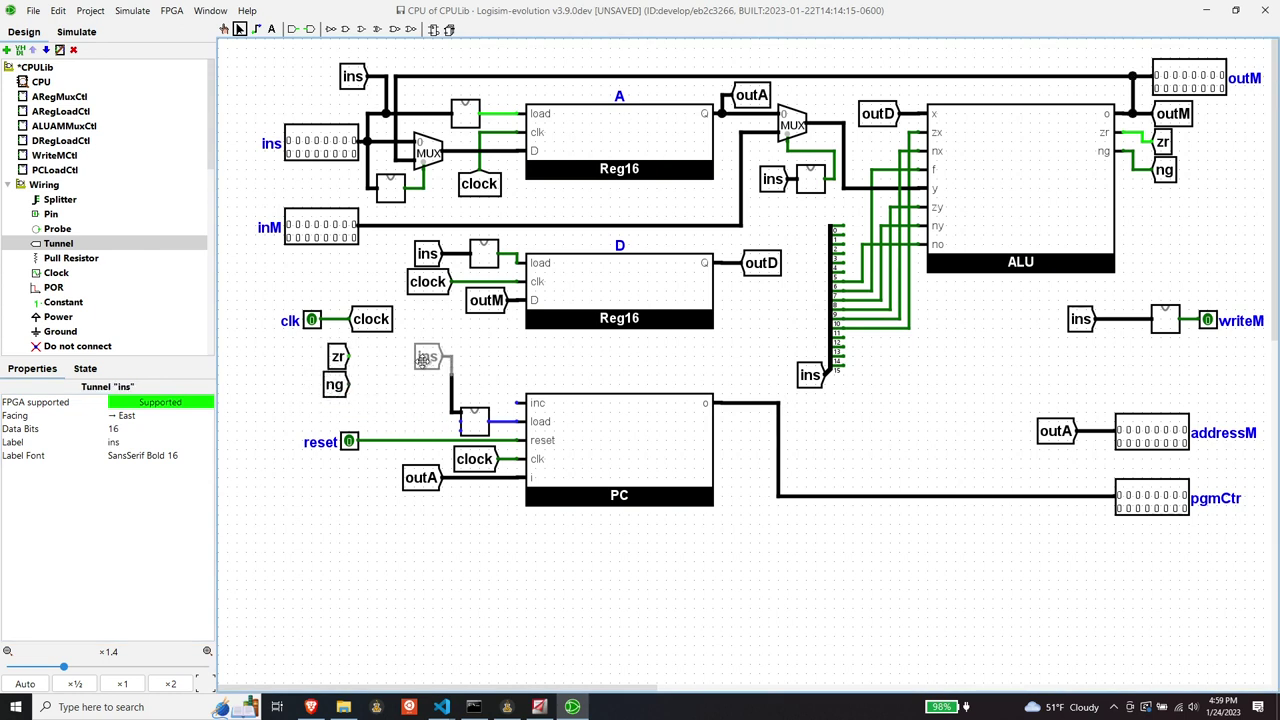
pyautogui.moveTo(338, 384); pyautogui.dragTo(424, 422)
pyautogui.moveTo(427, 357); pyautogui.dragTo(406, 389)
pyautogui.keyDown('shift'); pyautogui.click(428, 422); pyautogui.keyUp('shift')
pyautogui.keyDown('shift'); pyautogui.click(424, 394); pyautogui.keyUp('shift')
# Step: Wire the zr and ng tunnels to PCLoadCtl's remaining inputs and save the project
pyautogui.click(432, 398)
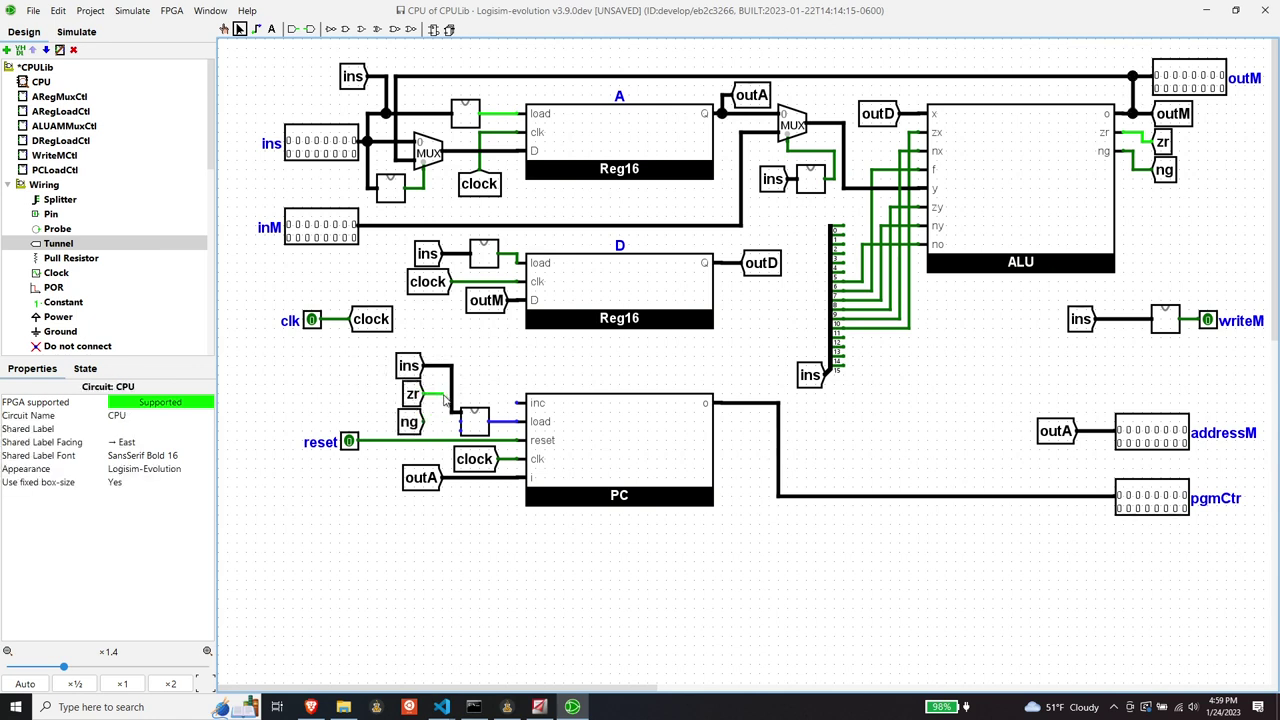
pyautogui.moveTo(460, 425); pyautogui.dragTo(460, 421)
pyautogui.moveTo(434, 422); pyautogui.dragTo(460, 421)
pyautogui.hotkey('ctrl', 's')
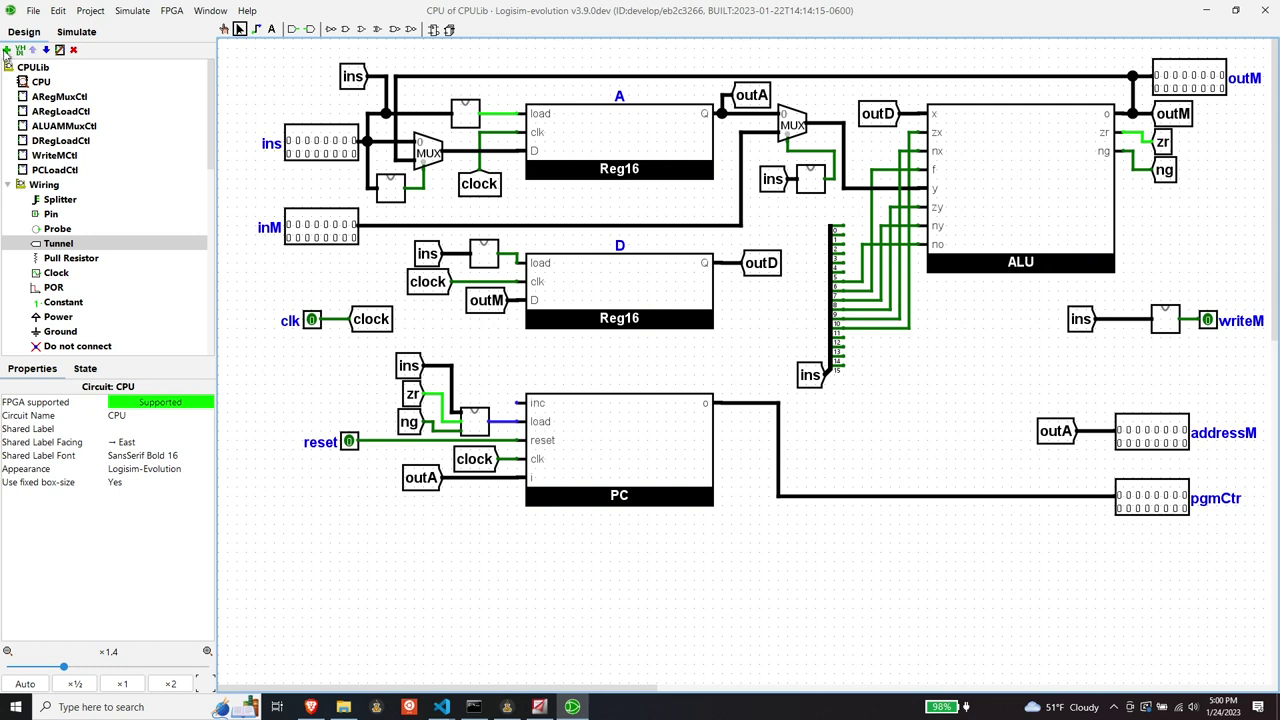
# Step: Create a circuit named PCIncCtl and place an input pin labelled reset in it
pyautogui.click(7, 49)
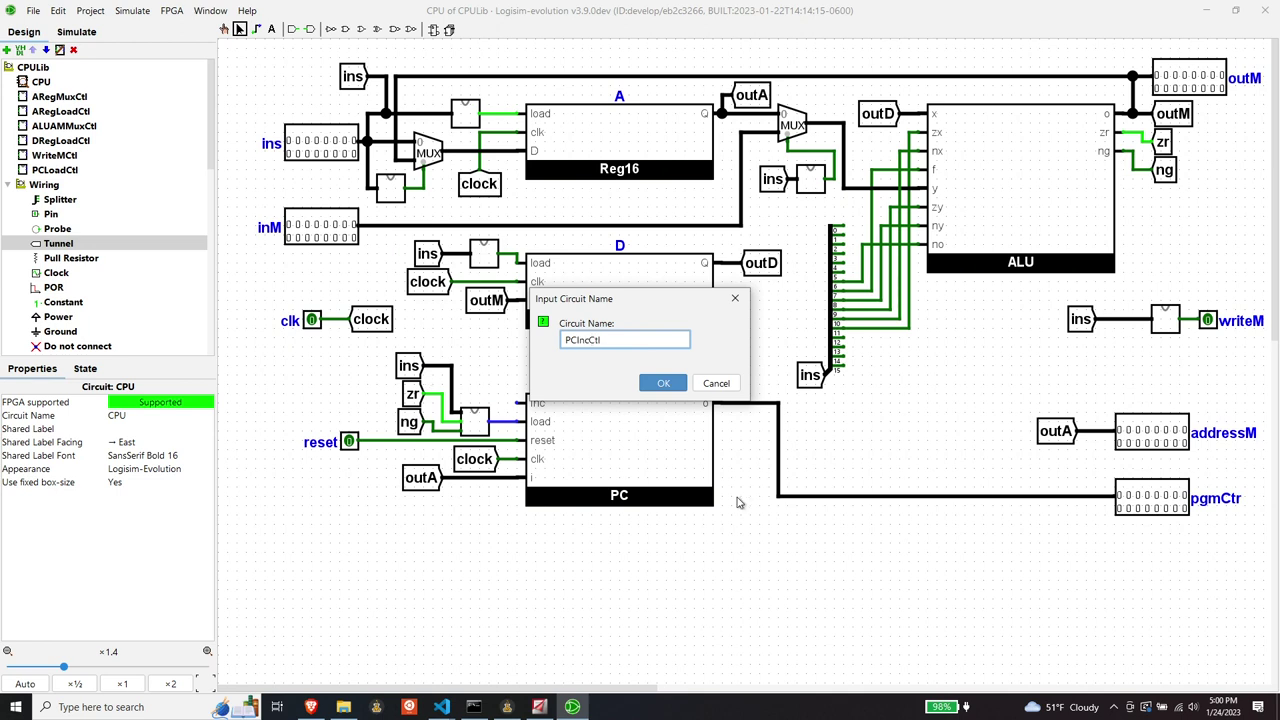
pyautogui.click(663, 383)
pyautogui.click(51, 228)
pyautogui.click(348, 197)
pyautogui.click(140, 482)
pyautogui.write('re')
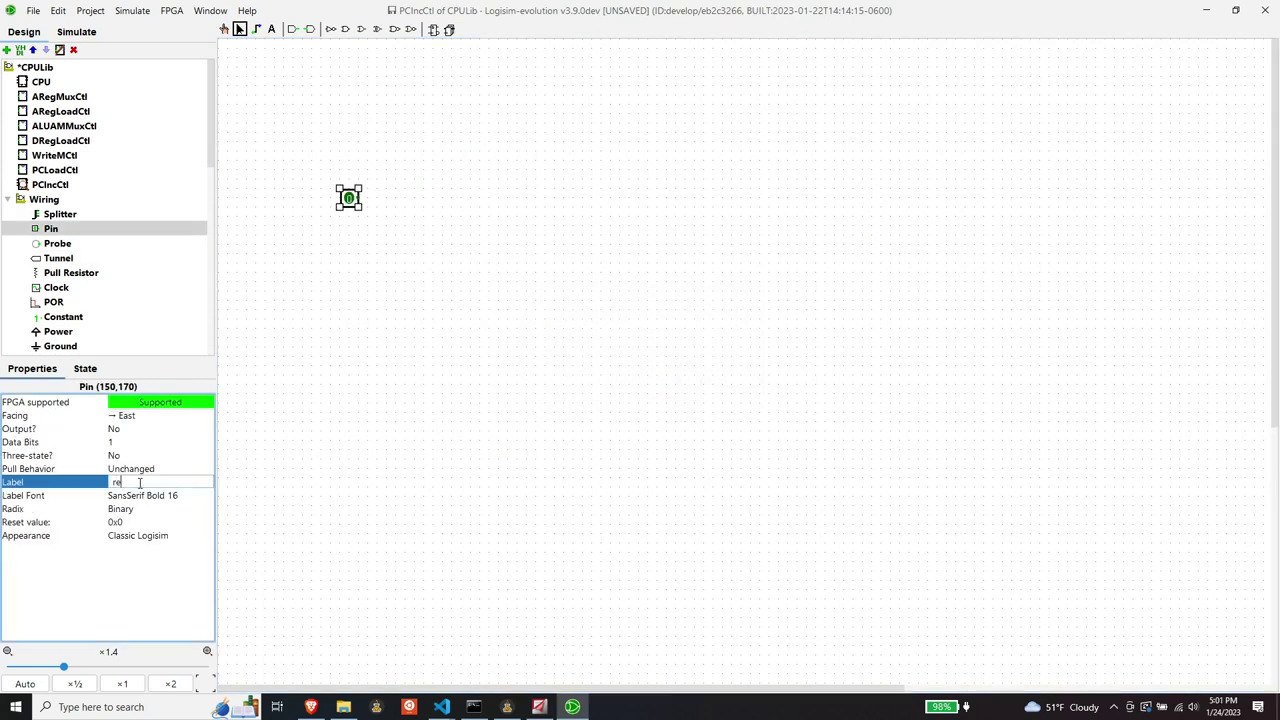
pyautogui.write('set')
pyautogui.press('Return')
pyautogui.click(347, 305)
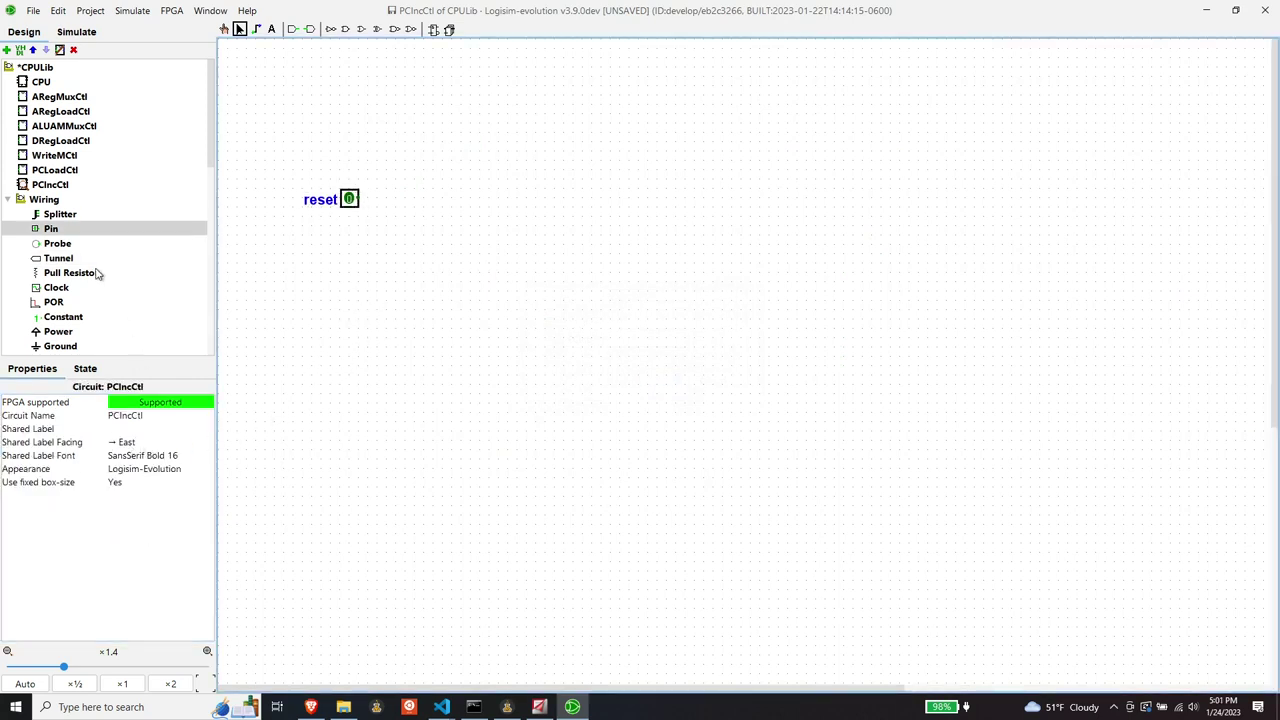
# Step: Place an input pin labelled pcload below the reset pin
pyautogui.click(51, 228)
pyautogui.click(351, 270)
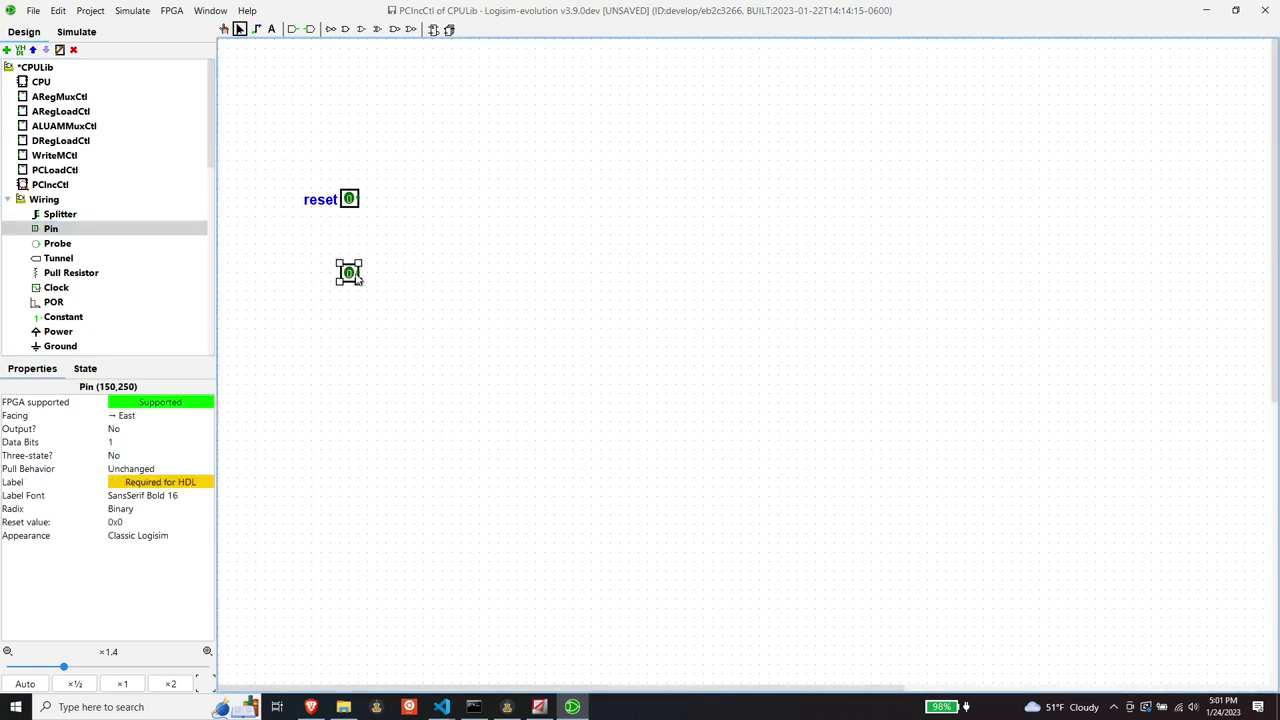
pyautogui.click(152, 480)
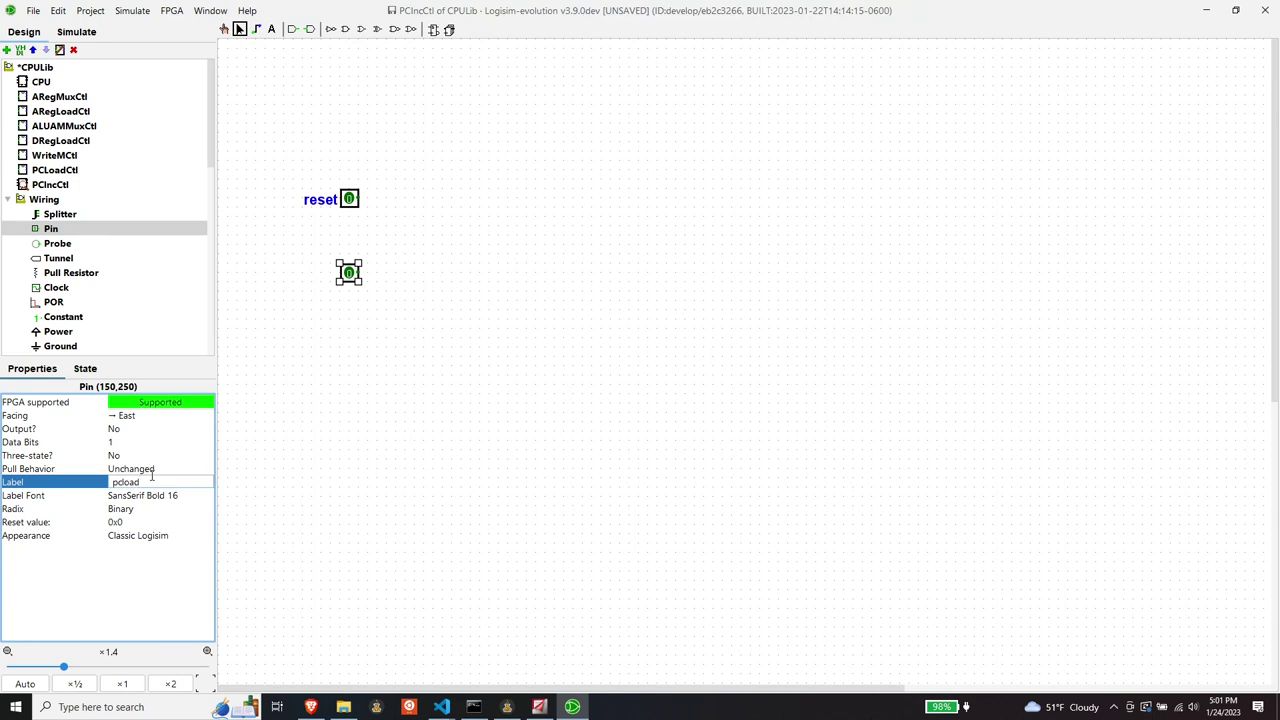
pyautogui.write('pcload')
pyautogui.press('Return')
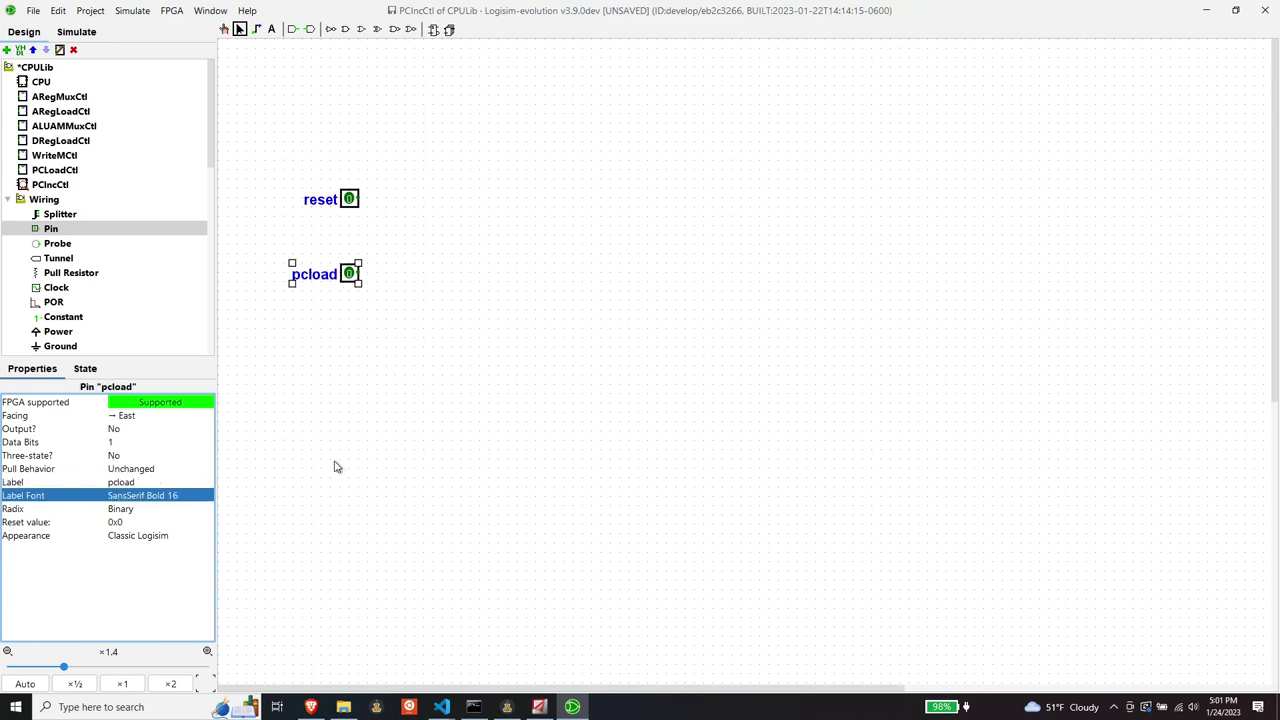
# Step: Place an output pin labelled o to the right of the two input pins
pyautogui.click(66, 233)
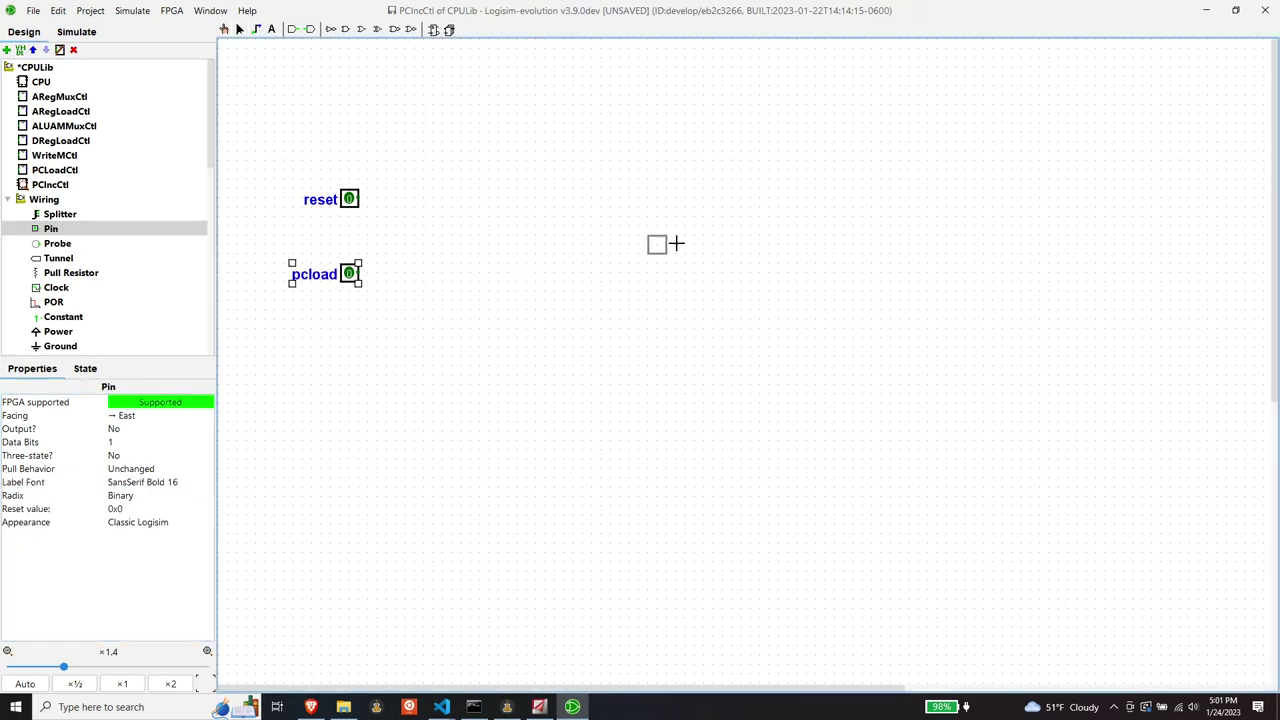
pyautogui.click(723, 236)
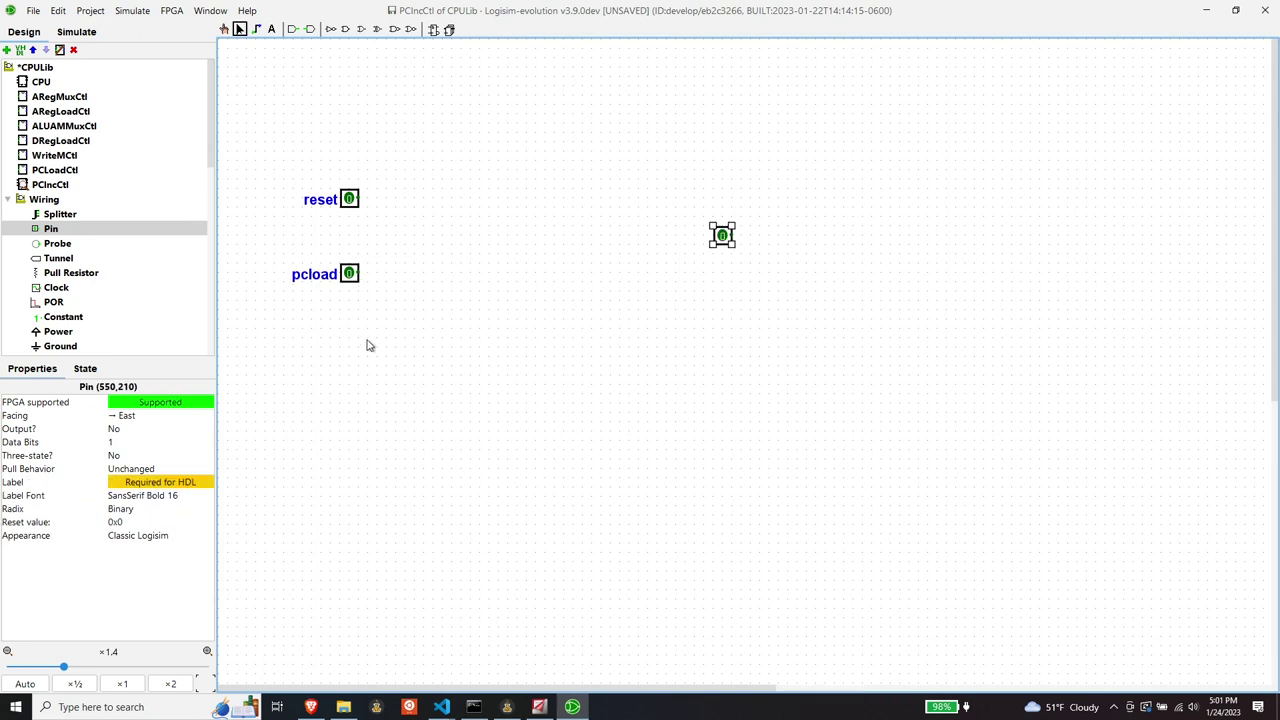
pyautogui.click(126, 430)
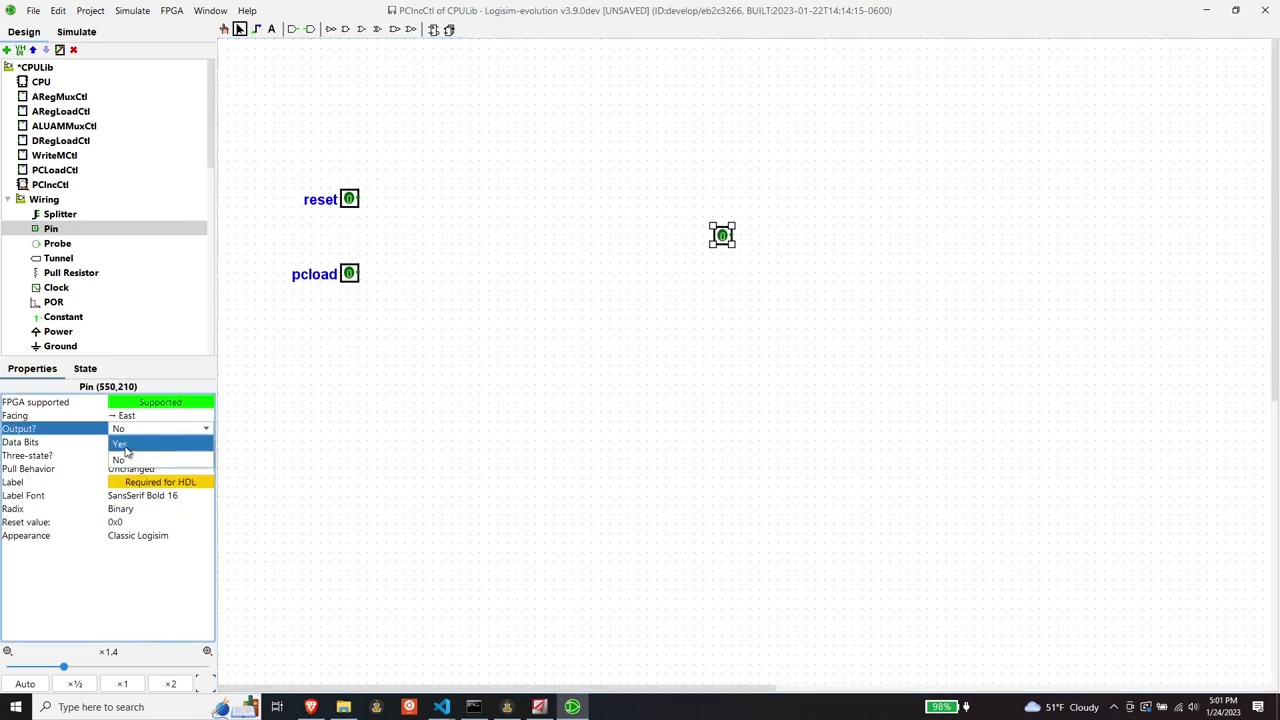
pyautogui.click(121, 445)
pyautogui.click(138, 483)
pyautogui.write('o')
pyautogui.press('Return')
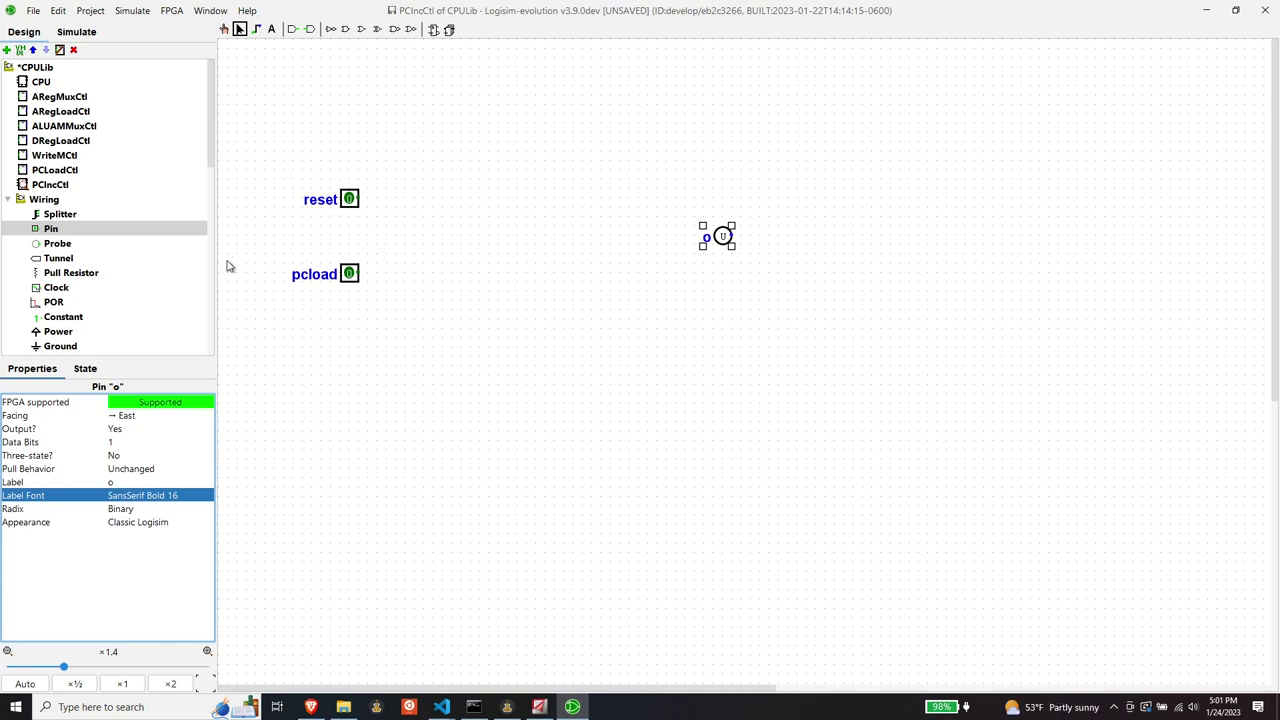
pyautogui.scroll(-3, 80, 256)
pyautogui.scroll(-3, 82, 258)
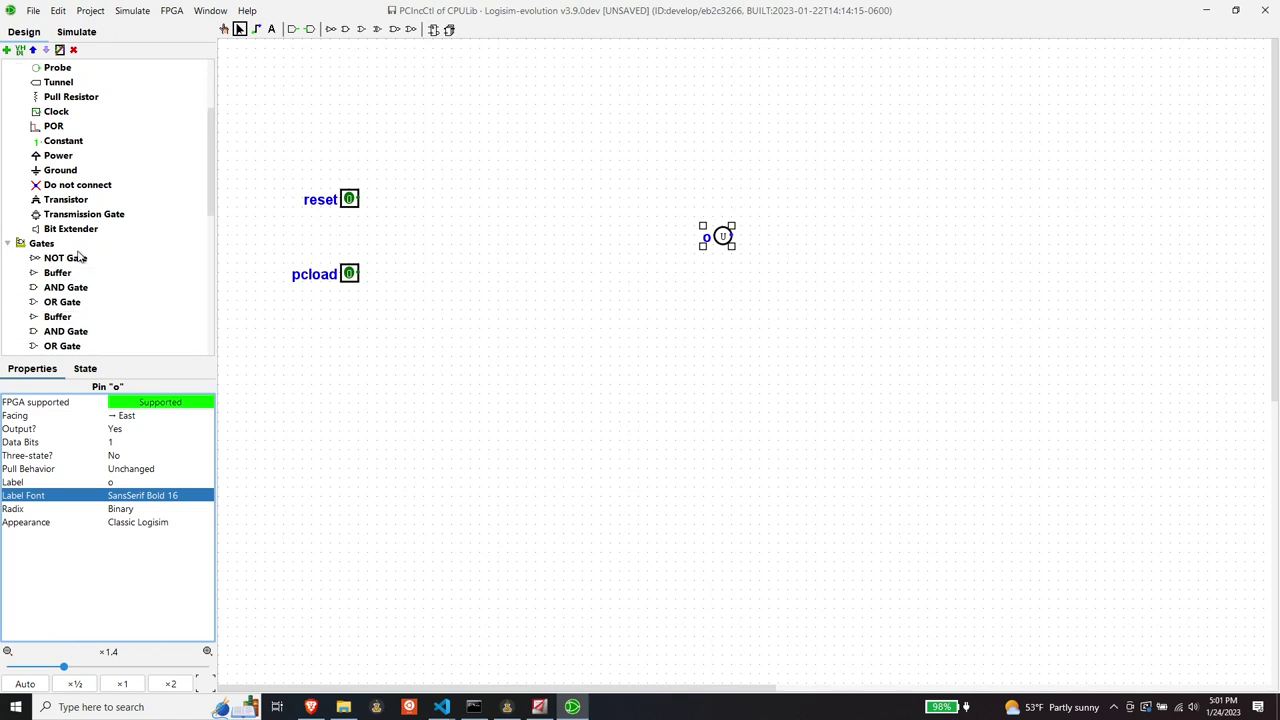
pyautogui.click(80, 258)
pyautogui.click(438, 199)
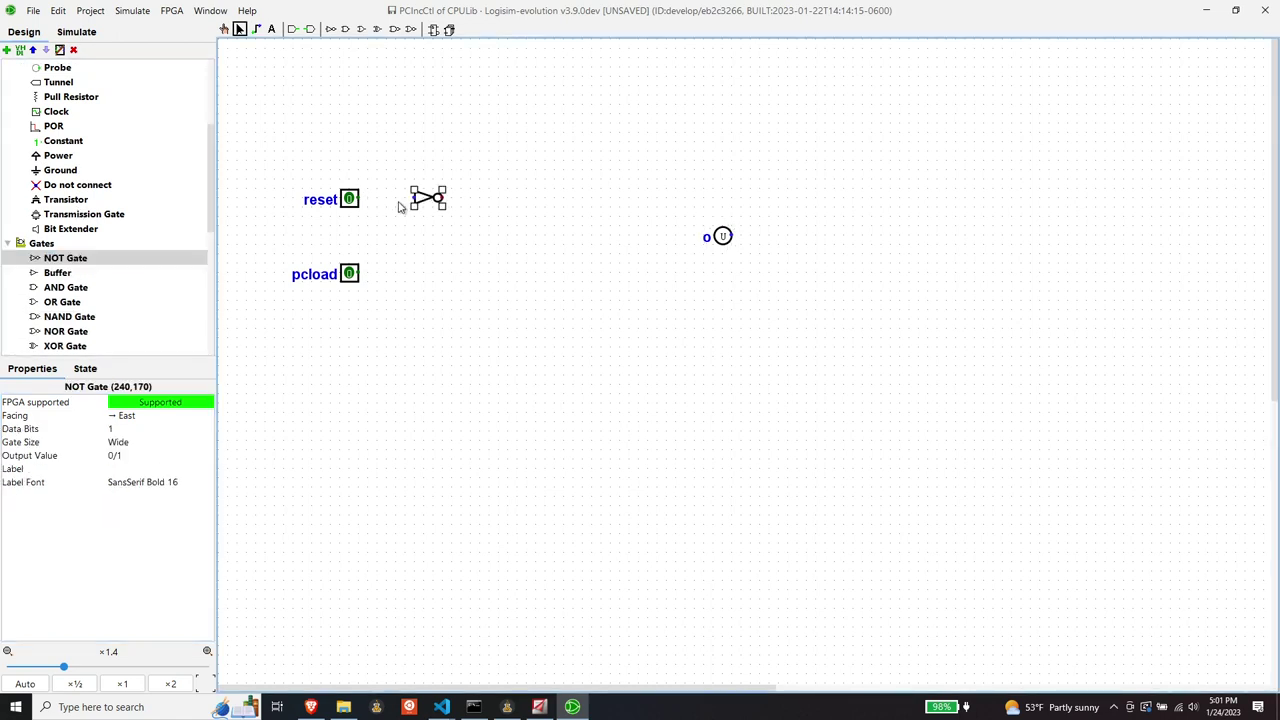
pyautogui.moveTo(358, 198); pyautogui.dragTo(414, 198)
pyautogui.press('Delete')
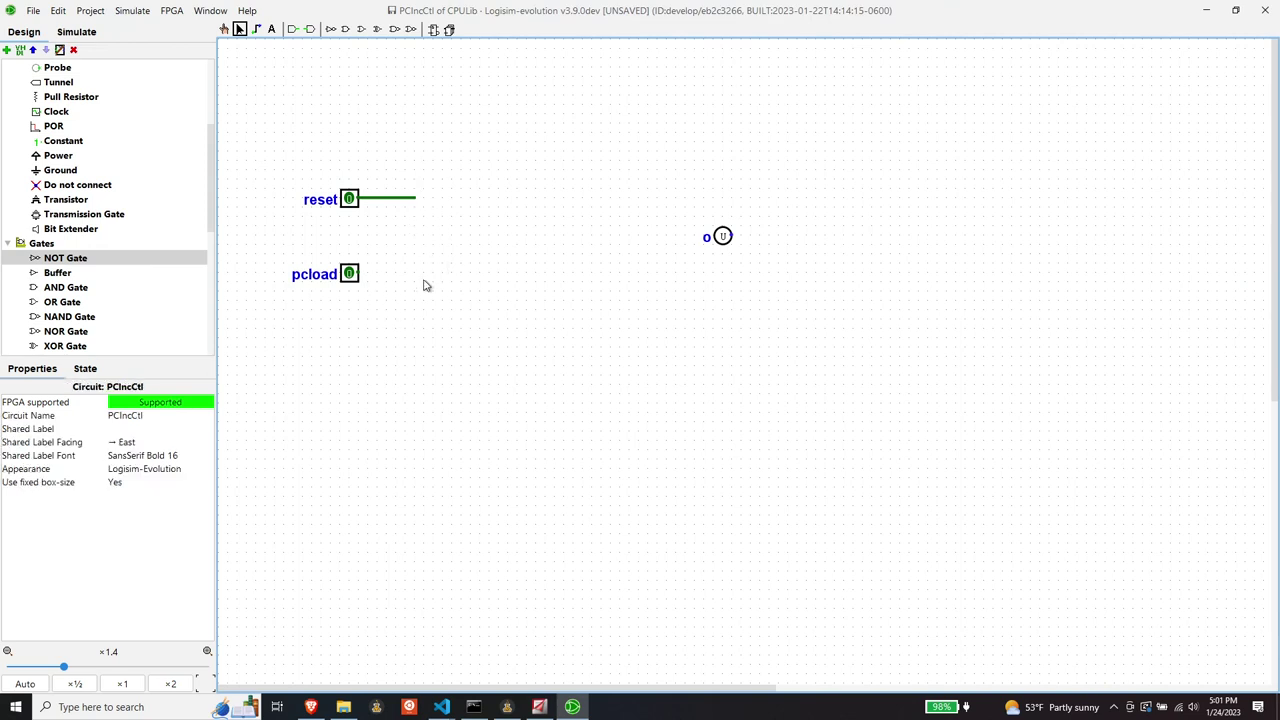
pyautogui.click(405, 202)
pyautogui.press('Delete')
# Step: Place an AND gate with 2 inputs between the input pins and the output pin
pyautogui.click(63, 288)
pyautogui.click(512, 231)
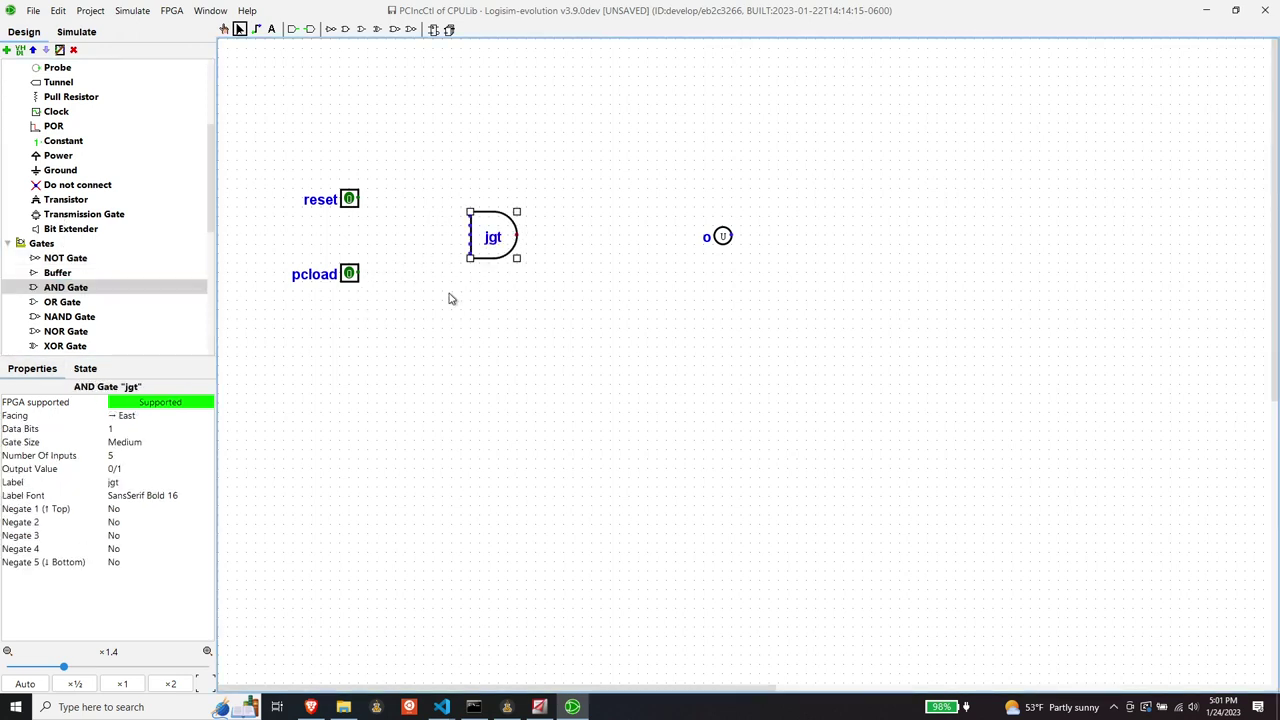
pyautogui.click(116, 456)
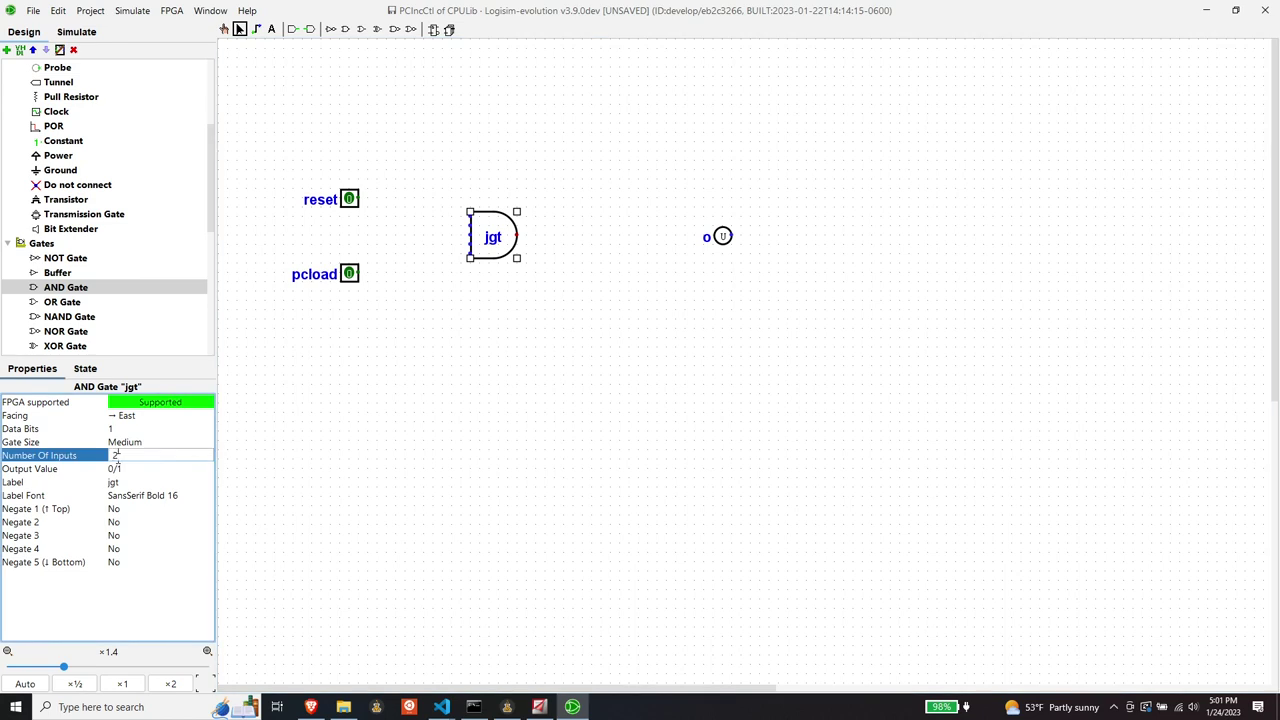
pyautogui.write('2')
pyautogui.click(116, 463)
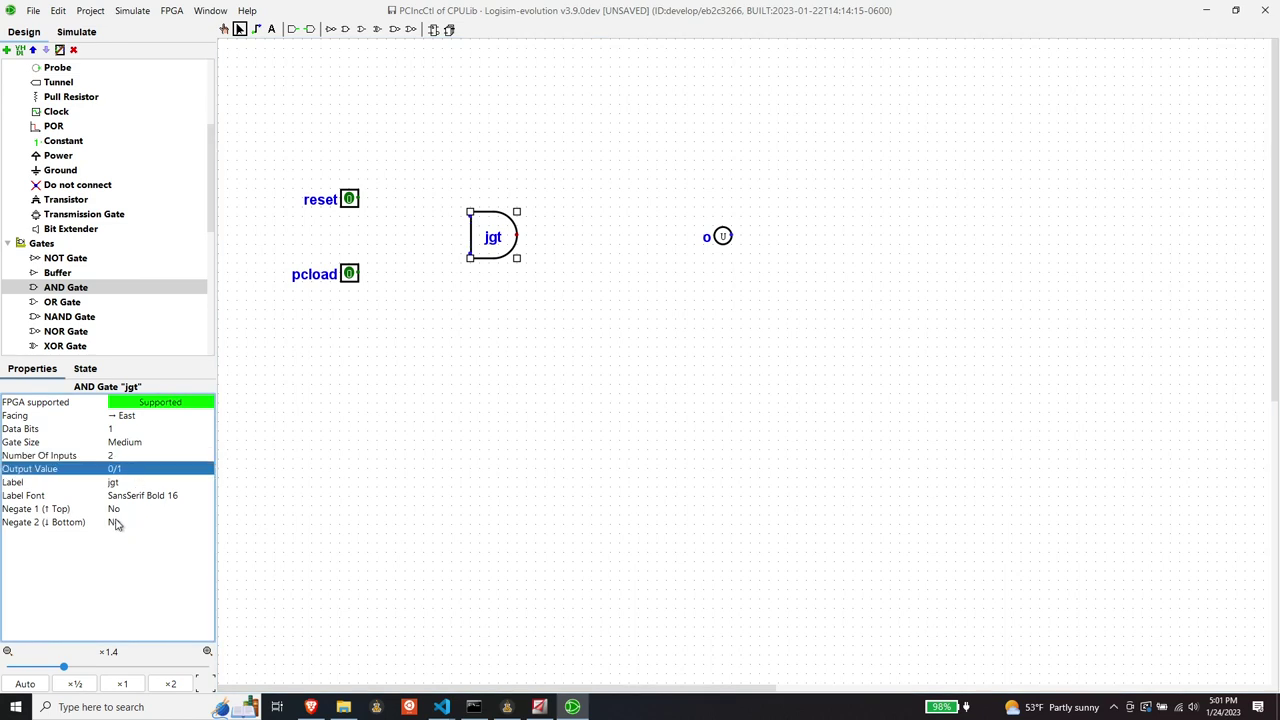
# Step: Negate both inputs of the AND gate
pyautogui.click(118, 509)
pyautogui.click(145, 526)
pyautogui.click(135, 522)
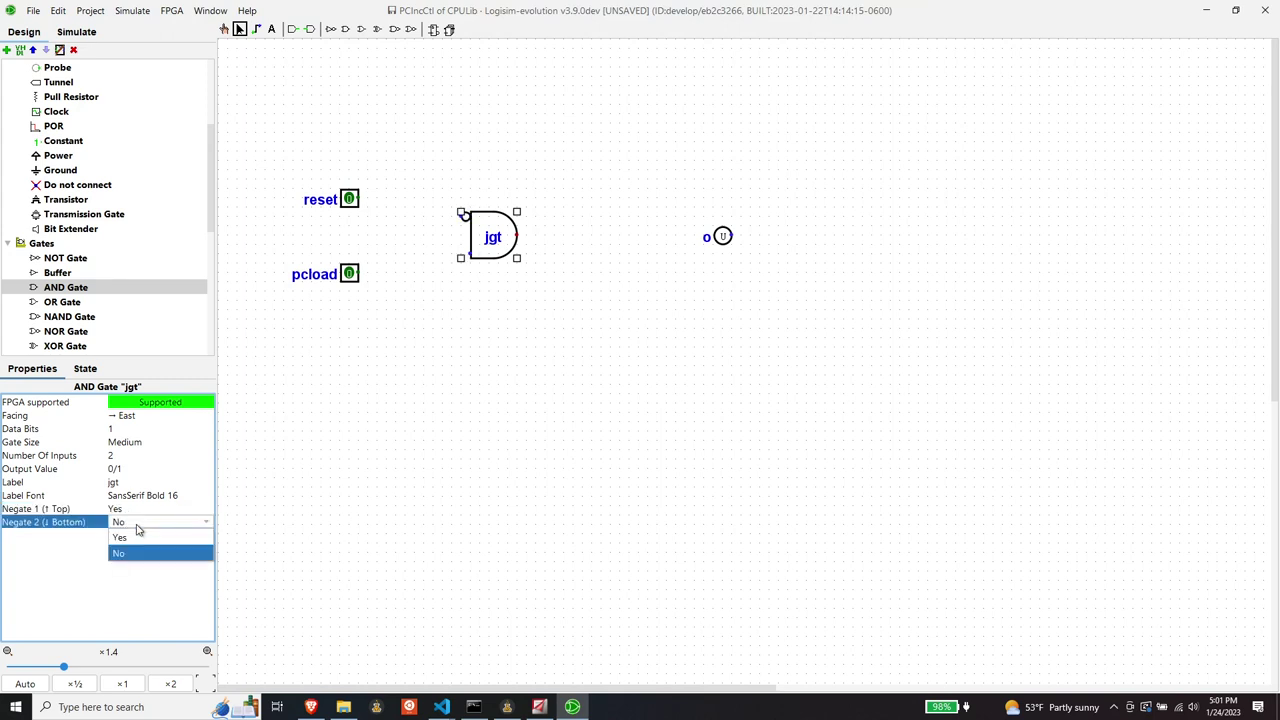
pyautogui.click(137, 540)
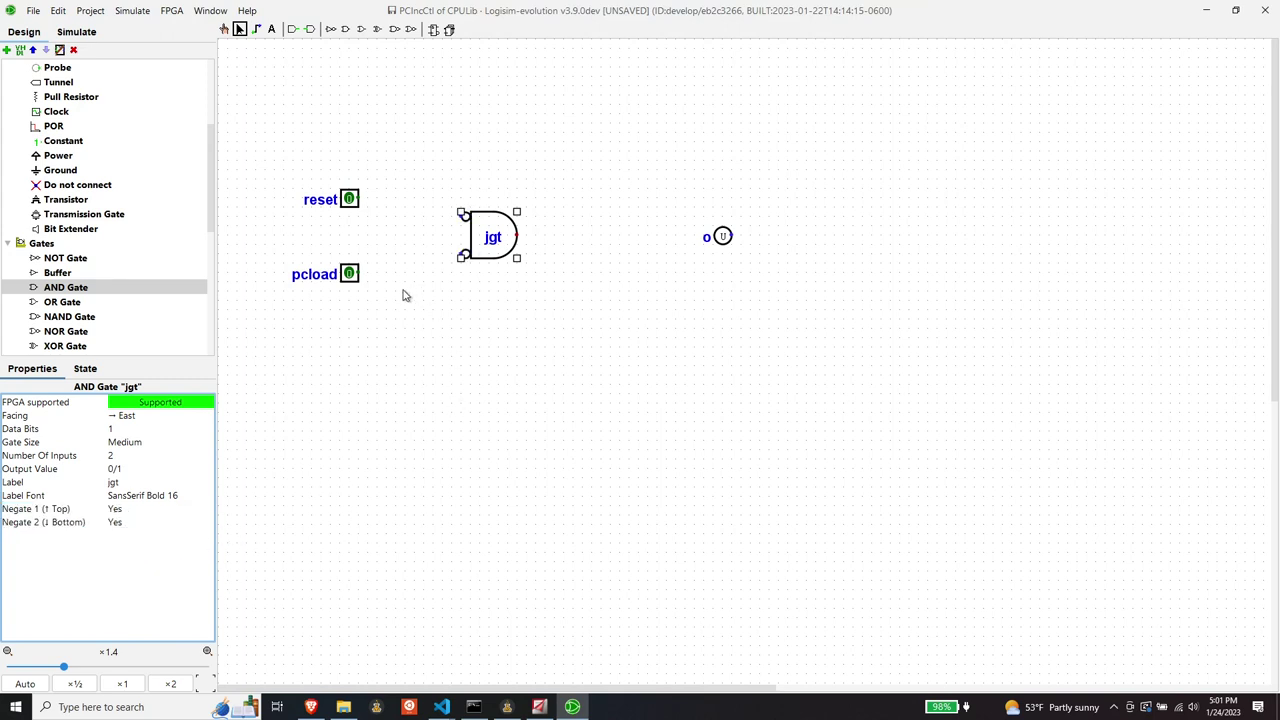
# Step: Wire reset to the AND gate's upper input and pcload to its lower input
pyautogui.moveTo(362, 200); pyautogui.dragTo(462, 215)
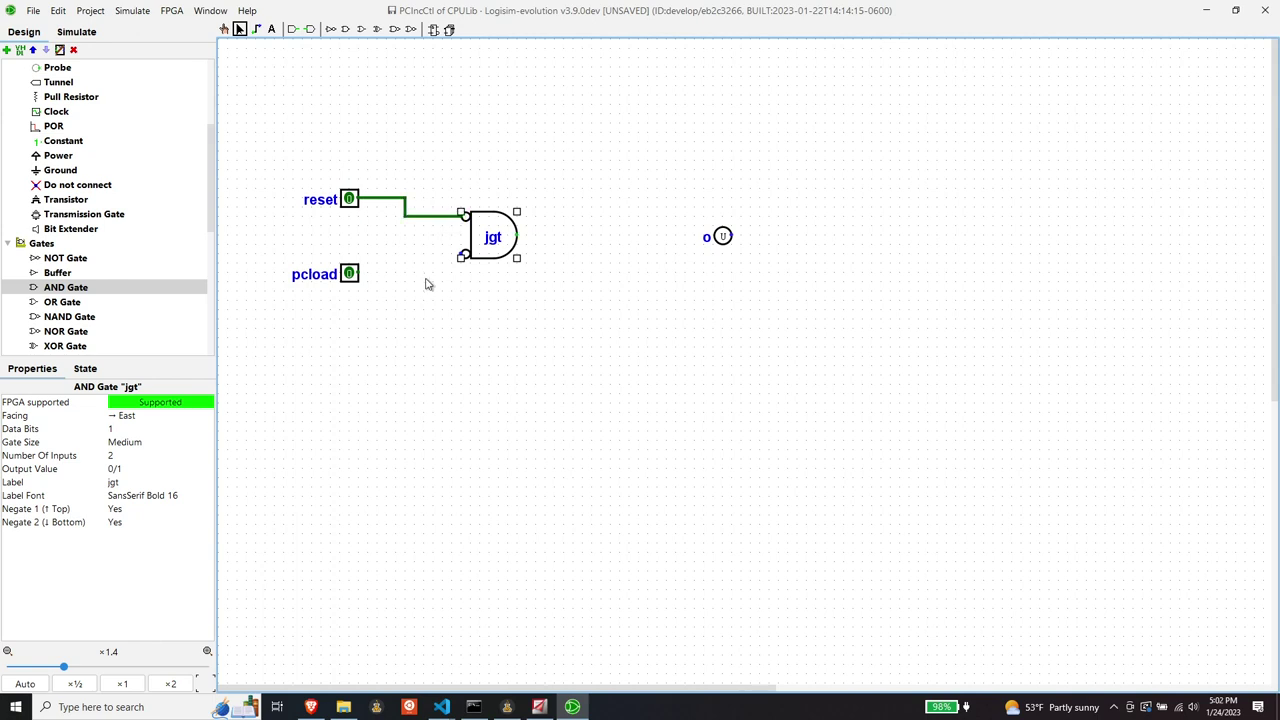
pyautogui.moveTo(362, 273); pyautogui.dragTo(463, 253)
pyautogui.click(443, 303)
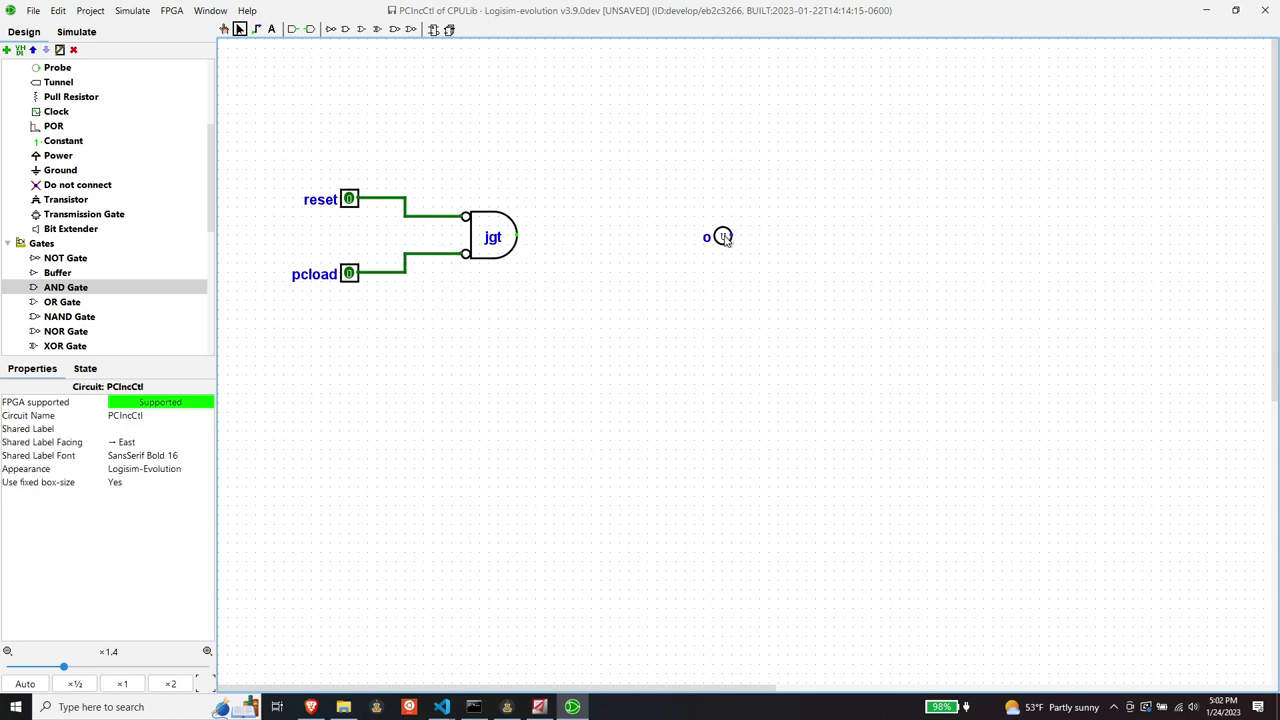
# Step: Move the output pin o closer to the AND gate, face it West and wire the gate's output to it
pyautogui.moveTo(722, 238); pyautogui.dragTo(612, 238)
pyautogui.moveTo(518, 237); pyautogui.dragTo(566, 238)
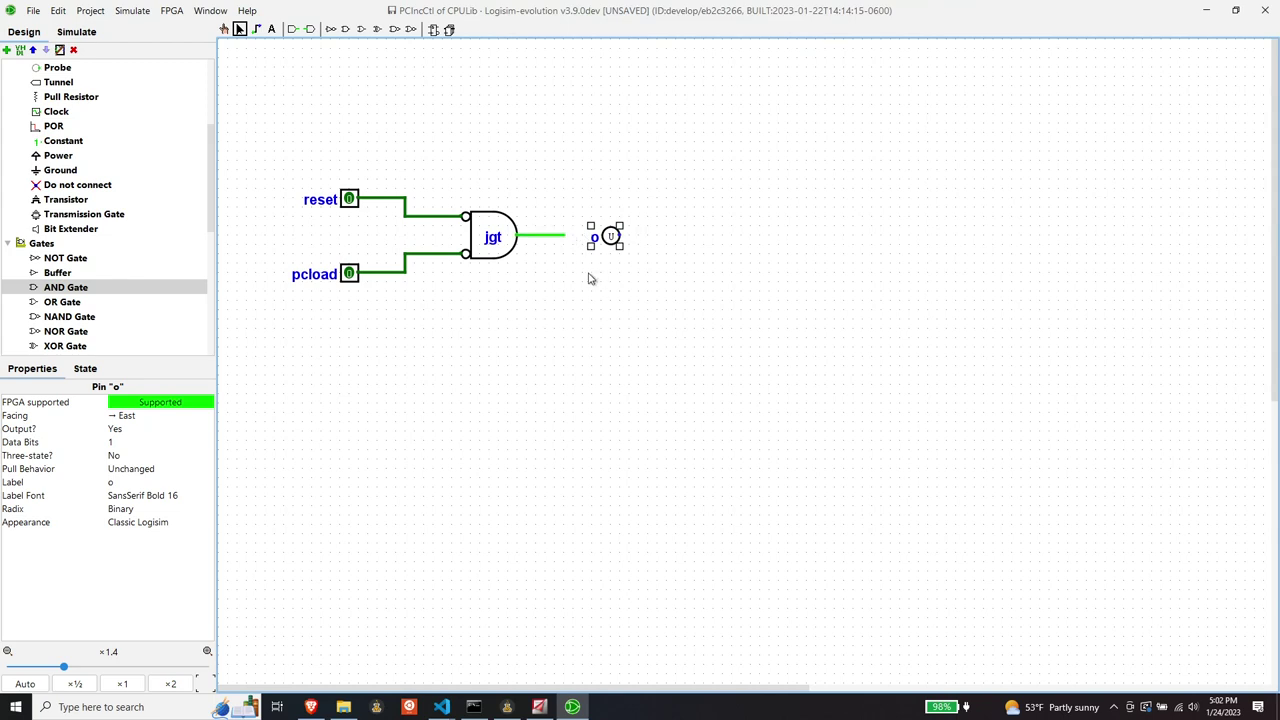
pyautogui.click(131, 418)
pyautogui.click(133, 478)
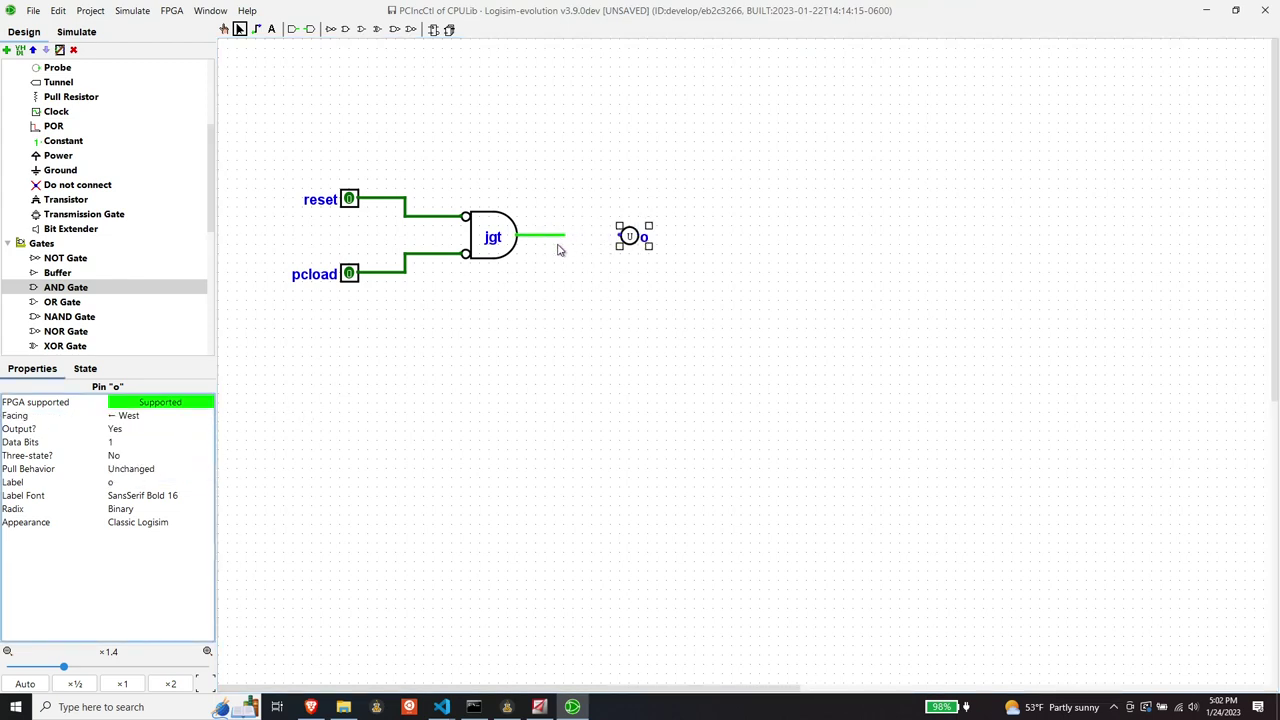
pyautogui.moveTo(565, 238); pyautogui.dragTo(622, 237)
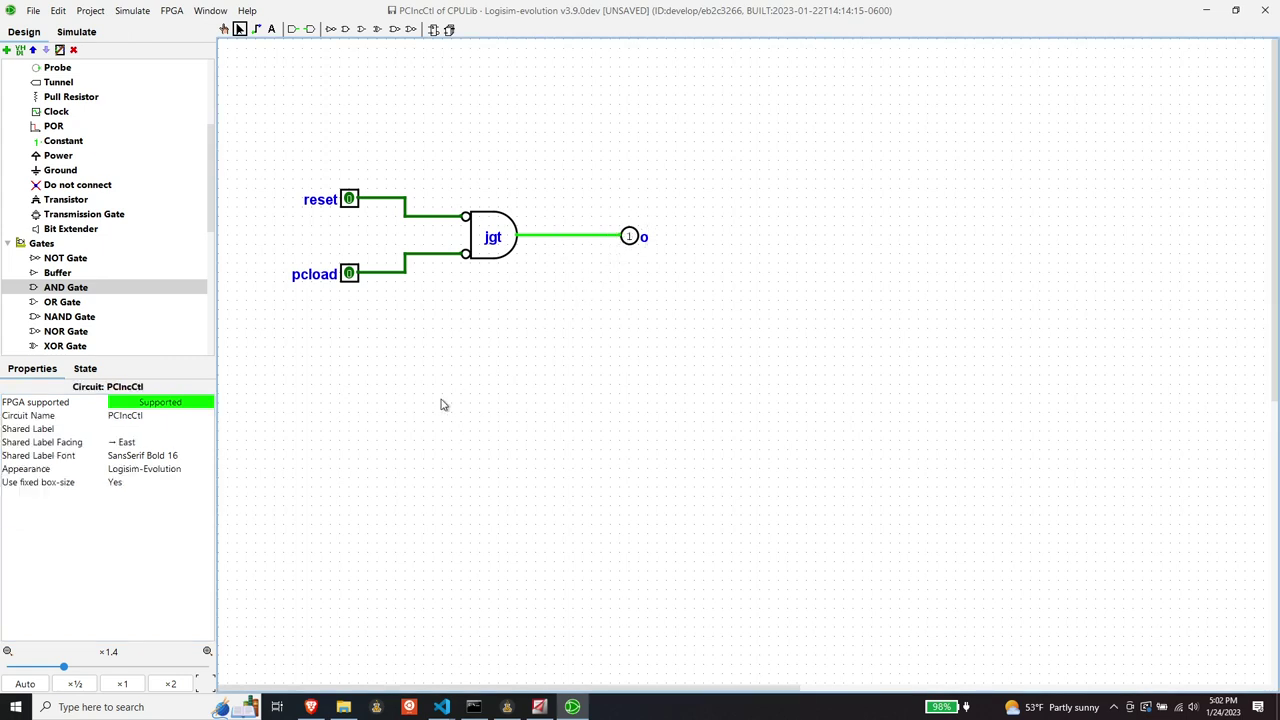
# Step: Clear the AND gate's jgt label and save the project
pyautogui.click(494, 242)
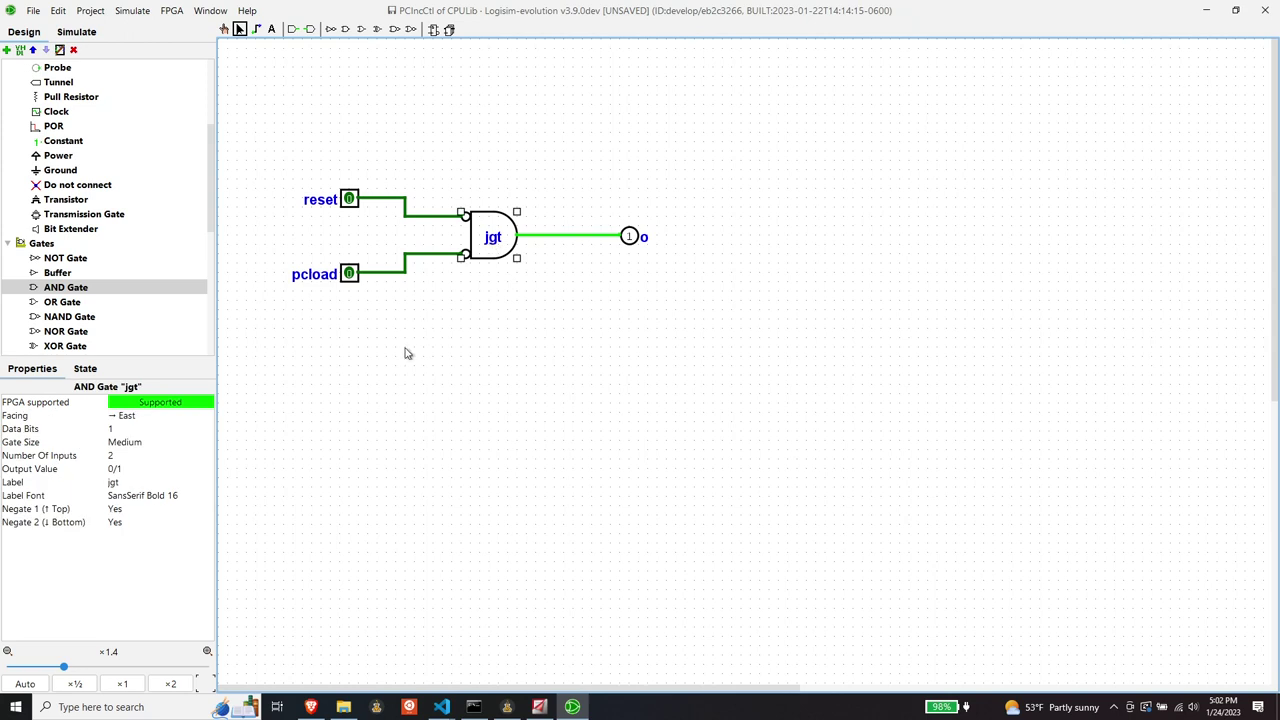
pyautogui.click(128, 482)
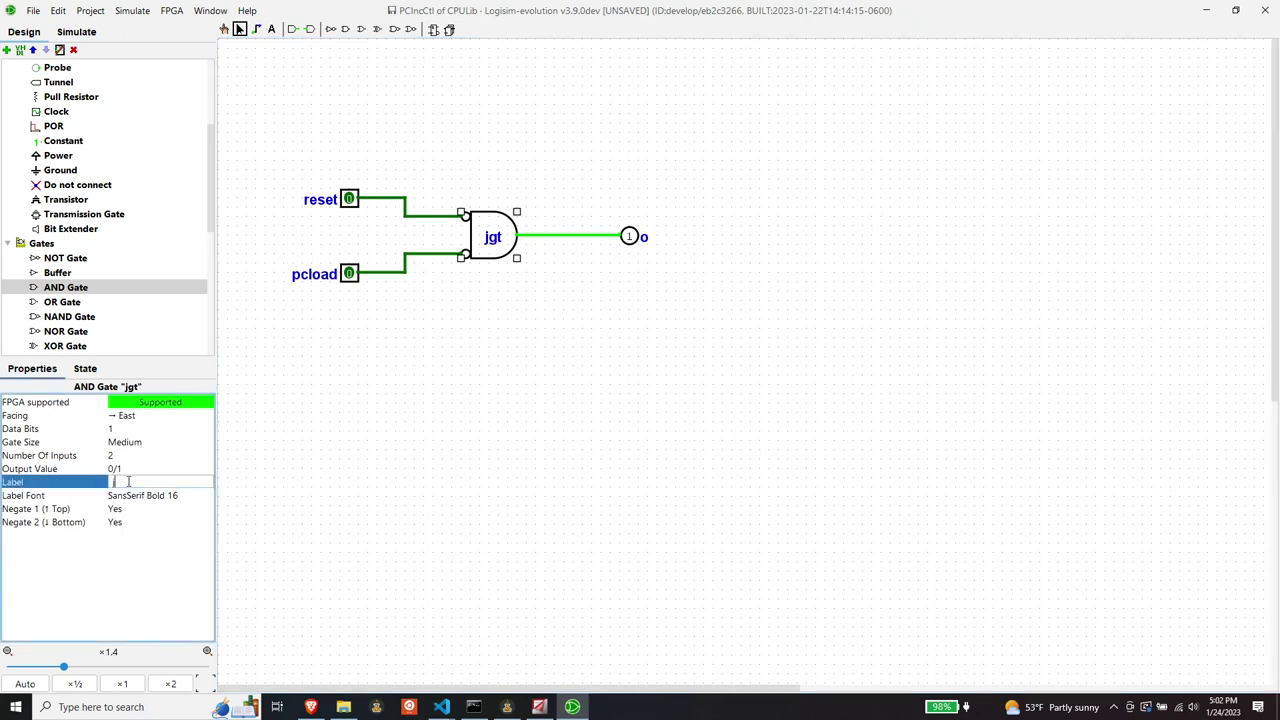
pyautogui.press('Return')
pyautogui.click(367, 374)
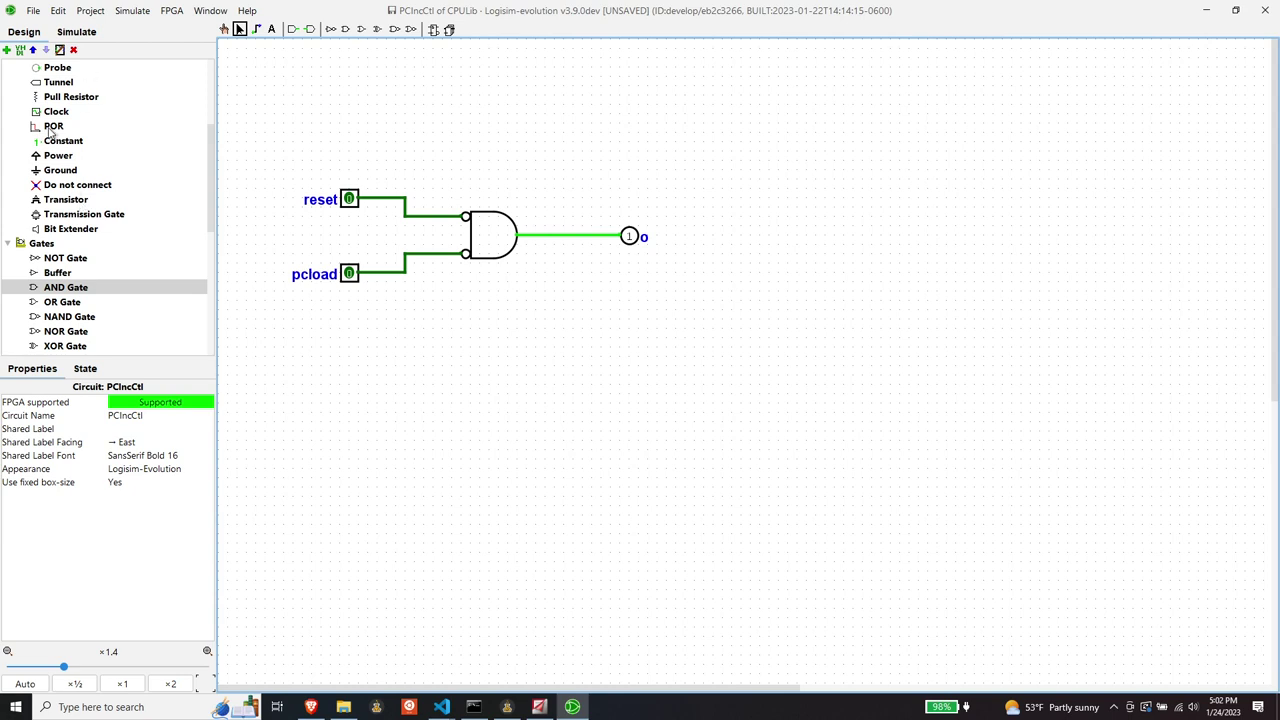
pyautogui.scroll(4, 66, 115)
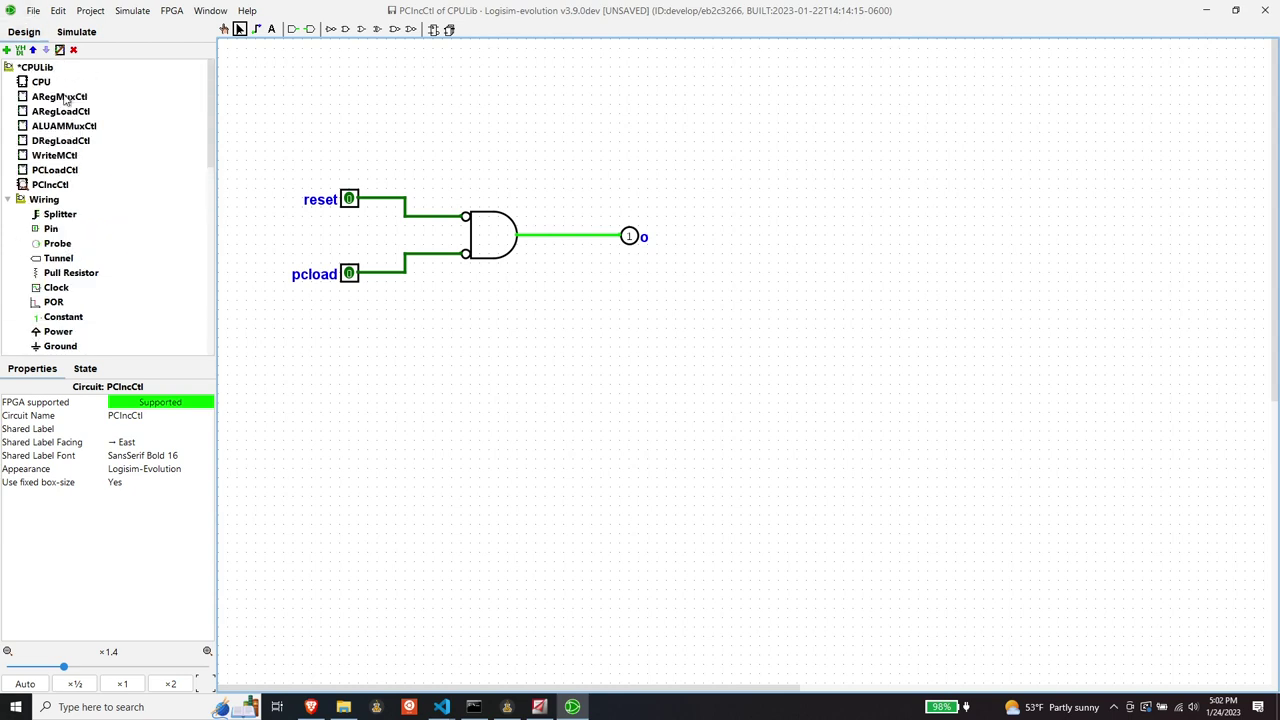
pyautogui.click(33, 10)
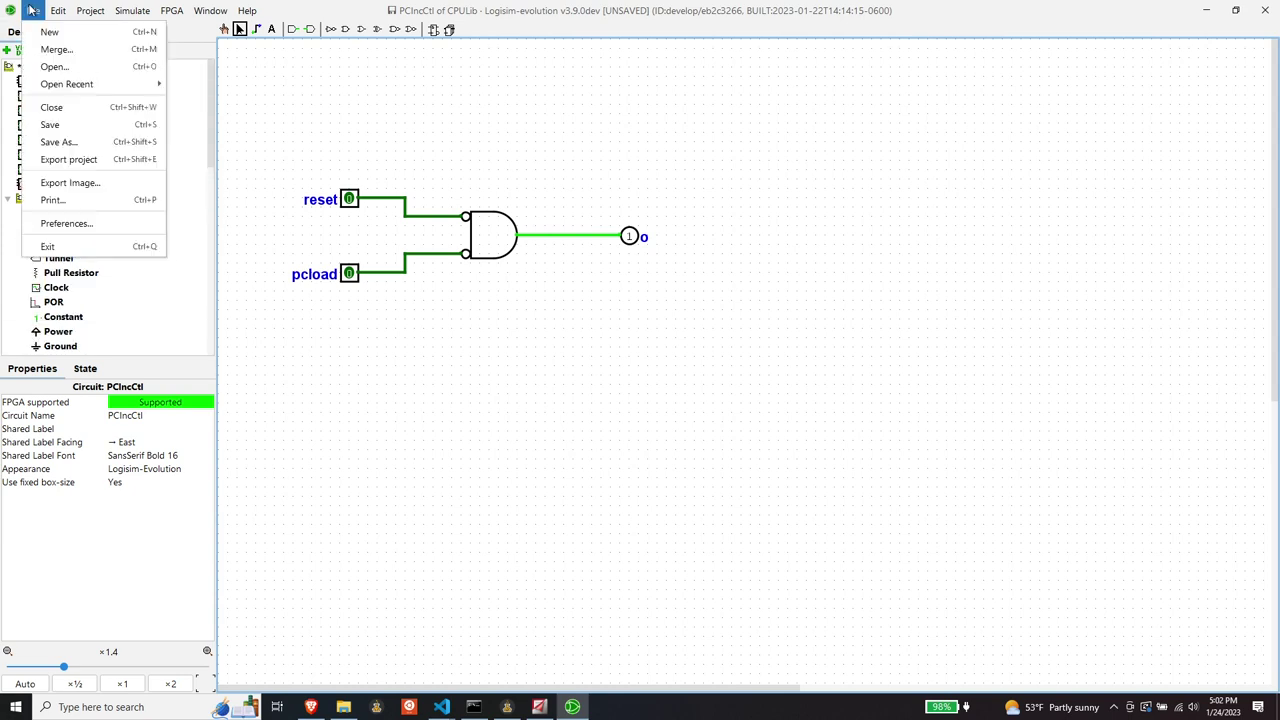
pyautogui.click(60, 124)
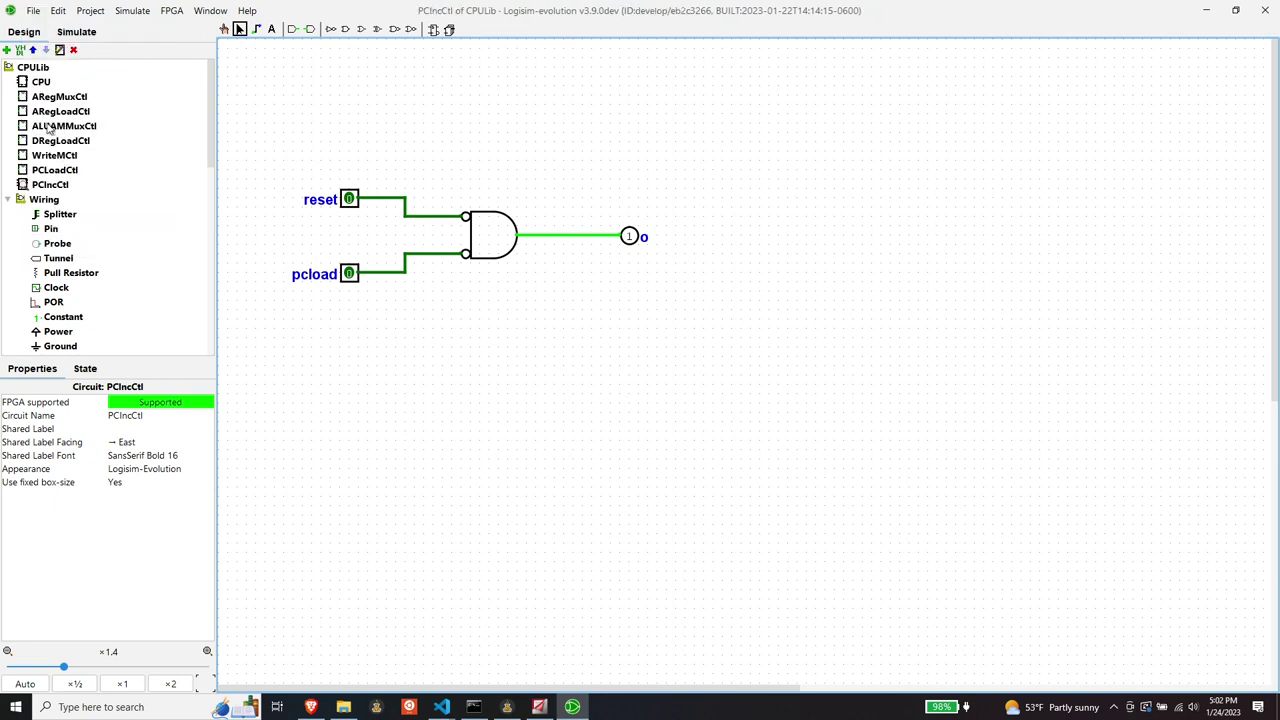
# Step: Open the CPU circuit and shift PCLoadCtl with its ins, zr and ng tunnels slightly farther from the PC
pyautogui.doubleClick(41, 82)
pyautogui.moveTo(372, 340); pyautogui.dragTo(497, 445)
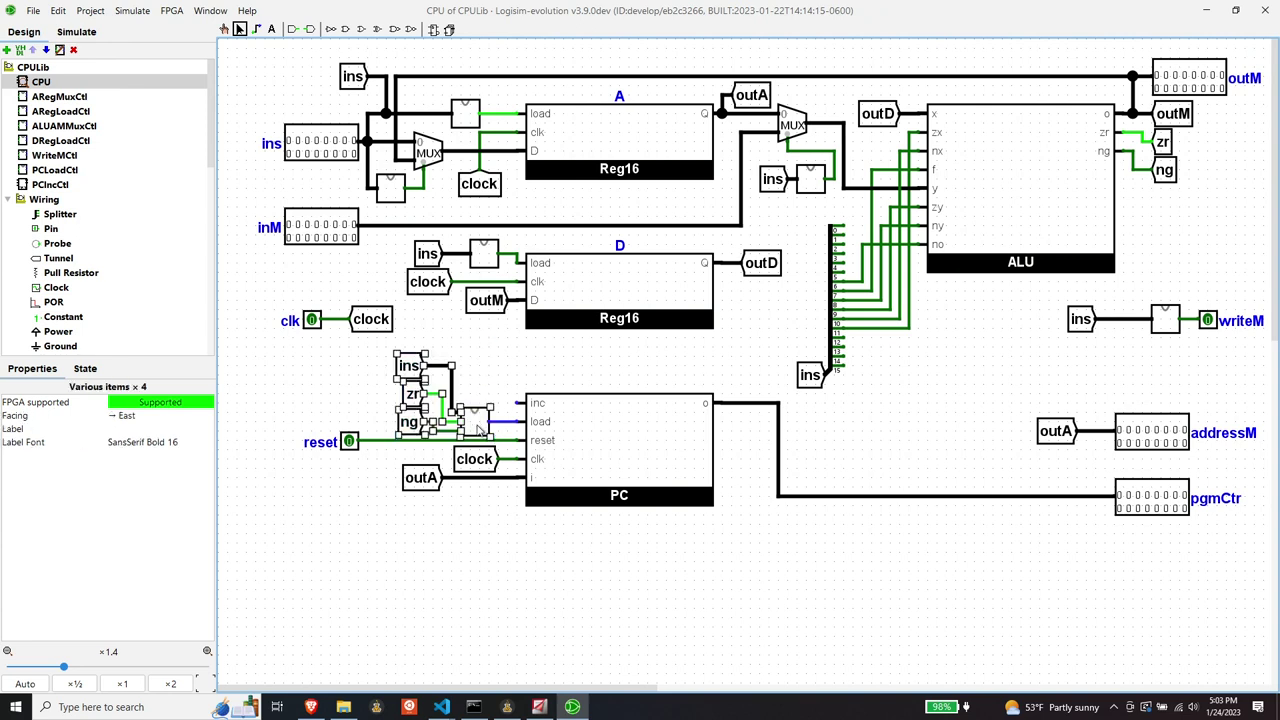
pyautogui.moveTo(477, 428); pyautogui.dragTo(459, 426)
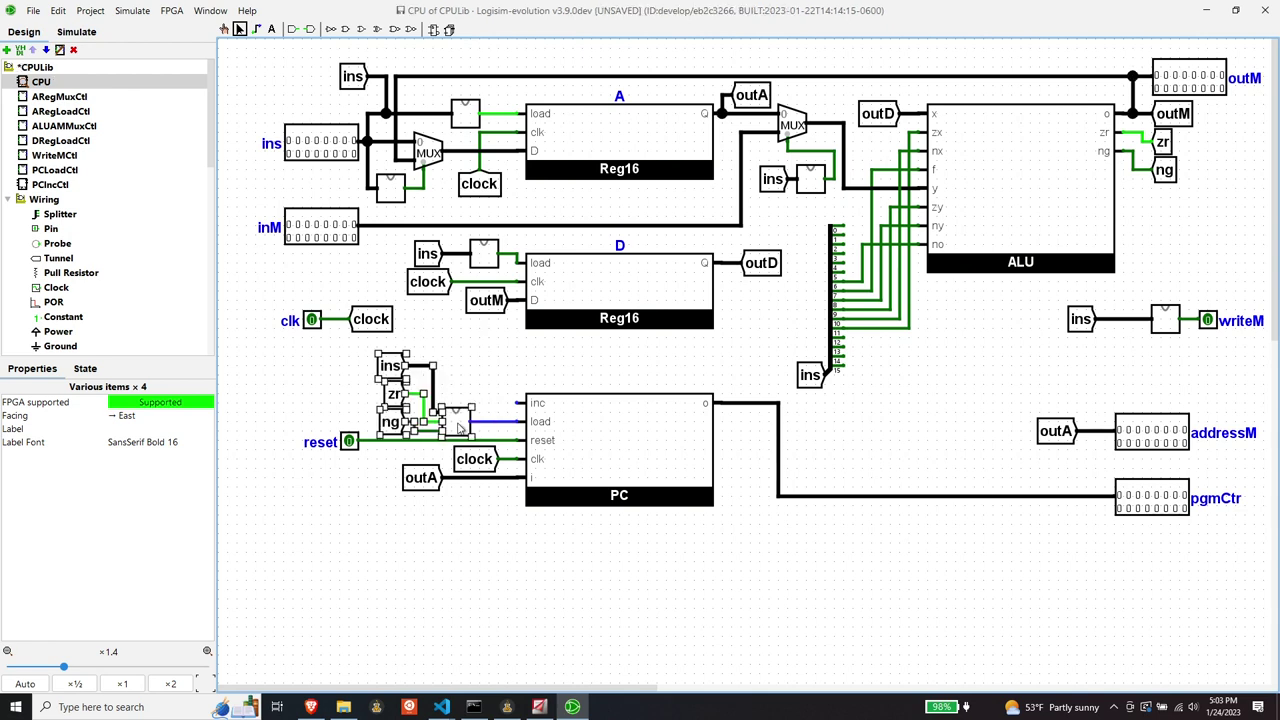
pyautogui.click(457, 532)
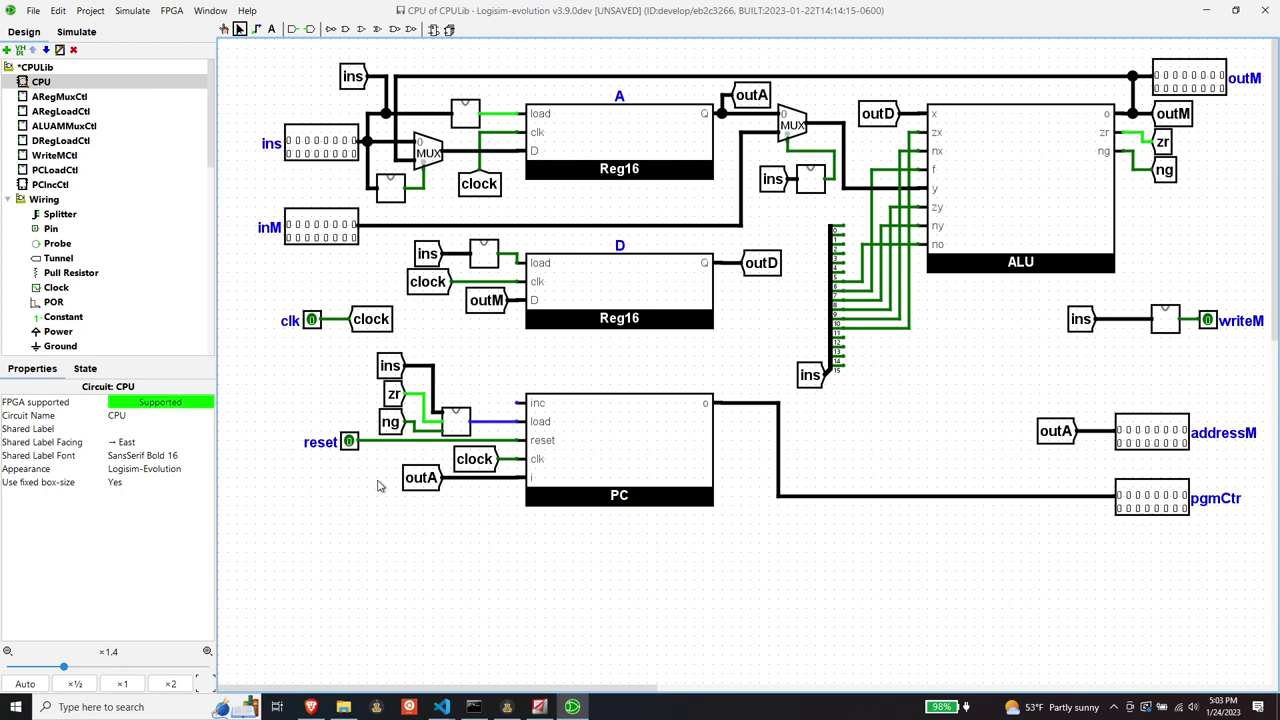
# Step: Place a PCIncCtl instance below the PC and set its appearance to Classic Logisim
pyautogui.click(50, 184)
pyautogui.click(567, 571)
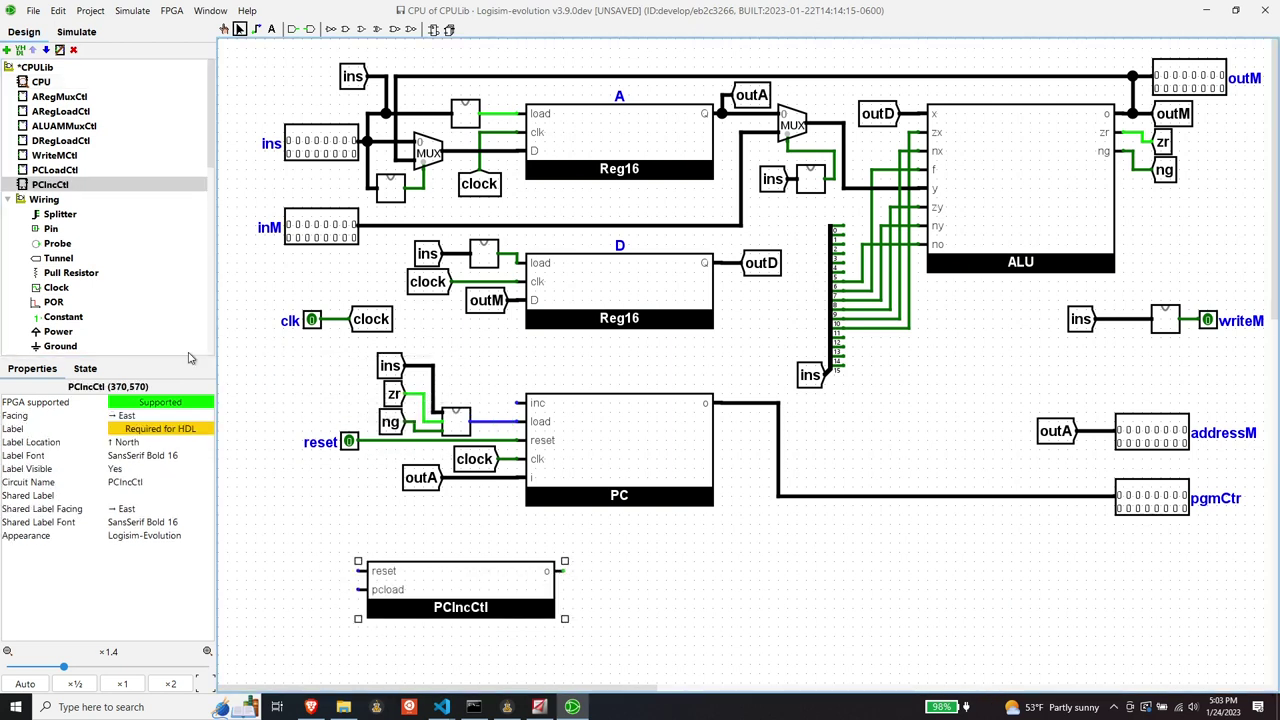
pyautogui.click(141, 538)
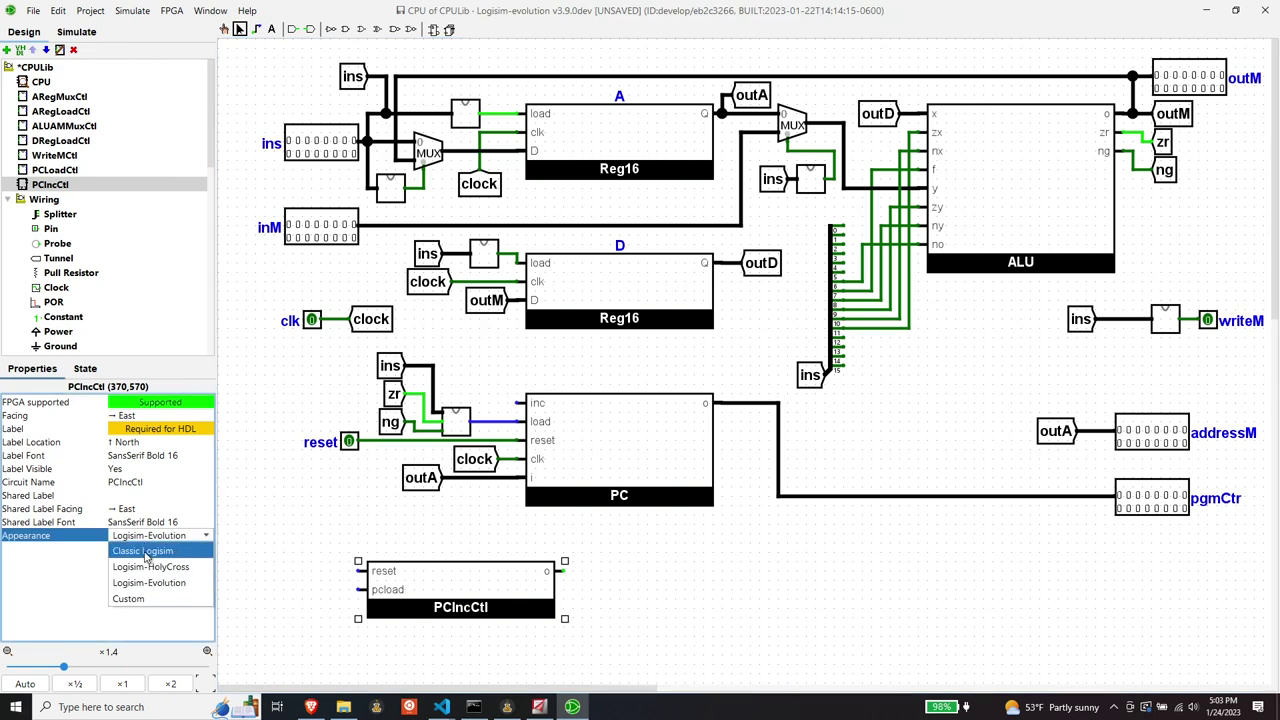
pyautogui.click(145, 551)
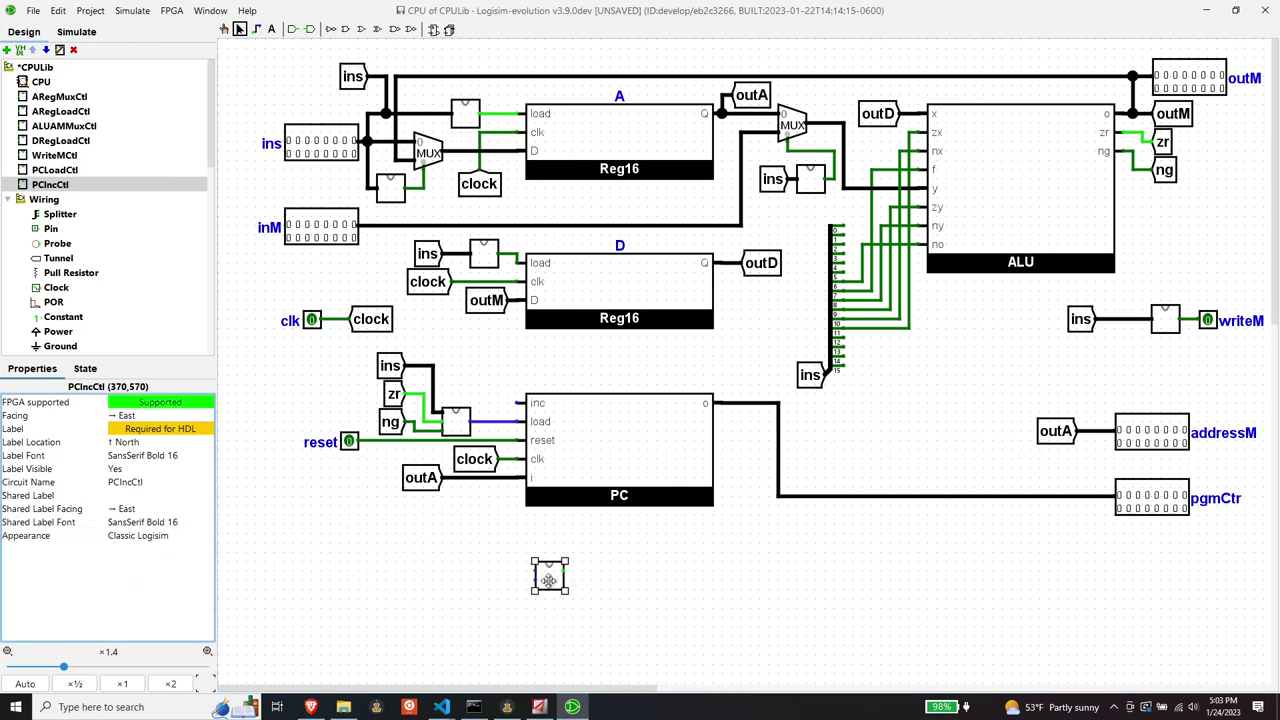
# Step: Move PCIncCtl above PCLoadCtl and wire its output to the PC's inc and its inputs to reset and PCLoadCtl's output
pyautogui.moveTo(545, 575); pyautogui.dragTo(511, 409)
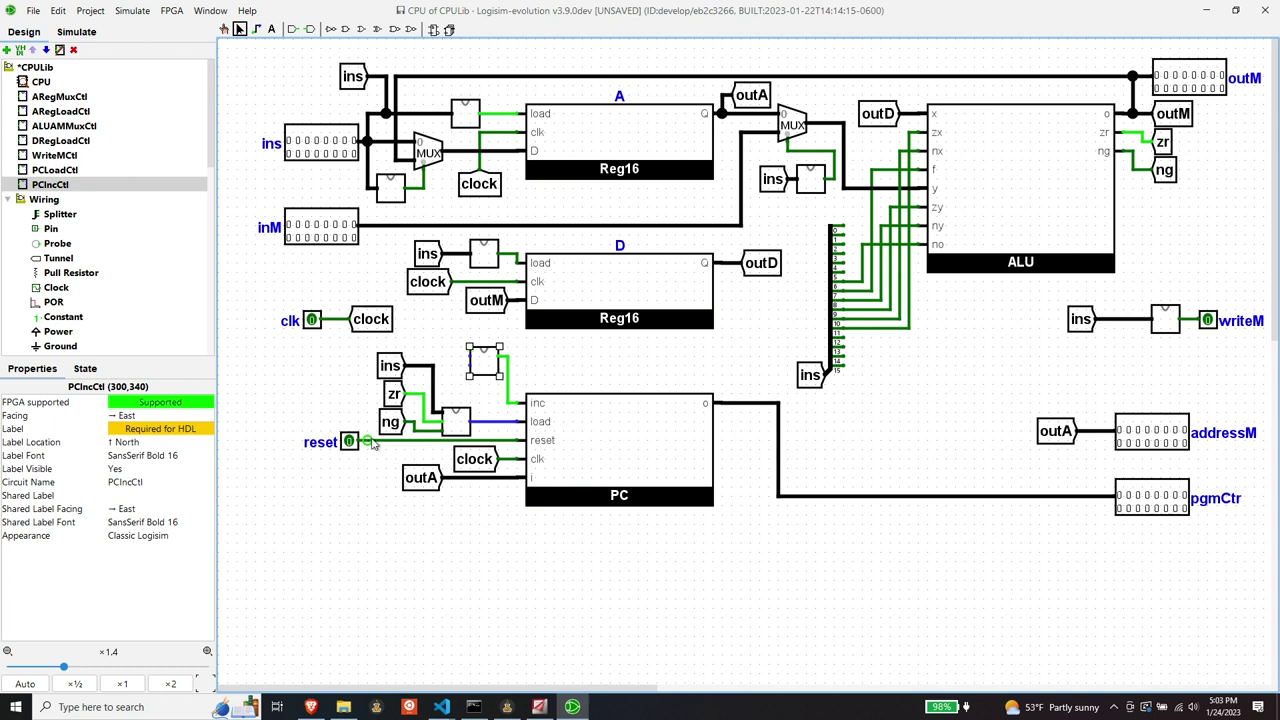
pyautogui.moveTo(377, 446)
pyautogui.mouseDown()
pyautogui.moveTo(378, 478)
pyautogui.moveTo(292, 478)
pyautogui.moveTo(296, 414)
pyautogui.moveTo(345, 349)
pyautogui.moveTo(462, 352)
pyautogui.mouseUp()
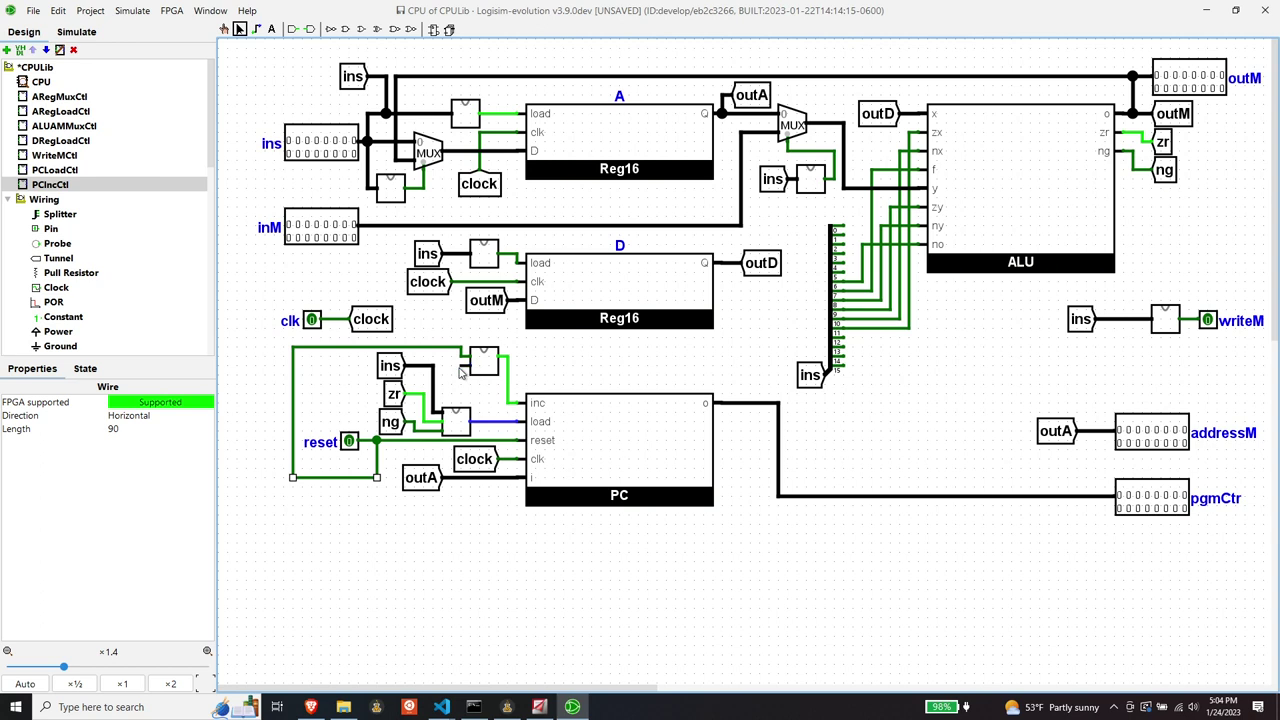
pyautogui.moveTo(462, 372); pyautogui.dragTo(479, 421)
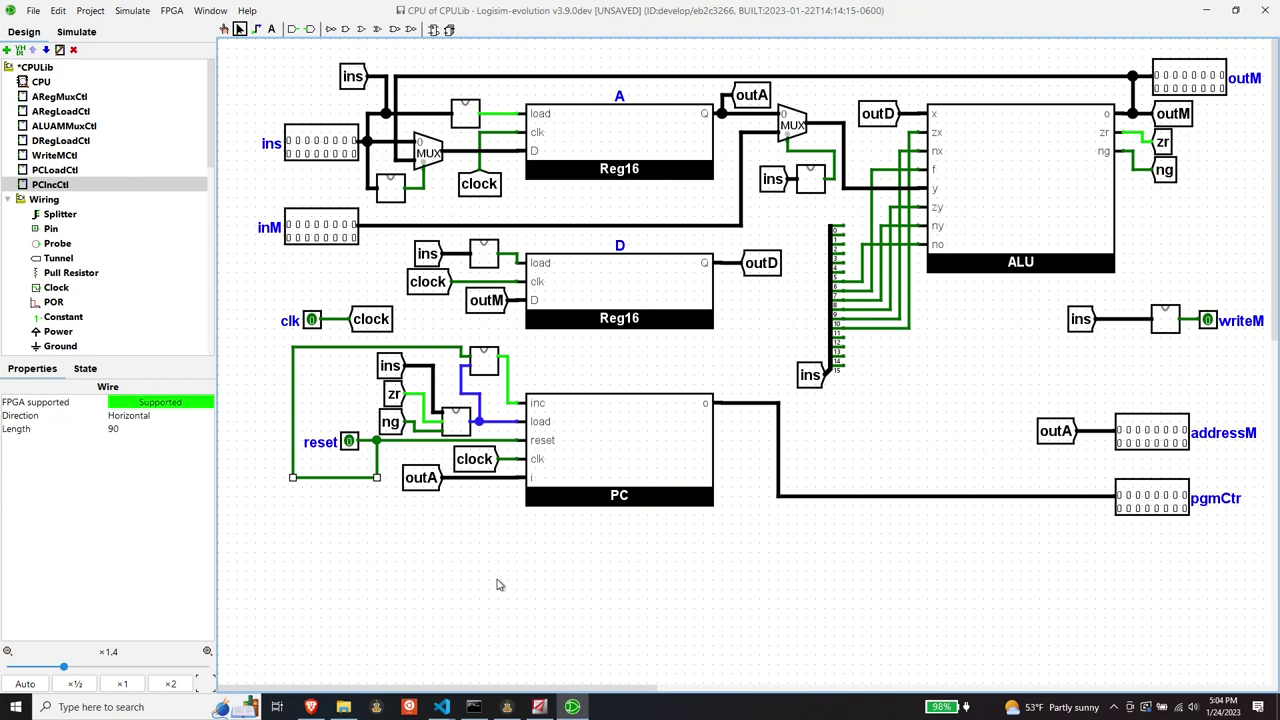